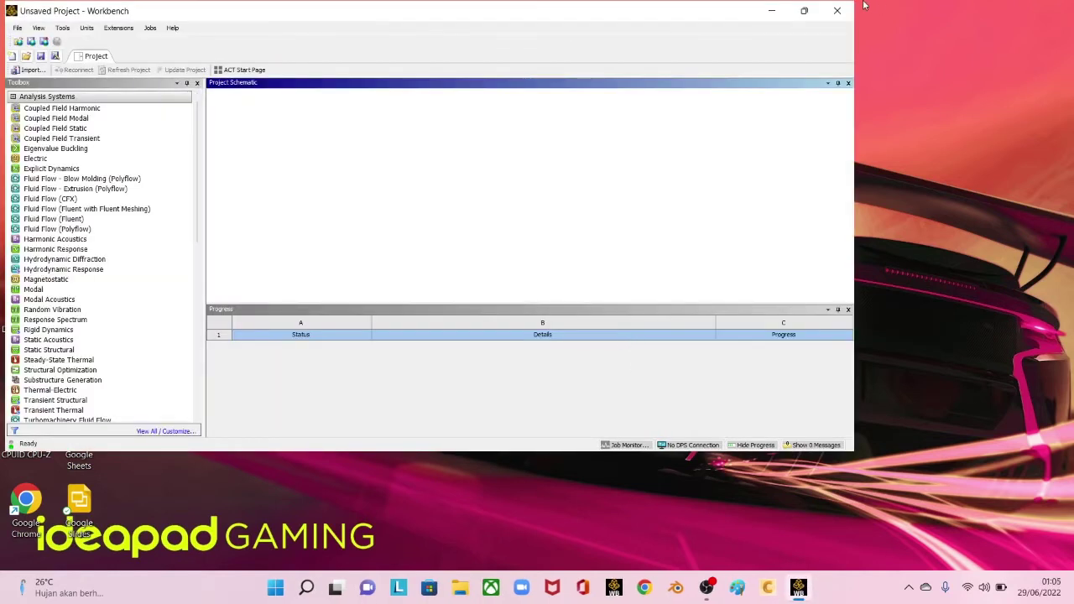
Step: Maximize the project window and add a Fluid Flow (Fluent) analysis system named CFD pompa to the schematic
click(803, 12)
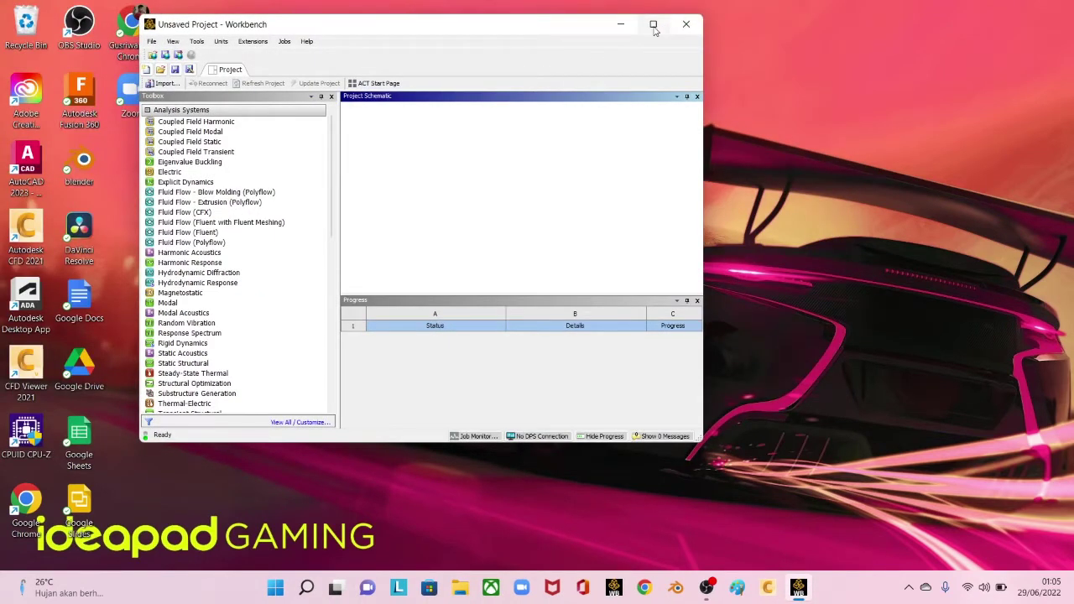
click(653, 24)
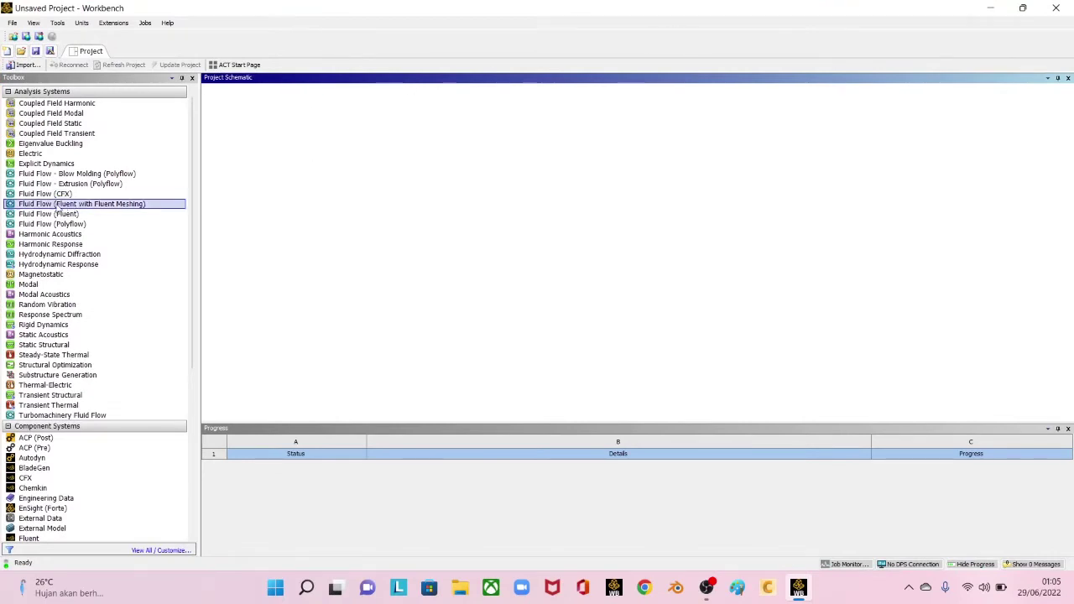
drag(55, 215, 289, 157)
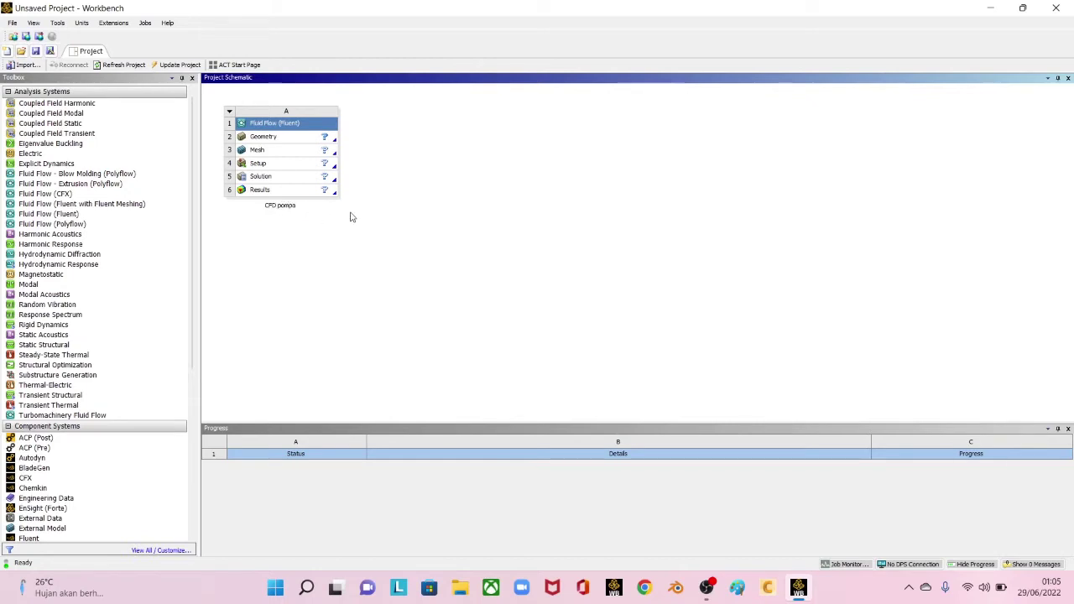
click(378, 217)
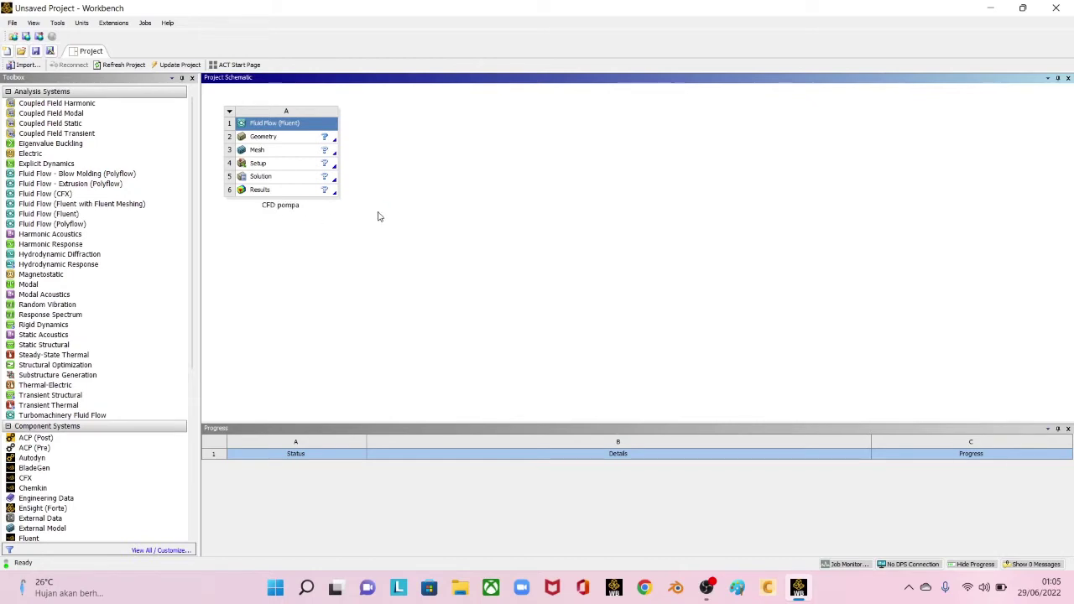
Step: Save the project under the file name CFD pompa
click(35, 51)
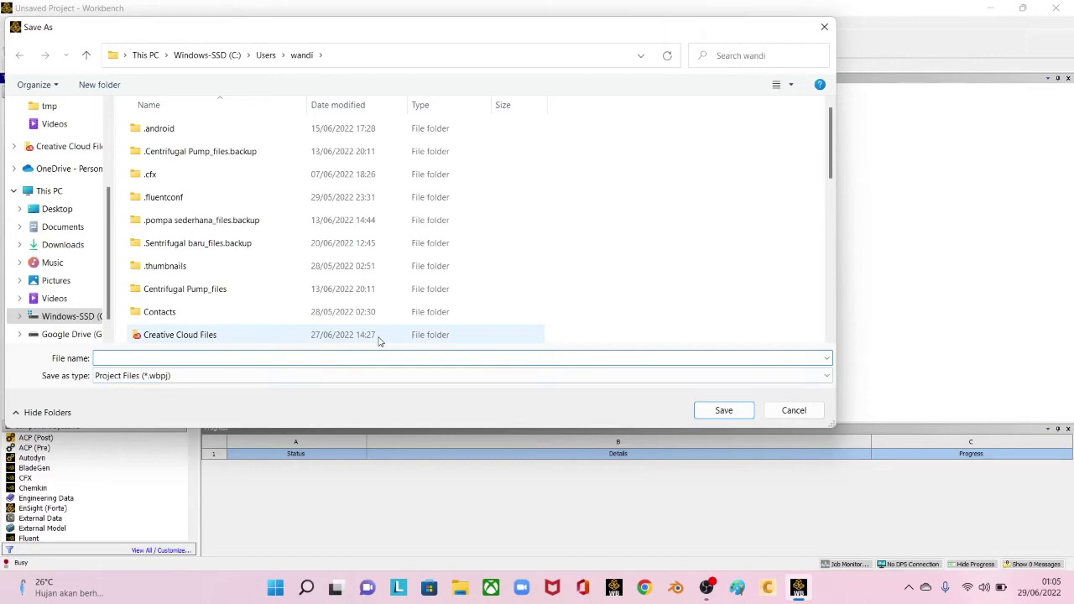
text(CFD pompa)
click(722, 410)
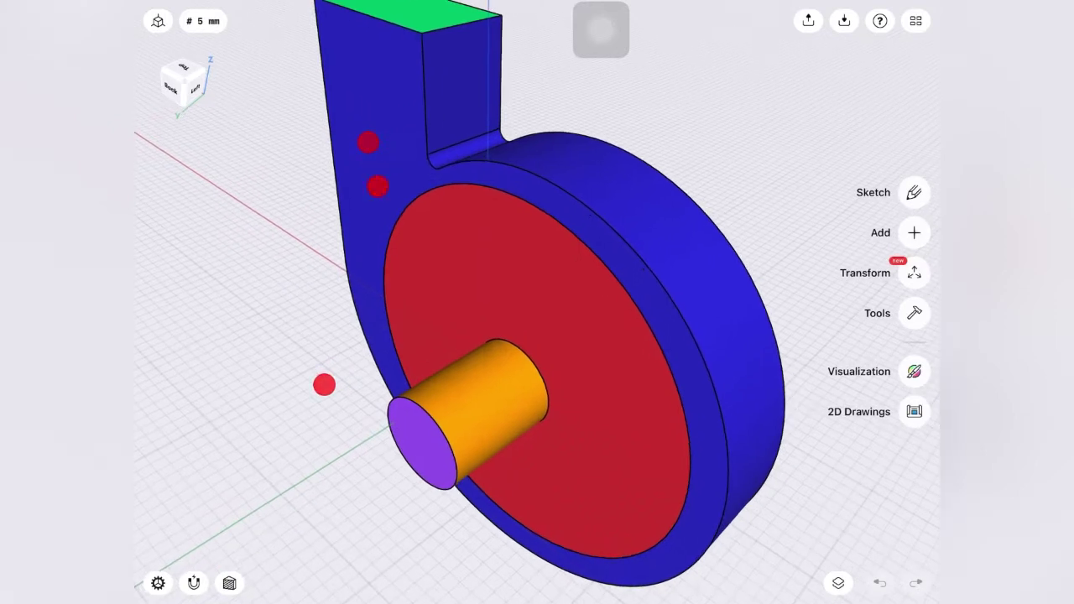
Step: Switch to the pump fluid model in Shapr3D and isolate the Fluida volute body
mouse_move(323, 381)
mouse_down()
mouse_move(344, 377)
mouse_move(335, 369)
mouse_move(349, 391)
mouse_up()
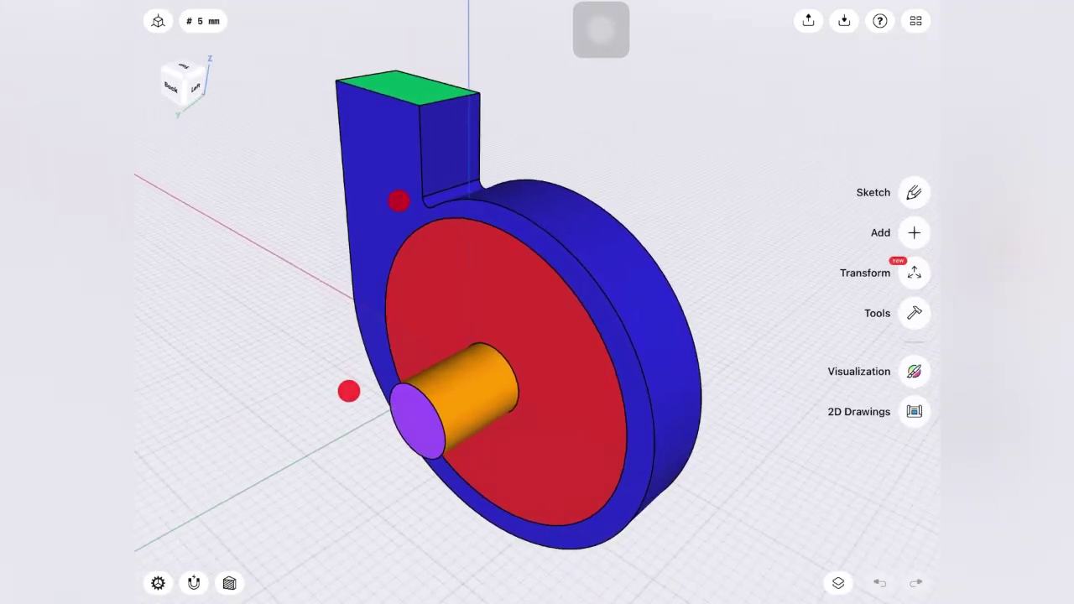
click(630, 270)
click(837, 582)
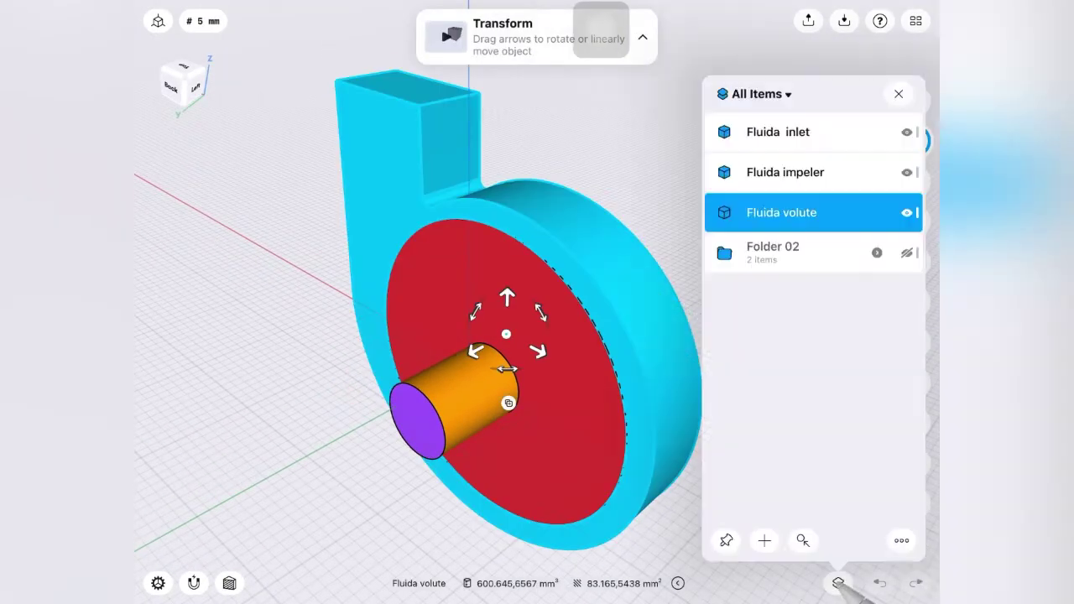
click(803, 541)
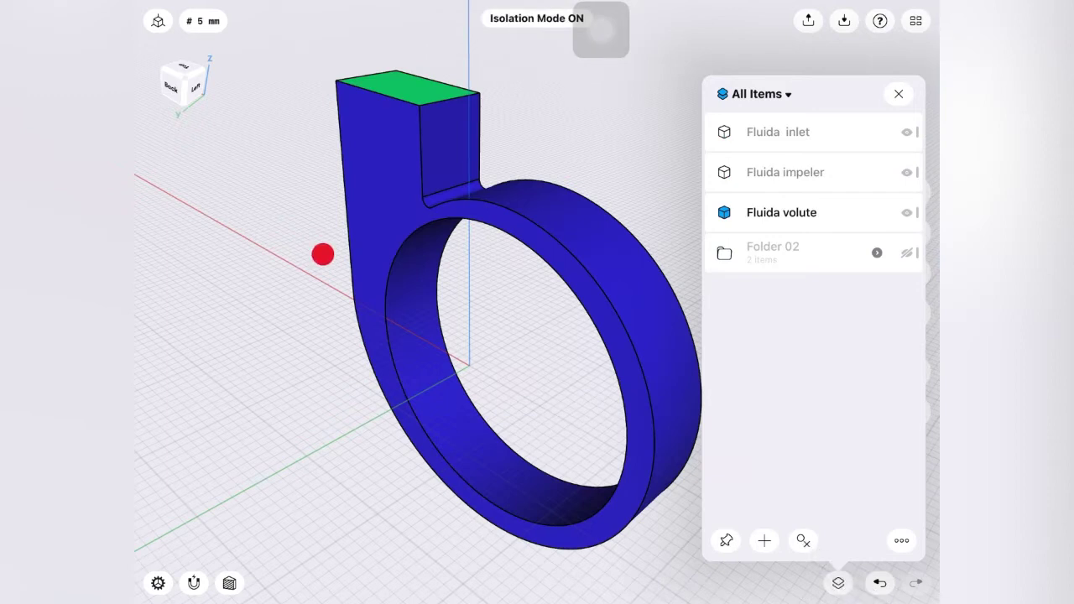
Step: Examine the isolated volute body's profile from the back and at an angle, and end the isolation
click(322, 254)
mouse_move(278, 241)
mouse_down()
mouse_move(308, 274)
mouse_move(367, 259)
mouse_move(437, 298)
mouse_up()
click(190, 85)
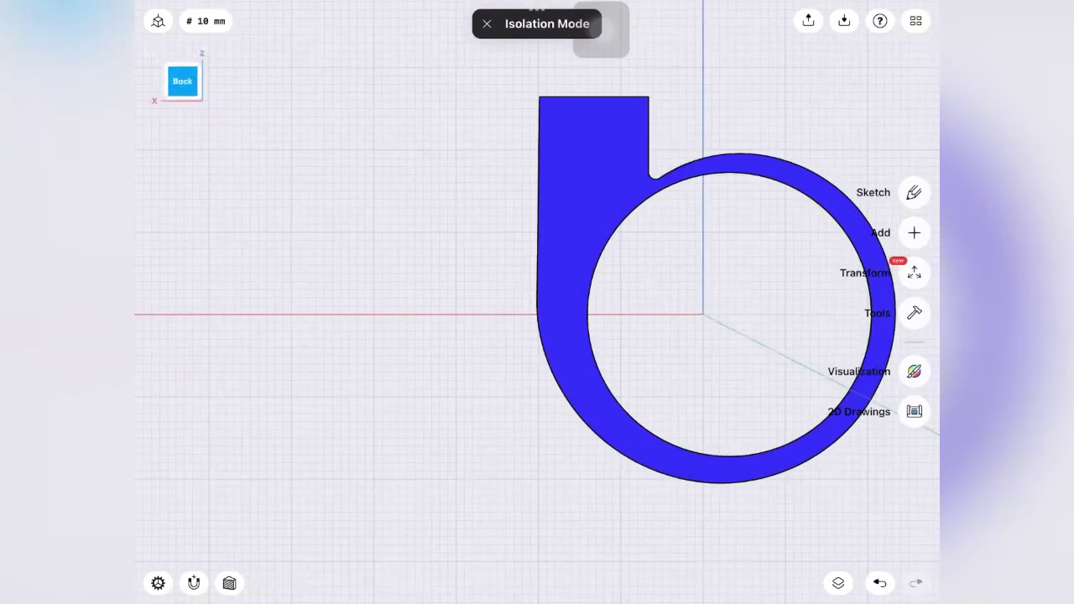
middle_drag(486, 311, 362, 298)
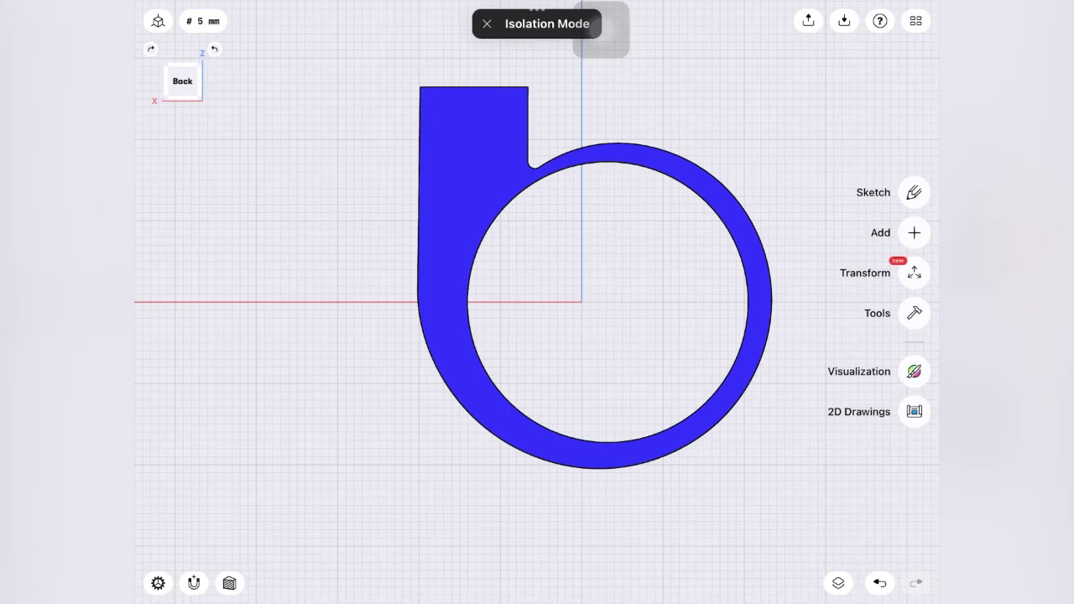
mouse_move(458, 285)
middle_down()
mouse_move(345, 310)
mouse_move(416, 300)
mouse_move(437, 283)
mouse_move(443, 294)
middle_up()
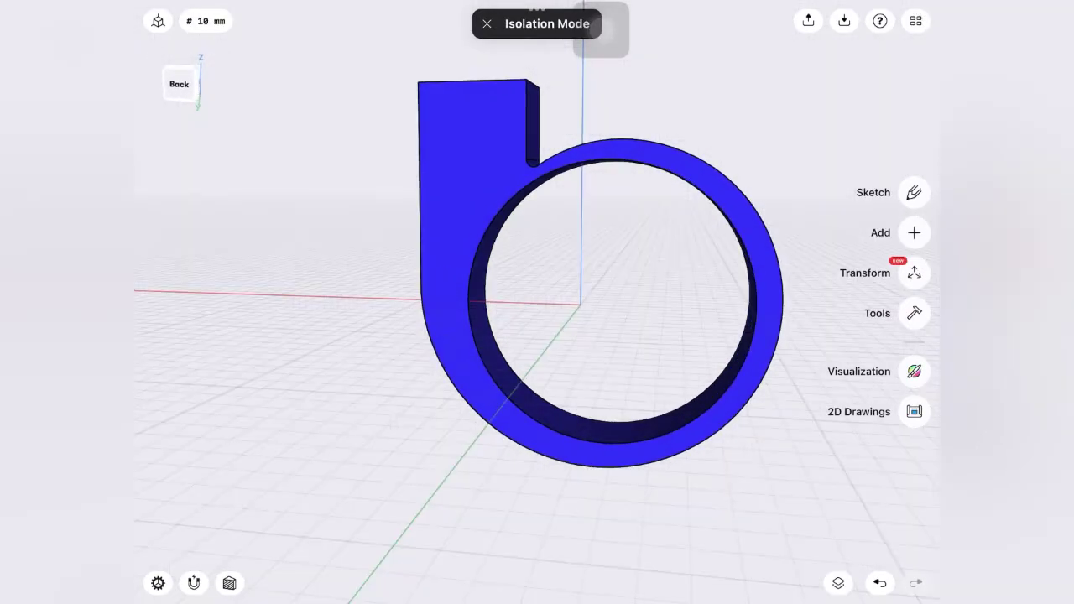
click(177, 83)
scroll(429, 332, up, 3)
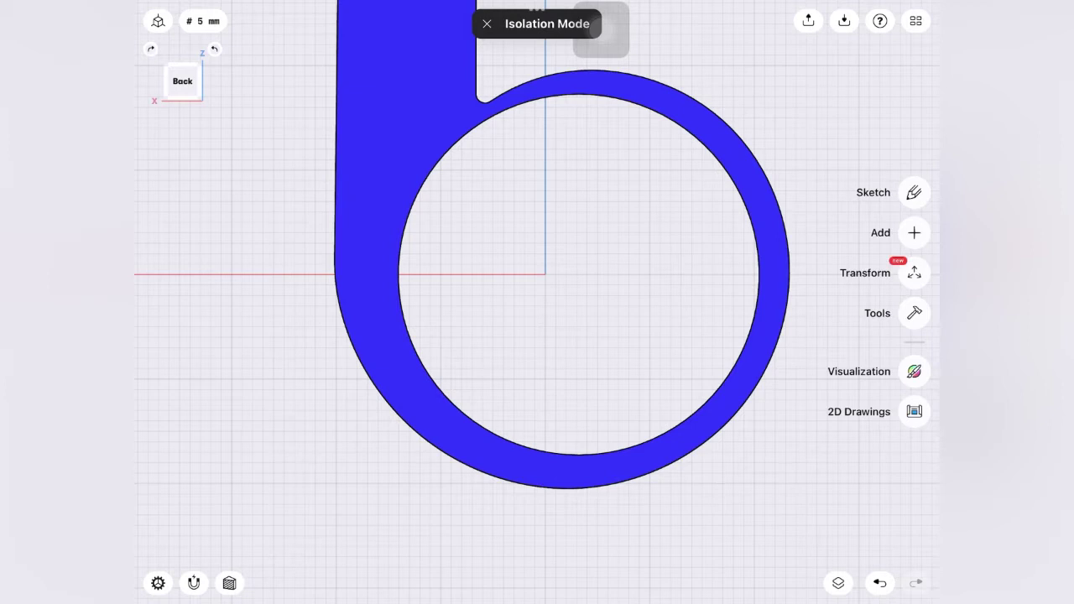
click(838, 583)
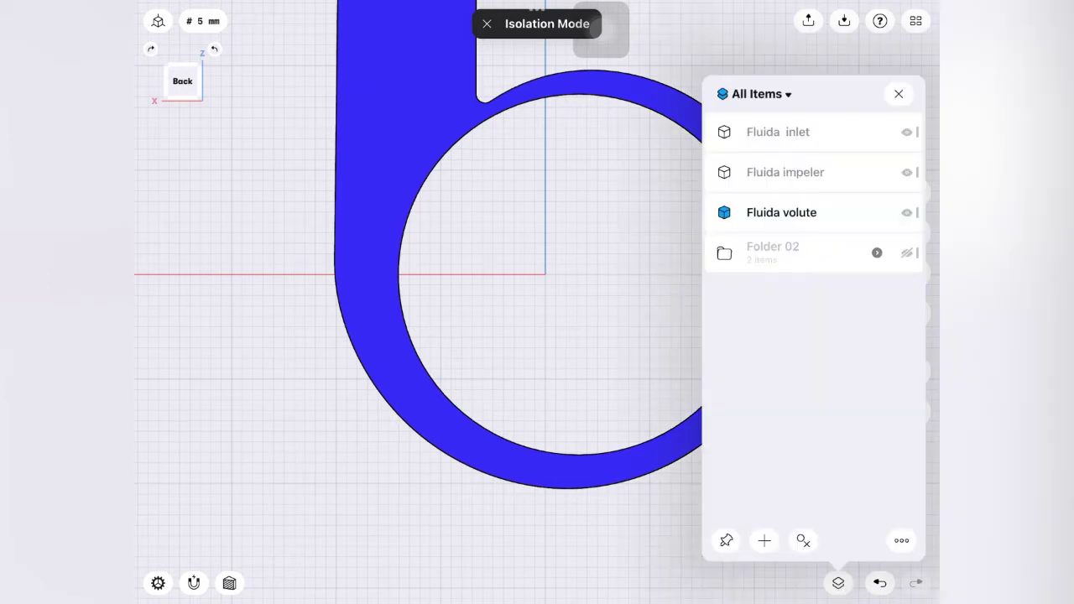
click(804, 542)
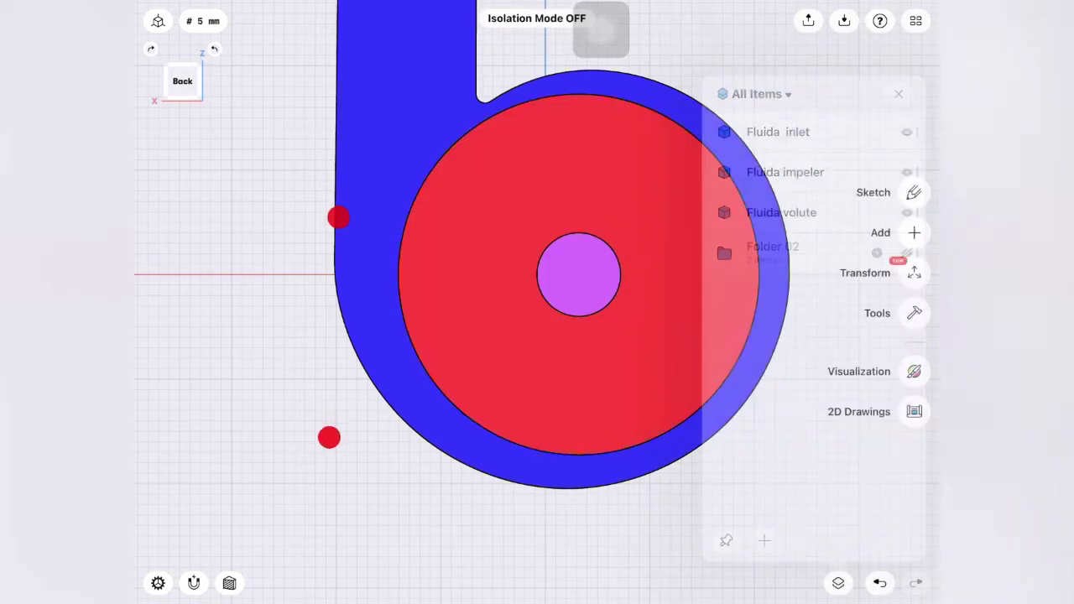
Step: Select the whole Fluida impeler body inside the volute and isolate it
scroll(334, 328, down, 1)
click(500, 261)
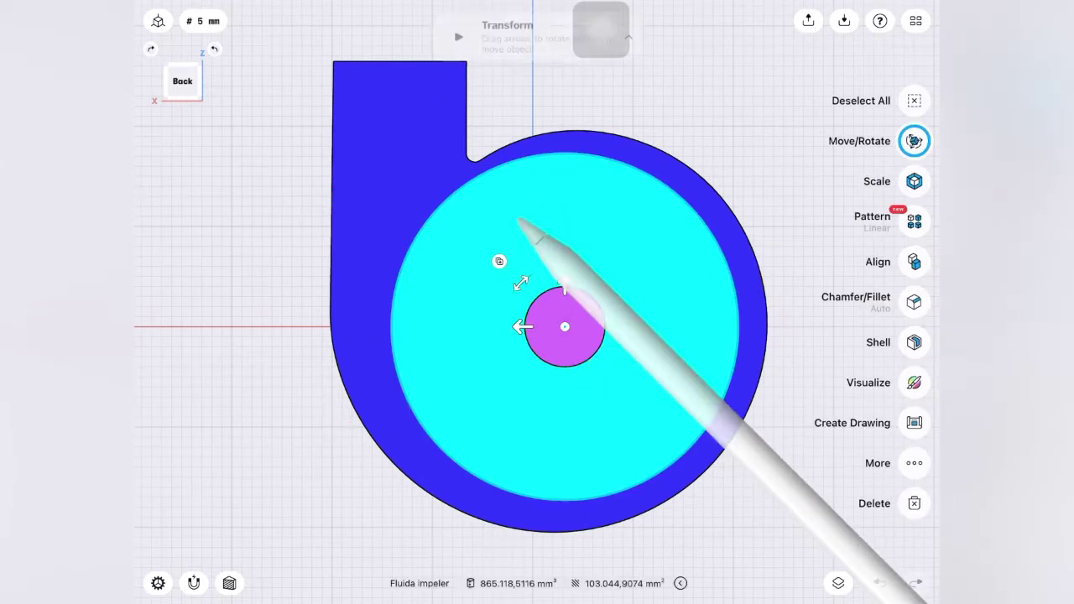
click(761, 525)
drag(357, 301, 223, 329)
scroll(376, 311, down, 1)
click(564, 260)
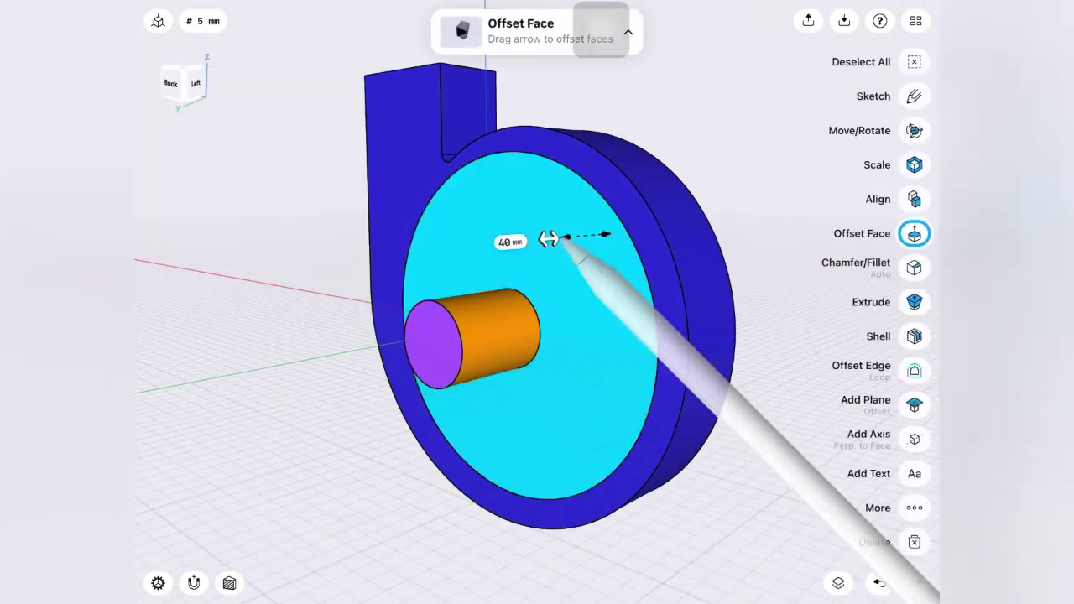
click(579, 99)
click(564, 260)
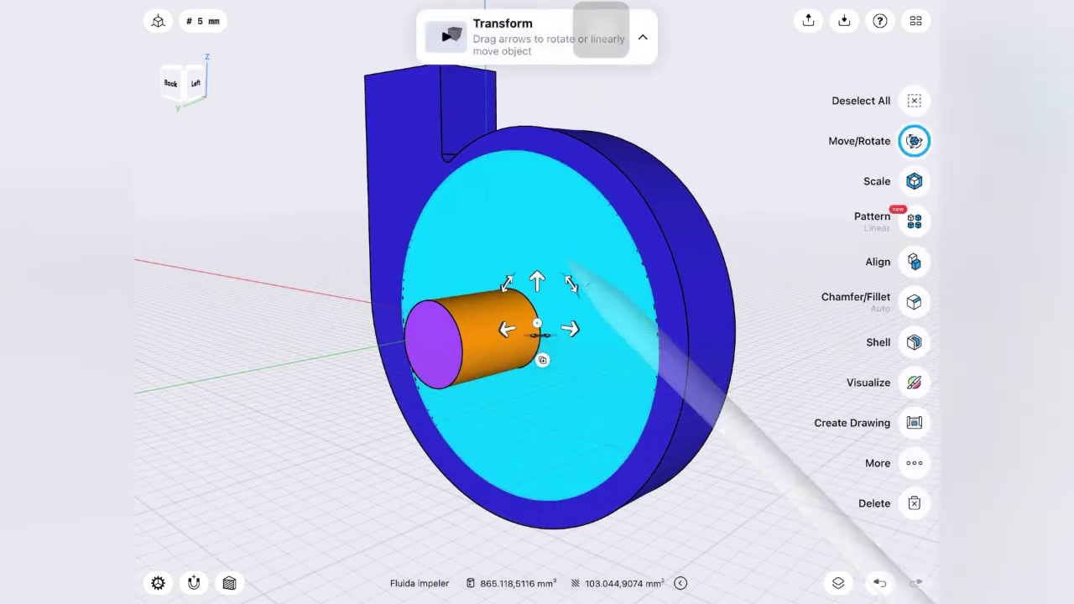
click(839, 582)
click(801, 541)
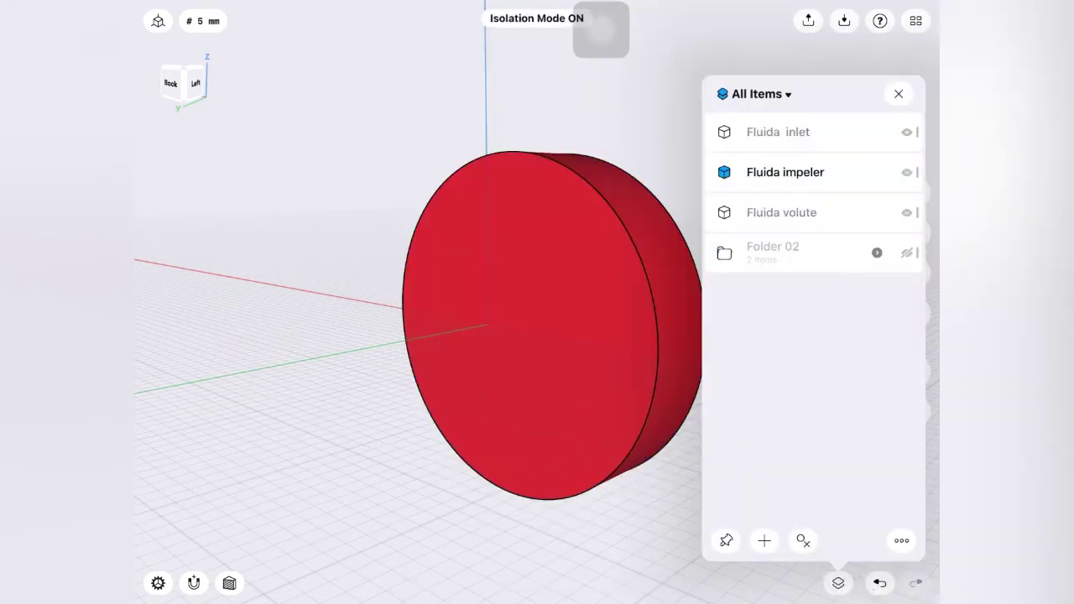
Step: Inspect the outer shape of the isolated impeller fluid disc and bring all bodies back into view
mouse_move(337, 197)
mouse_down()
mouse_move(403, 240)
mouse_move(468, 240)
mouse_move(609, 206)
mouse_move(662, 232)
mouse_move(643, 242)
mouse_move(400, 243)
mouse_move(381, 410)
mouse_up()
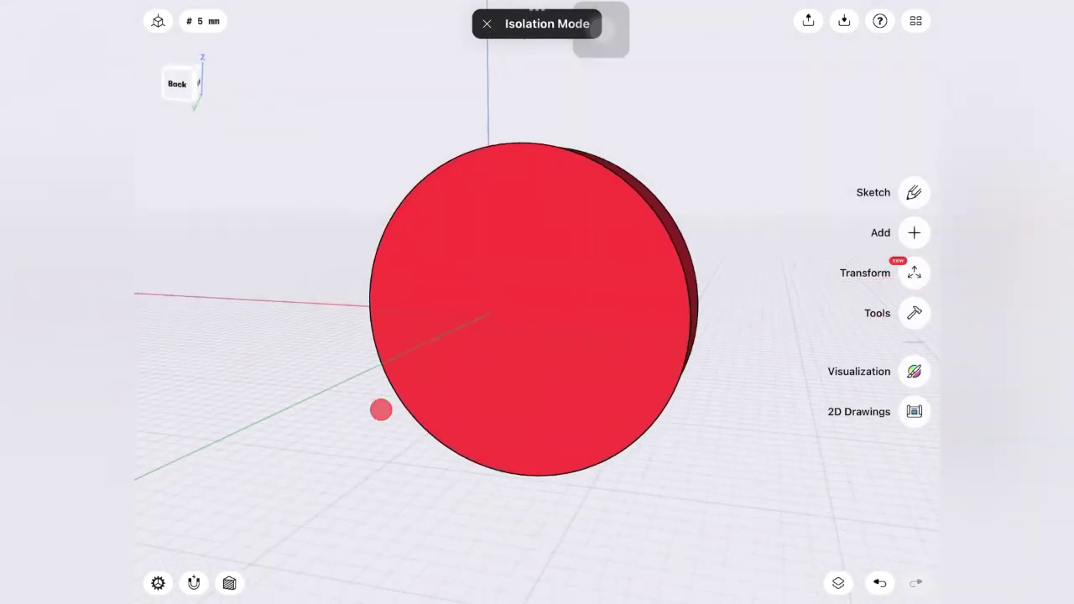
click(838, 582)
click(804, 541)
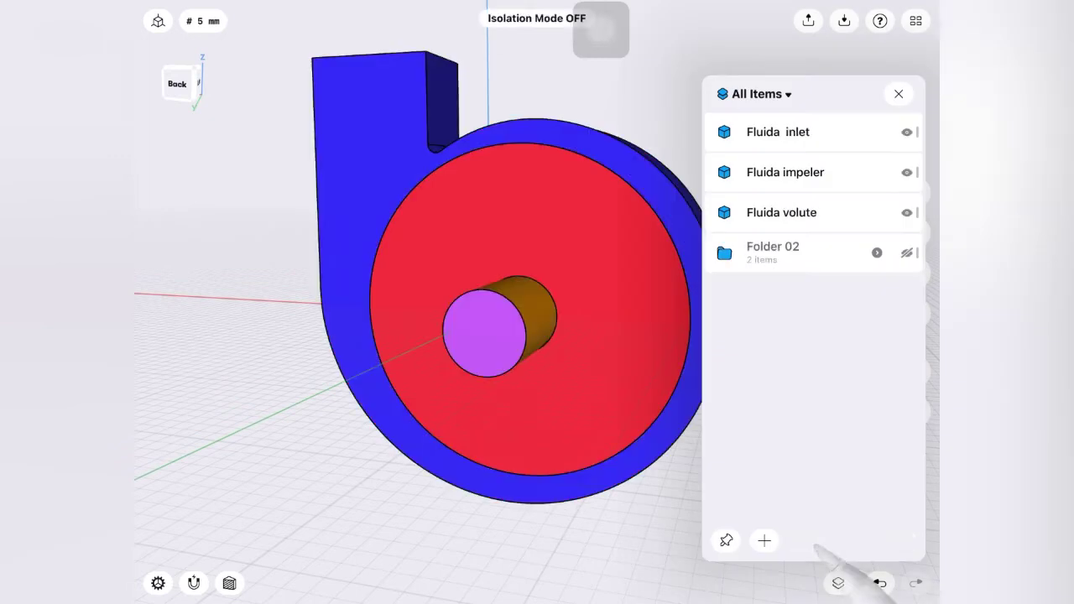
Step: Select the Fluida inlet cylinder at the pump's centre and isolate it
click(522, 338)
click(488, 327)
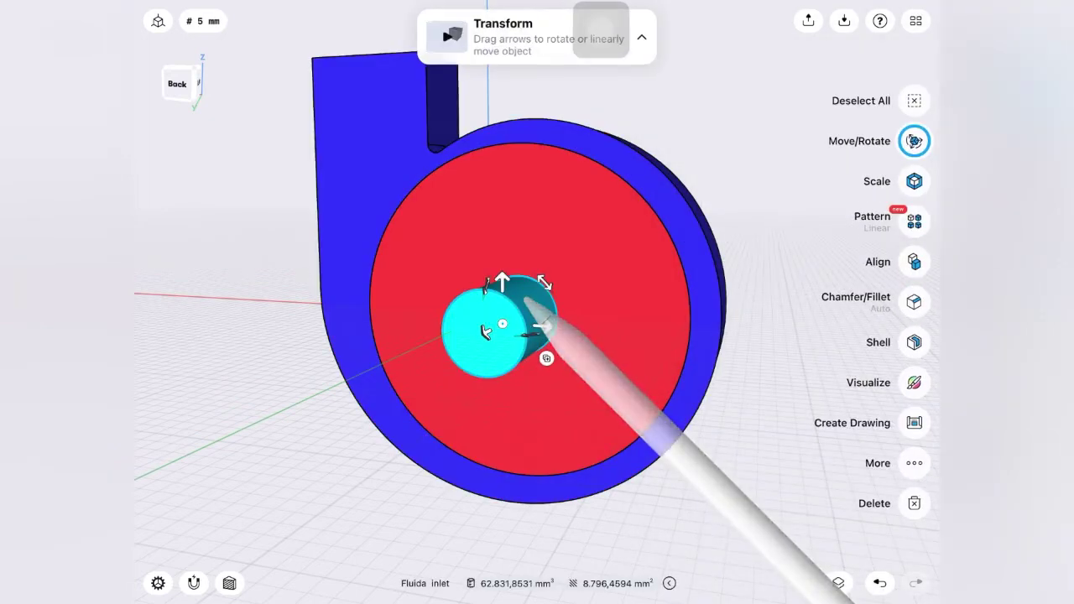
click(838, 582)
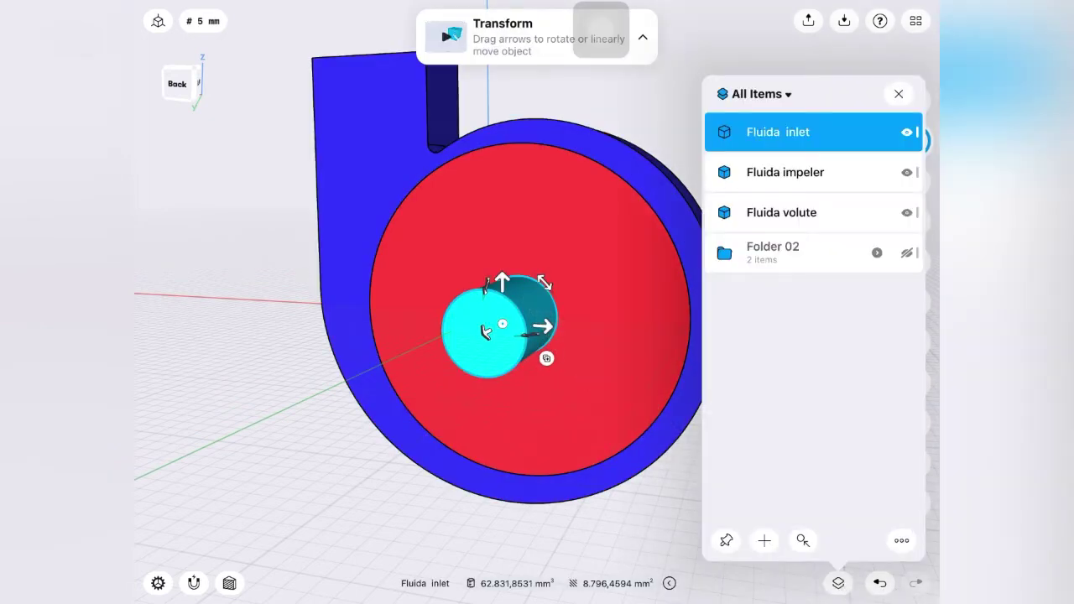
click(804, 541)
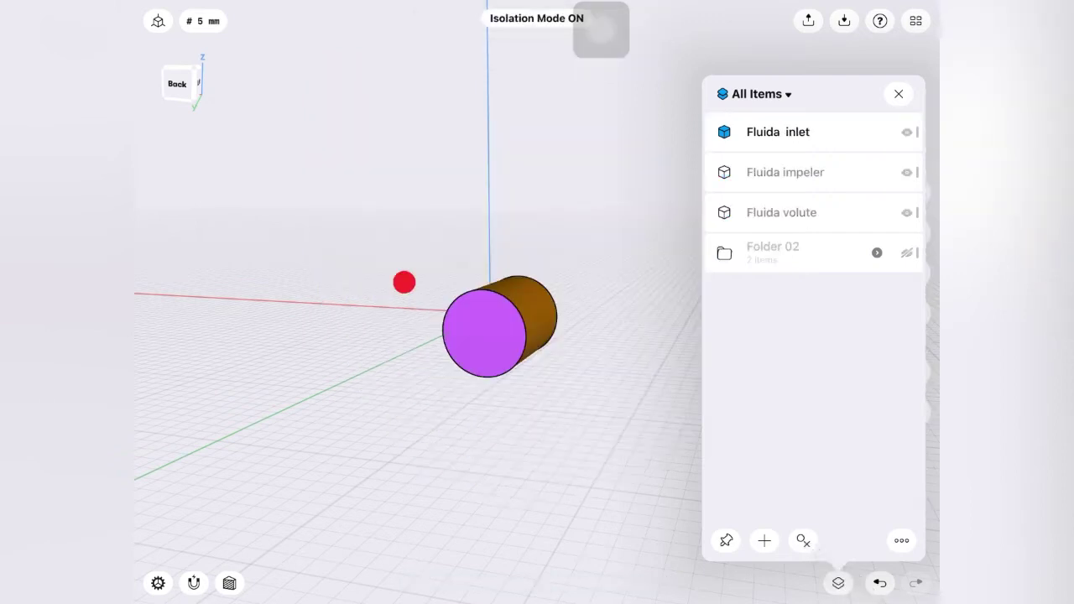
Step: Inspect the isolated inlet cylinder at an angle, end the isolation and close the item list
click(374, 283)
mouse_move(417, 240)
mouse_down()
mouse_move(343, 242)
mouse_move(259, 221)
mouse_move(235, 233)
mouse_move(381, 271)
mouse_move(400, 261)
mouse_up()
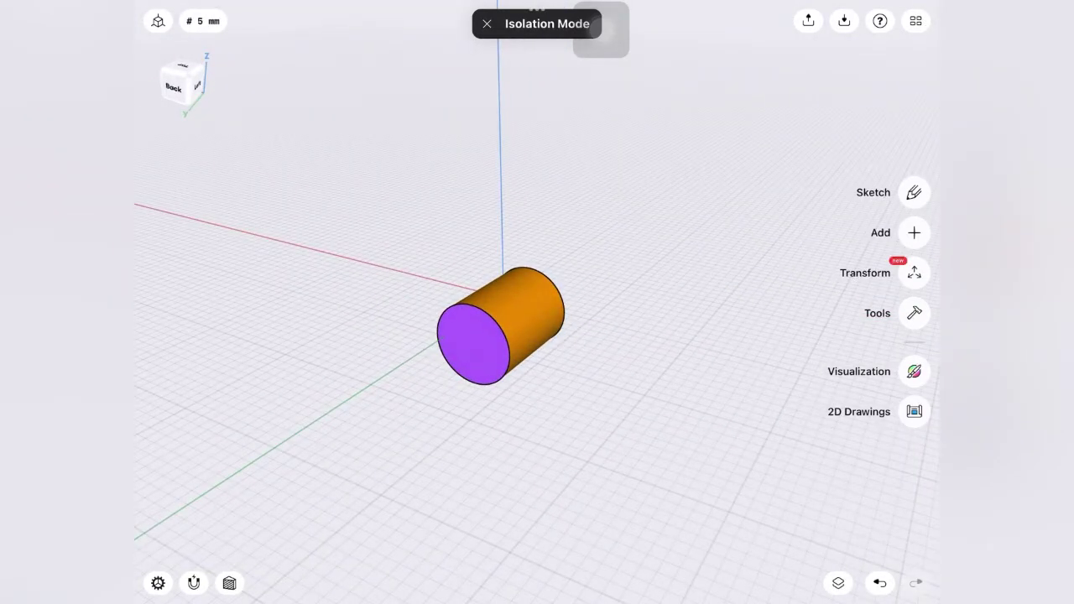
click(838, 584)
click(803, 541)
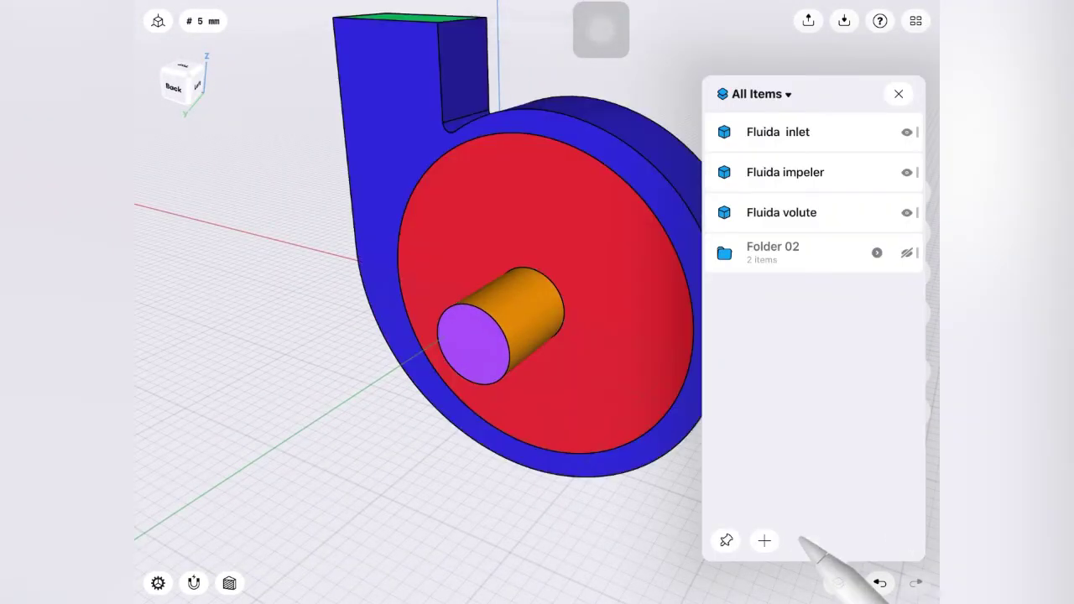
click(335, 199)
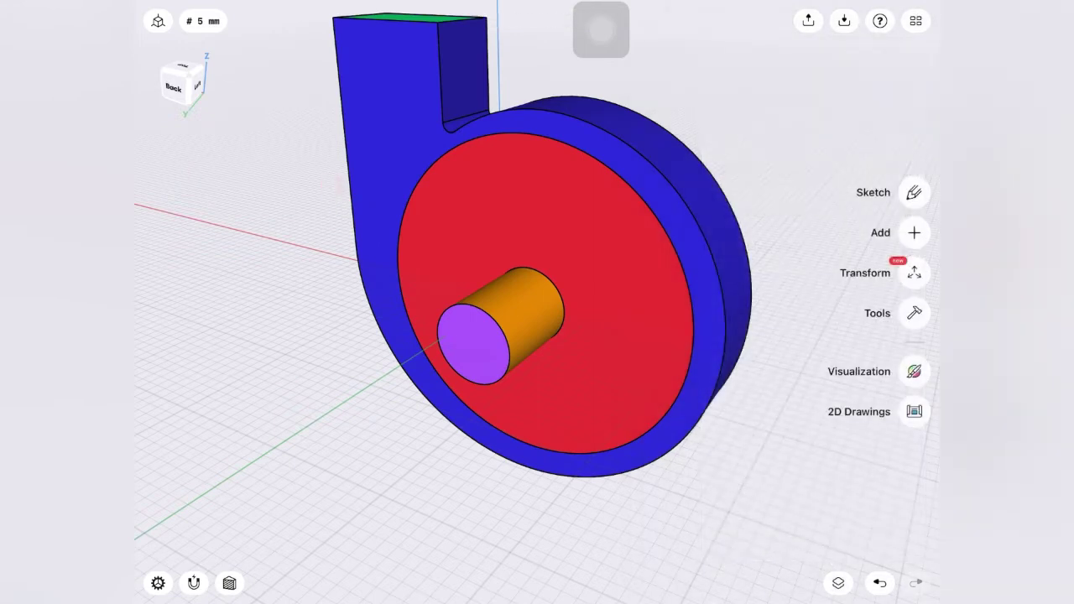
Step: Enable the display of hidden edges in the model's appearance settings
click(158, 21)
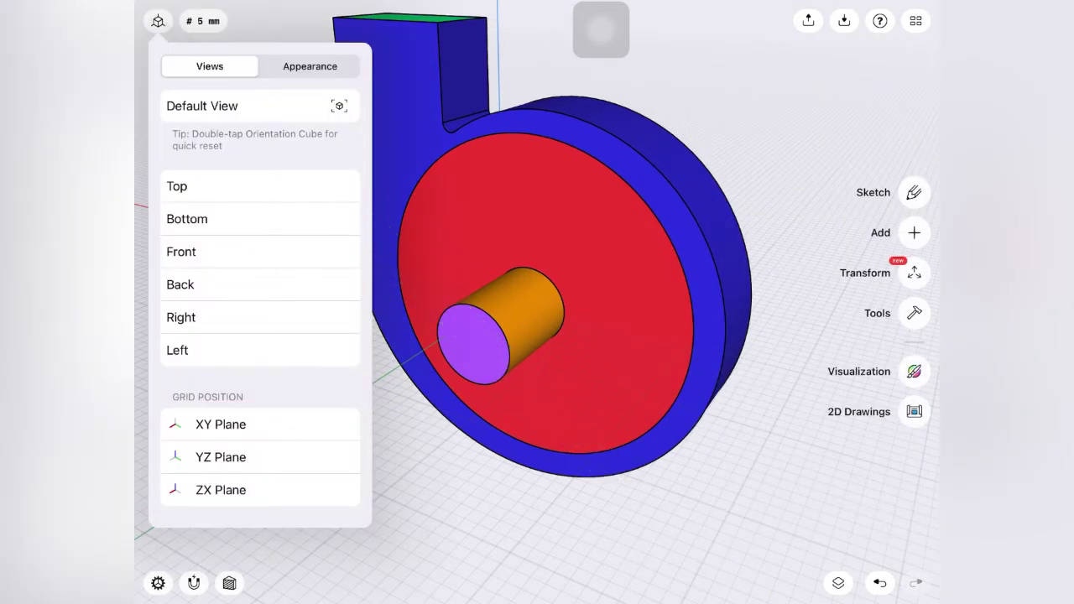
click(310, 66)
click(337, 203)
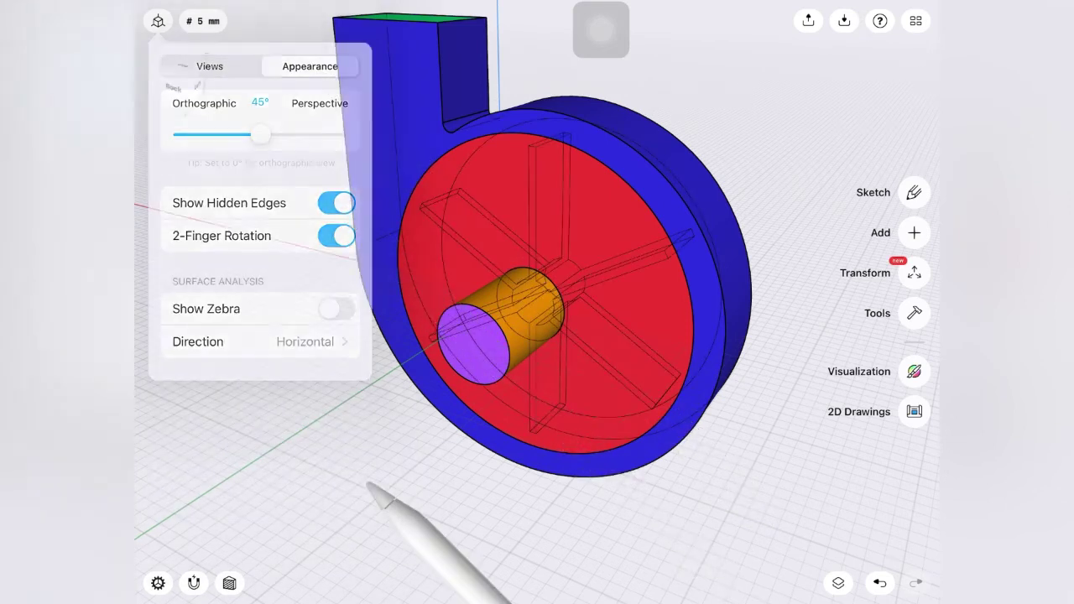
click(376, 495)
Step: Isolate the Fluida impeler body again with its hidden edges displayed
scroll(394, 289, up, 5)
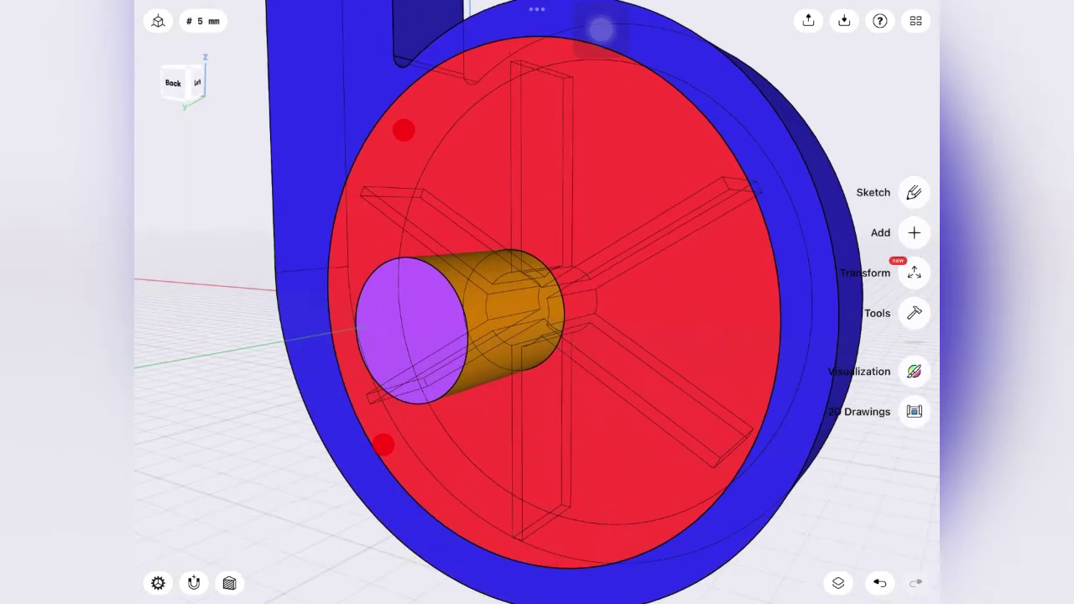
click(701, 313)
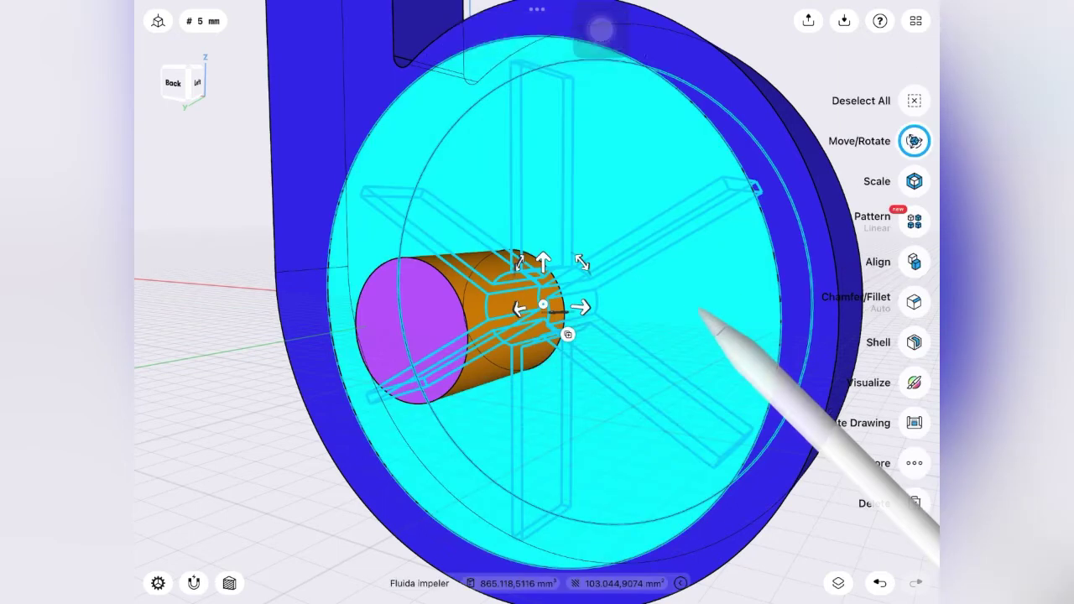
click(838, 583)
click(803, 541)
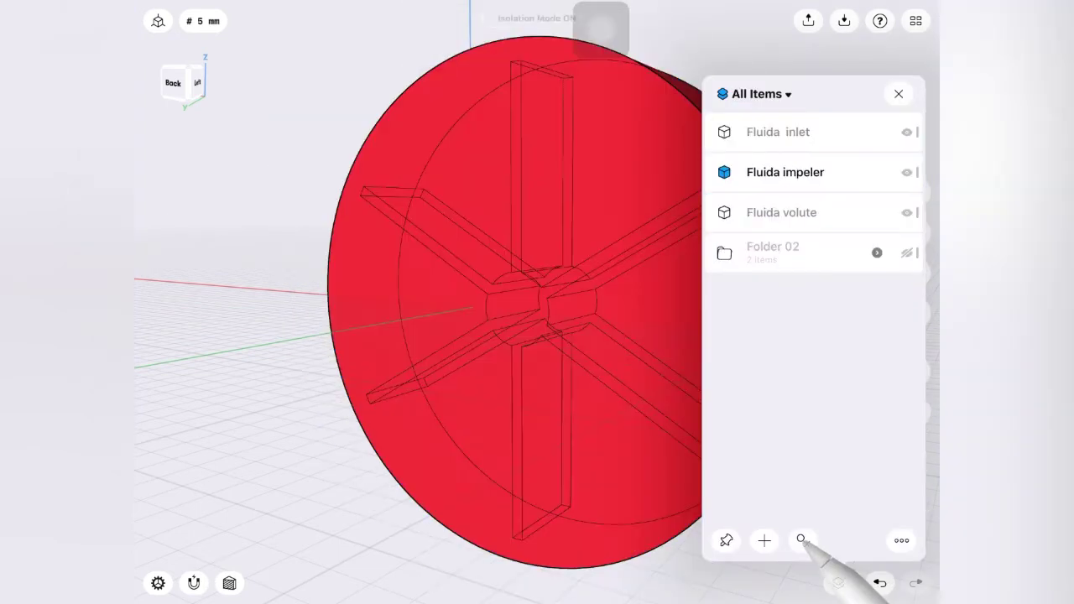
Step: Examine the blade cavities inside the isolated impeller fluid body from the left side and from several angles
click(312, 175)
drag(412, 228, 326, 398)
click(190, 87)
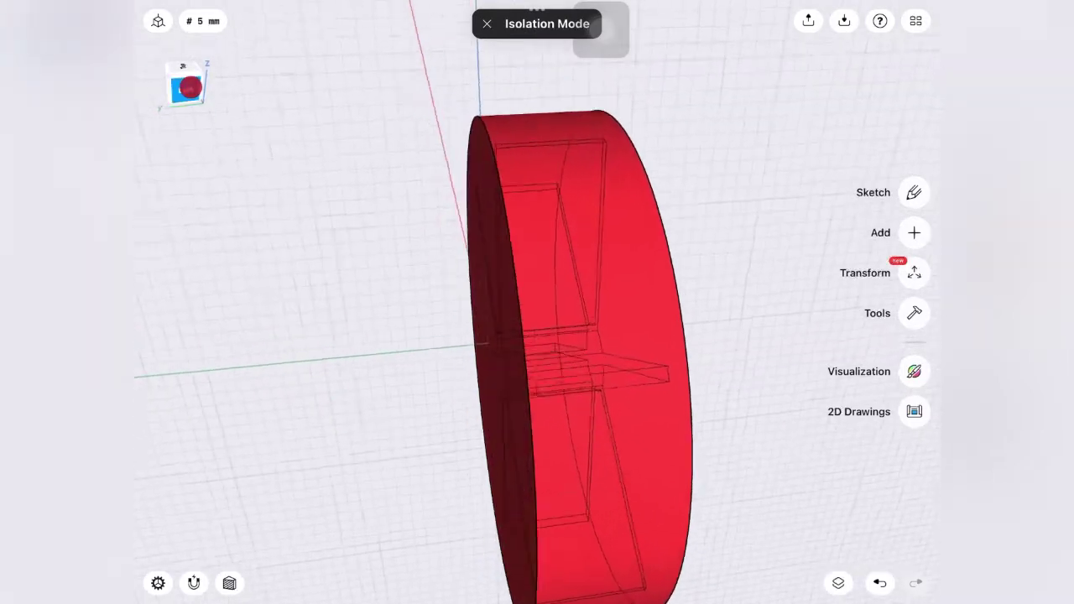
scroll(418, 294, up, 4)
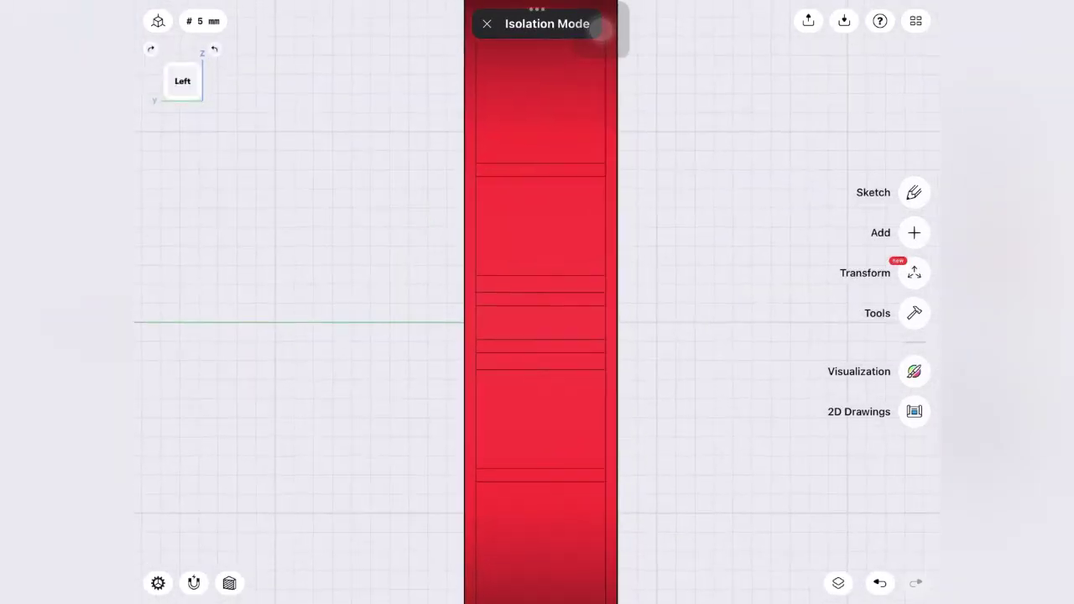
scroll(415, 294, down, 3)
drag(415, 269, 428, 292)
scroll(453, 333, up, 3)
scroll(378, 314, down, 4)
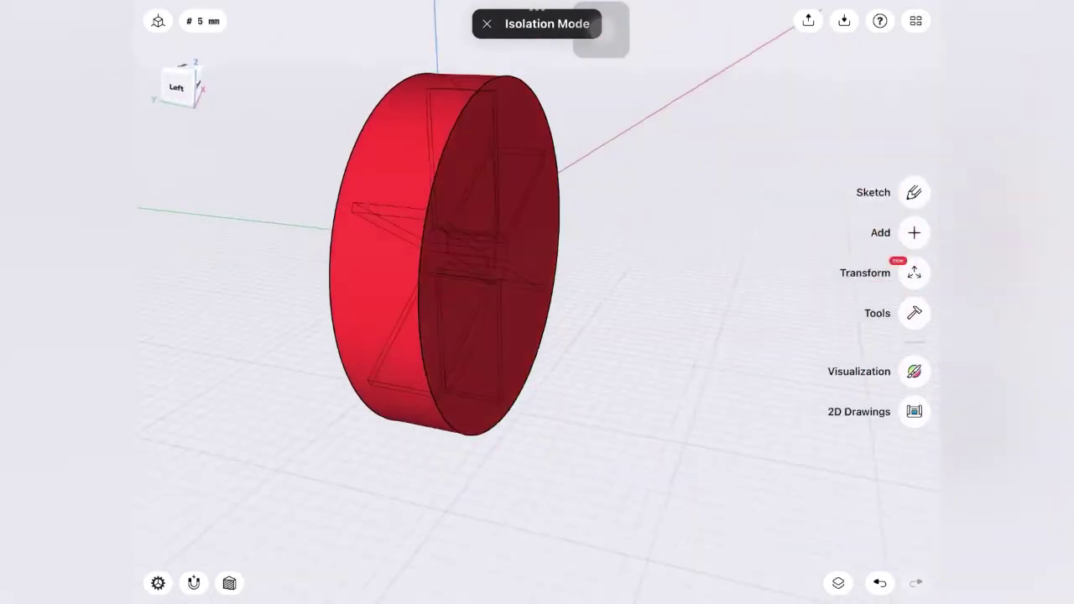
scroll(414, 298, up, 1)
drag(403, 257, 461, 264)
scroll(401, 277, up, 4)
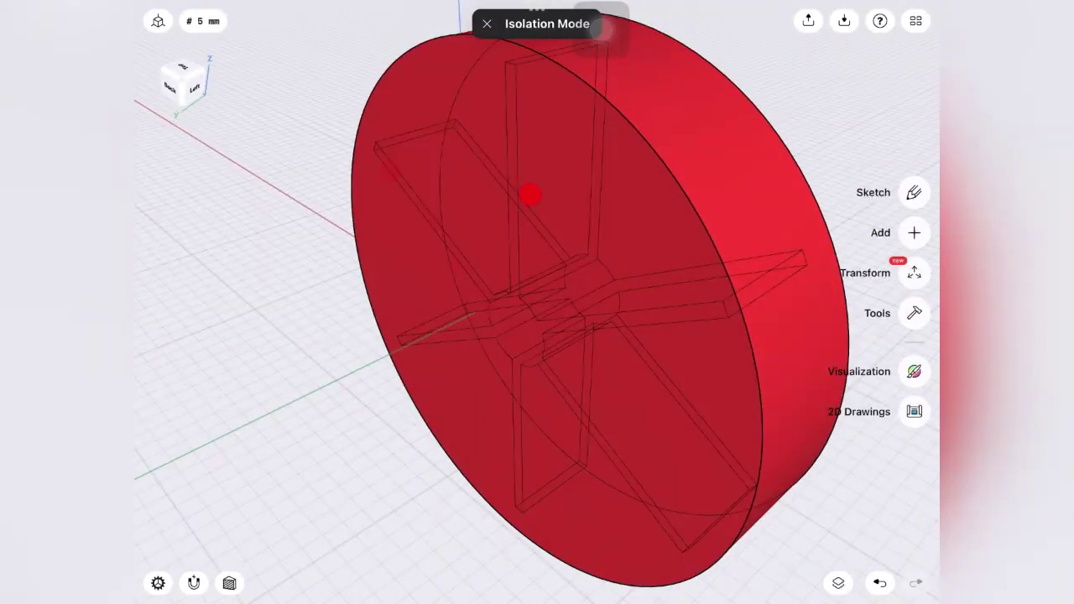
click(567, 167)
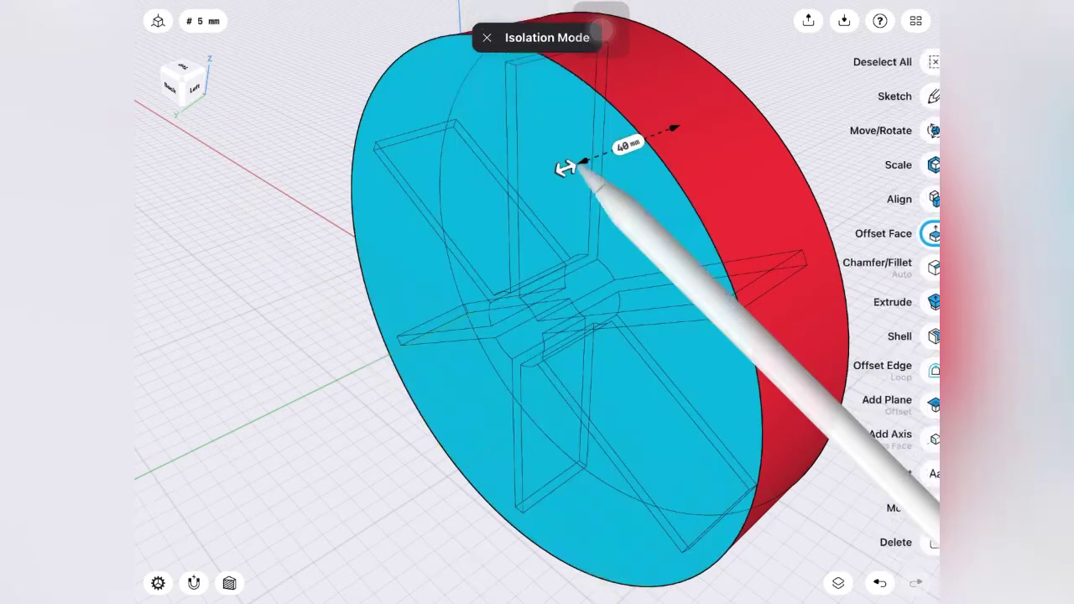
mouse_move(495, 214)
mouse_down()
mouse_move(380, 194)
mouse_move(340, 243)
mouse_up()
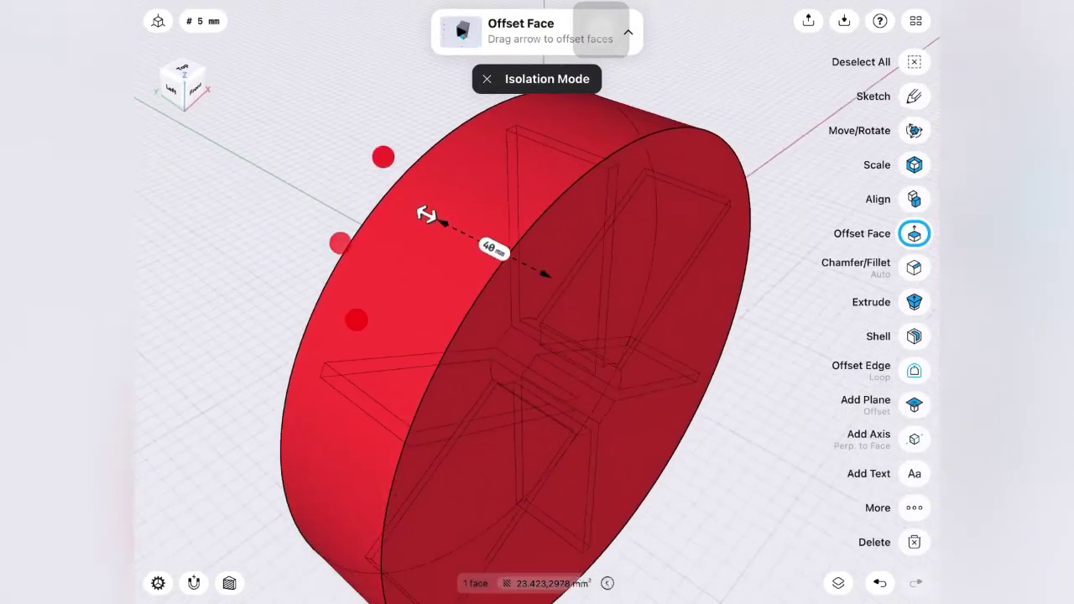
middle_drag(370, 237, 353, 192)
click(642, 255)
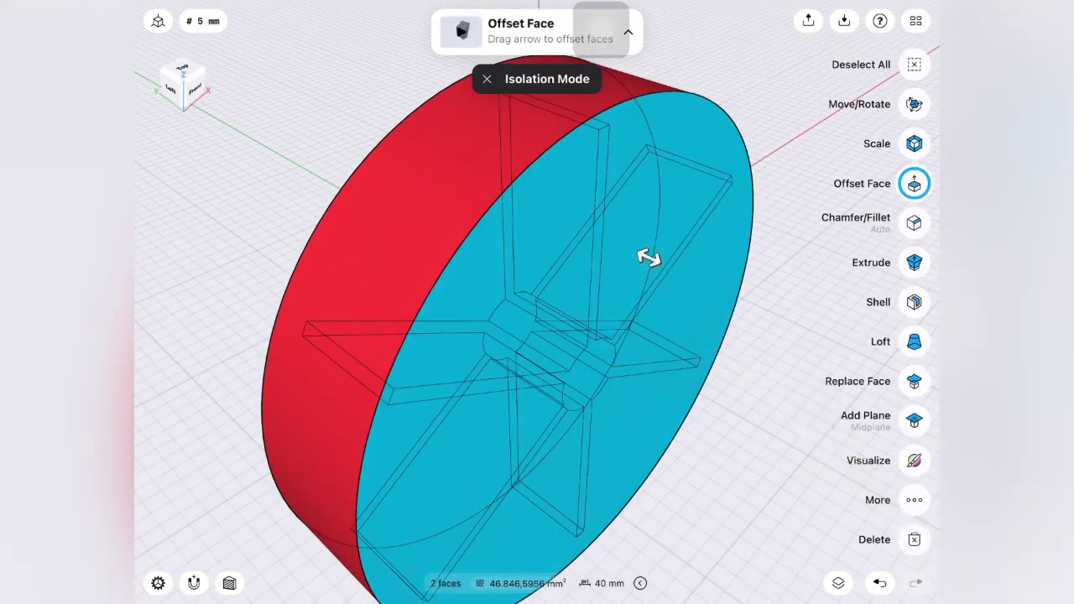
click(915, 382)
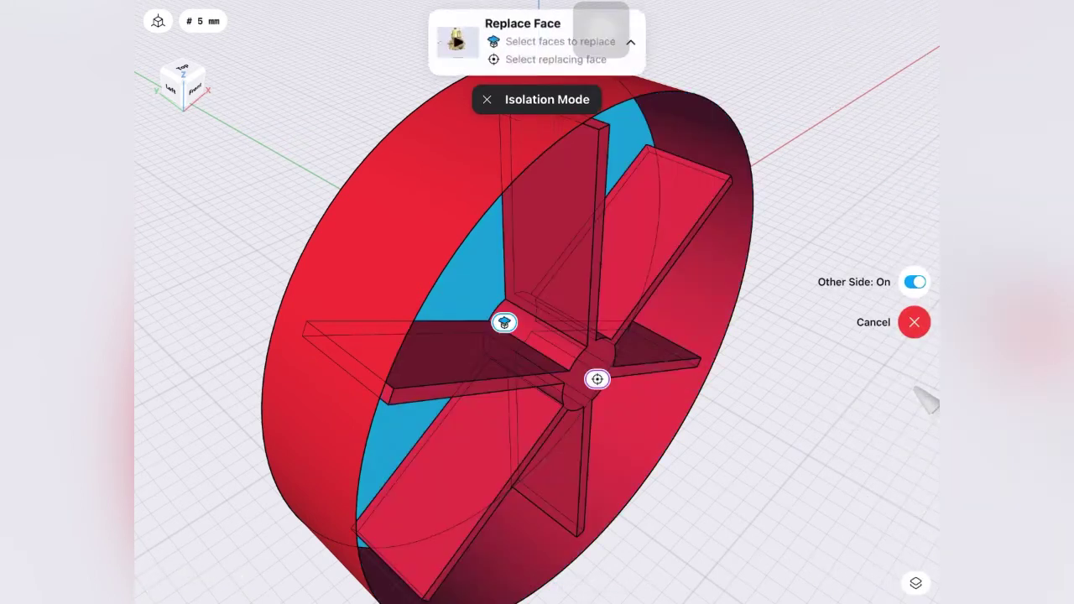
drag(445, 252, 371, 223)
scroll(372, 303, down, 1)
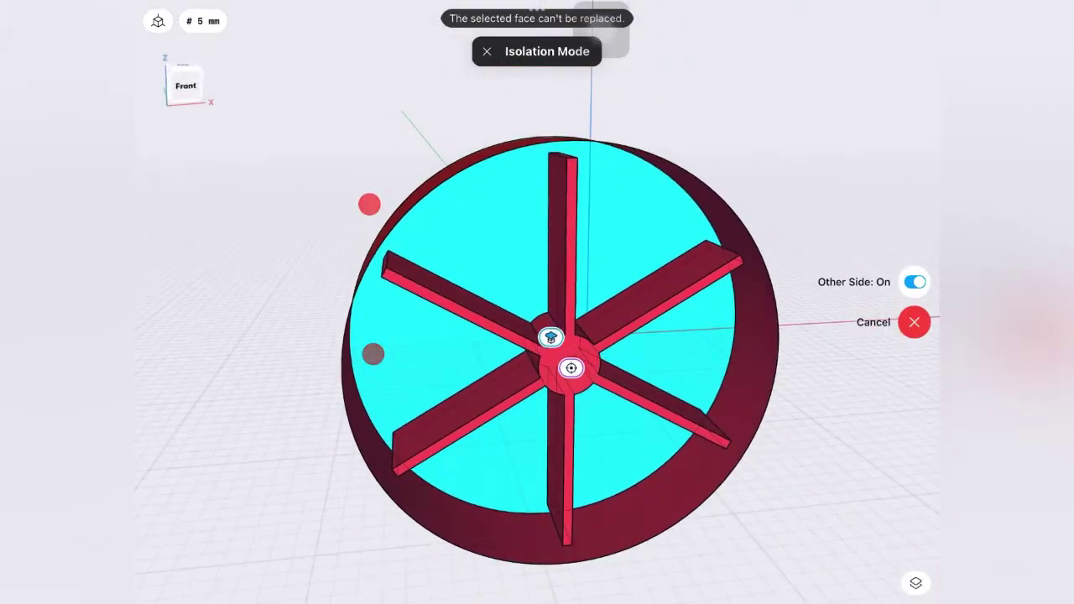
drag(458, 310, 381, 314)
scroll(392, 282, up, 4)
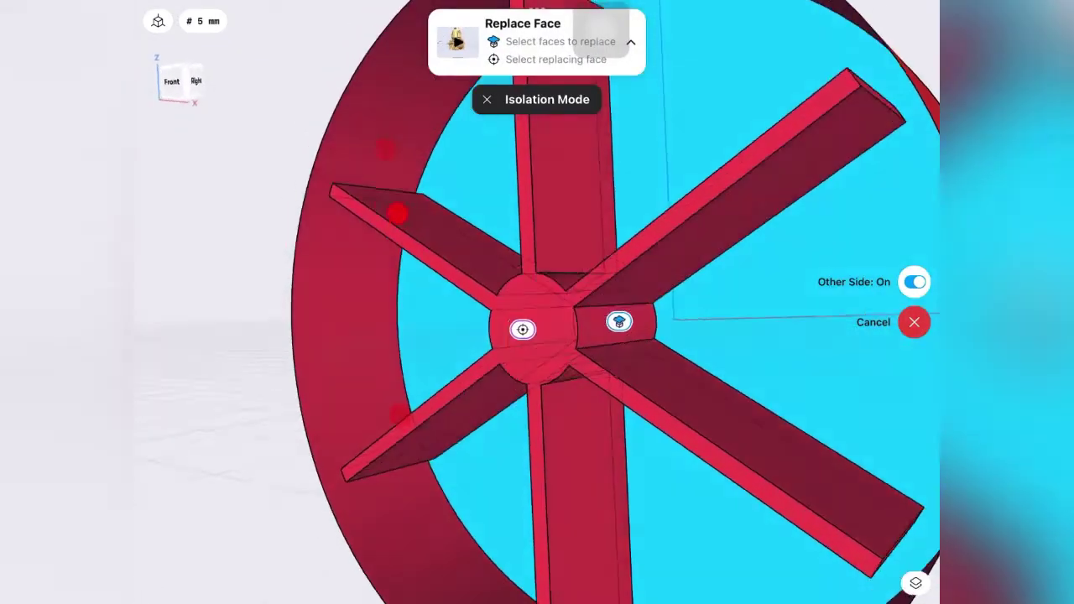
drag(403, 198, 487, 239)
scroll(340, 257, up, 2)
drag(365, 180, 427, 250)
click(910, 328)
scroll(478, 370, down, 3)
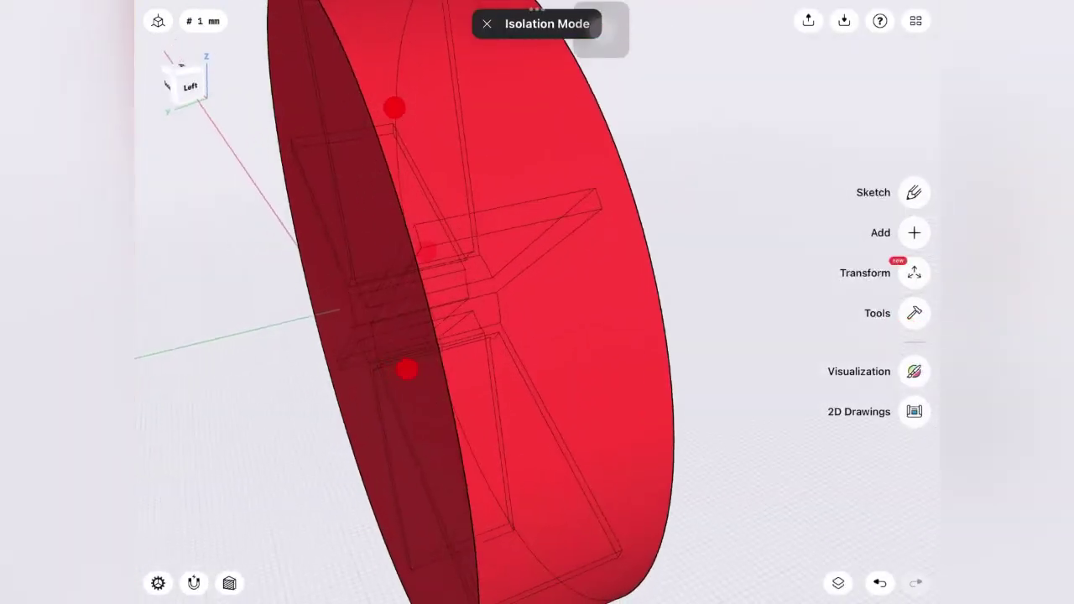
scroll(413, 281, down, 2)
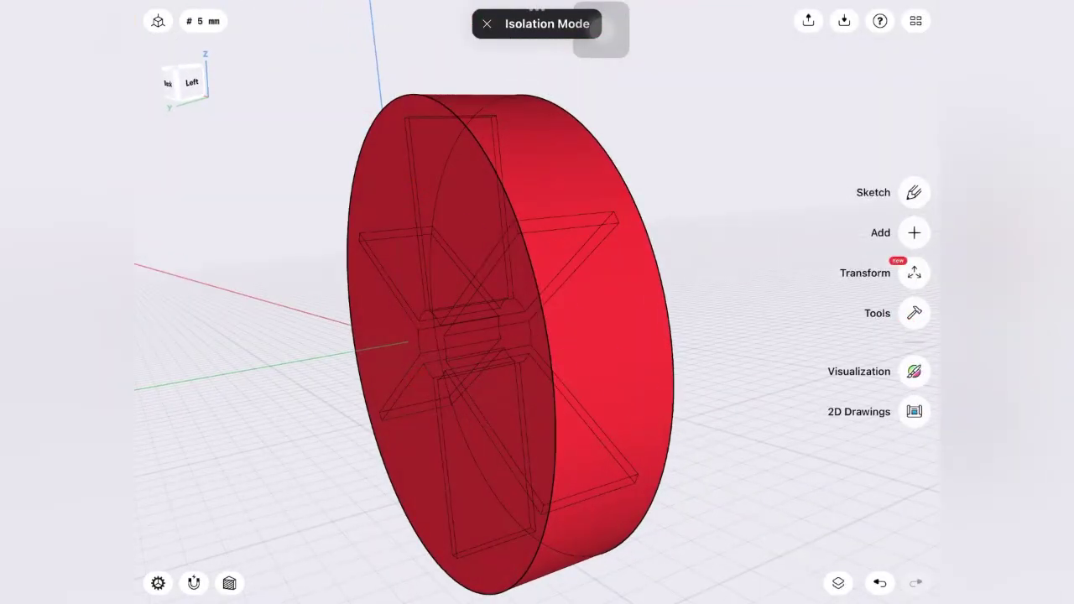
Step: Add a midplane between the two circular end faces of the impeller fluid body and start a sketch on it
click(458, 222)
drag(453, 239, 300, 240)
scroll(513, 221, down, 3)
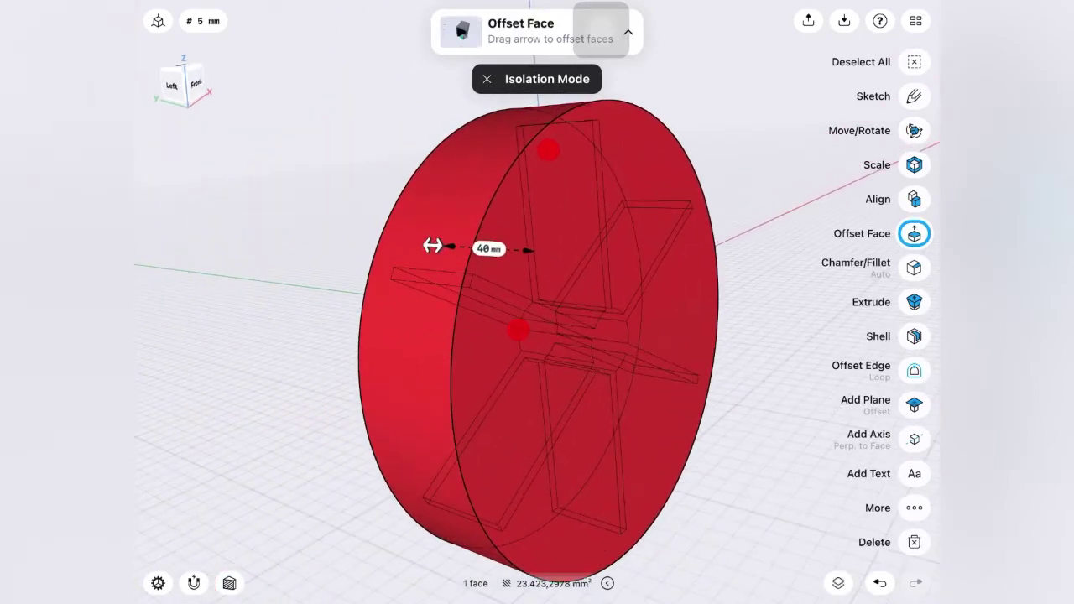
click(587, 216)
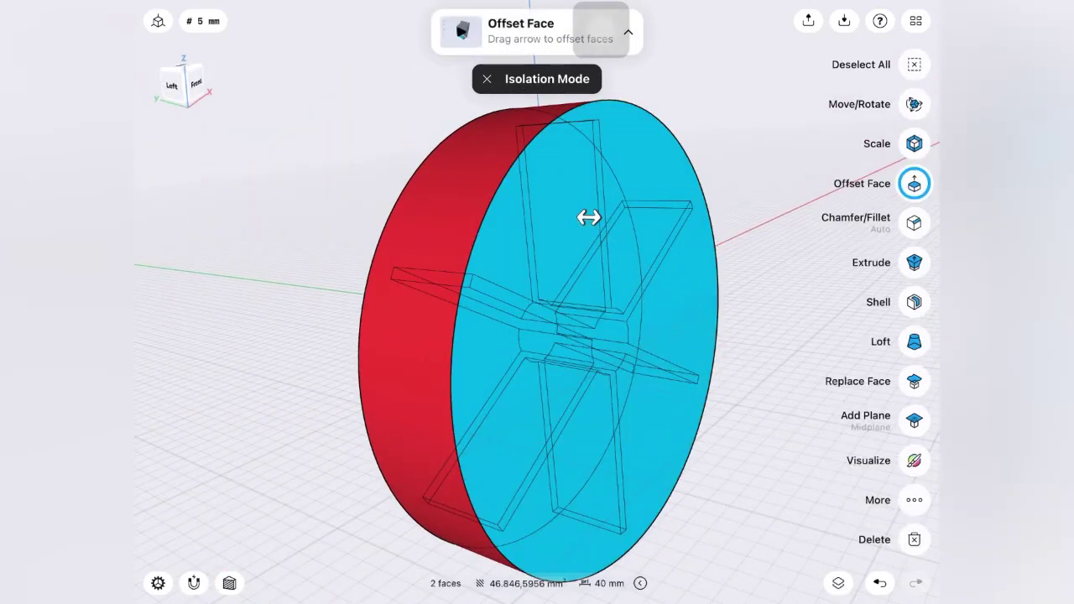
click(914, 421)
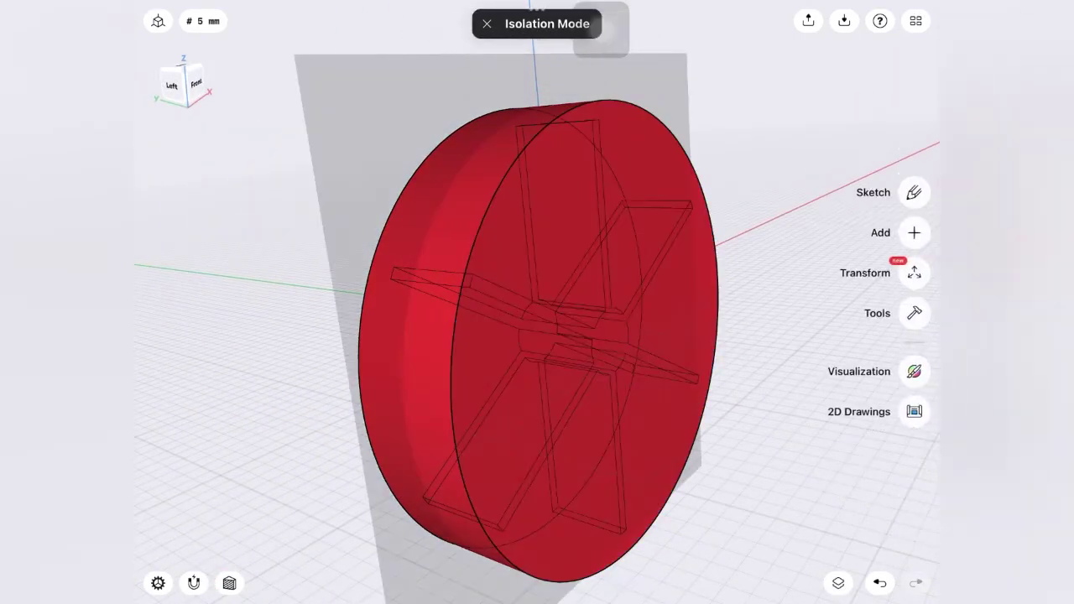
click(367, 139)
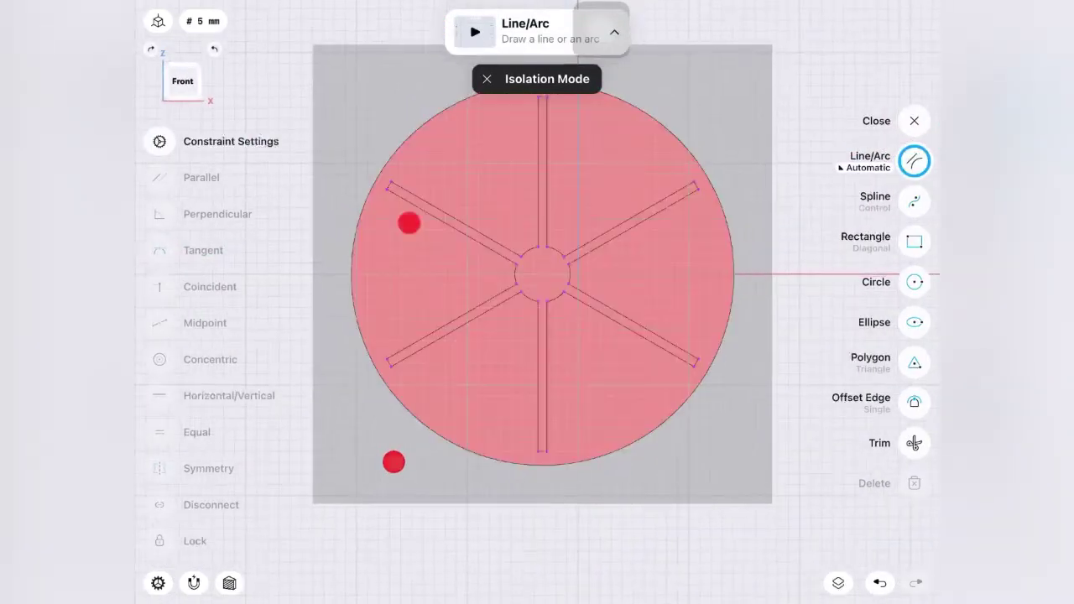
Step: Examine the impeller body's hub and blade cavities in a section view at the midplane, and close the section and the sketch
click(229, 583)
drag(441, 298, 400, 182)
scroll(428, 286, up, 7)
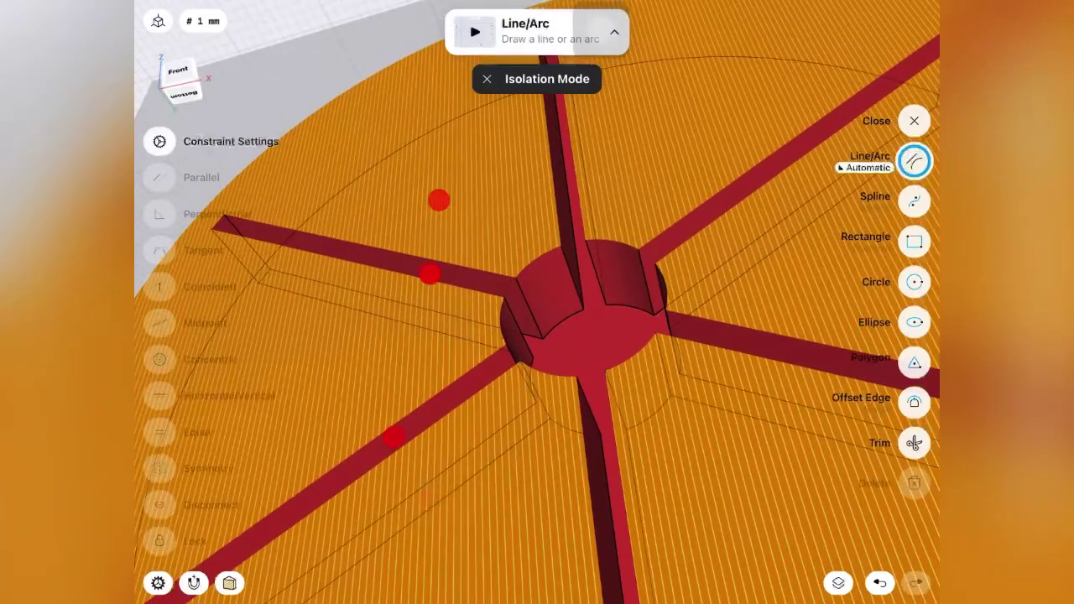
drag(429, 274, 472, 321)
scroll(453, 353, down, 4)
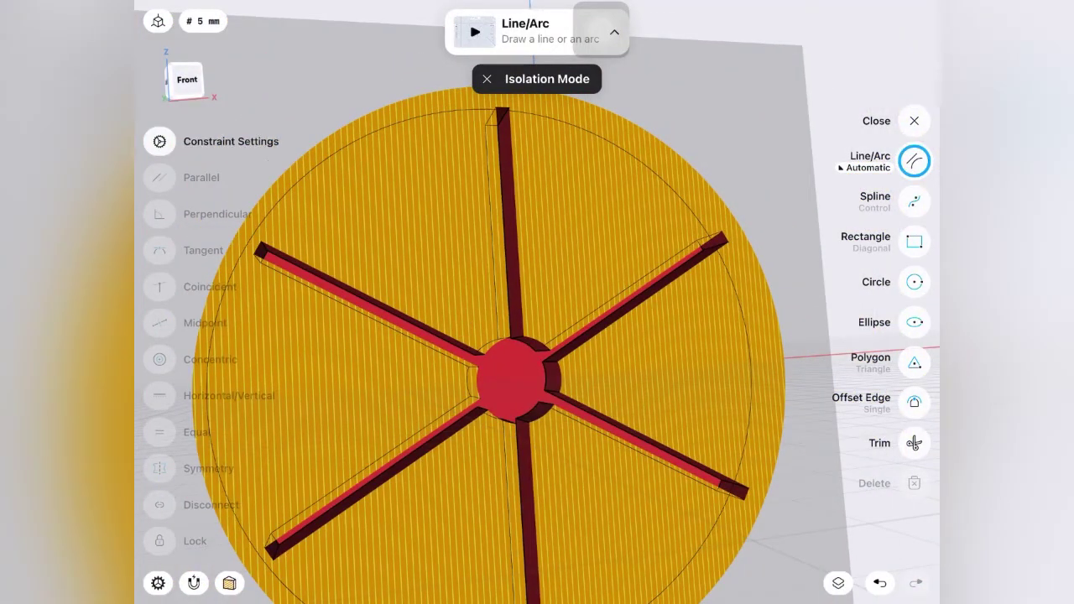
click(230, 583)
scroll(449, 355, down, 3)
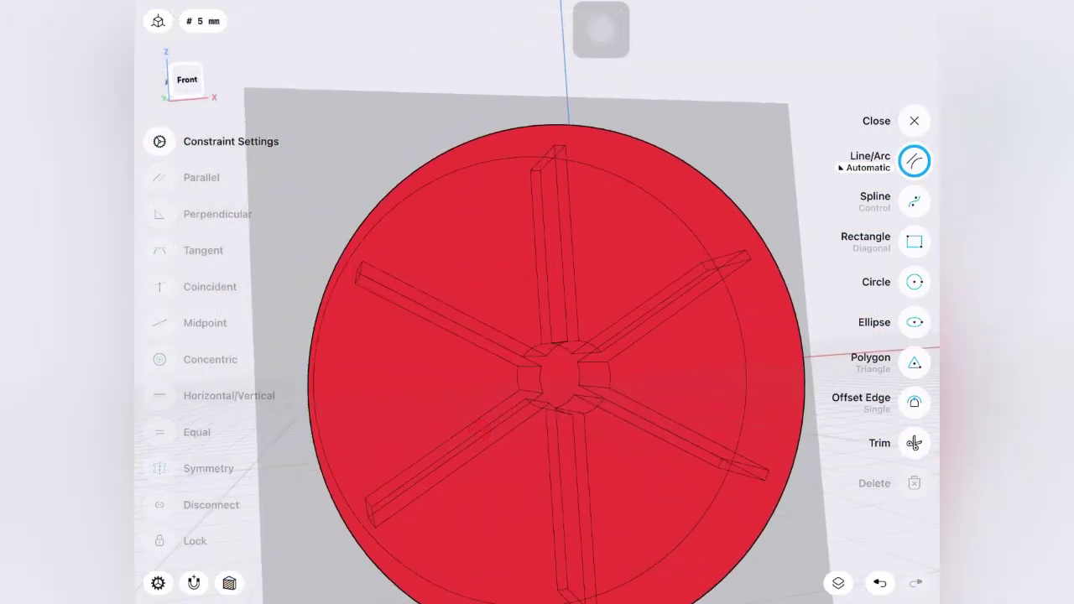
click(914, 121)
click(914, 121)
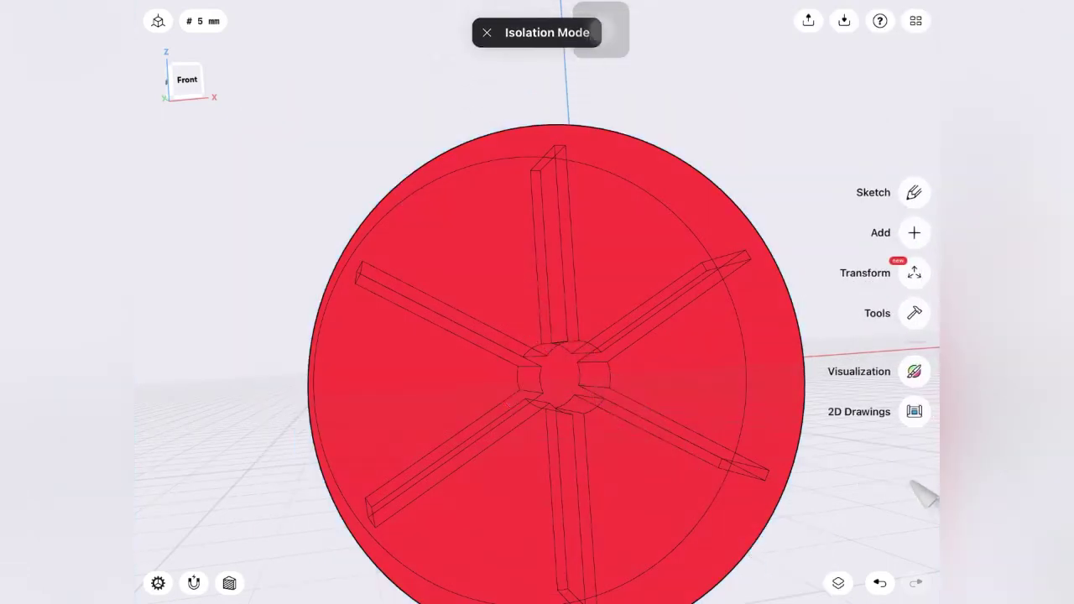
Step: End the isolation of the impeller fluid body and close the item list
drag(507, 406, 360, 375)
scroll(369, 315, down, 2)
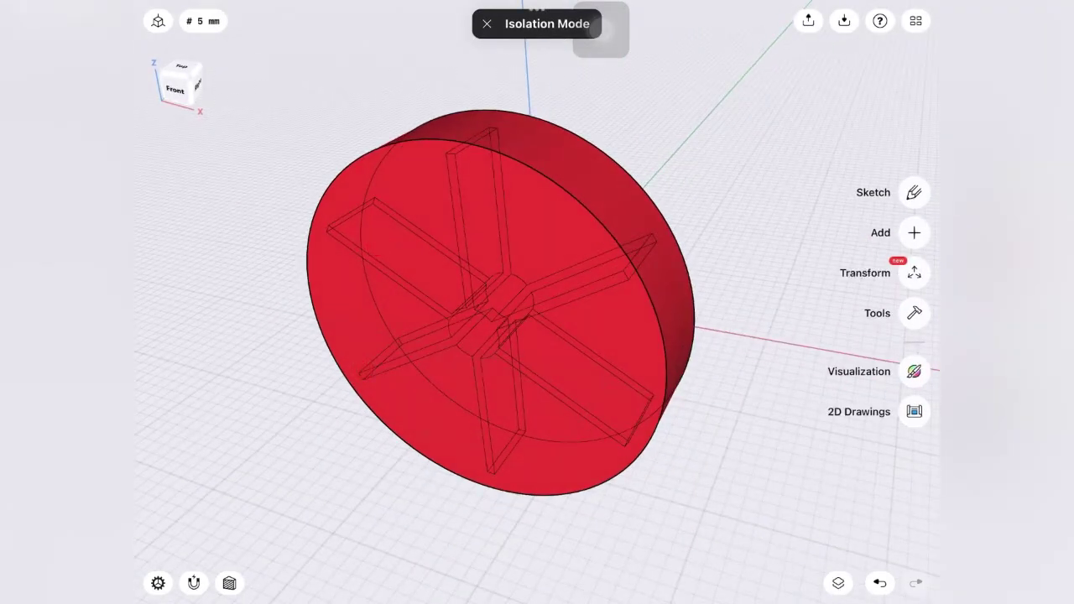
scroll(515, 301, left, 2)
drag(528, 335, 440, 346)
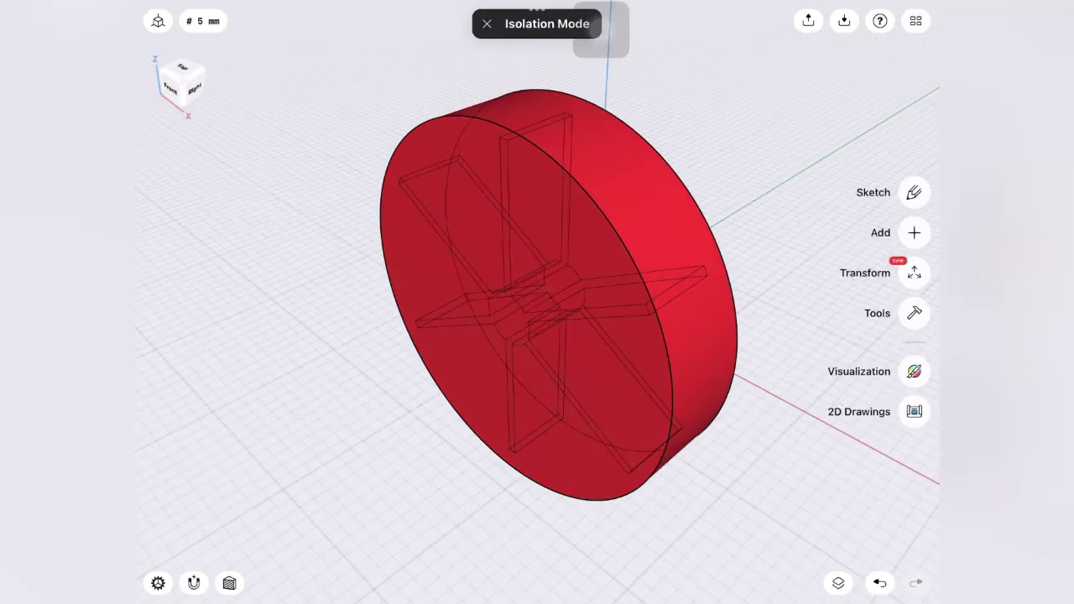
click(838, 582)
click(798, 537)
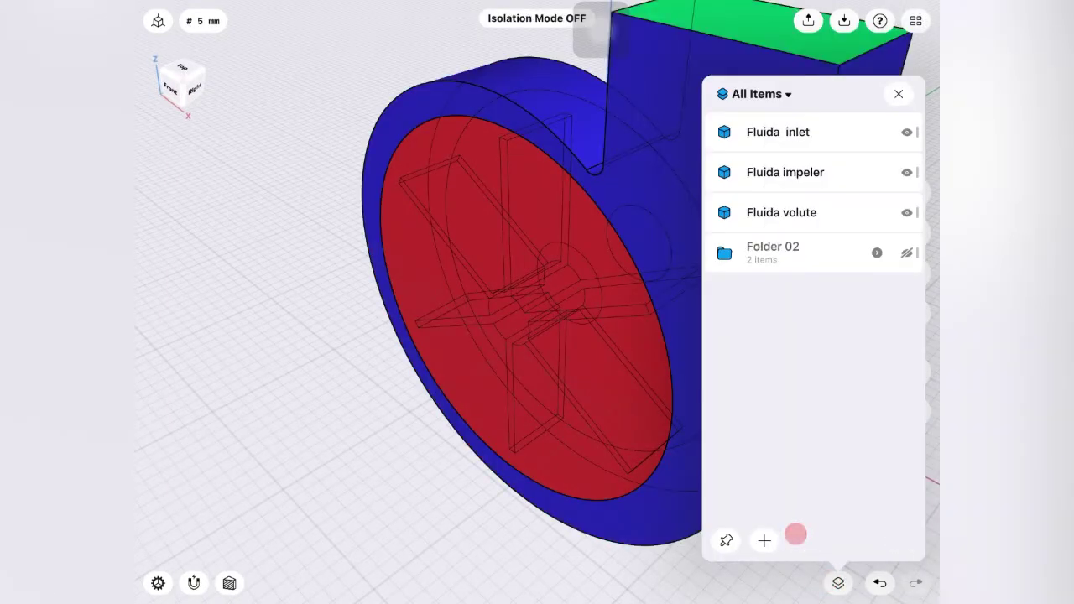
click(300, 222)
Step: Examine the assembled inlet, impeller and volute fluid bodies from the inlet side and in the straight back view
scroll(306, 288, down, 2)
drag(345, 243, 297, 271)
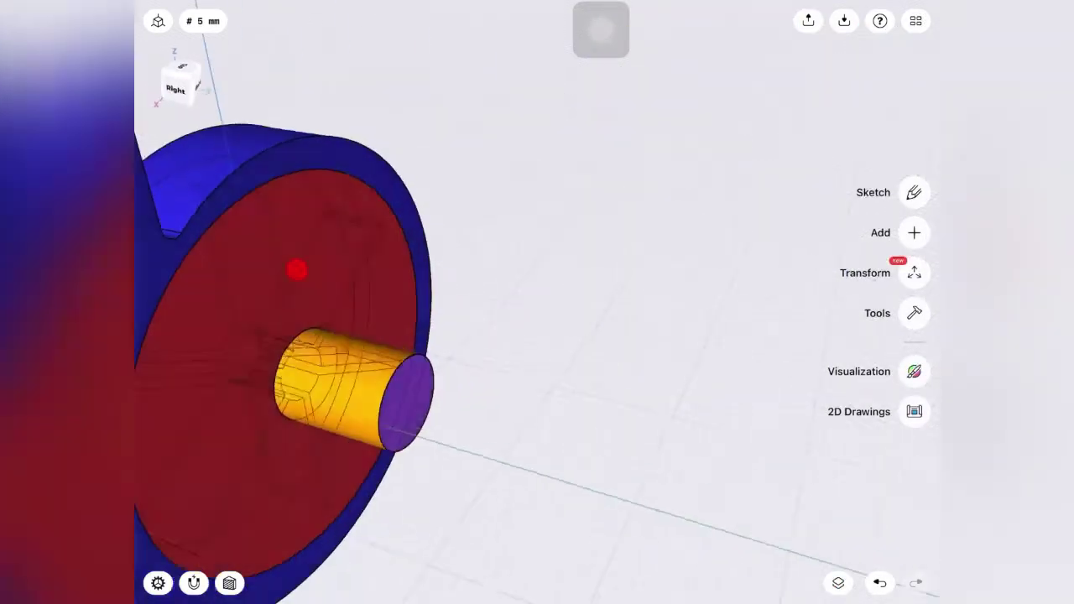
scroll(466, 296, left, 3)
drag(466, 297, 326, 283)
scroll(382, 281, up, 2)
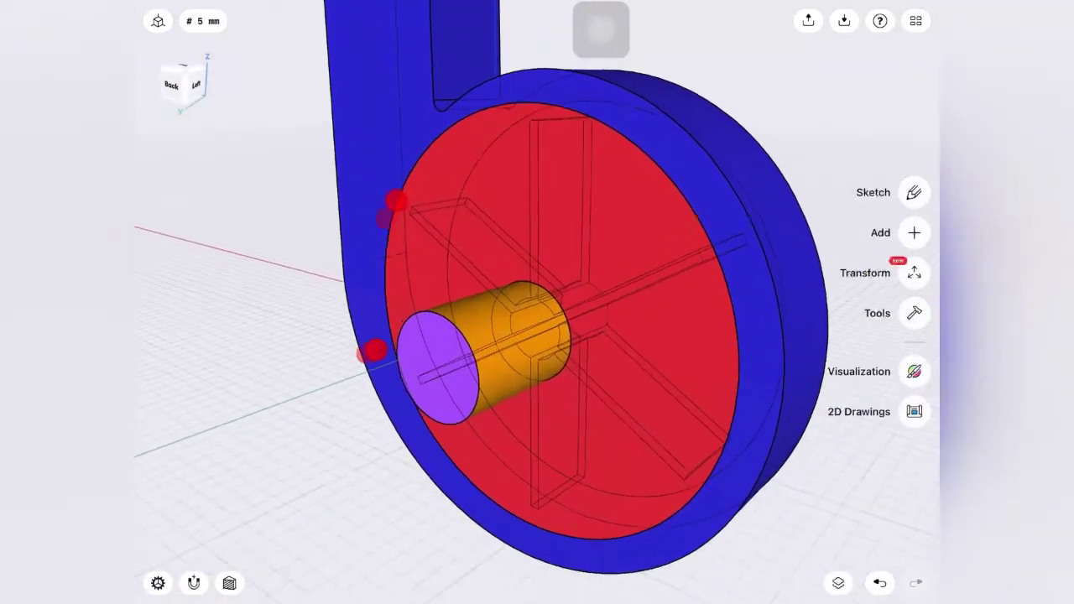
scroll(384, 272, down, 2)
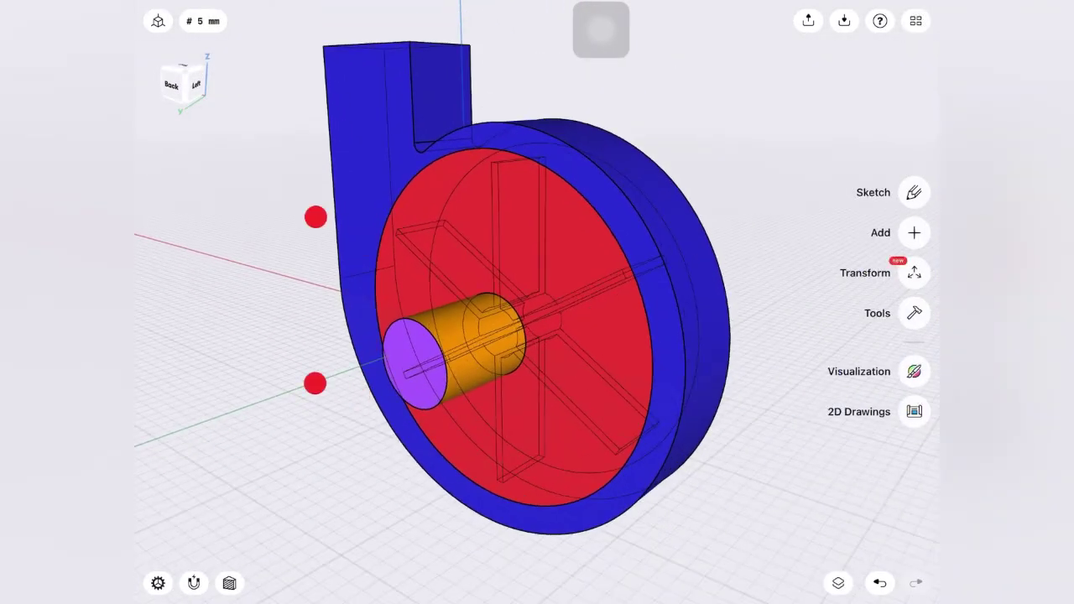
scroll(316, 298, up, 2)
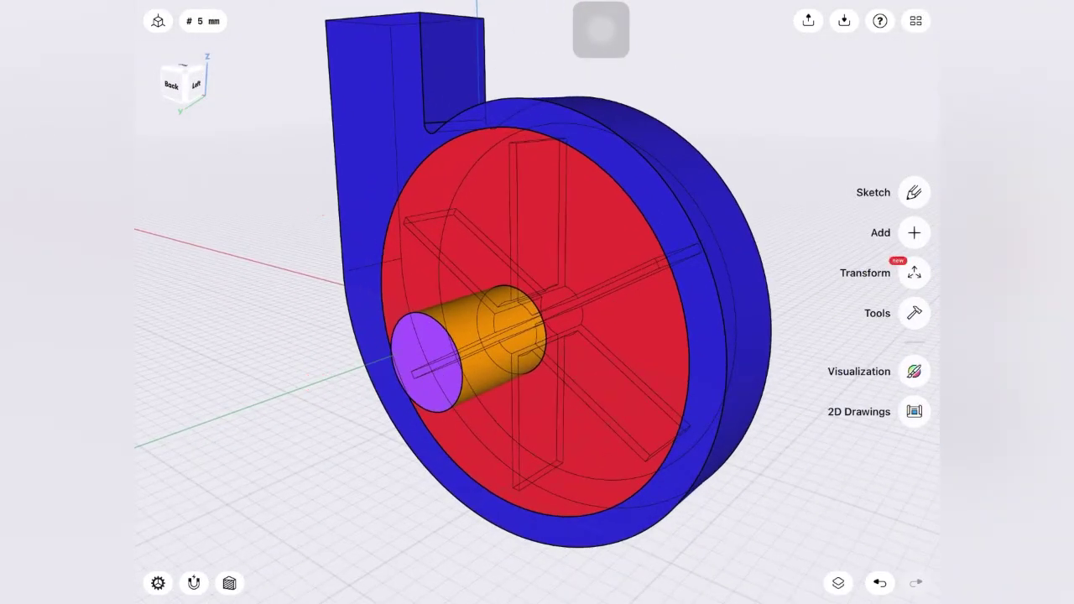
click(171, 84)
scroll(310, 331, up, 2)
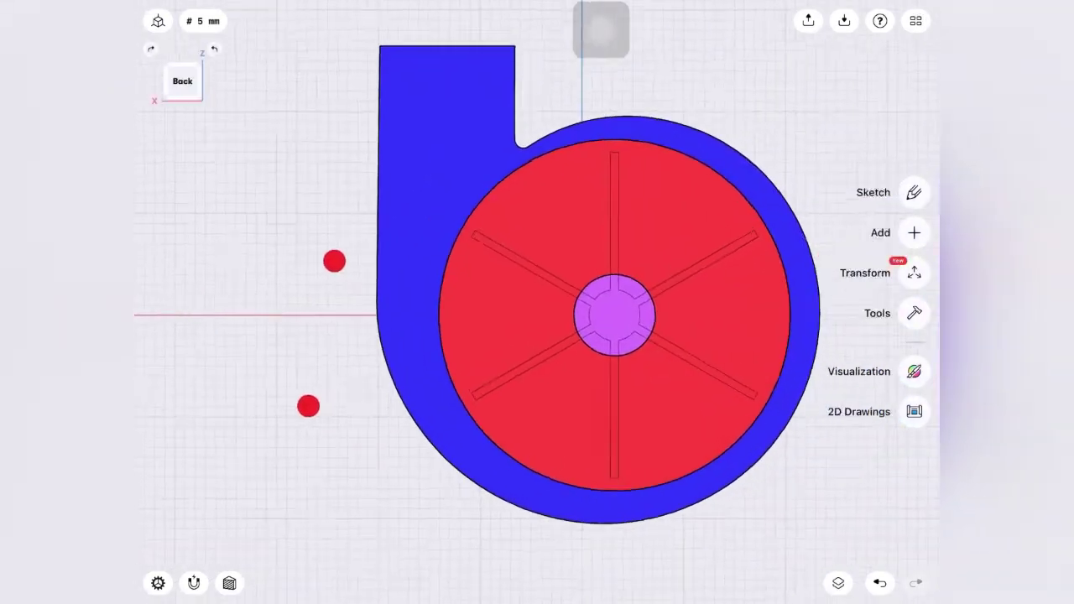
scroll(279, 333, up, 1)
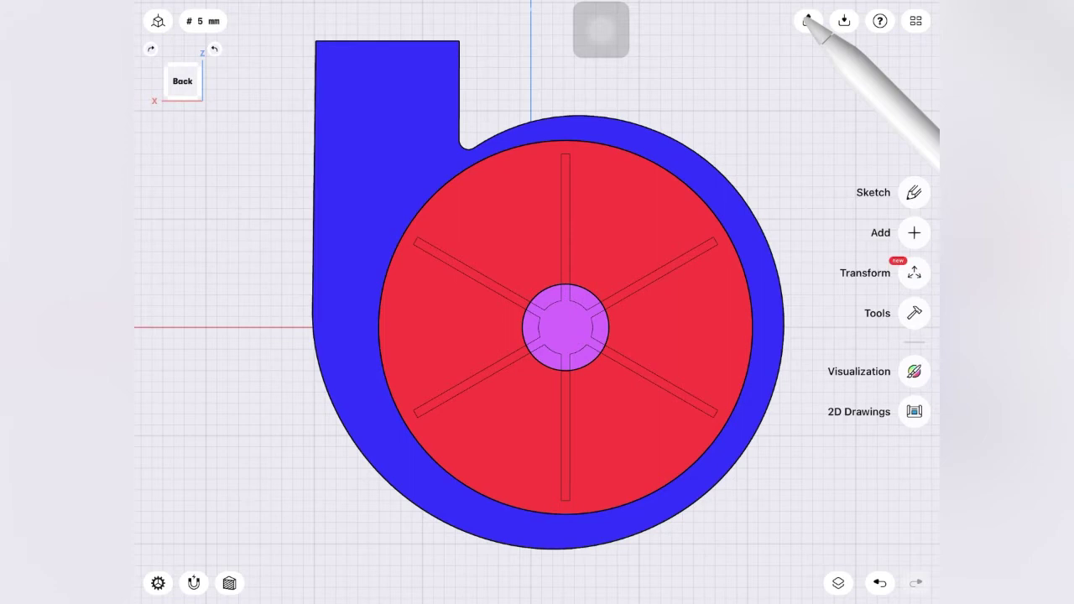
Step: Export the visible 3D model as a STEP file named "CFD pompa"
click(808, 20)
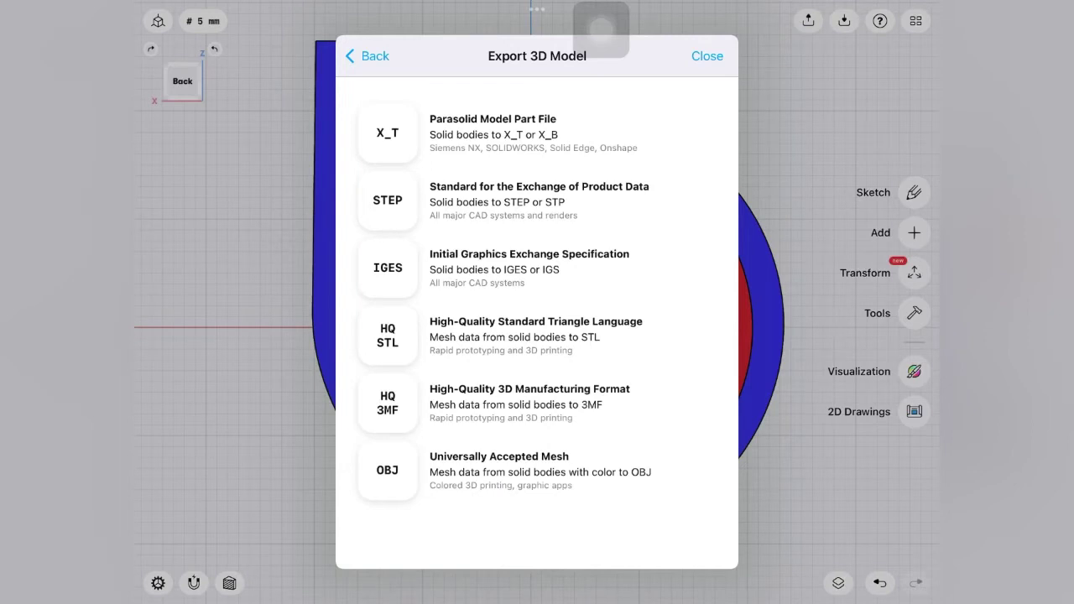
click(387, 200)
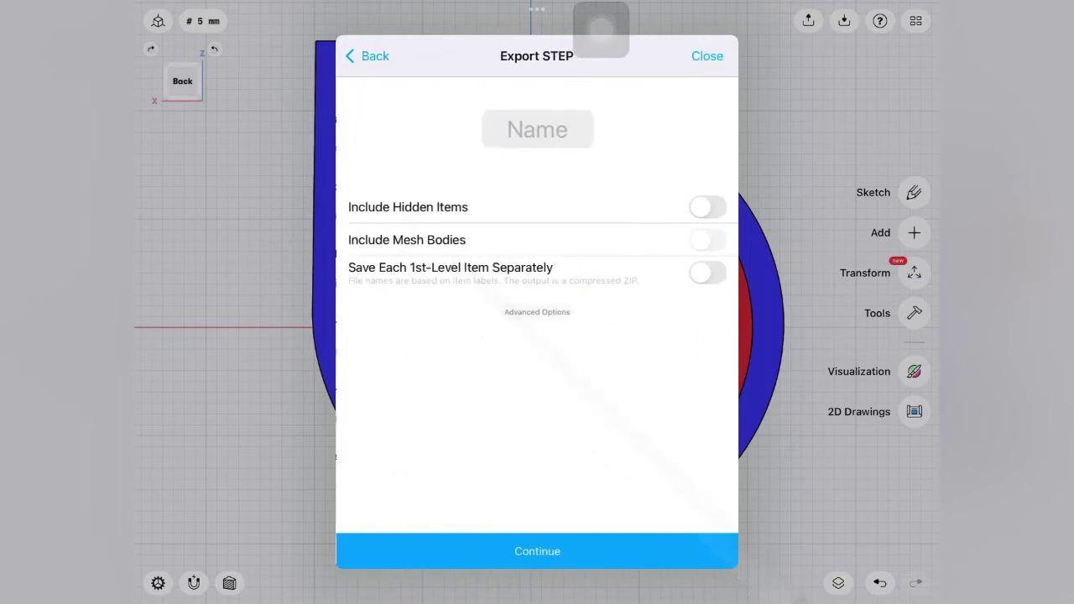
click(508, 130)
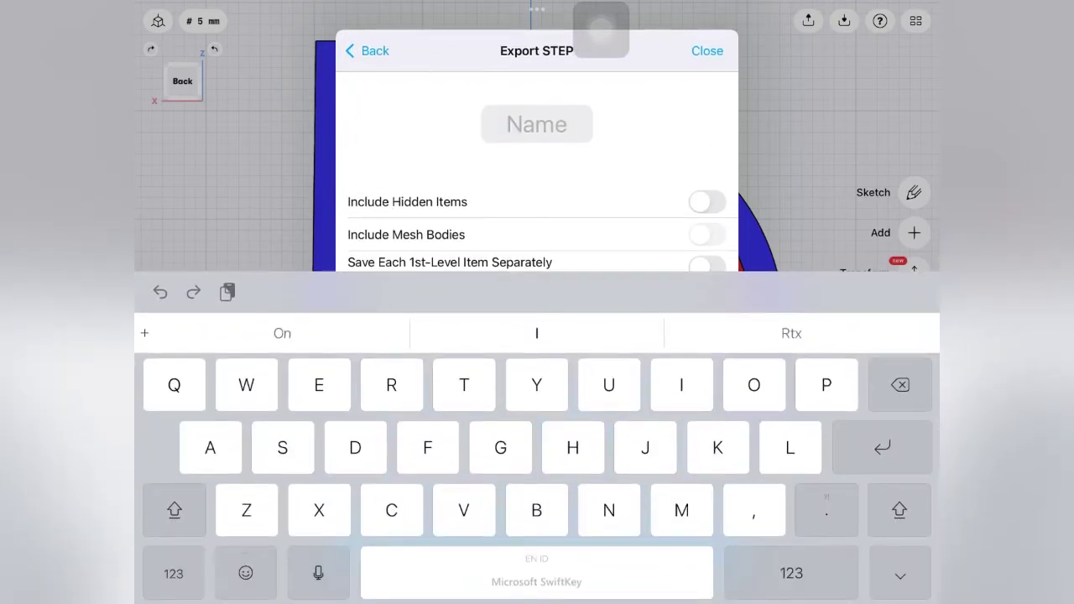
text(CF)
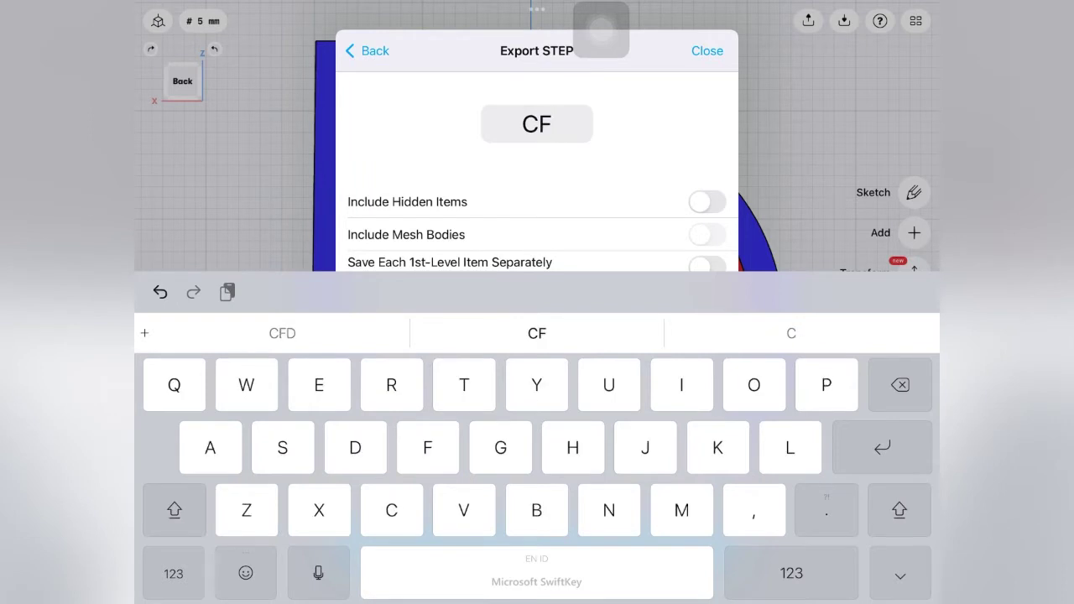
text(D pompa)
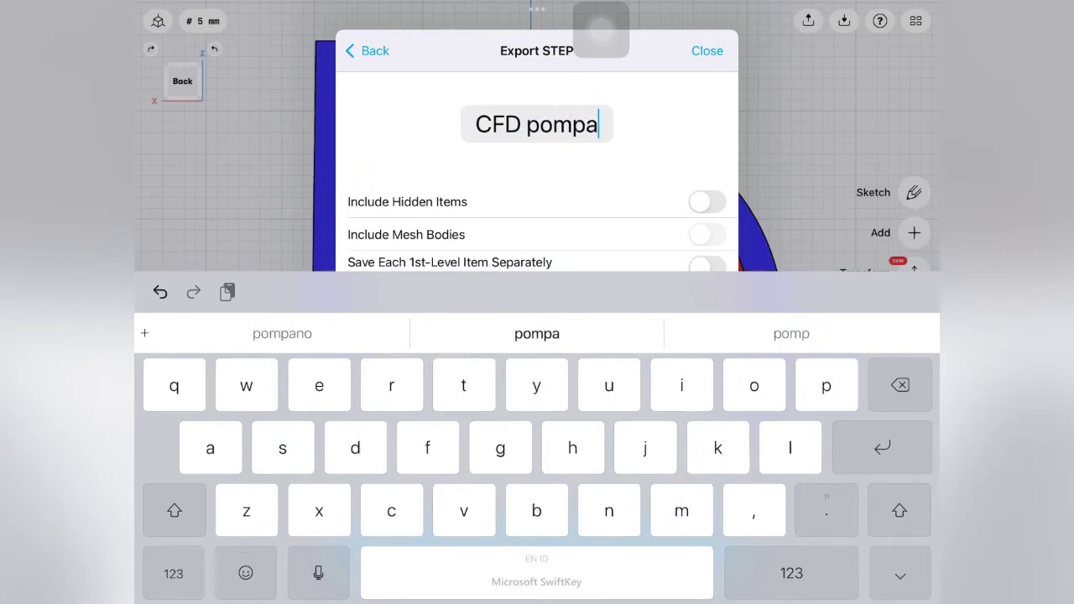
key(Return)
click(496, 554)
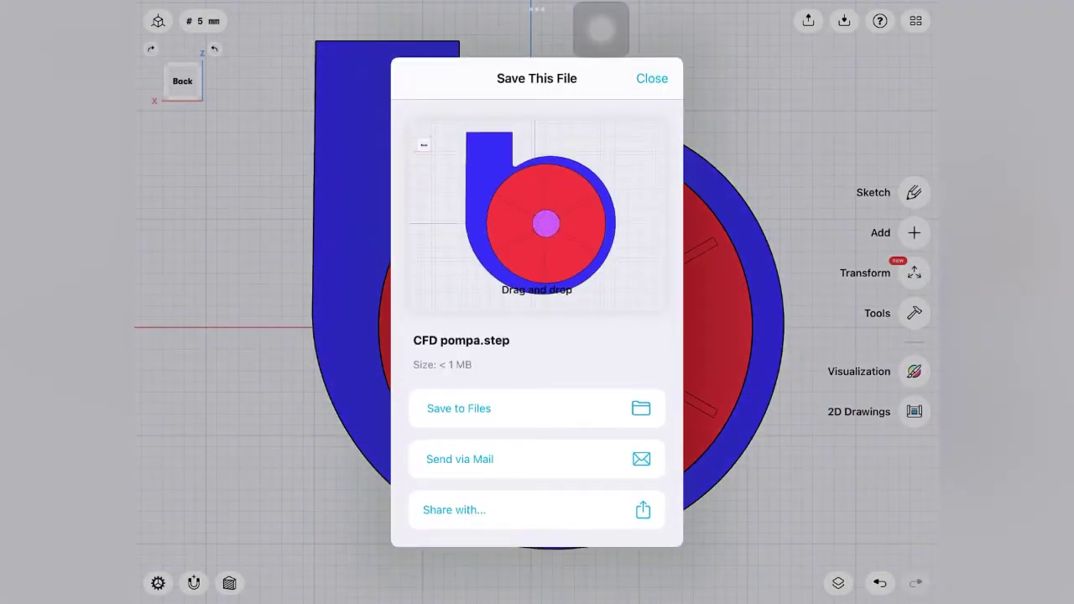
Step: Share the exported CFD pompa.step file by uploading it to My Drive in Google Drive
click(443, 509)
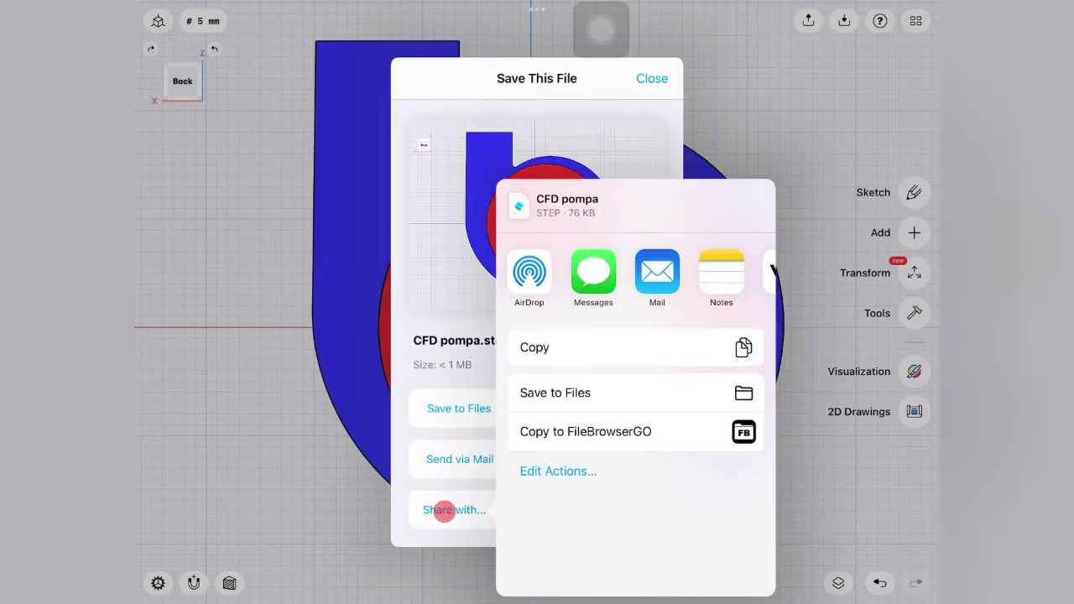
drag(623, 285, 558, 287)
click(652, 270)
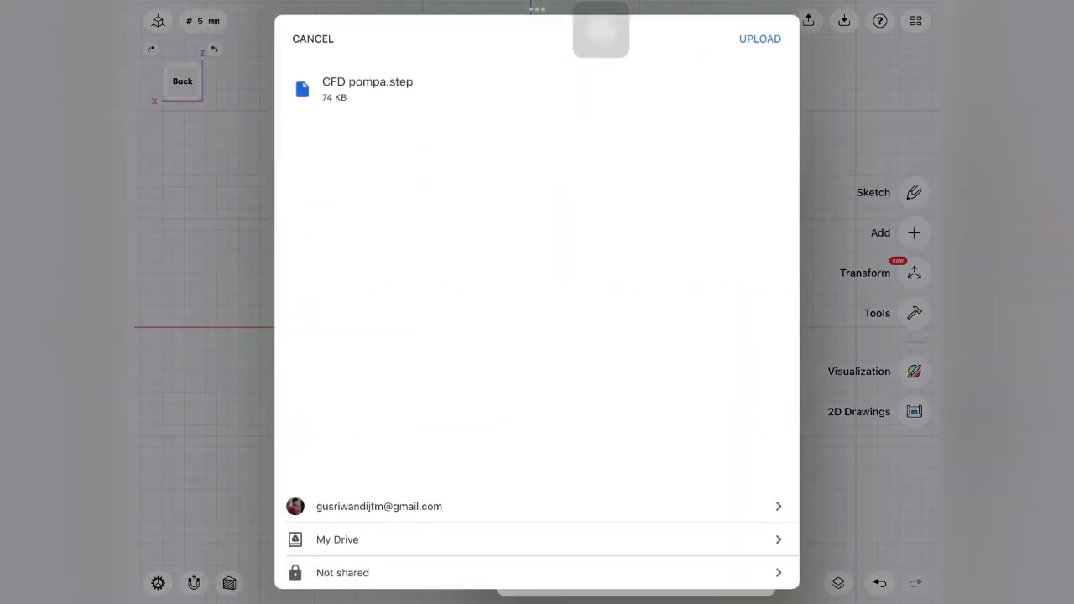
click(760, 39)
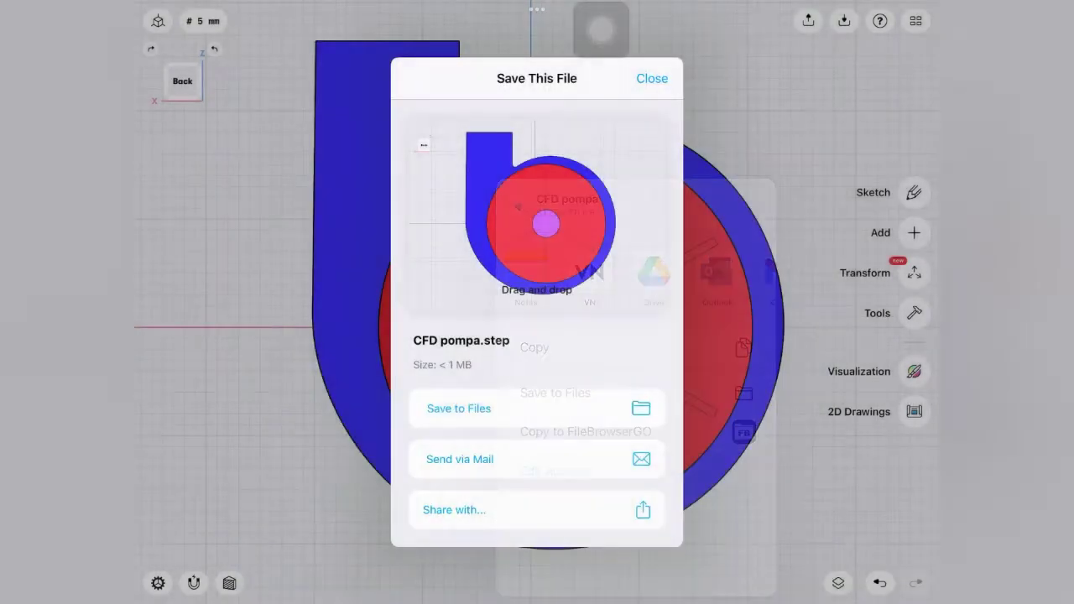
Step: Save CFD pompa.step to the "Shapre3D ekspor" folder on the iPad, replacing the existing file, and close the export dialog
click(459, 408)
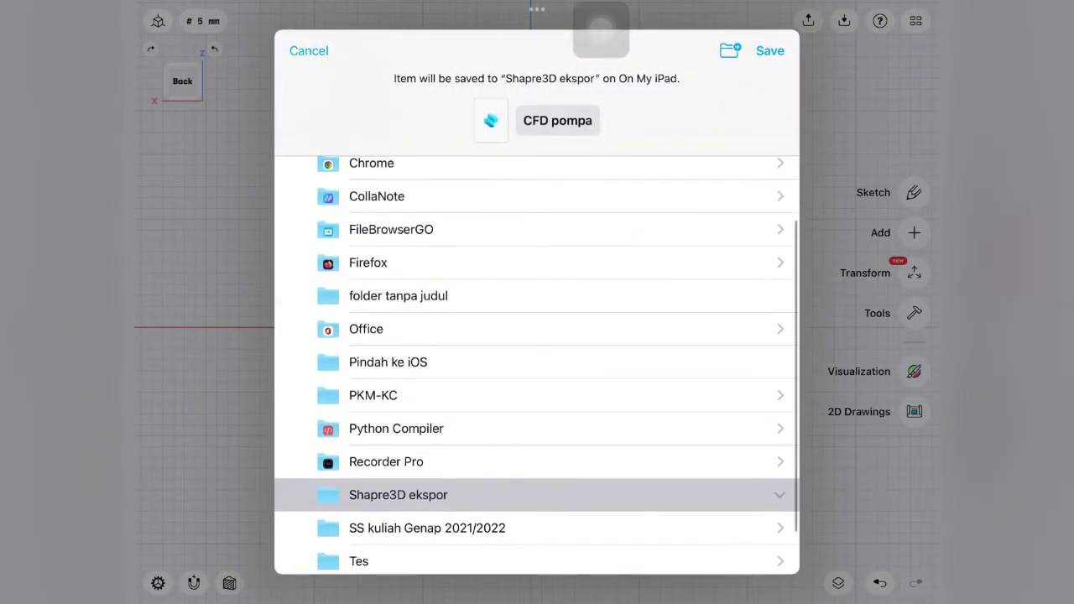
click(769, 50)
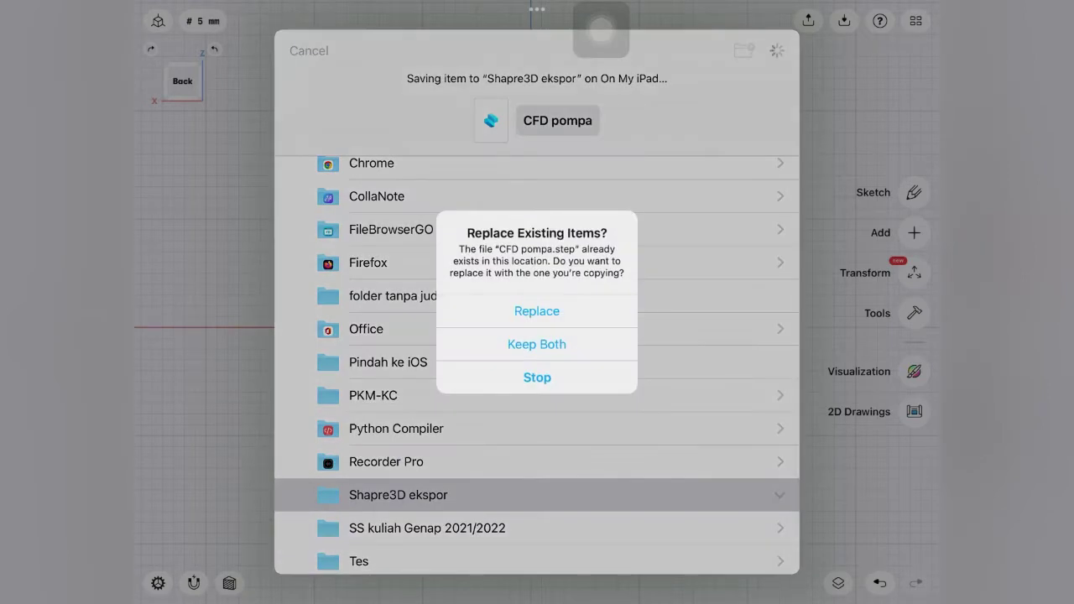
click(538, 310)
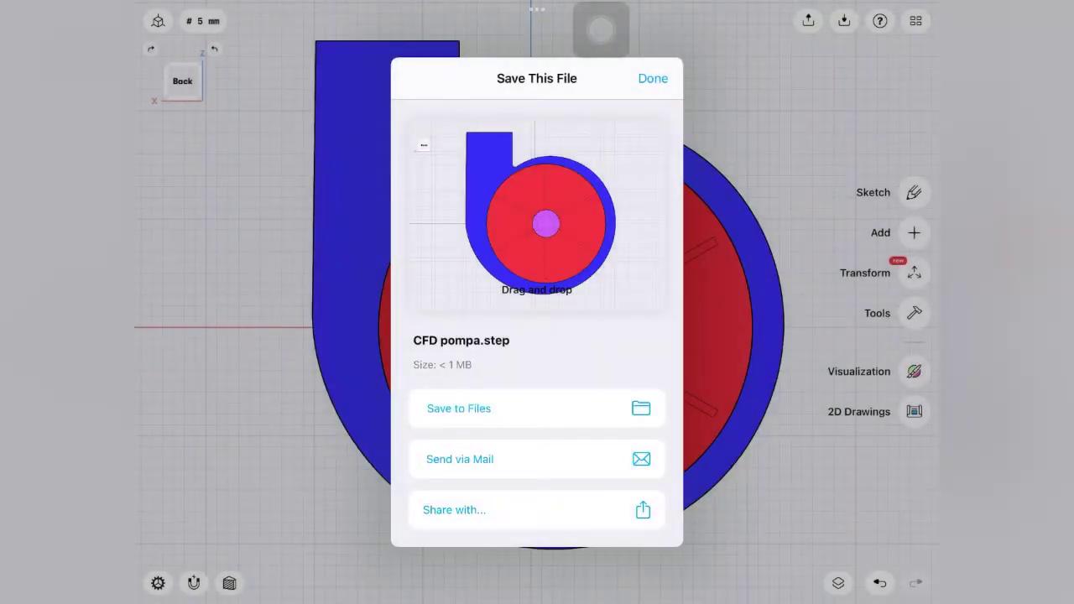
click(655, 75)
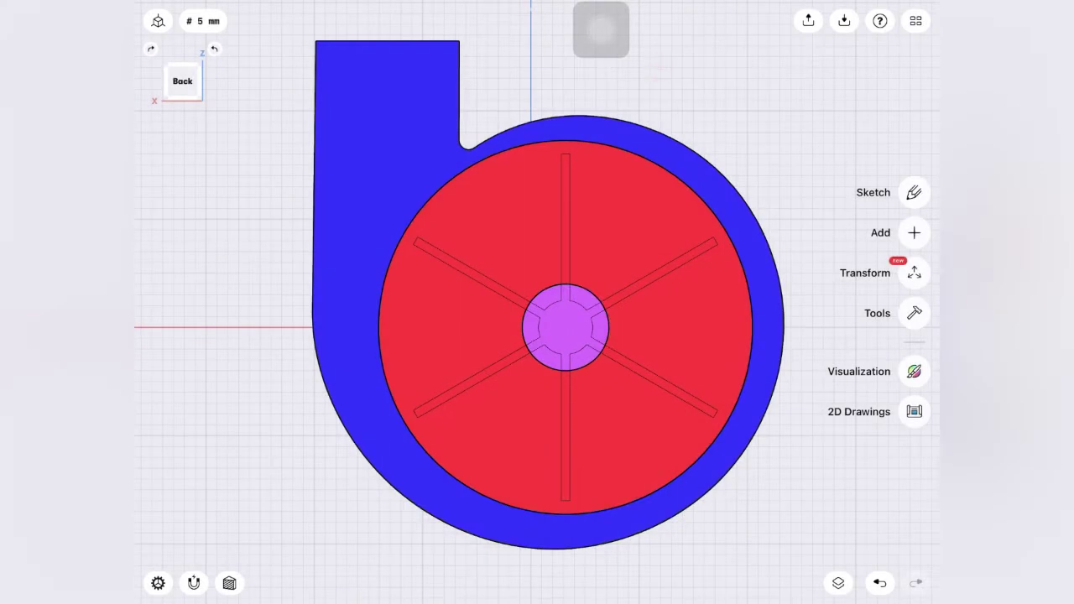
drag(485, 277, 365, 318)
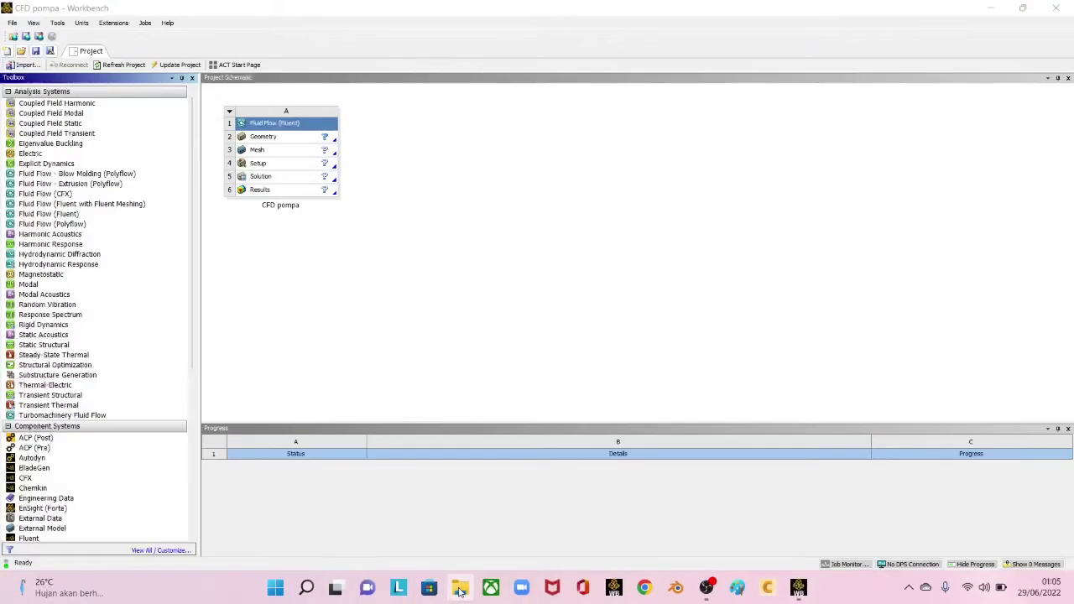
Step: In File Explorer, copy CFD pompa.step from Google Drive's My Drive into the Downloads folder
click(460, 592)
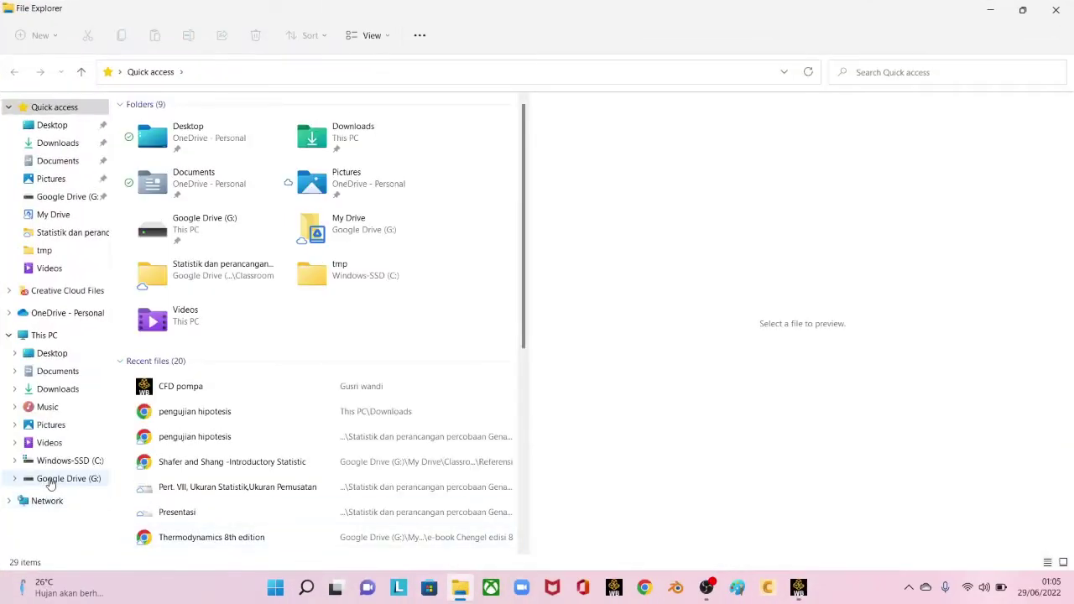
click(51, 481)
double_click(163, 126)
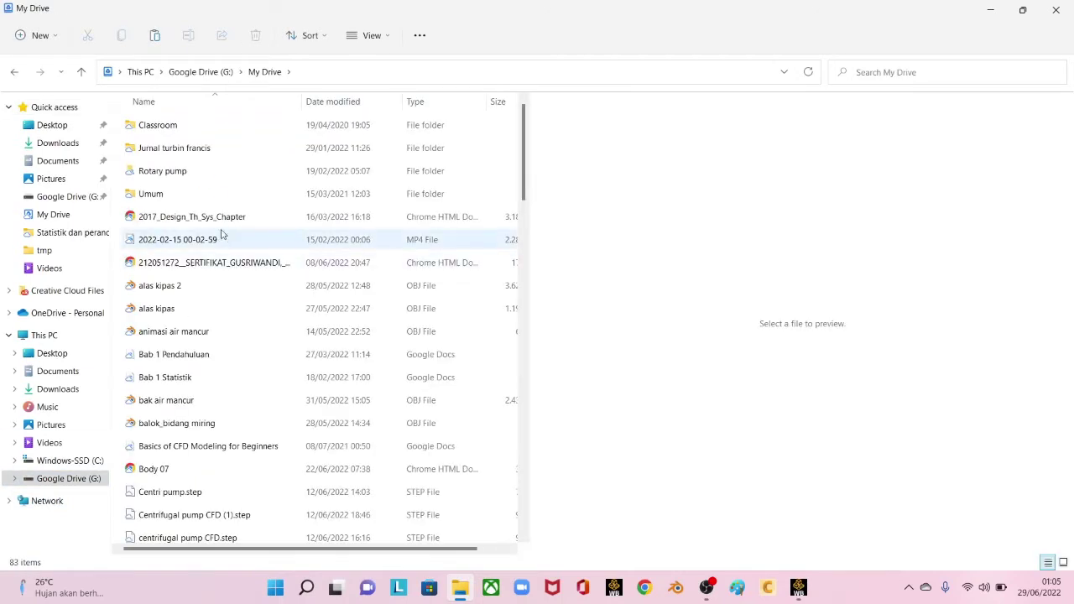
scroll(237, 294, down, 3)
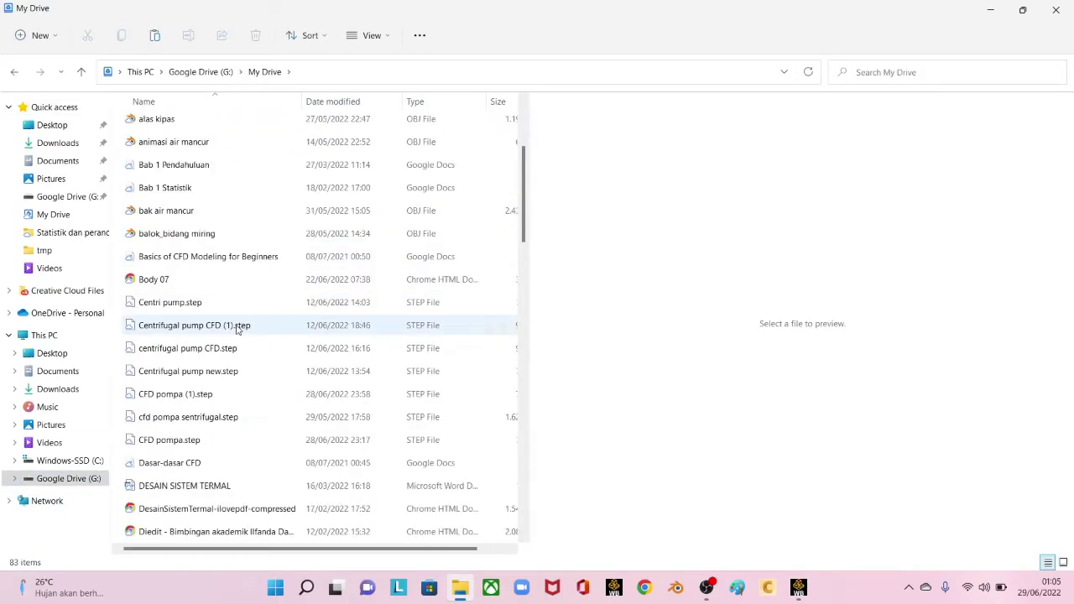
right_click(178, 445)
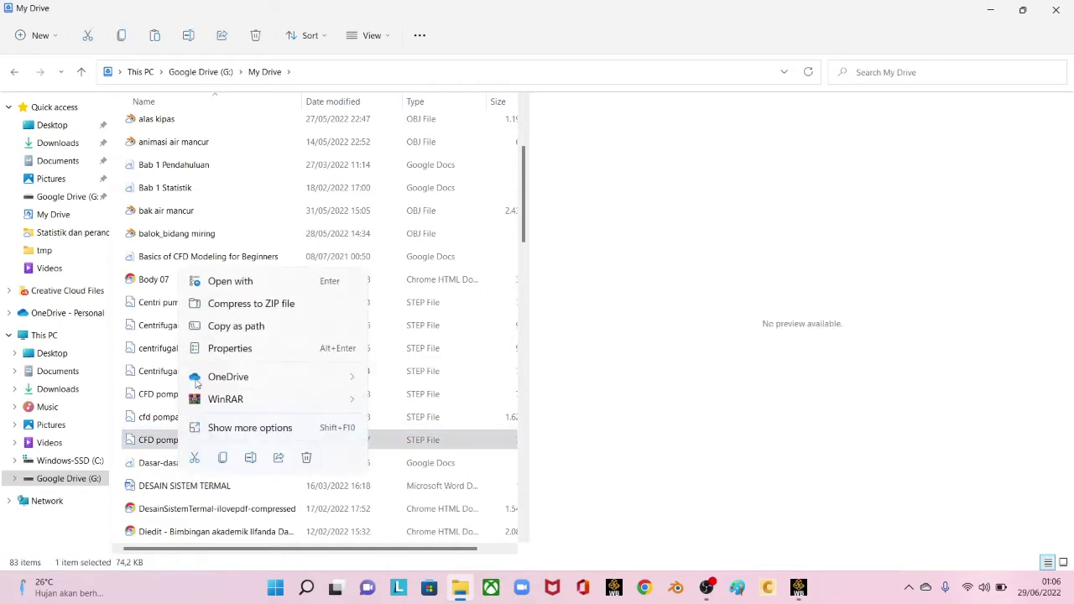
click(223, 459)
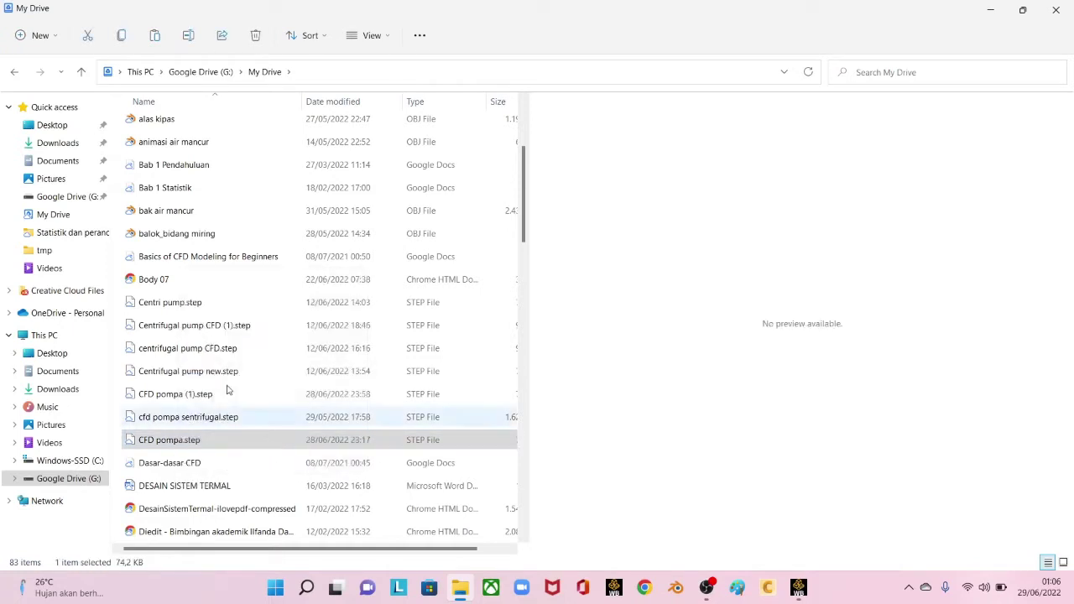
click(58, 144)
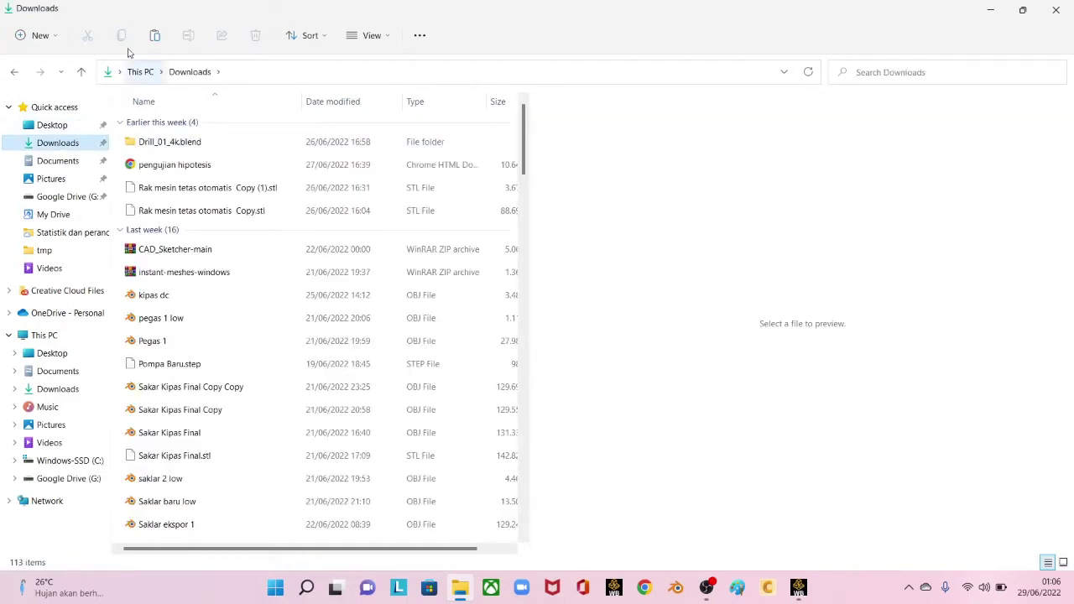
click(156, 35)
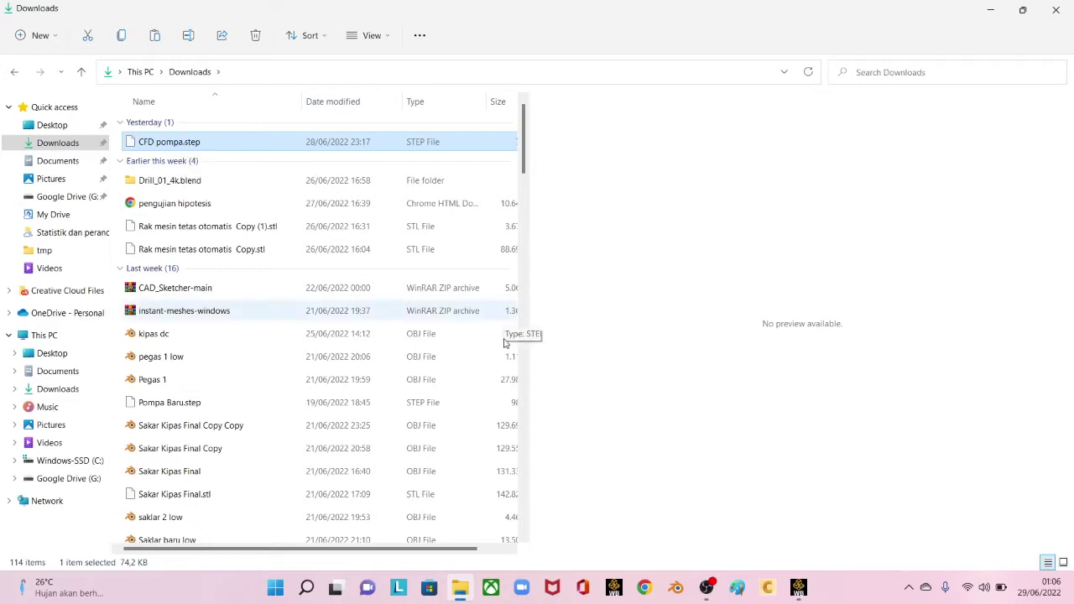
Step: Switch to Ansys Workbench and import CFD pompa.step from Downloads as the geometry of the Fluid Flow (Fluent) system
click(798, 587)
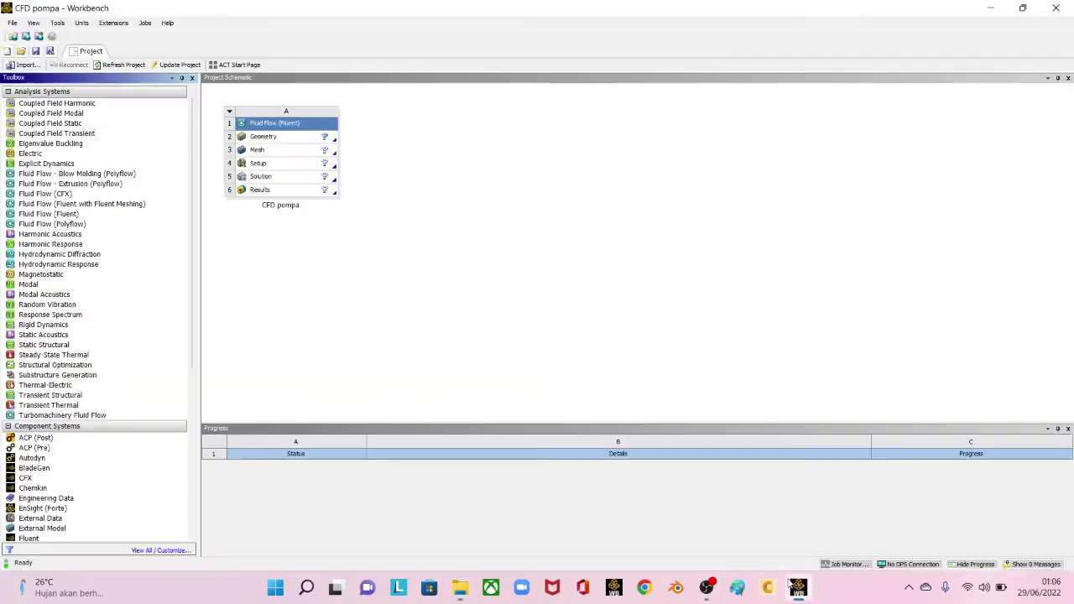
click(272, 139)
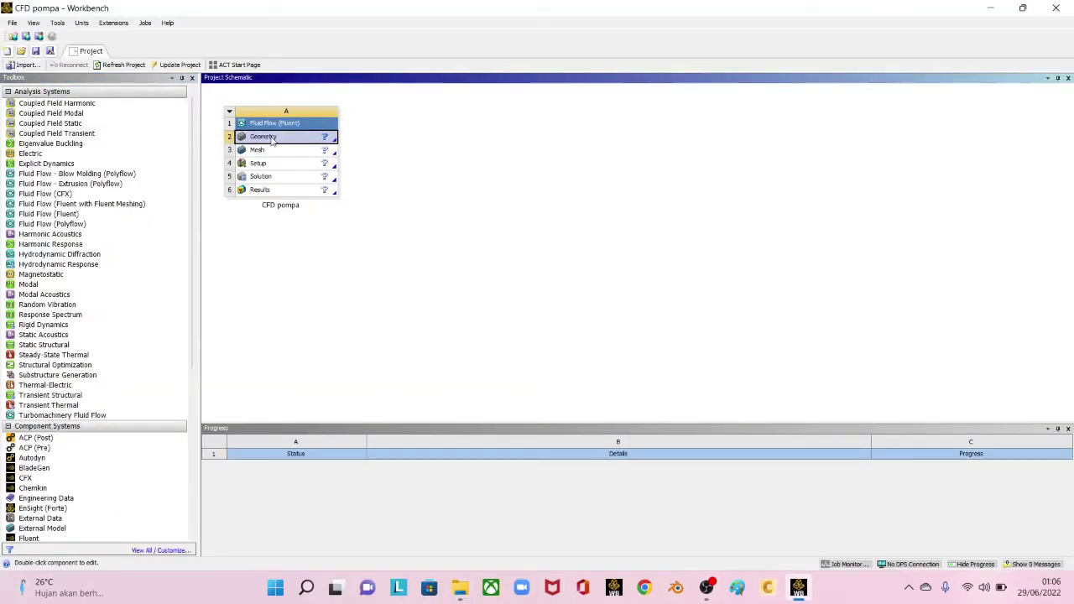
right_click(271, 140)
mouse_move(396, 169)
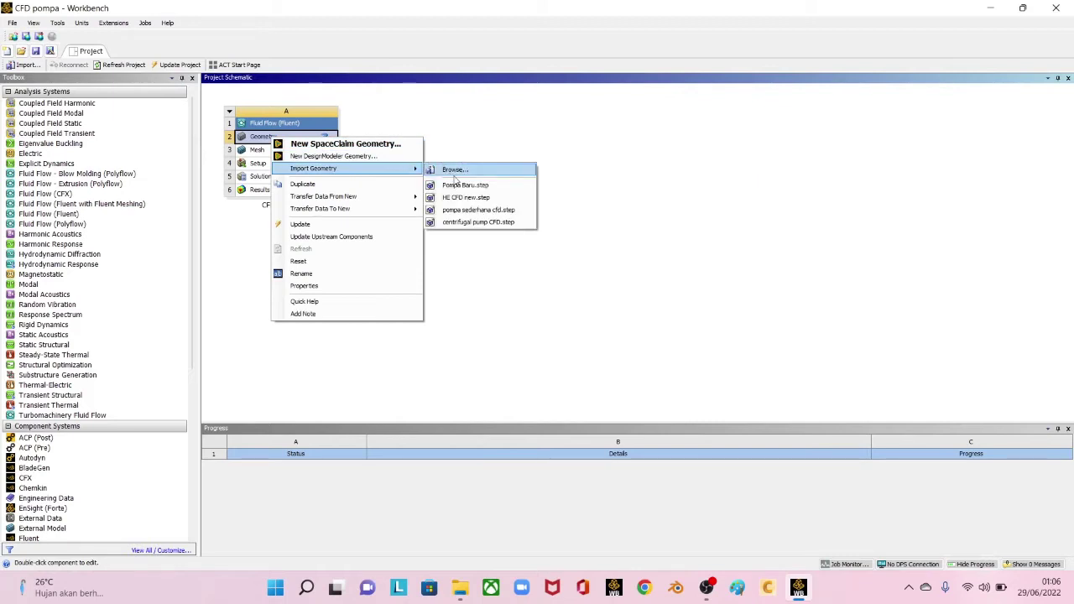
click(454, 174)
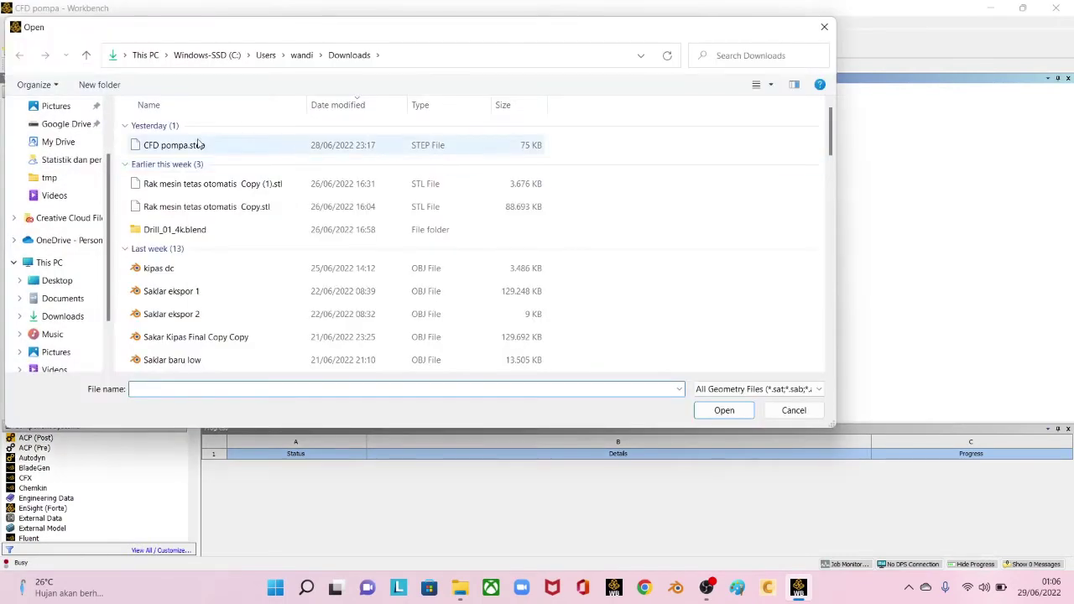
click(200, 146)
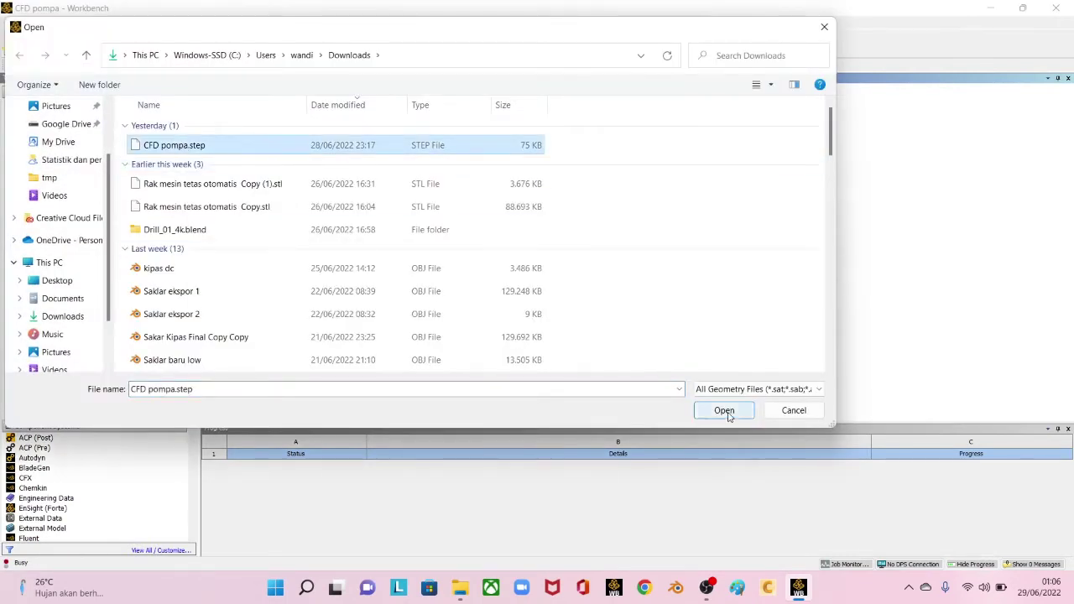
click(725, 410)
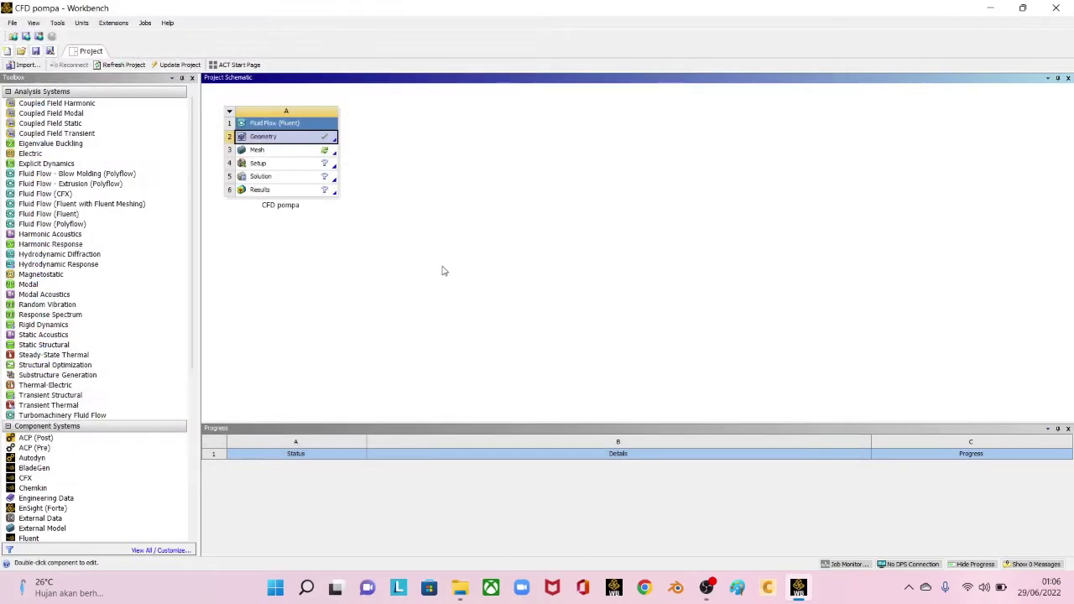
Step: Open the imported geometry in DesignModeler and generate the Import1 feature
right_click(285, 142)
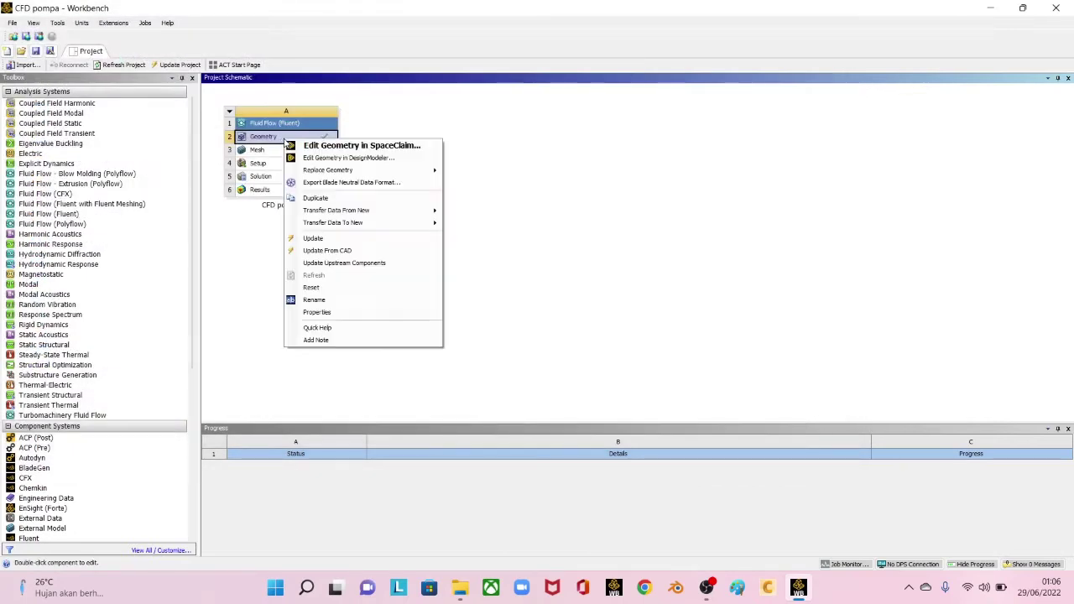
click(340, 159)
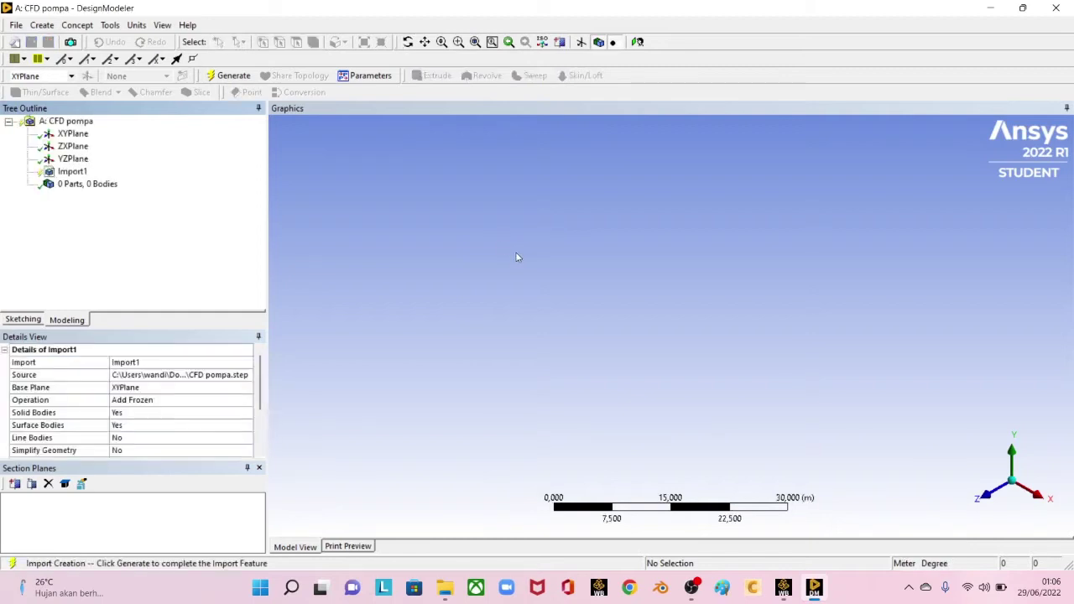
right_click(74, 172)
click(107, 194)
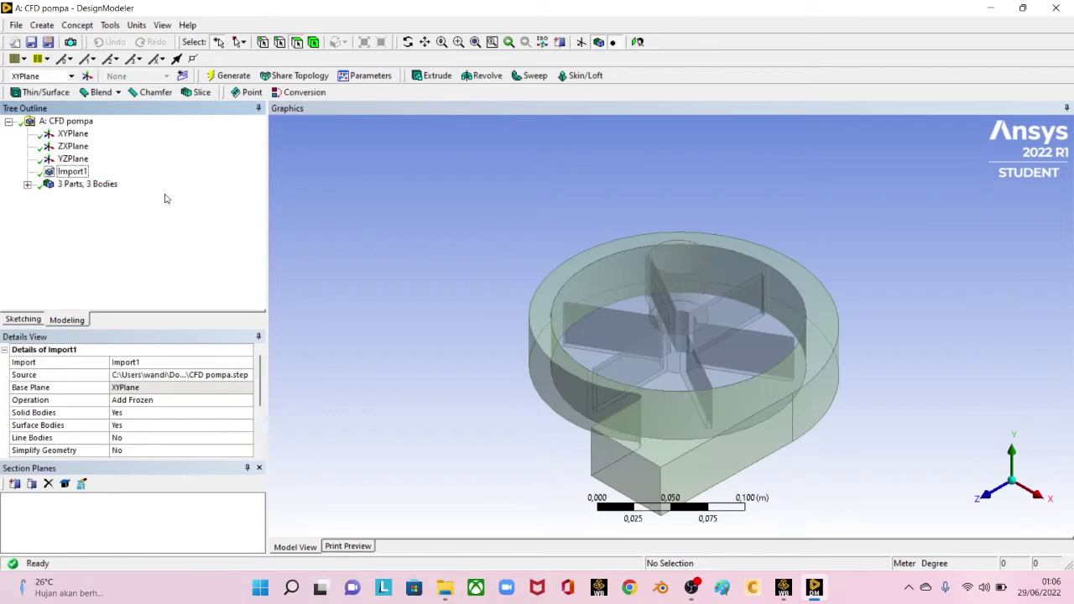
Step: Rename the cylindrical inlet body as "fluida inlet"
middle_drag(580, 319, 521, 353)
click(1012, 494)
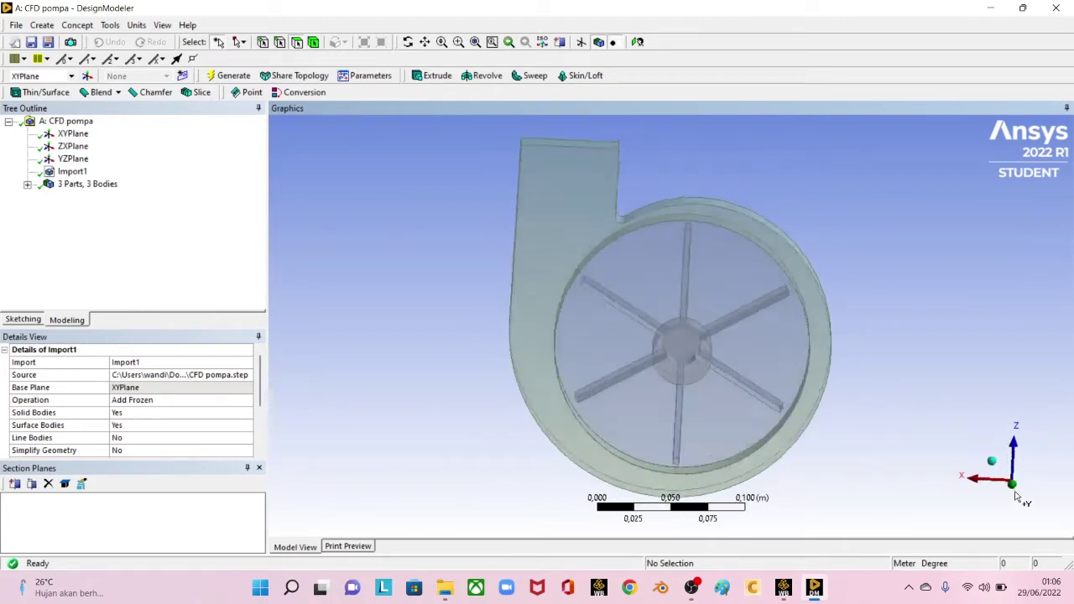
middle_drag(838, 305, 529, 298)
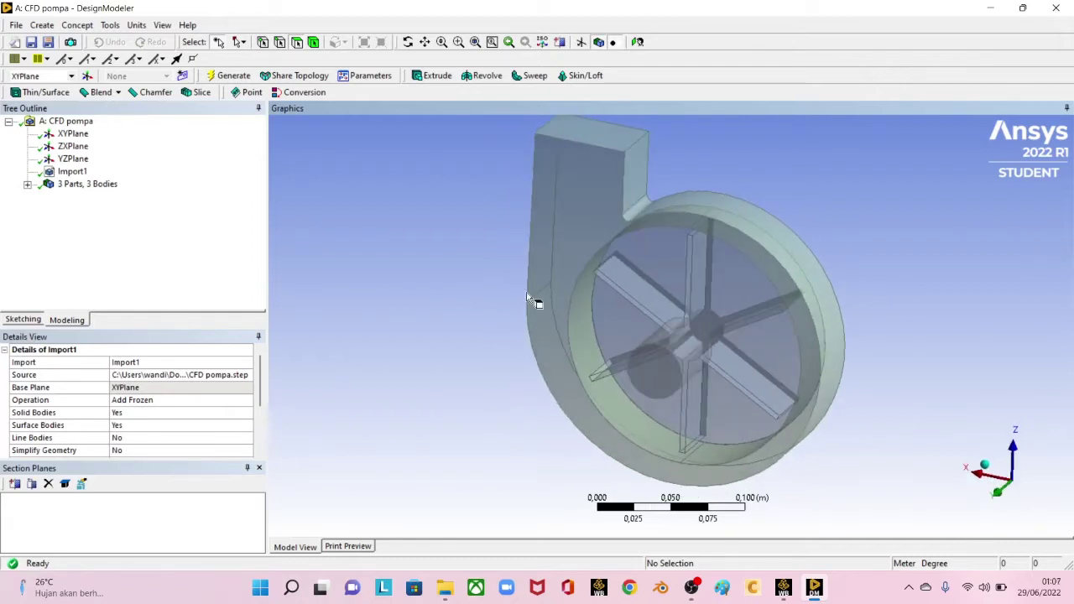
click(28, 184)
click(84, 197)
right_click(84, 203)
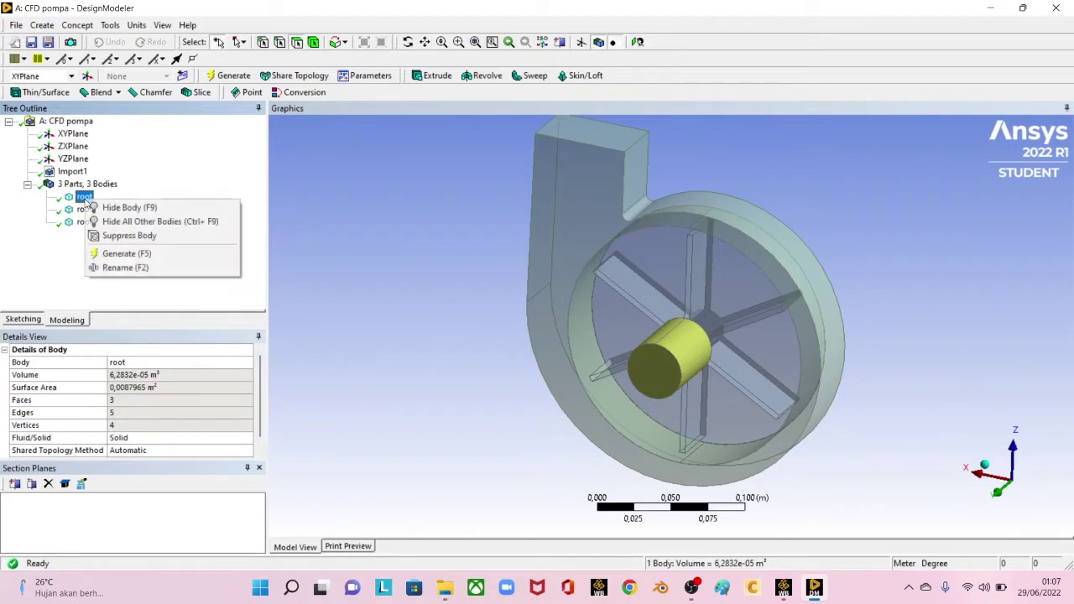
click(126, 268)
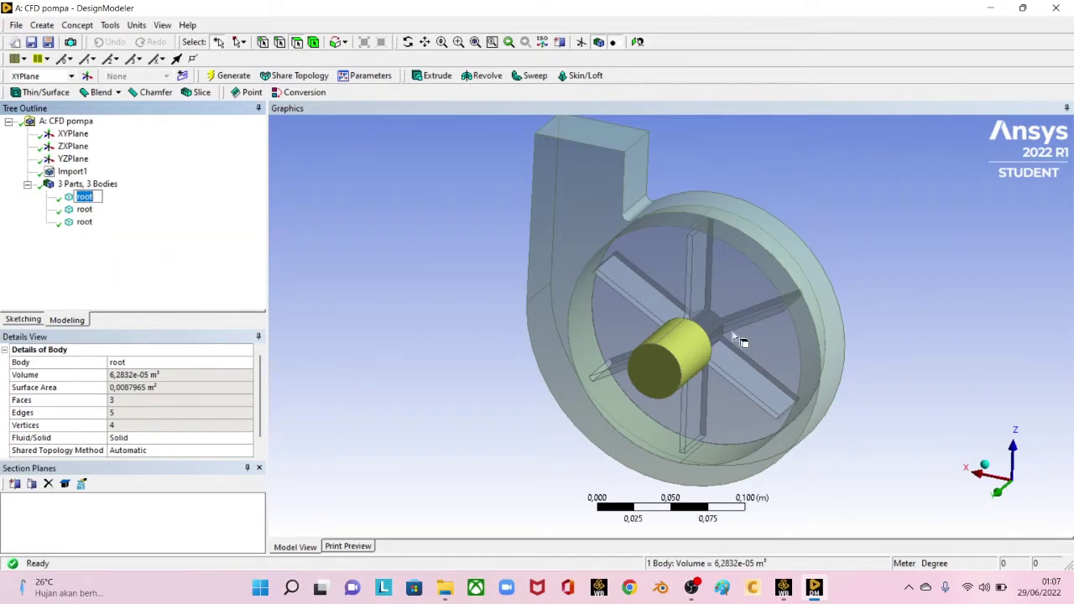
text(fluida inlet)
key(Return)
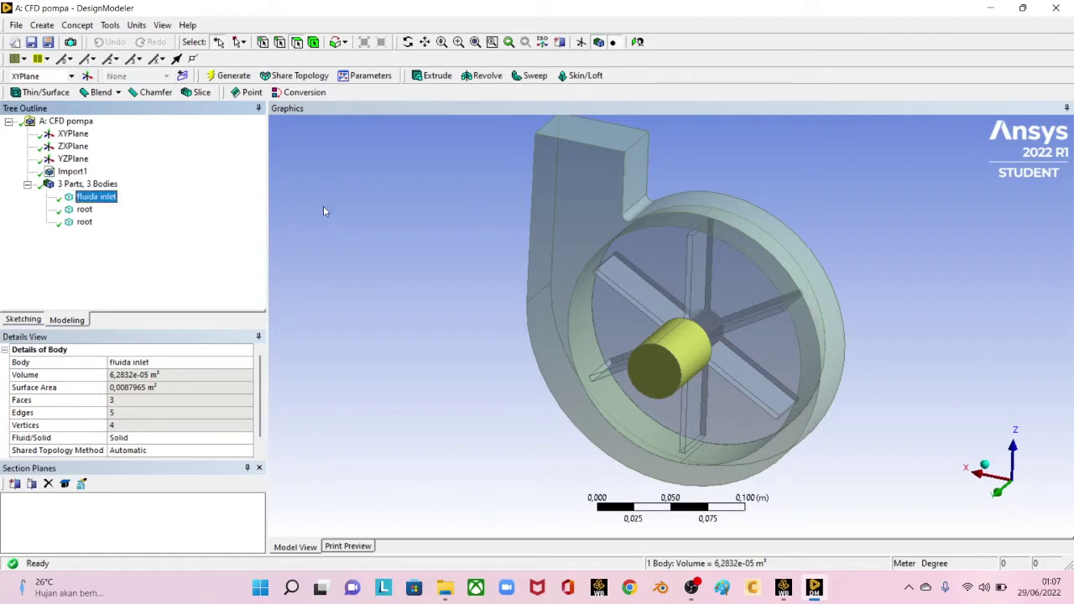
Step: Rename the disc-shaped impeller body as "fluida impeler"
click(86, 210)
right_click(85, 210)
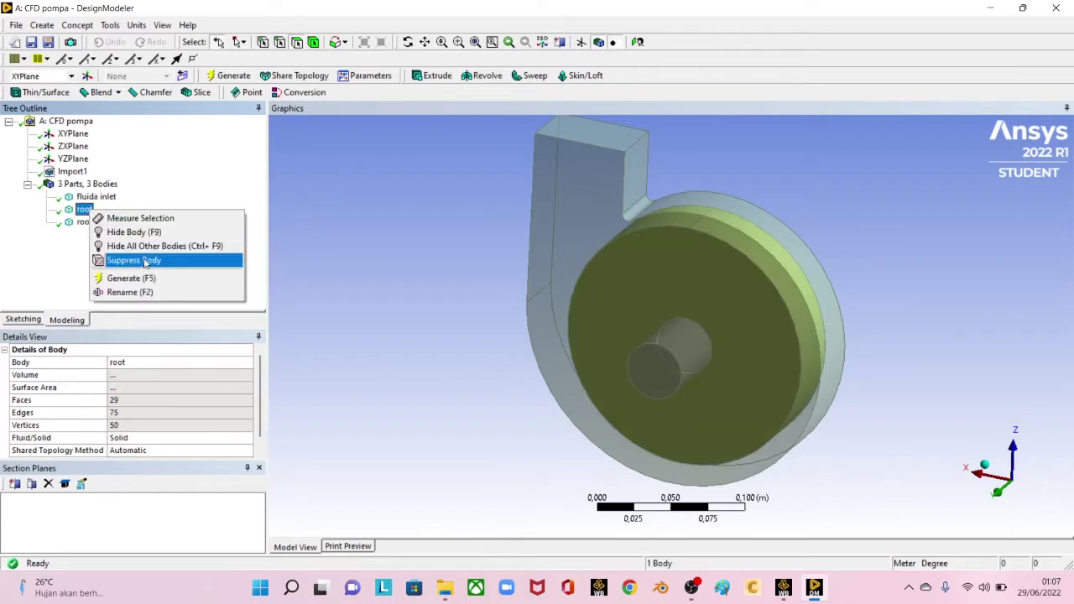
click(135, 293)
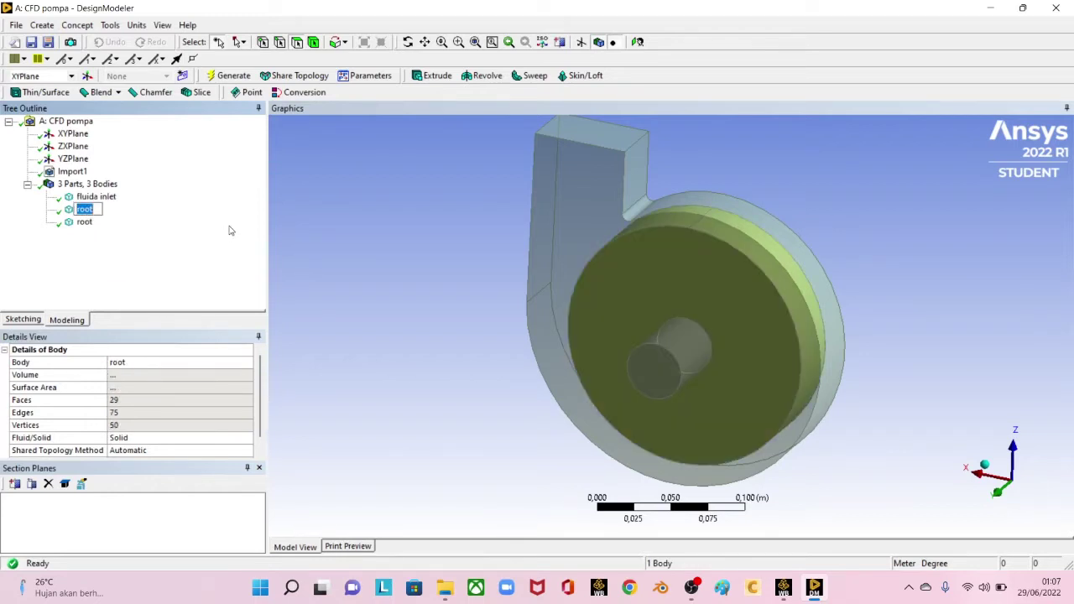
text(fluida)
text(impeler)
key(Return)
Step: Rename the outer volute casing body as "fluida volute"
click(87, 225)
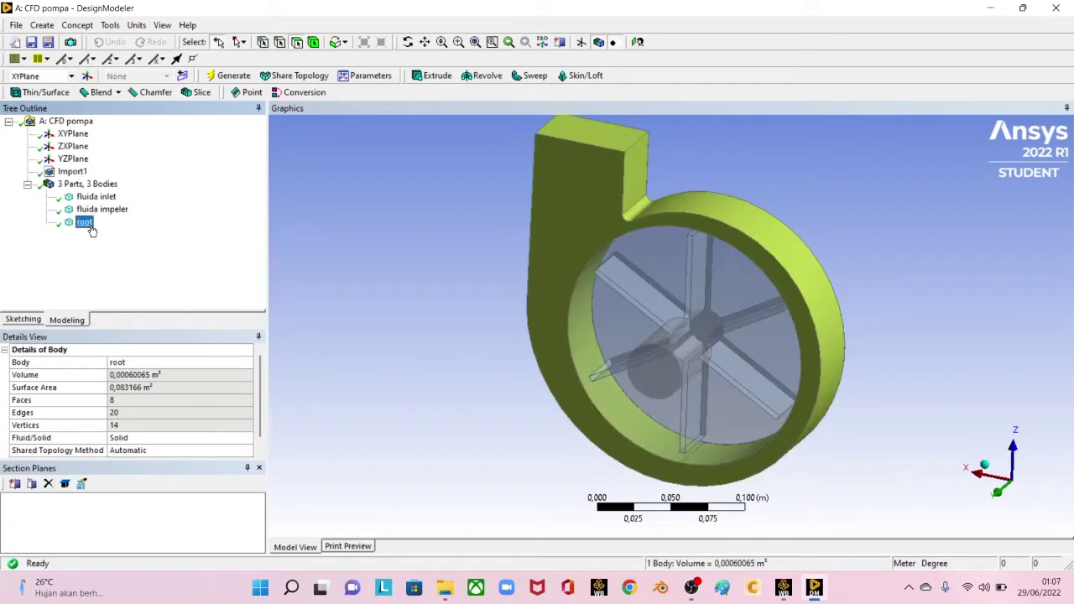
right_click(91, 230)
click(117, 293)
text(fluida volut)
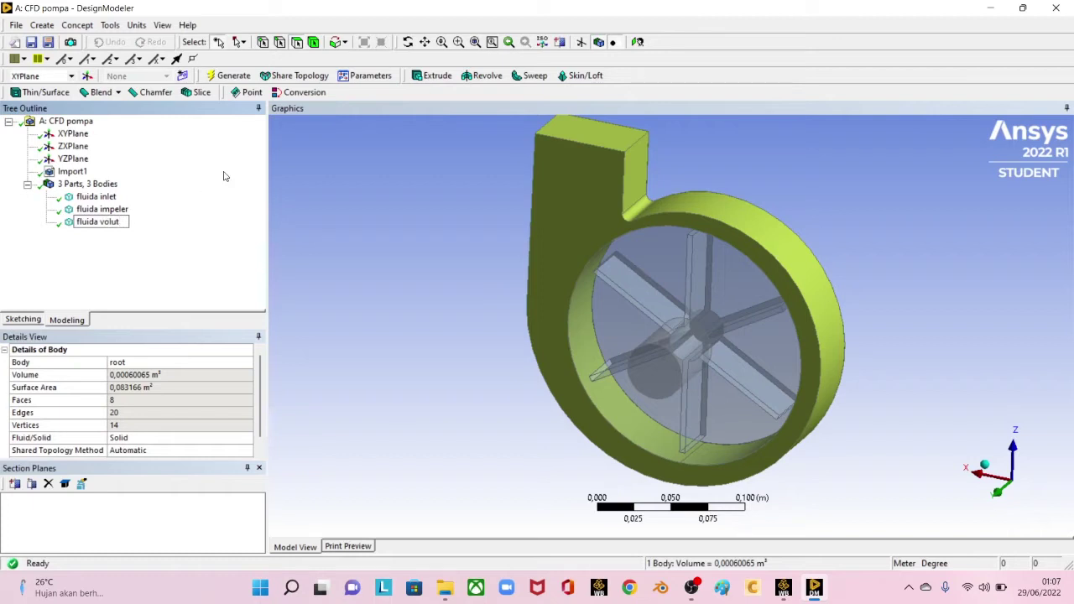
text(e)
click(204, 255)
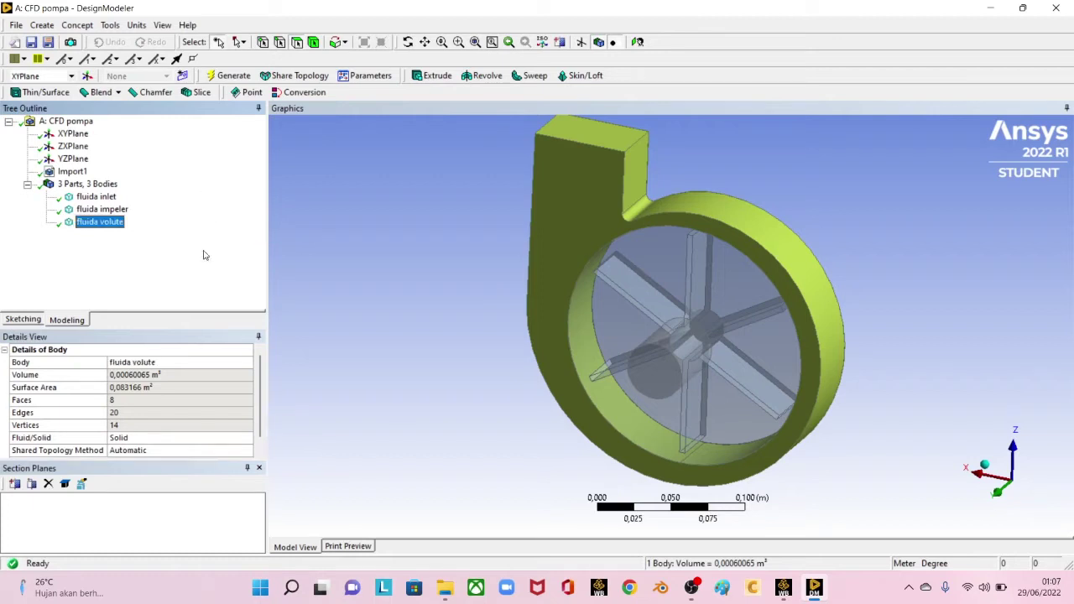
Step: Combine the fluida inlet, fluida impeler and fluida volute bodies into one new multibody part
click(104, 198)
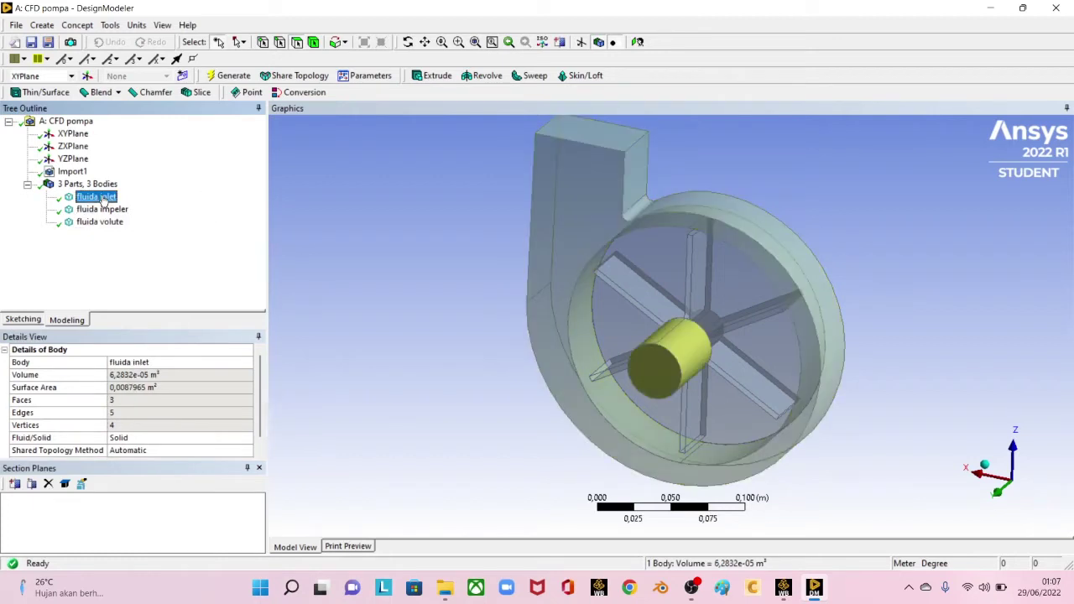
ctrl+click(108, 210)
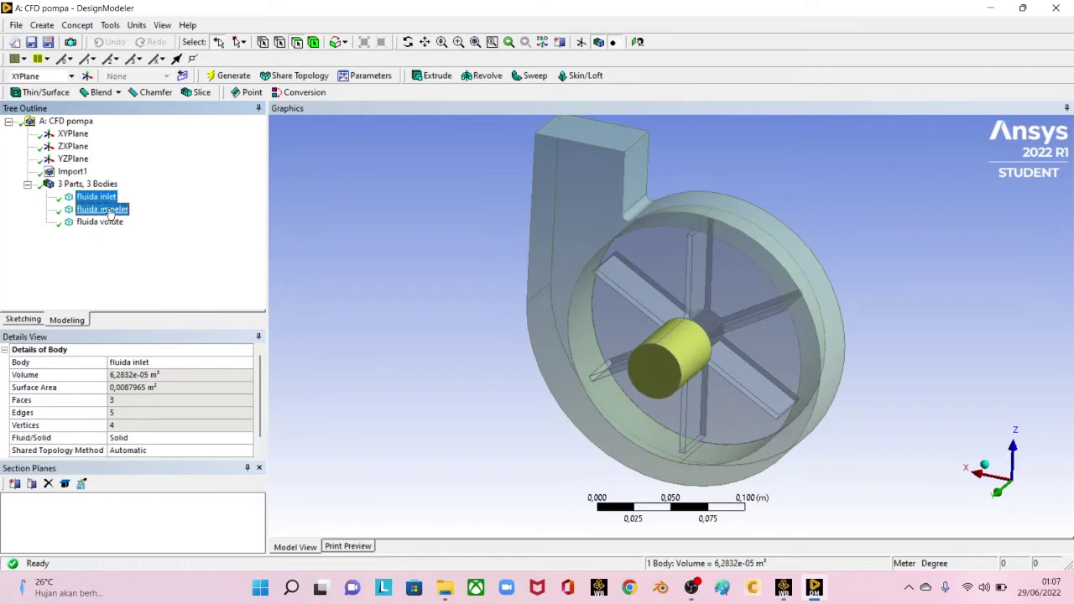
ctrl+click(109, 222)
right_click(112, 223)
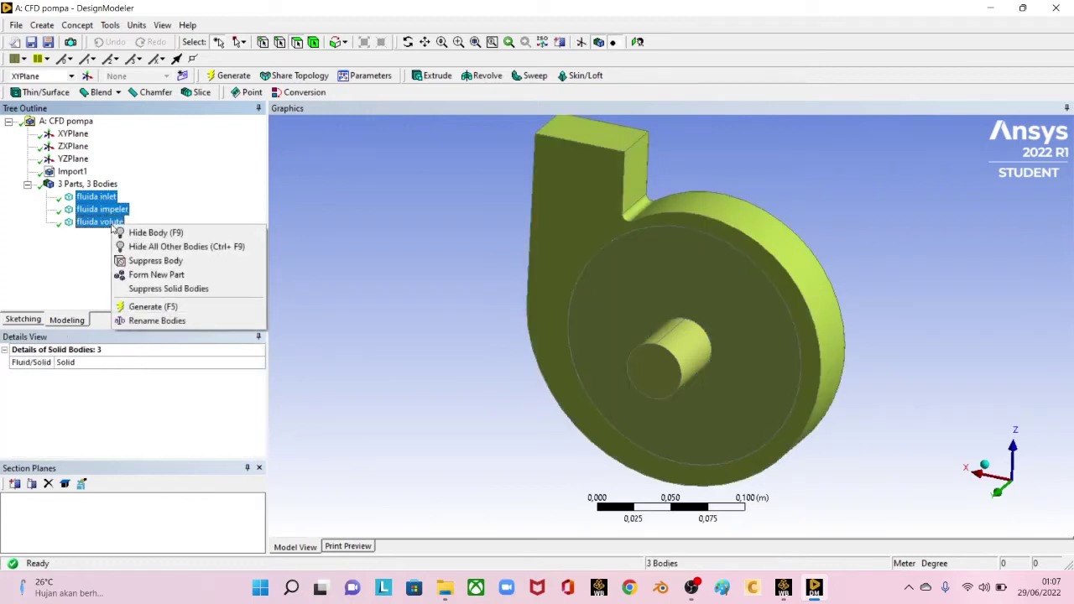
click(157, 275)
click(87, 185)
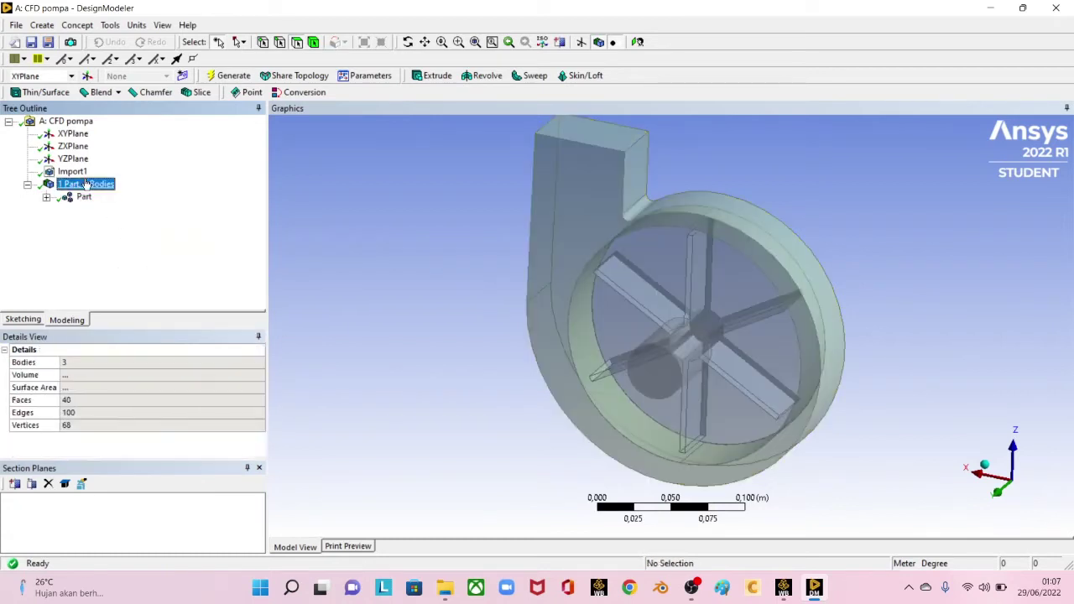
Step: Finish the geometry work by closing DesignModeler, and open the project's Mesh cell in Ansys Meshing
click(84, 196)
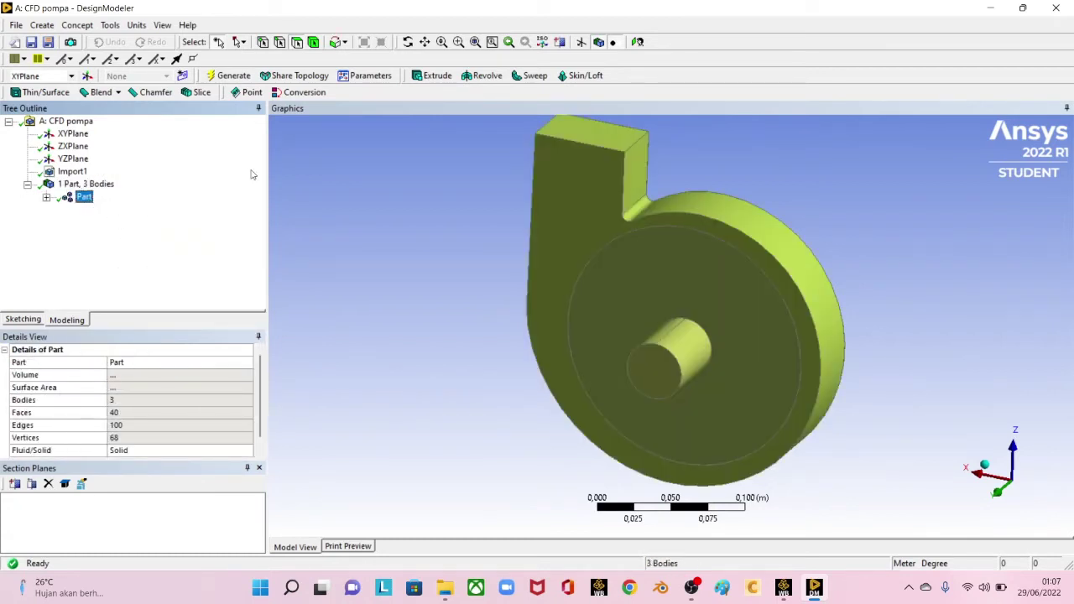
click(1059, 8)
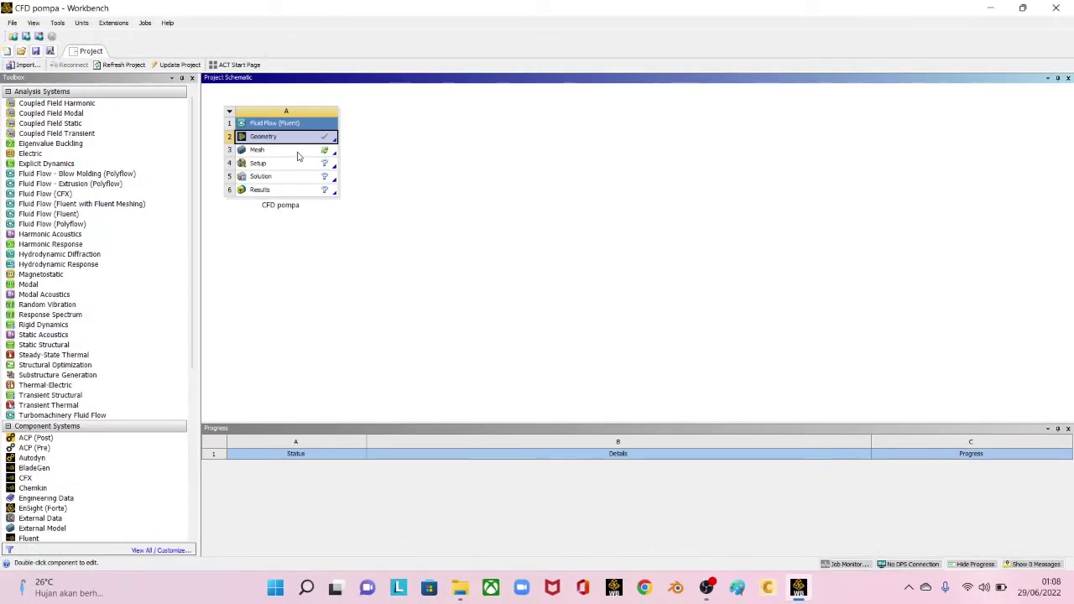
right_click(298, 152)
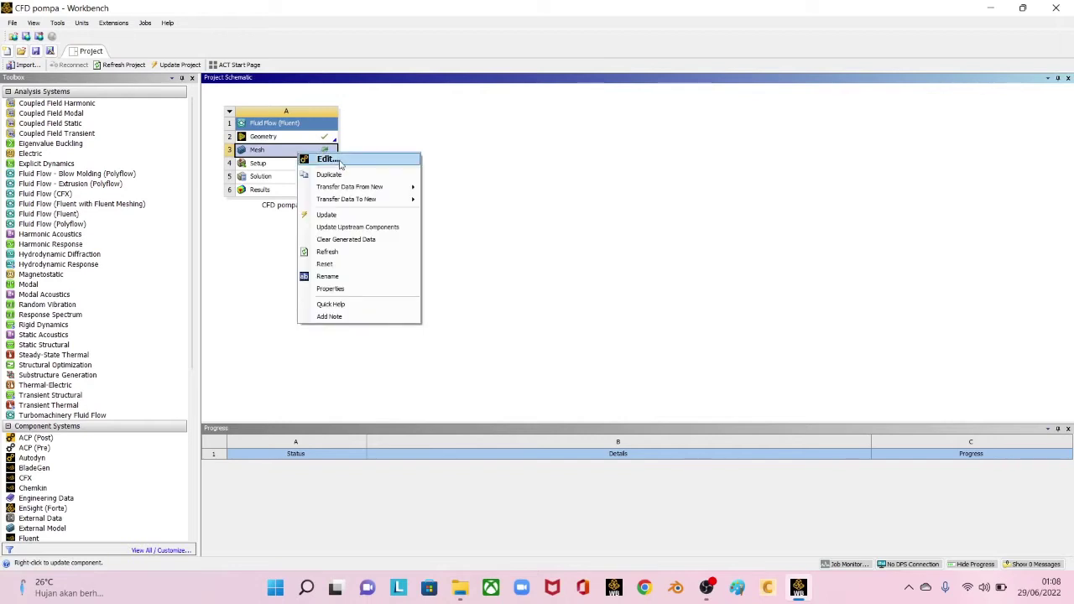
click(327, 159)
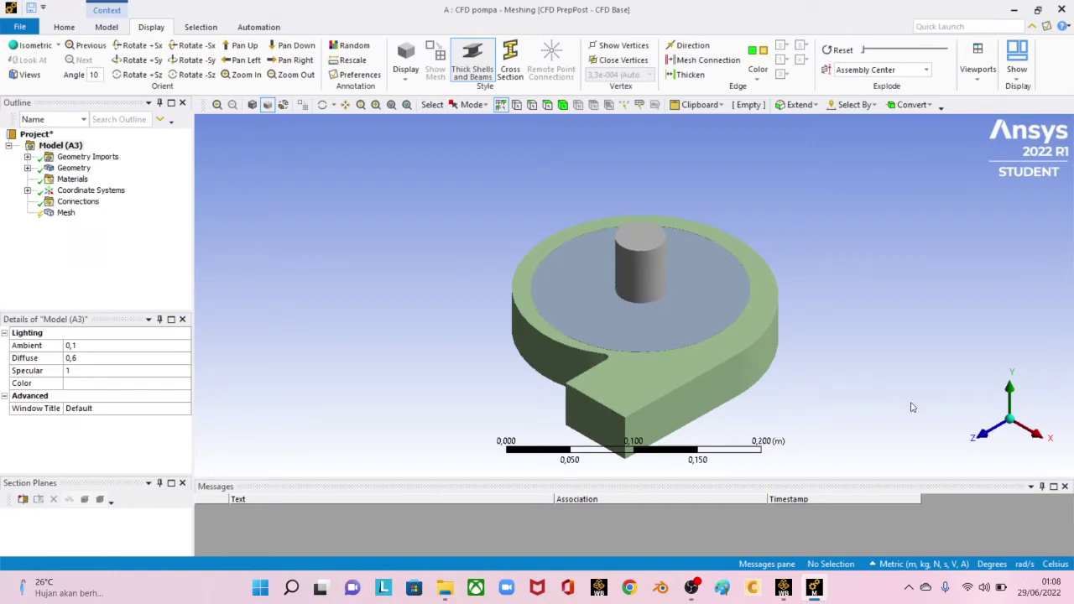
Step: Face the pump model toward its inlet side and generate the mesh with the default settings
middle_drag(847, 354, 634, 459)
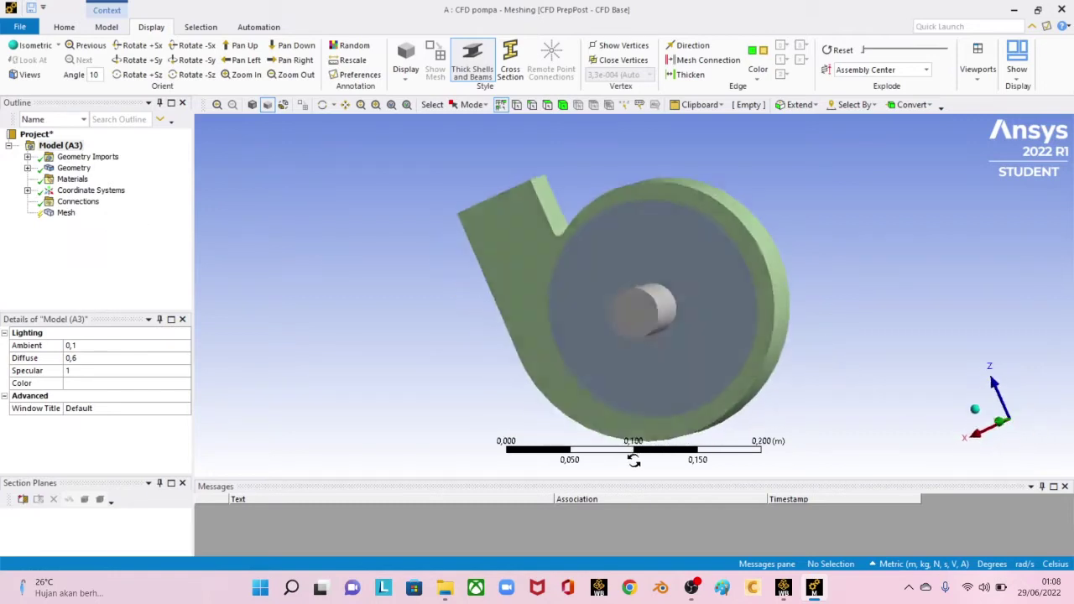
click(1000, 427)
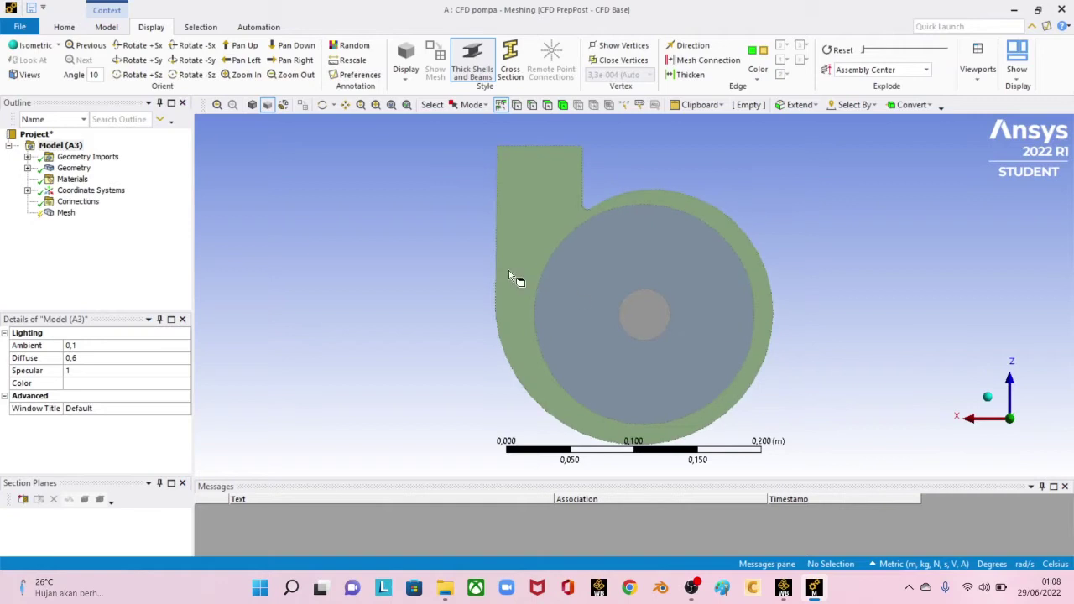
right_click(66, 213)
click(134, 255)
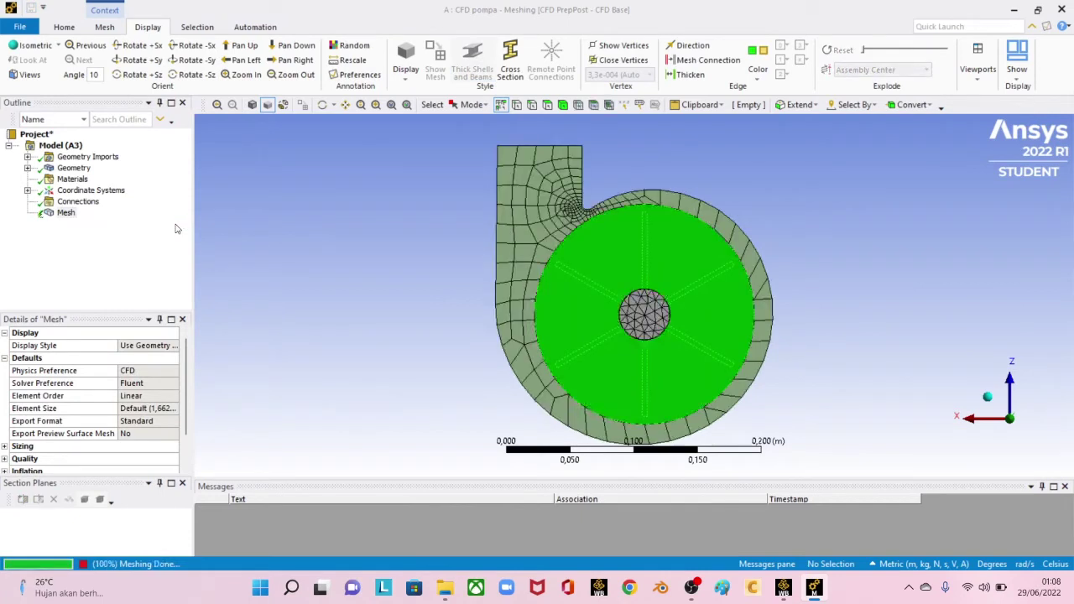
Step: Examine the mesh statistics and the element density around the impeller, inlet and volute
scroll(165, 341, down, 1)
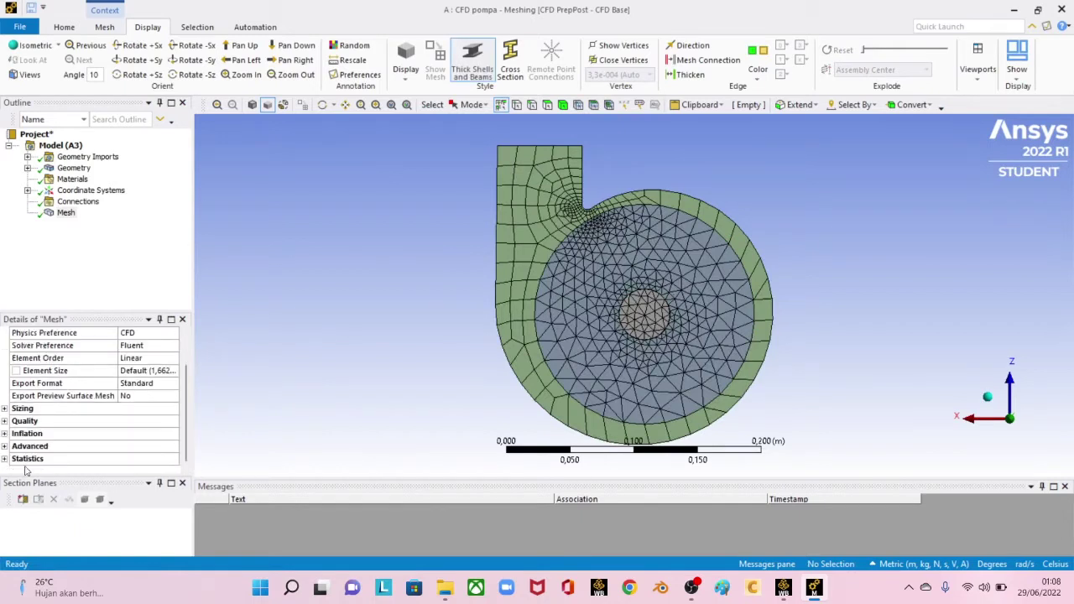
click(4, 459)
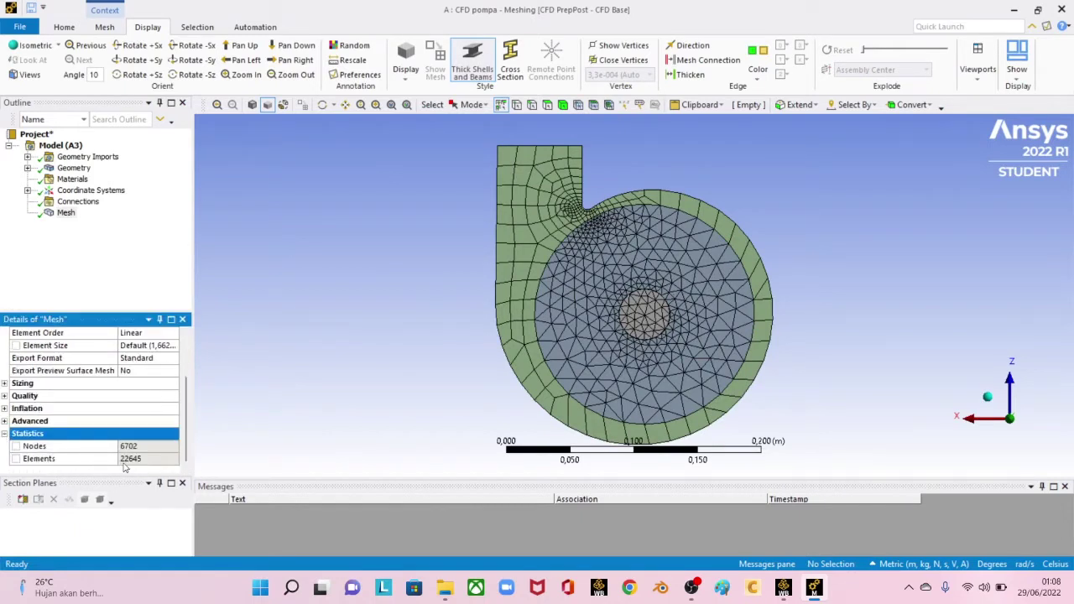
scroll(606, 290, up, 3)
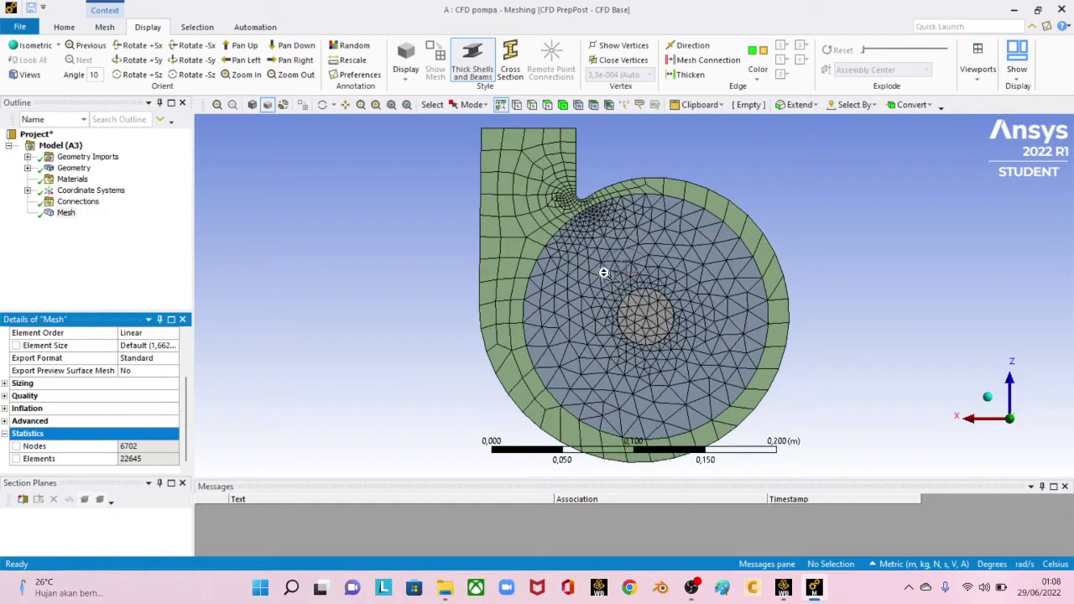
scroll(583, 241, up, 3)
scroll(583, 241, down, 1)
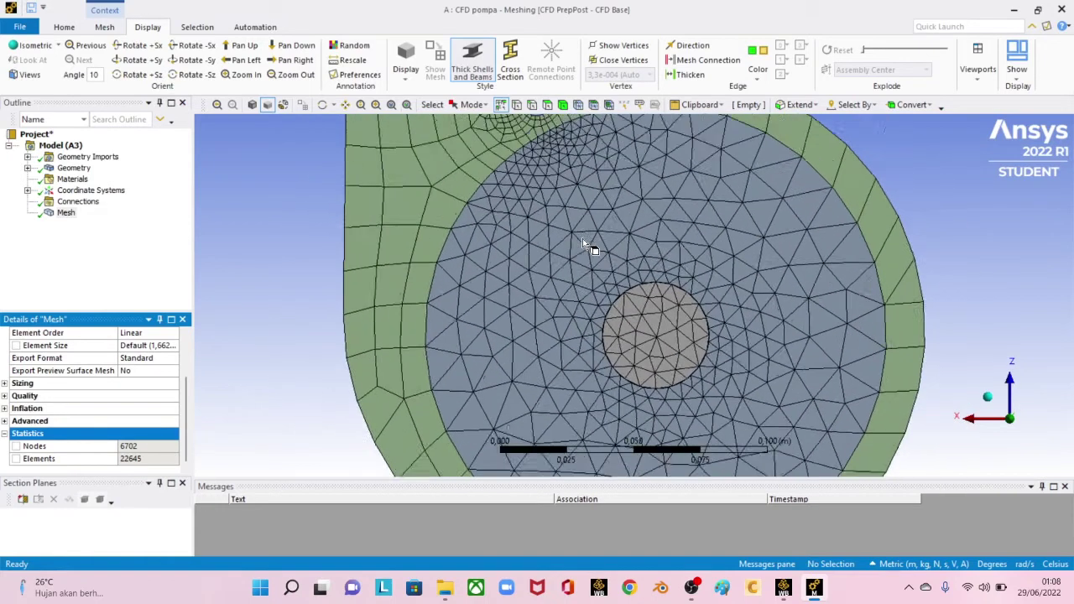
scroll(582, 241, up, 1)
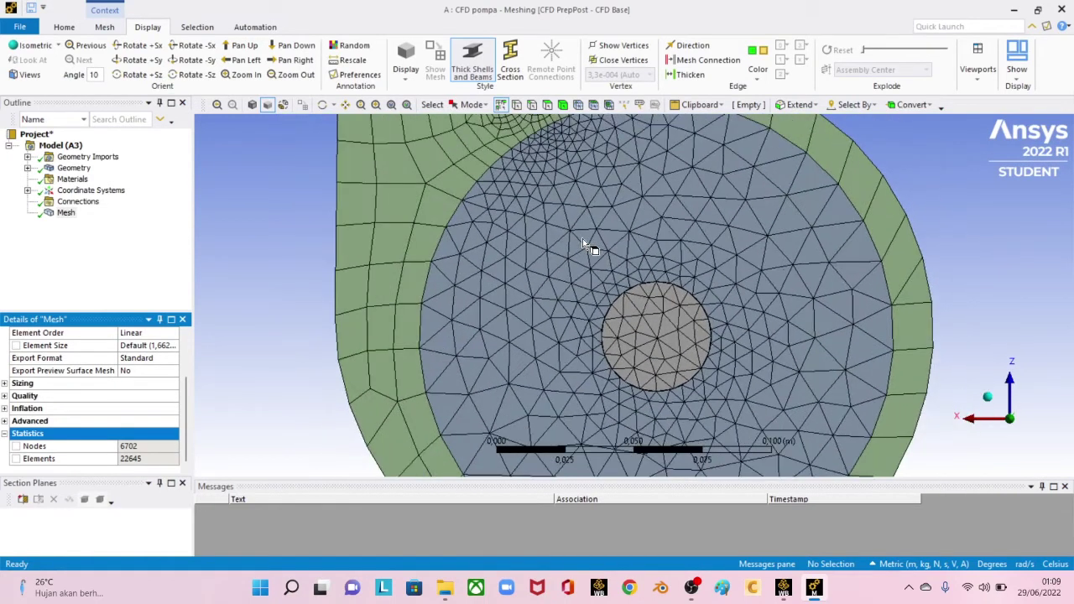
scroll(582, 238, down, 2)
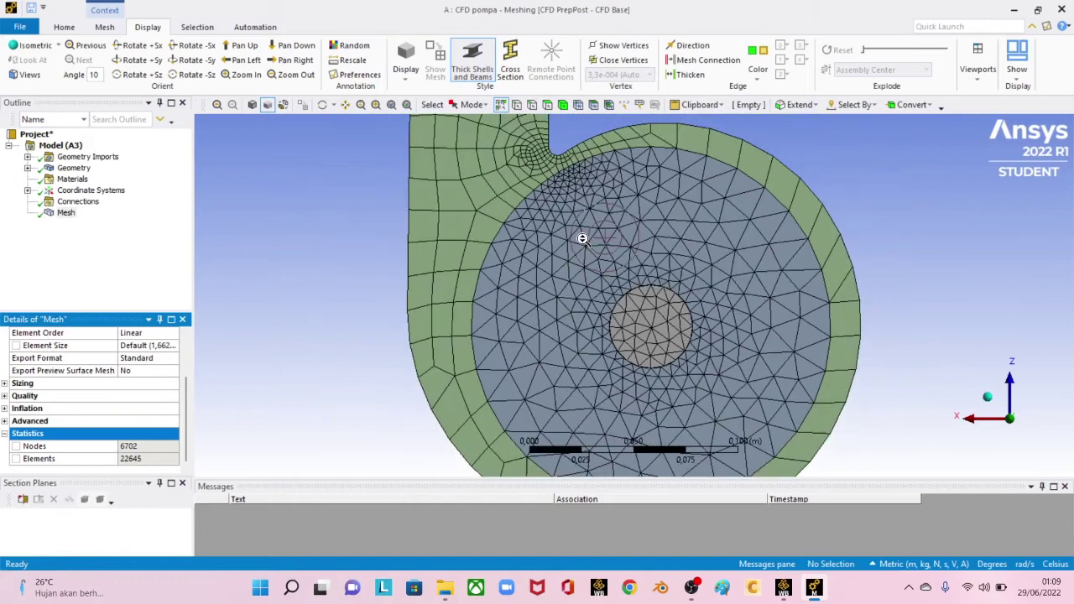
mouse_move(582, 240)
middle_down()
mouse_move(359, 273)
mouse_move(445, 251)
mouse_move(424, 244)
mouse_move(432, 232)
mouse_move(442, 253)
mouse_move(417, 229)
mouse_move(398, 229)
middle_up()
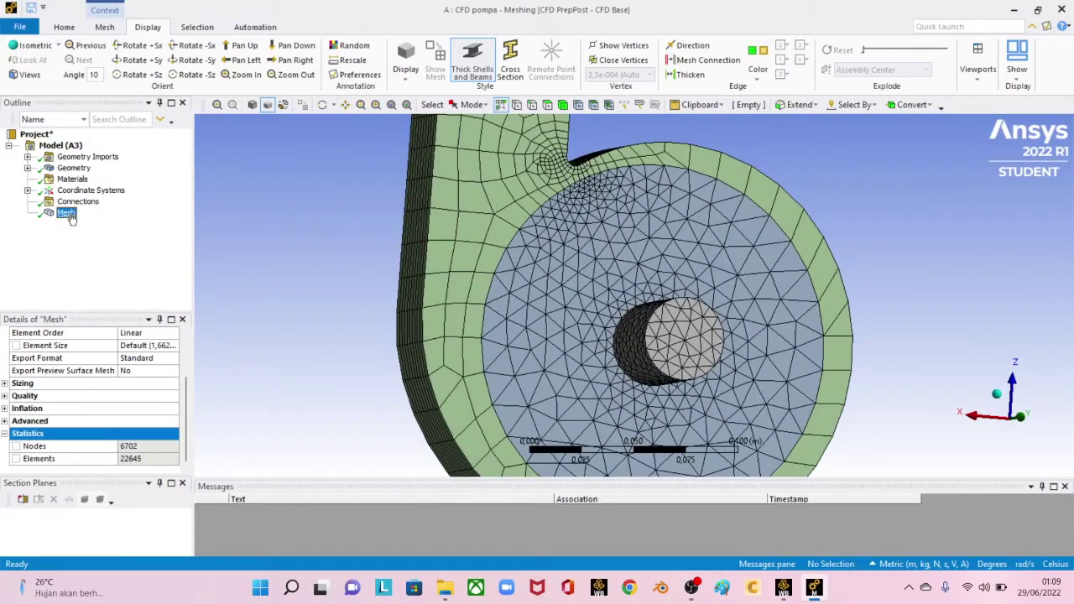
Step: Insert a mesh sizing scoped to the flat circular impeller face on the side opposite the inlet
right_click(81, 219)
mouse_move(81, 221)
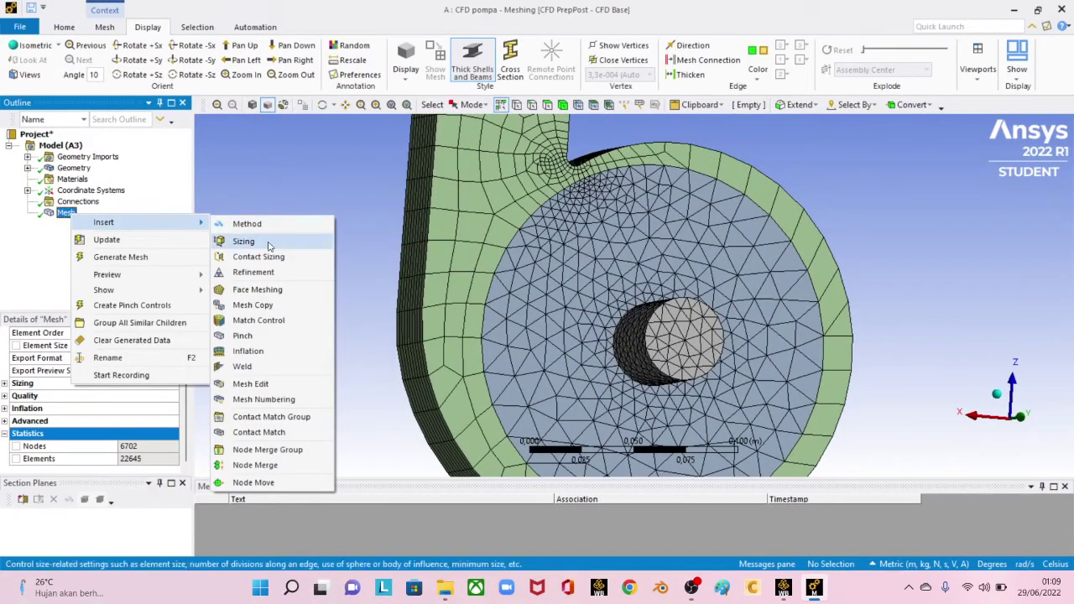
click(269, 243)
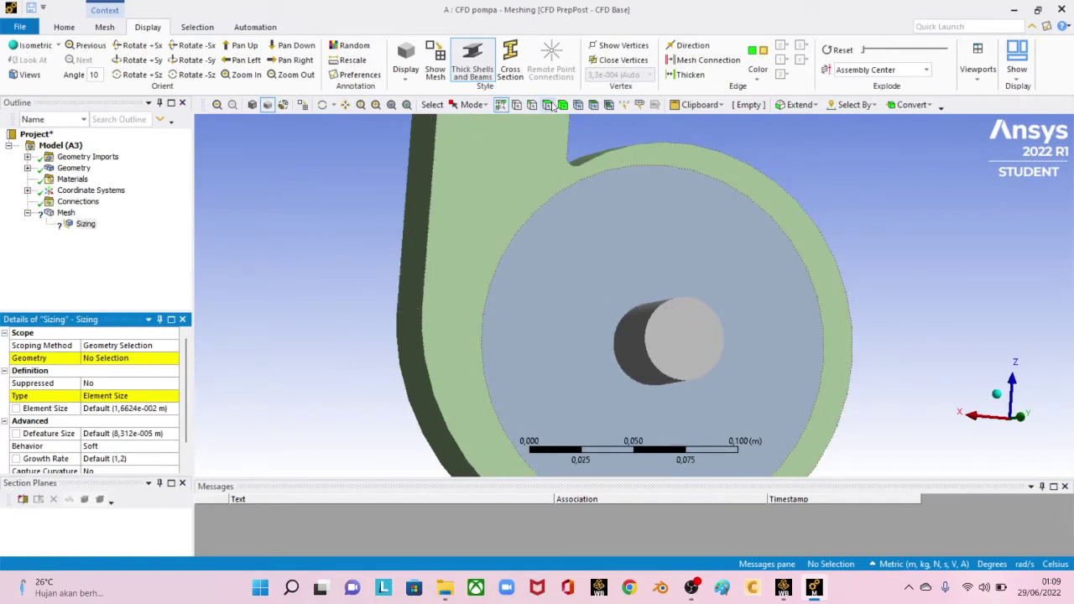
click(547, 104)
click(588, 306)
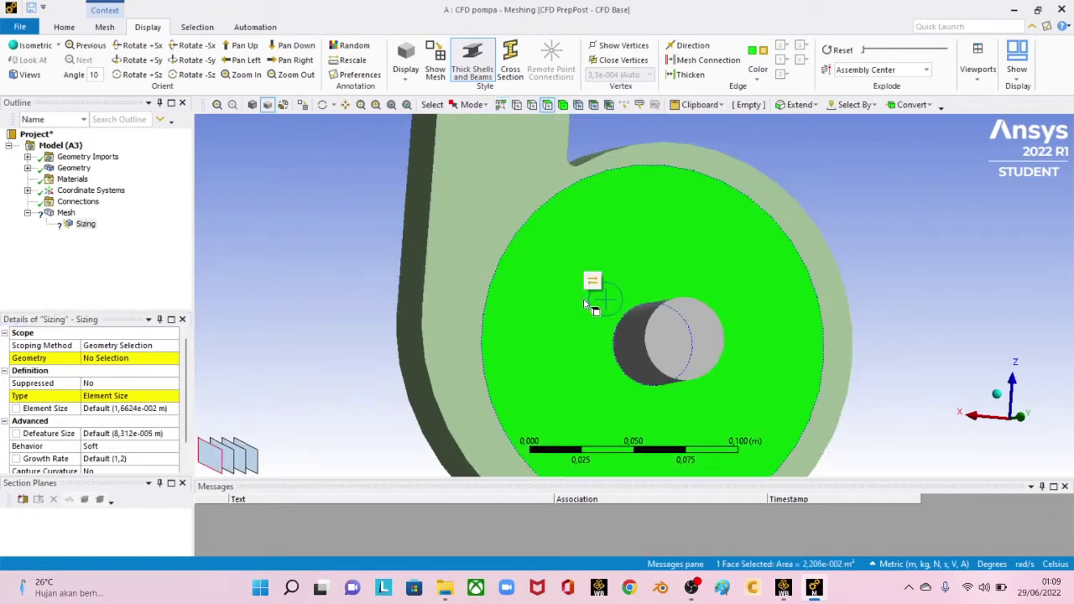
middle_drag(688, 235, 422, 240)
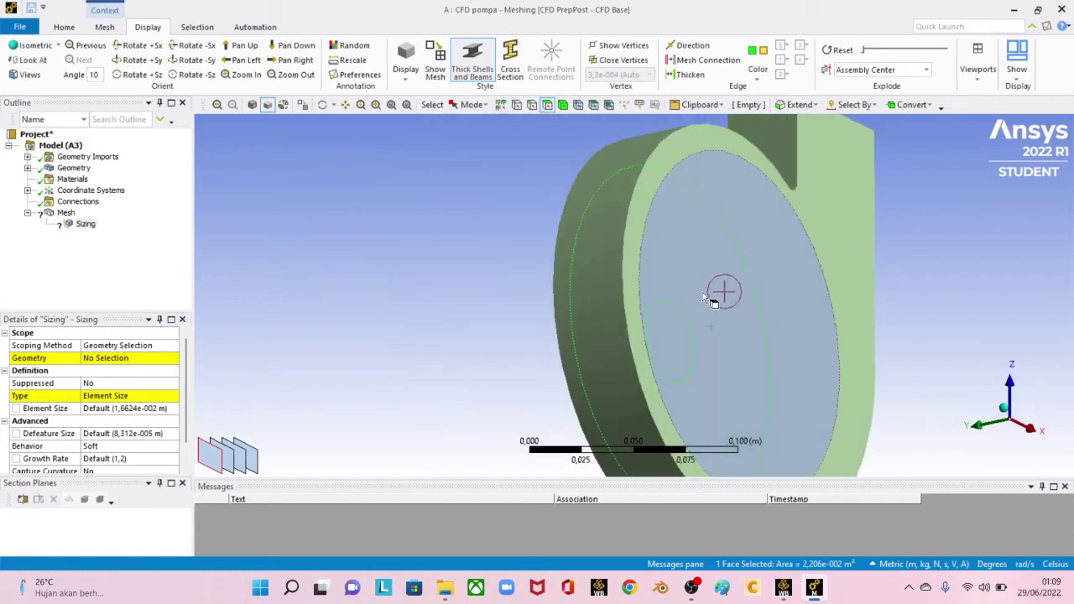
click(714, 251)
click(109, 359)
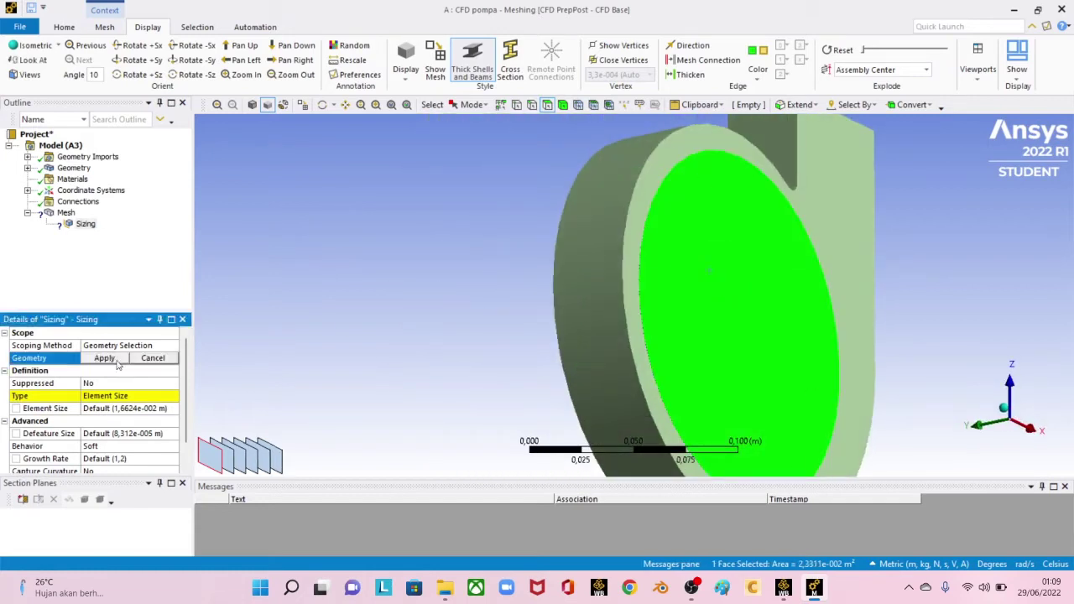
click(105, 358)
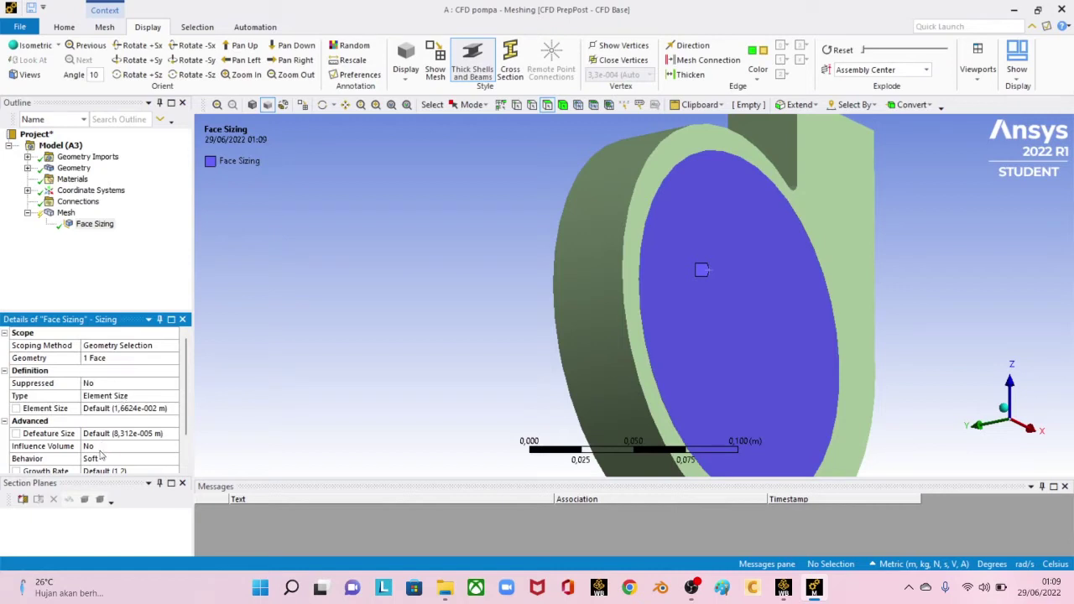
Step: Set the impeller face sizing to Hard behavior with an element size of 5e-003 m
click(105, 457)
click(174, 461)
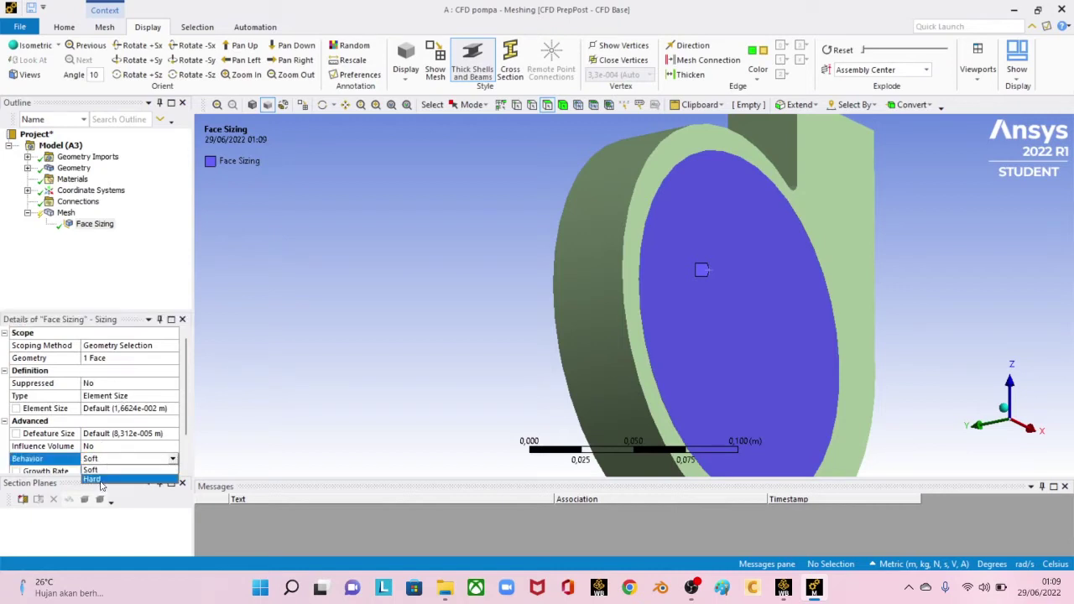
click(102, 477)
click(117, 408)
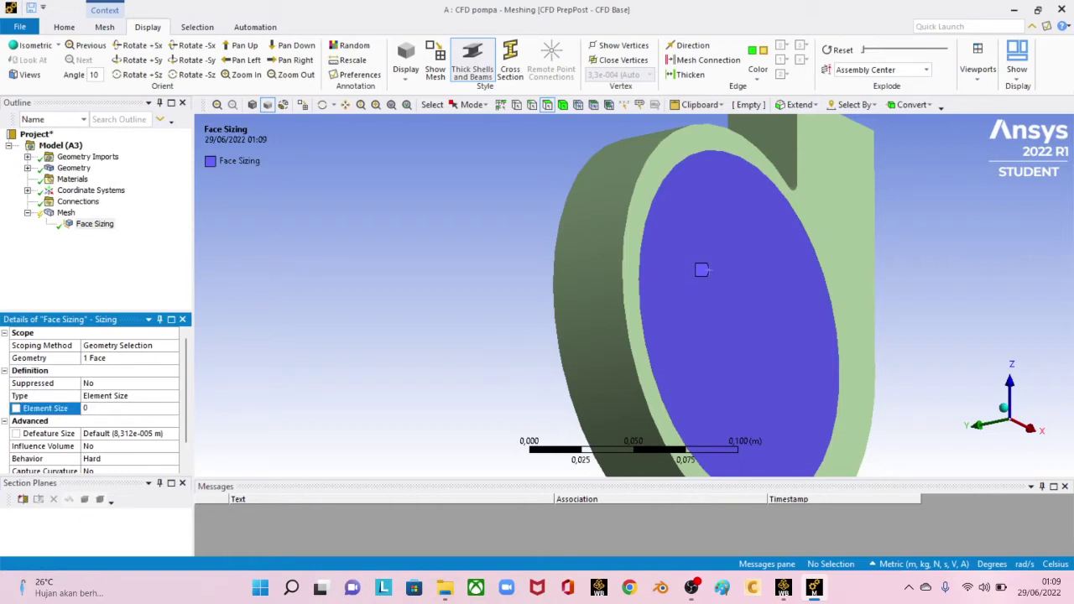
key(Return)
click(141, 411)
key(Return)
click(156, 408)
click(141, 270)
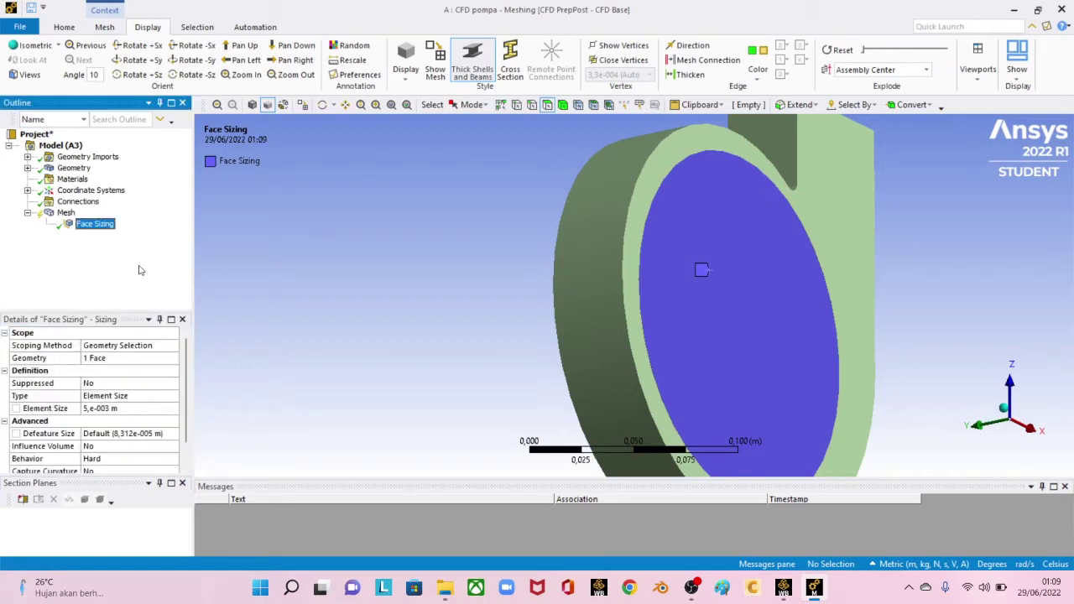
Step: Update the mesh with the impeller face sizing and inspect the elements on the circular face
right_click(65, 212)
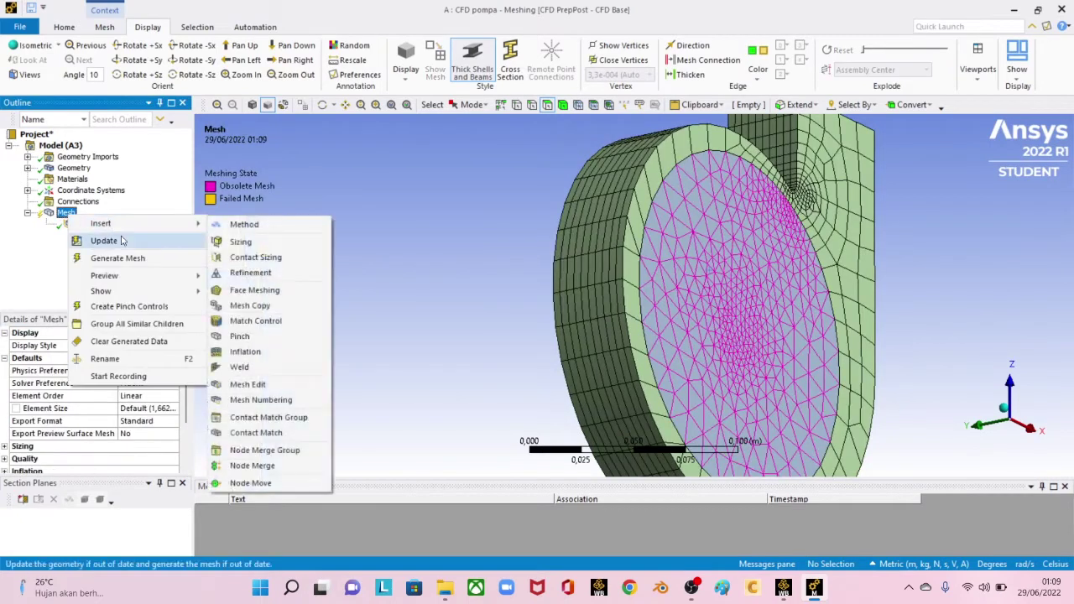
key(Escape)
key(Escape)
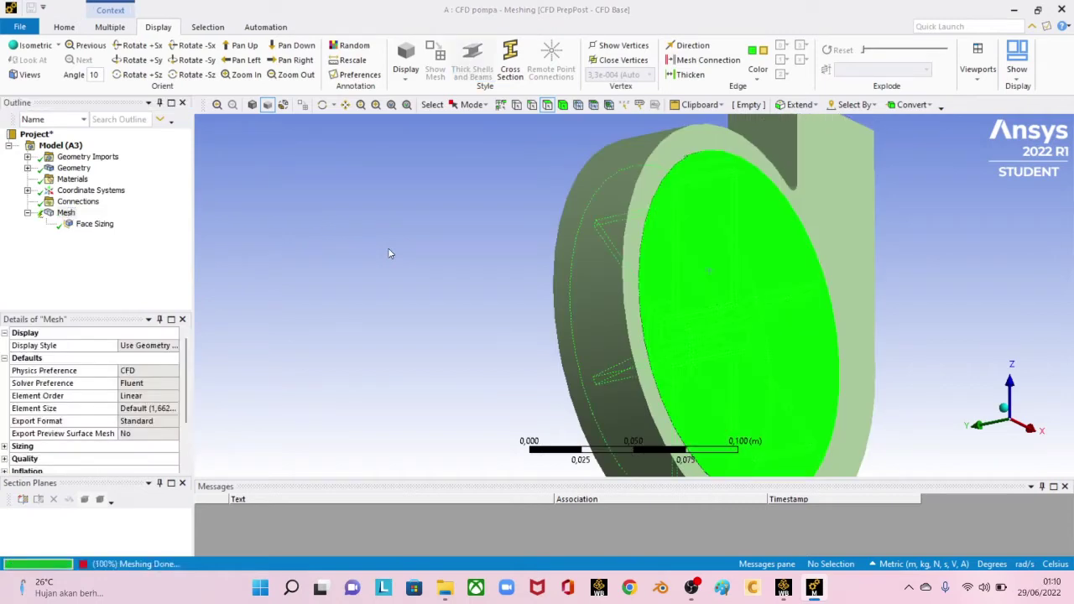
middle_drag(540, 264, 352, 266)
scroll(600, 275, up, 4)
middle_drag(600, 276, 595, 337)
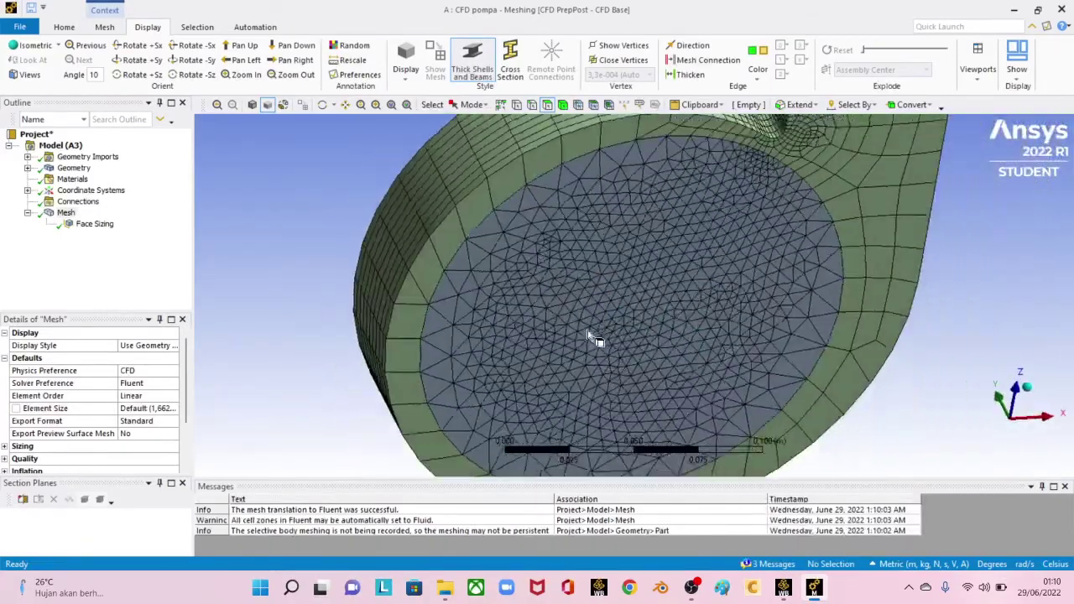
scroll(592, 336, down, 5)
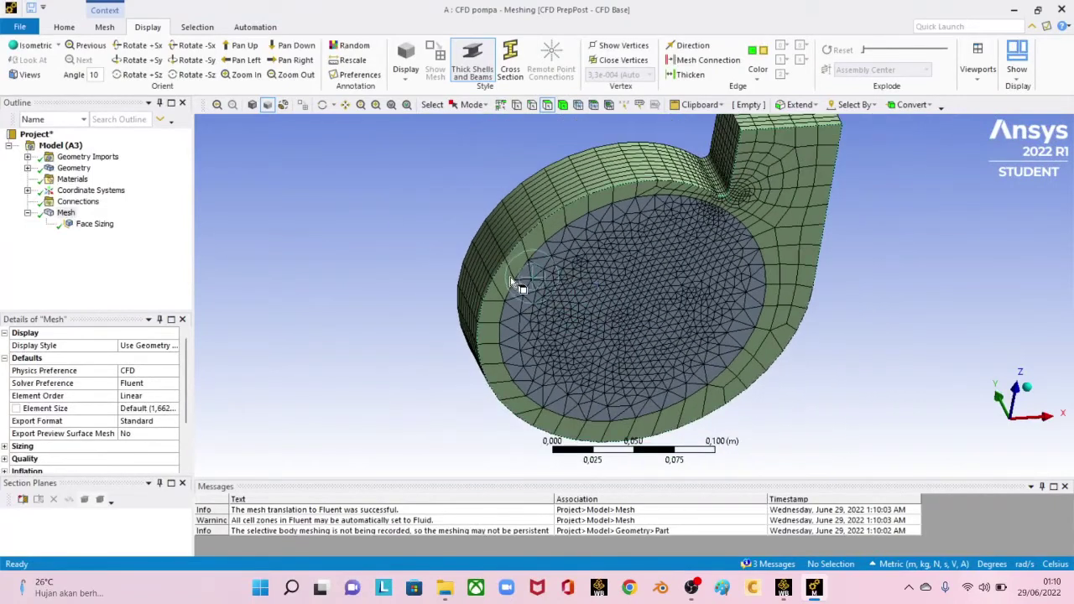
Step: Insert a second mesh sizing scoped to the flat volute face surrounding the impeller on the inlet side
right_click(66, 212)
mouse_move(179, 227)
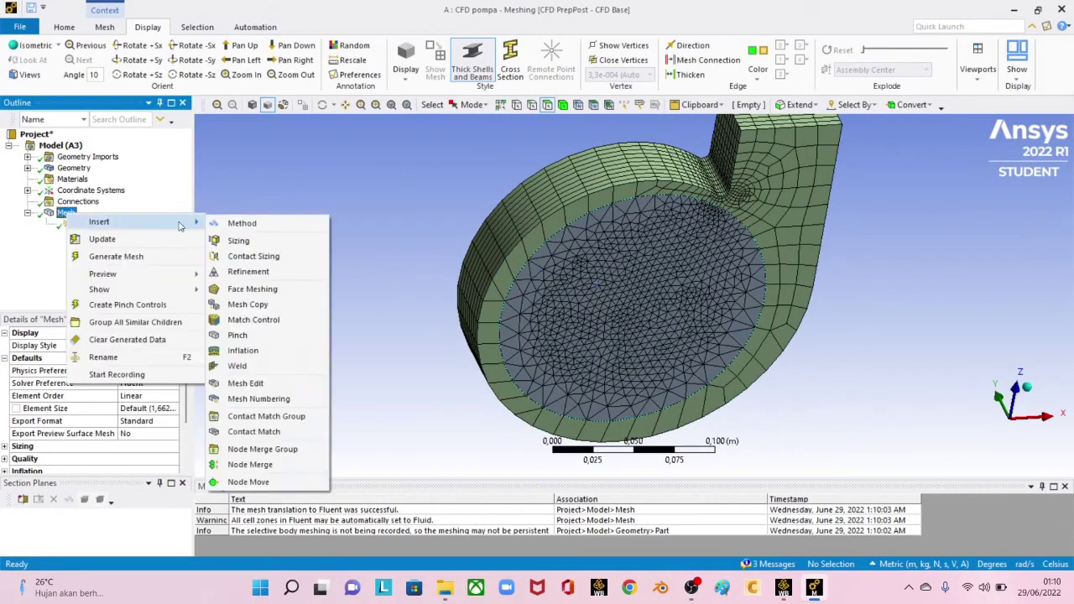
click(238, 241)
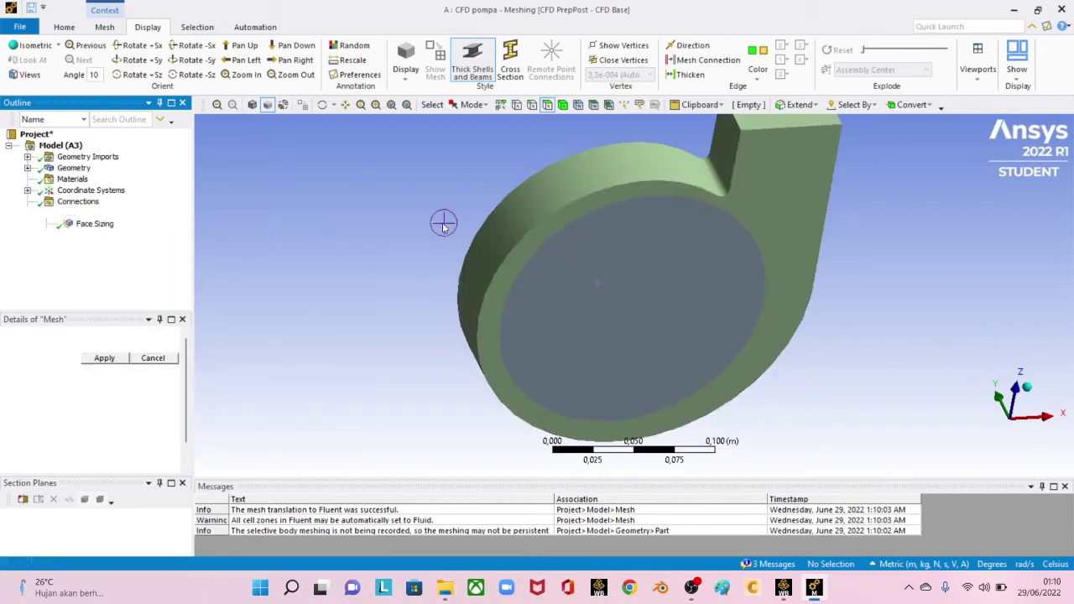
click(528, 254)
middle_drag(532, 232, 472, 218)
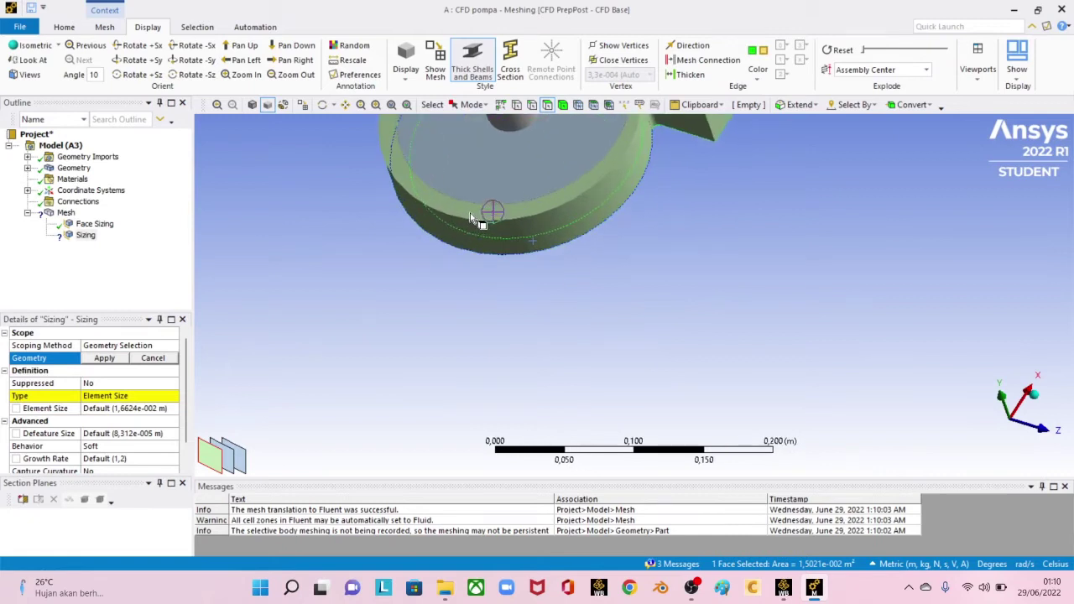
click(106, 358)
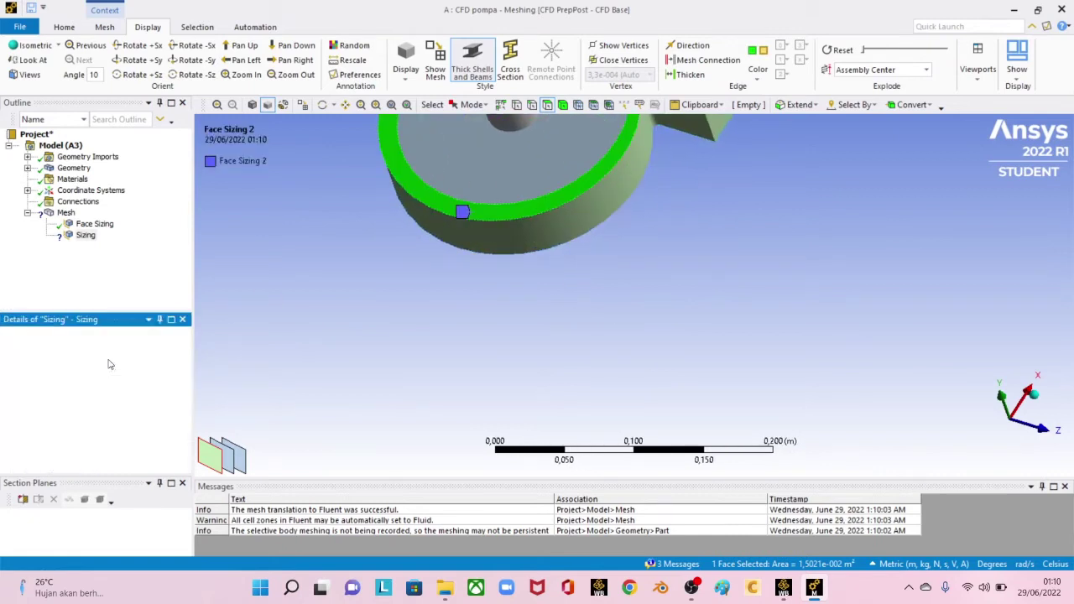
Step: Give the volute face sizing Hard behavior and a custom element size, and update the mesh
click(115, 457)
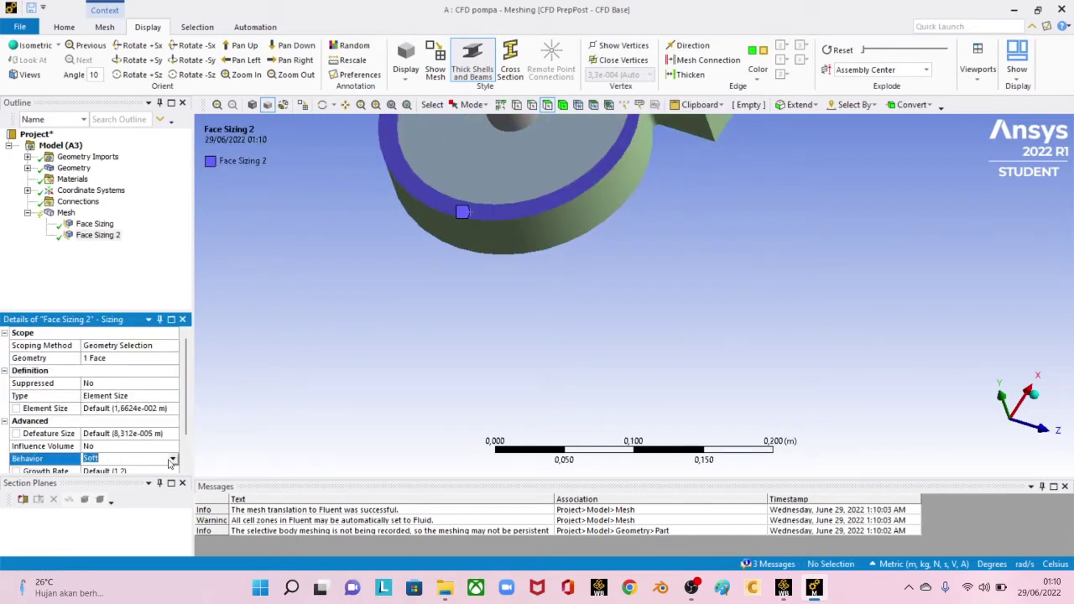
click(171, 461)
click(99, 482)
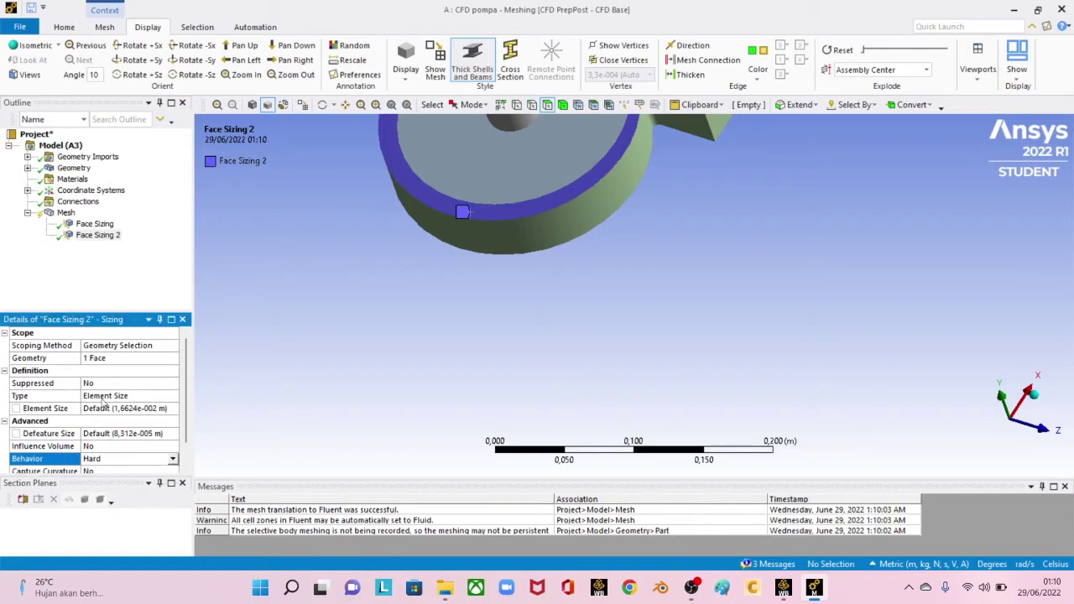
click(112, 408)
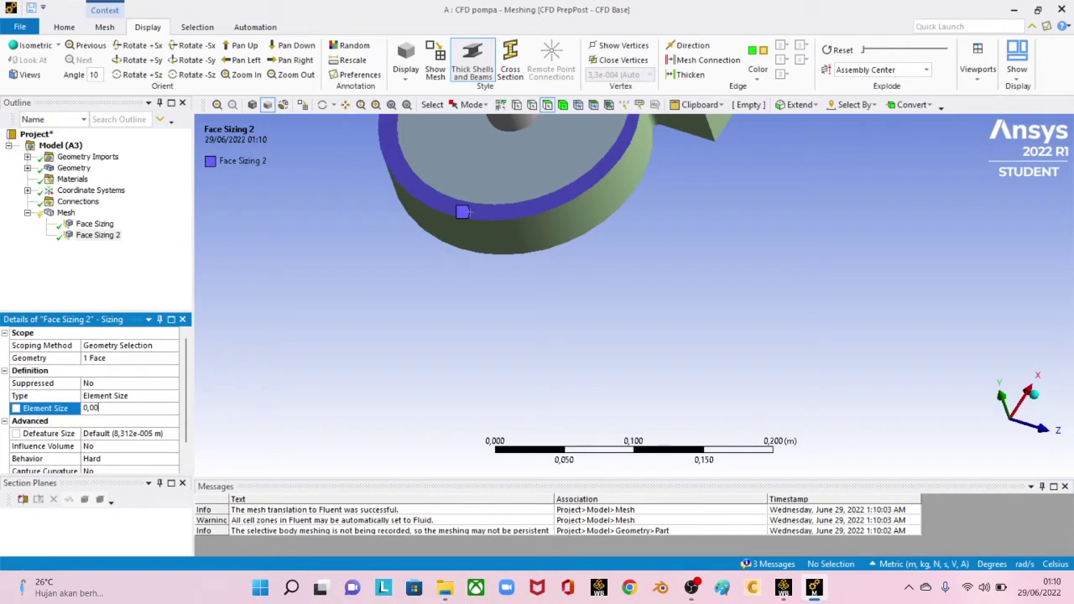
right_click(67, 213)
click(107, 243)
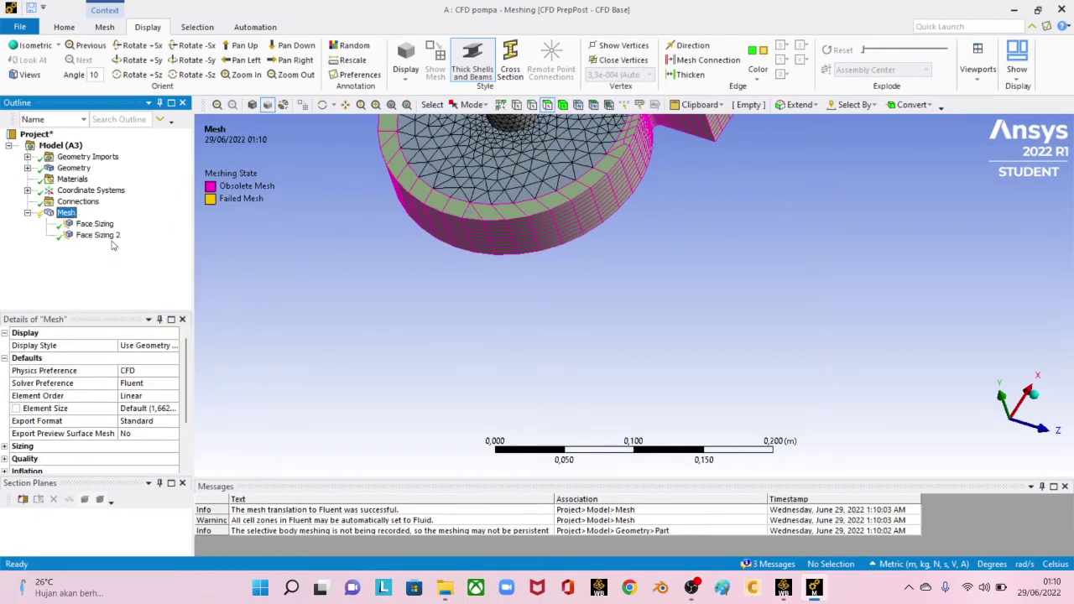
Step: Examine the updated mesh on the volute and impeller faces from several angles
scroll(457, 334, down, 5)
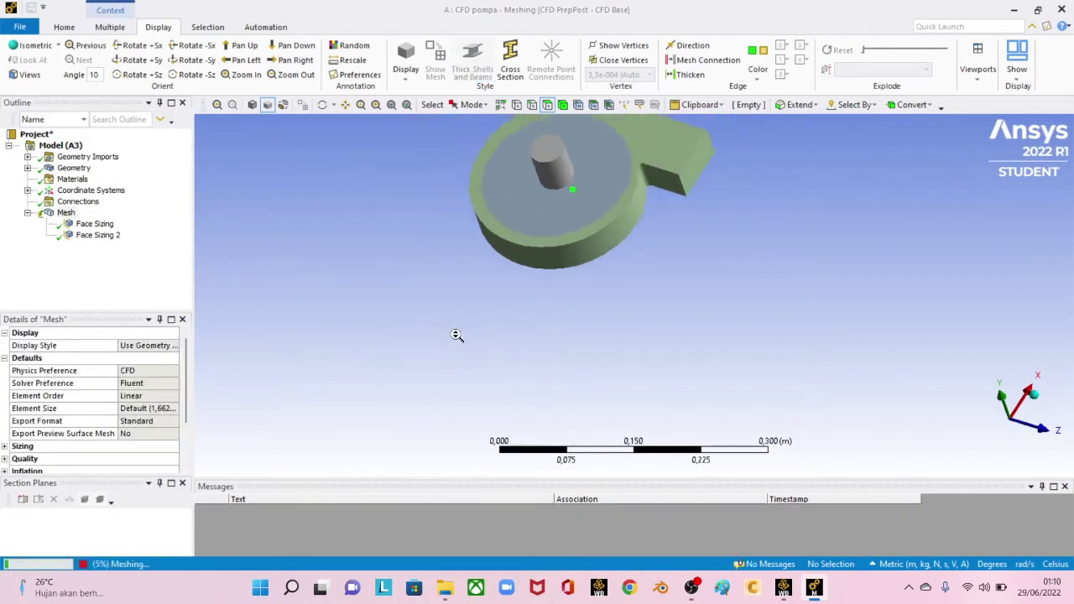
scroll(495, 284, down, 2)
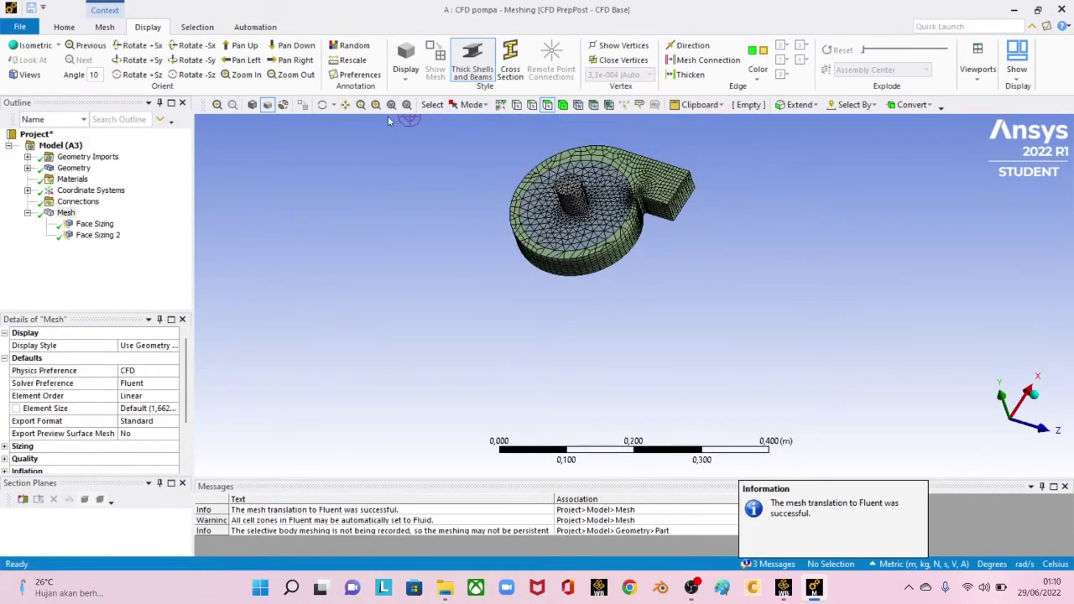
click(344, 106)
drag(471, 202, 485, 328)
scroll(484, 328, up, 5)
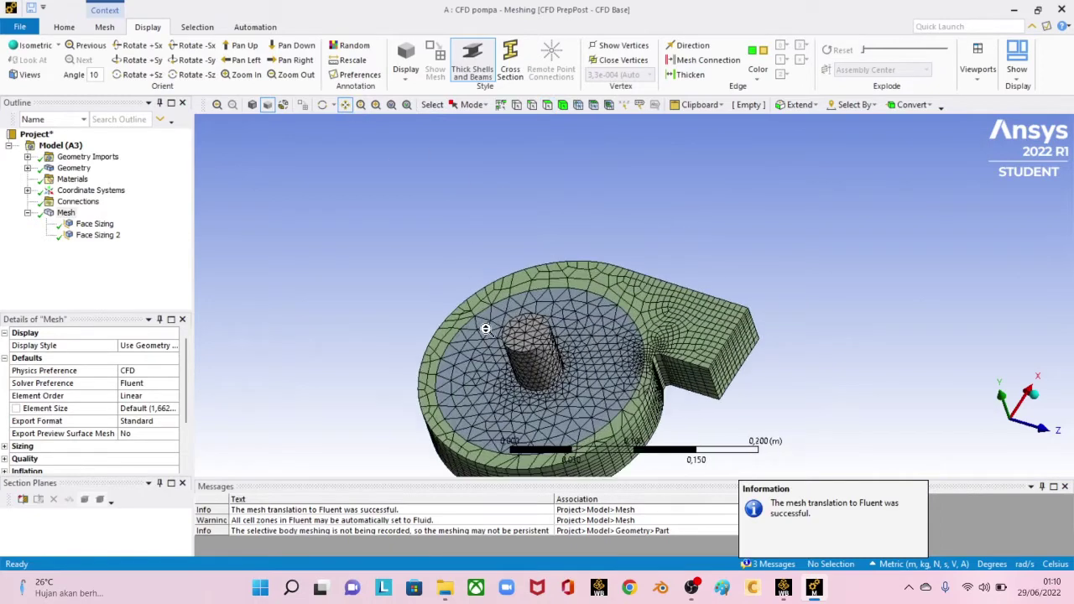
middle_drag(484, 328, 583, 290)
Step: Review the scoped faces and settings of both face sizings and compare them with the generated mesh
click(94, 224)
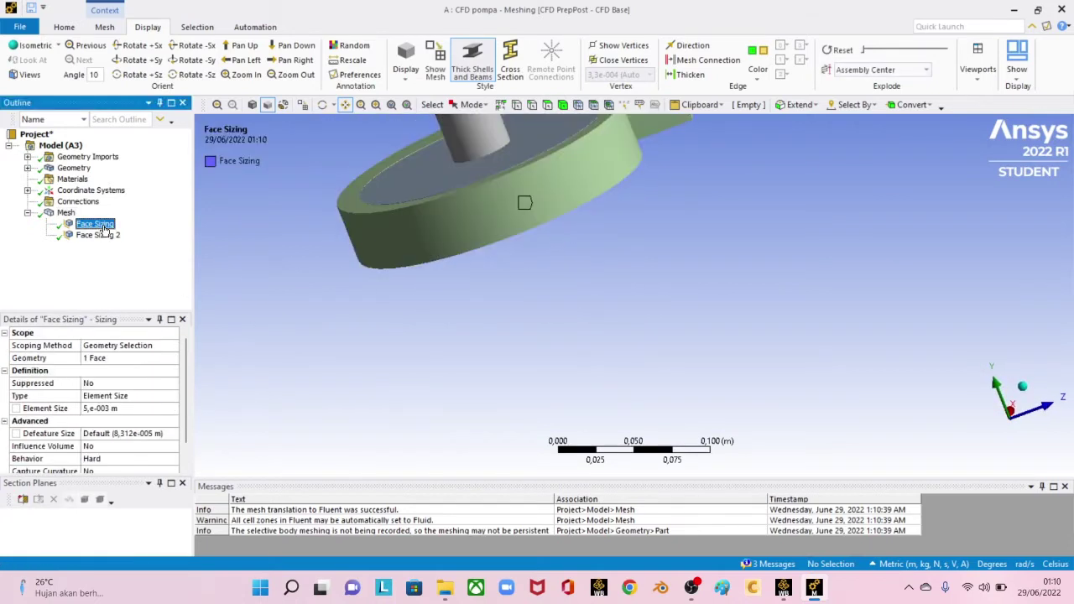
click(99, 236)
middle_drag(282, 236, 343, 288)
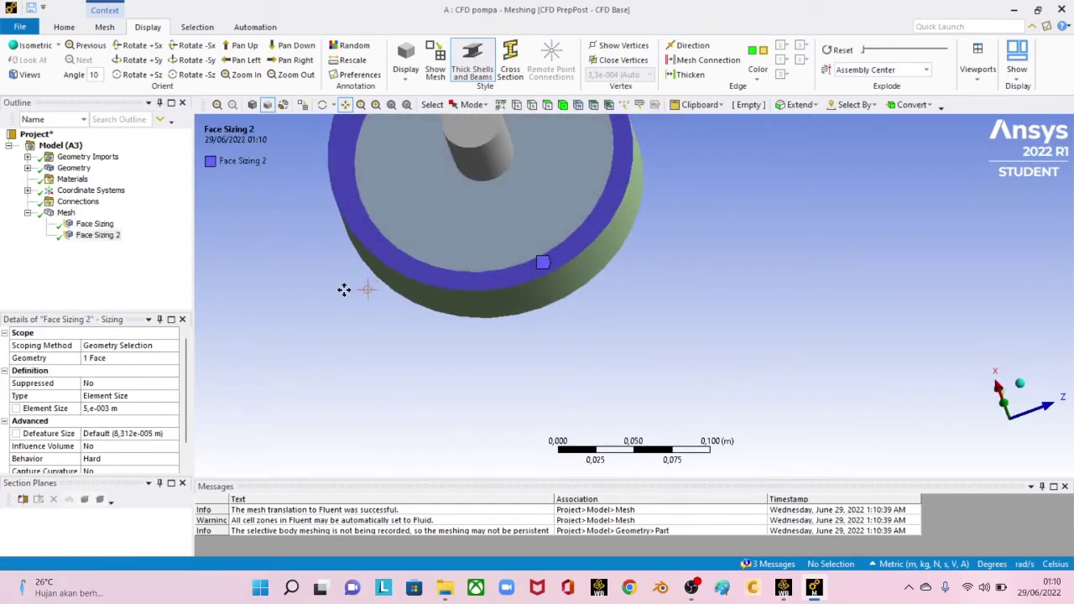
click(127, 410)
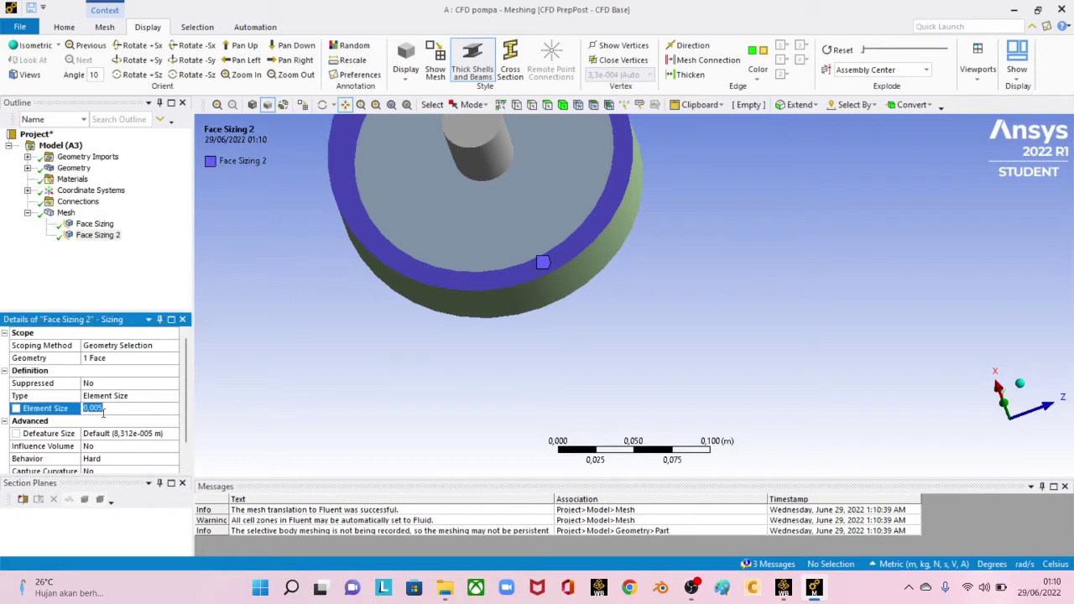
middle_drag(458, 328, 521, 324)
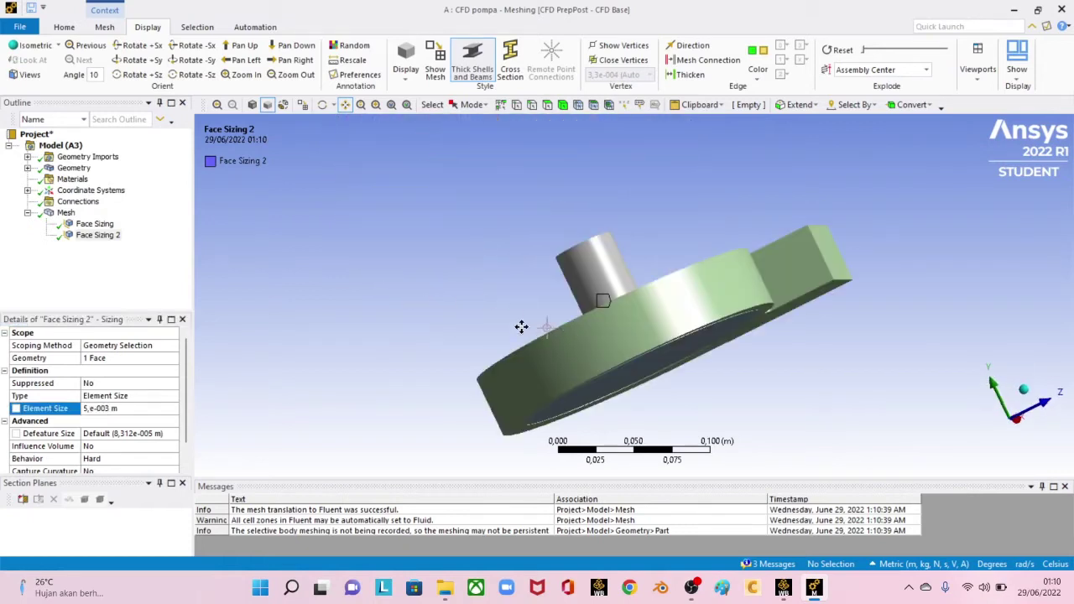
middle_drag(532, 287, 630, 312)
click(66, 212)
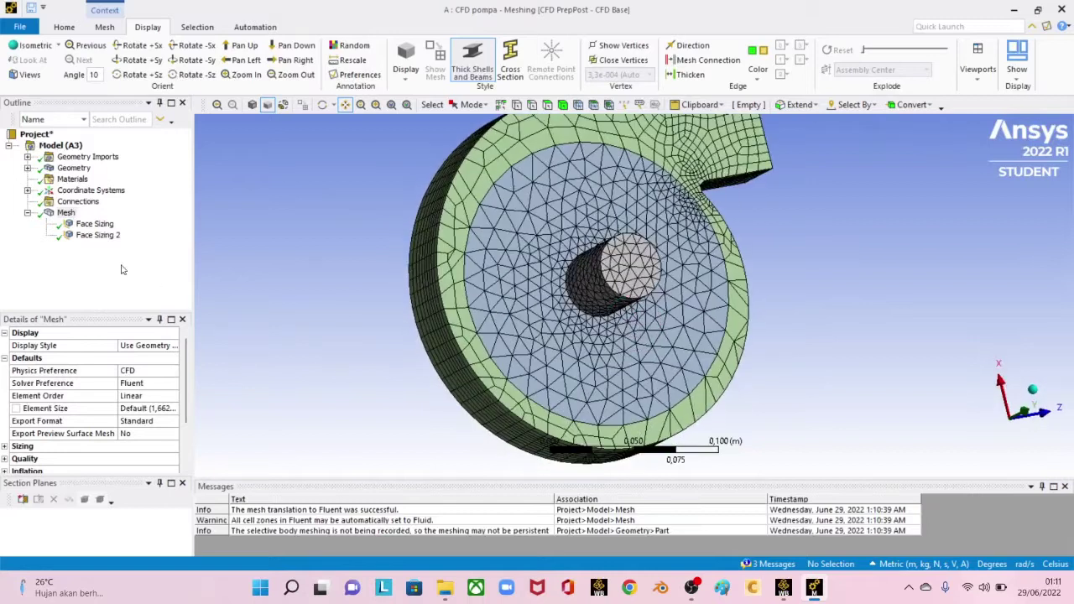
click(94, 225)
middle_drag(477, 336, 408, 300)
Step: Rescope the second face sizing to both flat volute faces, on the inlet side and the opposite side
click(99, 235)
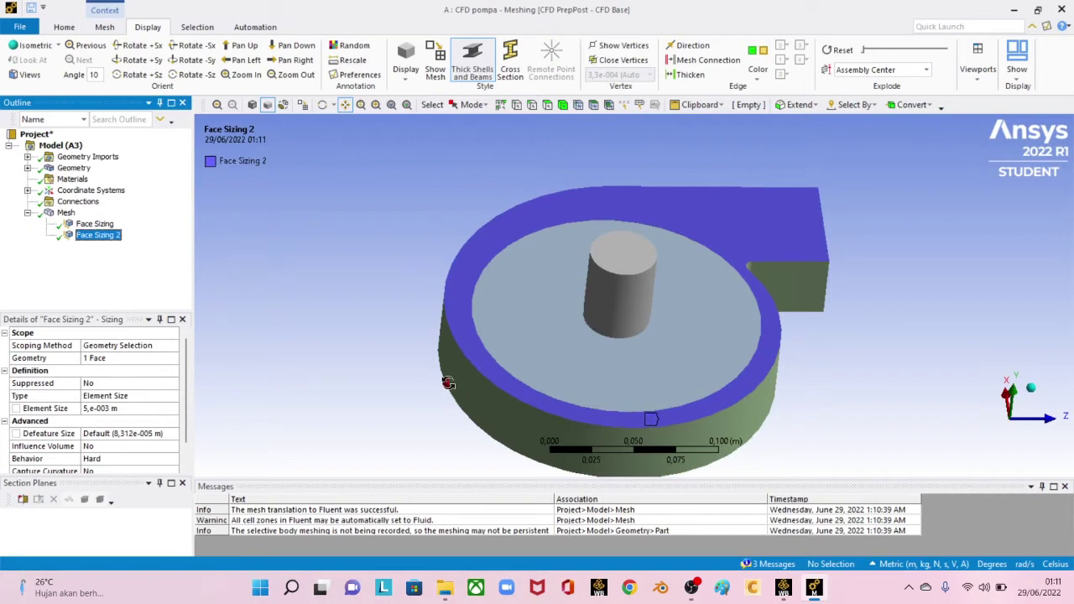
middle_drag(449, 383, 525, 295)
click(126, 359)
click(424, 328)
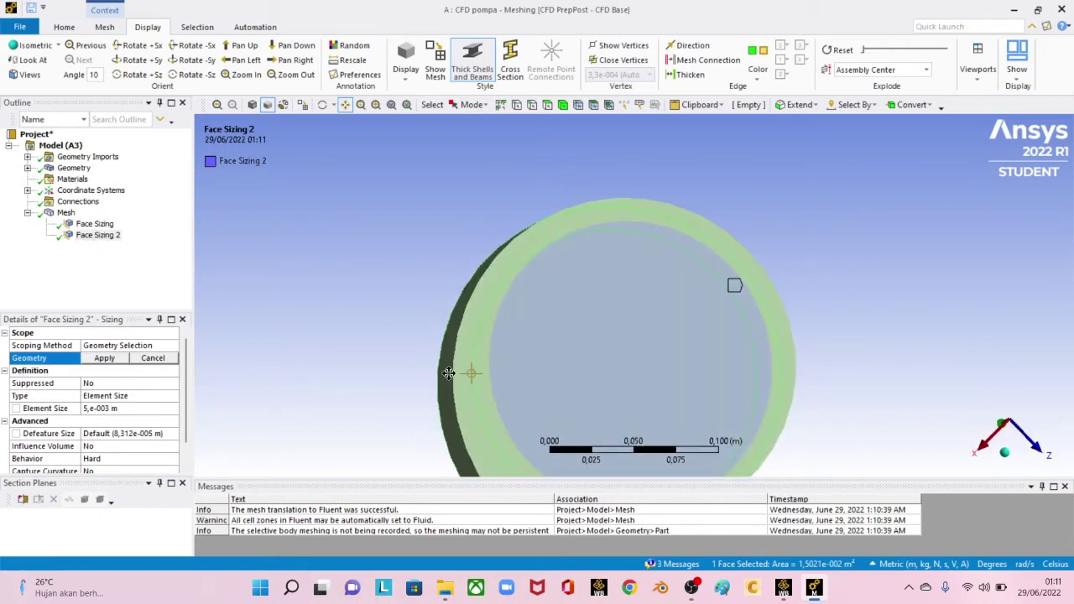
click(470, 105)
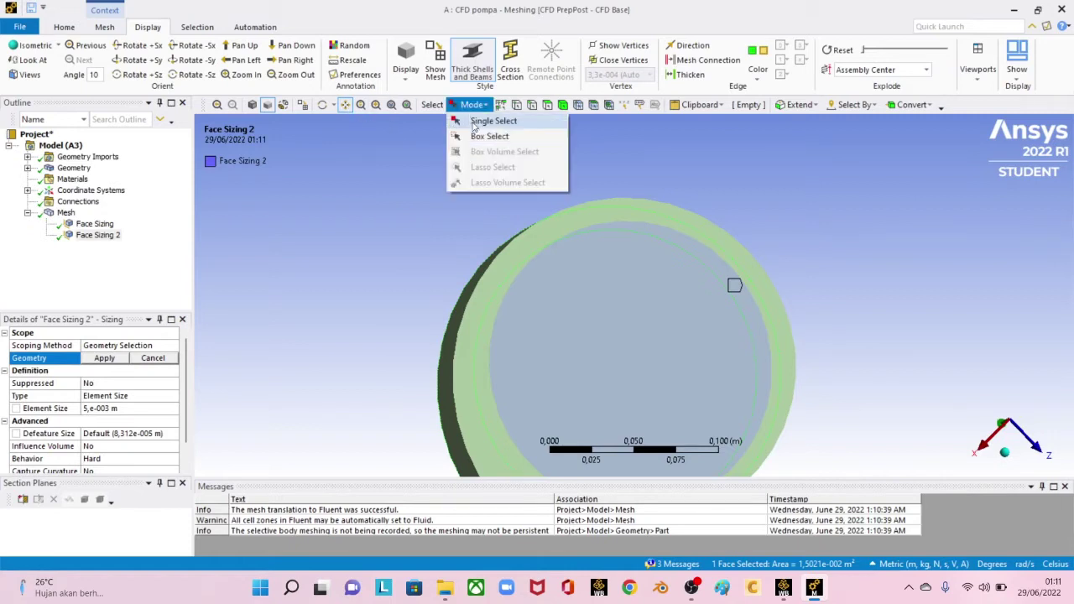
click(494, 136)
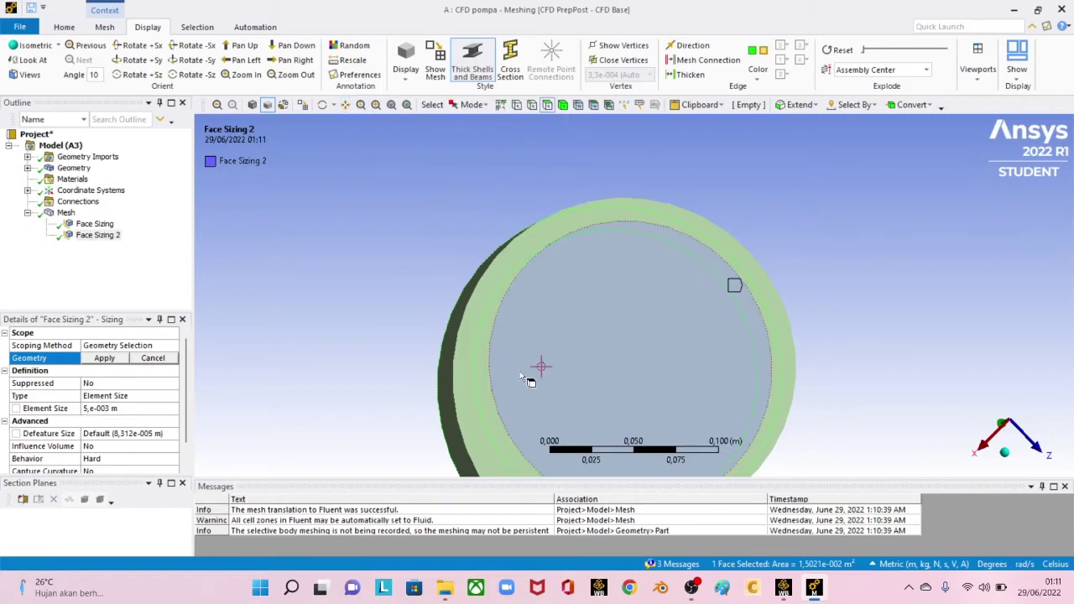
ctrl+click(463, 406)
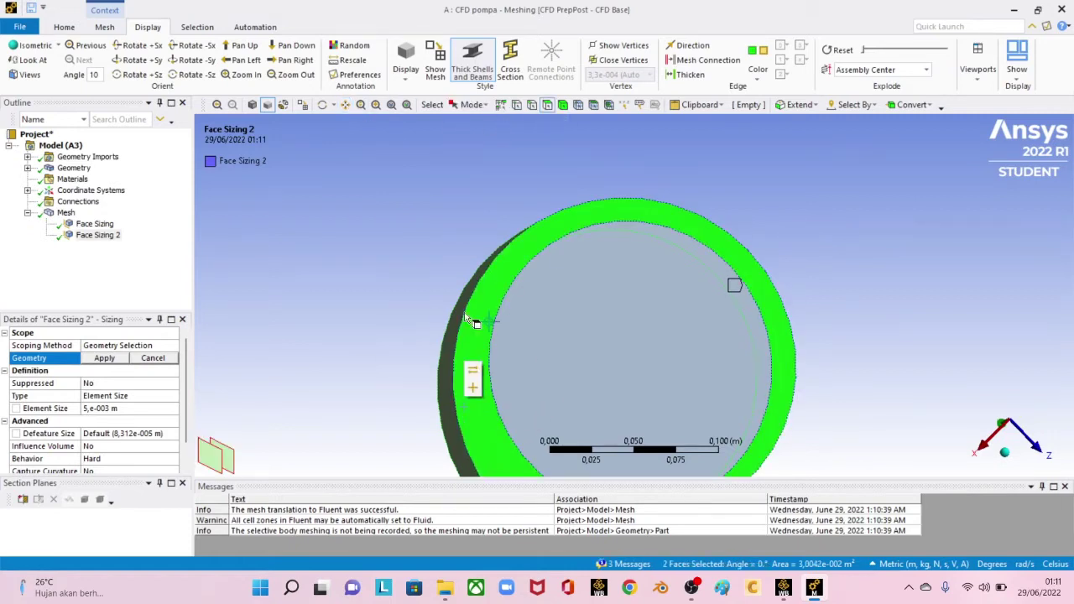
mouse_move(464, 406)
middle_down()
mouse_move(581, 395)
mouse_move(572, 313)
middle_up()
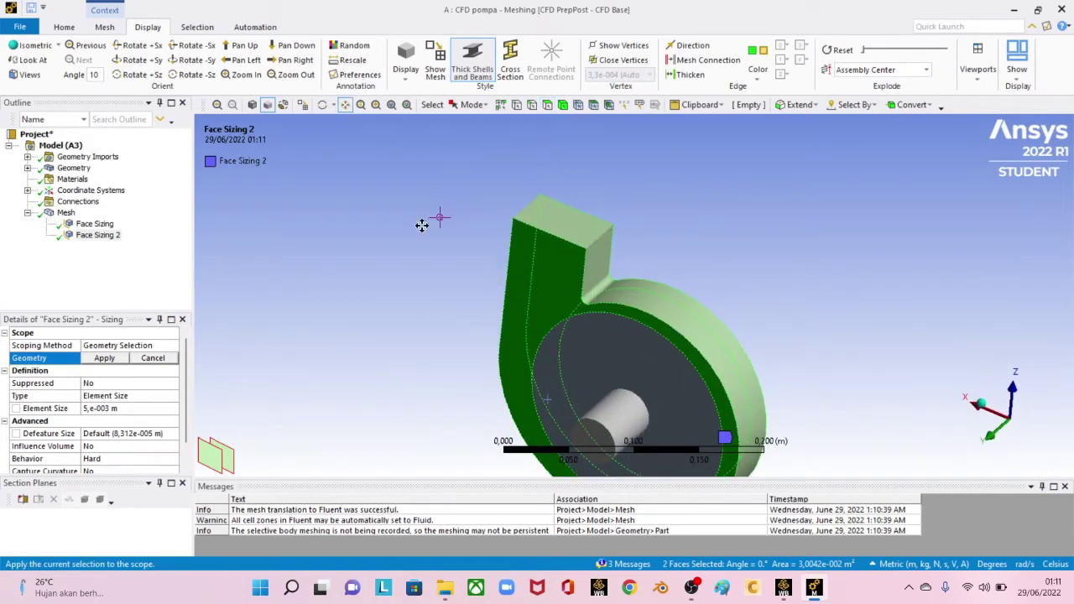
mouse_move(421, 224)
middle_down()
mouse_move(479, 240)
mouse_move(408, 220)
middle_up()
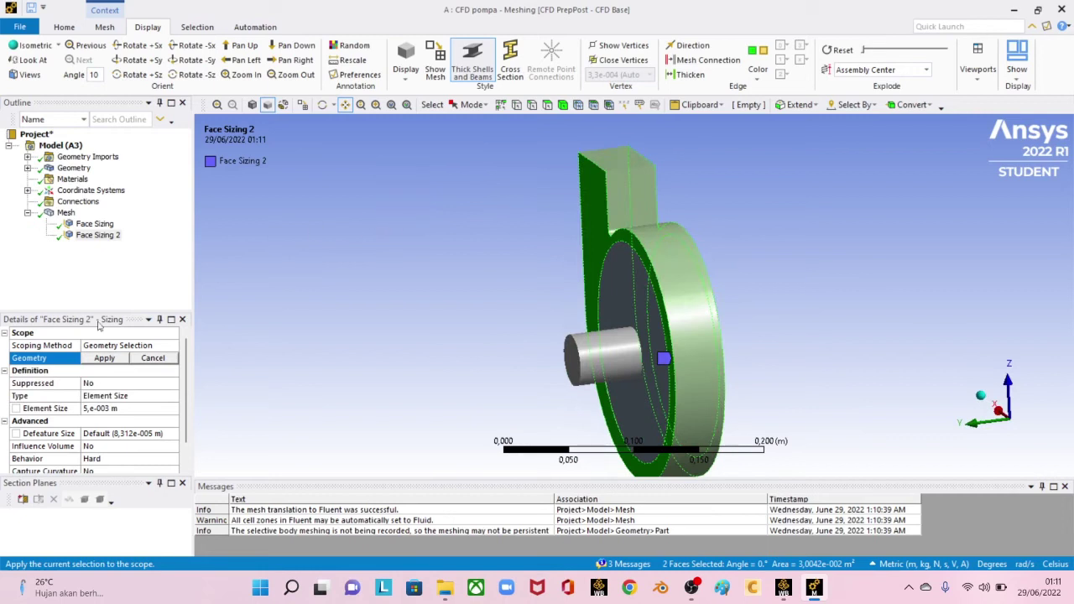
click(104, 359)
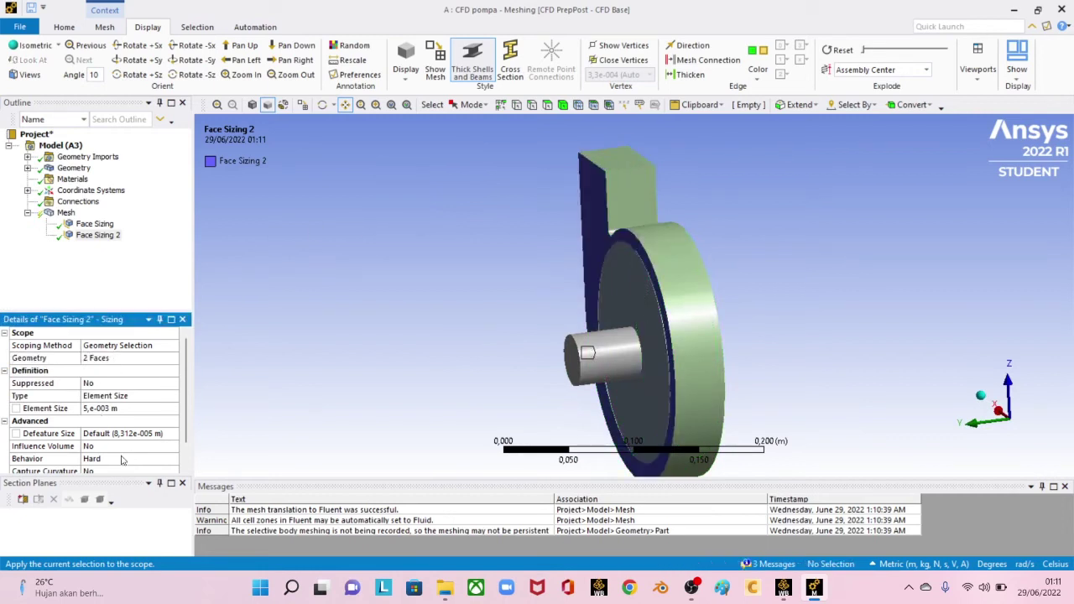
Step: Update the mesh with the two-face volute sizing and inspect the elements where the volute meets the impeller
right_click(67, 213)
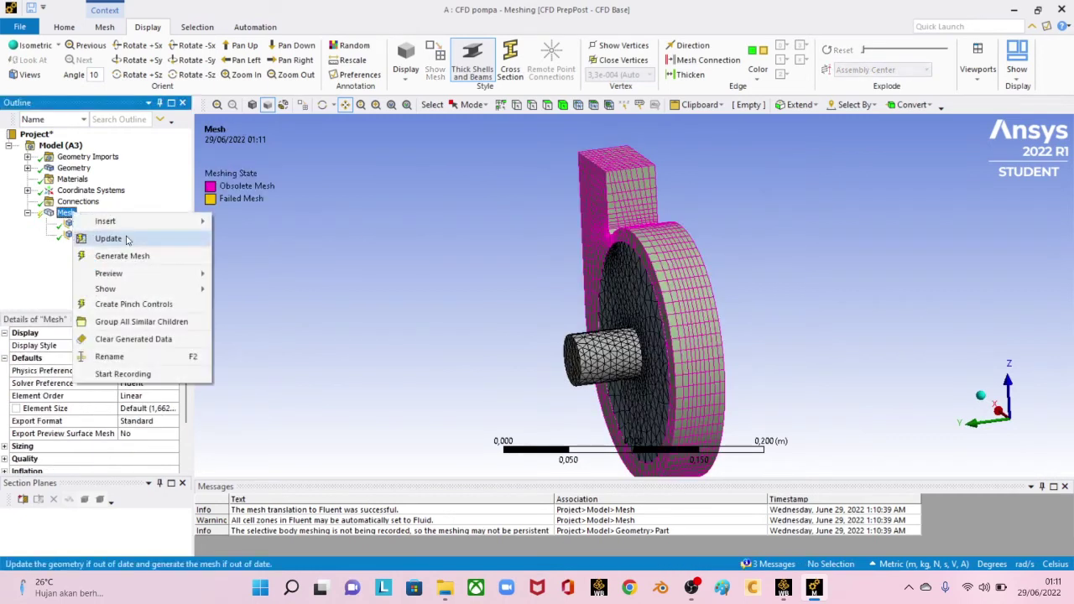
click(128, 239)
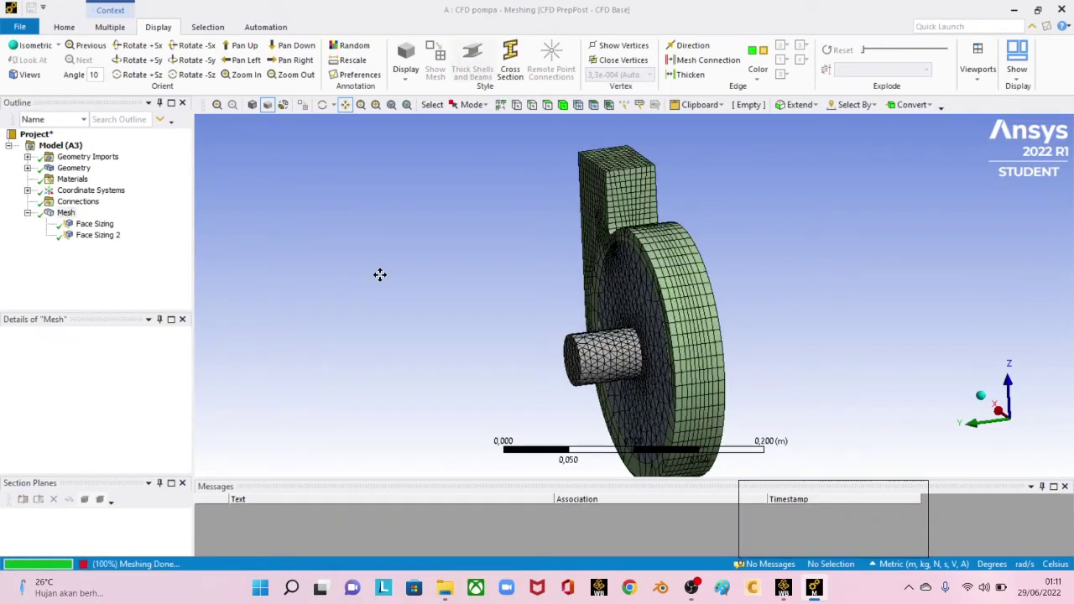
middle_drag(381, 274, 451, 372)
scroll(546, 344, up, 2)
scroll(495, 356, up, 4)
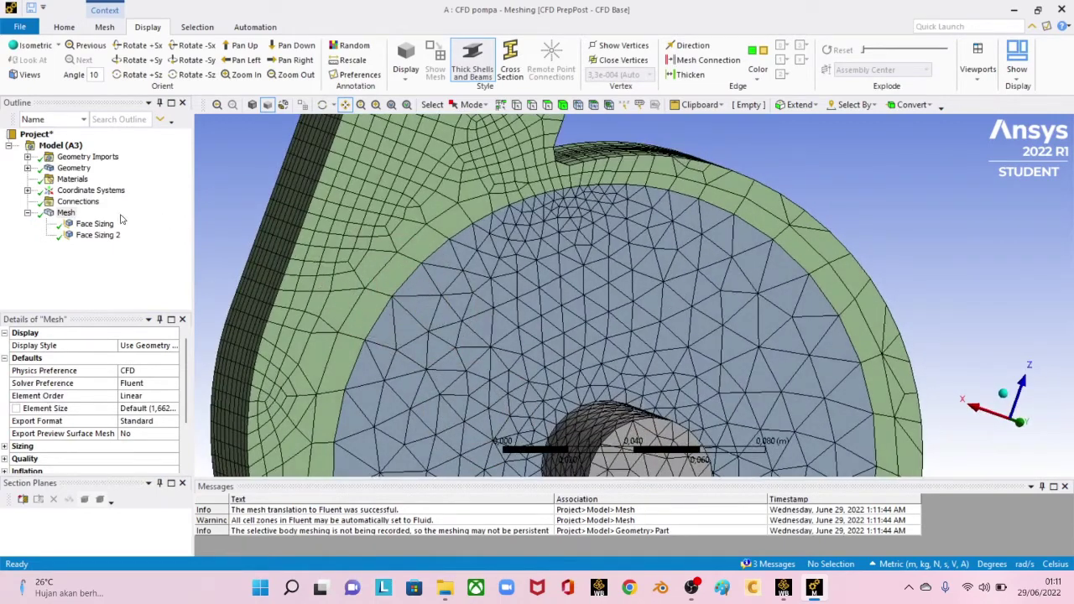
Step: Insert a new mesh sizing scoped to the four circular edges between impeller and volute on both sides
right_click(72, 217)
mouse_move(223, 223)
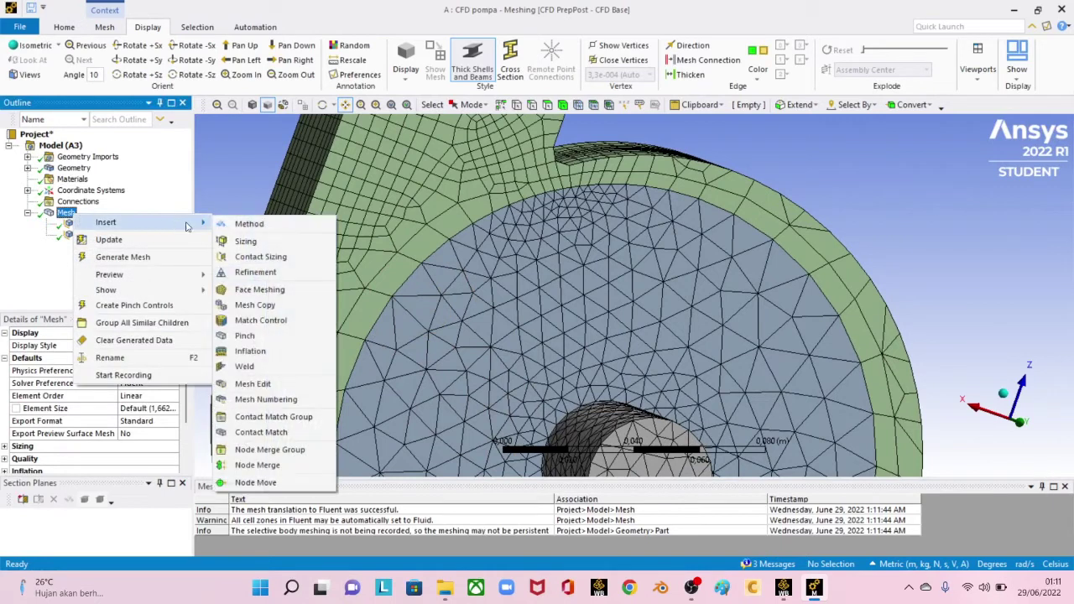
click(260, 241)
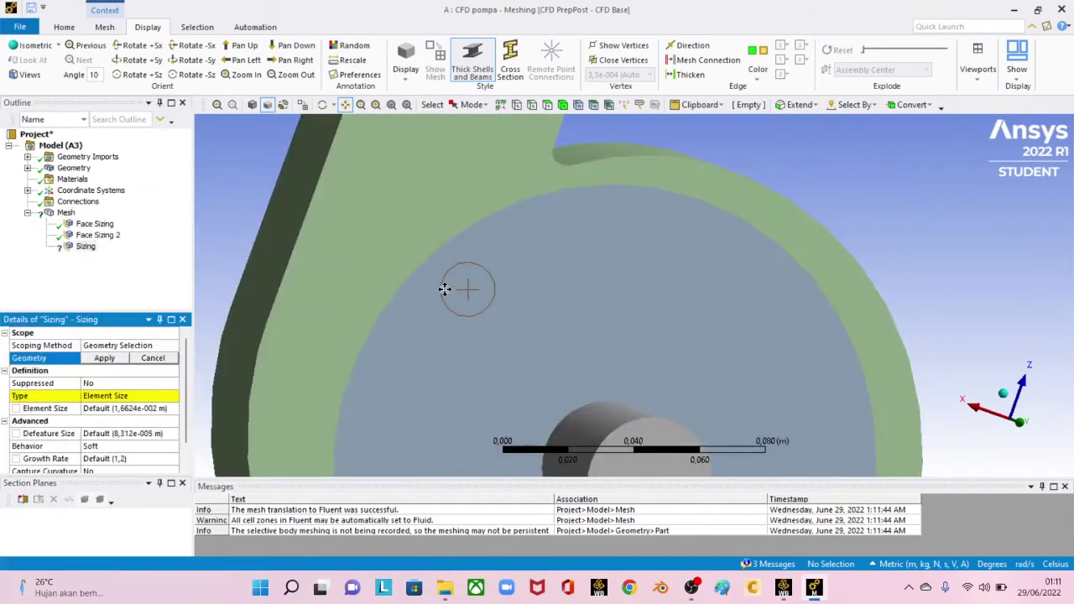
click(533, 105)
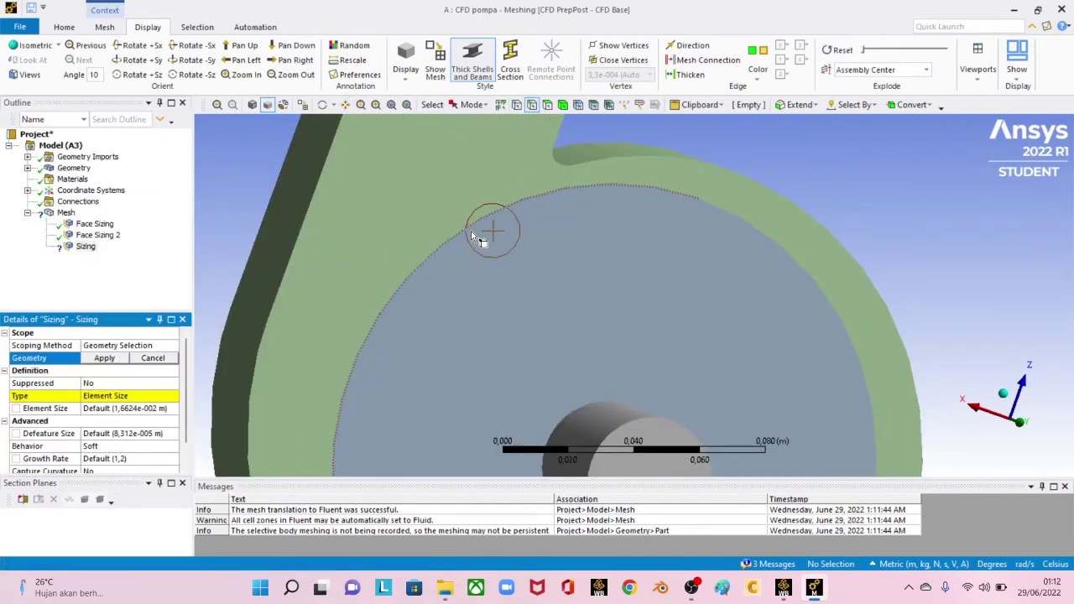
click(472, 234)
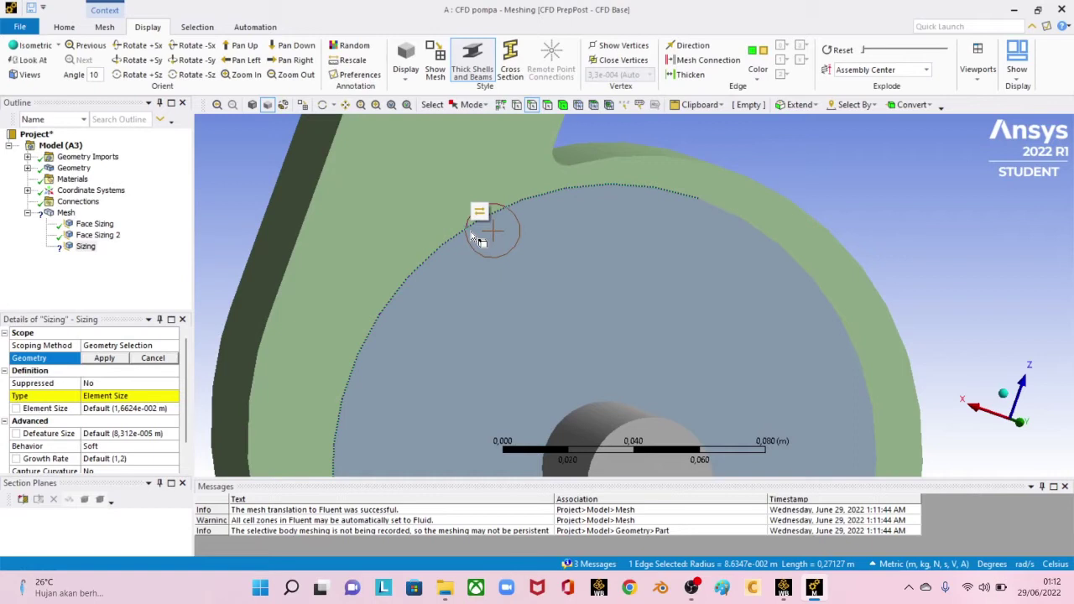
ctrl+click(753, 228)
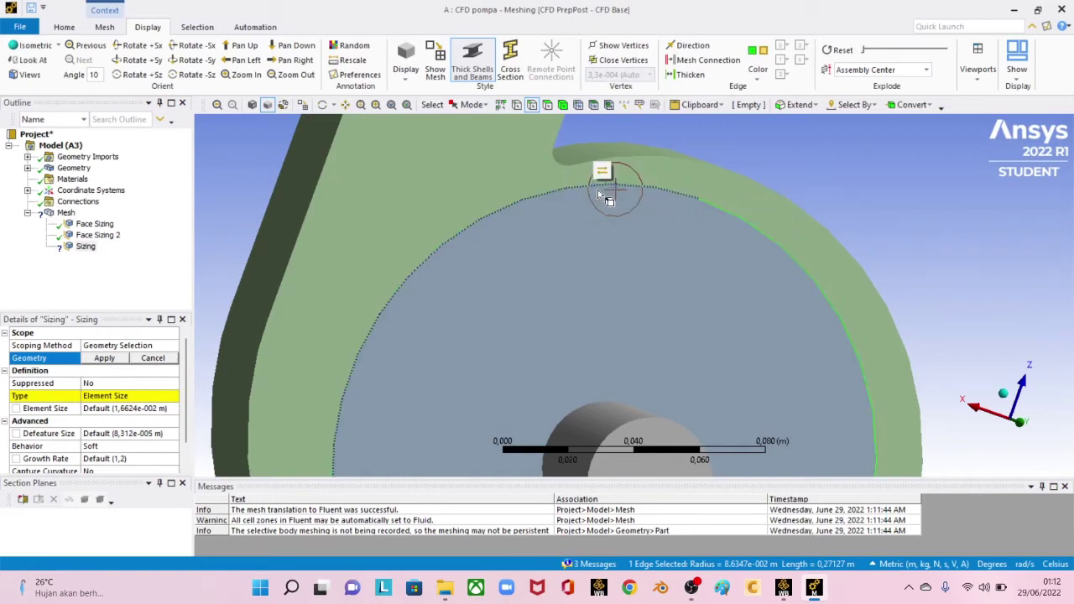
middle_drag(607, 192, 619, 228)
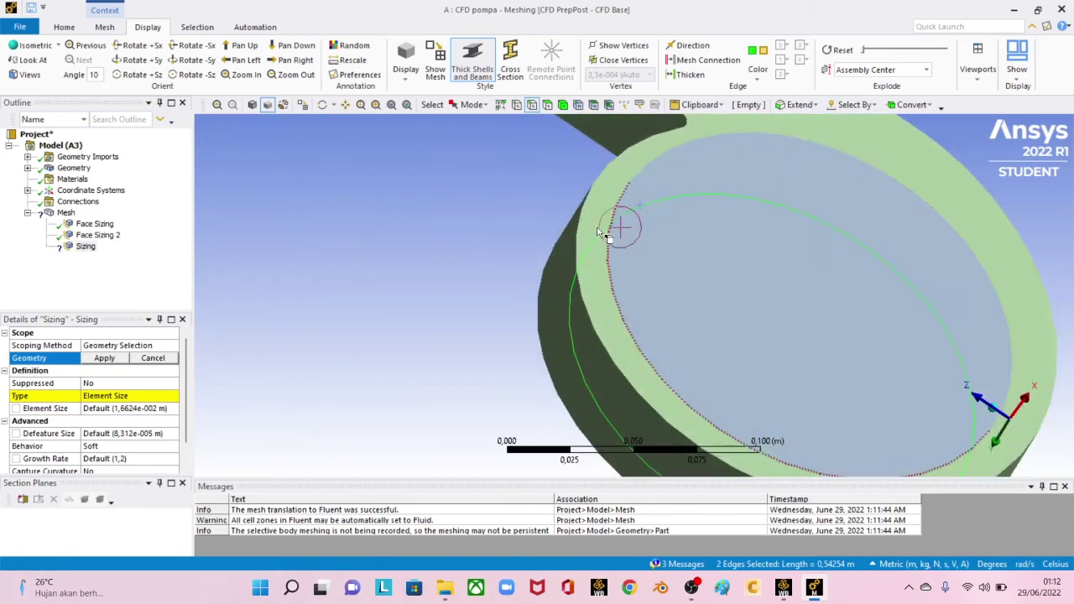
ctrl+click(611, 283)
ctrl+click(709, 147)
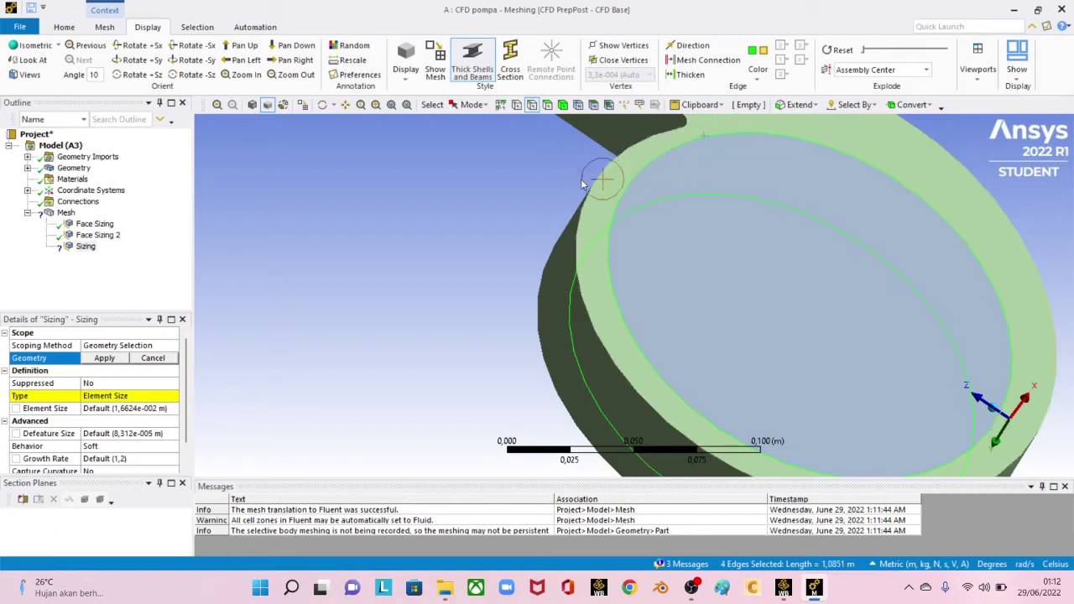
middle_drag(599, 170, 525, 242)
click(104, 359)
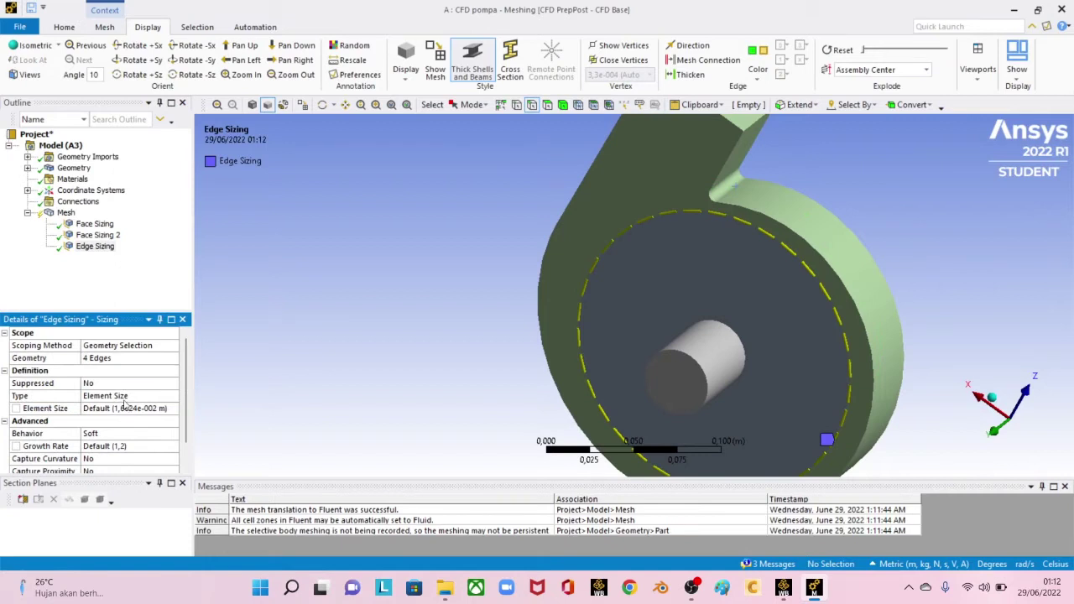
Step: Change the edge sizing's type to Number of Divisions and its behavior to Hard
click(117, 395)
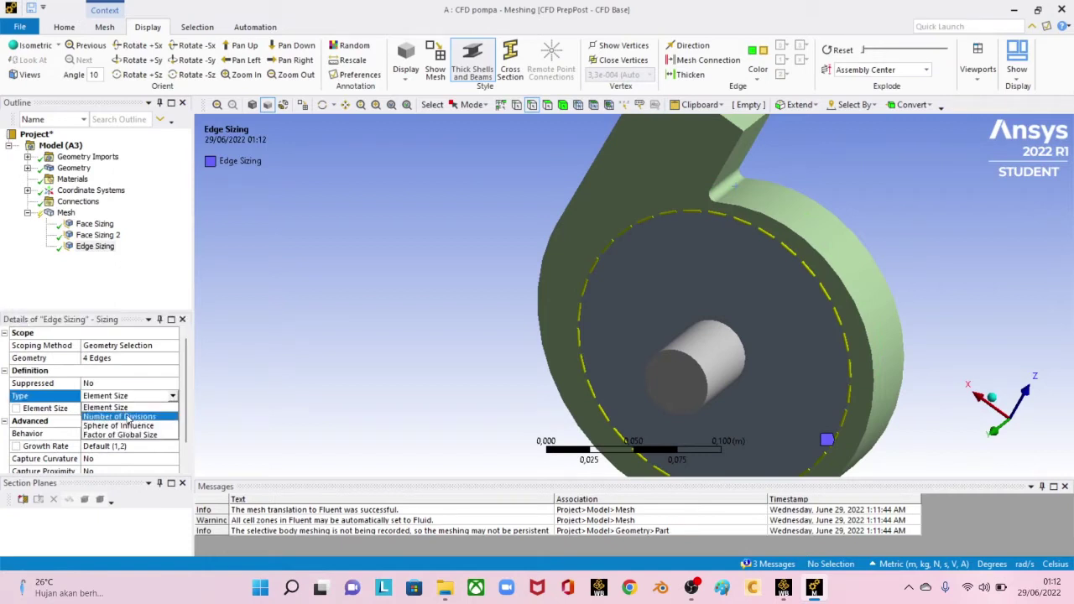
click(127, 417)
click(122, 409)
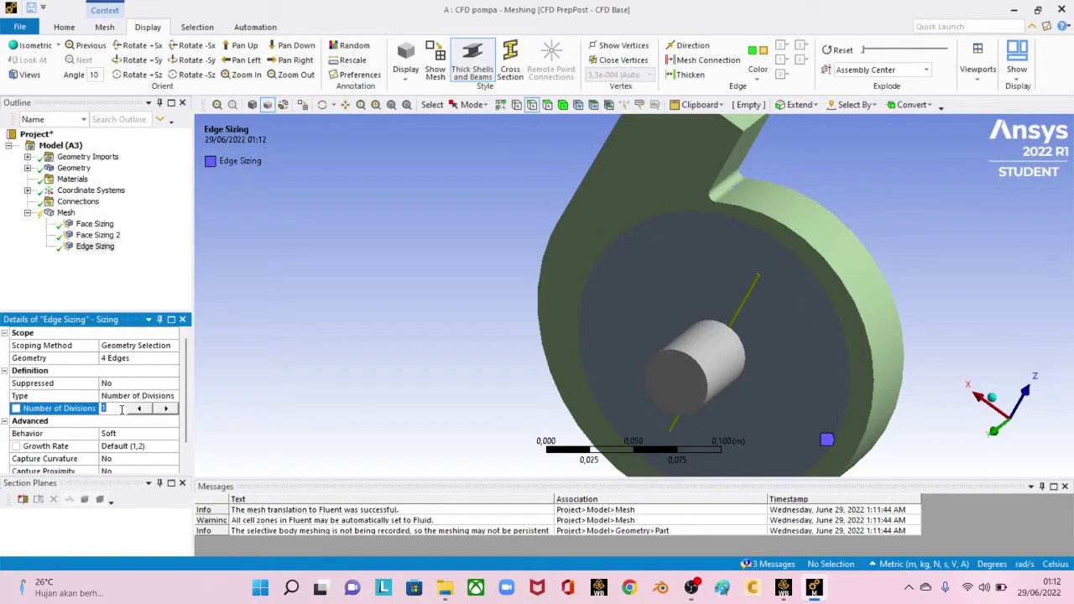
middle_drag(207, 383, 312, 317)
click(120, 434)
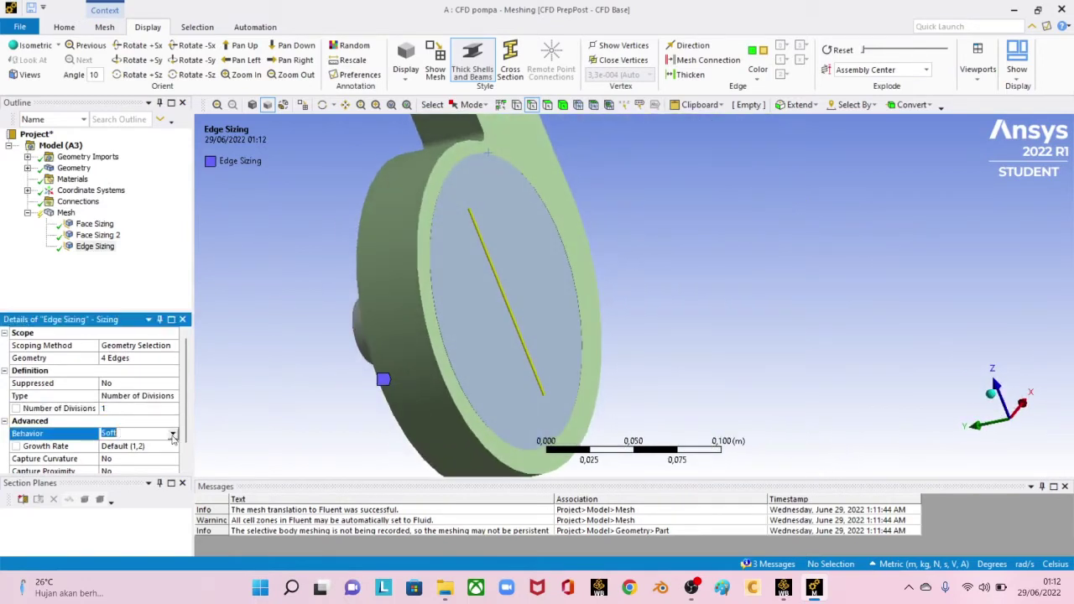
click(126, 434)
click(131, 457)
Step: Set the edge sizing's number of divisions to 100 and check the divisions along the circular edges
click(128, 408)
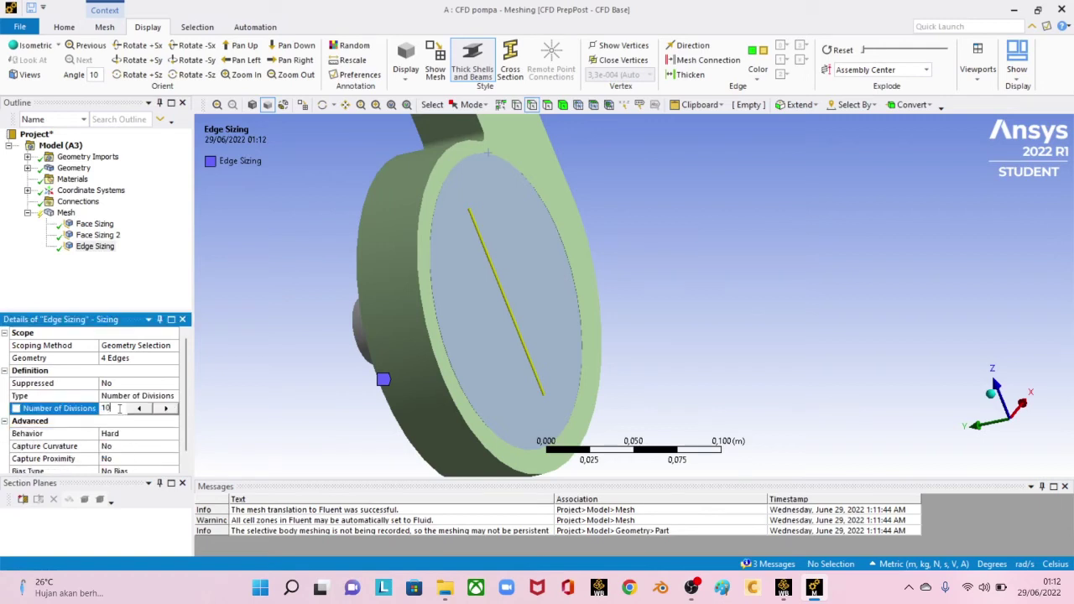
click(151, 275)
middle_drag(443, 302, 413, 309)
scroll(413, 309, up, 2)
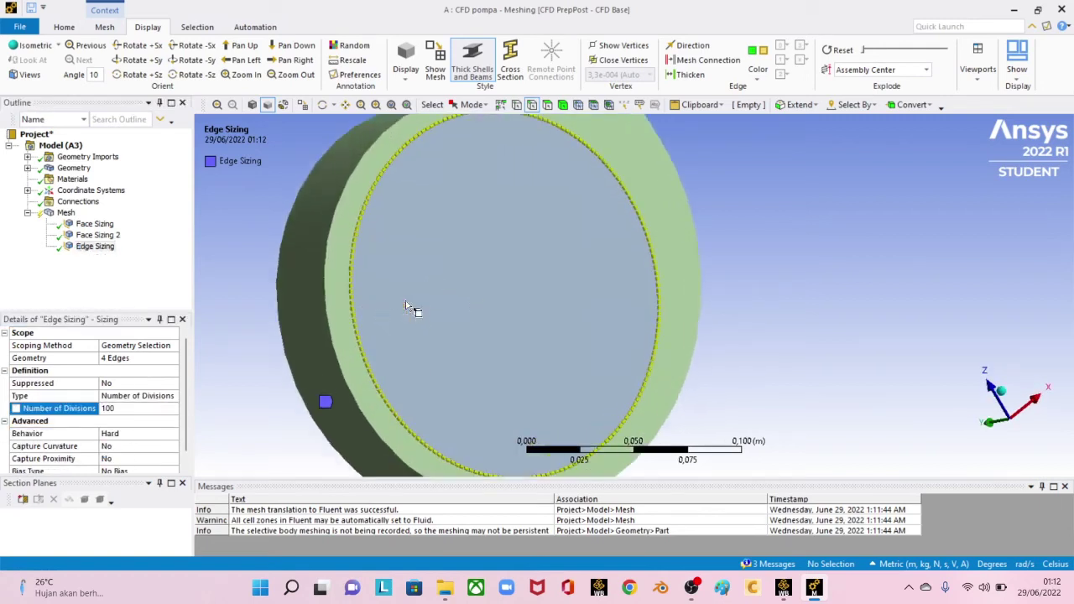
scroll(248, 278, down, 3)
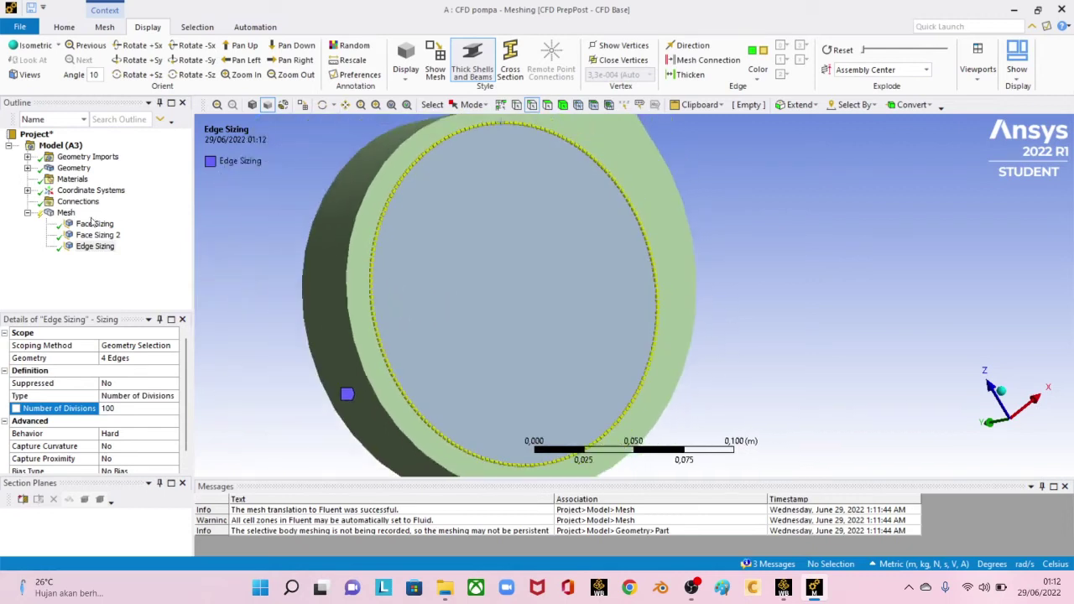
Step: Update the mesh with the edge sizing and inspect the elements around the impeller boundary on both sides
click(66, 214)
right_click(70, 215)
click(109, 240)
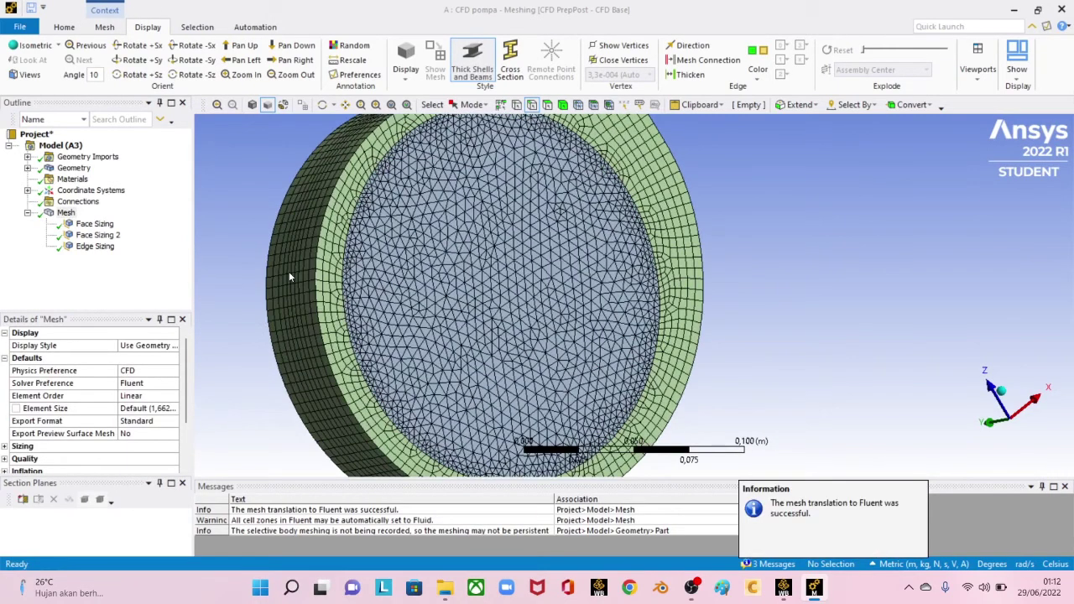
middle_drag(420, 298, 285, 286)
scroll(392, 288, up, 5)
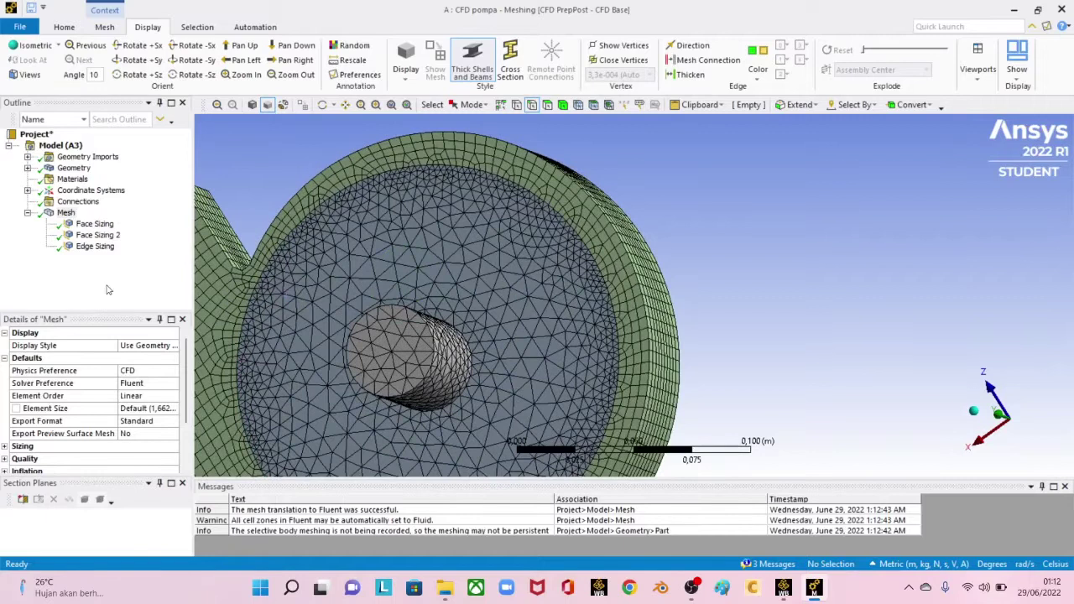
Step: Change the number of divisions for the circular edges between impeller and volute, update the mesh, and inspect the boundary elements
click(95, 246)
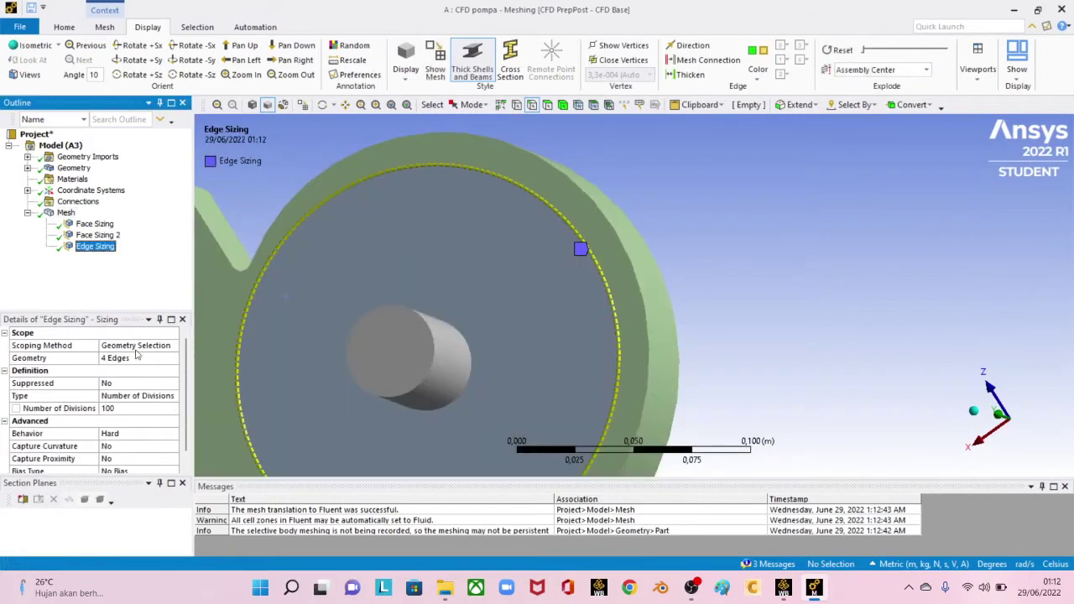
click(116, 408)
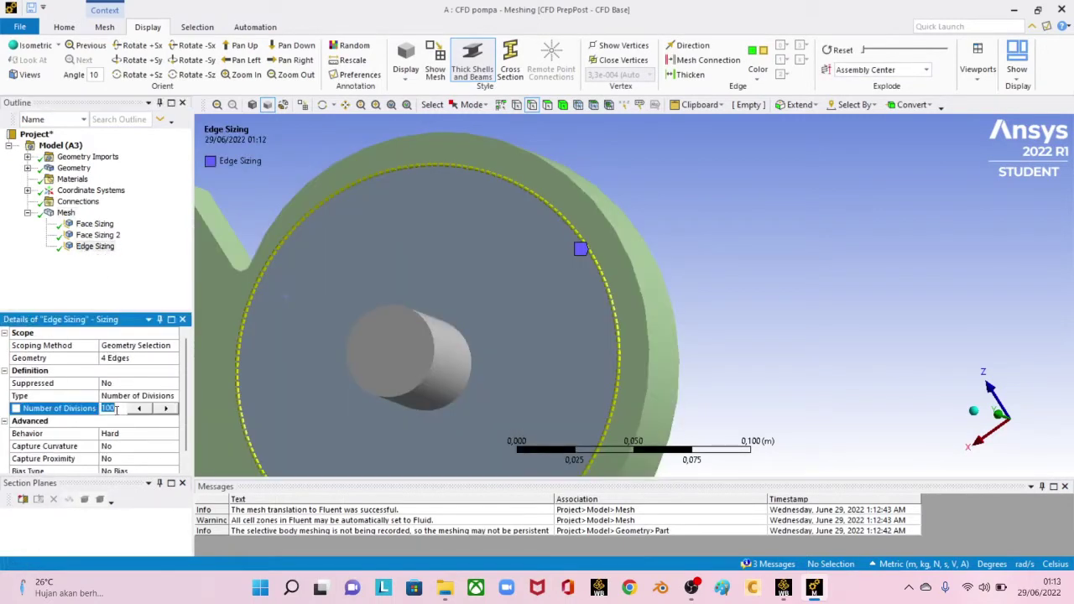
right_click(74, 213)
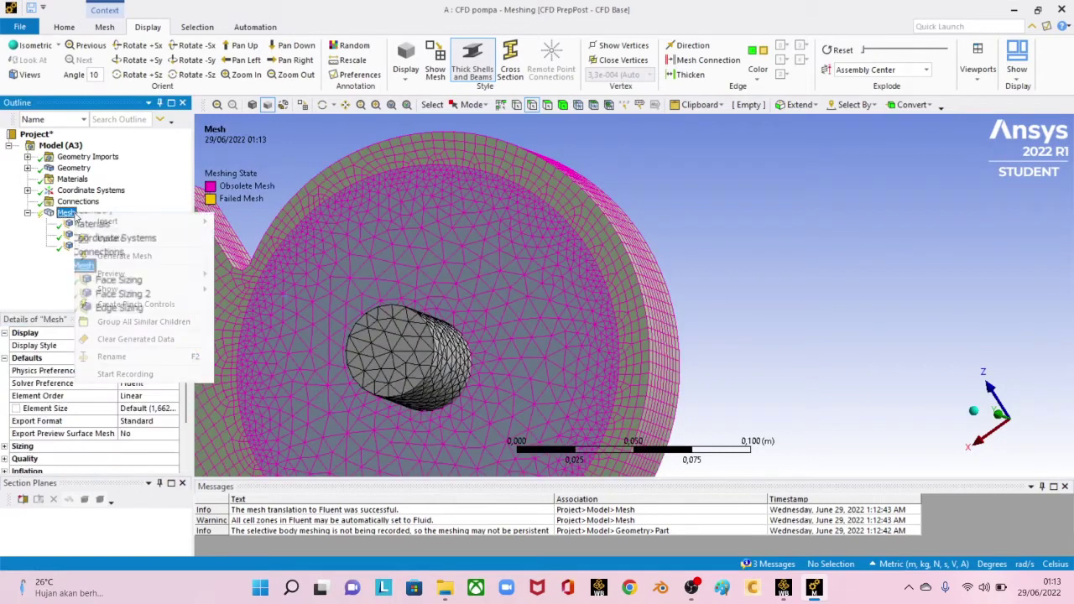
click(111, 239)
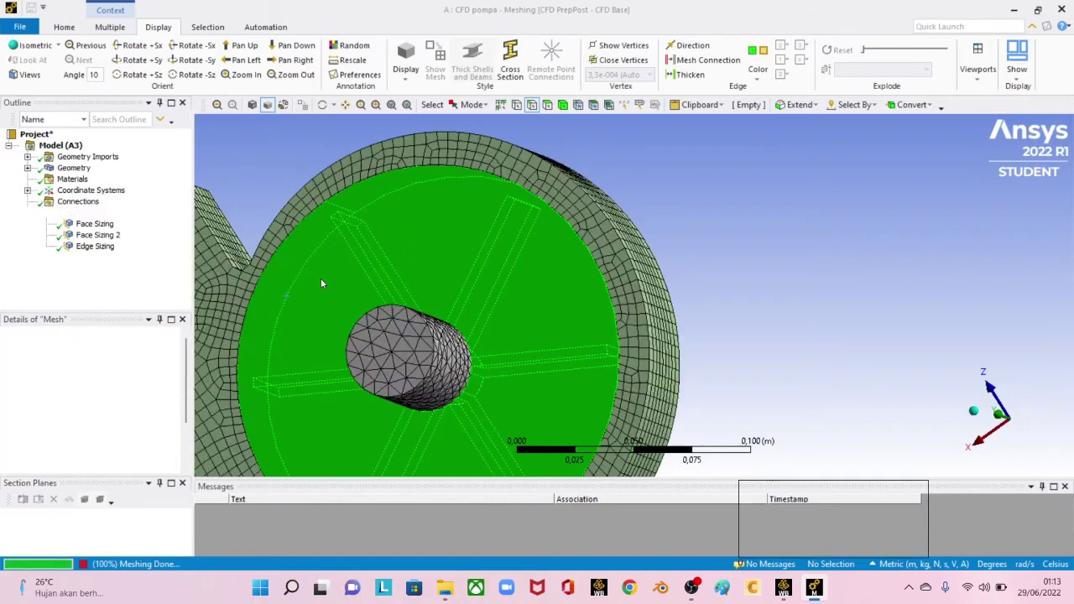
middle_drag(528, 265, 575, 250)
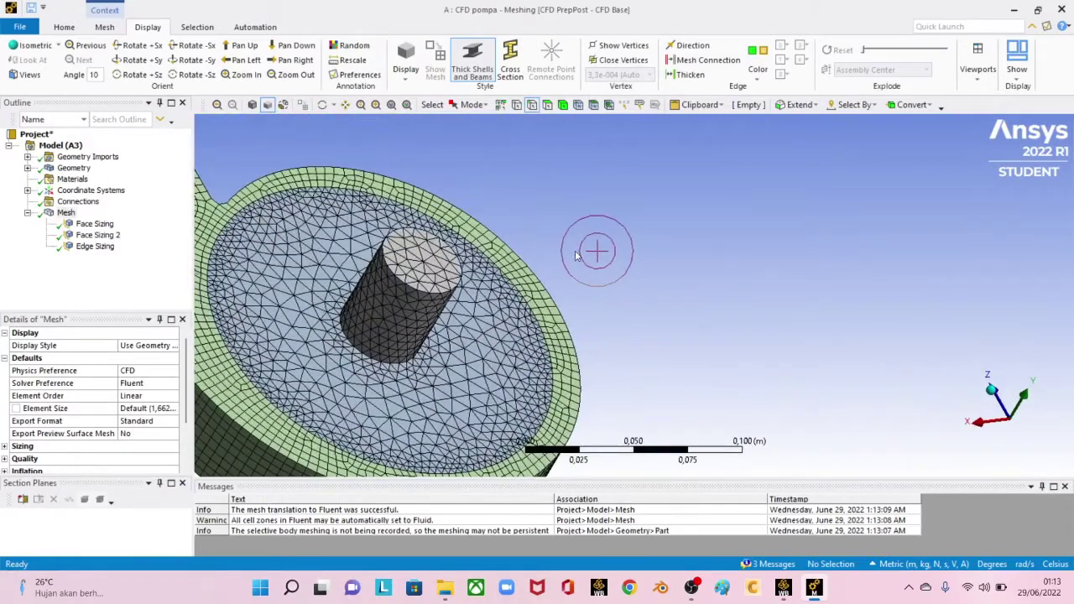
middle_drag(472, 298, 521, 314)
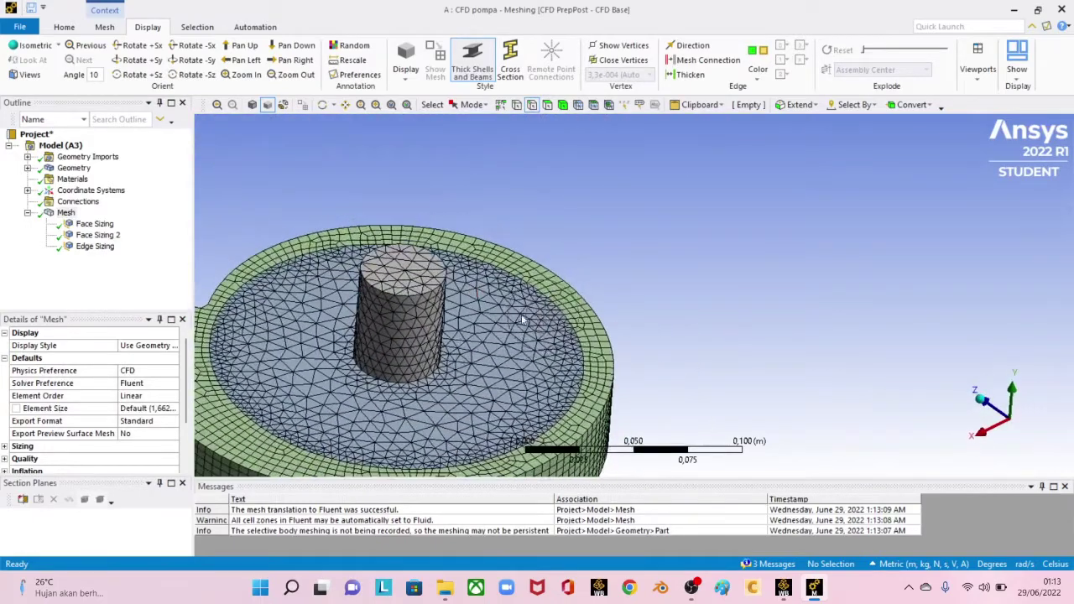
click(471, 403)
click(764, 352)
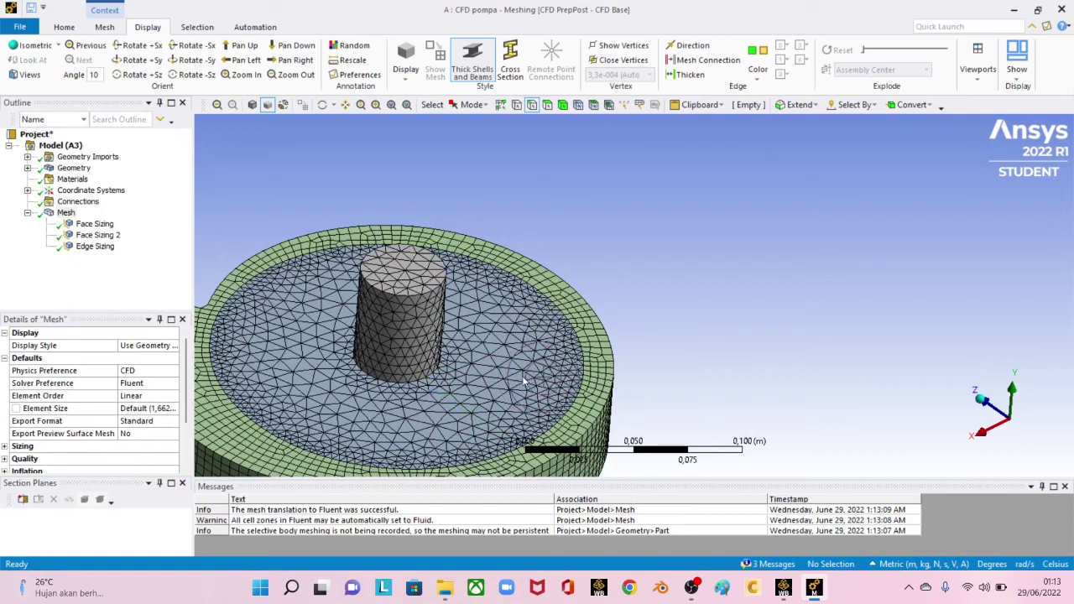
Step: Review which faces the two existing face sizings cover and compare them with the current mesh
click(84, 227)
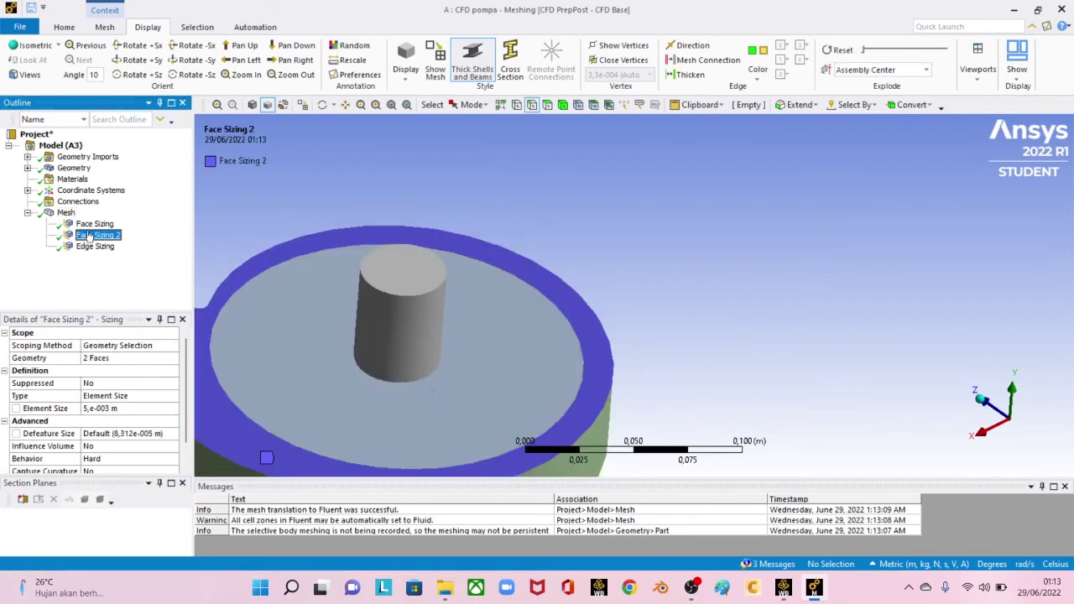
middle_drag(417, 344, 663, 302)
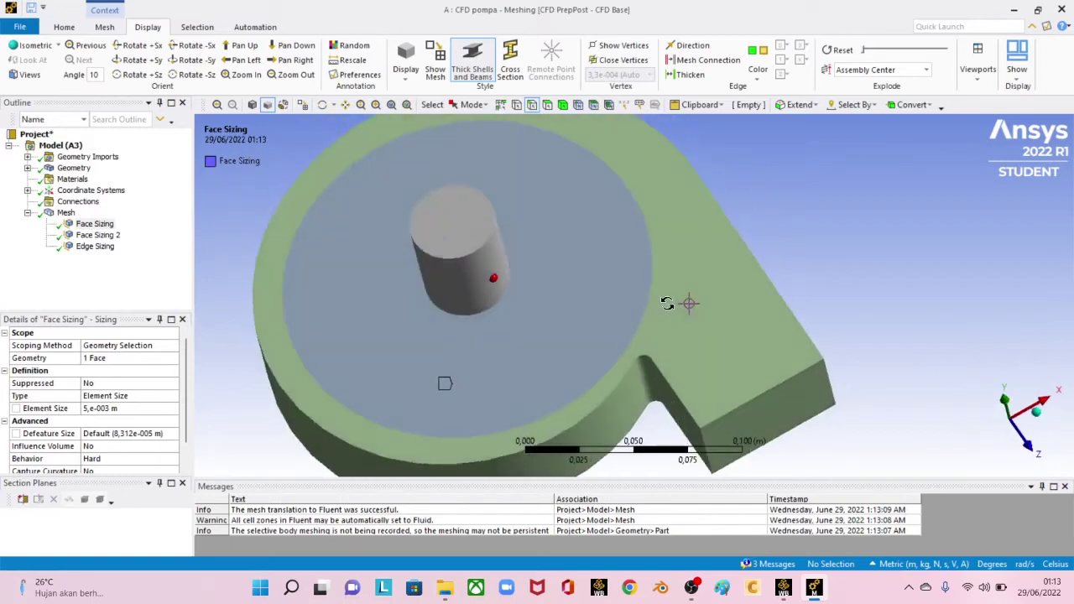
click(96, 225)
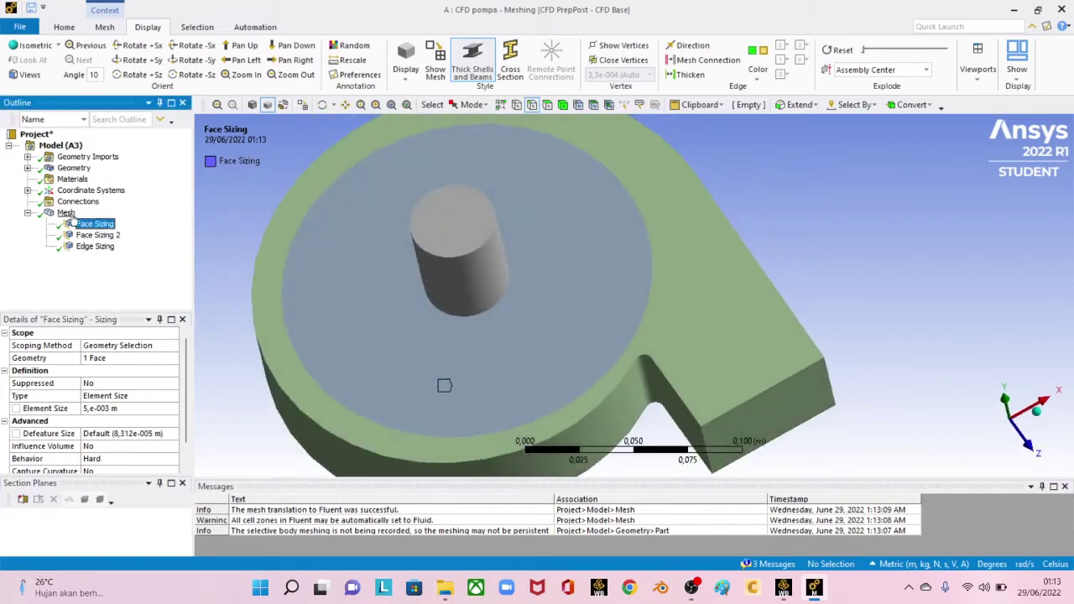
click(66, 214)
middle_drag(382, 267, 391, 260)
Step: Insert a new mesh sizing scoped to the four circular edges at both ends of the central cylinder
right_click(68, 216)
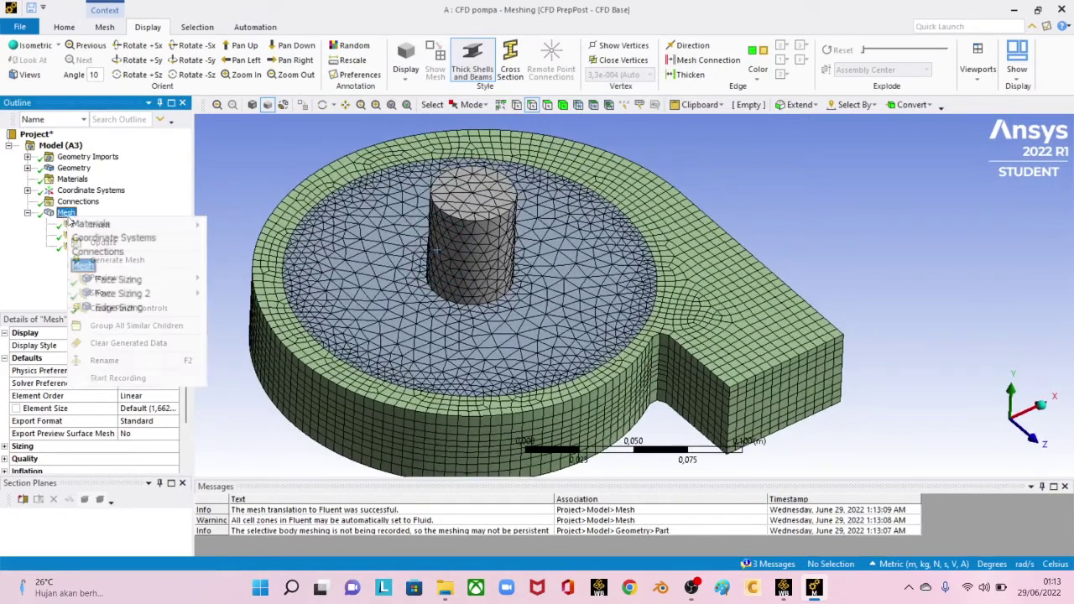
mouse_move(143, 225)
click(241, 246)
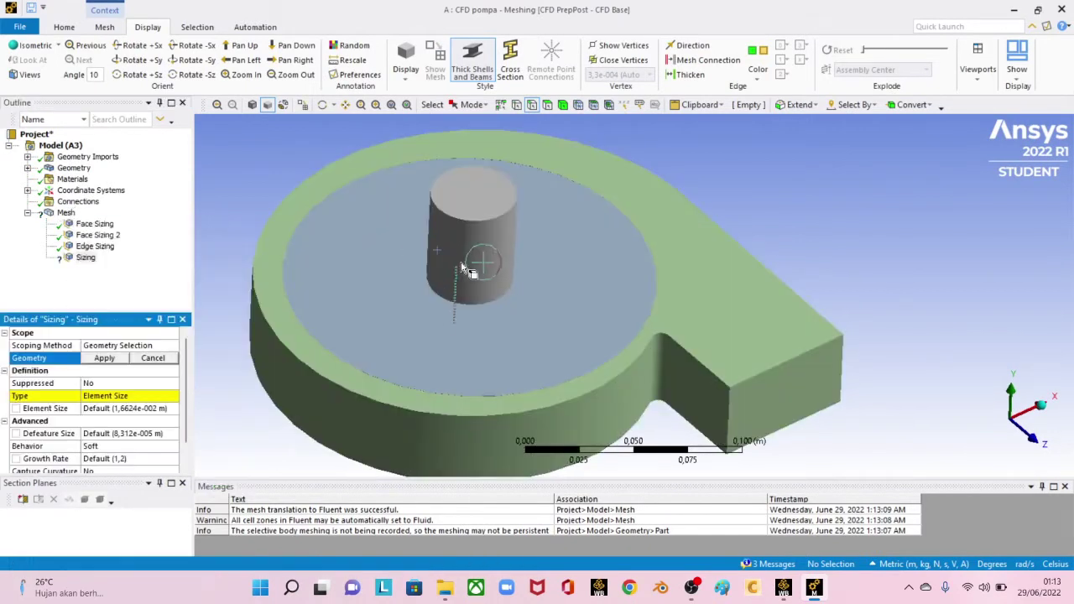
click(476, 220)
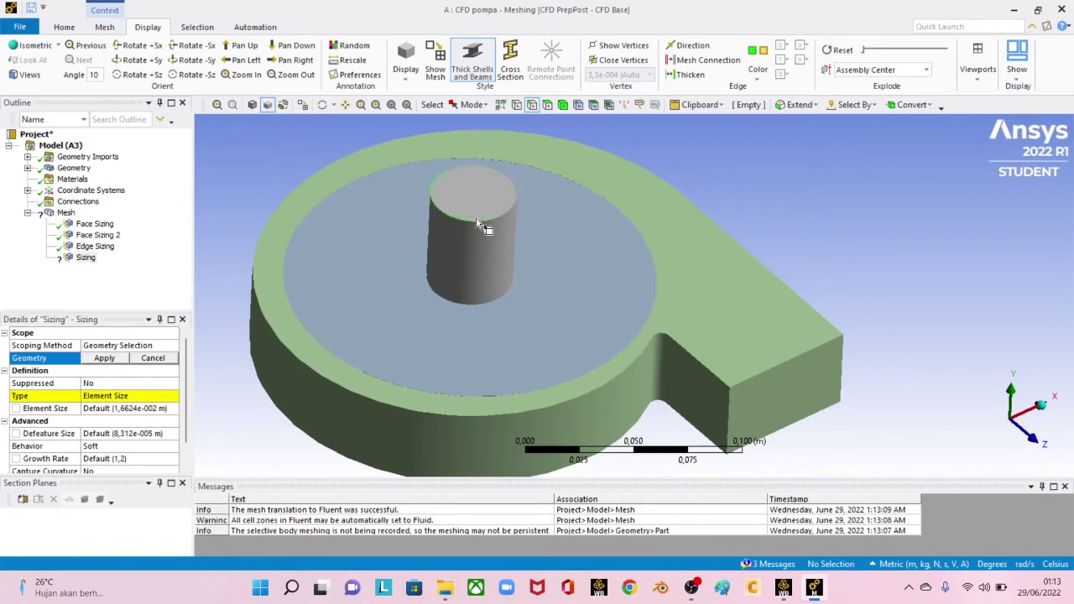
ctrl+click(532, 197)
ctrl+click(473, 303)
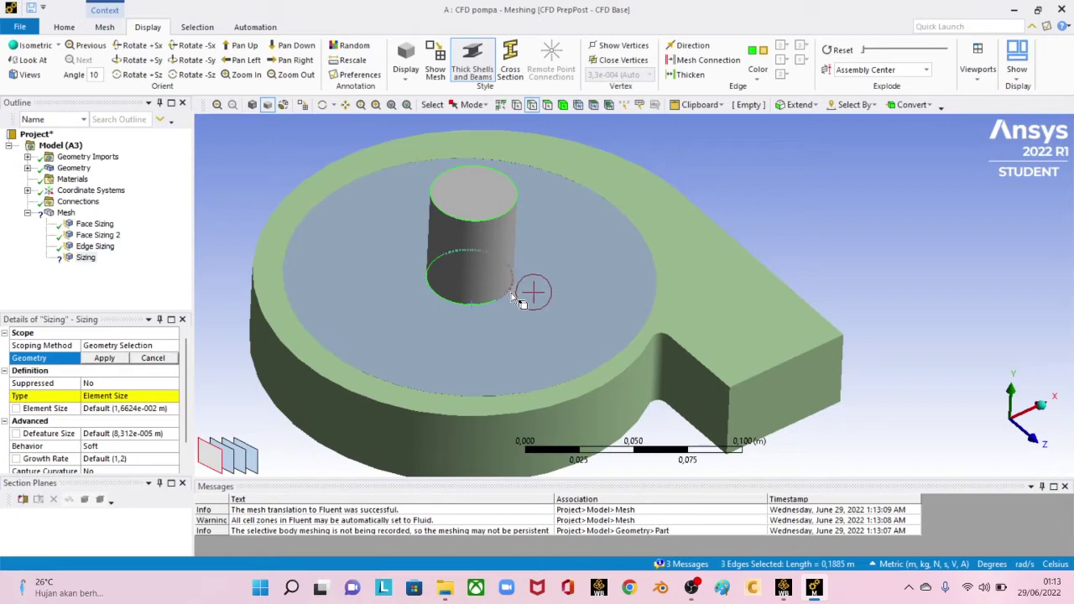
ctrl+click(511, 293)
click(104, 359)
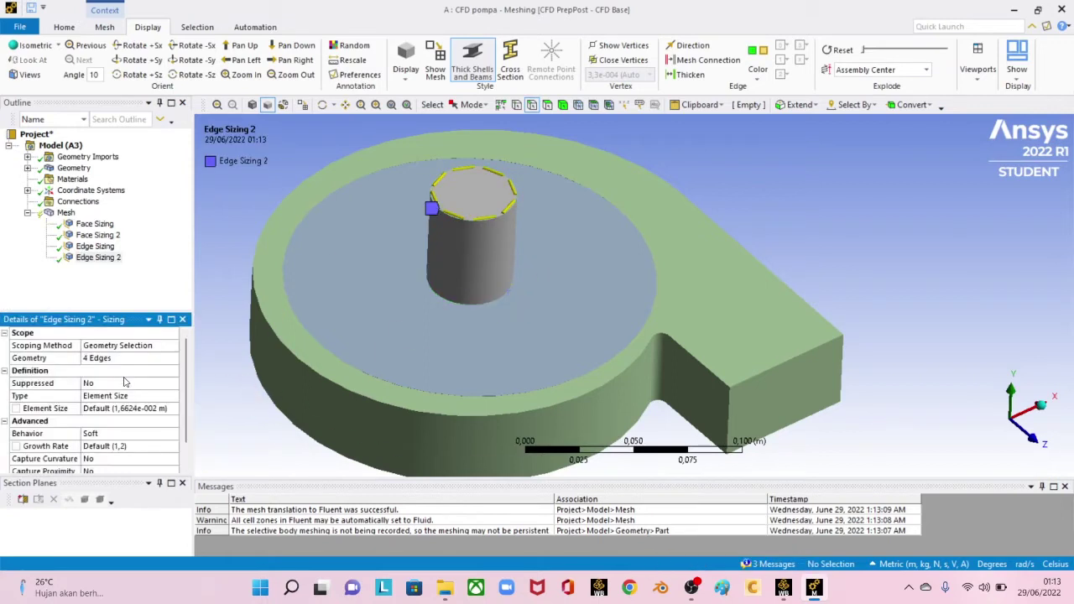
Step: Change the cylinder edge sizing's type to Number of Divisions and its behavior to Hard
click(126, 395)
click(173, 396)
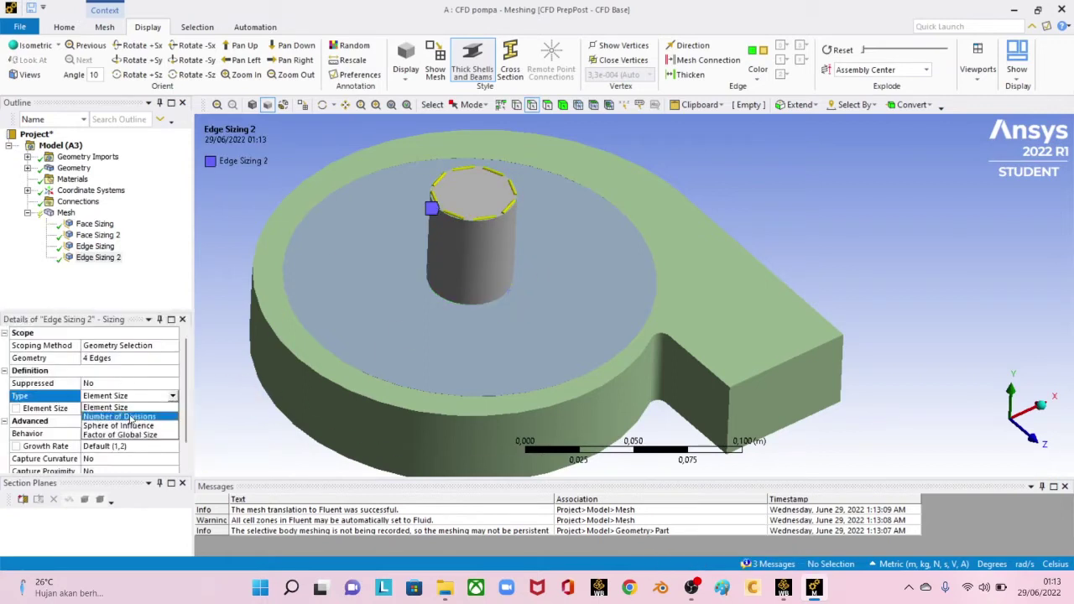
click(122, 416)
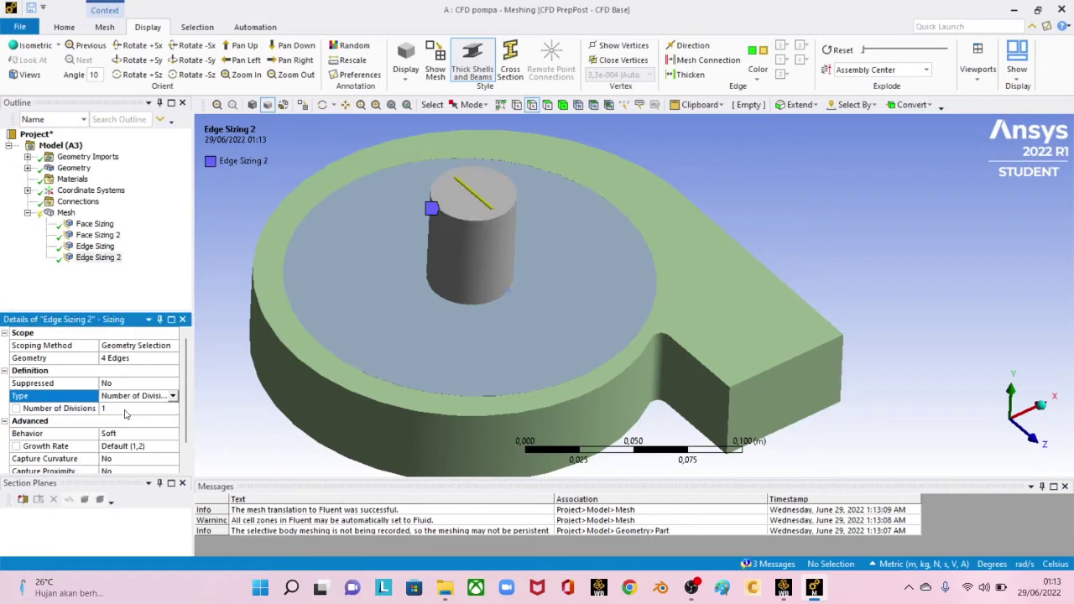
click(132, 434)
click(172, 436)
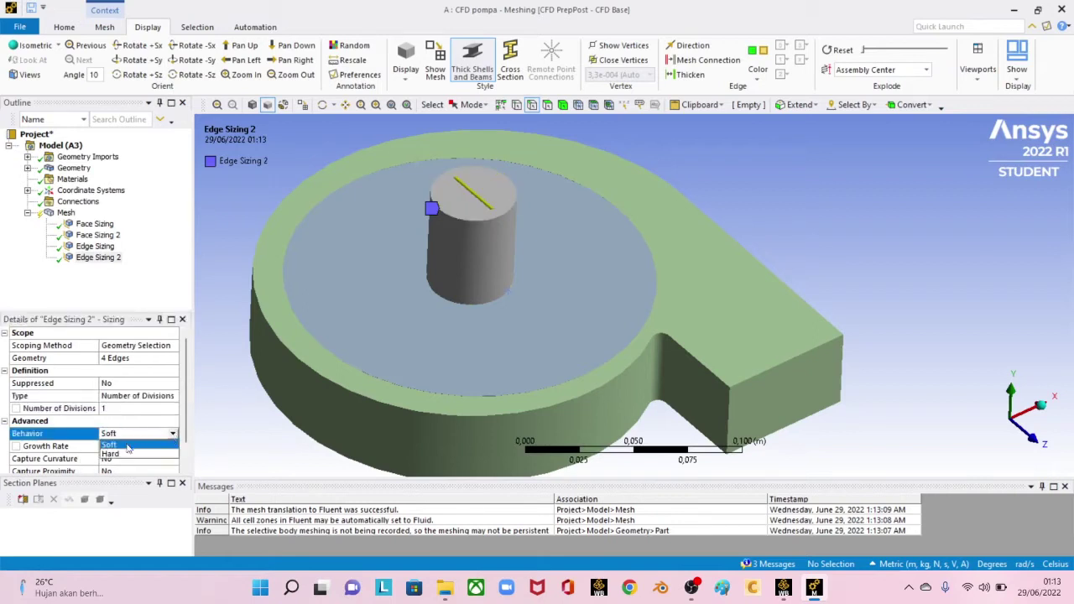
click(130, 455)
Step: Set the cylinder edge sizing's number of divisions to 30, update the mesh, and inspect the cylinder's elements
click(111, 408)
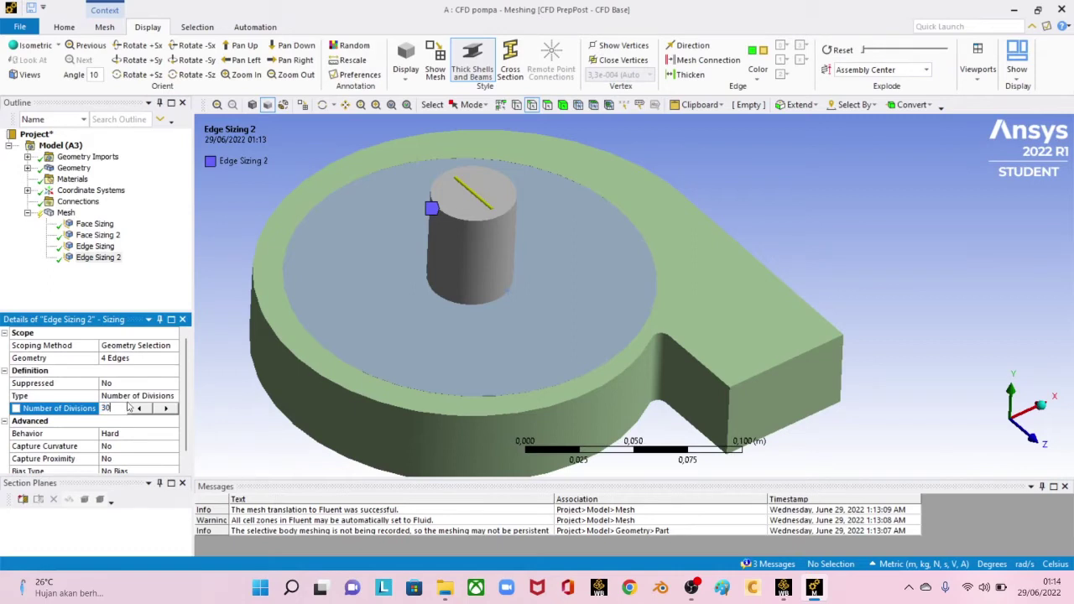
click(134, 291)
right_click(74, 212)
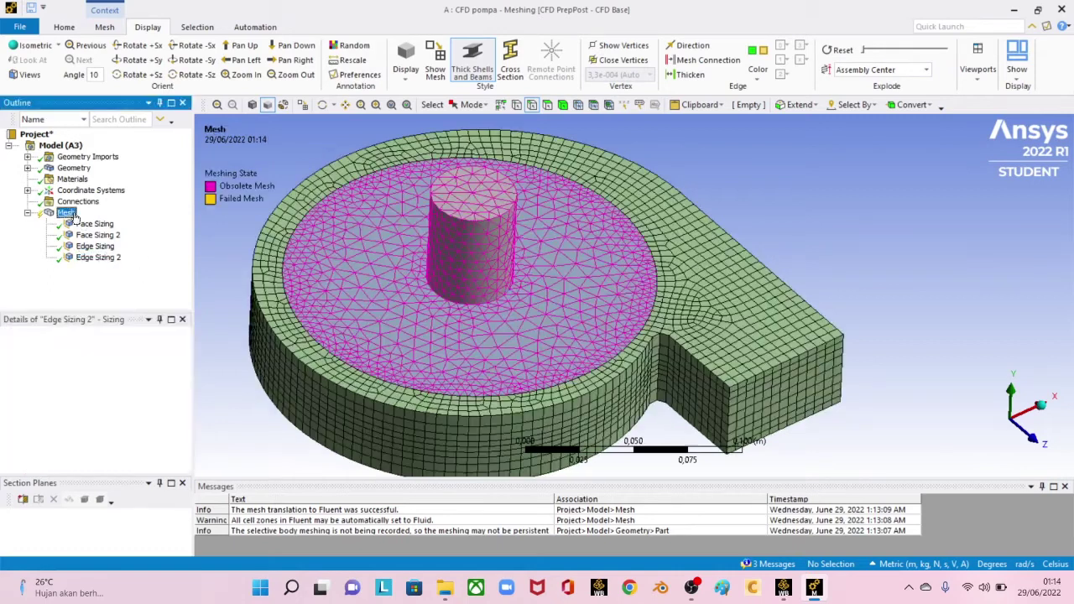
click(117, 241)
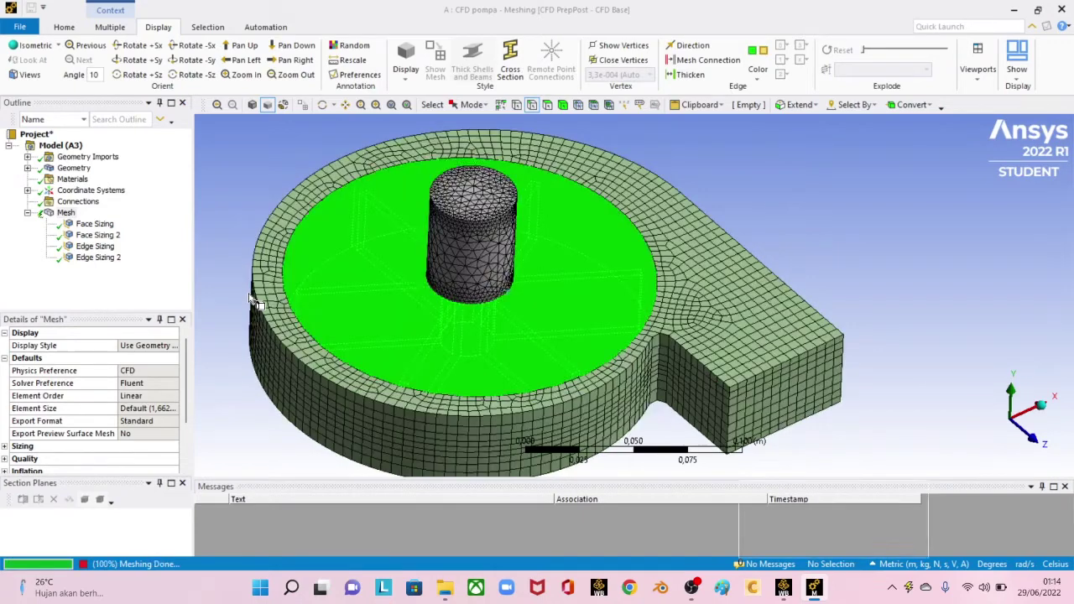
middle_drag(319, 307, 319, 277)
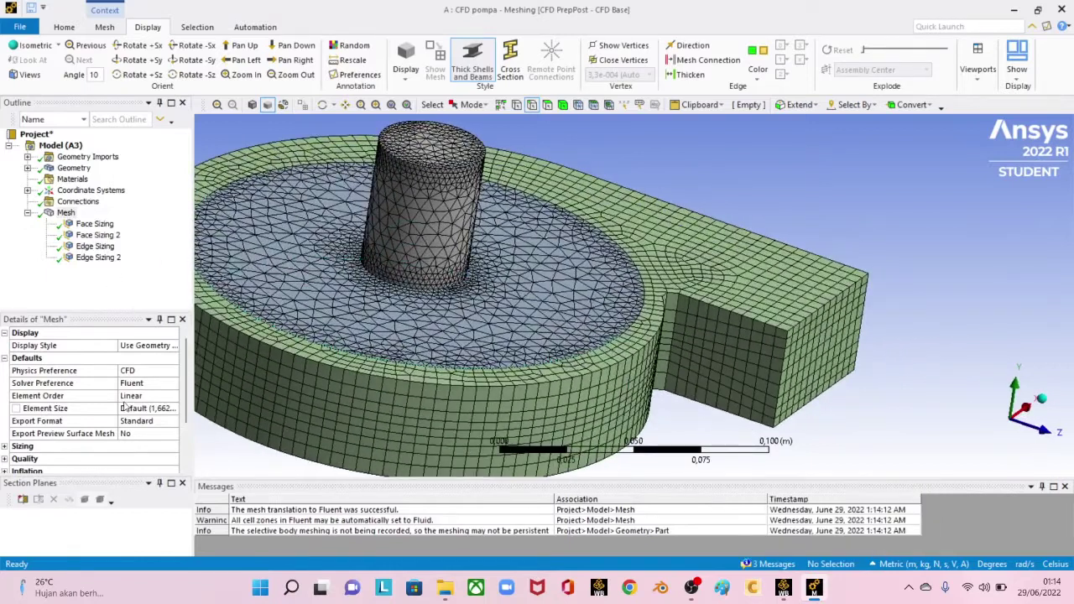
Step: Set the number of divisions of the cylinder's edge sizing to 15
click(97, 258)
click(120, 409)
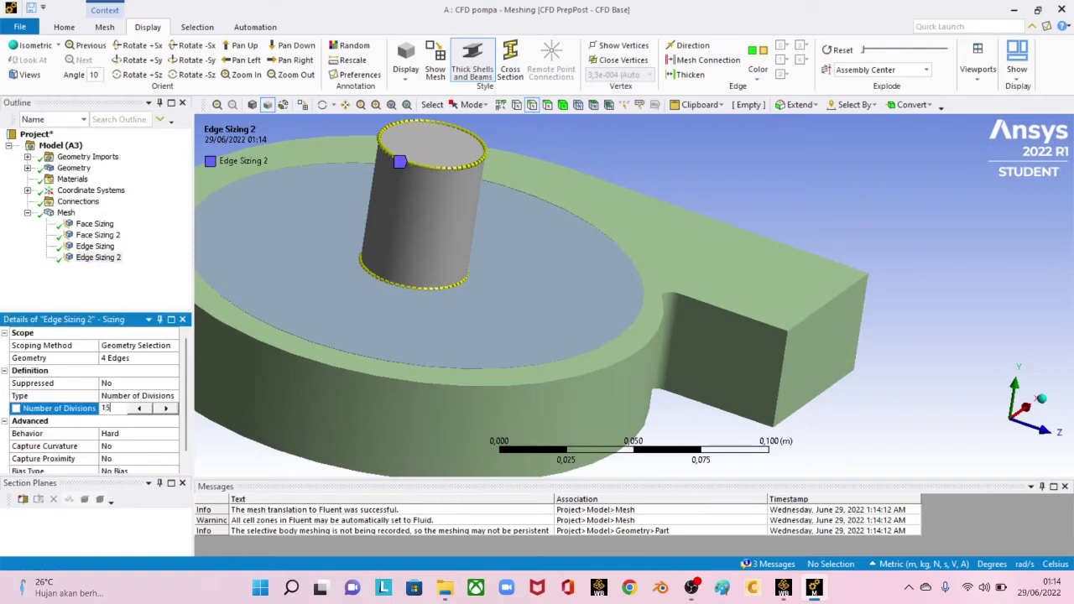
click(118, 289)
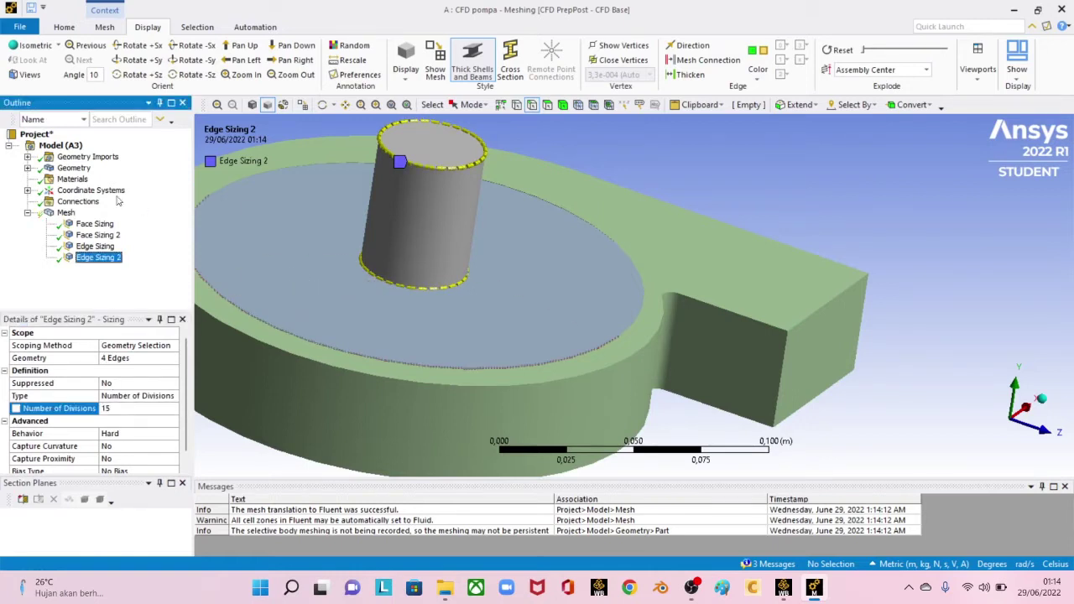
right_click(68, 213)
mouse_move(102, 217)
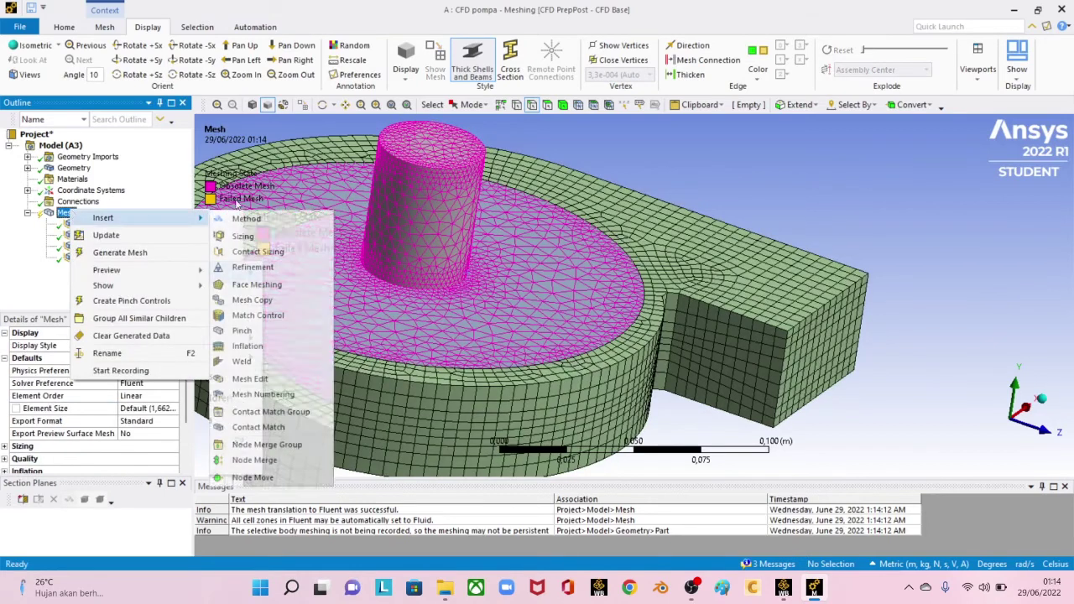
click(777, 171)
click(561, 162)
Step: Insert a new mesh sizing scoped to the central cylinder's side face and its flat end face
right_click(69, 213)
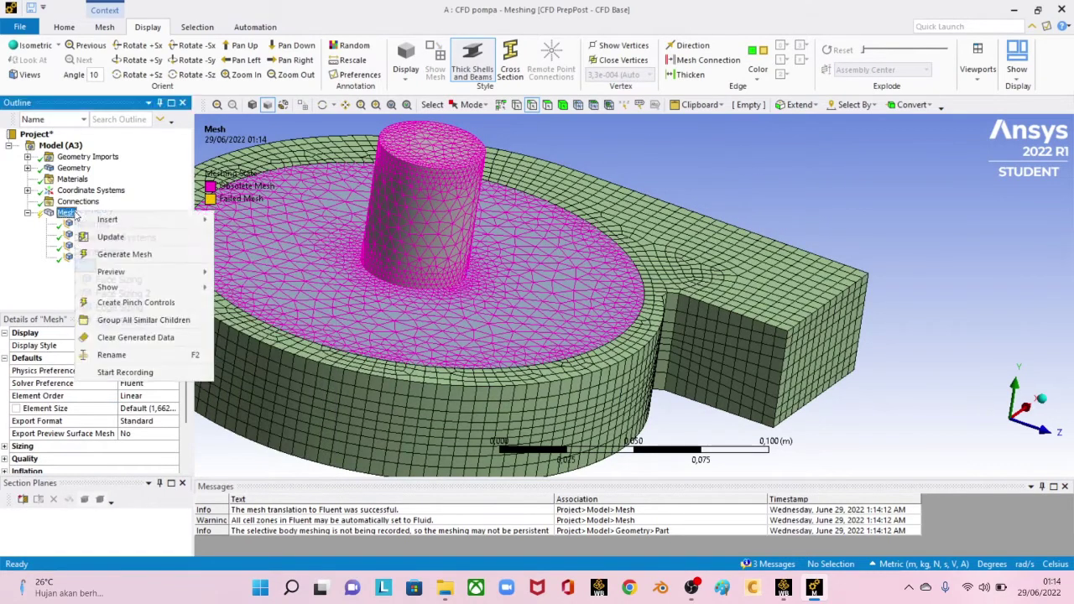
click(245, 240)
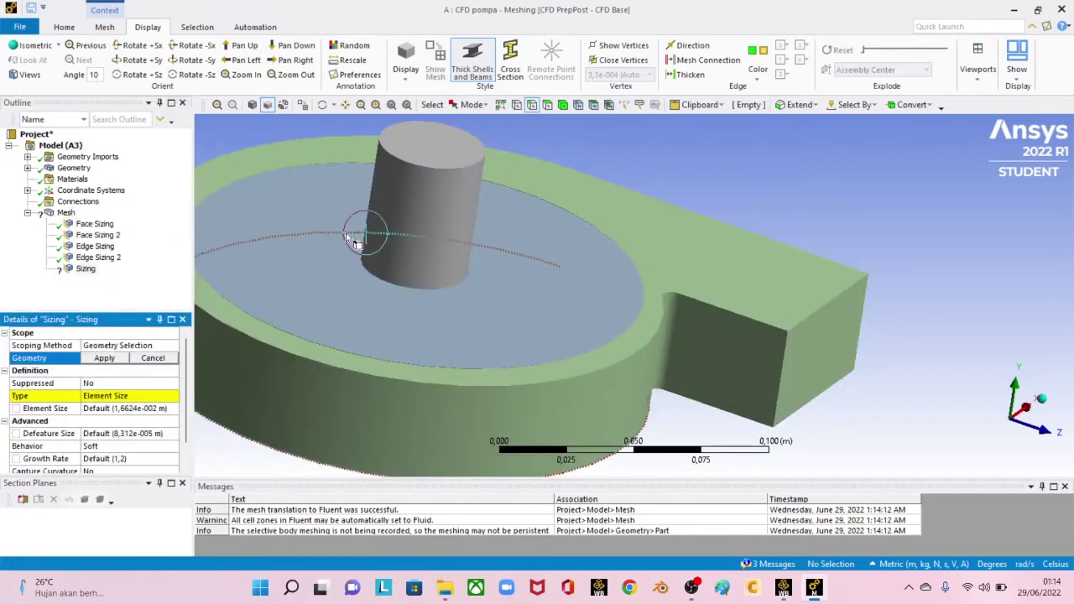
click(407, 235)
ctrl+click(431, 145)
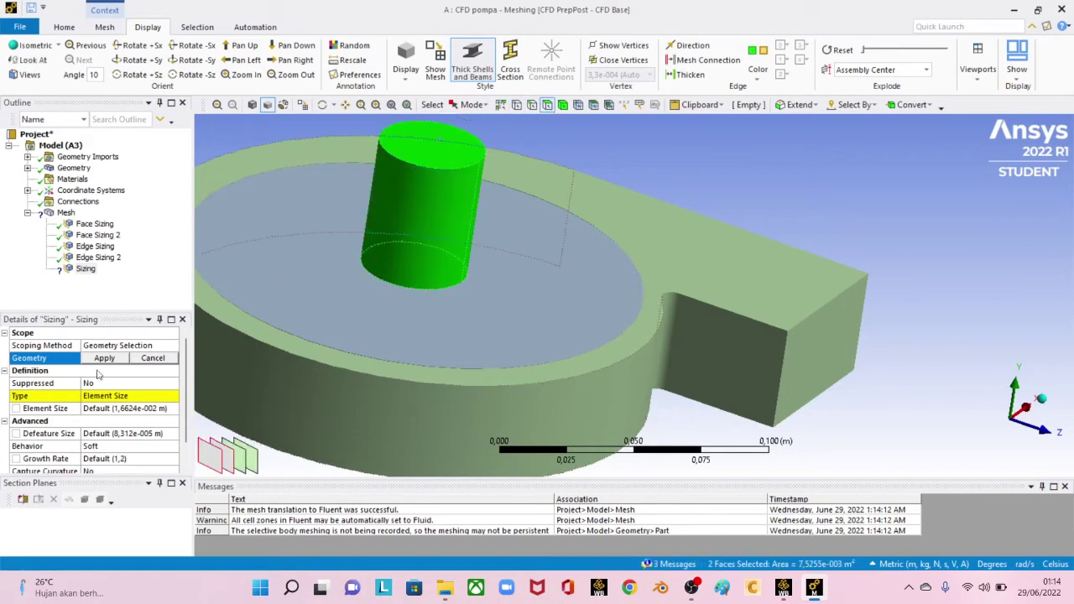
click(104, 359)
Step: Set the cylinder face sizing's behavior to Hard and its element size to 0.003 m
click(106, 447)
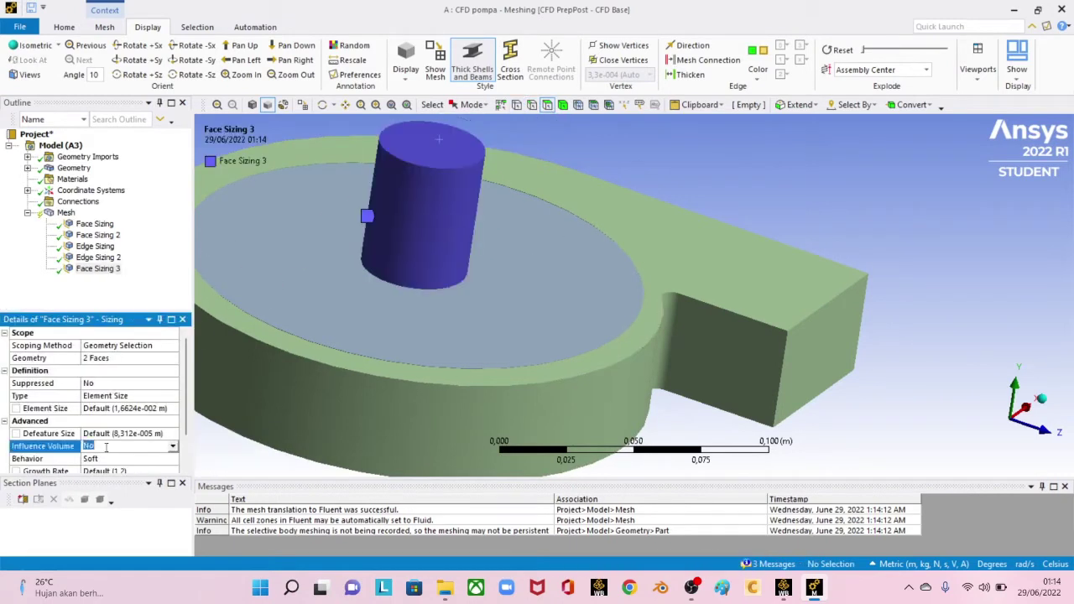
click(173, 447)
click(101, 433)
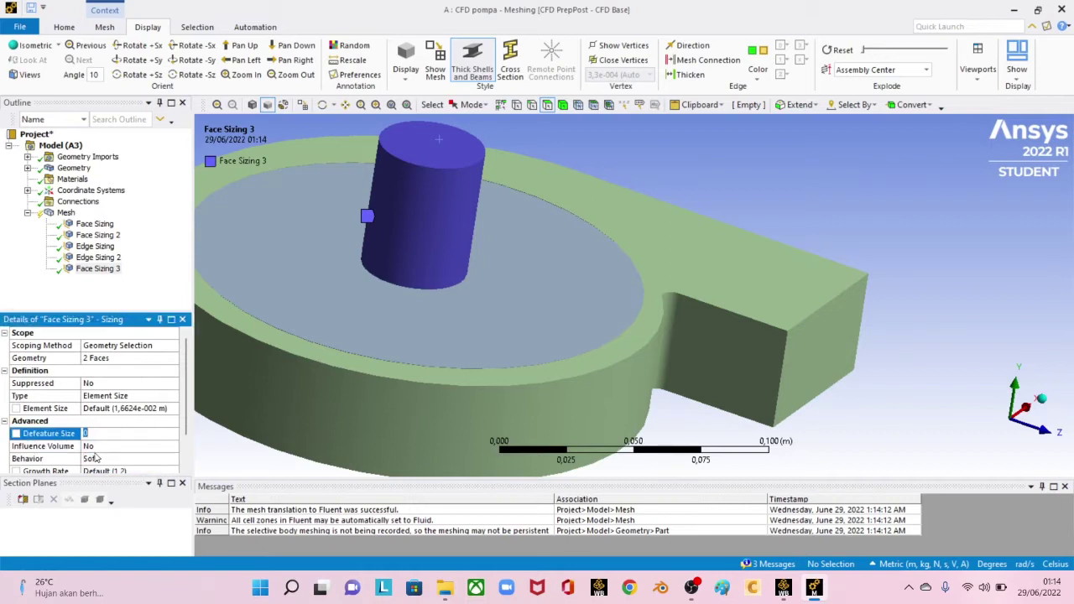
click(95, 458)
click(172, 459)
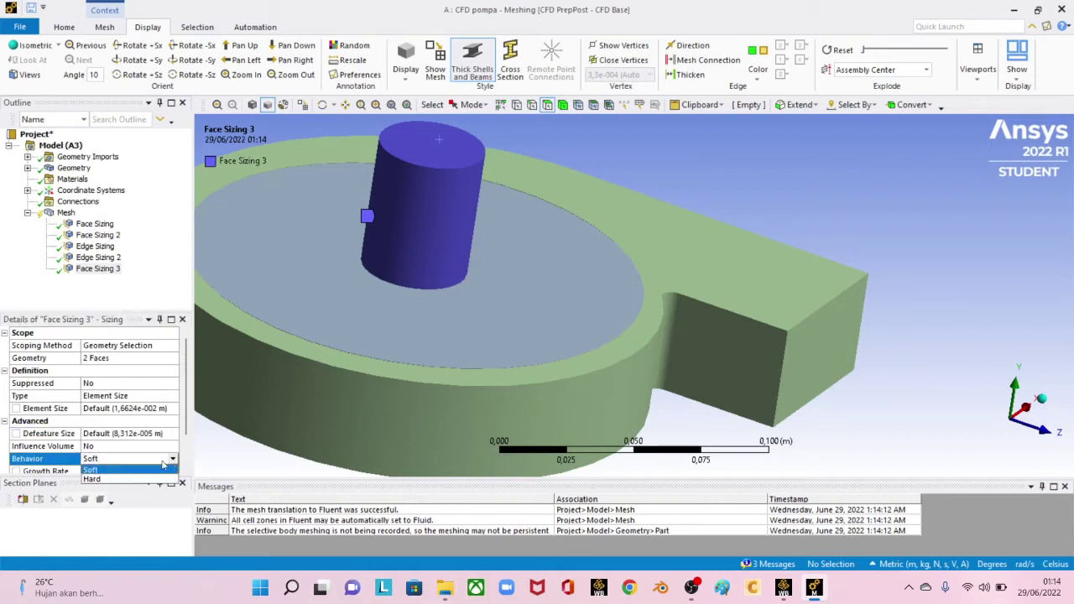
click(111, 471)
click(132, 409)
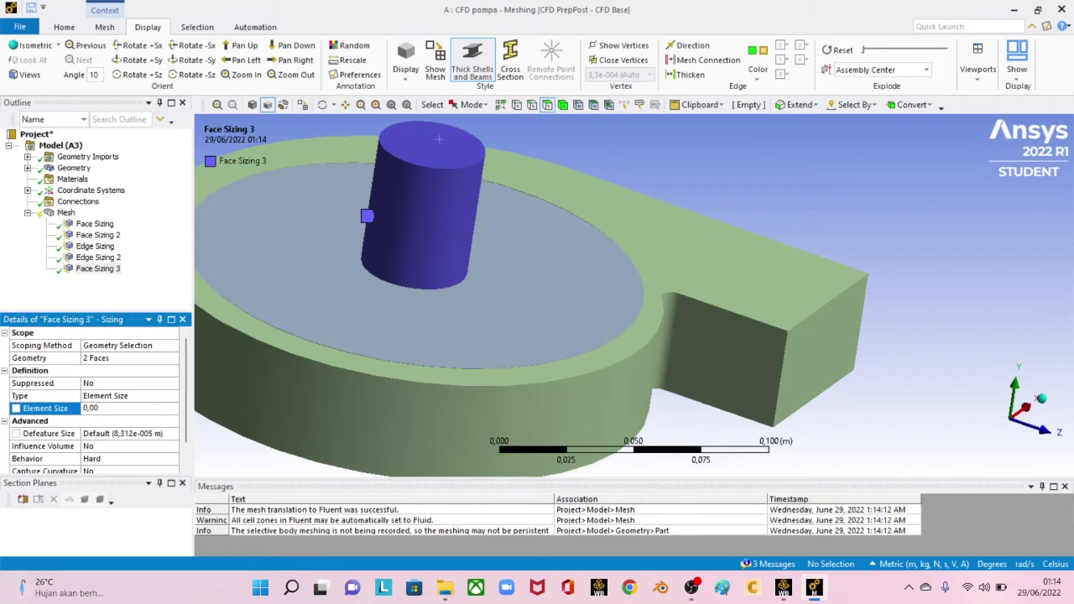
Step: Update the mesh with the cylinder's face sizing, then inspect the refined elements and that sizing's details
click(65, 212)
right_click(67, 213)
click(112, 240)
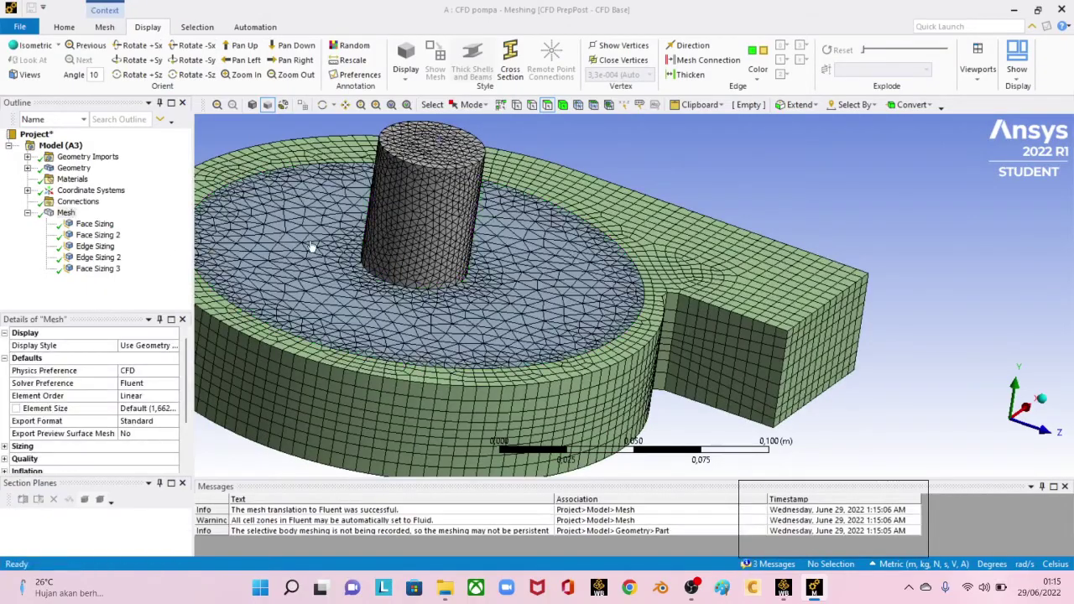
mouse_move(356, 239)
middle_down()
mouse_move(260, 260)
mouse_move(358, 283)
mouse_move(323, 252)
mouse_move(543, 222)
mouse_move(344, 293)
mouse_move(340, 306)
middle_up()
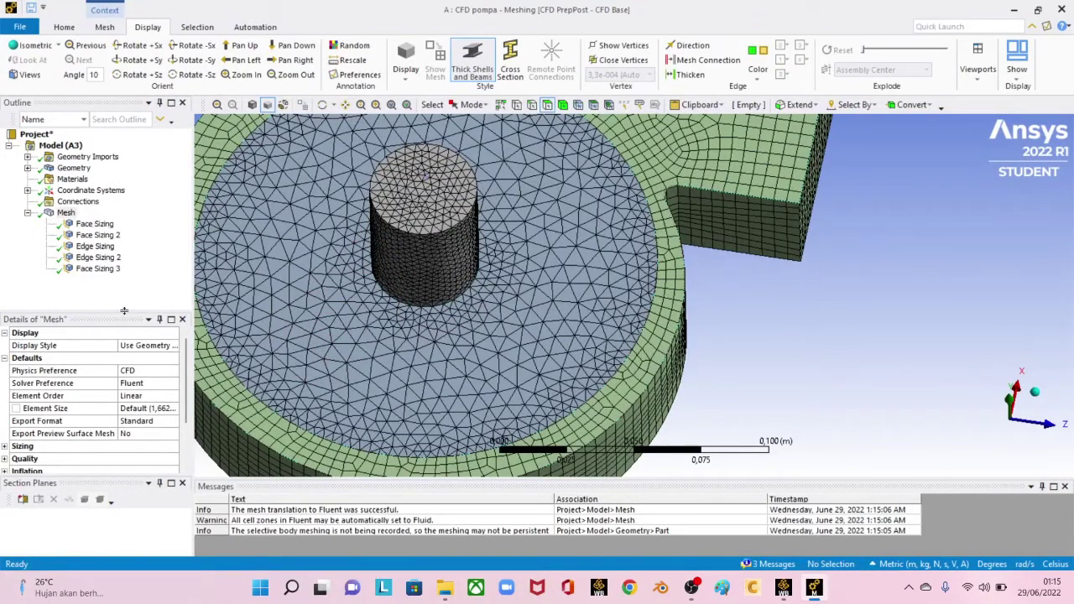
click(97, 268)
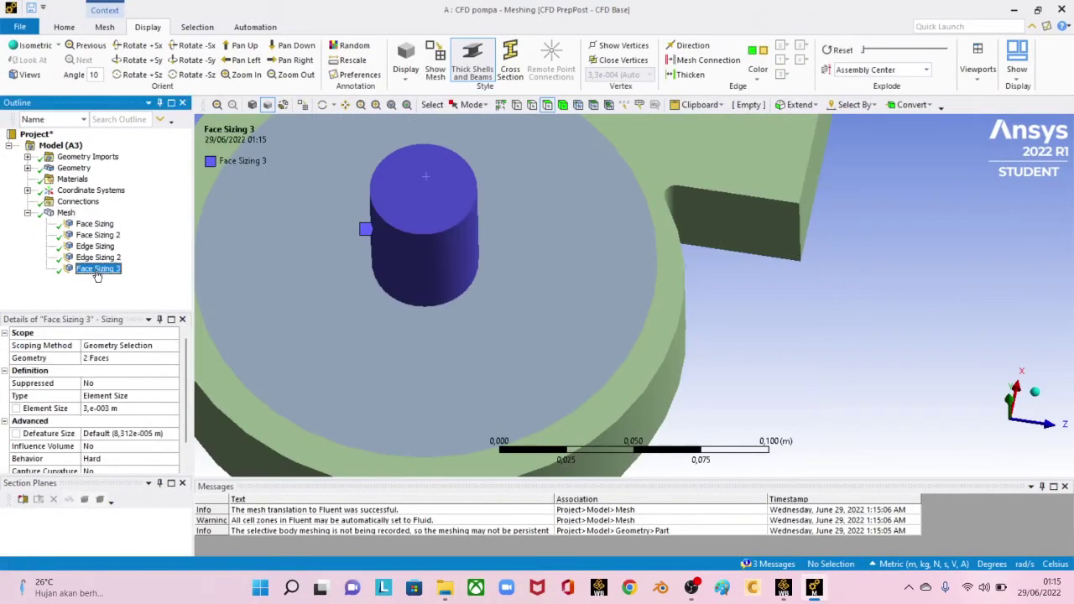
Step: Review the faces and edges covered by each existing mesh sizing, ending with the first face sizing
click(99, 258)
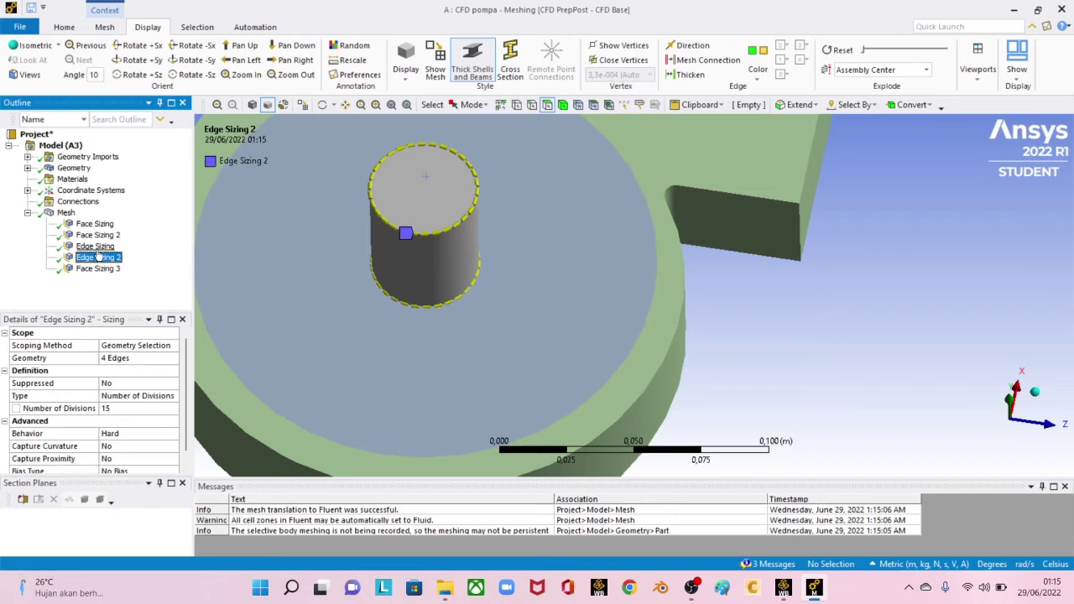
click(97, 236)
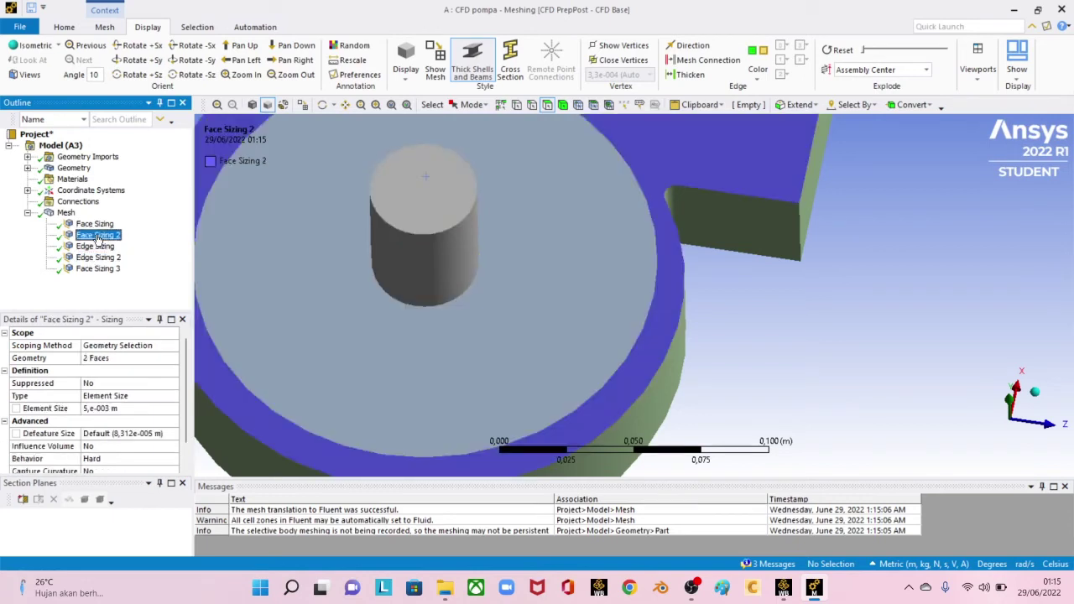
click(94, 247)
click(94, 224)
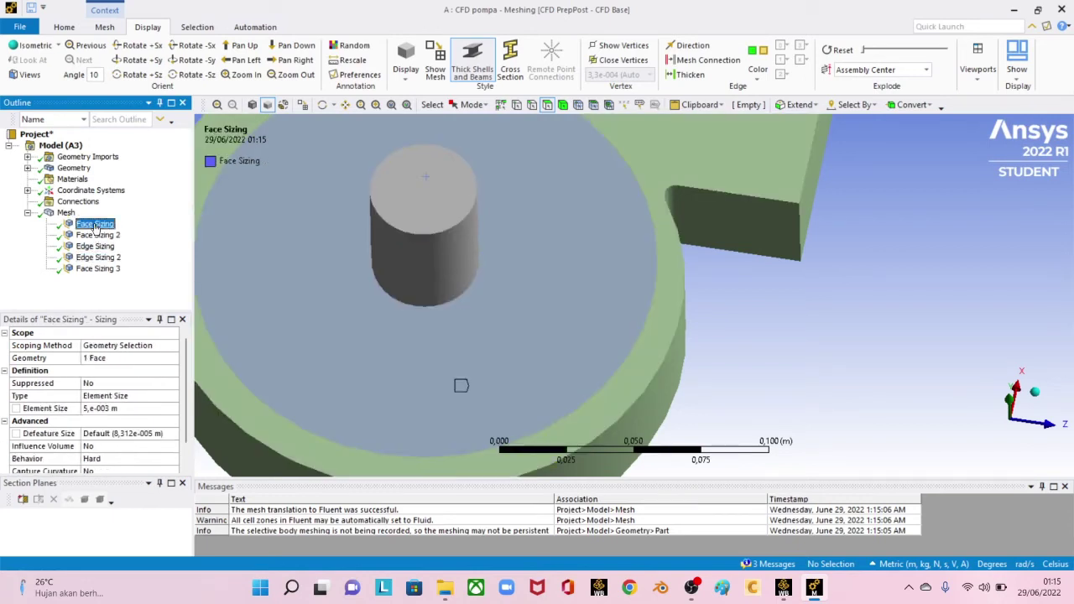
middle_drag(279, 288, 348, 269)
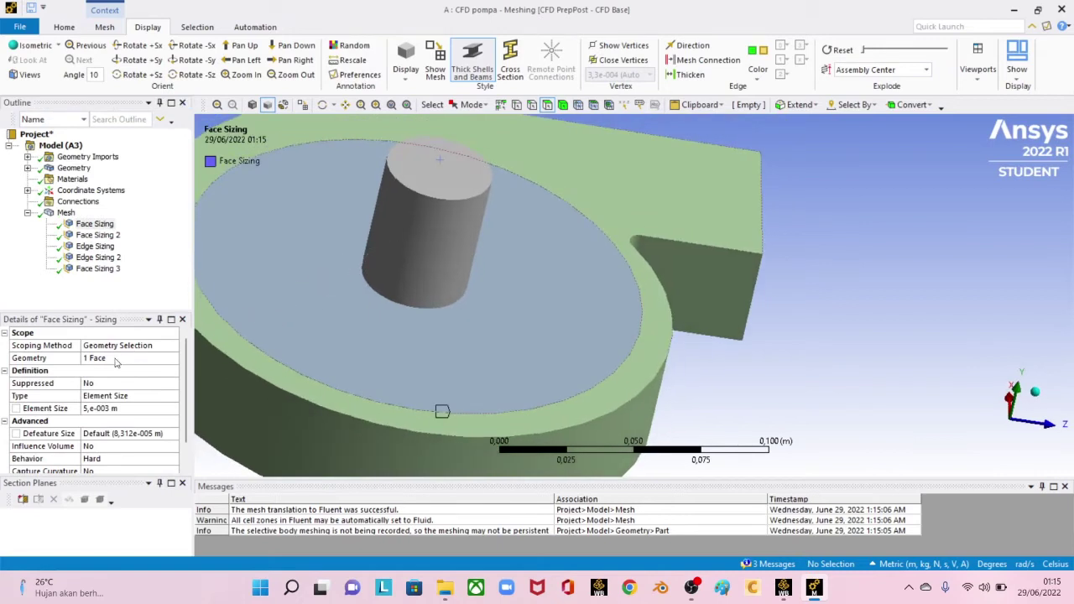
middle_drag(281, 343, 428, 360)
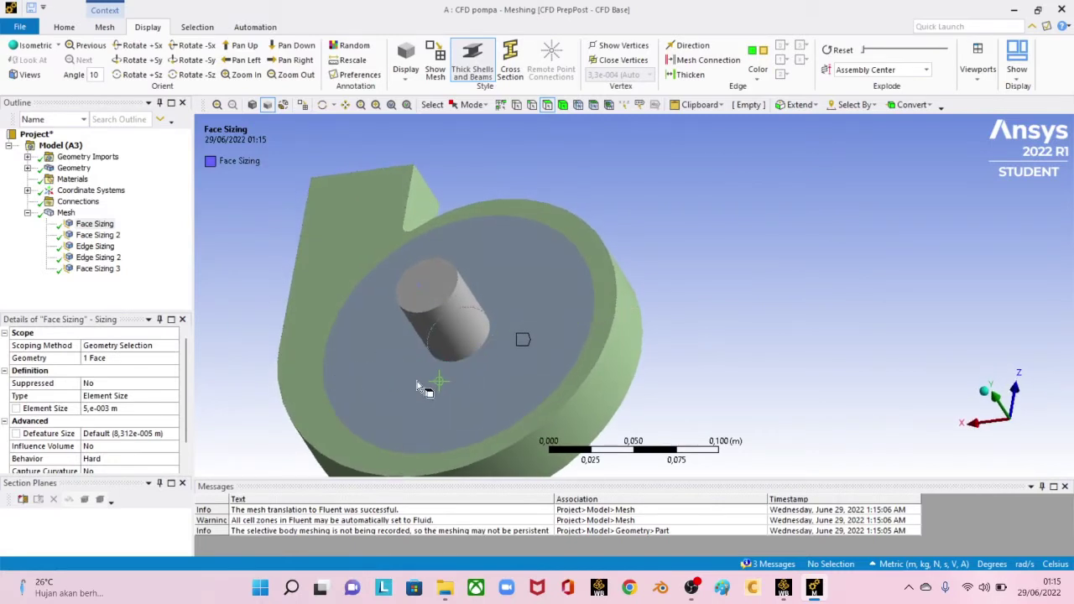
Step: Re-scope the first face sizing to the flat disc face surrounding the central cylinder
click(419, 386)
click(125, 359)
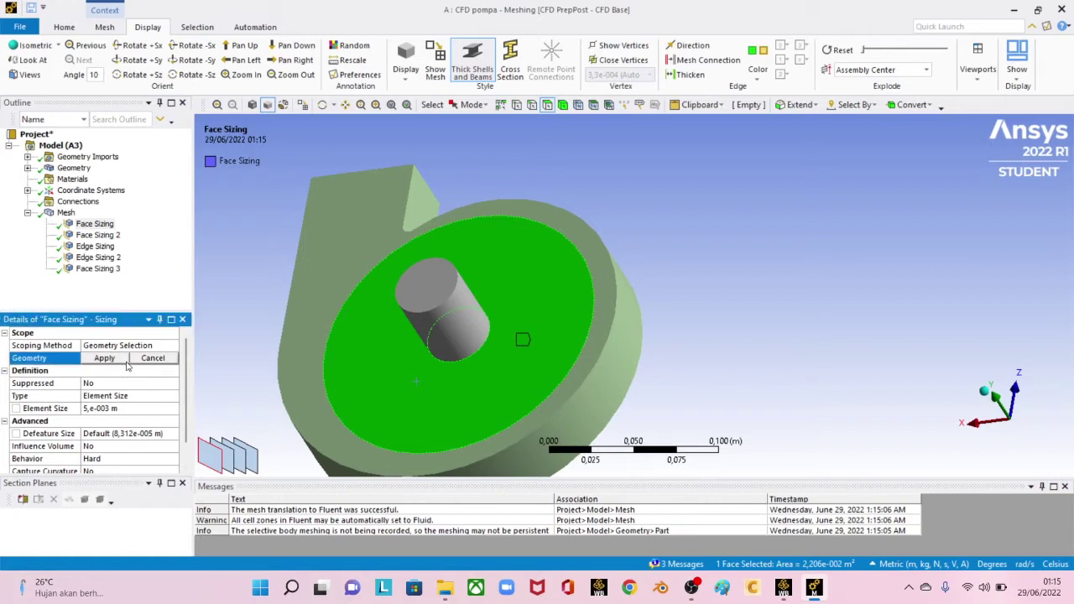
click(116, 358)
middle_drag(386, 380, 487, 336)
click(524, 470)
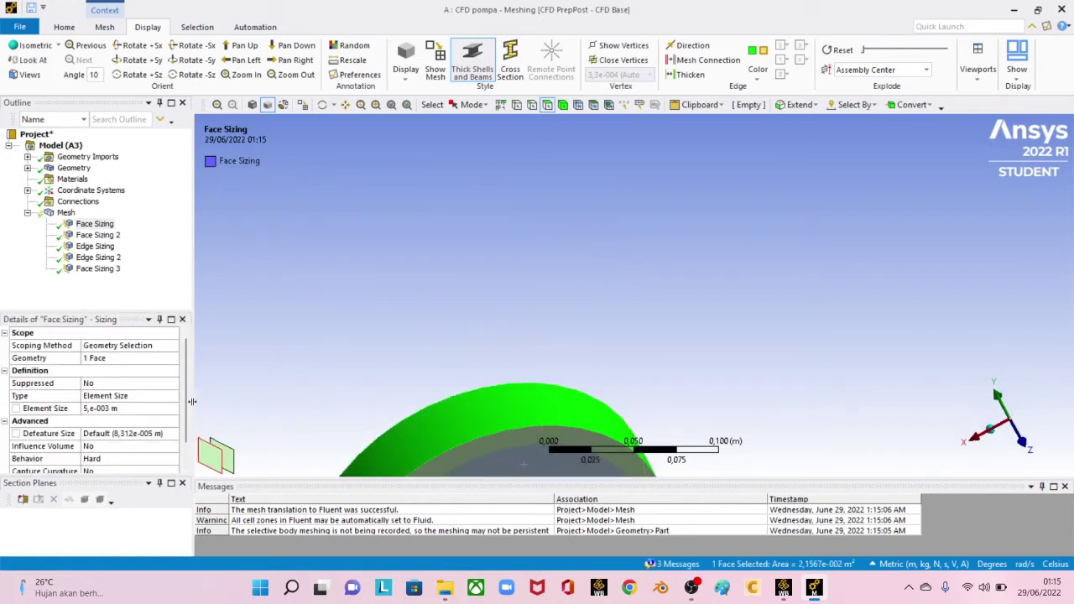
click(447, 339)
scroll(514, 247, down, 5)
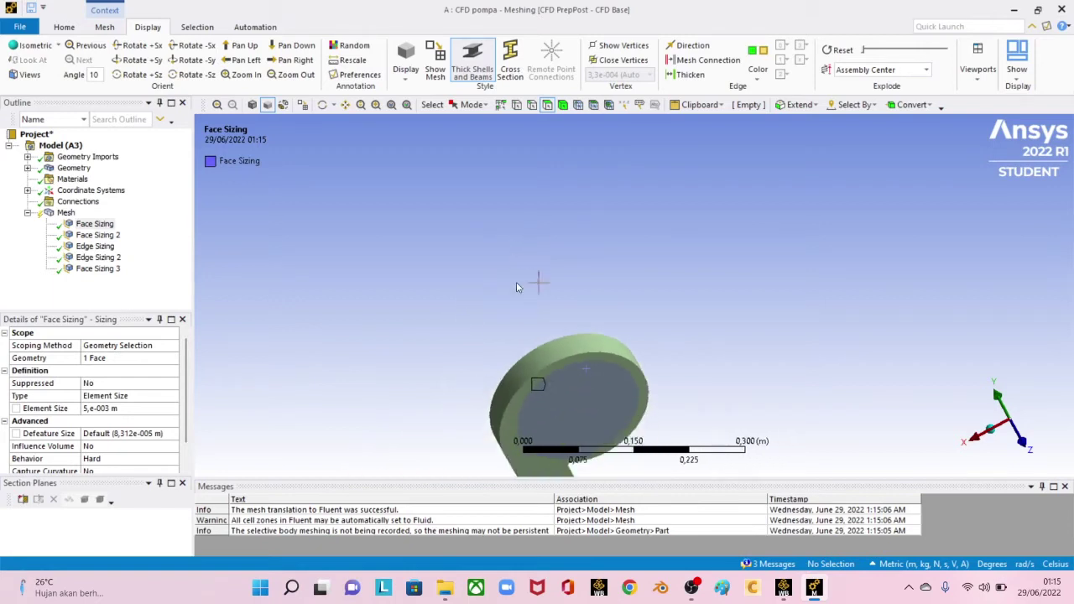
mouse_move(518, 287)
middle_down()
mouse_move(491, 466)
mouse_move(509, 418)
middle_up()
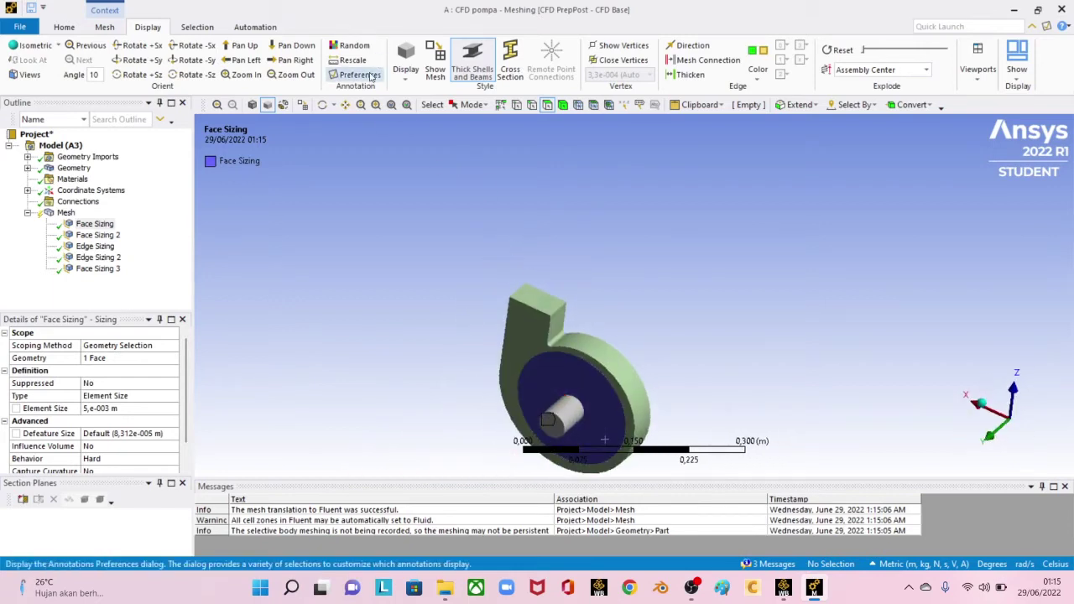
Step: Re-scope the first face sizing to the flat disc face on the side opposite the cylinder
click(345, 104)
drag(504, 384, 512, 304)
scroll(519, 299, up, 5)
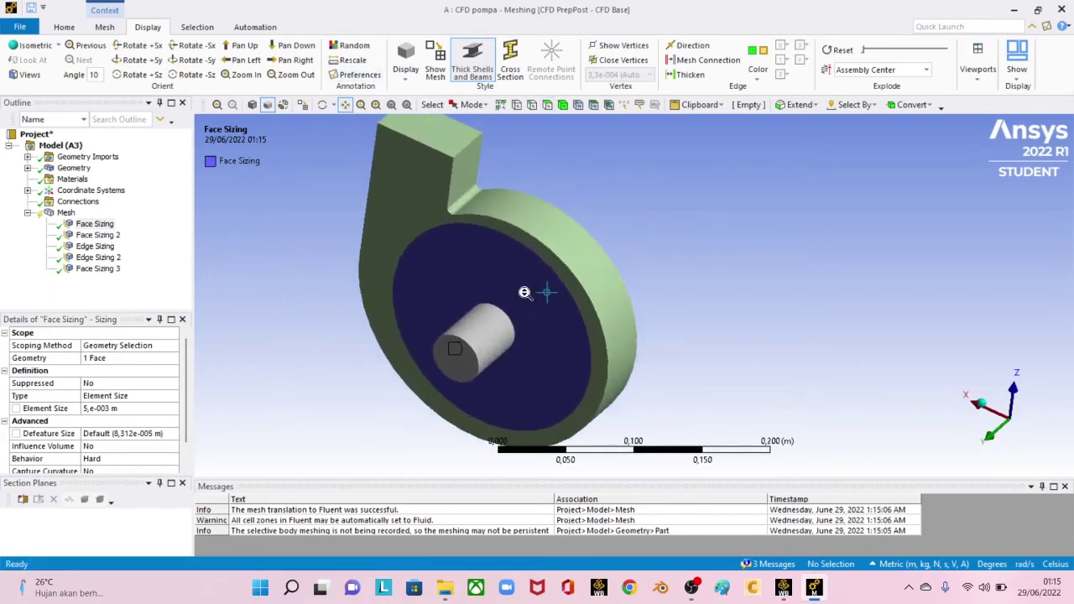
middle_drag(526, 293, 312, 288)
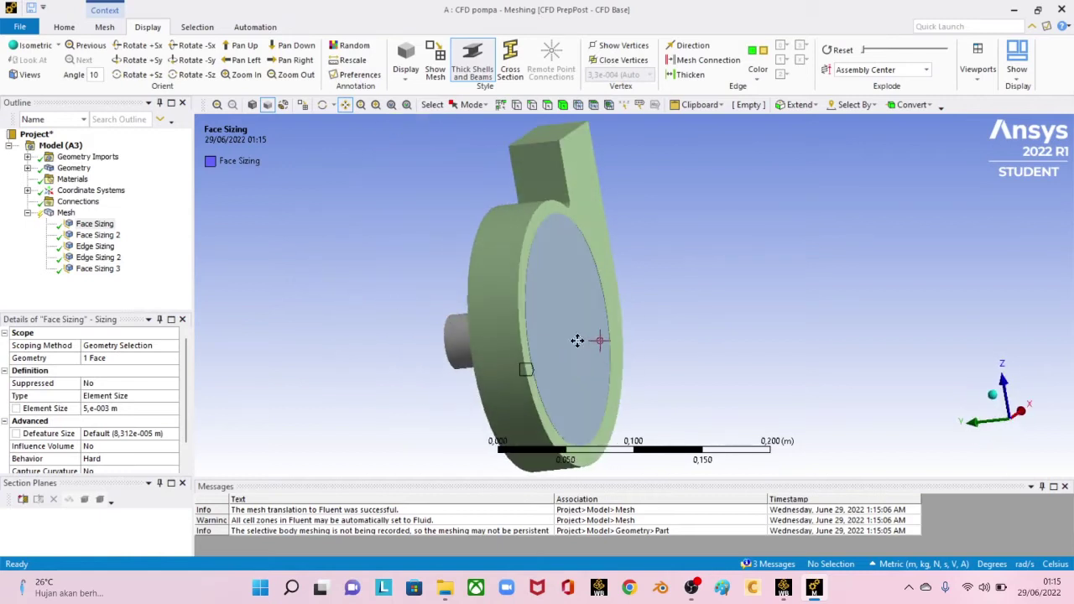
drag(578, 341, 570, 289)
click(467, 105)
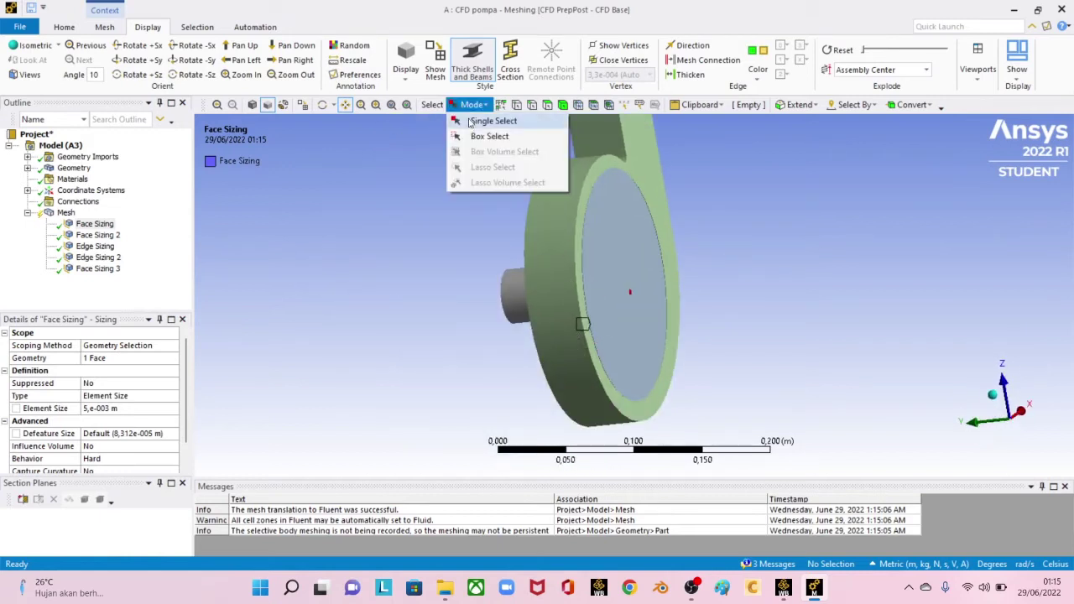
click(480, 122)
click(594, 279)
middle_drag(594, 278, 595, 288)
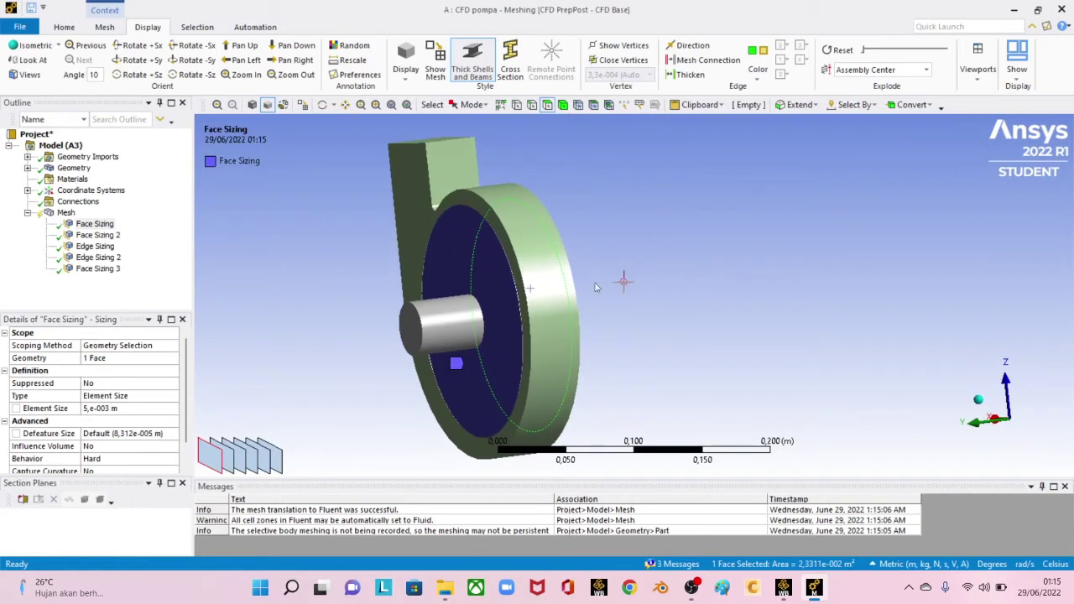
click(96, 361)
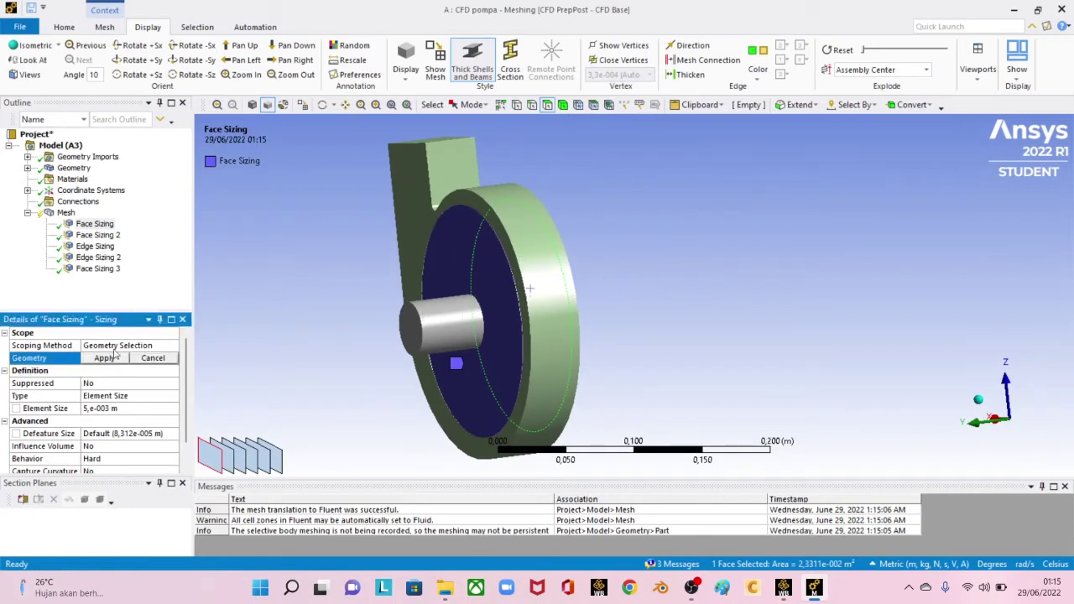
click(116, 355)
Step: Scope the first face sizing to both flat disc faces, on the cylinder side and the opposite side
click(486, 274)
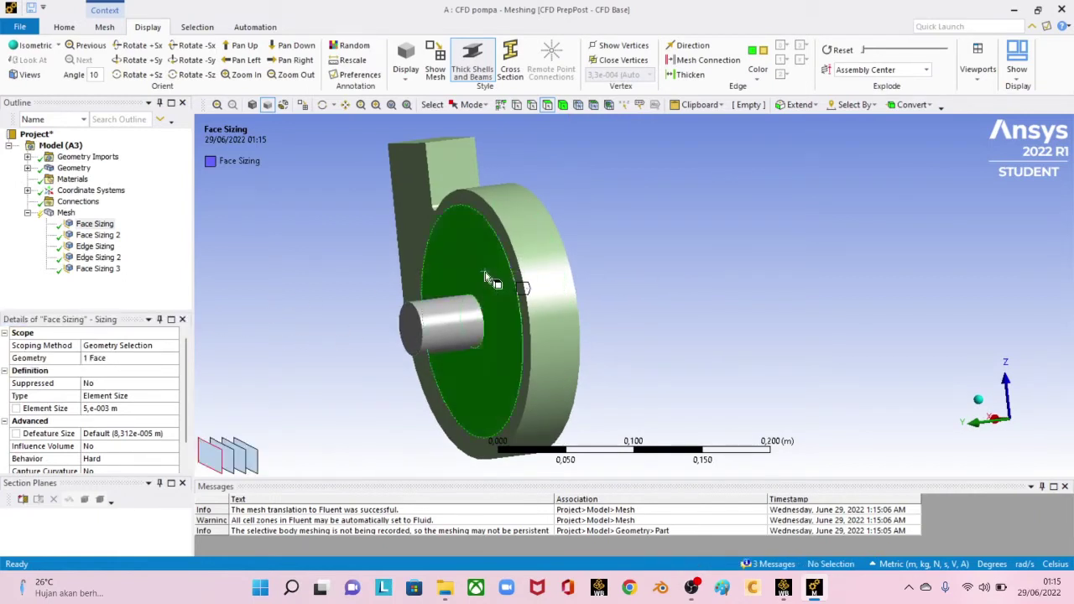
middle_drag(596, 299, 486, 294)
ctrl+click(517, 293)
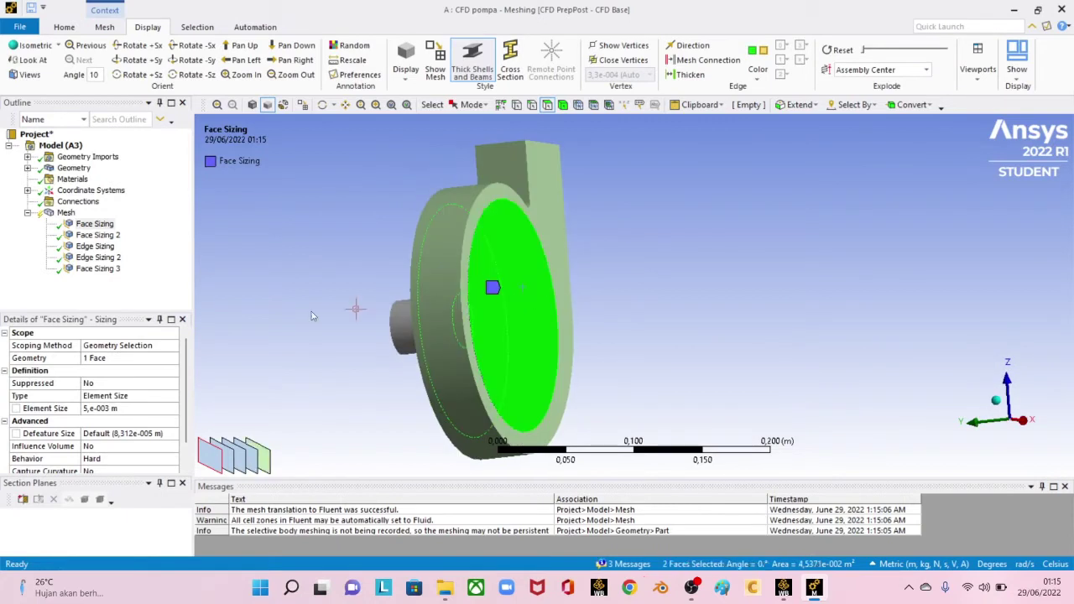
click(106, 361)
click(107, 360)
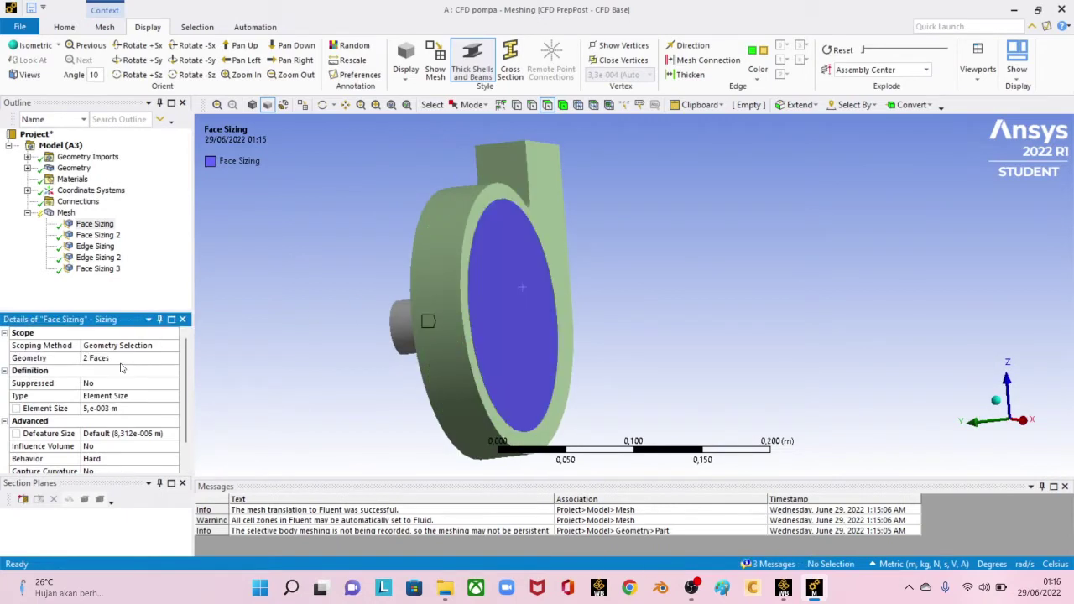
Step: Update the mesh with the two-face disc sizing and inspect the elements on the cylinder side of the pump
middle_drag(369, 327, 458, 274)
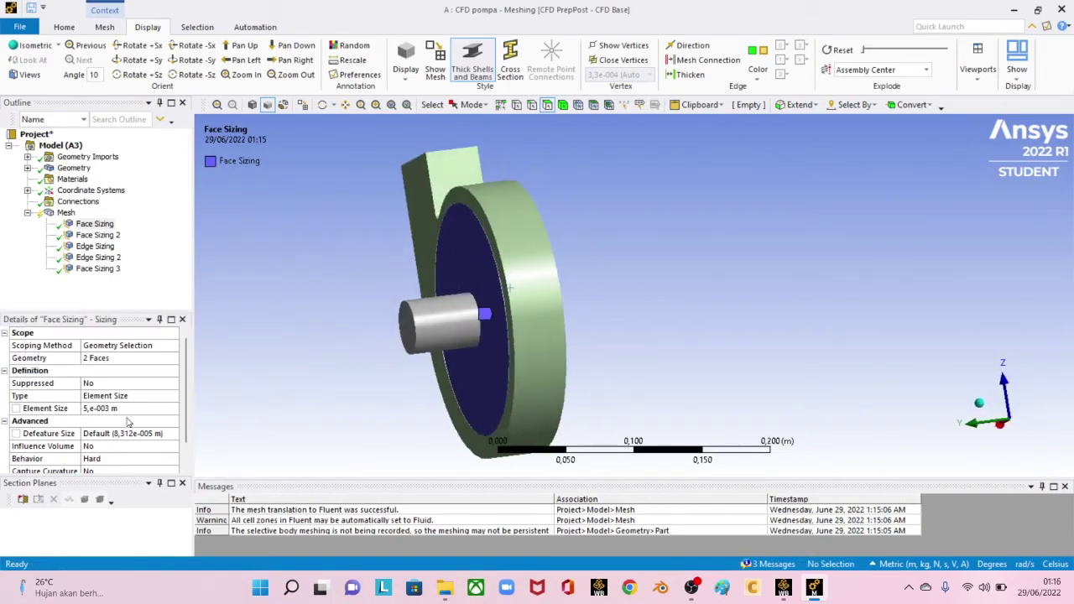
scroll(134, 409, down, 1)
right_click(65, 212)
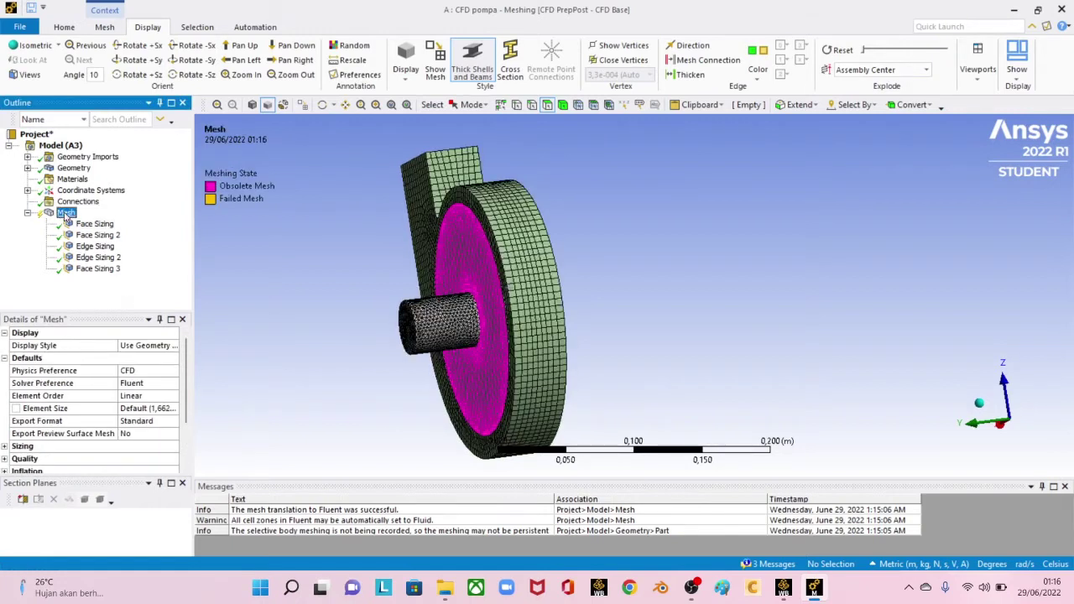
click(102, 241)
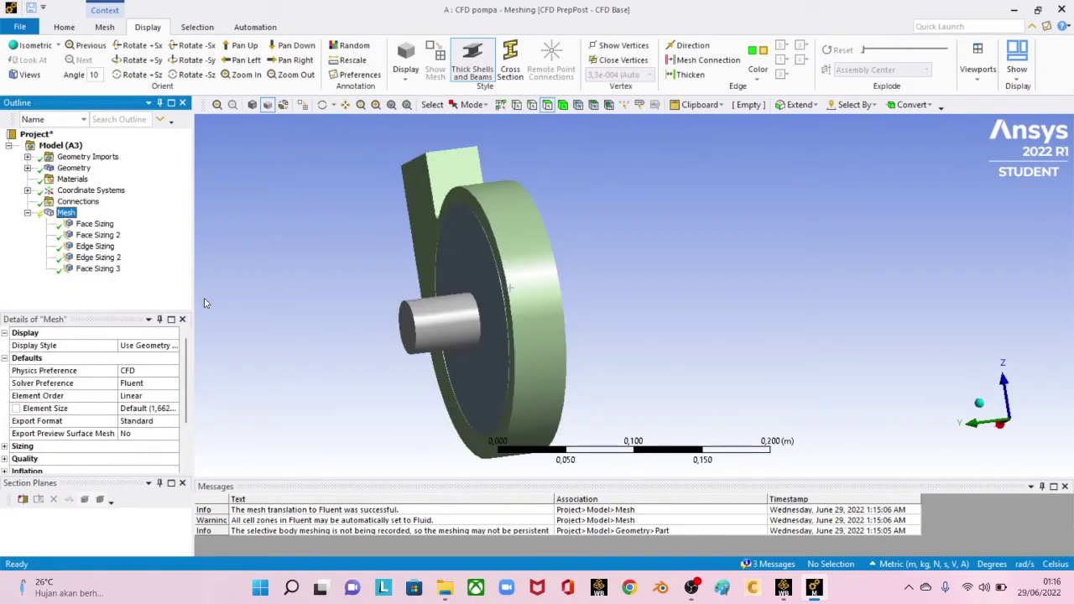
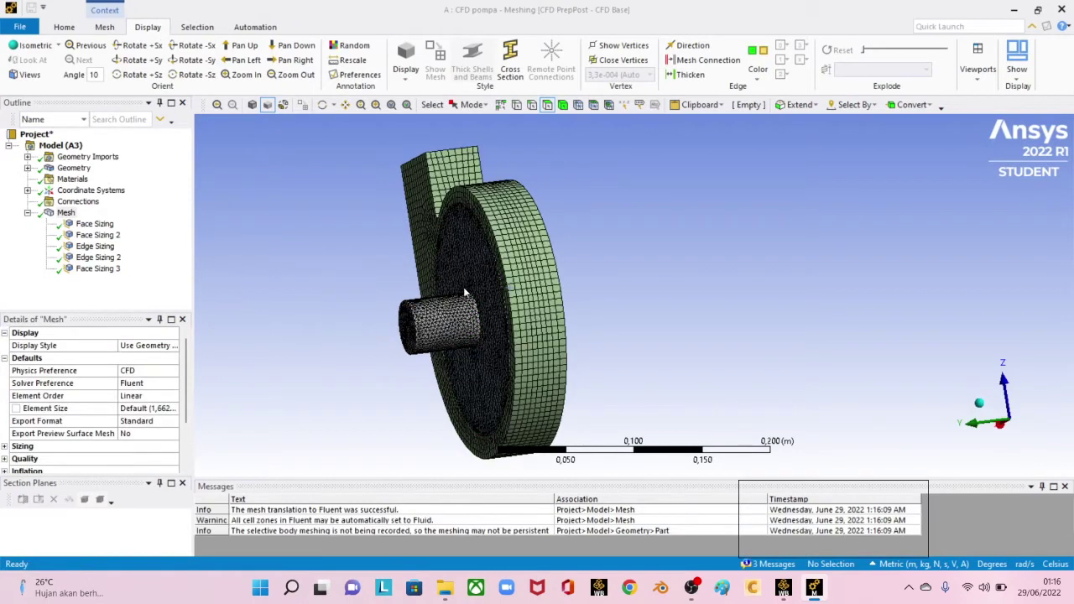
middle_drag(365, 292, 567, 216)
scroll(462, 324, up, 5)
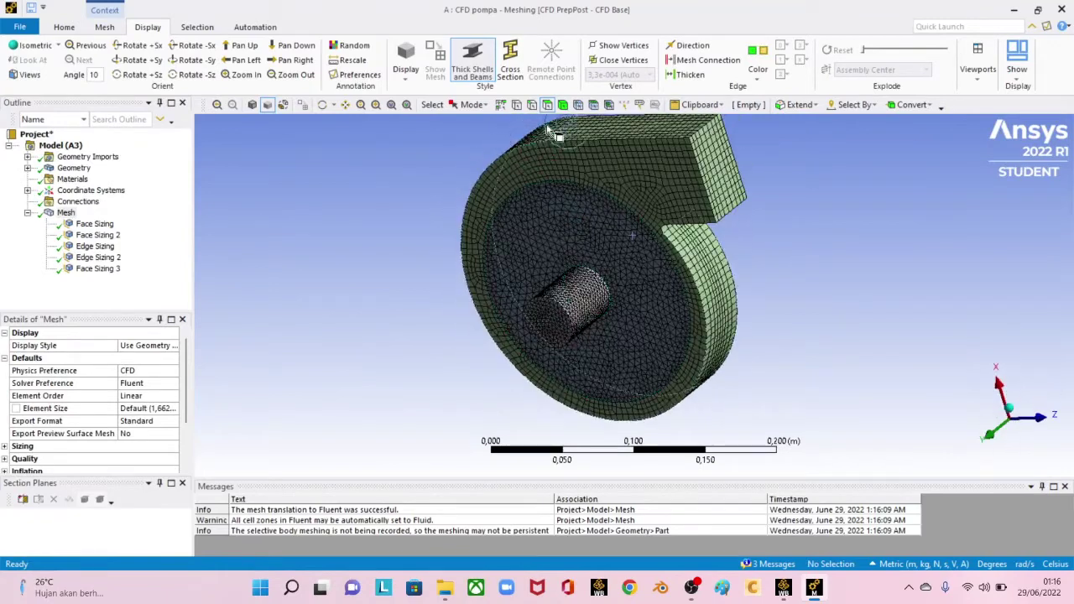
Step: Cut the pump with a section plane drawn across the casing's mid-height in the view along the X axis
click(1010, 410)
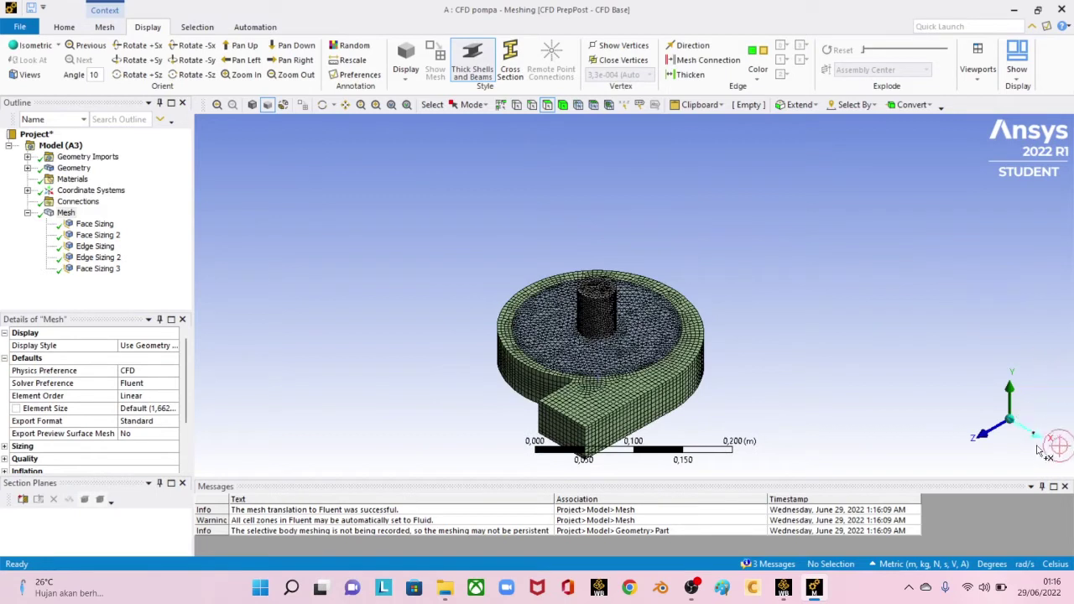
click(1034, 442)
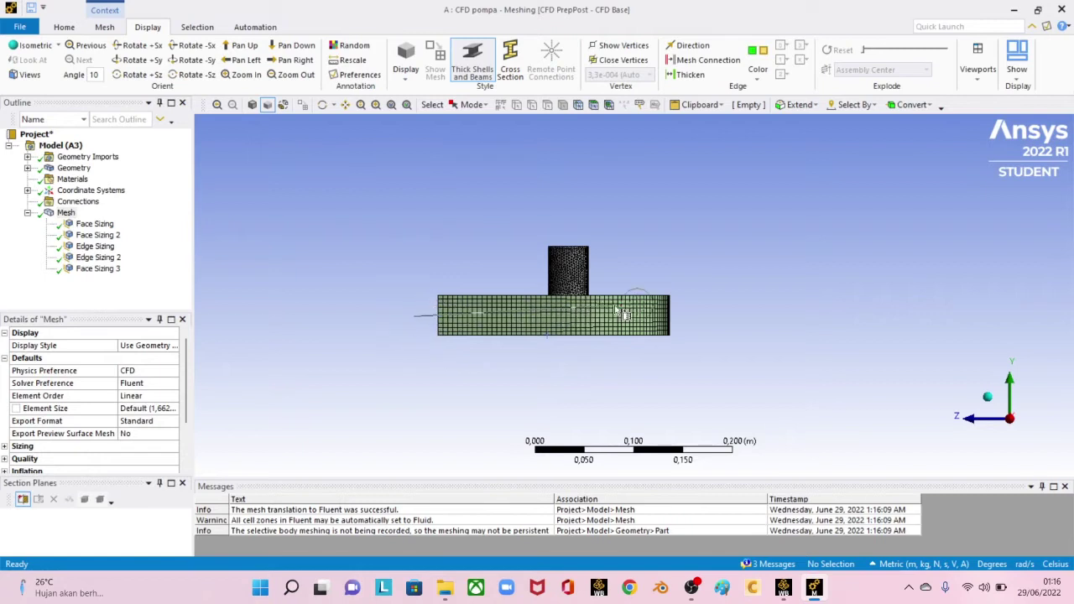
drag(586, 328, 553, 415)
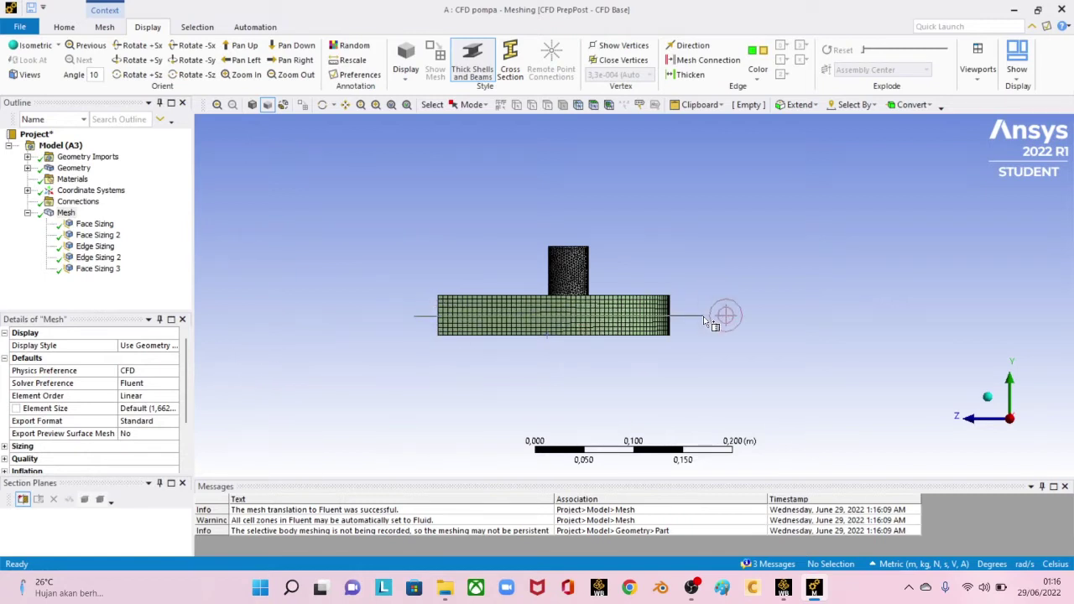
drag(703, 319, 704, 319)
Step: Examine the sectioned mesh around the impeller blades, the hub and the surrounding casing ring
middle_drag(547, 304, 549, 369)
scroll(549, 252, up, 4)
middle_drag(549, 193, 549, 174)
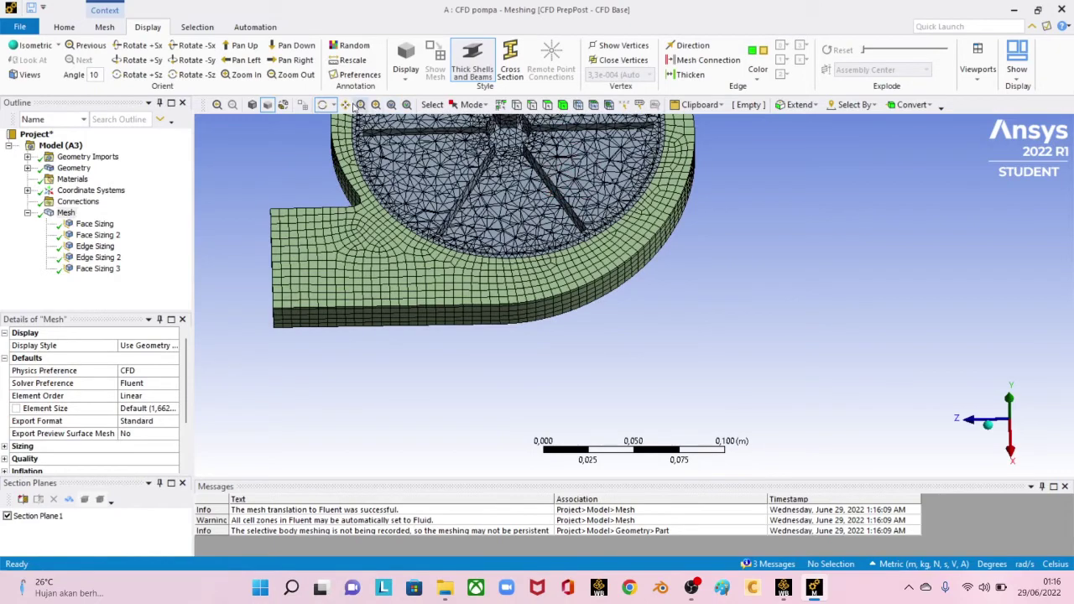
drag(466, 159, 497, 327)
scroll(497, 329, up, 6)
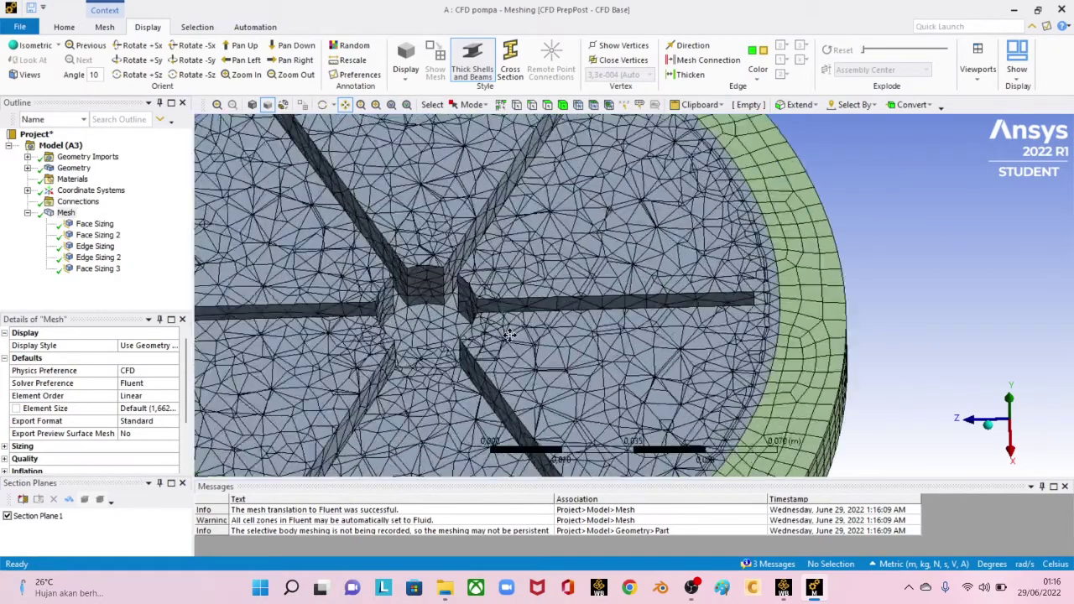
middle_drag(498, 332, 616, 336)
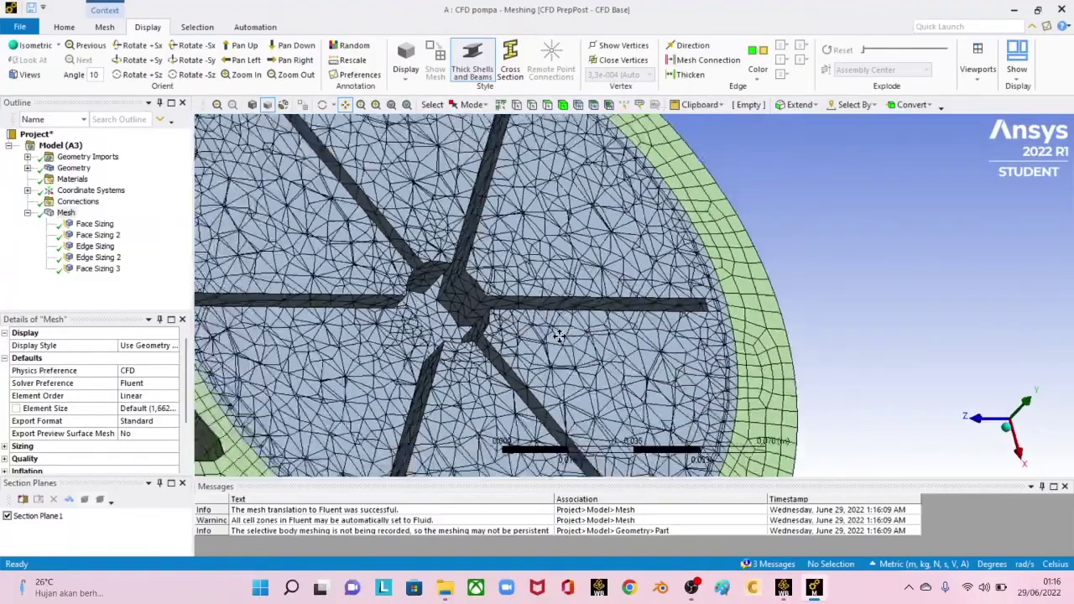
scroll(618, 327, down, 4)
middle_drag(546, 329, 251, 411)
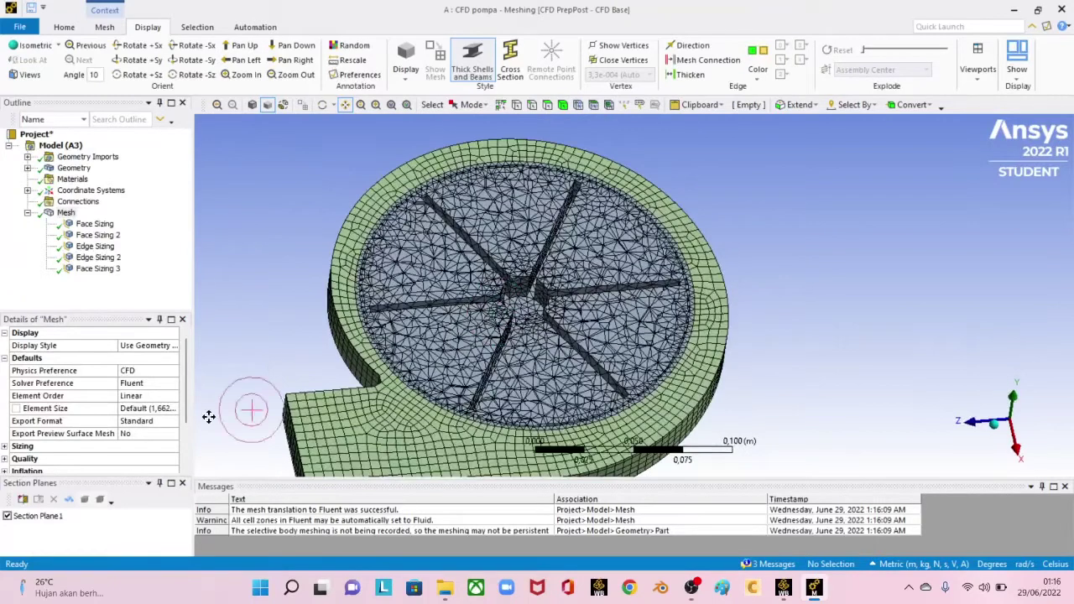
Step: Delete the section plane and return the whole meshed pump to the isometric view
click(38, 515)
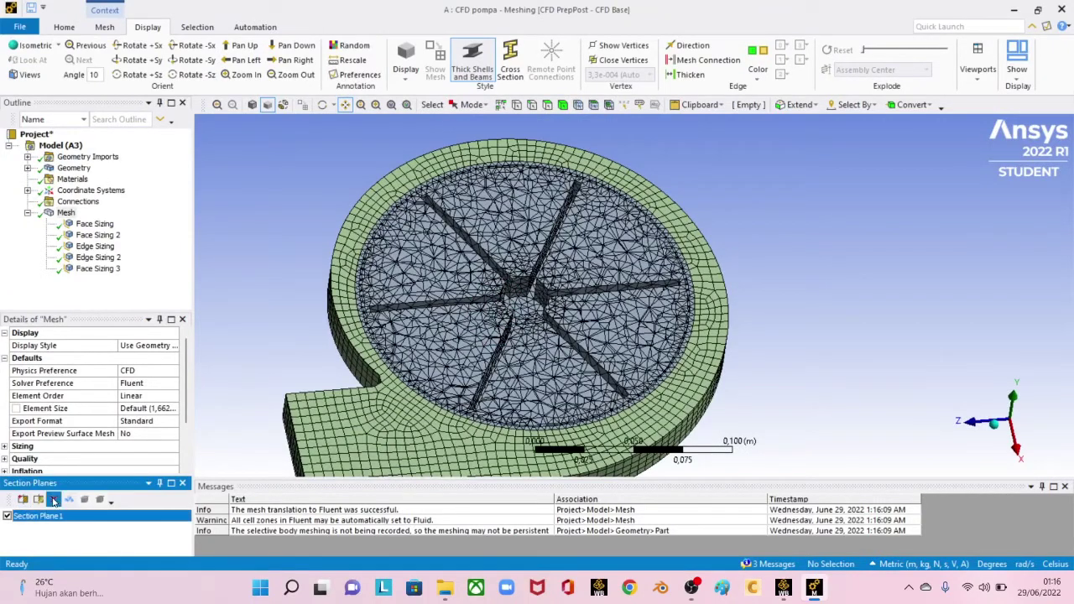
click(54, 500)
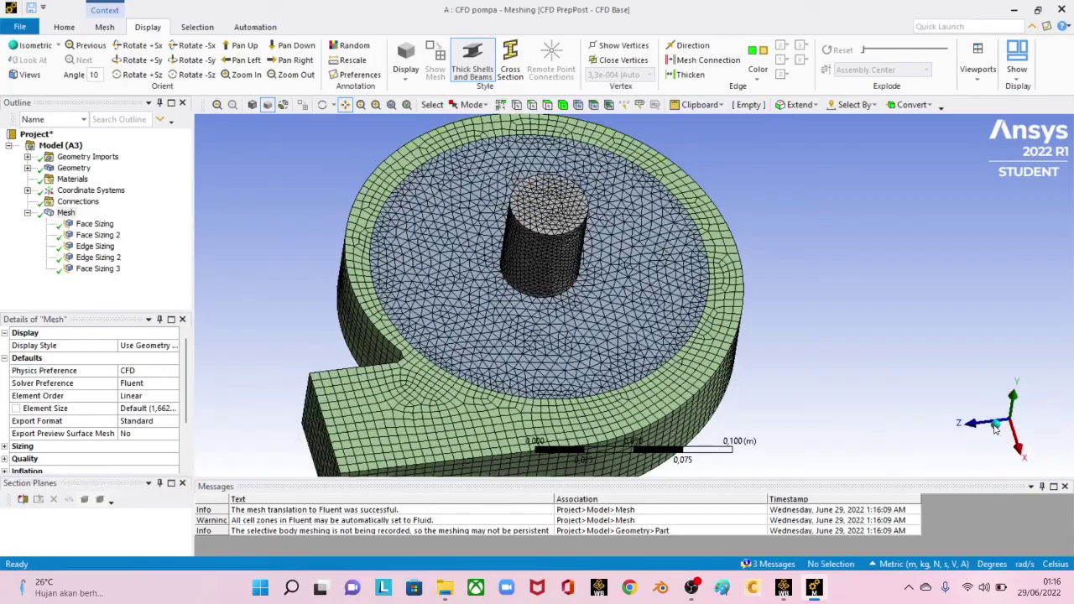
click(995, 425)
click(878, 369)
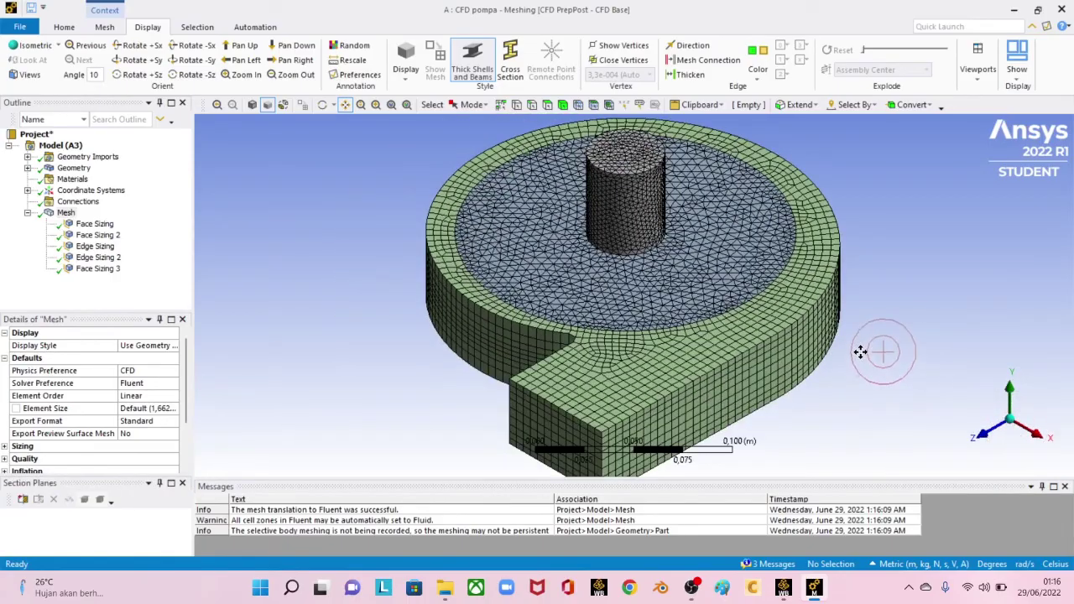
Step: Examine the mesh on the central cylinder up close and check the element count in the mesh statistics
middle_drag(877, 353, 707, 453)
scroll(619, 289, up, 5)
mouse_move(619, 289)
middle_down()
mouse_move(631, 225)
mouse_move(616, 300)
middle_up()
scroll(59, 464, down, 3)
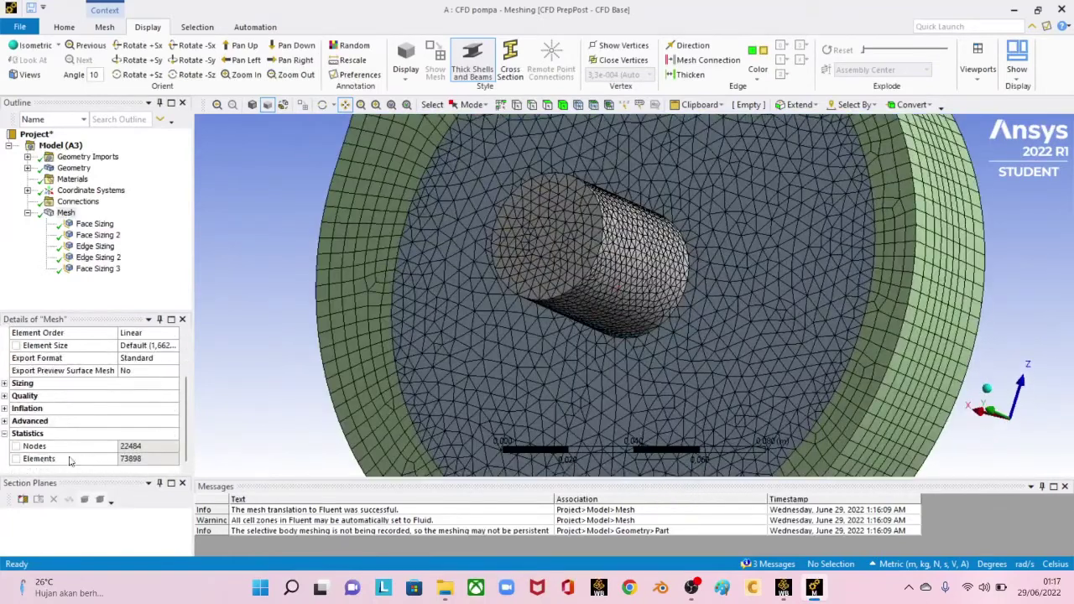
click(146, 459)
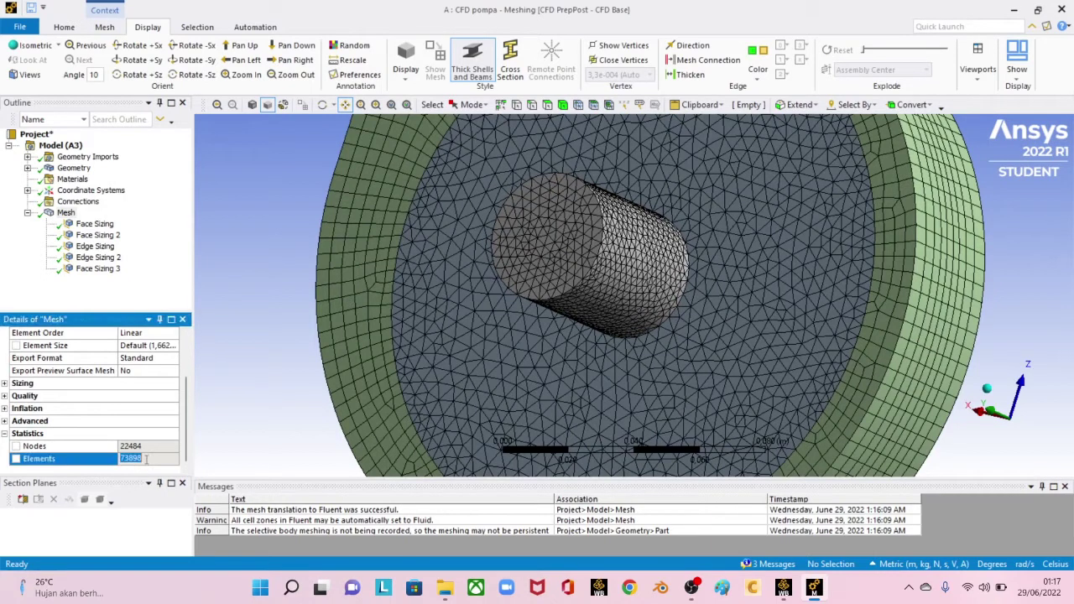
scroll(307, 294, down, 5)
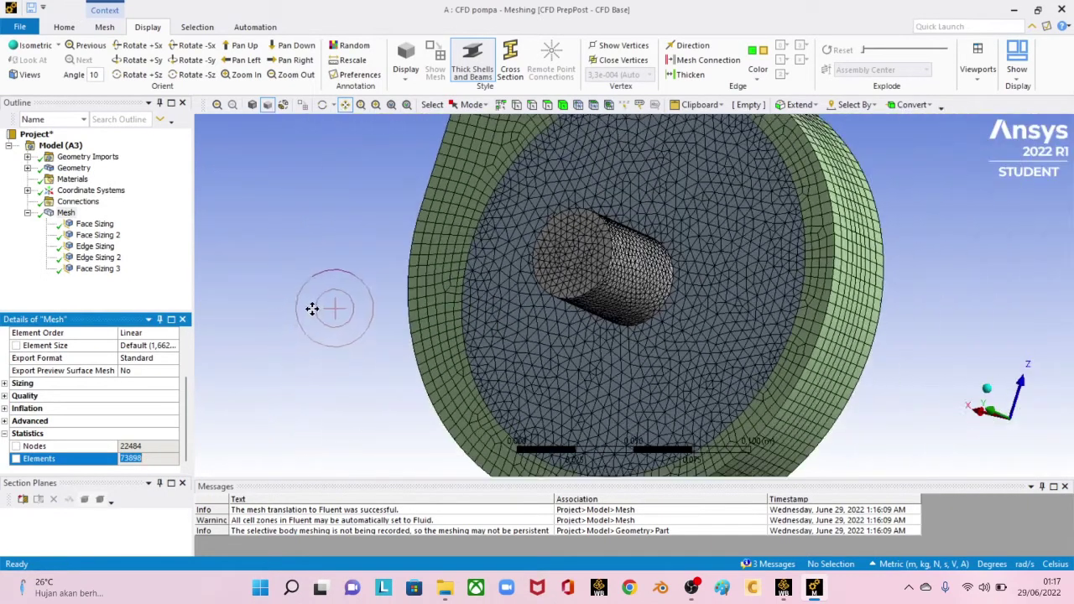
Step: Examine the mesh up close where the outlet duct meets the round casing ring
mouse_move(363, 291)
middle_down()
mouse_move(360, 326)
mouse_move(324, 372)
mouse_move(319, 360)
mouse_move(463, 268)
mouse_move(509, 292)
mouse_move(564, 267)
middle_up()
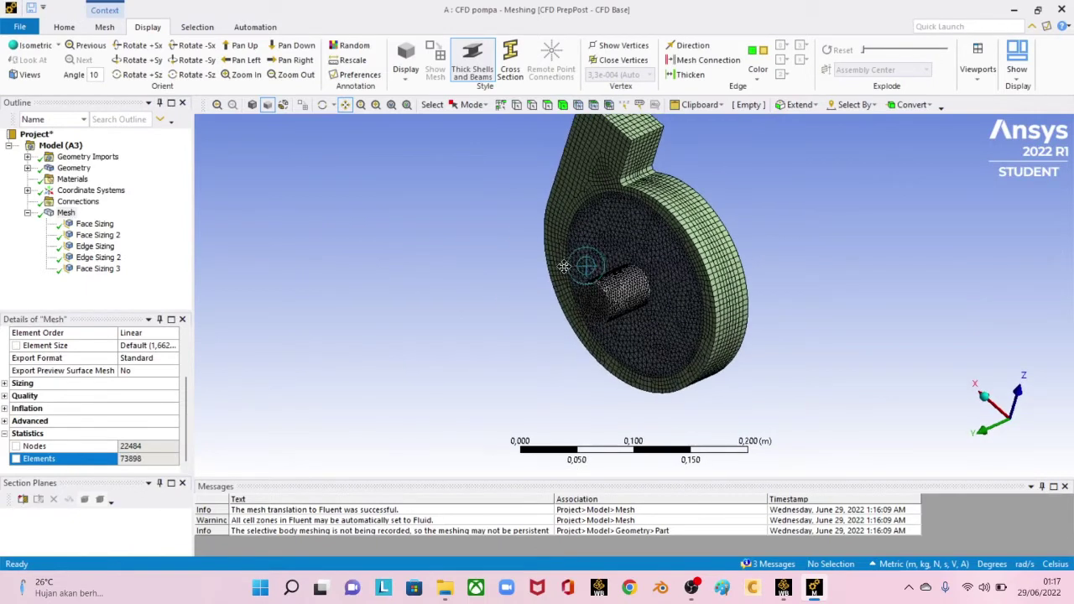
scroll(372, 120, up, 2)
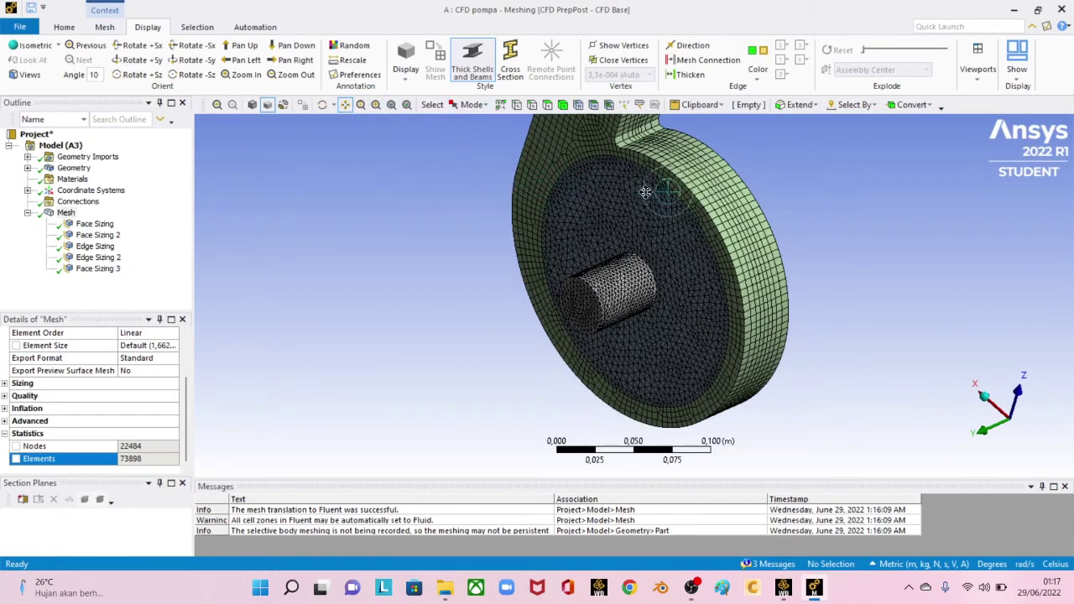
scroll(644, 191, up, 3)
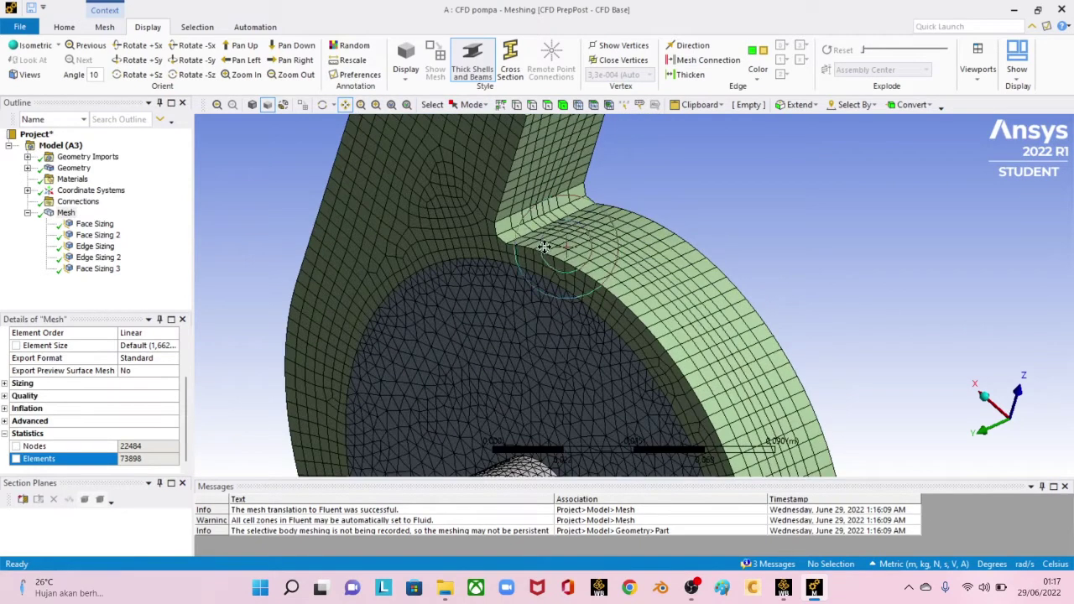
middle_drag(517, 256, 537, 281)
scroll(561, 295, down, 5)
scroll(503, 319, up, 6)
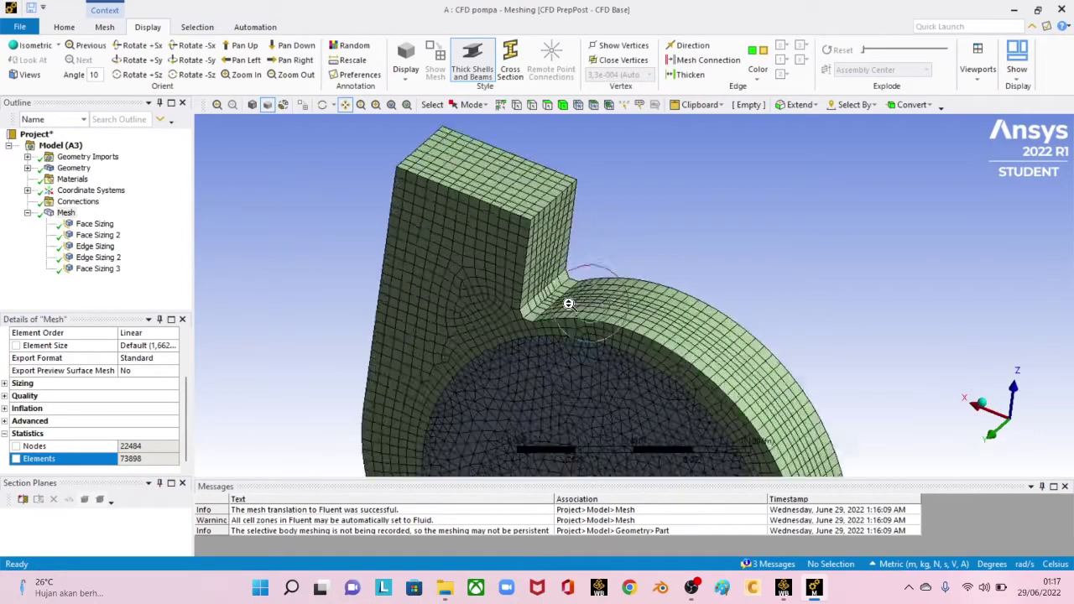
middle_drag(500, 320, 510, 308)
scroll(526, 285, down, 7)
middle_drag(558, 225, 547, 242)
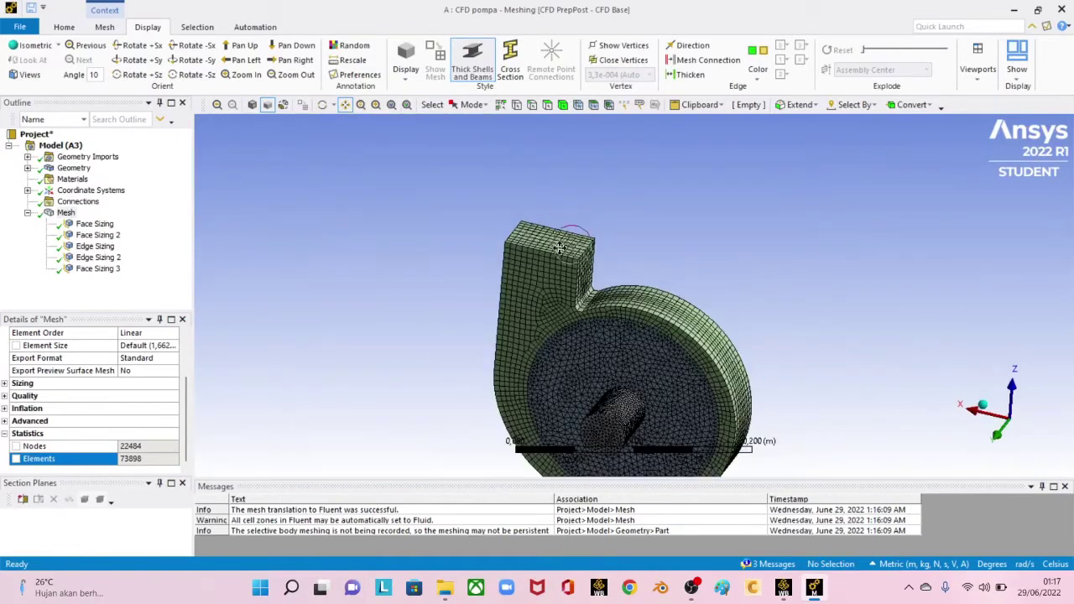
Step: Inspect the casing and outlet duct mesh in the view along the Y axis
click(997, 436)
scroll(683, 223, up, 2)
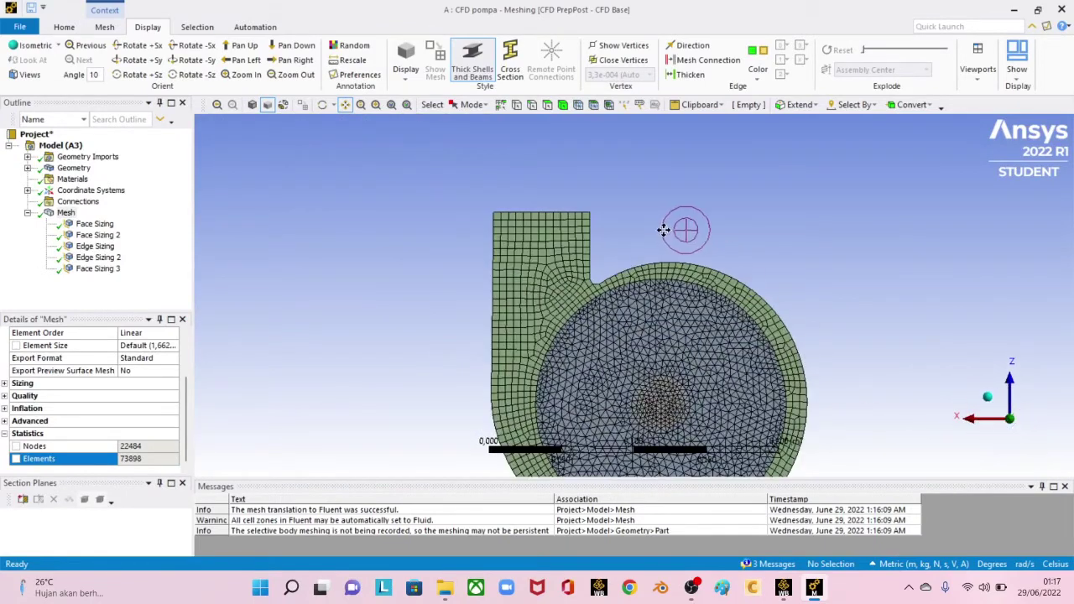
scroll(660, 307, up, 3)
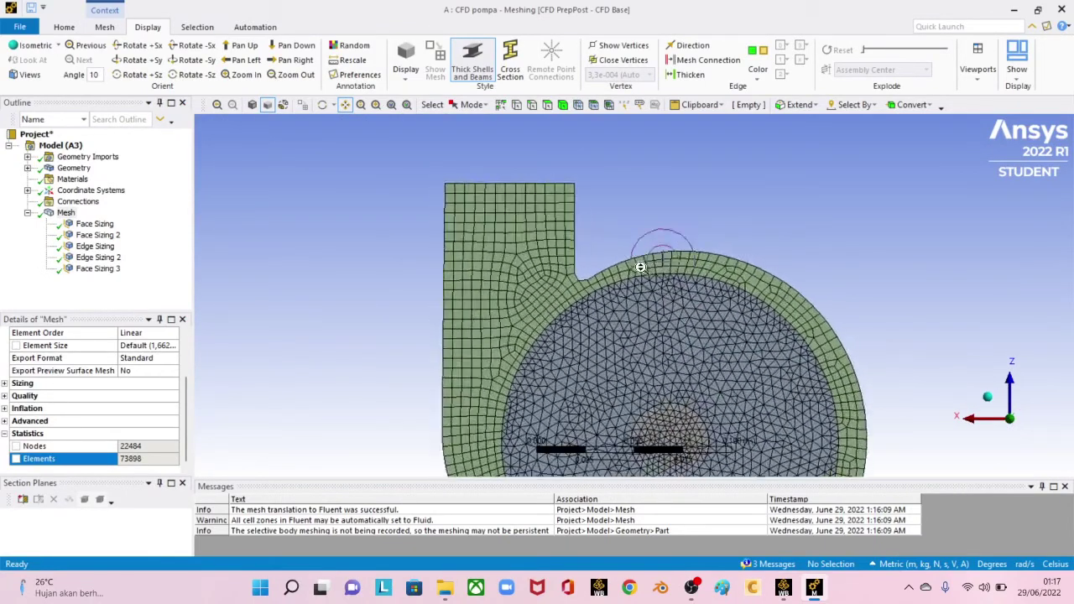
scroll(656, 287, down, 2)
middle_drag(597, 317, 586, 283)
Step: Create a named selection "inlet" from the end face of the central cylinder in the isometric view
click(982, 394)
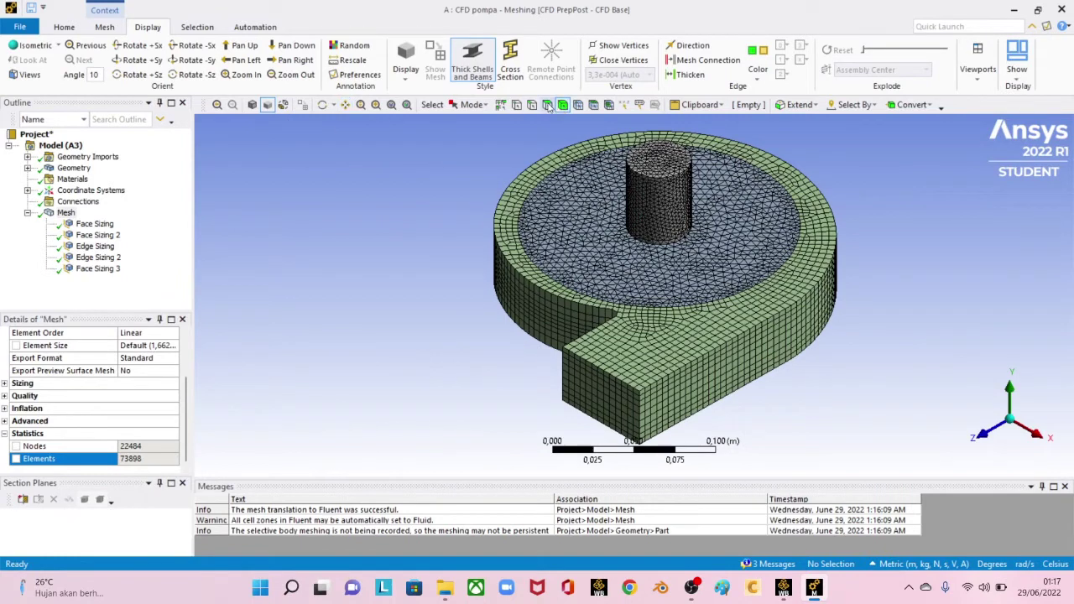
click(662, 165)
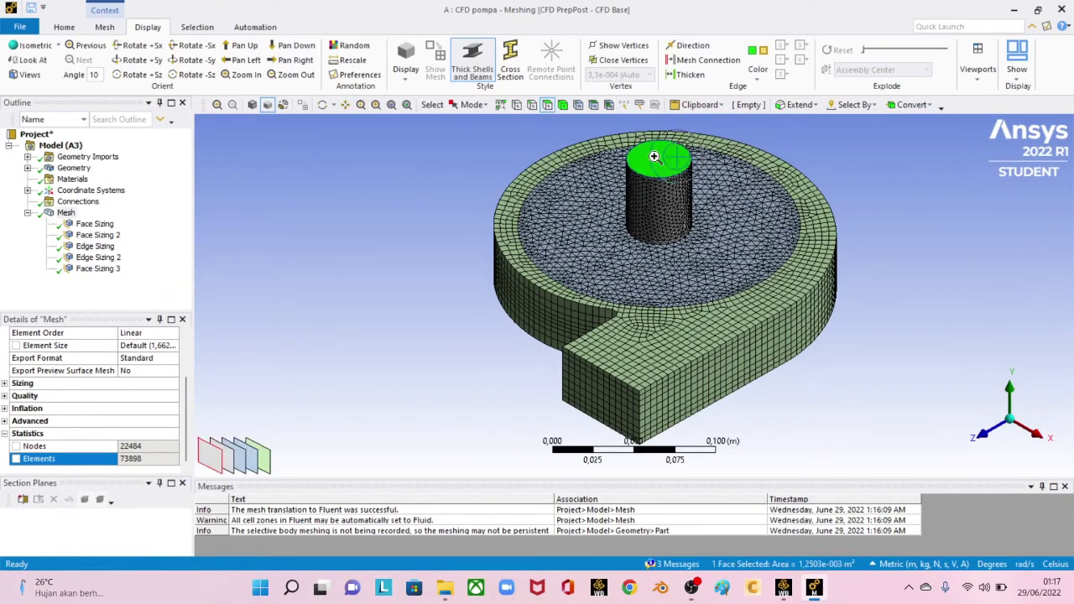
right_click(653, 157)
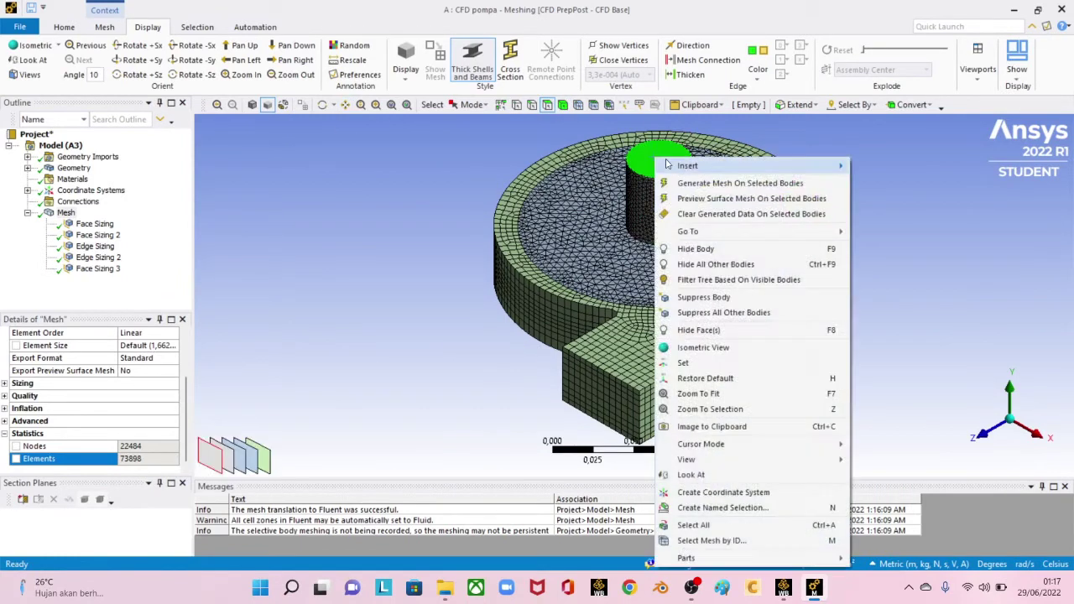
click(720, 507)
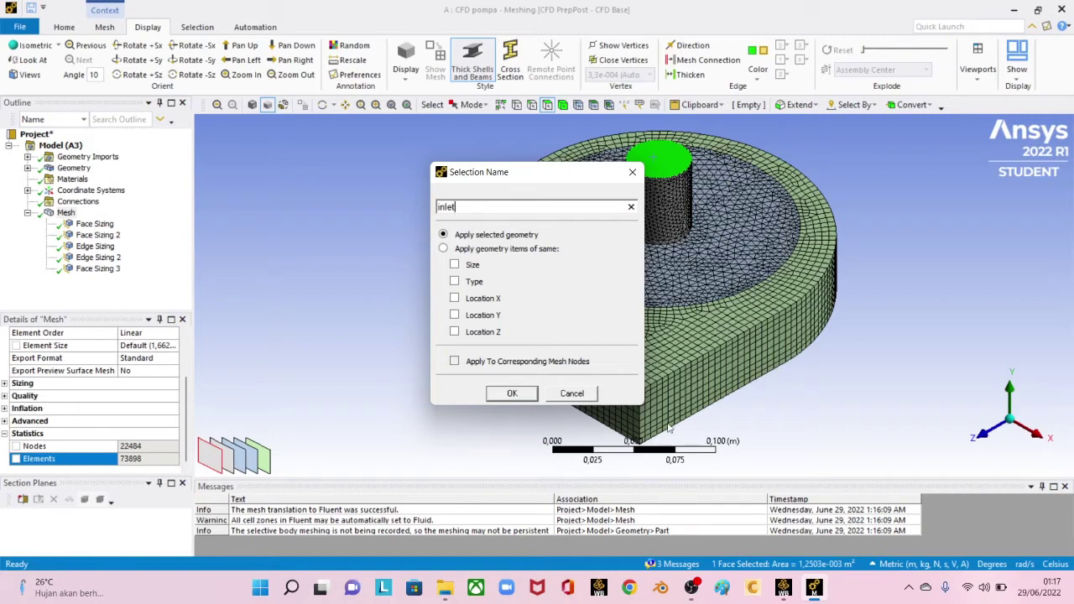
click(518, 396)
Step: Create a named selection "outlet" from the rectangular end face of the casing's discharge duct
click(603, 401)
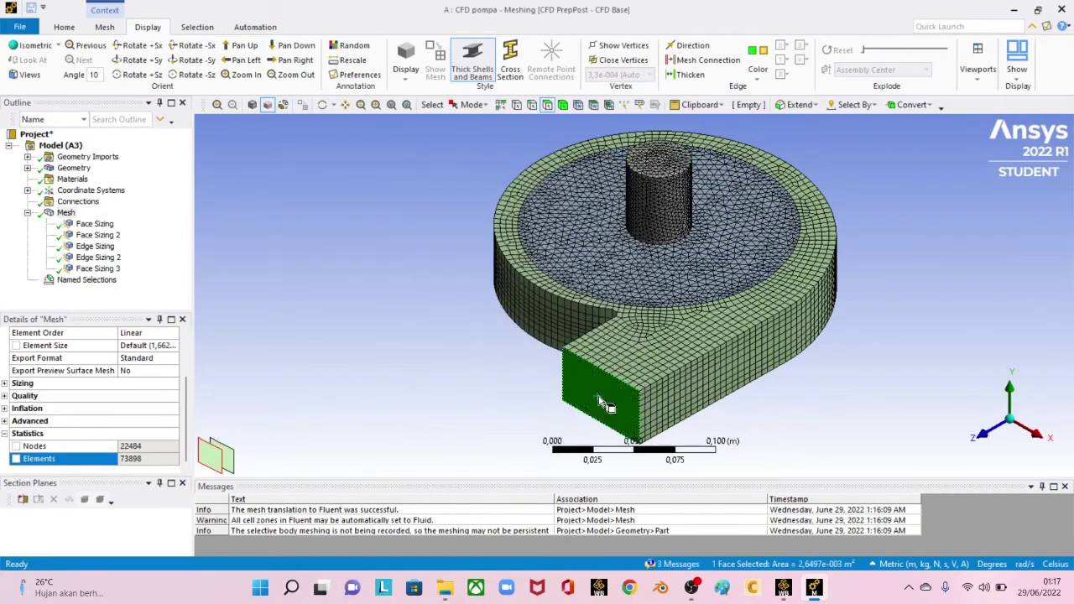
right_click(602, 402)
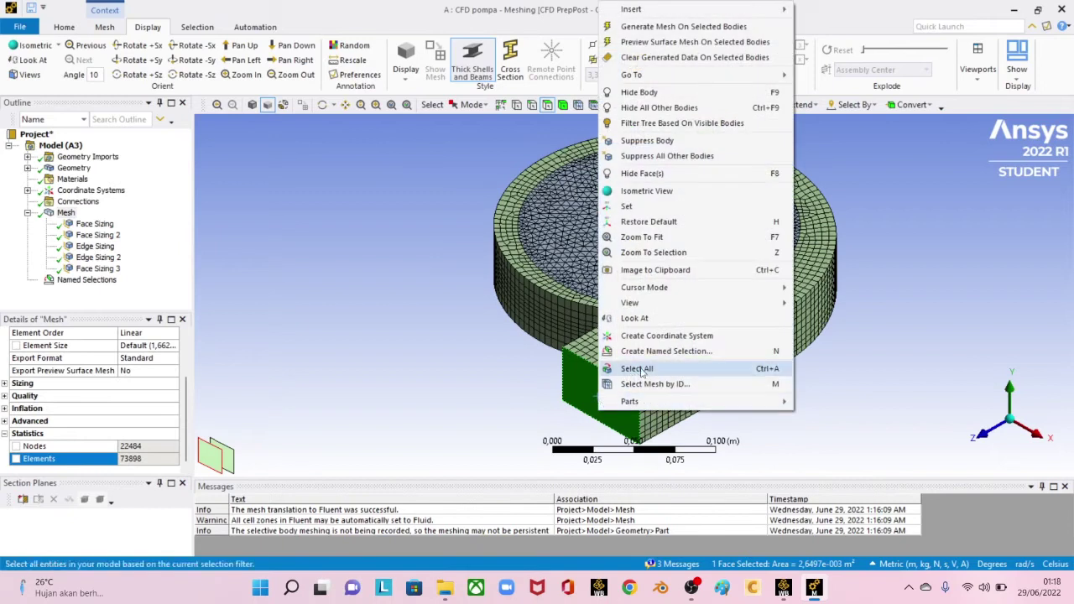
click(688, 350)
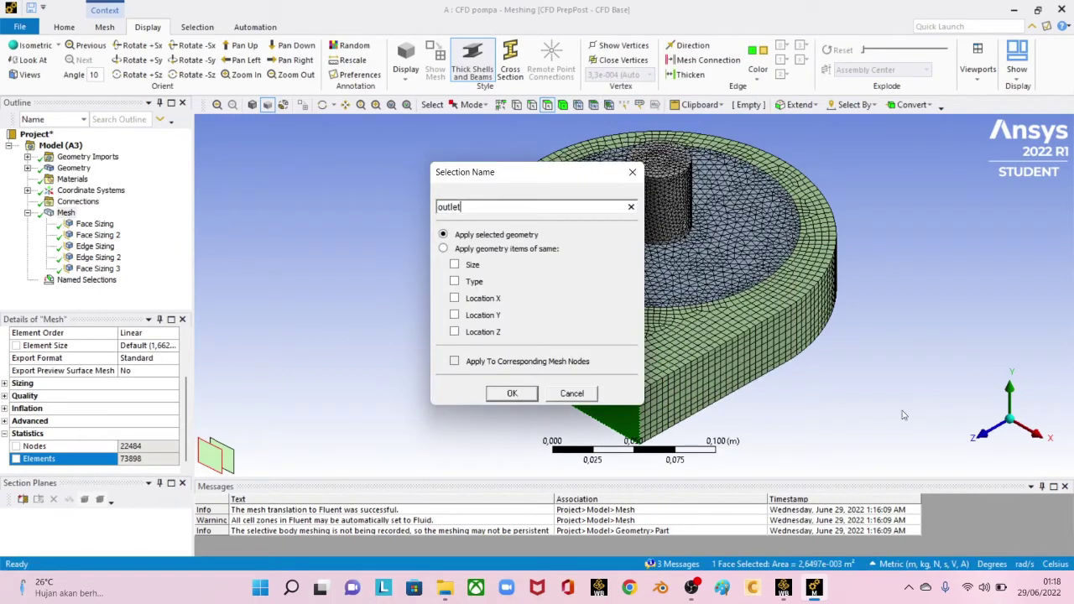
click(511, 394)
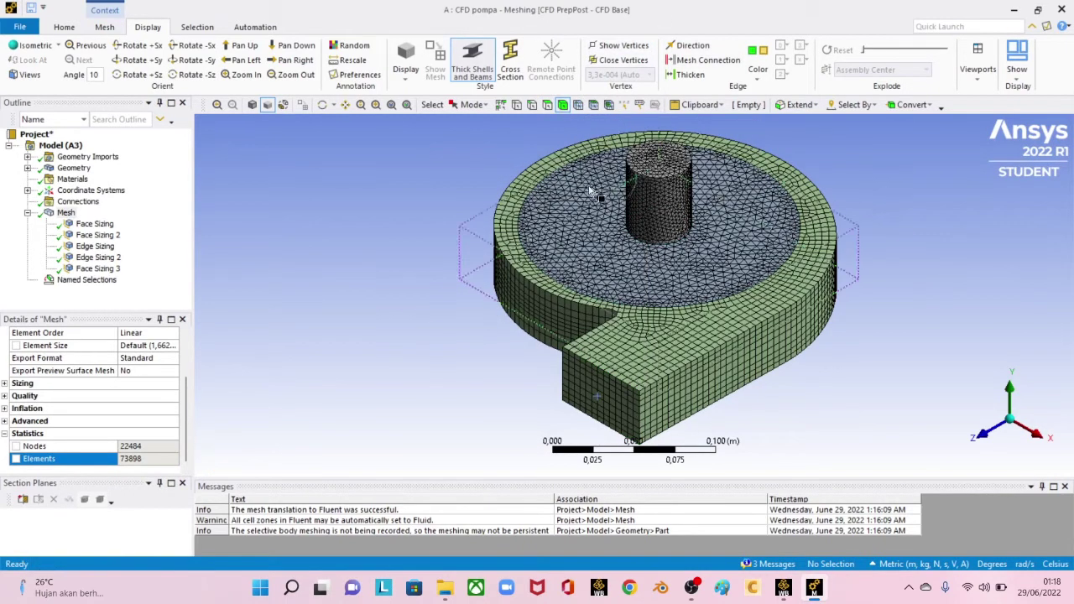
Step: Create a named selection "fluida inlet" from the central cylinder body
click(667, 220)
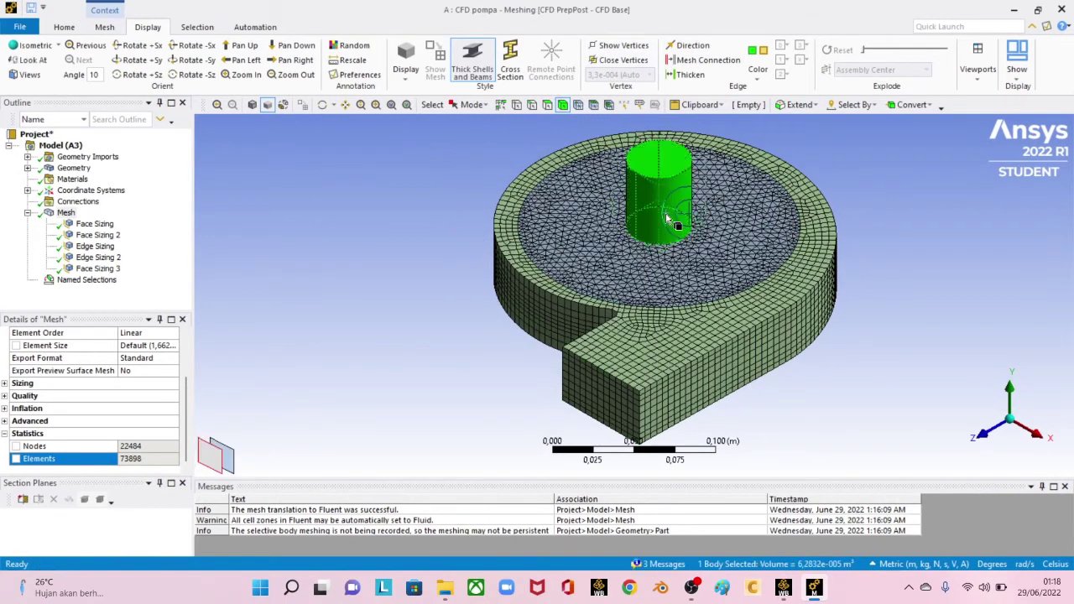
right_click(668, 220)
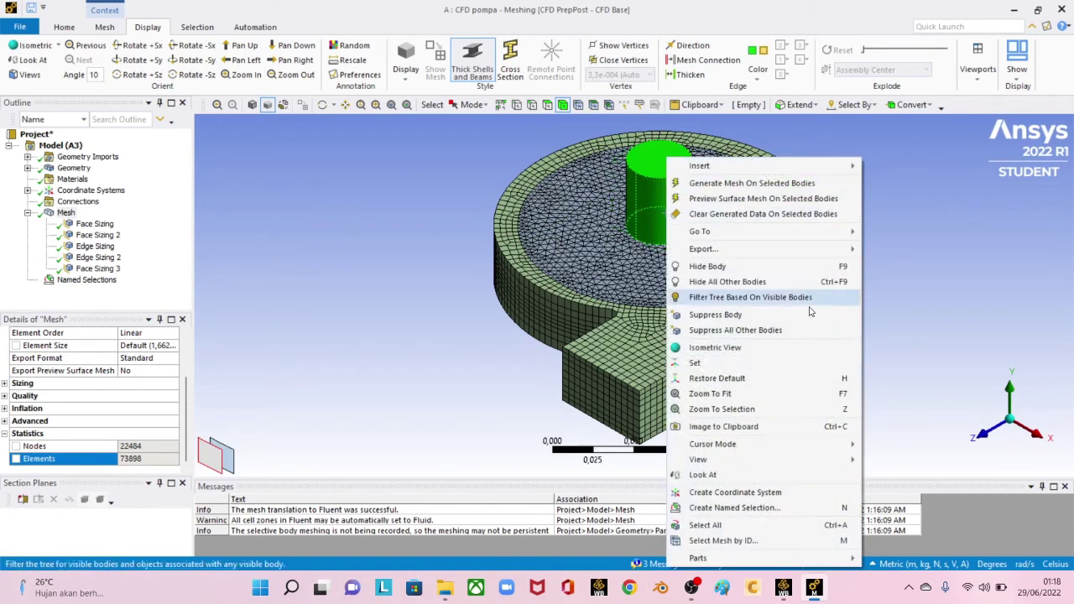
click(735, 508)
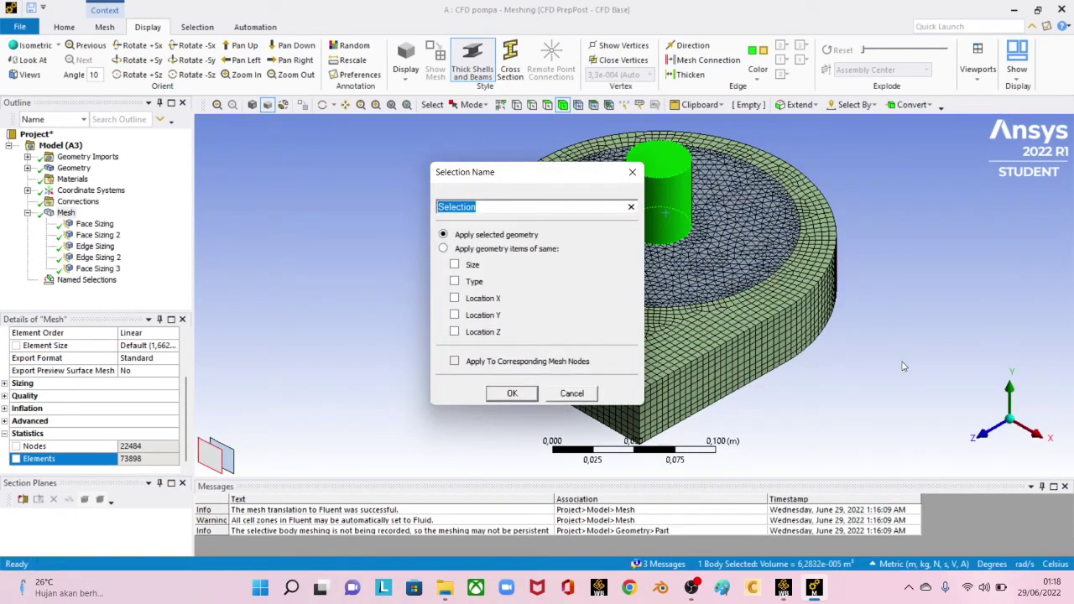
text(fluida inlet)
click(514, 394)
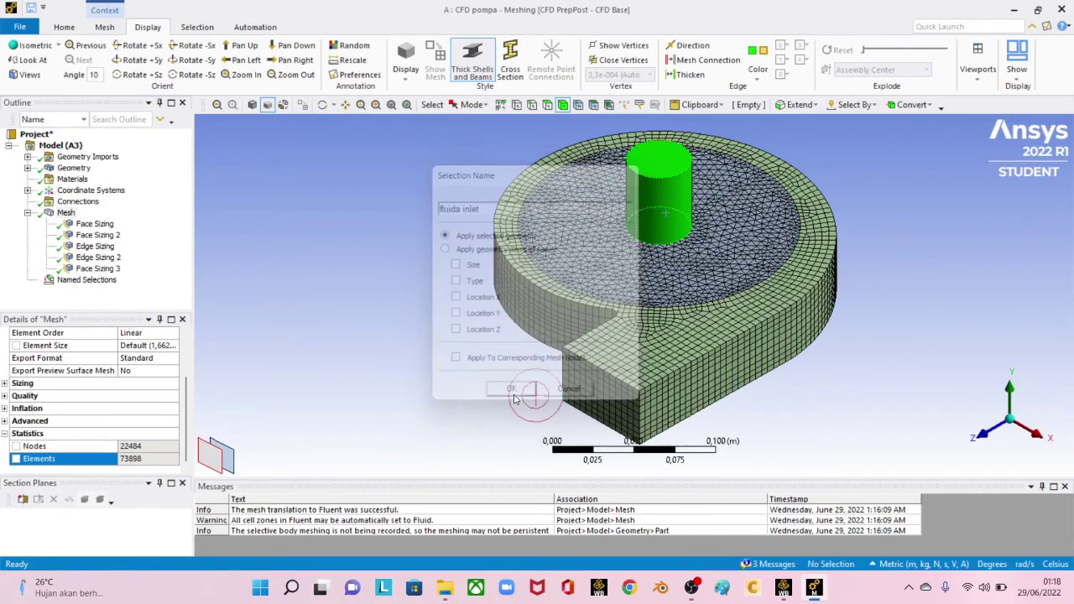
Step: Create a named selection "fluida outlet" from the disc-shaped impeller body
click(617, 270)
right_click(617, 270)
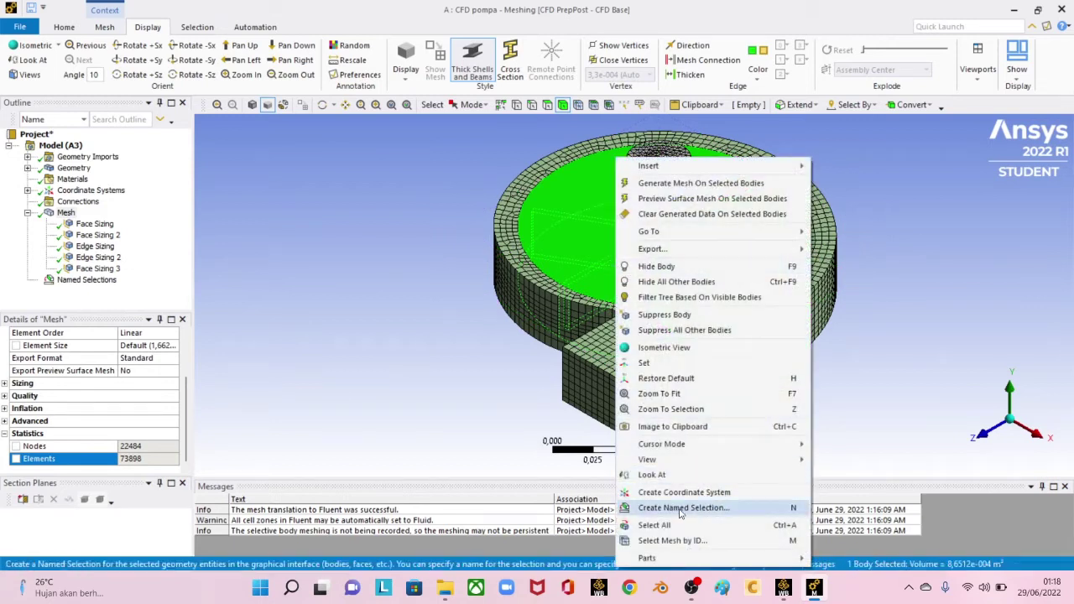
click(734, 508)
text(fluida outlet)
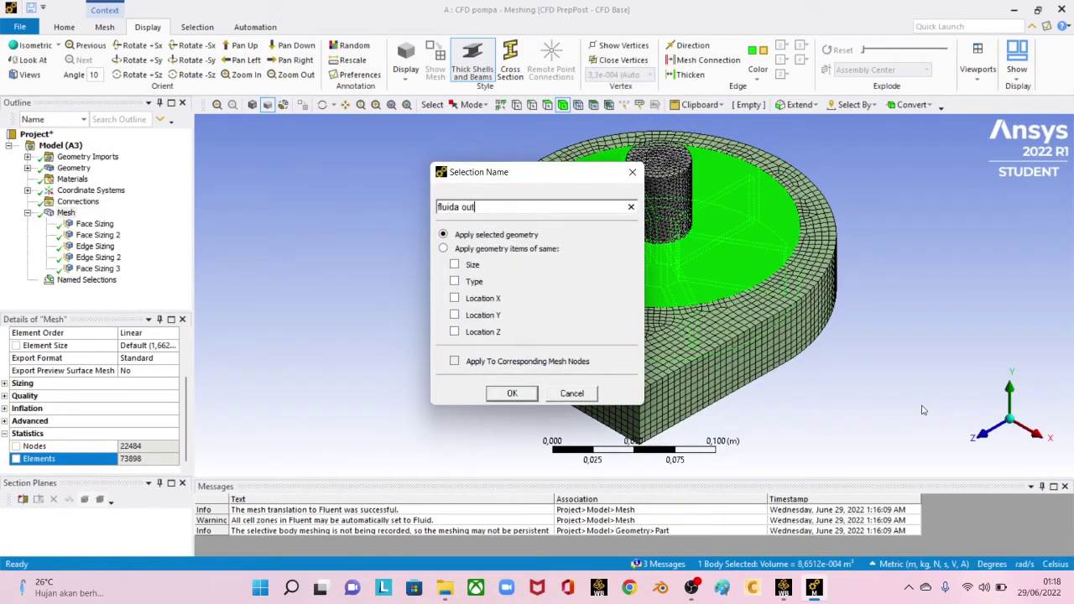
click(512, 392)
Step: Create a named selection "fluida volute" from the outer casing body
click(647, 369)
right_click(653, 368)
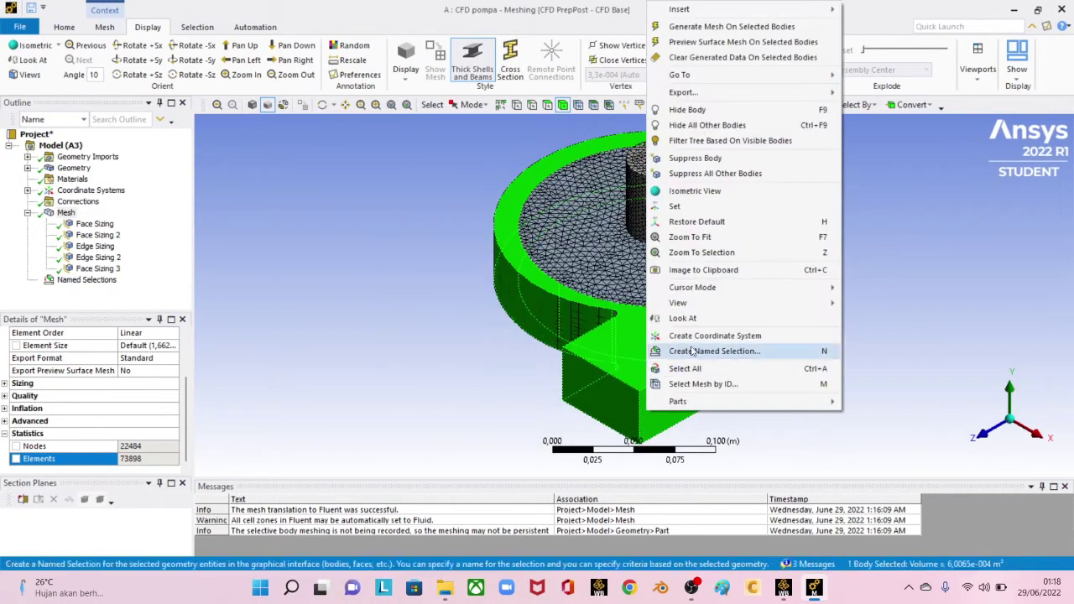
click(691, 350)
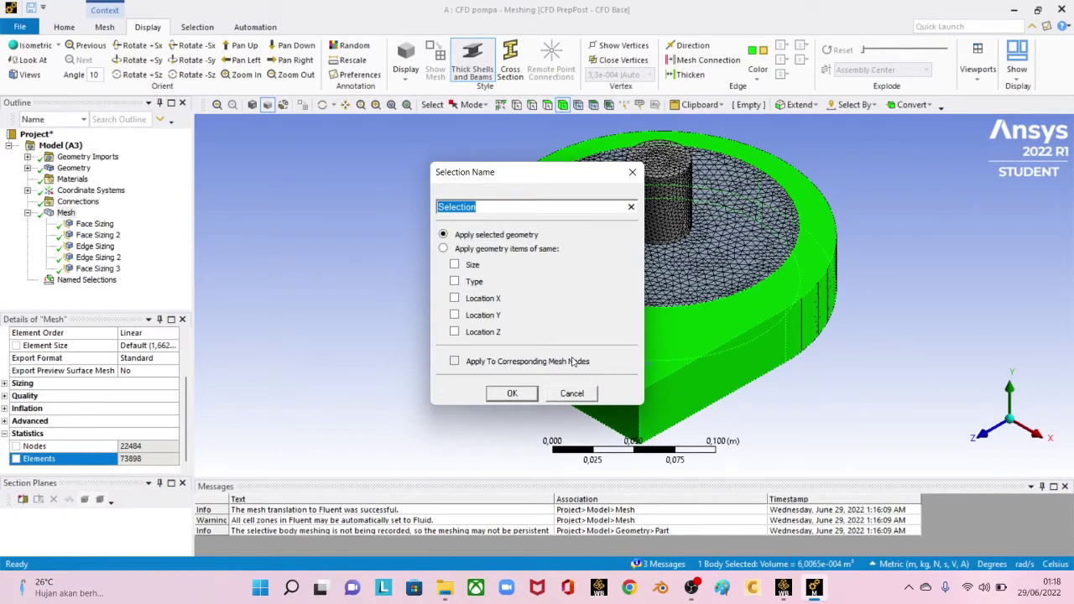
text(fluida volute)
click(512, 392)
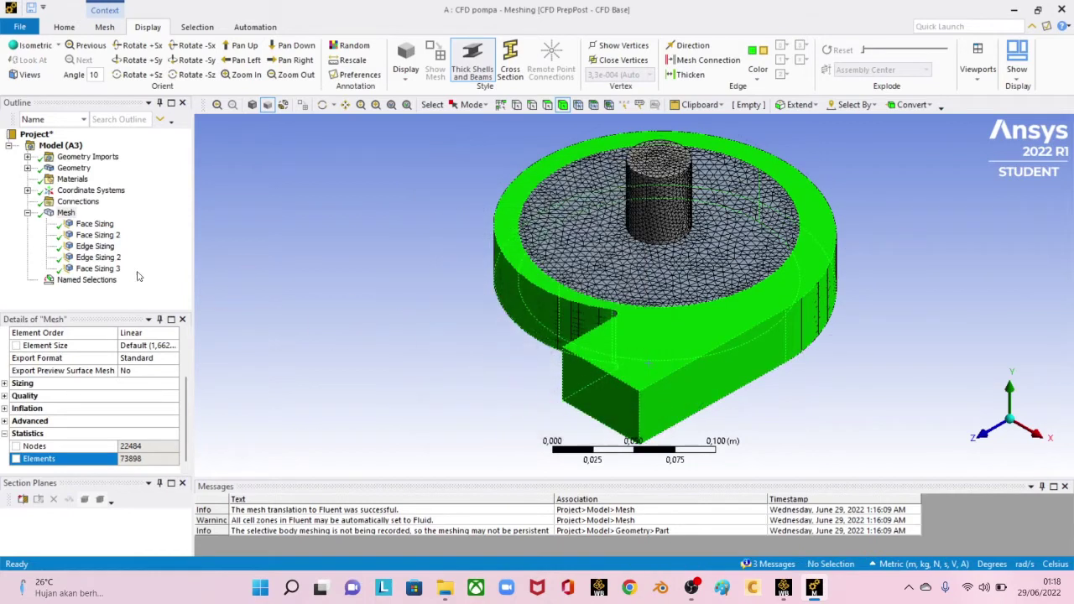
Step: Review the scoped geometry of each named selection, from inlet and outlet to the three fluid bodies
click(28, 280)
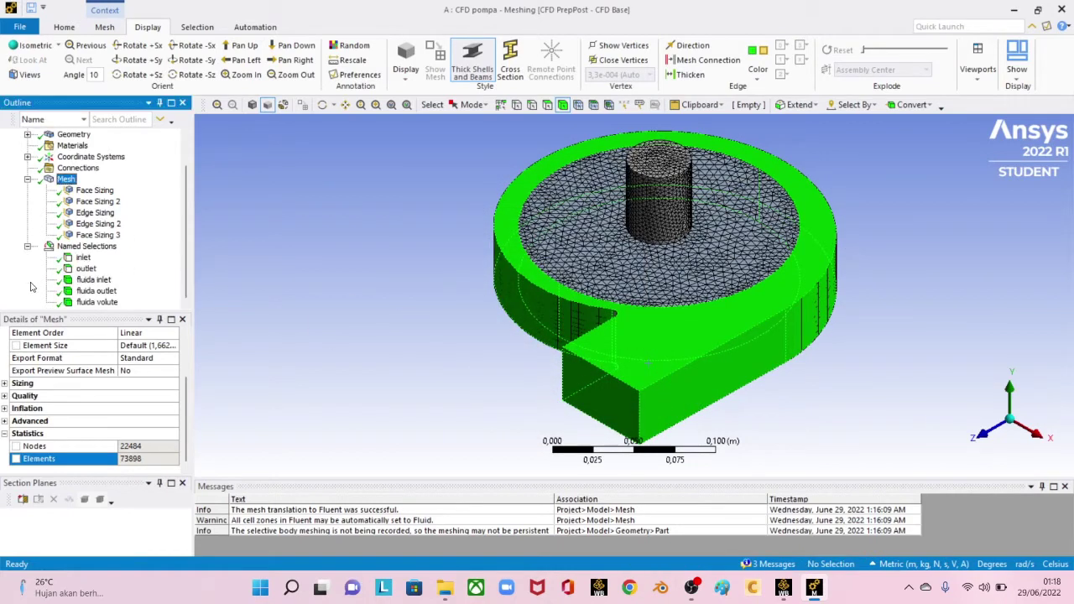
click(83, 259)
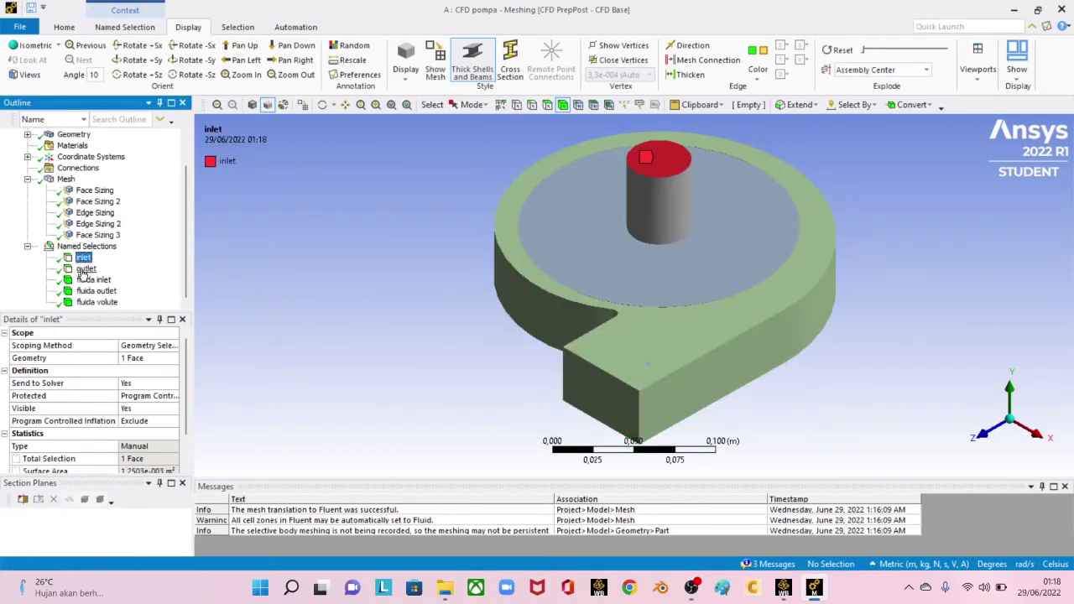
click(85, 269)
click(92, 280)
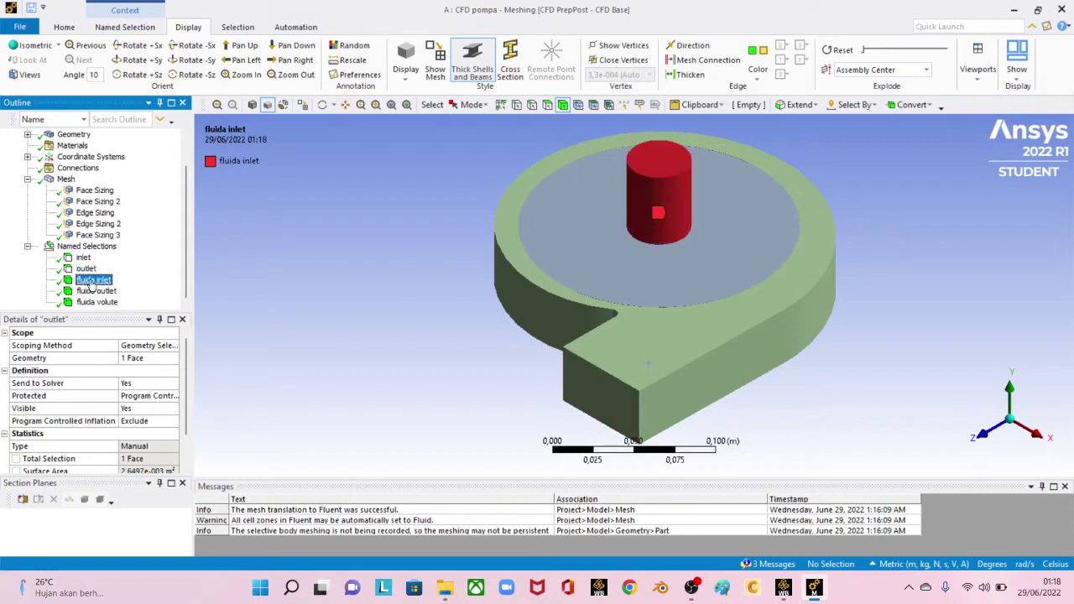
click(95, 292)
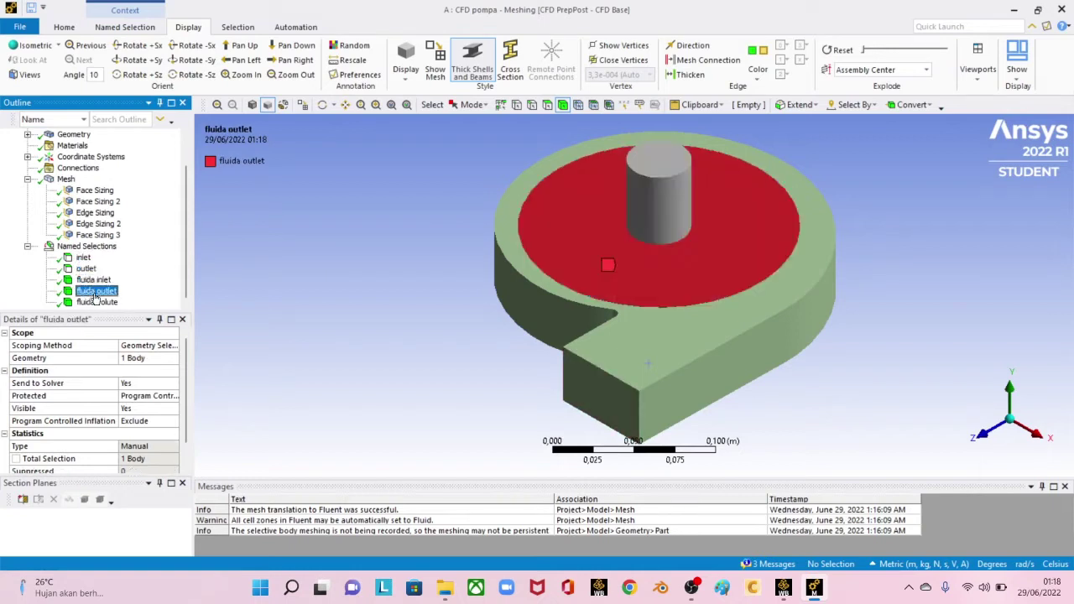
click(97, 301)
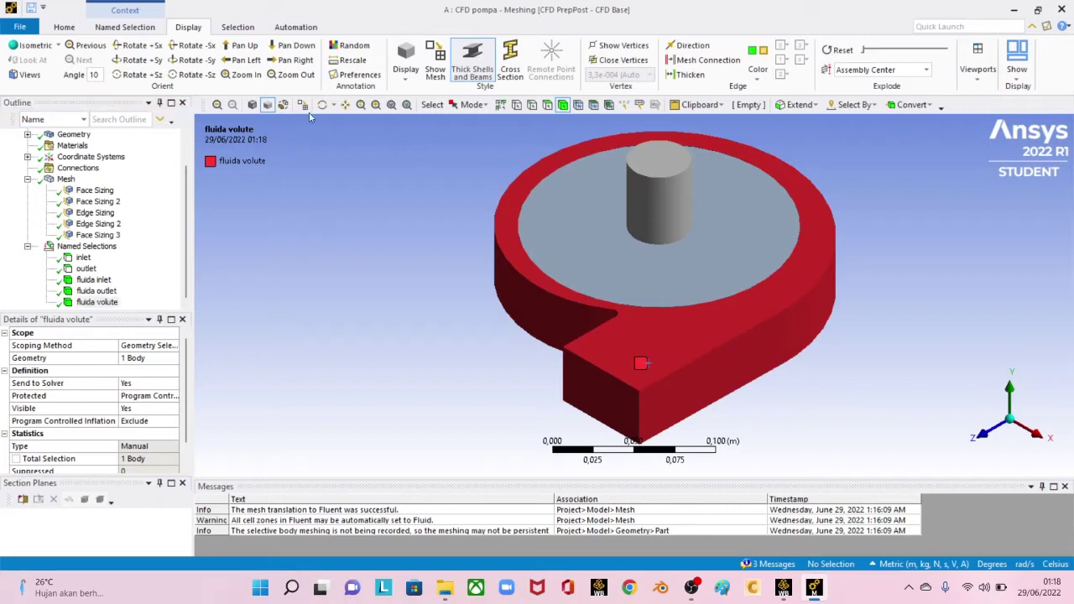
Step: Switch the model display to wireframe and inspect the impeller blades inside the volute
click(405, 72)
click(436, 123)
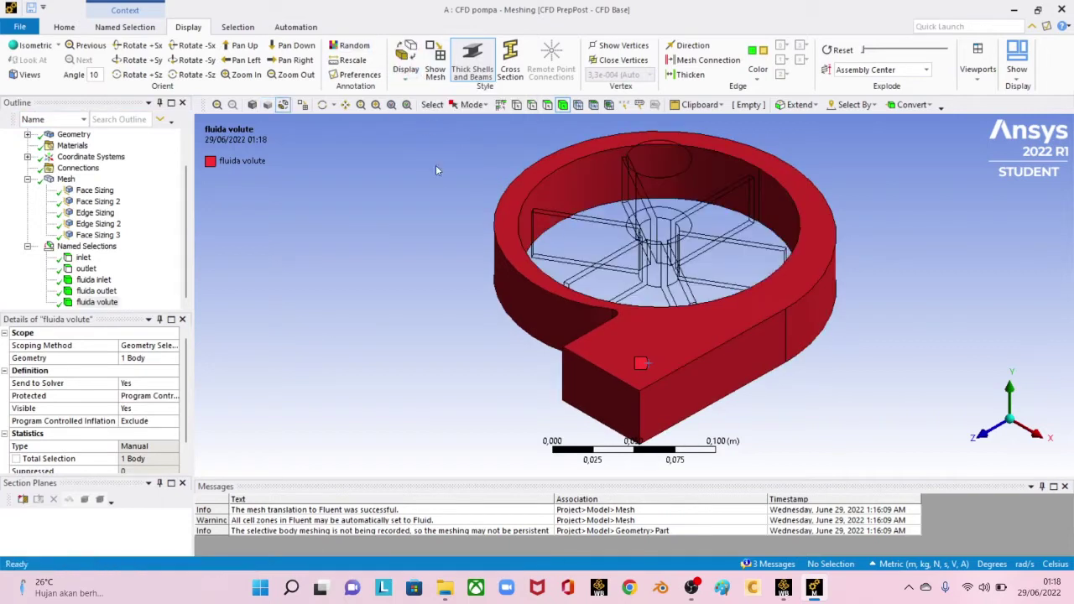
middle_drag(435, 171, 516, 262)
scroll(38, 170, up, 2)
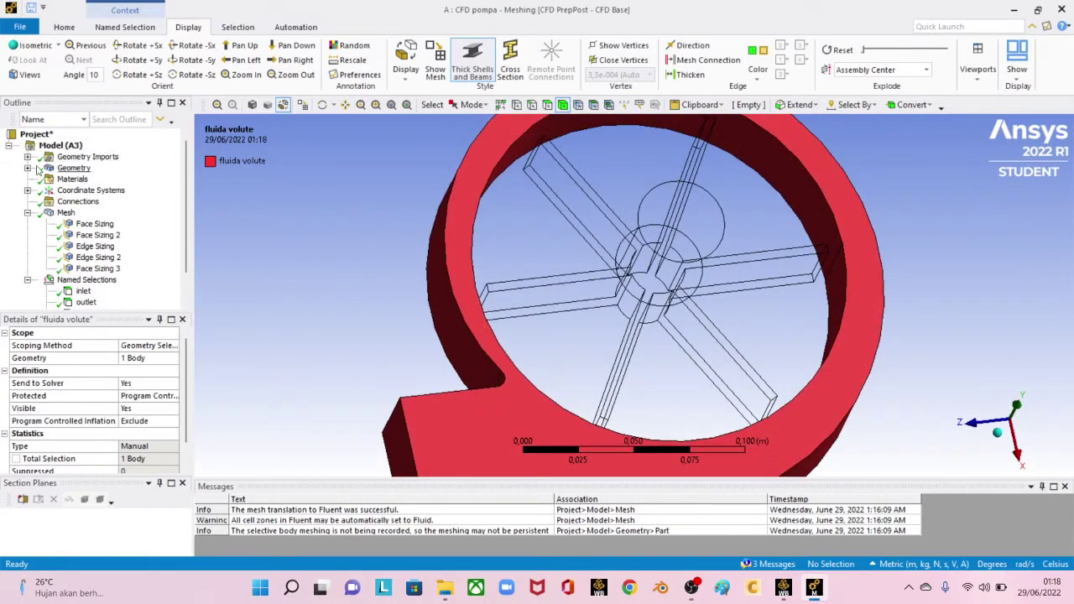
Step: Hide the "fluida inlet" and "fluida volute" bodies of the part, leaving only "fluida impeler" displayed
click(28, 169)
click(46, 180)
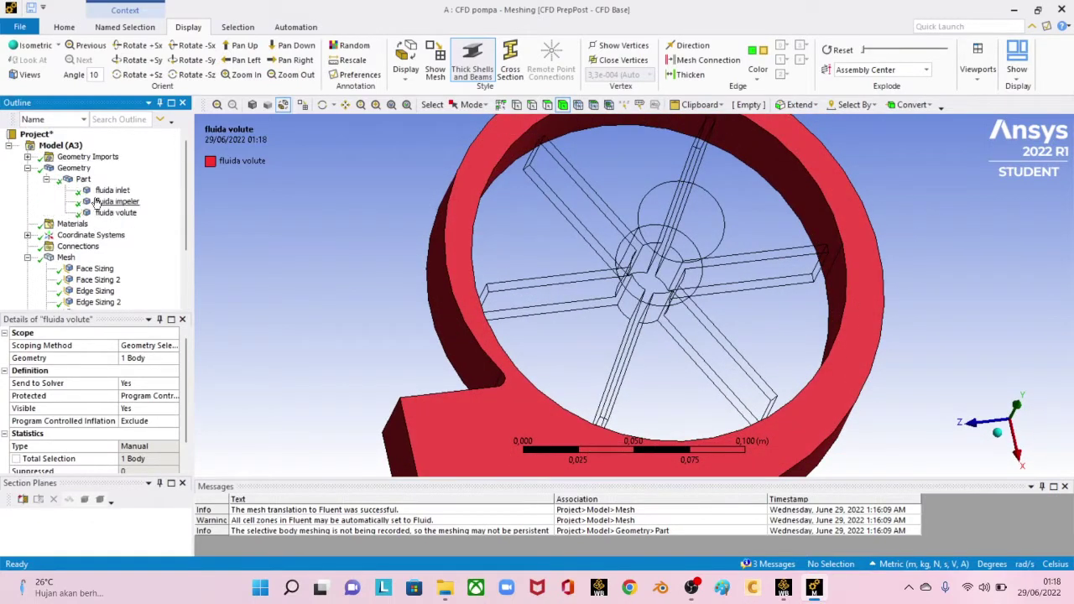
click(114, 213)
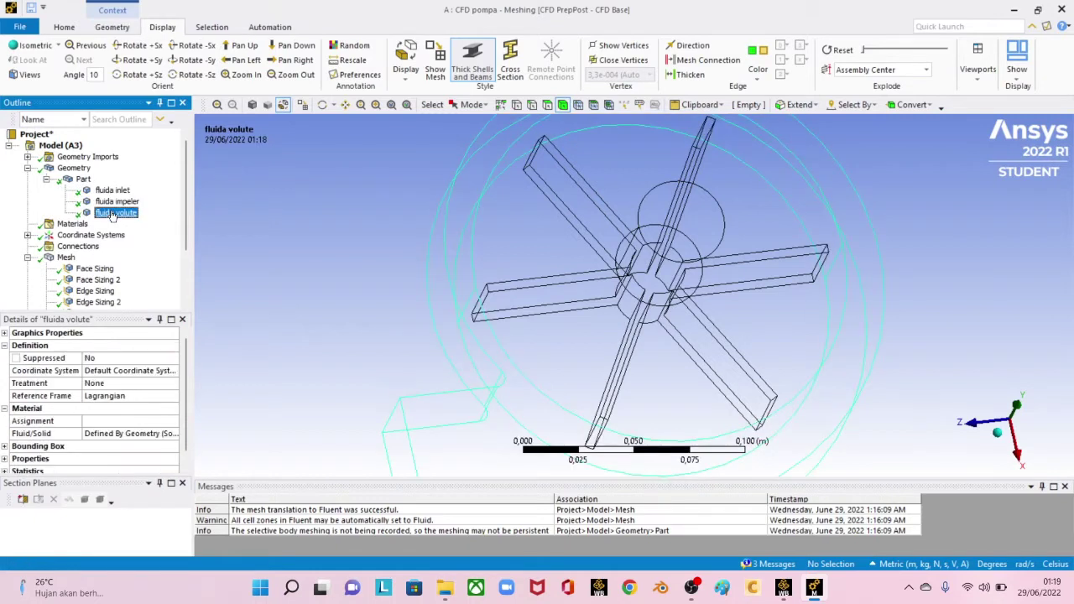
shift+click(116, 191)
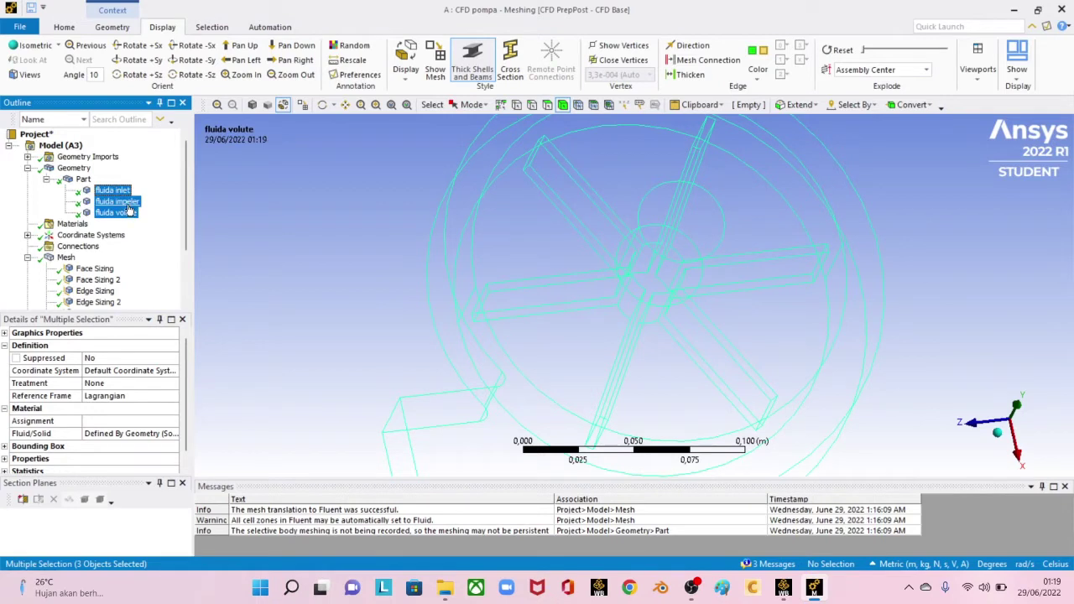
ctrl+click(128, 206)
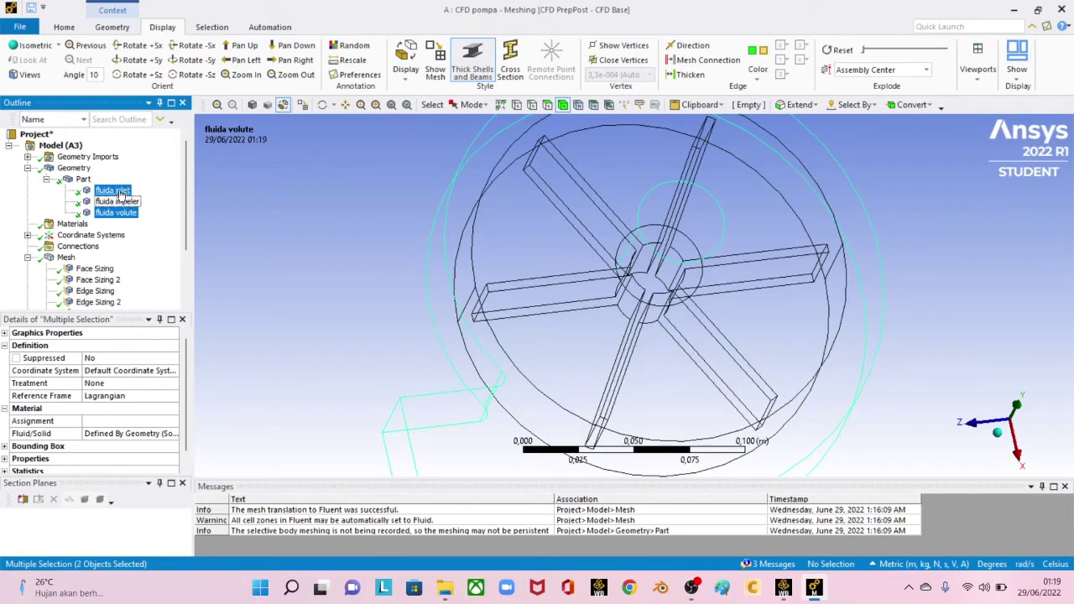
right_click(120, 191)
click(165, 254)
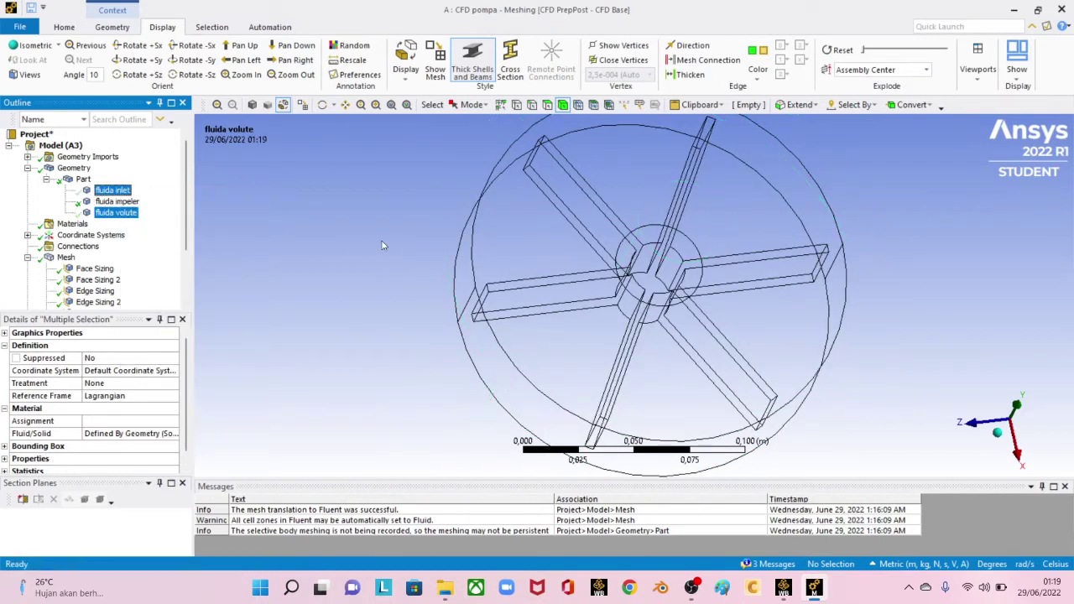
middle_drag(384, 245, 366, 173)
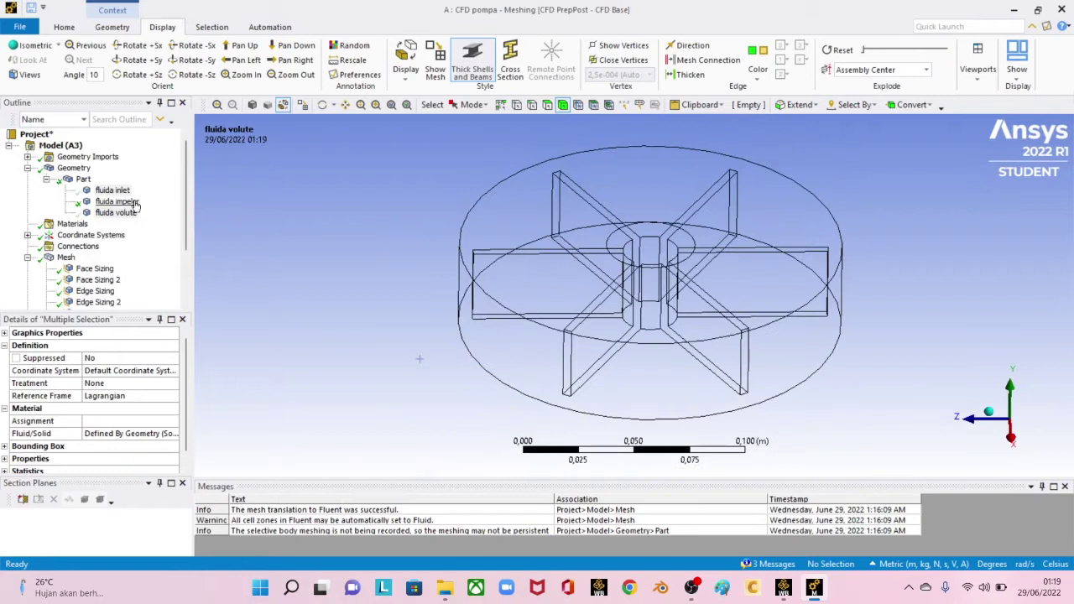
Step: Select the "fluida impeler" body and switch the model display to Shaded Exterior
click(134, 203)
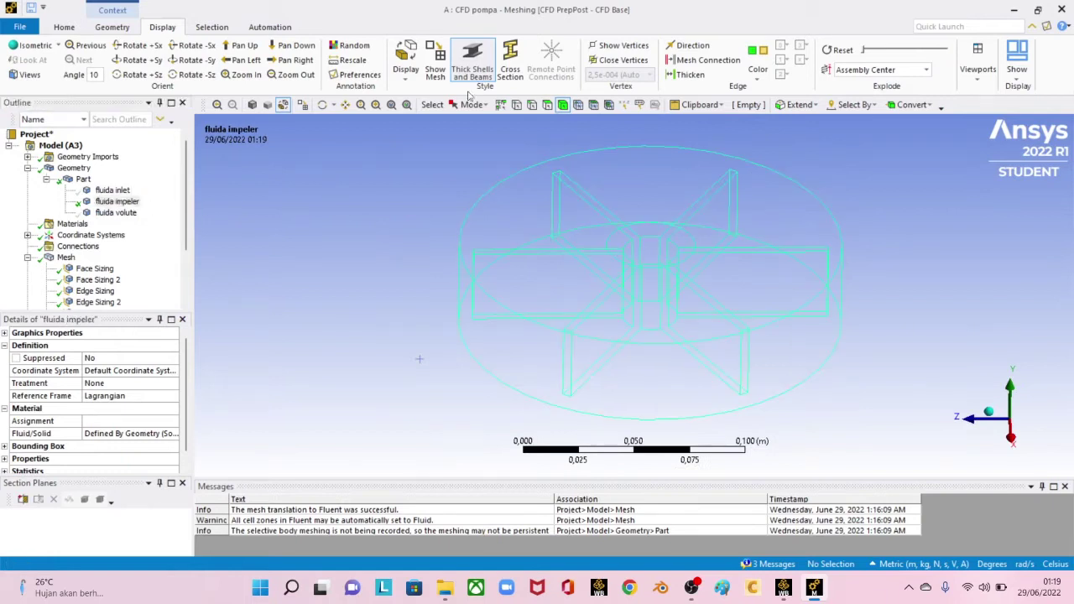
click(409, 79)
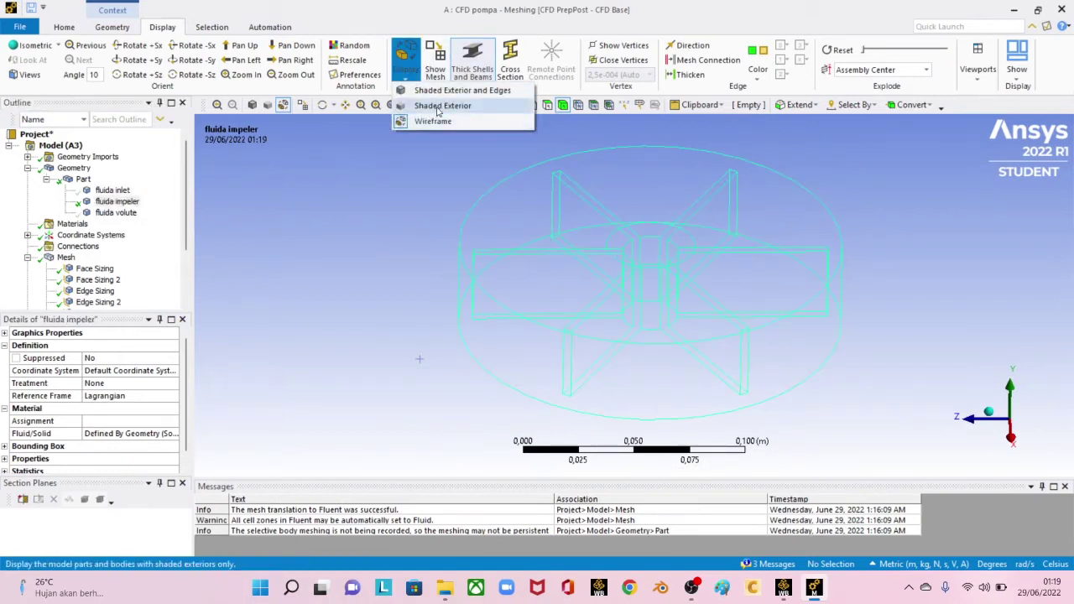
click(432, 106)
mouse_move(487, 233)
middle_down()
mouse_move(534, 217)
mouse_move(491, 233)
mouse_move(491, 247)
mouse_move(403, 254)
mouse_move(487, 262)
mouse_move(500, 202)
middle_up()
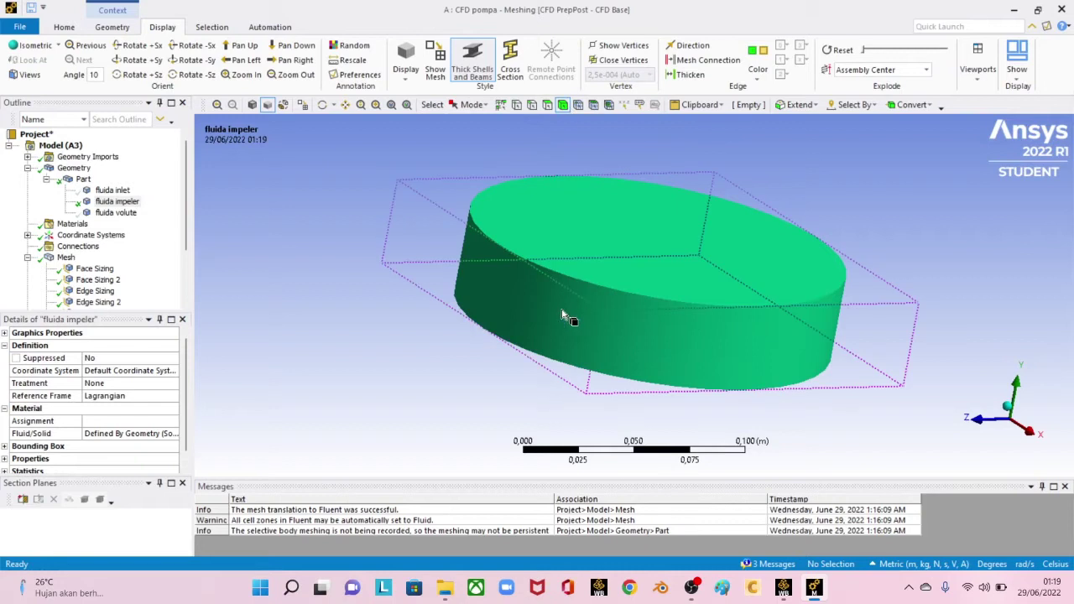
Step: Hide the five outer faces of the impeller fluid disc: both curved side faces and the flat faces on its two ends
click(547, 105)
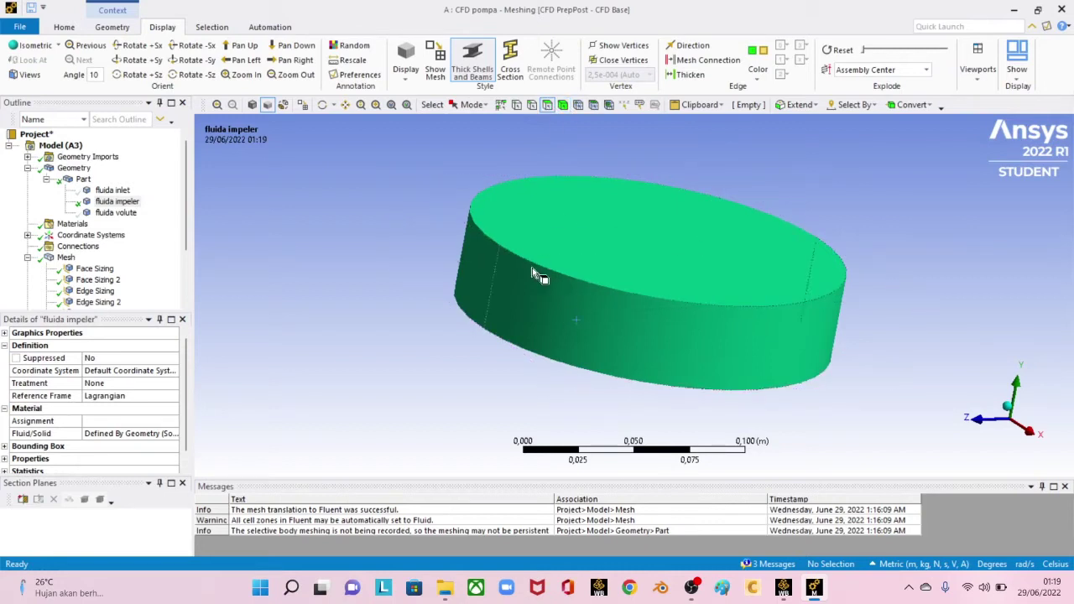
click(541, 295)
middle_drag(574, 260, 606, 255)
click(606, 254)
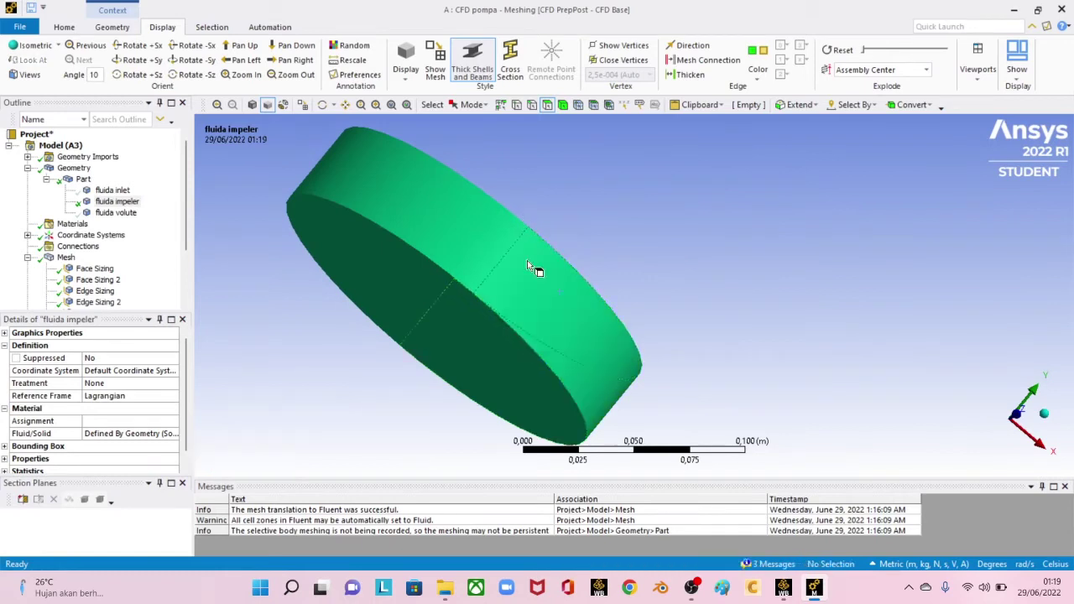
click(540, 307)
ctrl+click(541, 300)
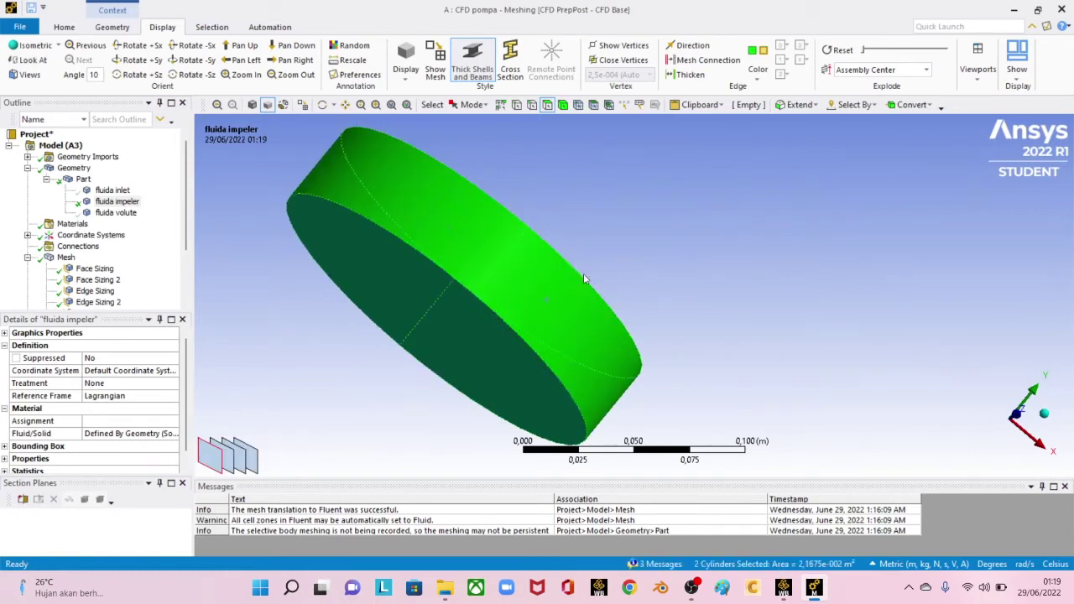
middle_drag(579, 273, 424, 277)
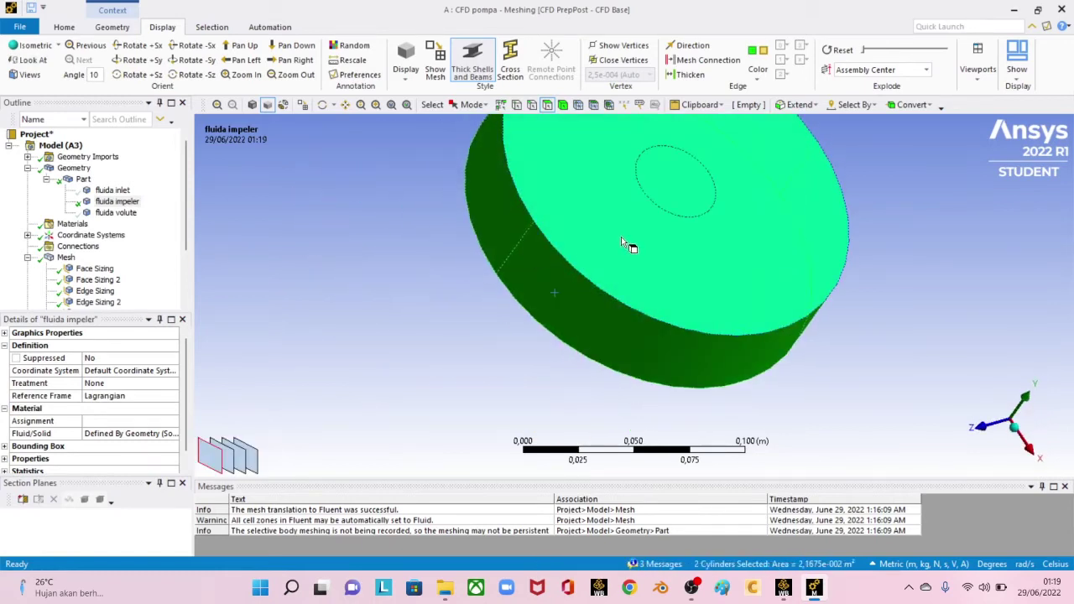
ctrl+click(623, 243)
ctrl+click(655, 183)
middle_drag(549, 307, 523, 348)
ctrl+click(504, 360)
middle_drag(557, 302, 565, 278)
right_click(558, 280)
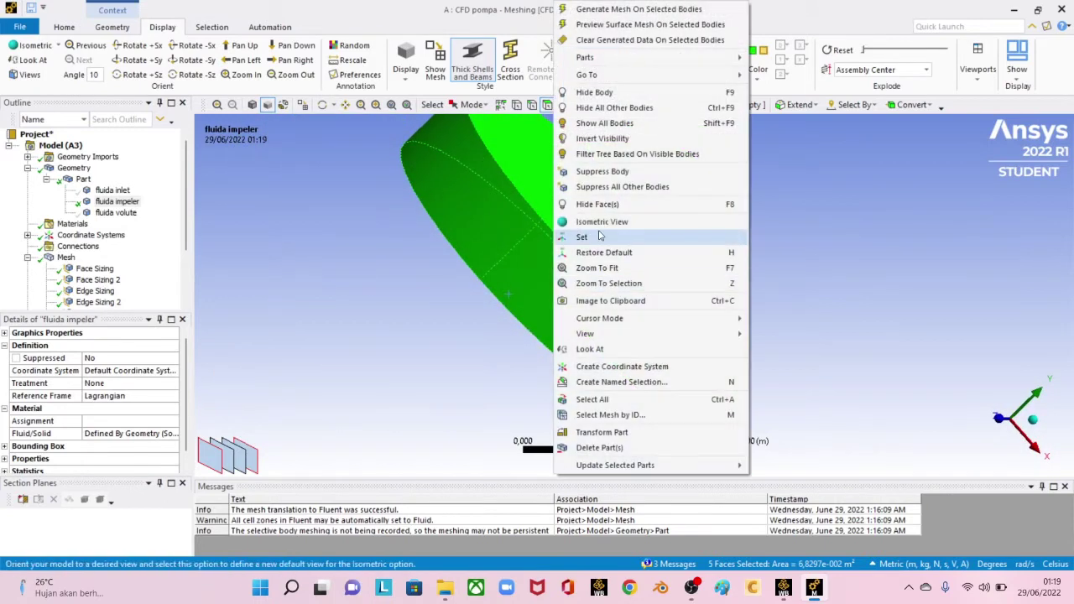
click(598, 203)
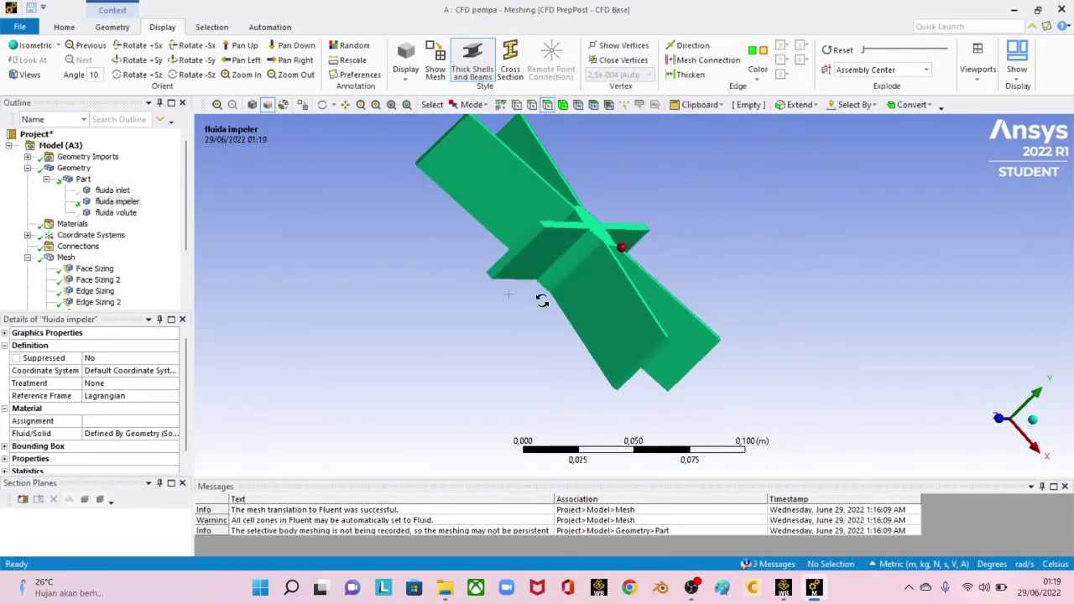
Step: Create a named selection "dinding impeler" from all the exposed hub and blade faces using box selection
middle_drag(543, 300, 441, 290)
scroll(439, 274, down, 2)
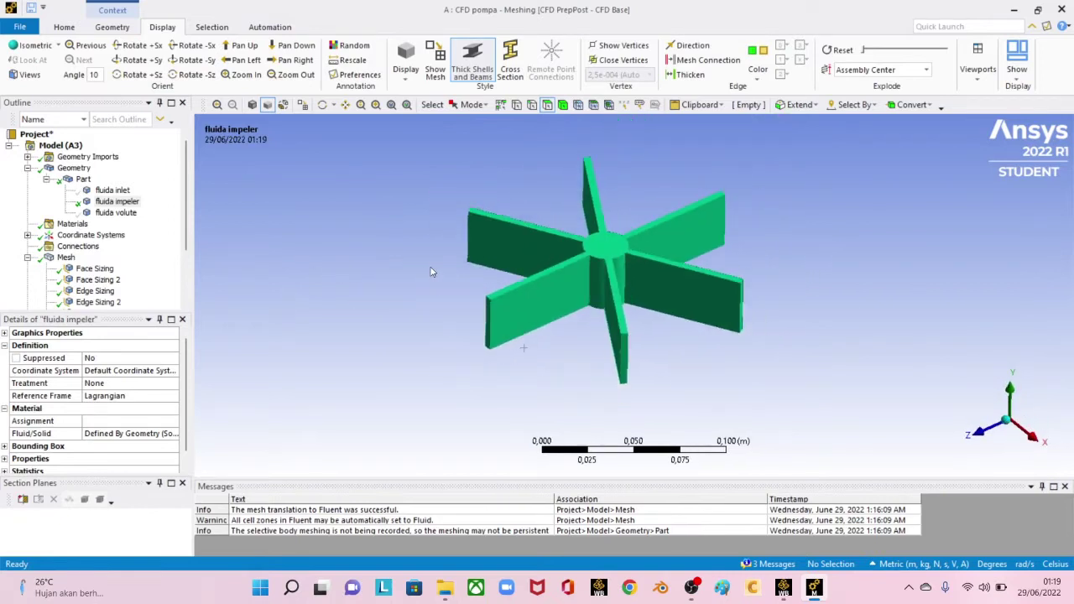
click(472, 104)
click(482, 136)
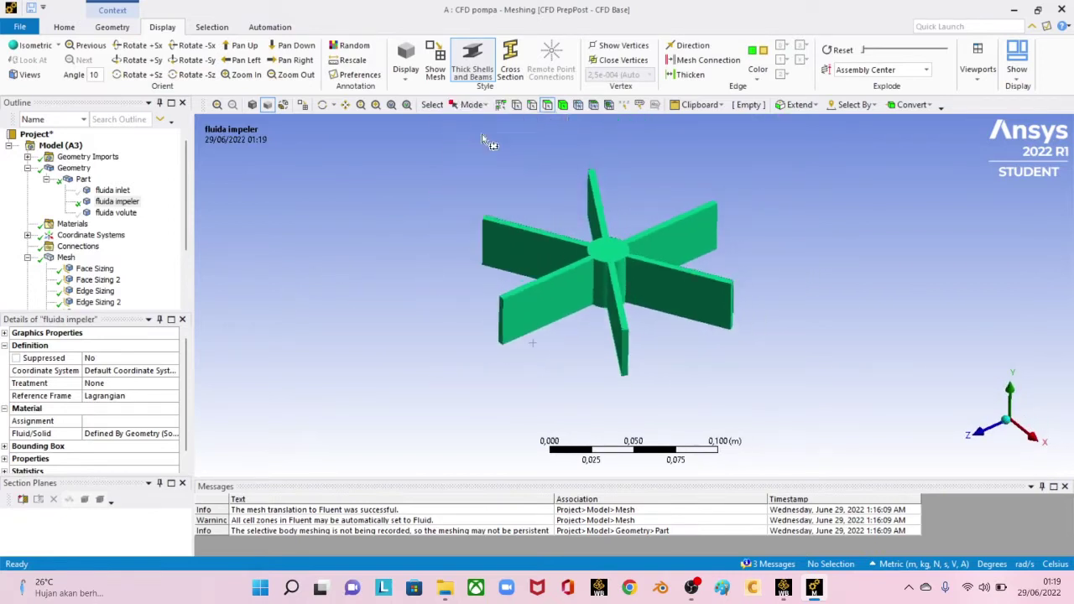
drag(429, 130, 810, 423)
middle_drag(773, 377, 784, 201)
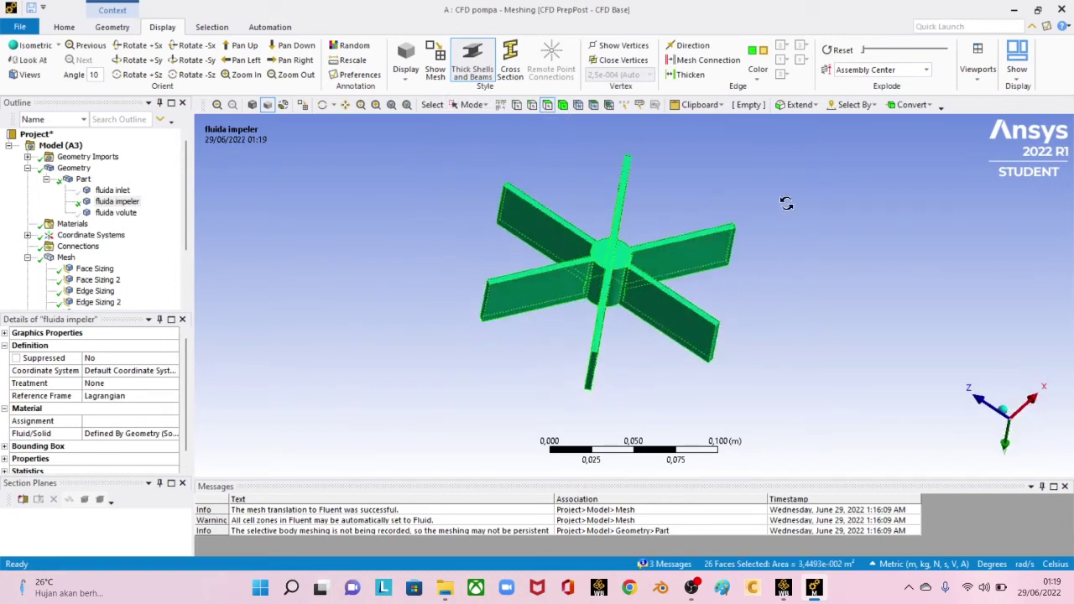
drag(435, 132, 809, 412)
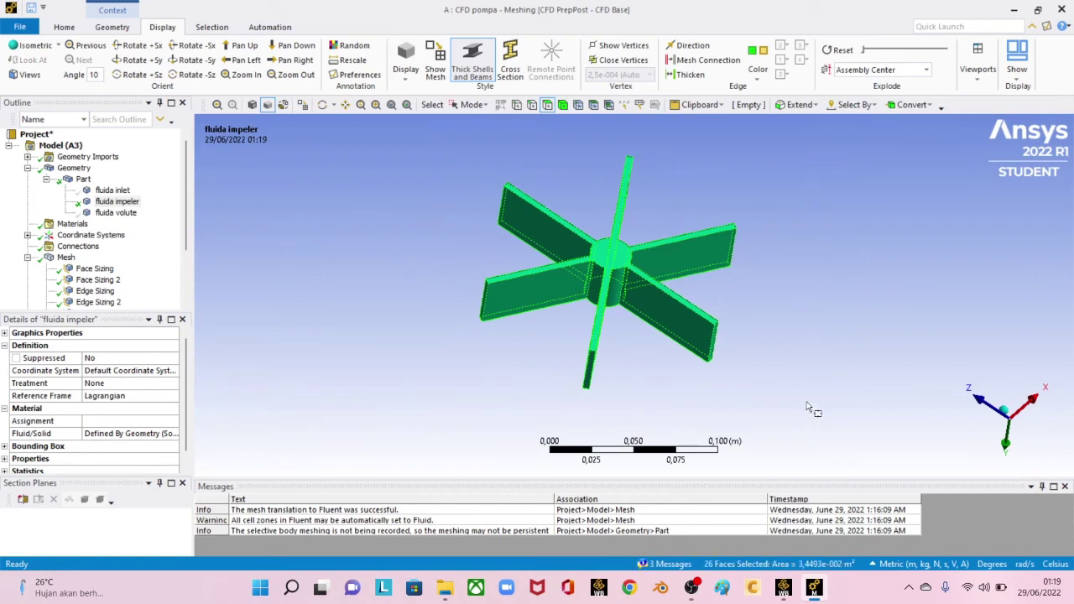
middle_drag(809, 413, 336, 292)
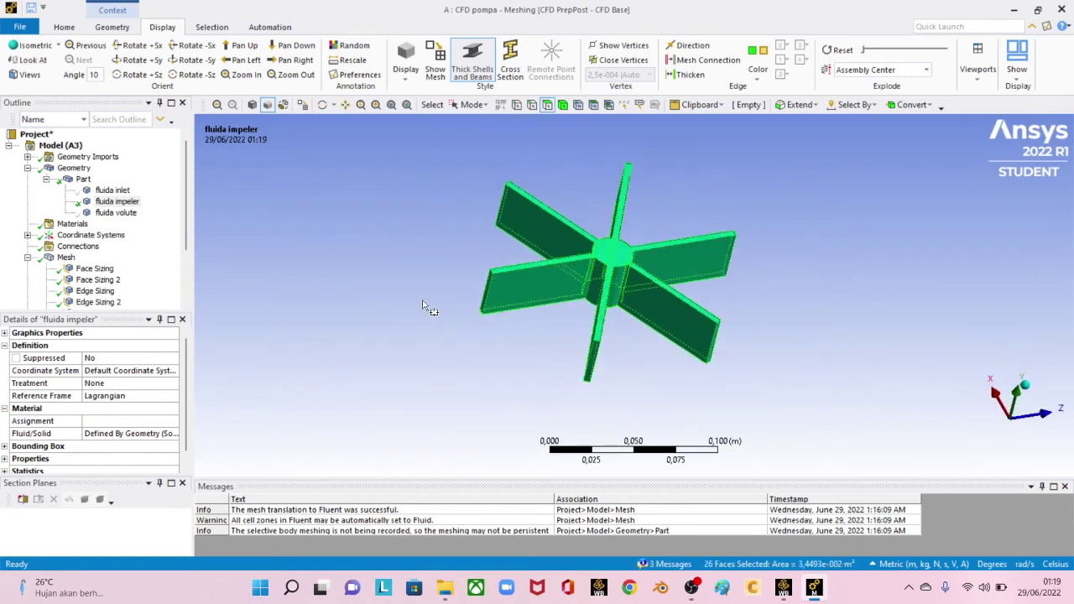
right_click(542, 278)
click(642, 475)
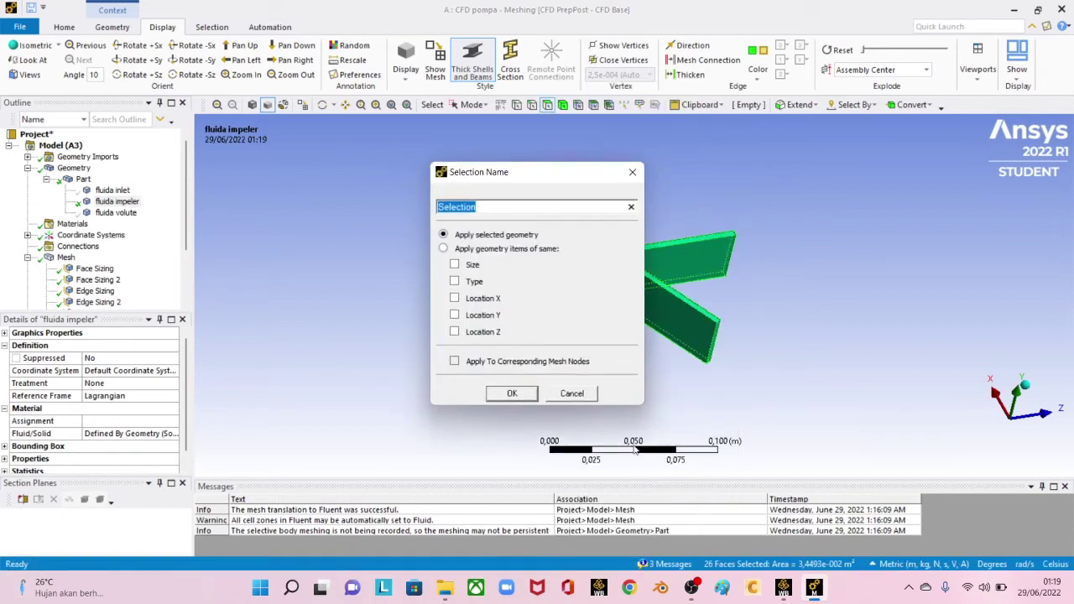
text(dinding impeler)
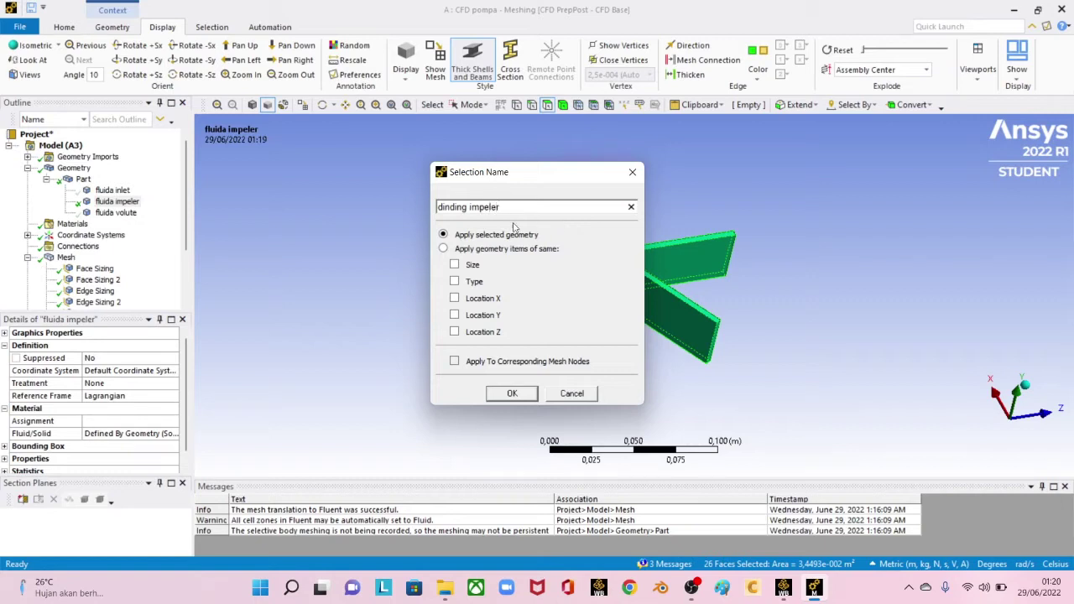
click(501, 397)
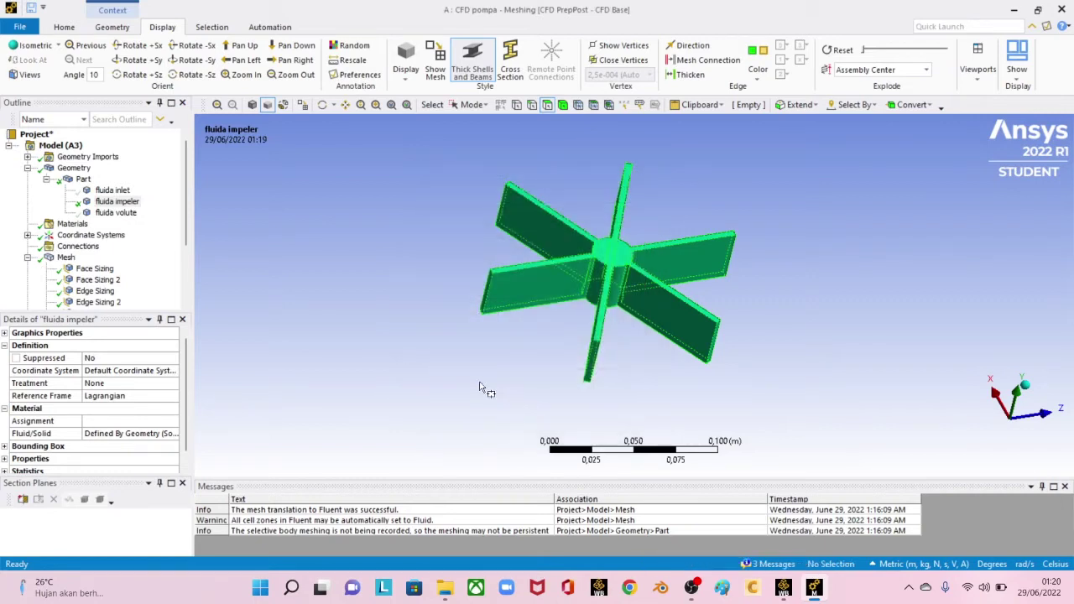
Step: Show the hidden outer faces of the impeller fluid body again
scroll(323, 283, down, 1)
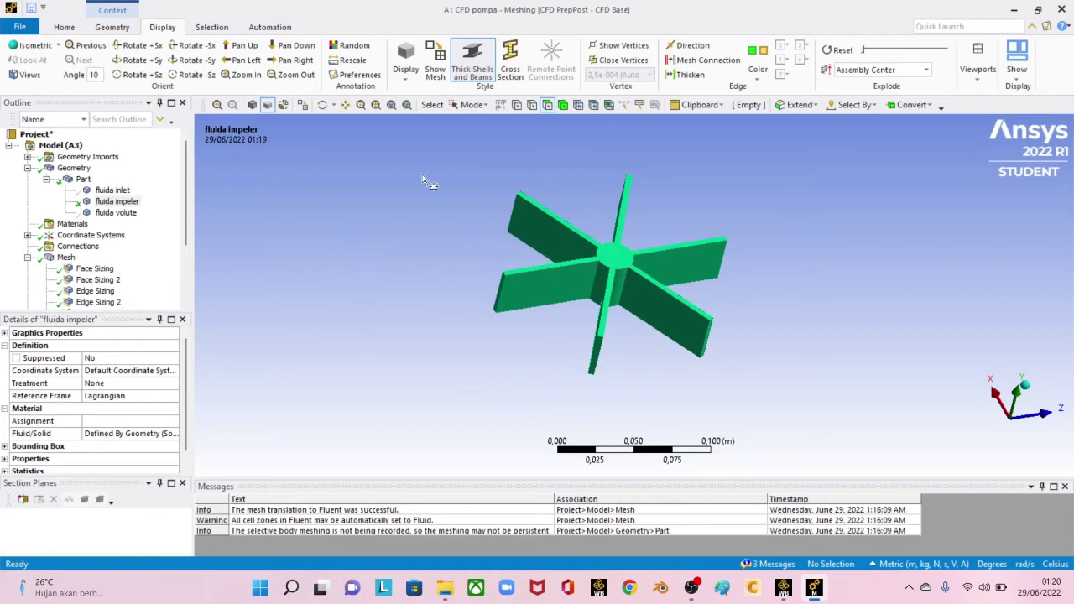
right_click(613, 257)
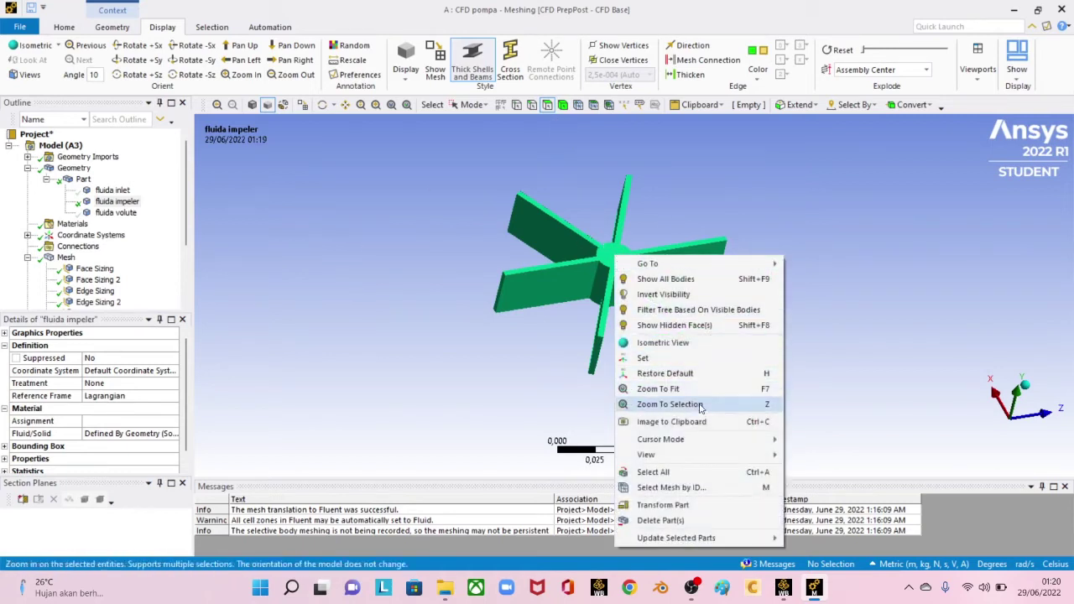
click(679, 325)
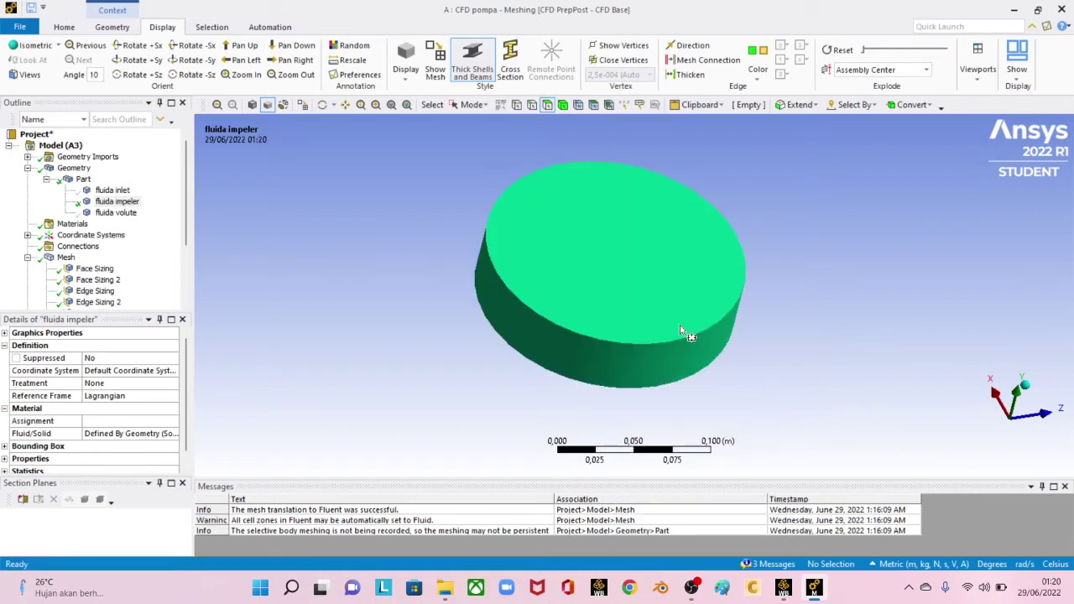
Step: Switch the display to wireframe and check the faces scoped in the "dinding impeler" named selection
click(407, 72)
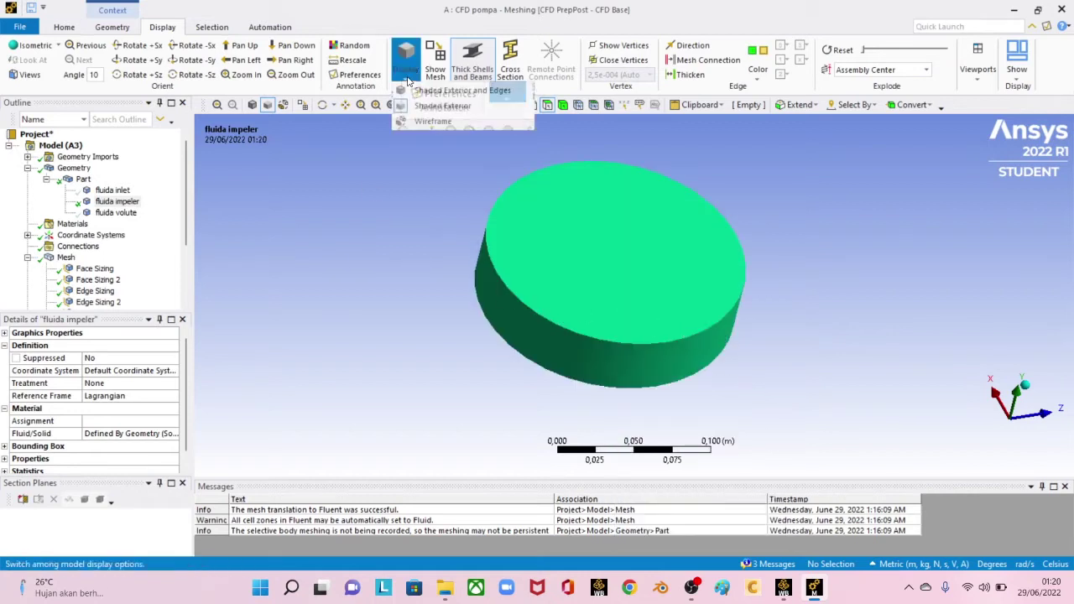
click(433, 122)
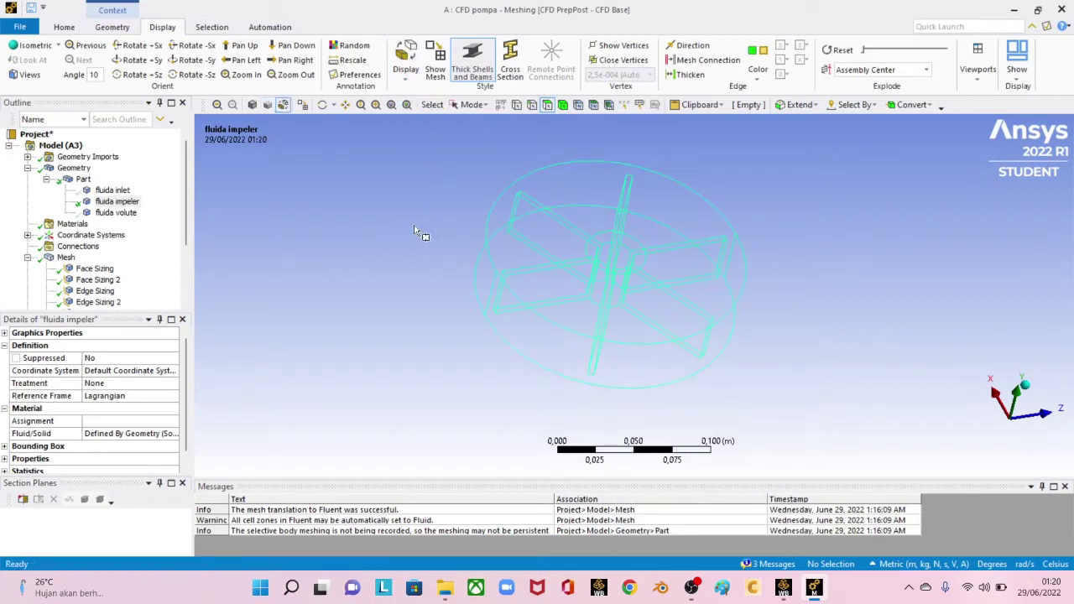
scroll(95, 294, down, 3)
click(92, 303)
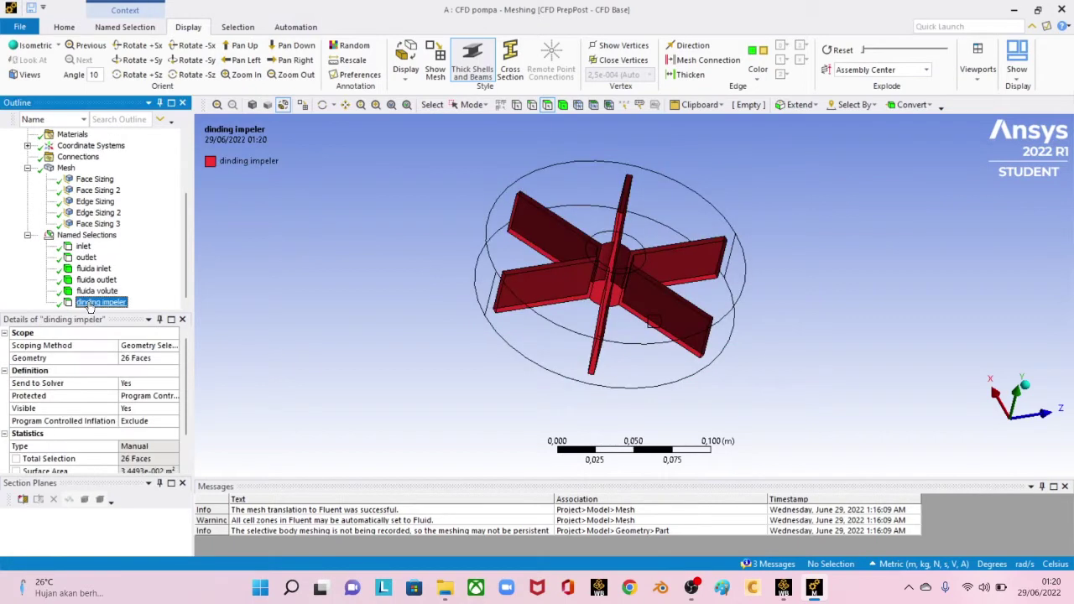
Step: Return the display to Shaded Exterior and review the "fluida volute", "fluida outlet" and "fluida inlet" named selections
click(91, 292)
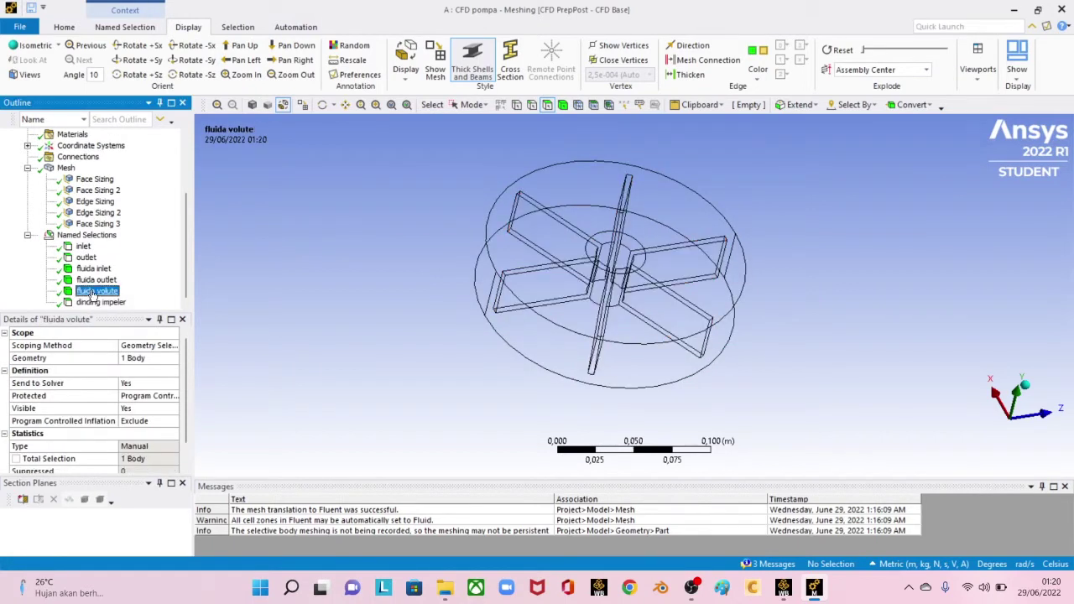
click(406, 63)
click(424, 107)
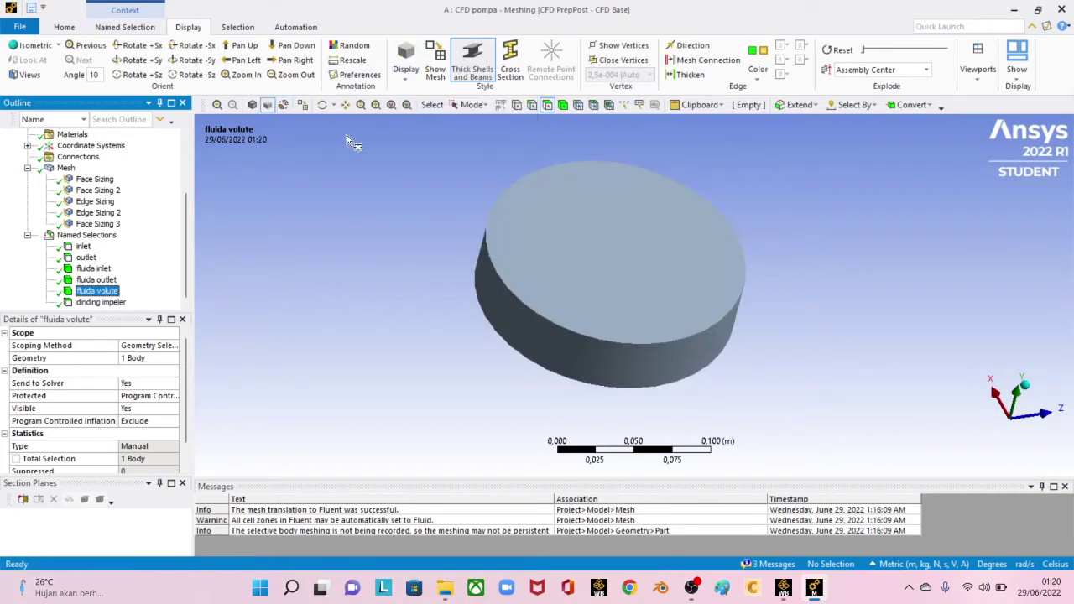
click(94, 280)
click(92, 290)
click(90, 280)
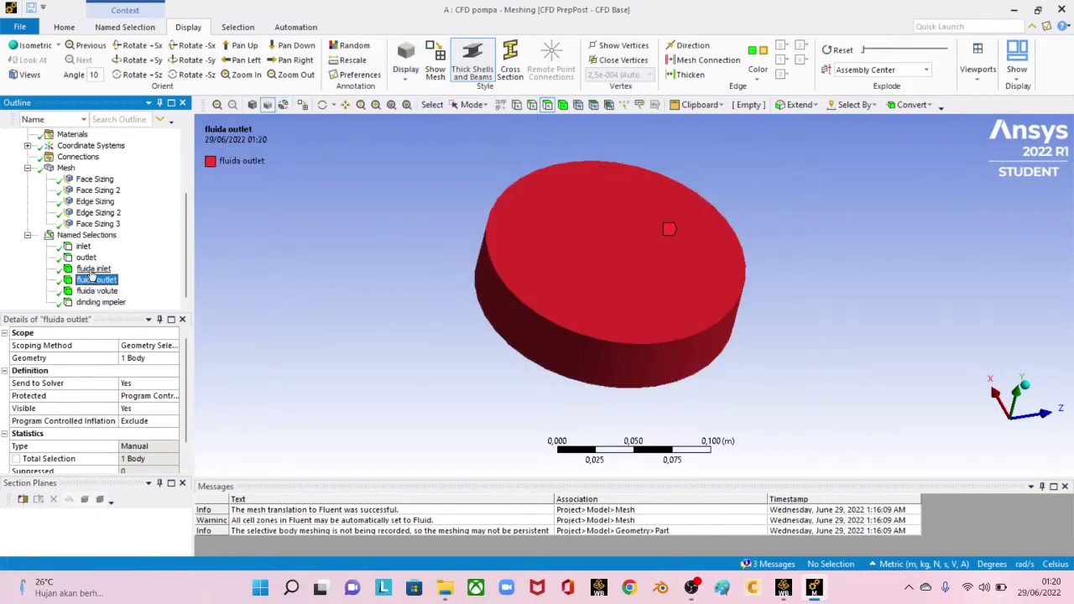
click(93, 269)
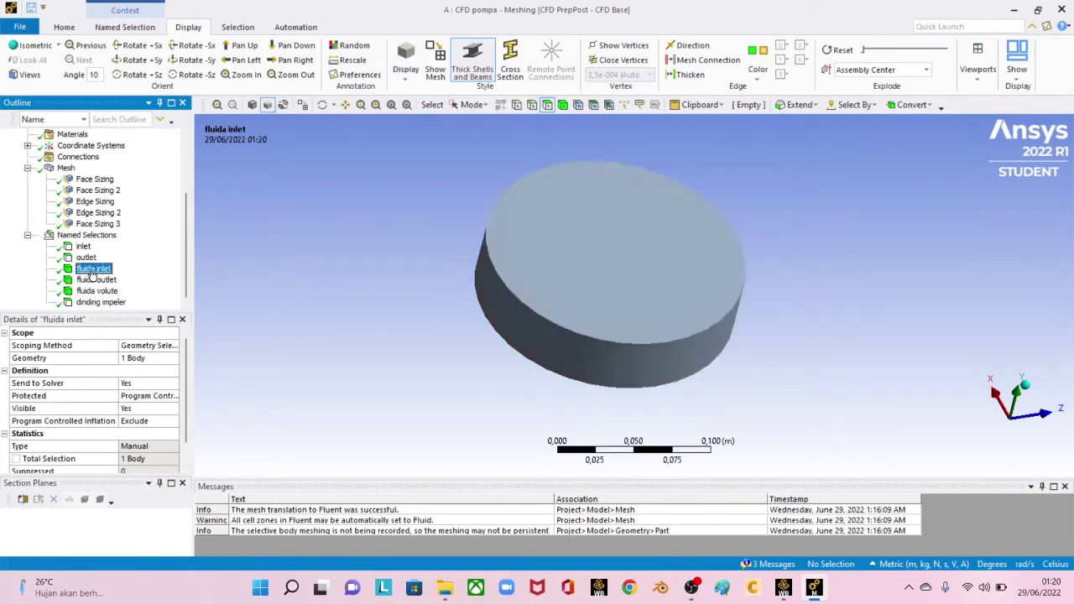
Step: Make the hidden fluida inlet and fluida volute bodies visible again alongside the impeller fluid body
scroll(106, 168, up, 3)
click(104, 192)
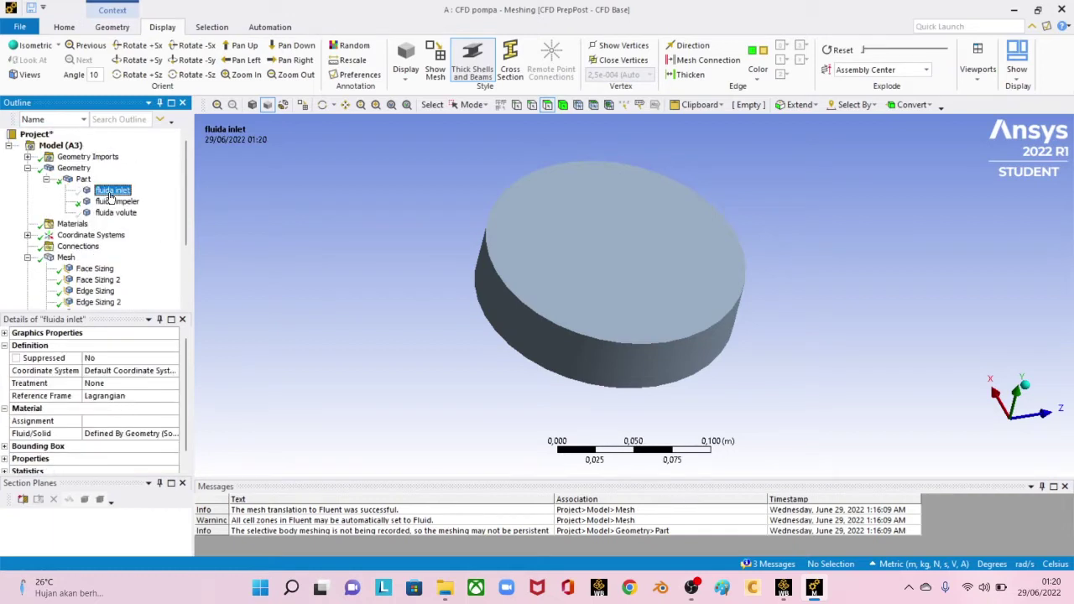
ctrl+click(117, 213)
right_click(120, 217)
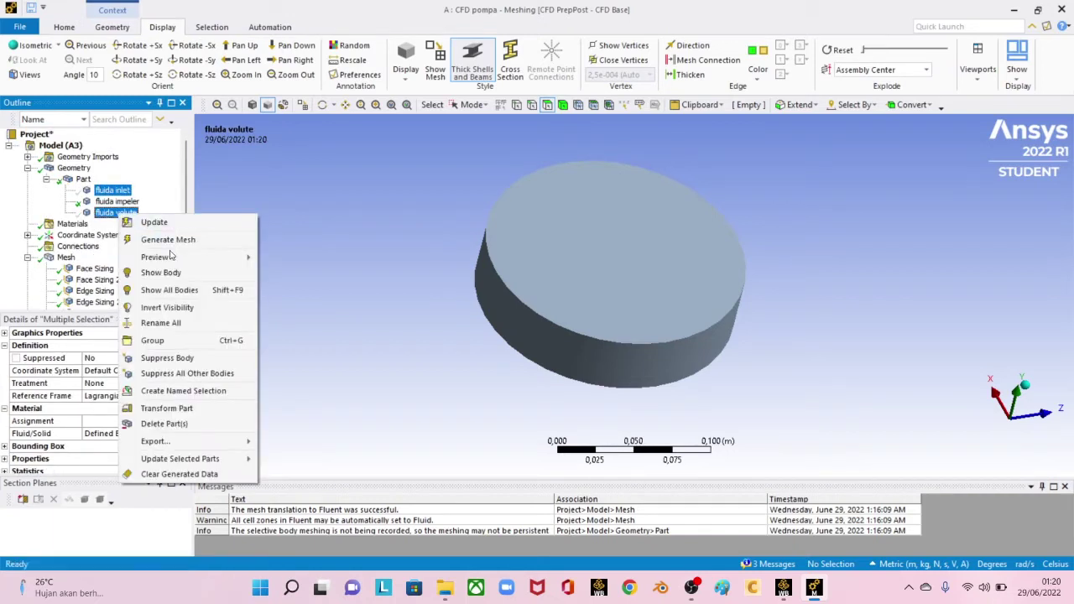
click(171, 276)
Step: Review the geometry scoped in the "inlet", "outlet", "fluida inlet", "fluida outlet" and "fluida volute" named selections
scroll(116, 276, down, 3)
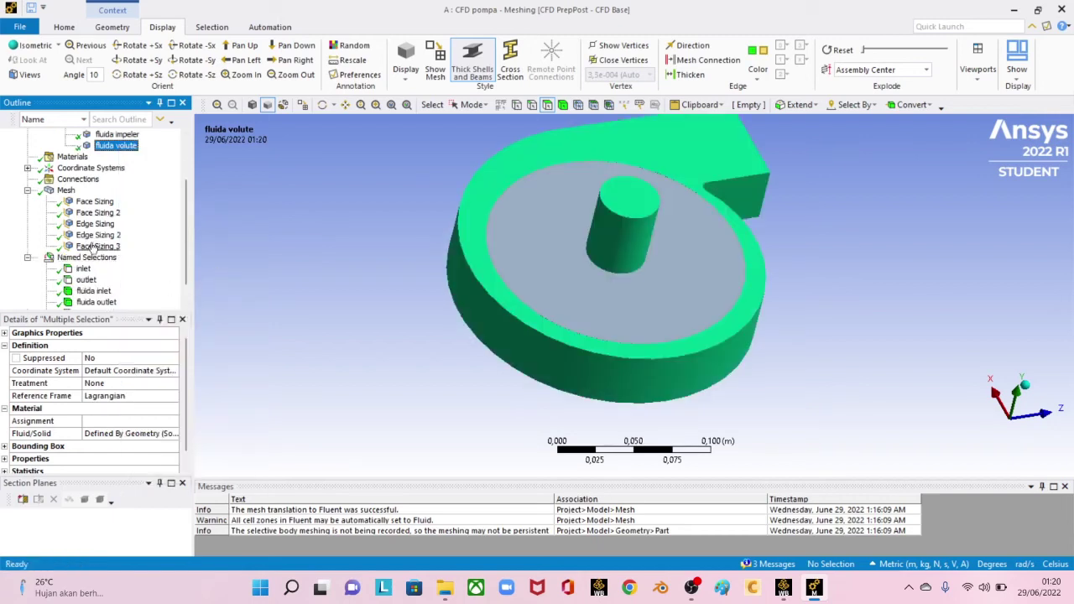
click(87, 246)
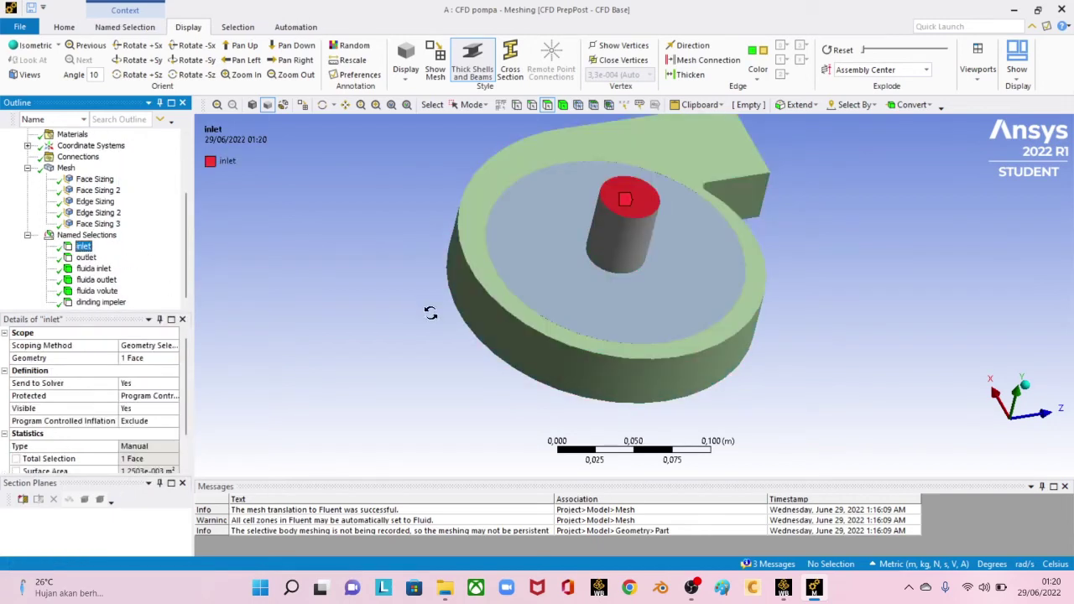
middle_drag(431, 317, 304, 374)
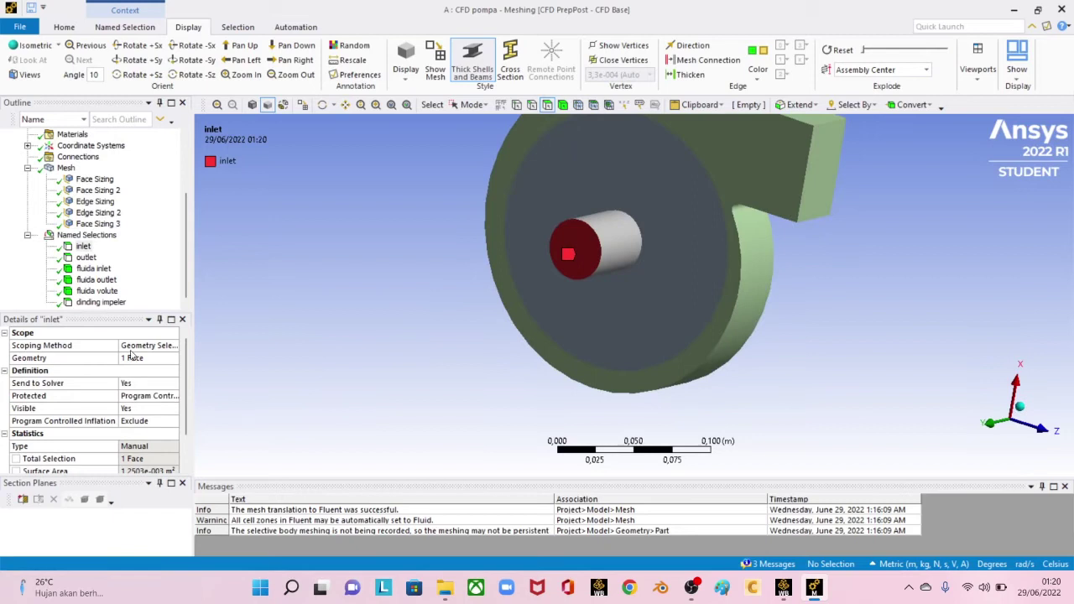
click(86, 257)
click(94, 269)
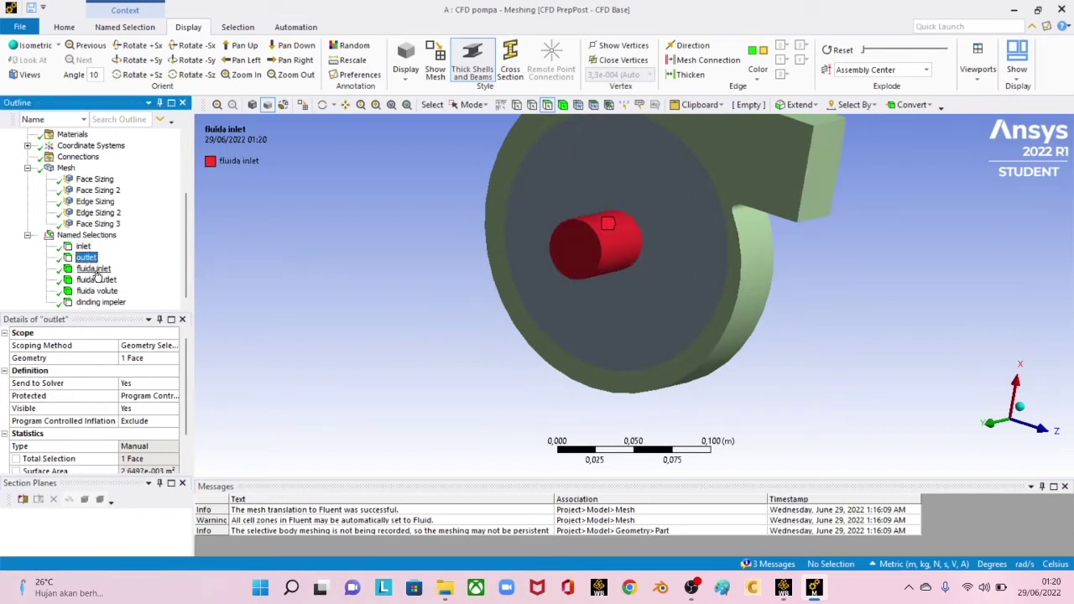
click(98, 279)
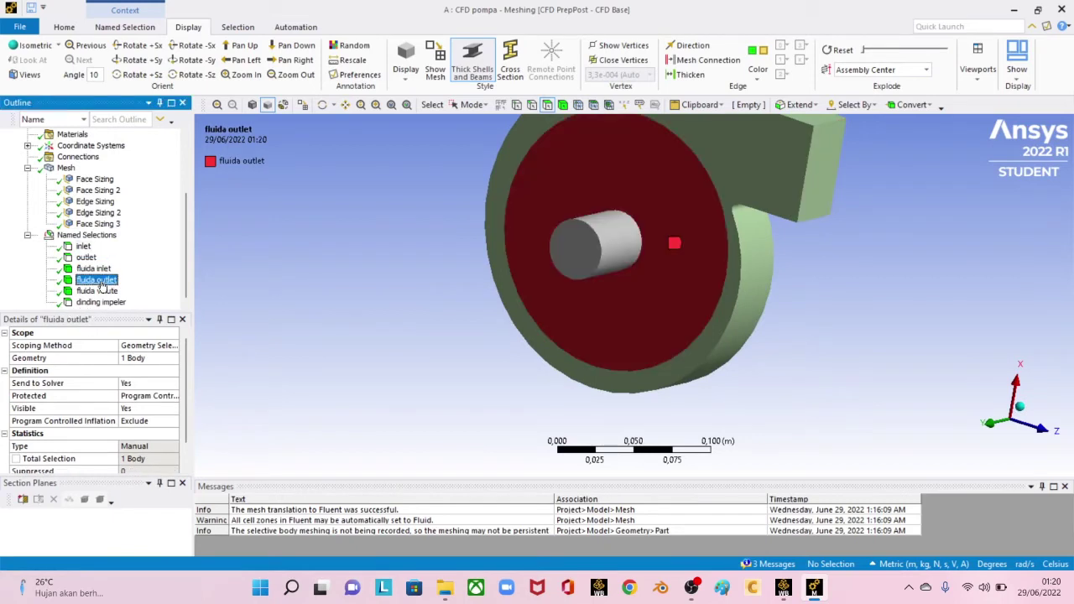
click(99, 291)
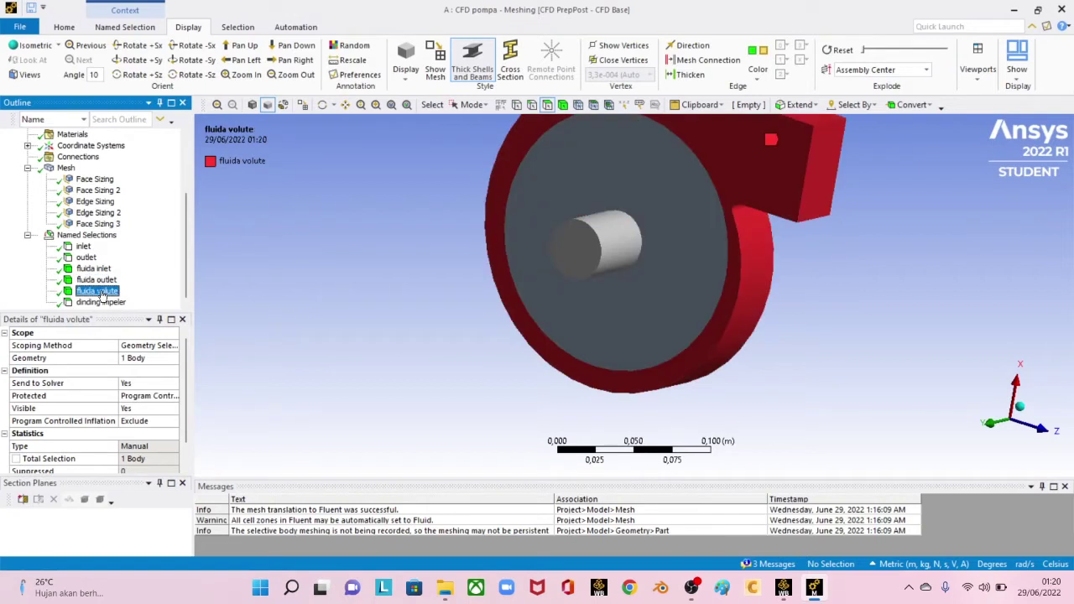
Step: Display the whole pump in wireframe and inspect the hub and blade faces of the "dinding impeler" named selection
click(101, 302)
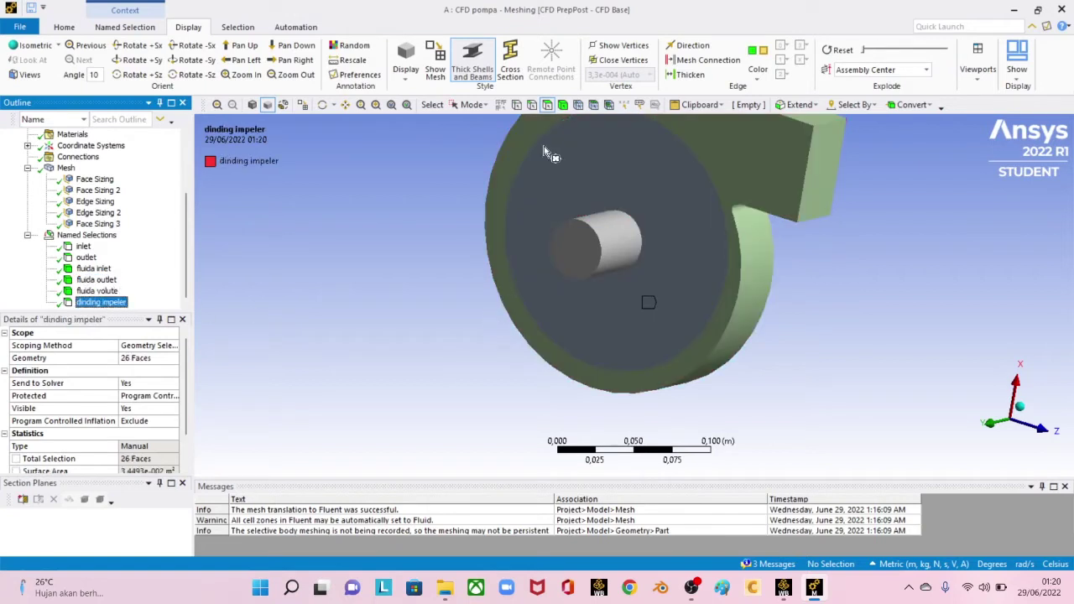
click(405, 71)
click(428, 120)
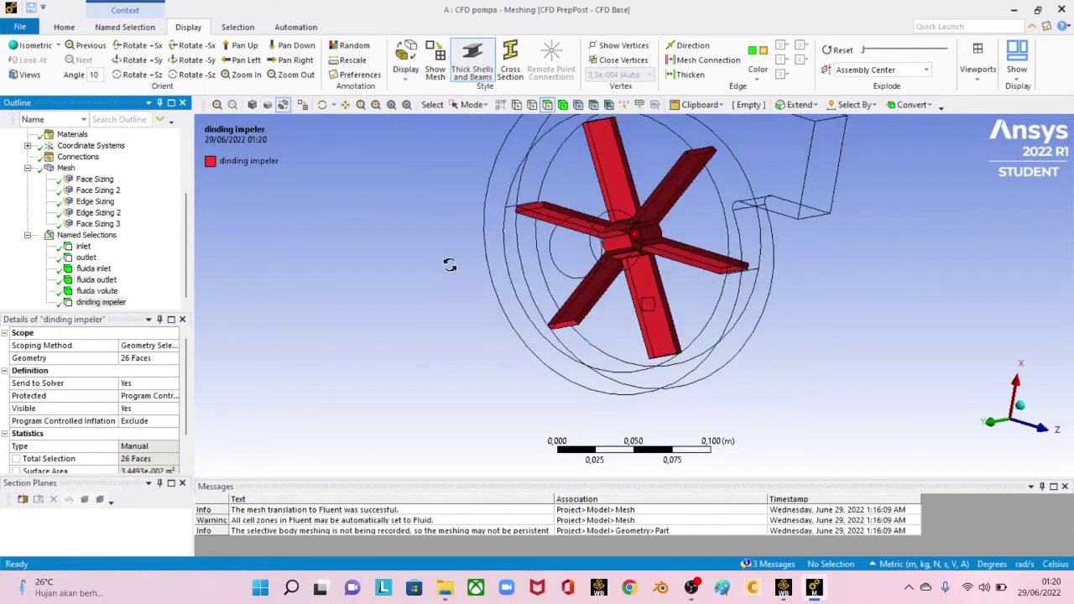
middle_drag(450, 265, 286, 250)
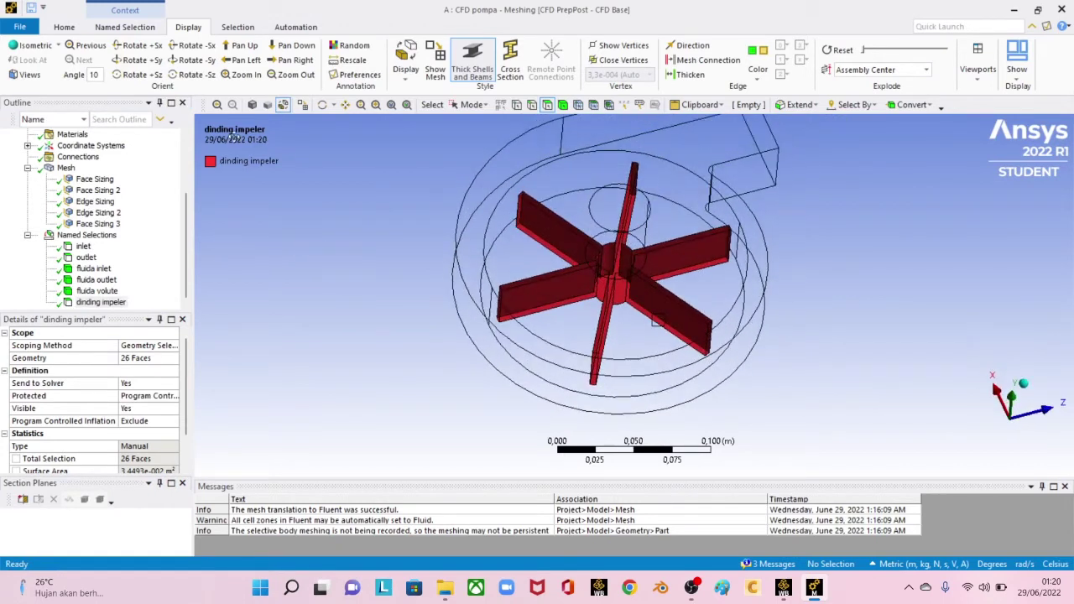
scroll(418, 214, down, 1)
middle_drag(457, 238, 438, 220)
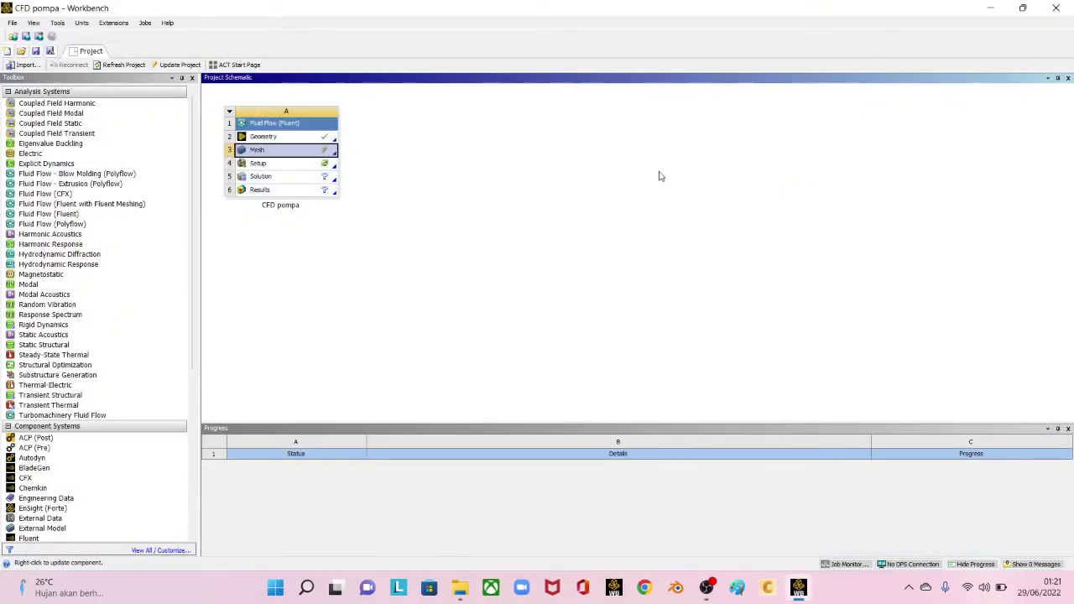
Step: In the Workbench project, update the Mesh component of the Fluent system and open its Setup to bring up the Fluent Launcher
right_click(302, 154)
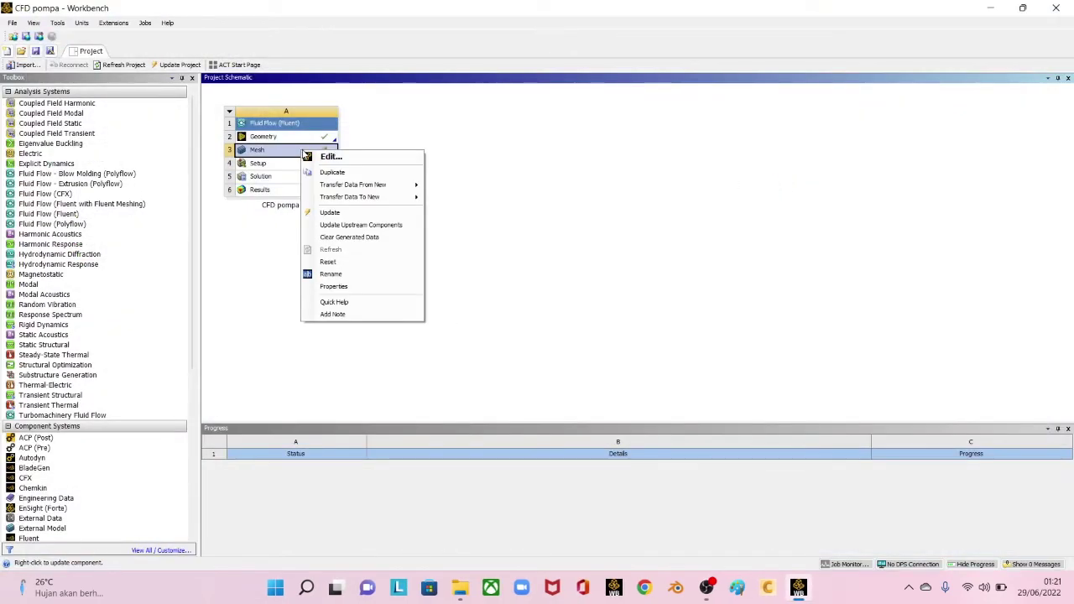
click(330, 213)
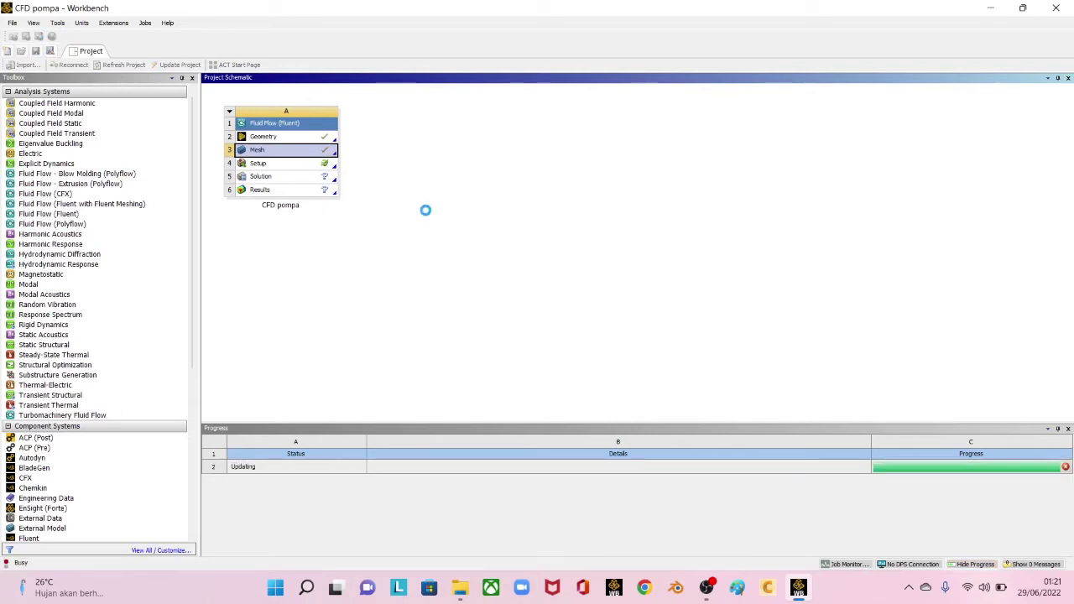
right_click(266, 165)
click(299, 170)
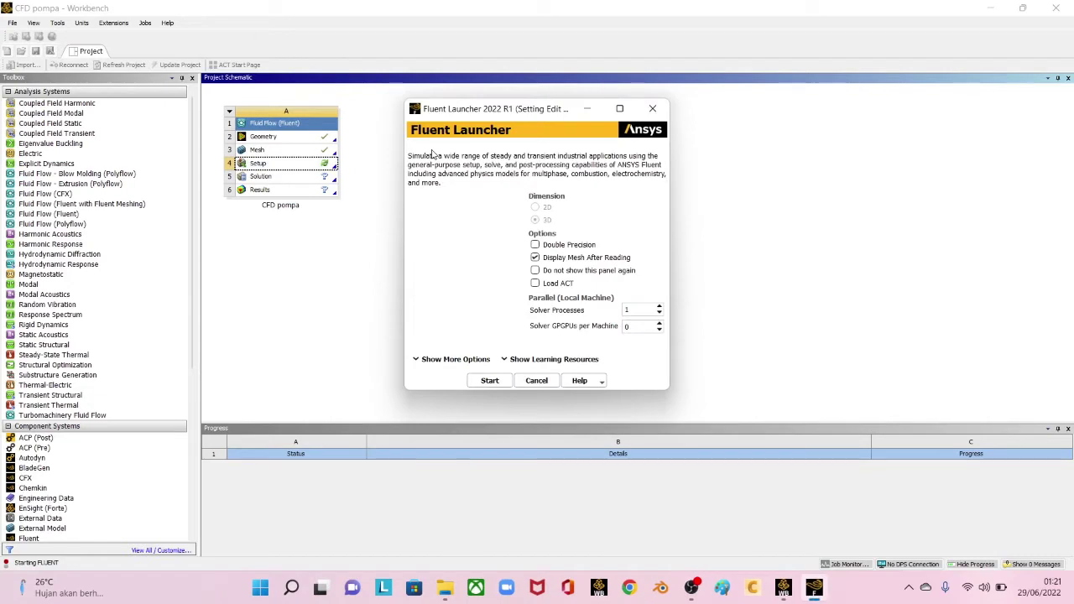
Step: Start Fluent in double precision with 3 solver processes and dismiss the behavioral changes notice
click(660, 308)
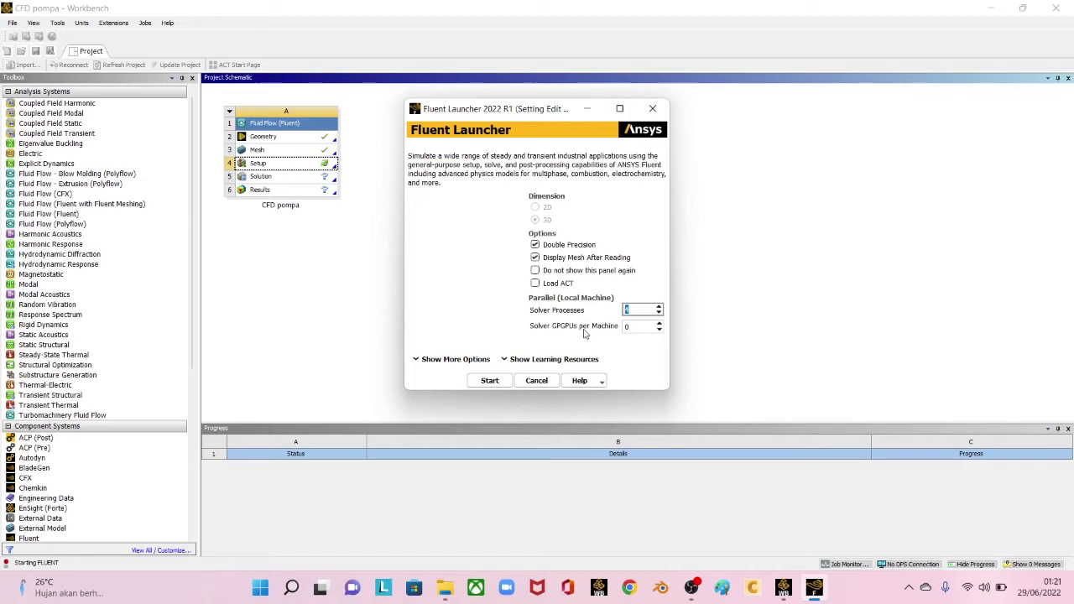
text(3)
key(Tab)
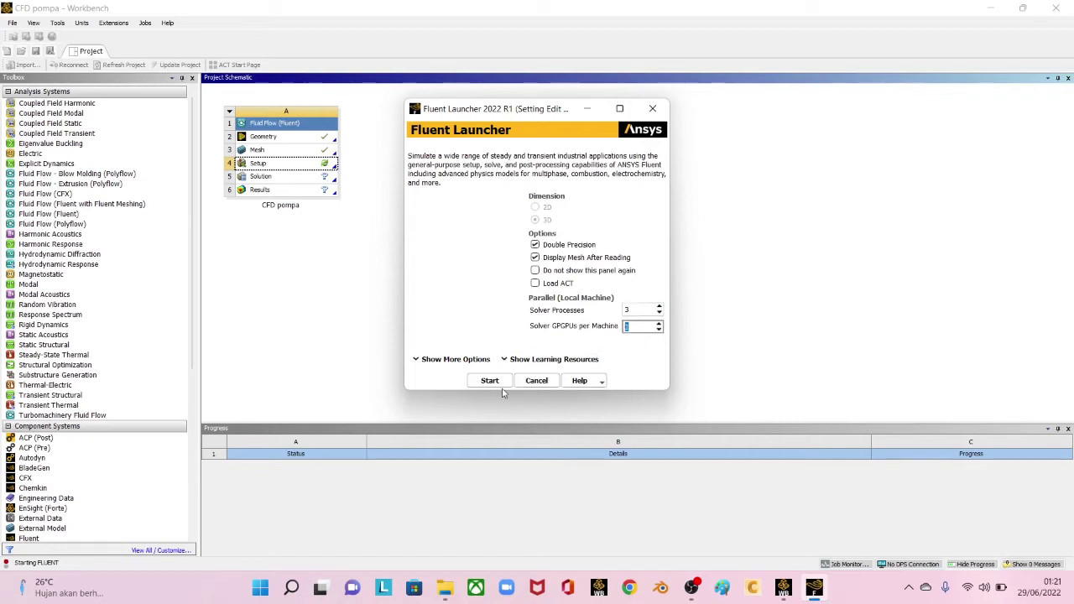
click(476, 375)
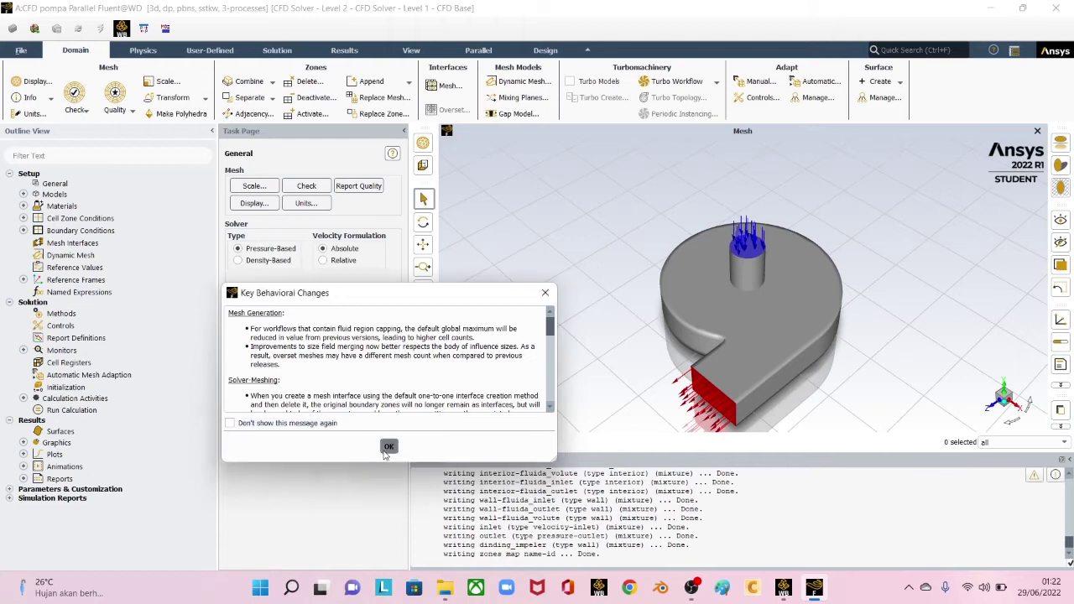
click(389, 446)
Step: Examine the pump model, its inlet and its outlet from several angles, and review the mesh's domain extents
drag(706, 299, 895, 408)
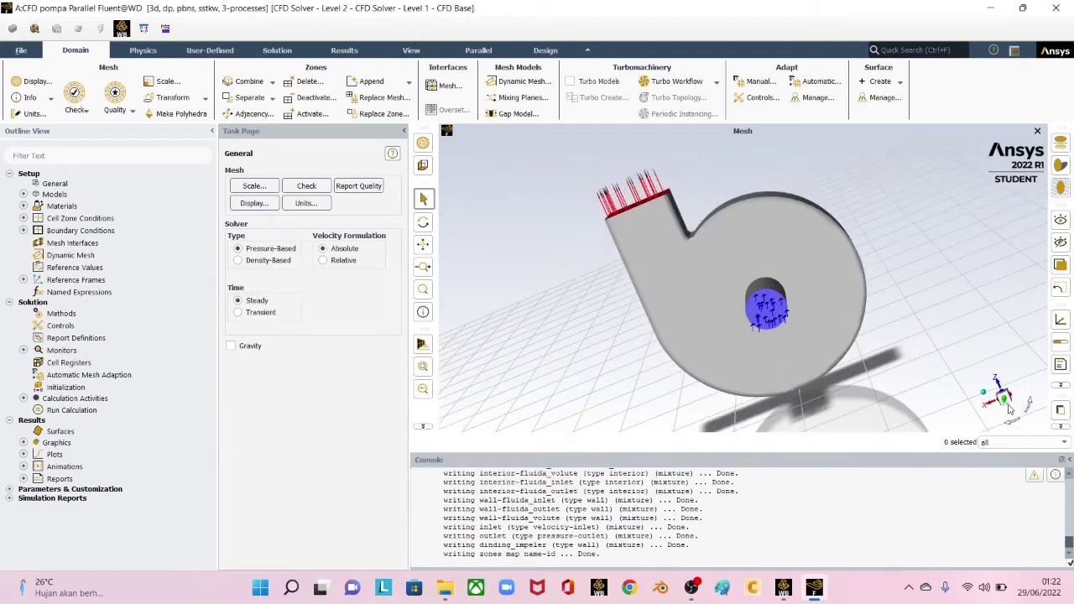
click(1005, 401)
scroll(799, 284, down, 1)
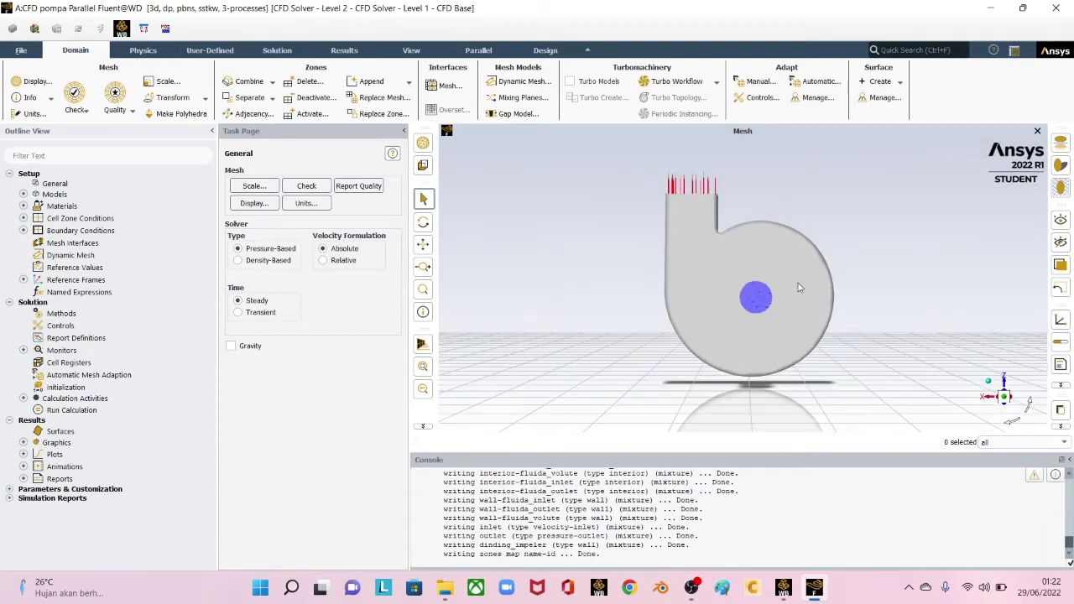
middle_drag(799, 284, 684, 294)
drag(684, 298, 656, 324)
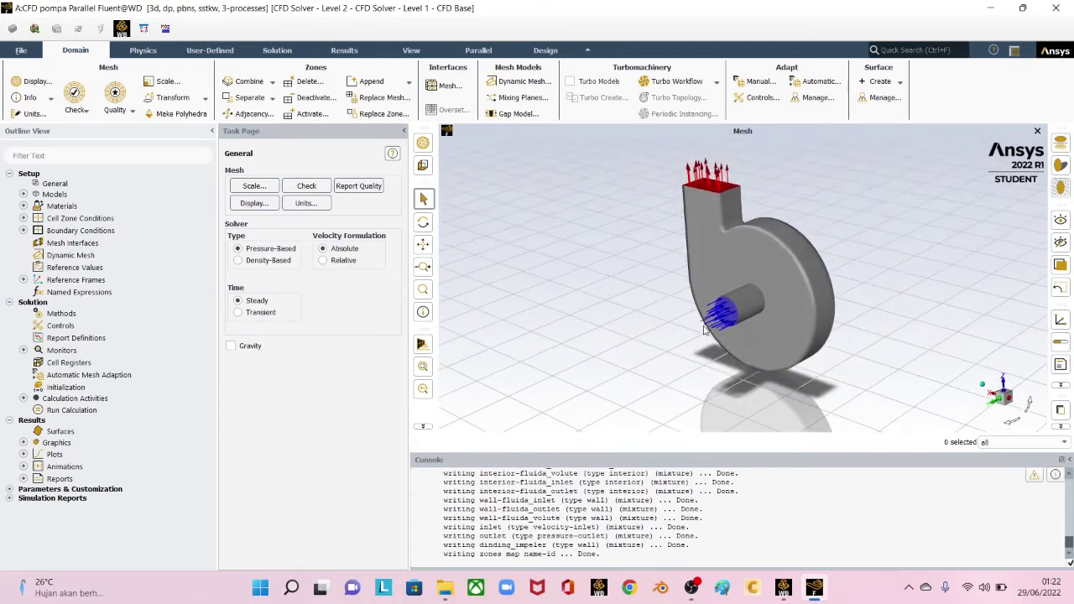
drag(744, 224, 797, 229)
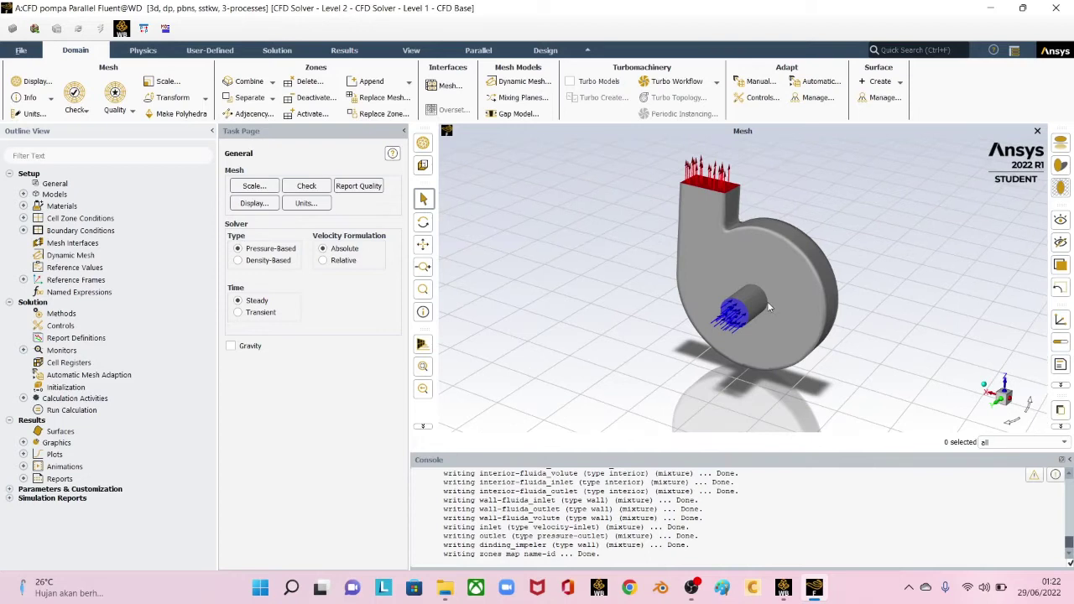
scroll(770, 302, up, 2)
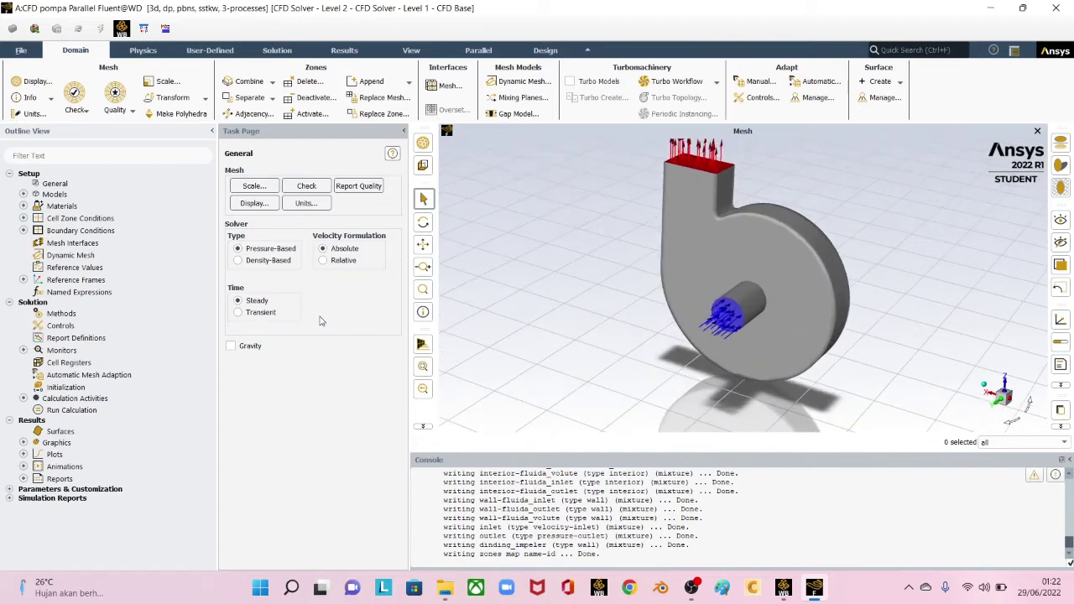
click(254, 186)
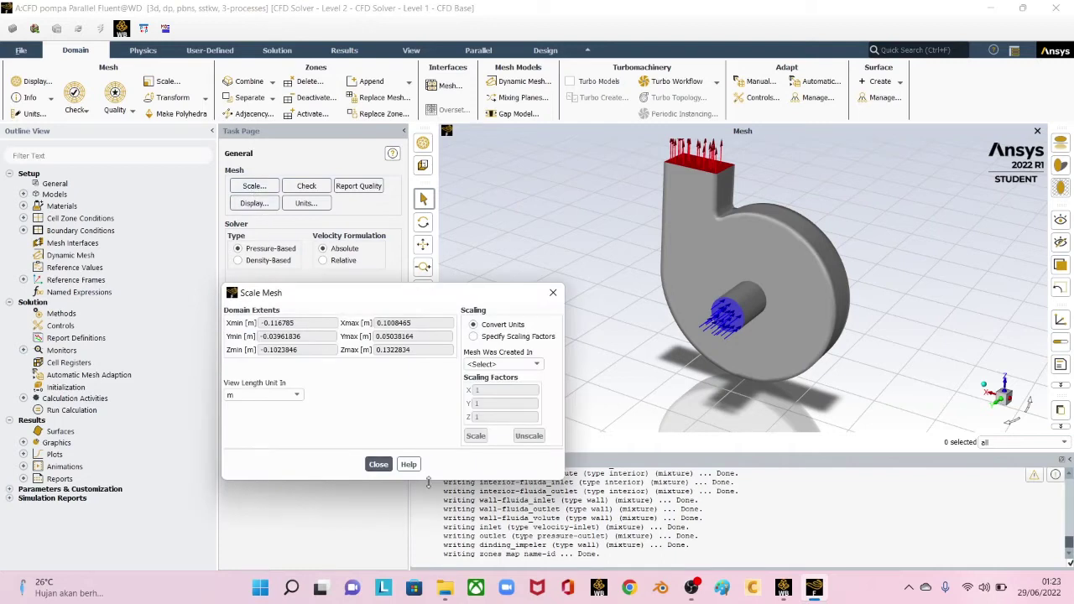
click(378, 464)
Step: Display the pump mesh as outline edges only, with faces turned off
click(254, 203)
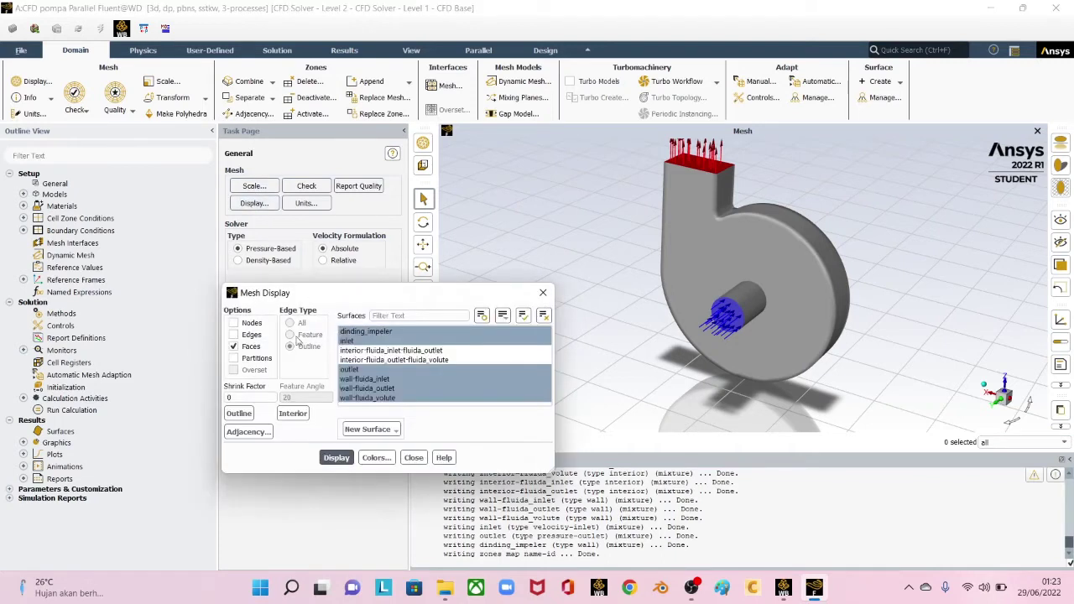
click(233, 347)
click(233, 335)
click(290, 346)
click(337, 458)
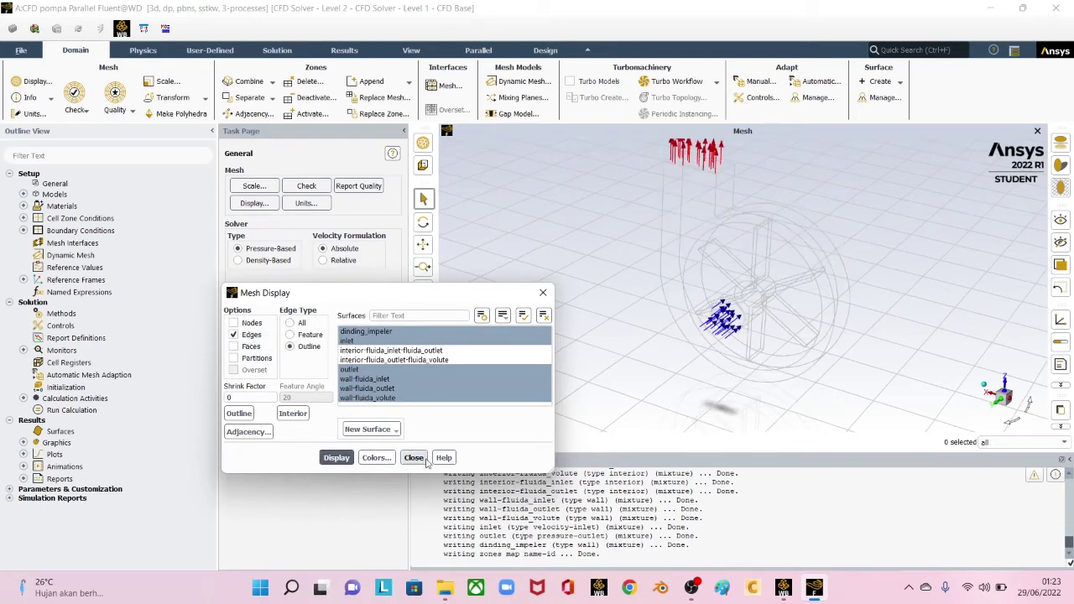
click(425, 462)
scroll(551, 338, up, 3)
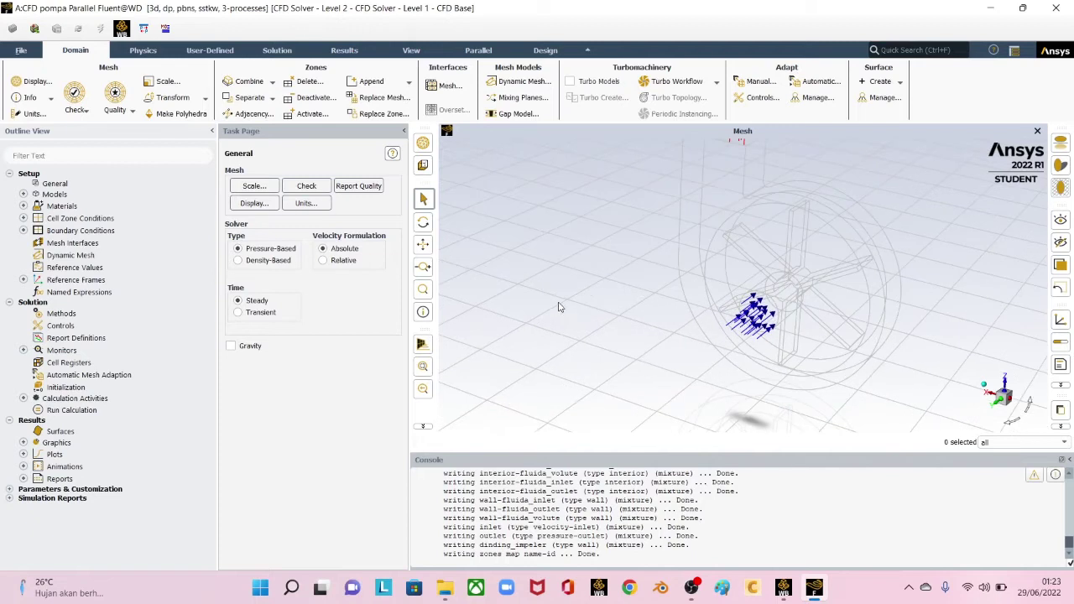
scroll(562, 307, down, 3)
Step: Display all mesh edges of the pump and examine the element grid up close
click(257, 204)
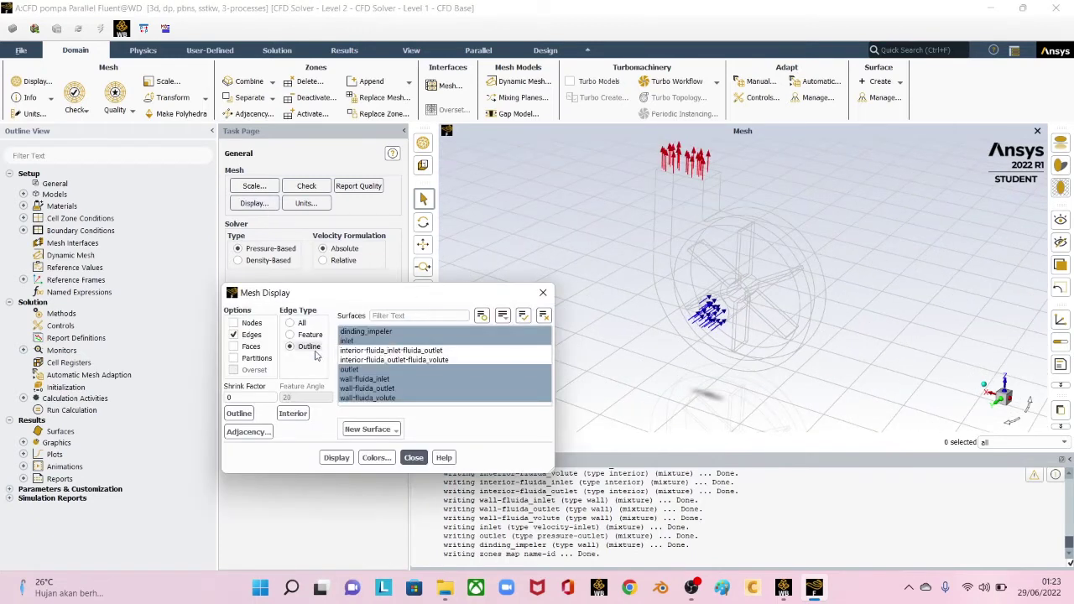
click(298, 323)
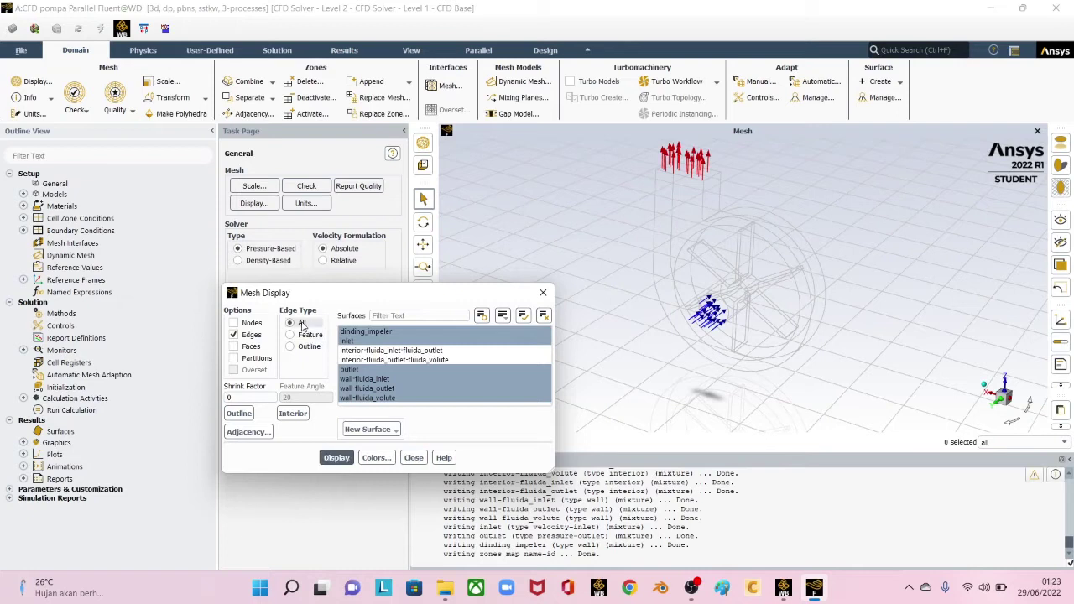
click(335, 458)
scroll(631, 284, down, 2)
scroll(666, 242, up, 5)
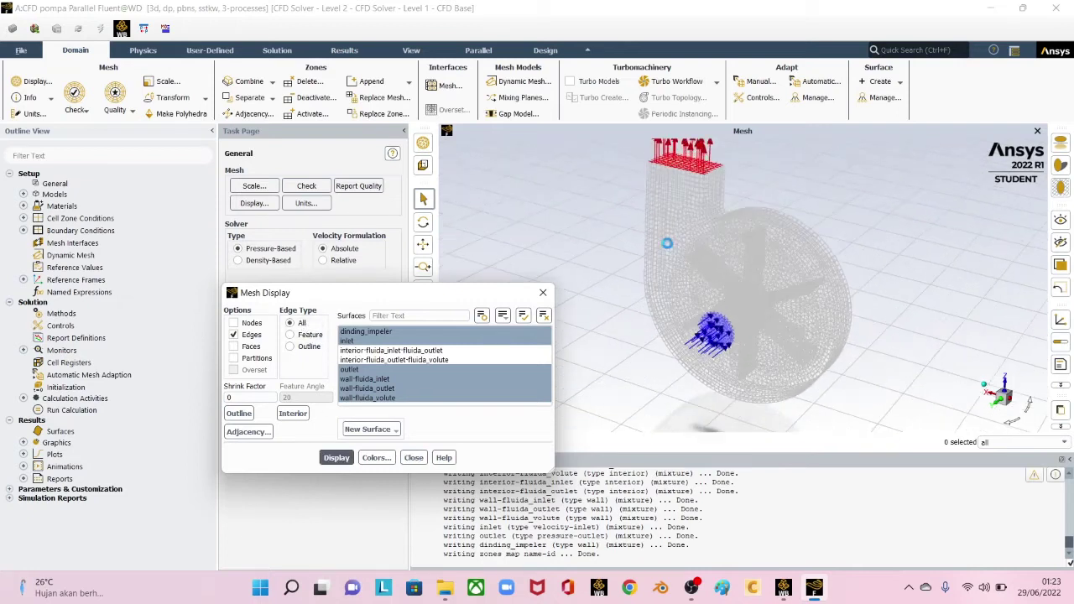
scroll(677, 247, up, 3)
mouse_move(679, 249)
middle_down()
mouse_move(633, 261)
mouse_move(668, 268)
middle_up()
scroll(669, 262, up, 5)
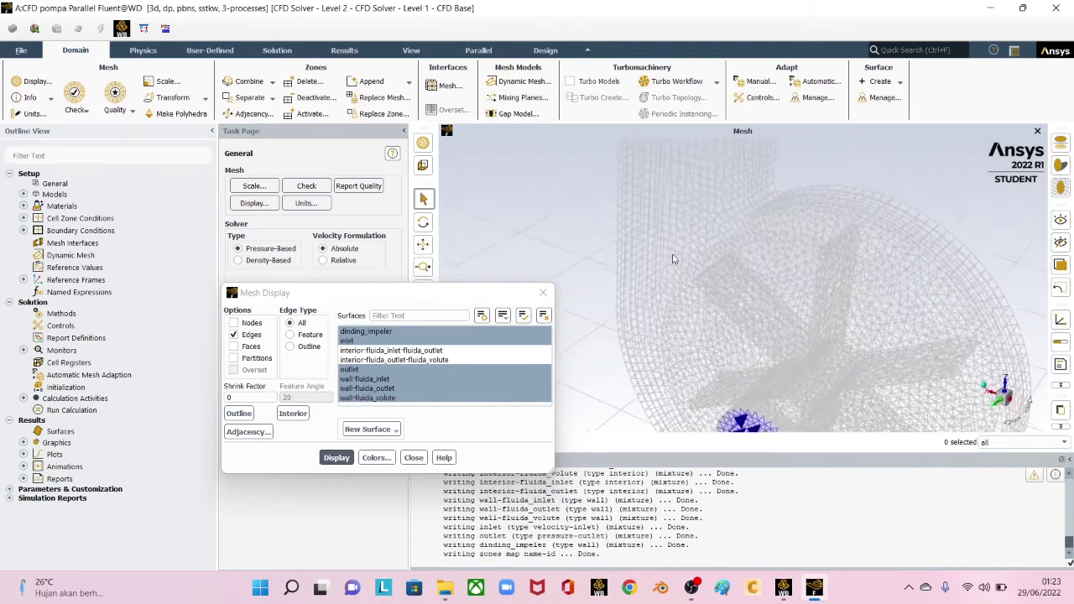
scroll(667, 250, down, 7)
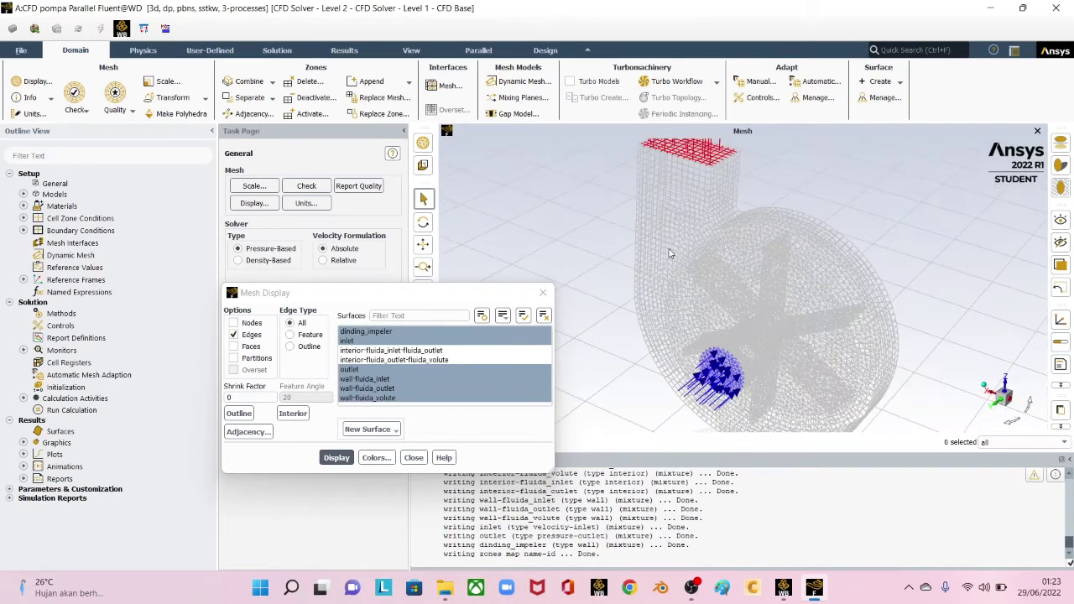
Step: Display the mesh with feature edges for comparison, and return the edge type to Outline
click(290, 334)
click(334, 460)
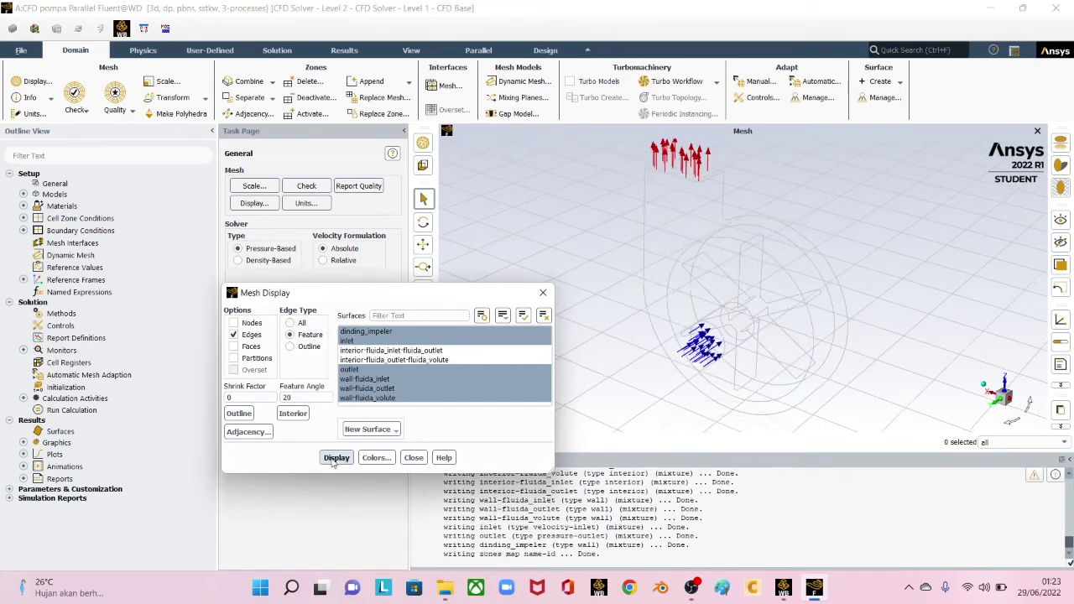
click(290, 346)
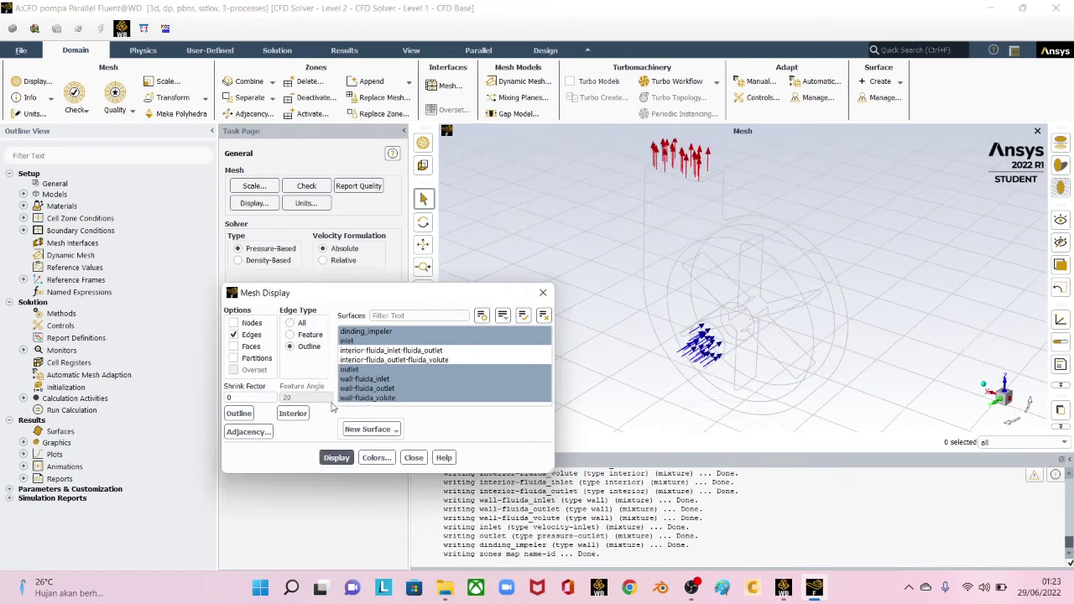
click(335, 459)
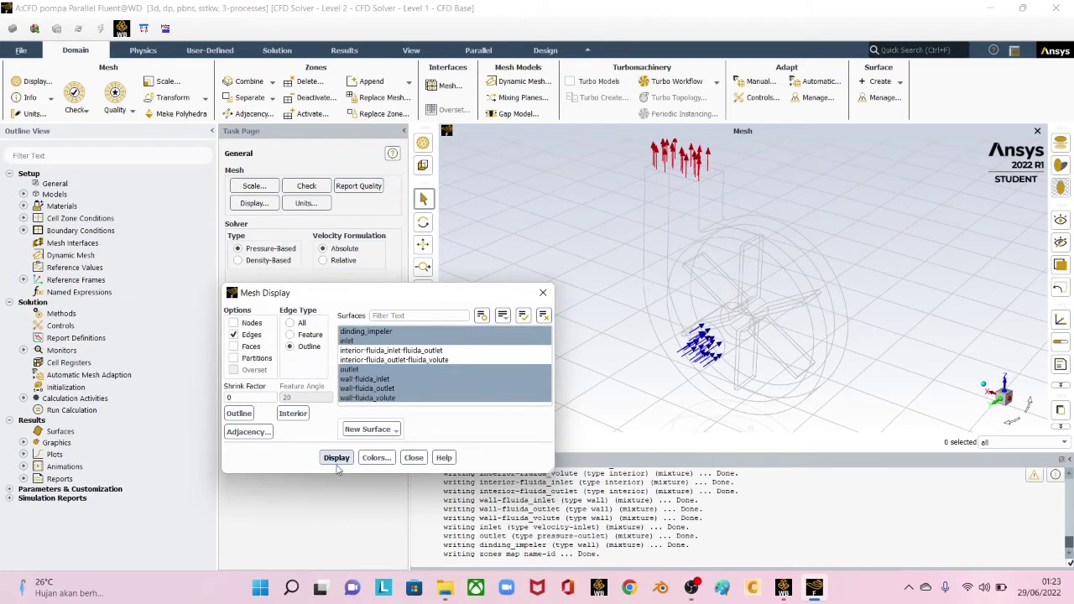
click(414, 458)
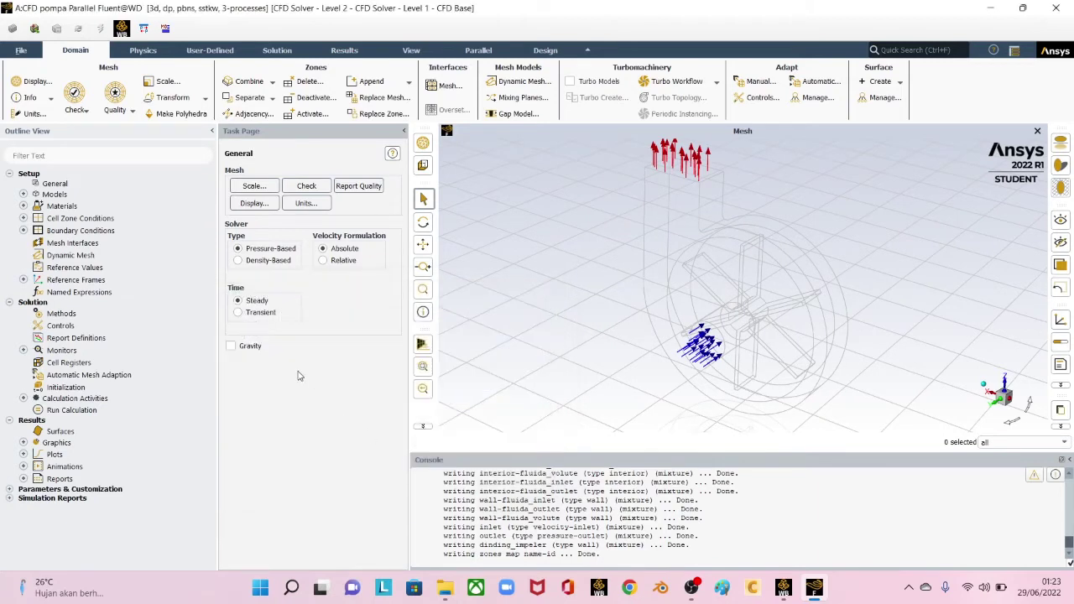
Step: Enable gravity with a gravitational acceleration of -9.81 m/s² along Z
click(235, 347)
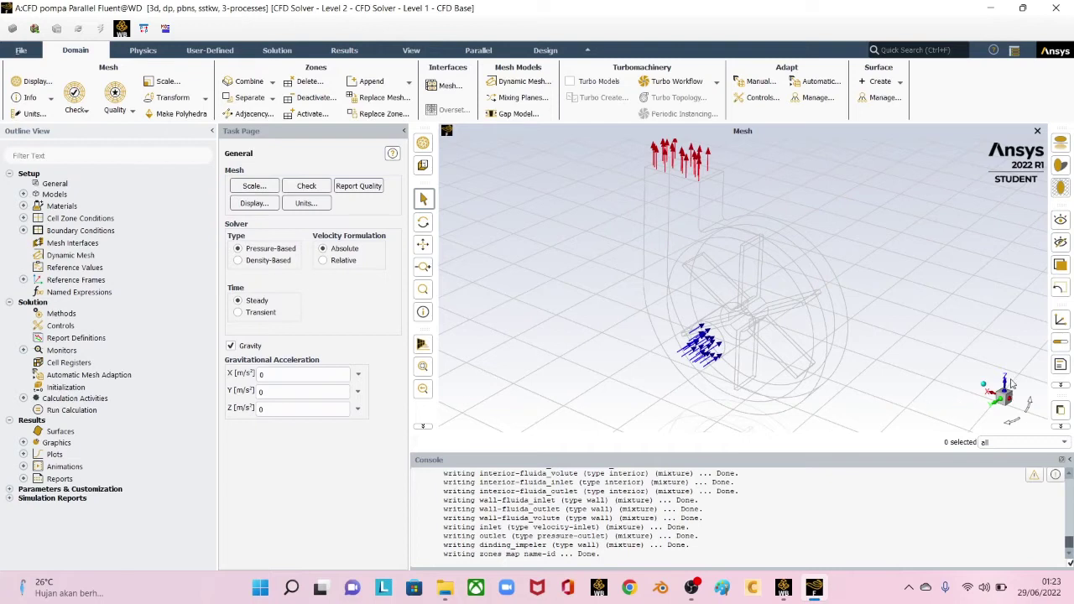
click(264, 409)
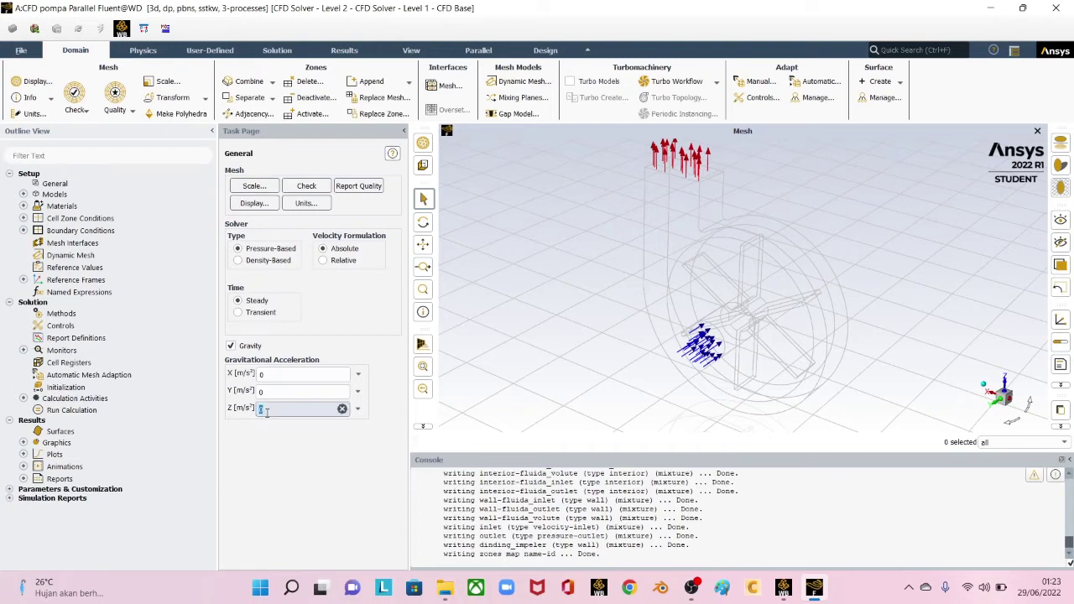
text(-)
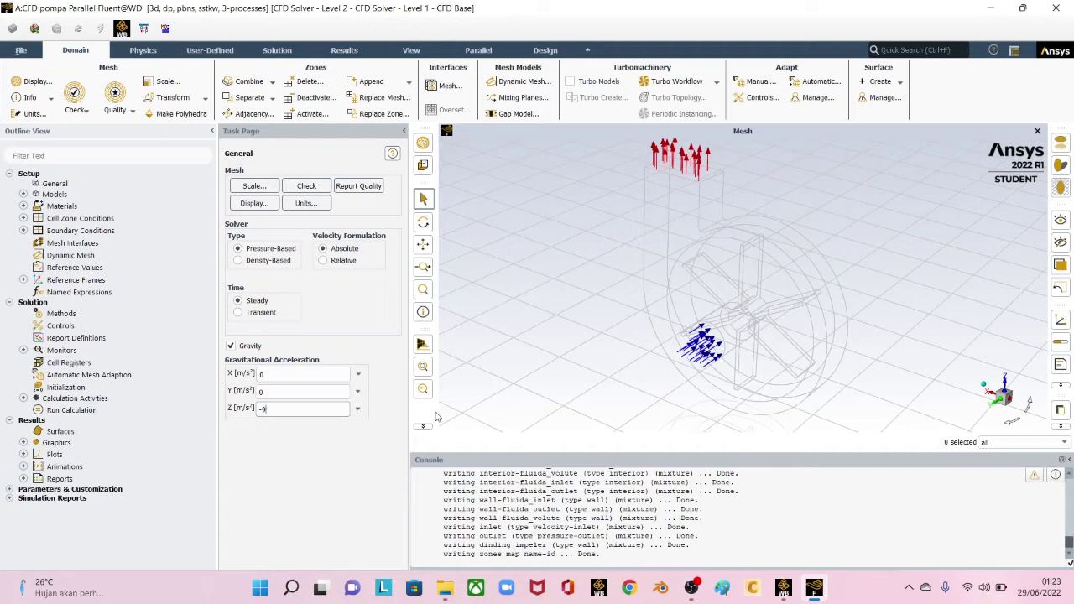
text(9.81)
key(Return)
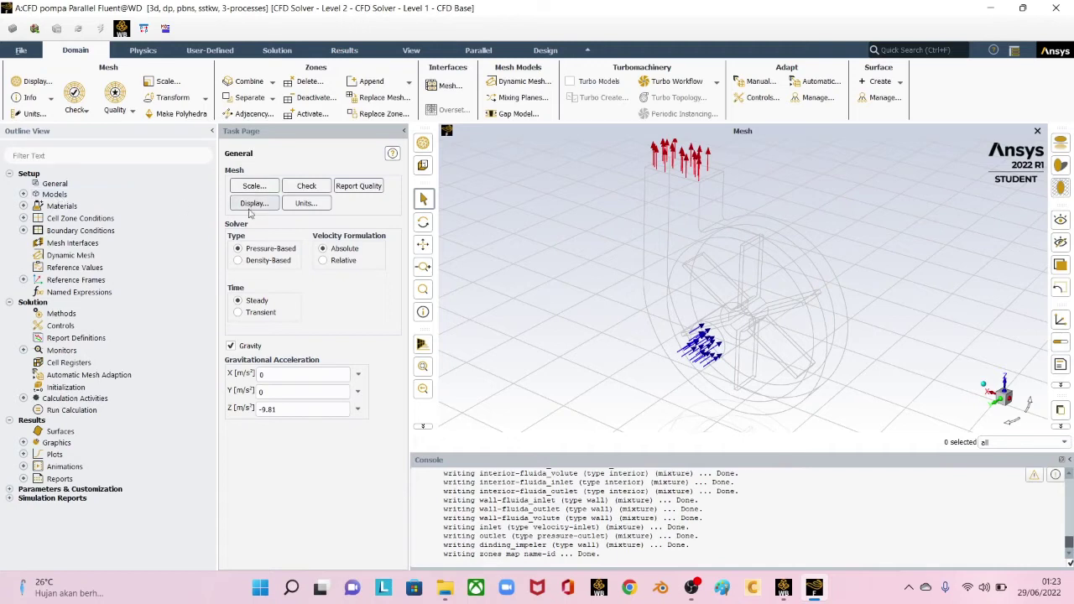
Step: Review the unit options available for angular velocity and leave the unit settings
click(304, 204)
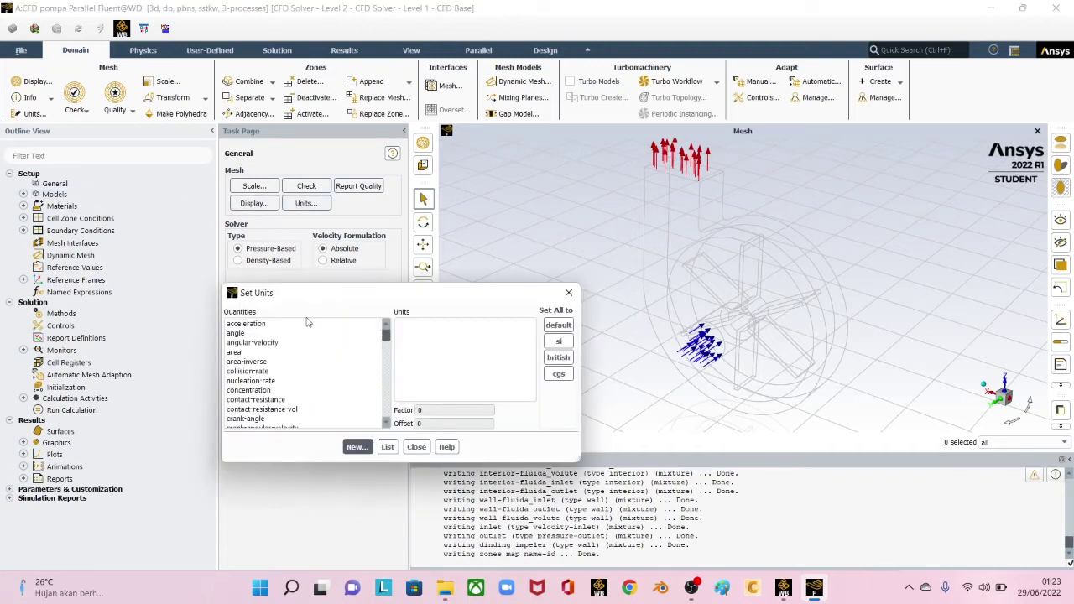
click(299, 343)
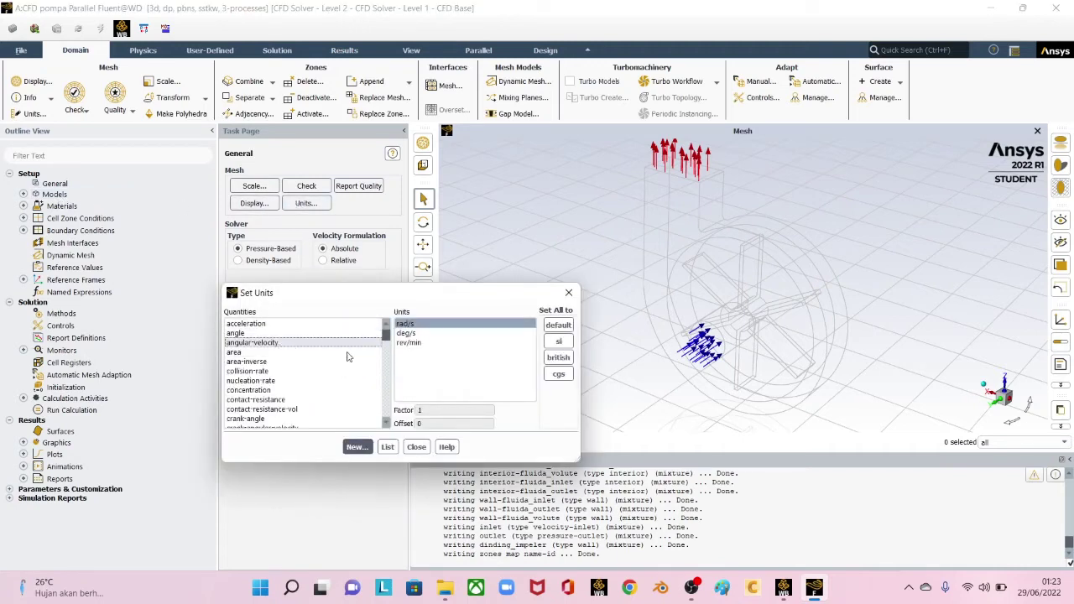
click(418, 448)
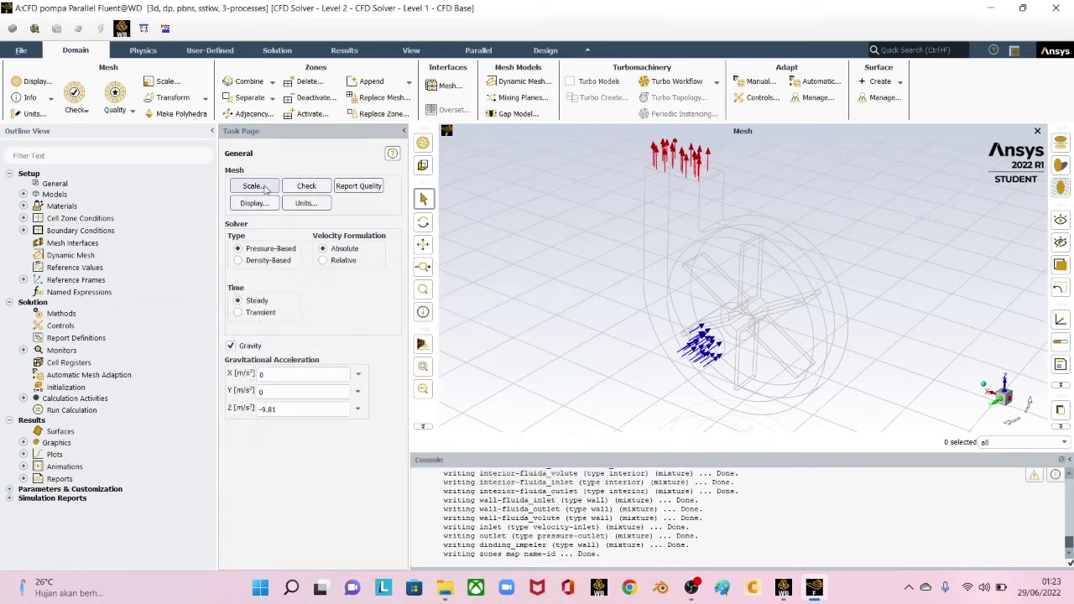
Step: Set the view length unit of the mesh scaling settings to mm
click(265, 190)
click(267, 395)
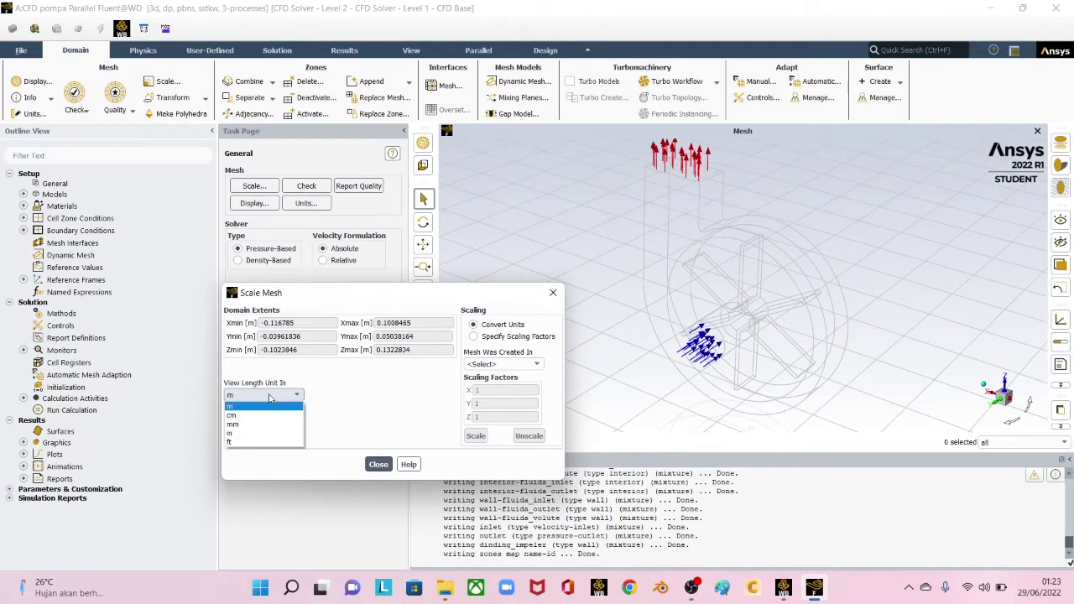
click(251, 424)
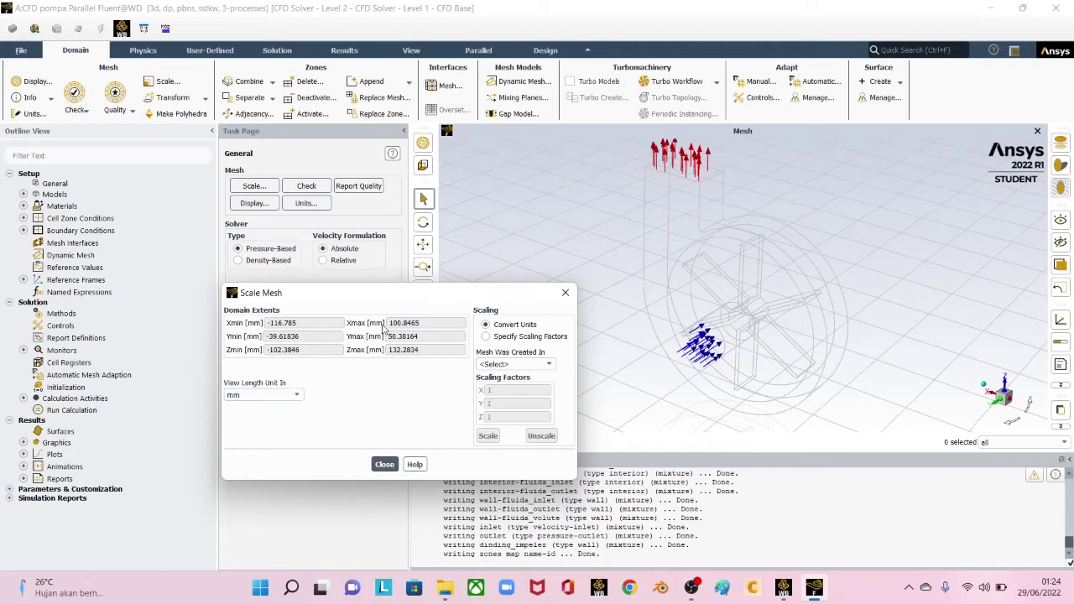
click(379, 465)
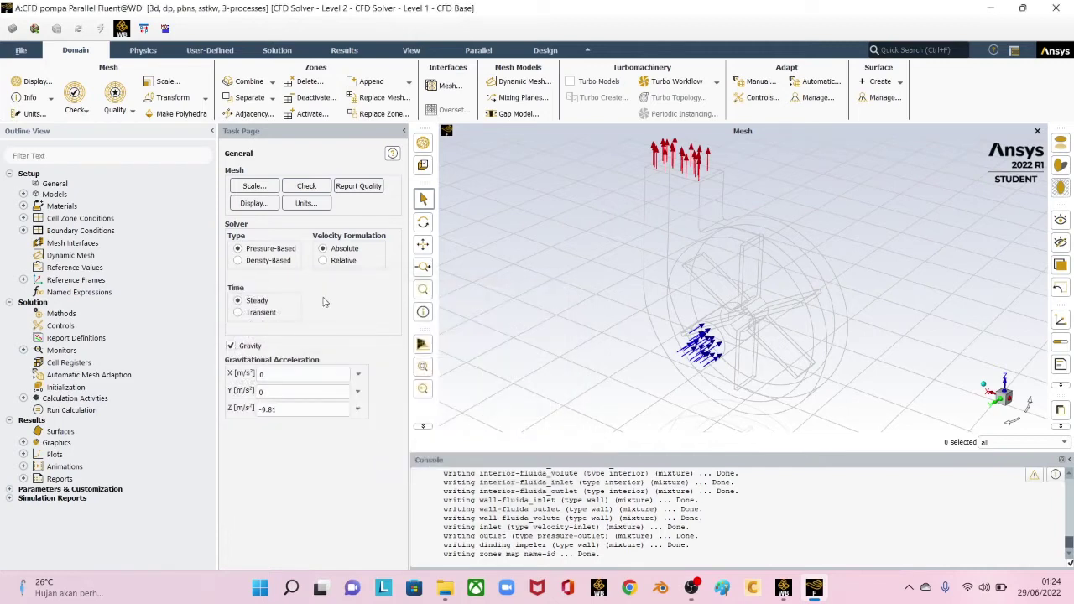
Step: Open the viscous model settings and accept the k-omega (2 eqn) SST turbulence model
double_click(48, 194)
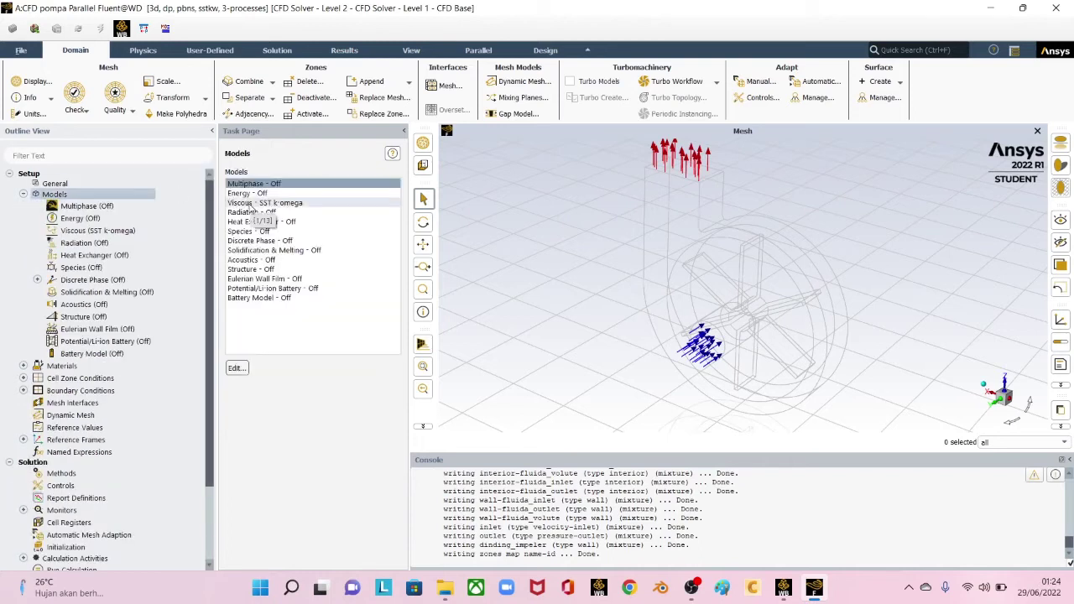
double_click(249, 204)
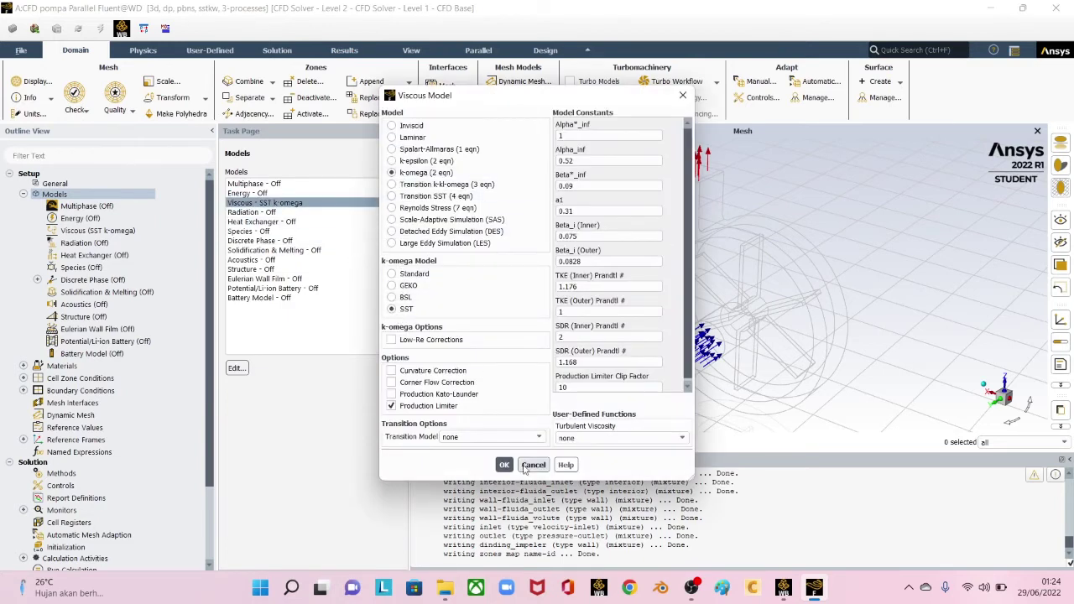
click(504, 465)
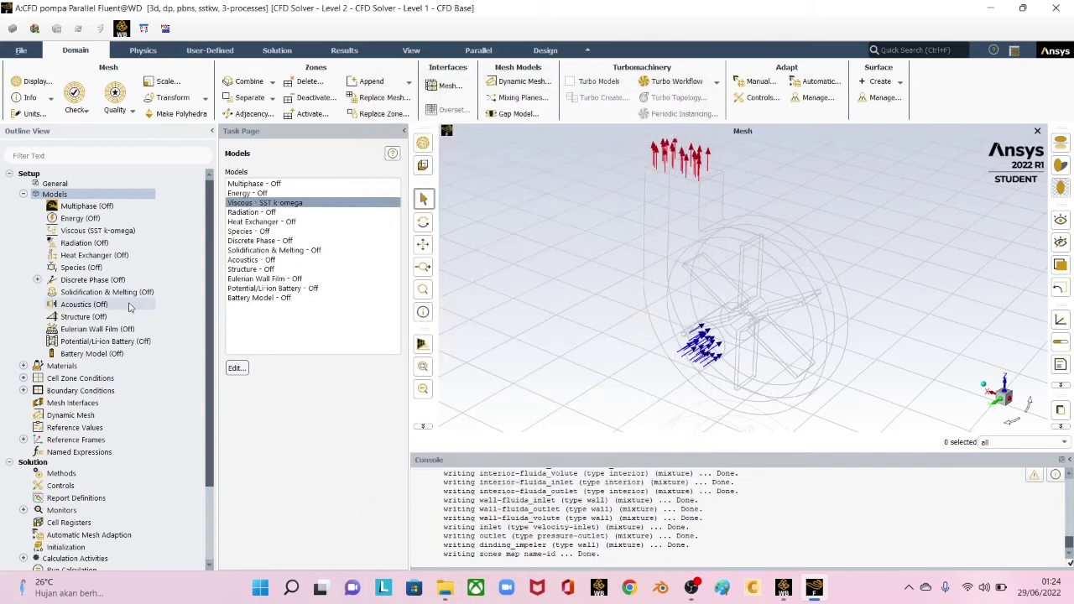
Step: Copy water-liquid (h2o<l>) from the Fluent database into the case's fluid materials
double_click(62, 366)
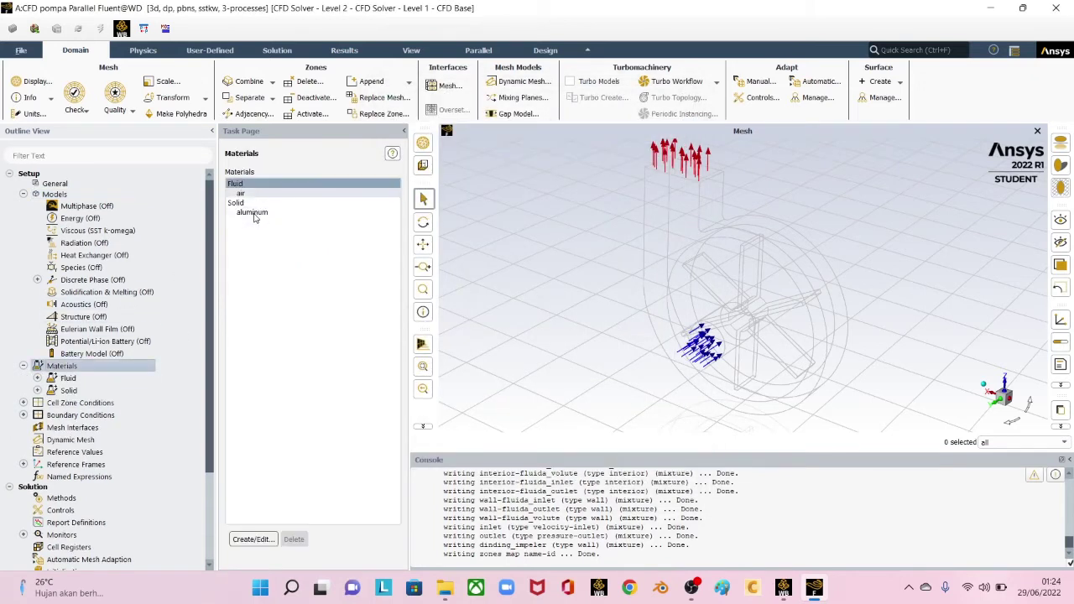
click(252, 543)
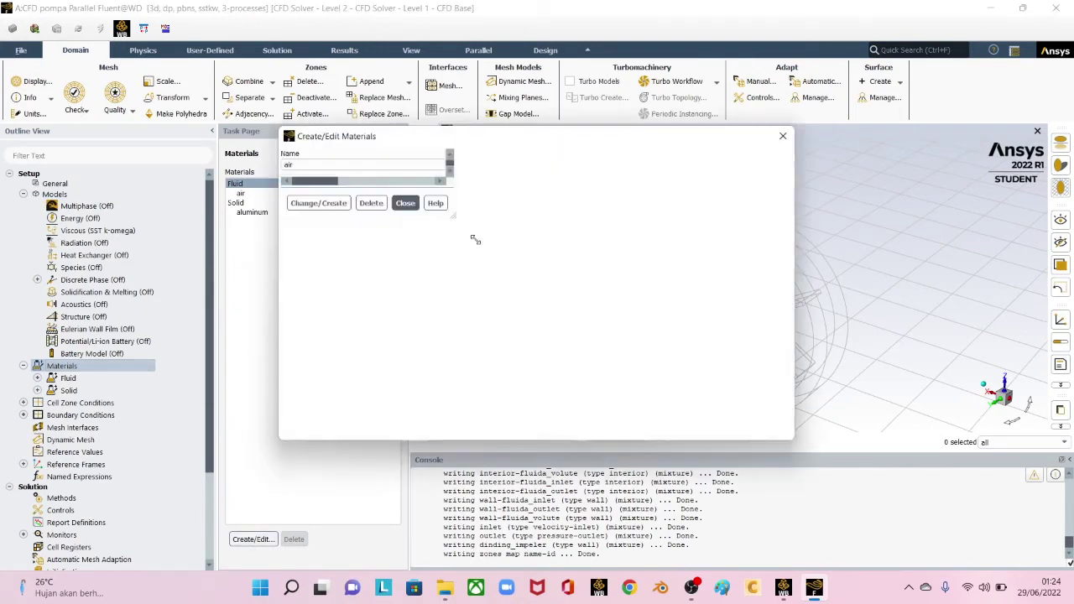
click(730, 199)
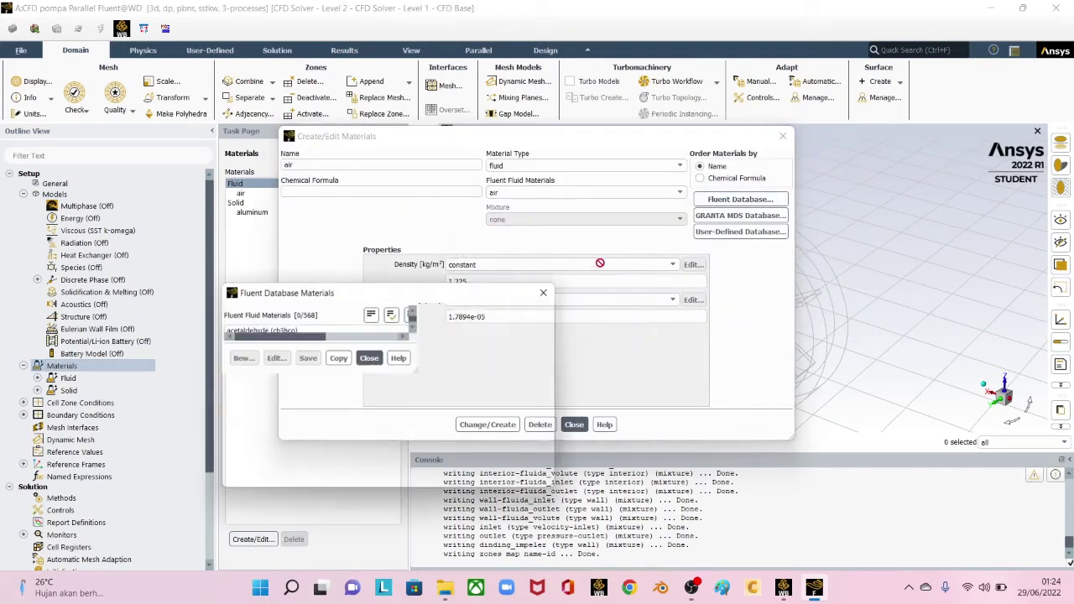
drag(425, 341, 417, 394)
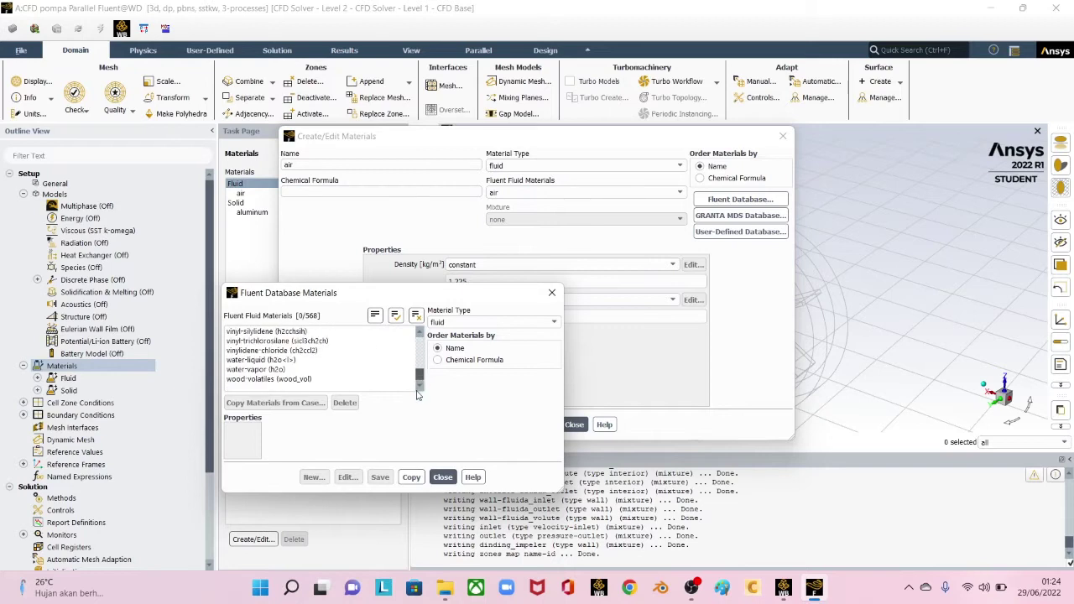
click(260, 360)
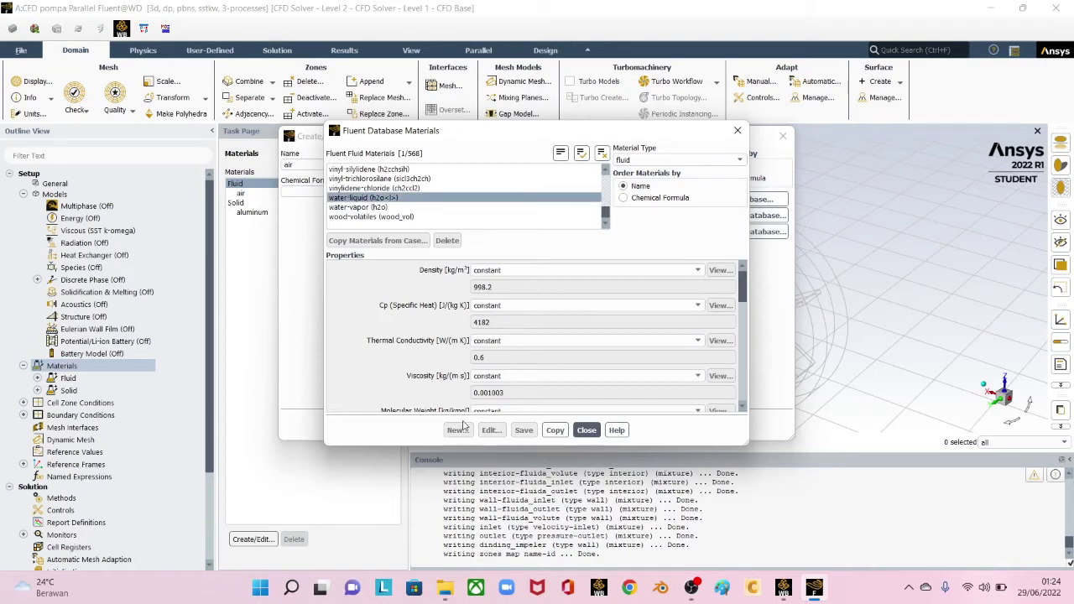
click(555, 430)
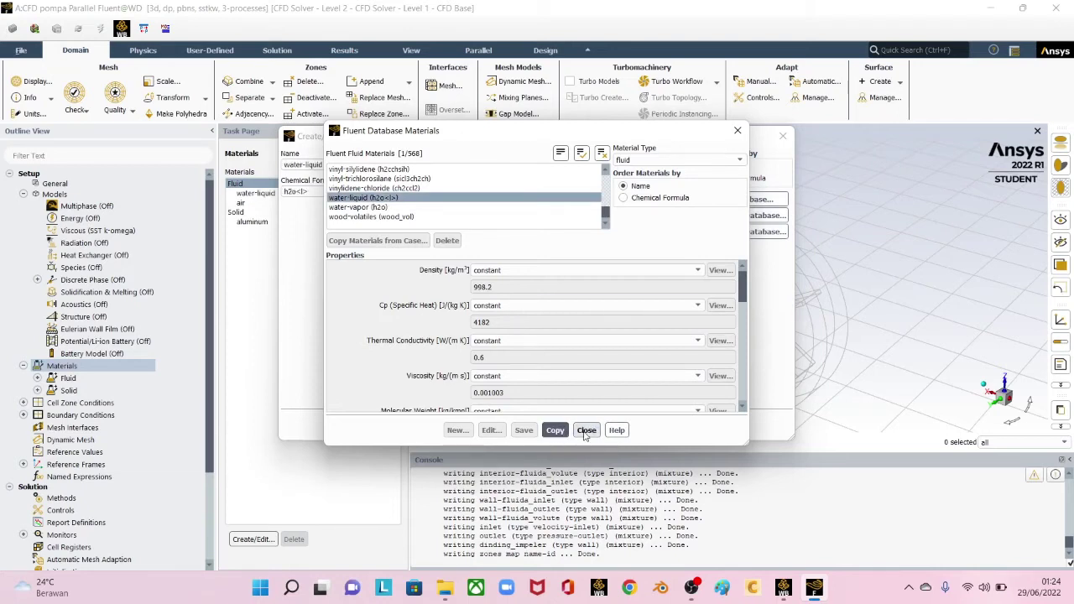
click(585, 430)
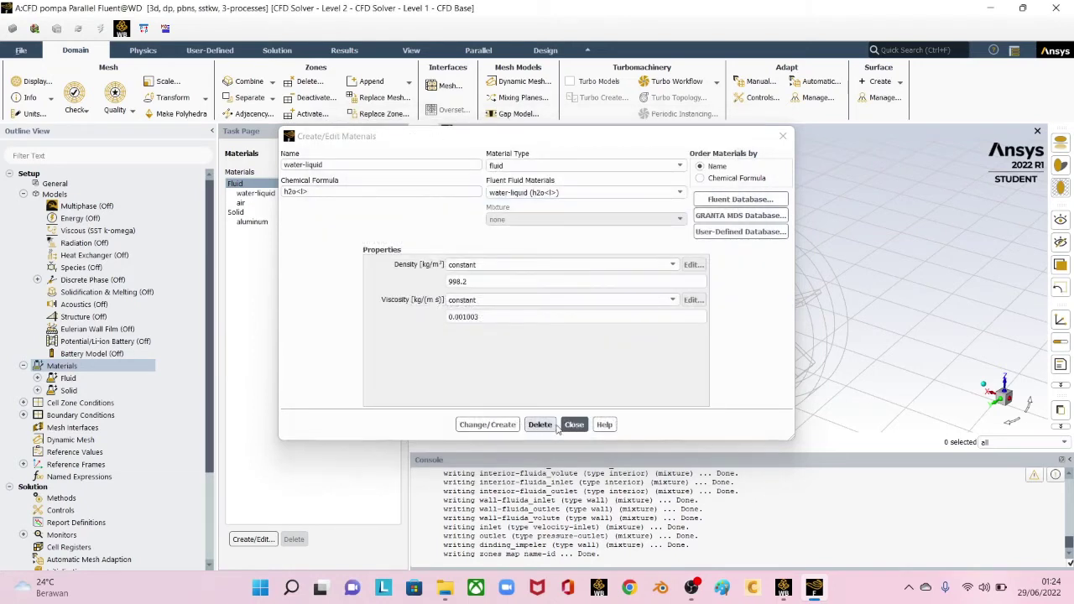
click(574, 425)
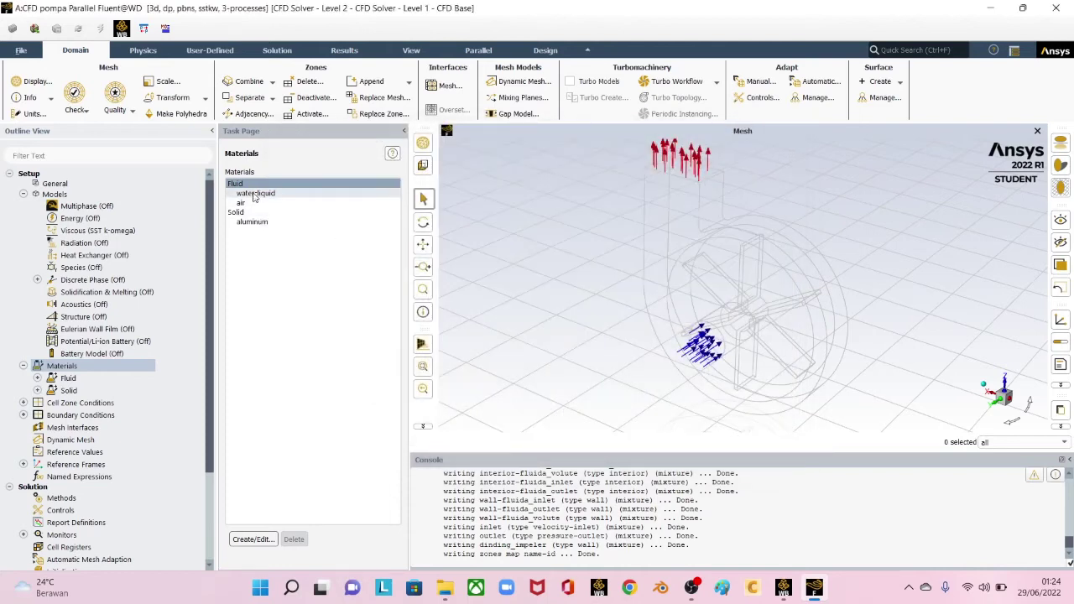
click(37, 378)
click(36, 378)
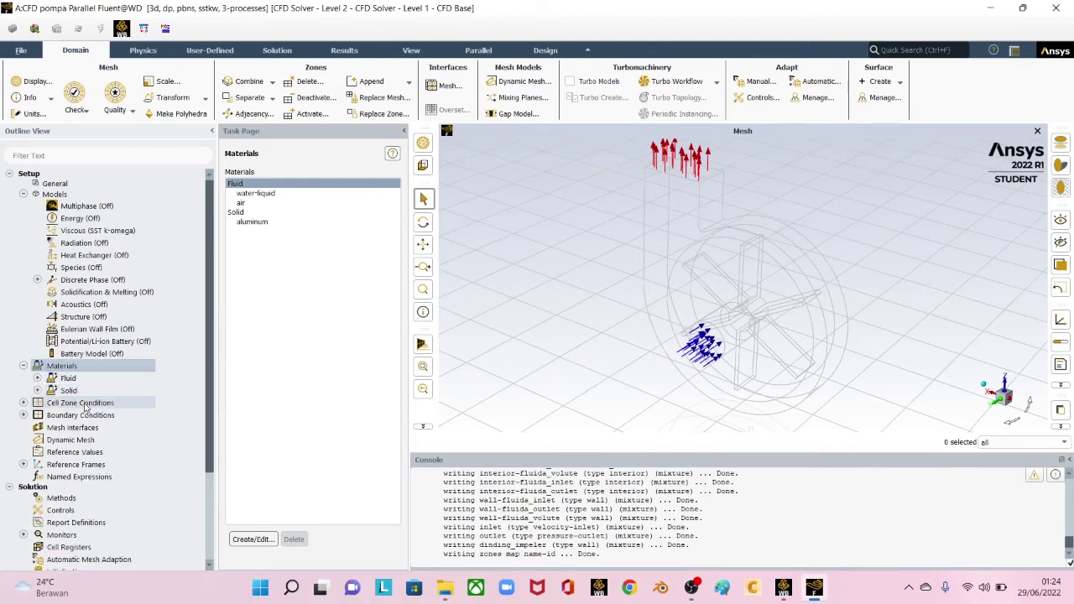
Step: Assign water-liquid as the material of the fluida_inlet cell zone and apply it
double_click(83, 403)
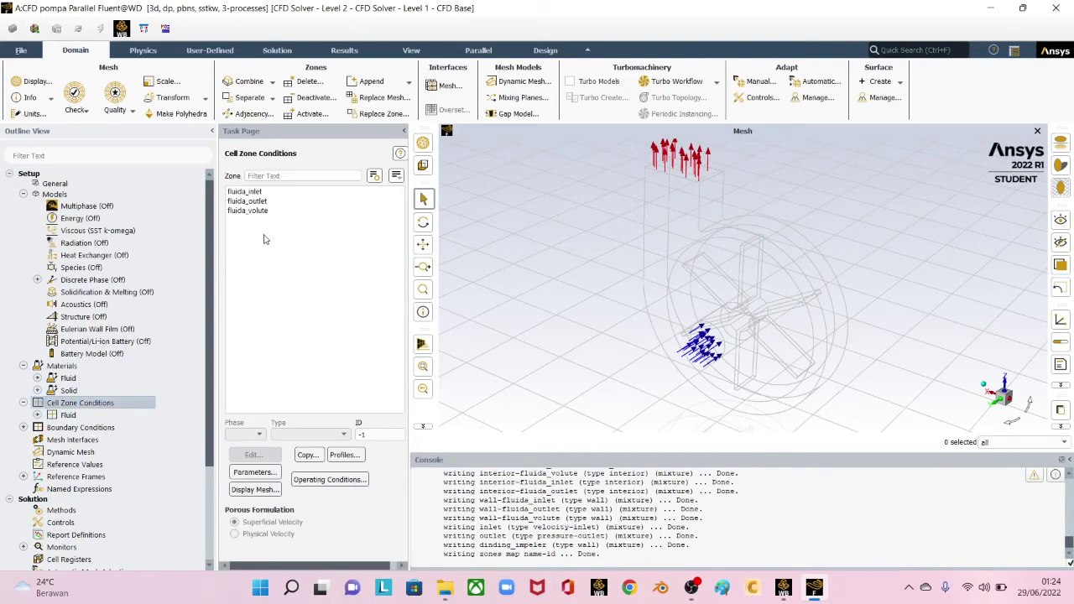
click(257, 195)
click(254, 192)
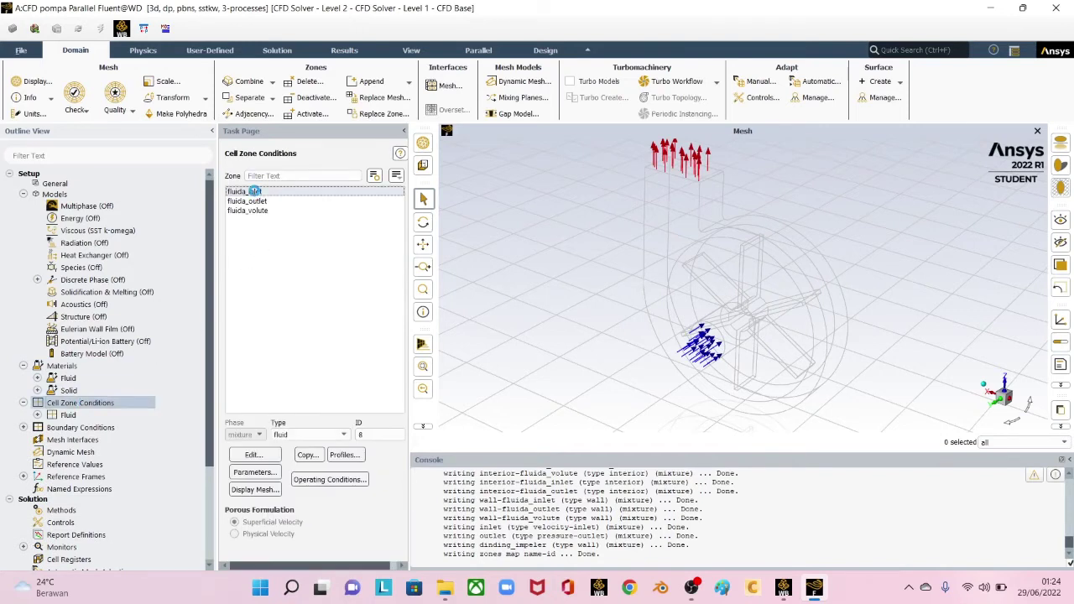
double_click(254, 192)
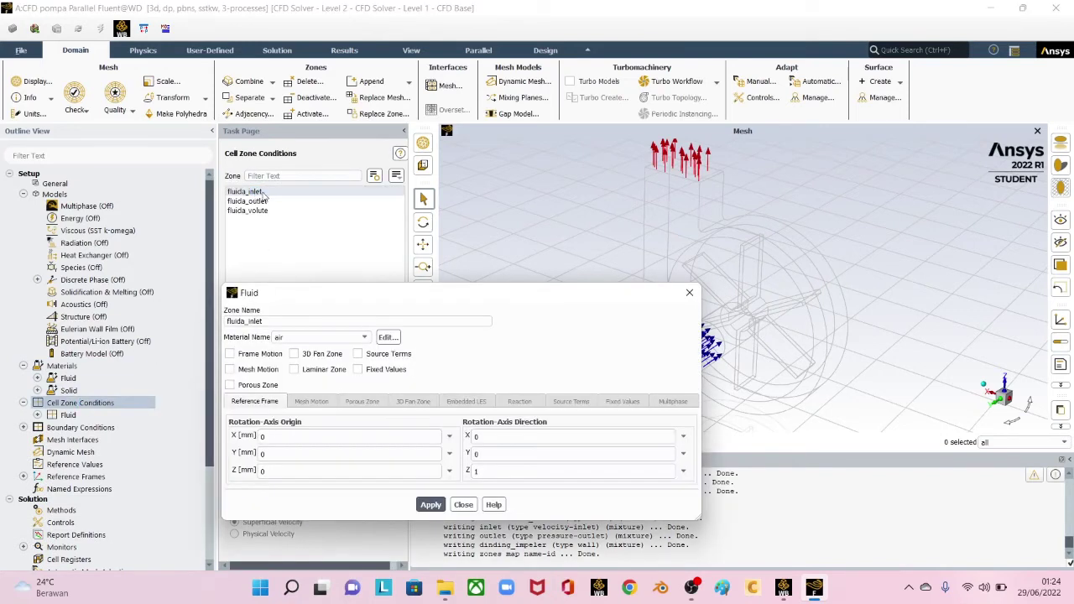
click(365, 339)
click(332, 353)
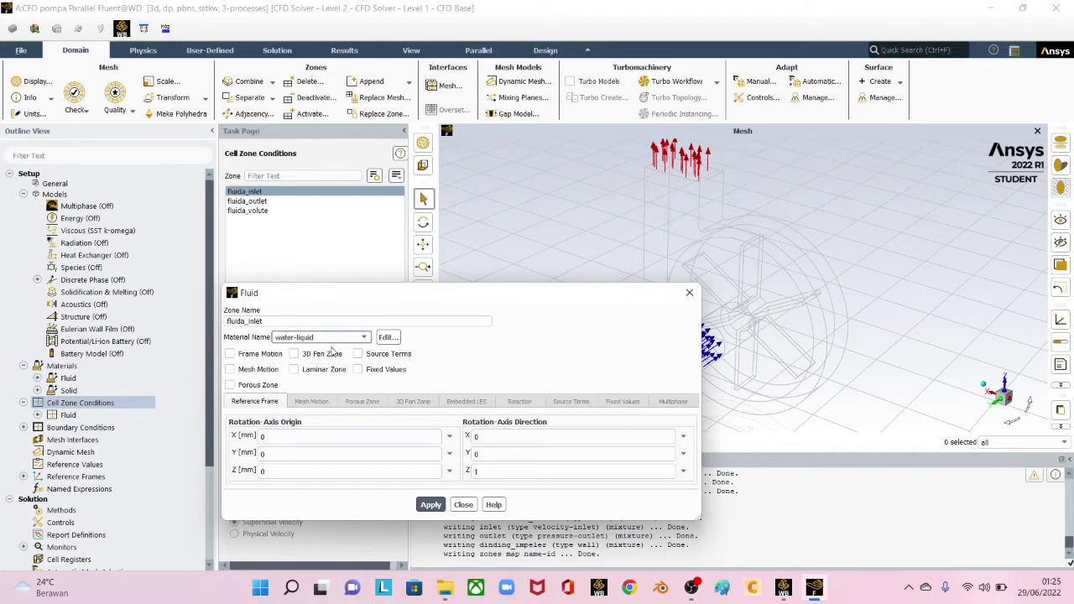
click(432, 507)
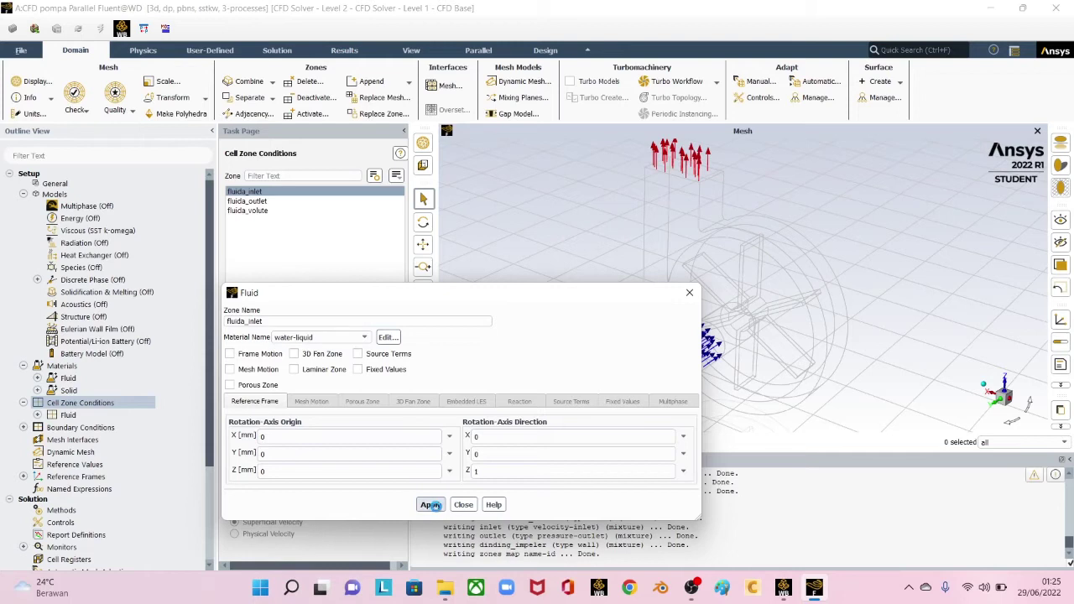
click(463, 506)
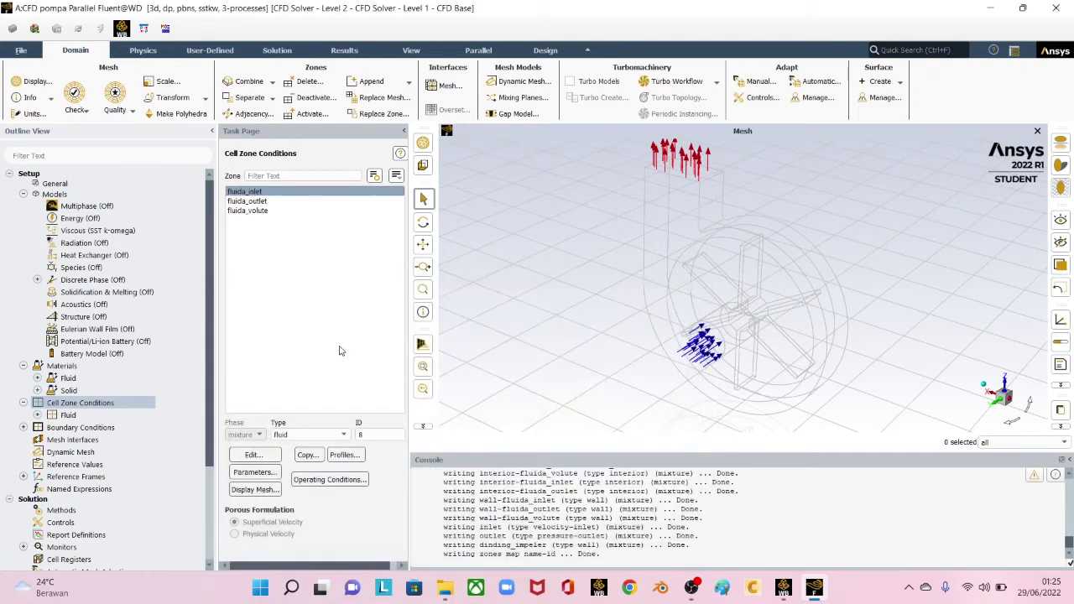
Step: Display only the wall-fluida_outlet surface in the mesh view to identify which region it covers
click(250, 204)
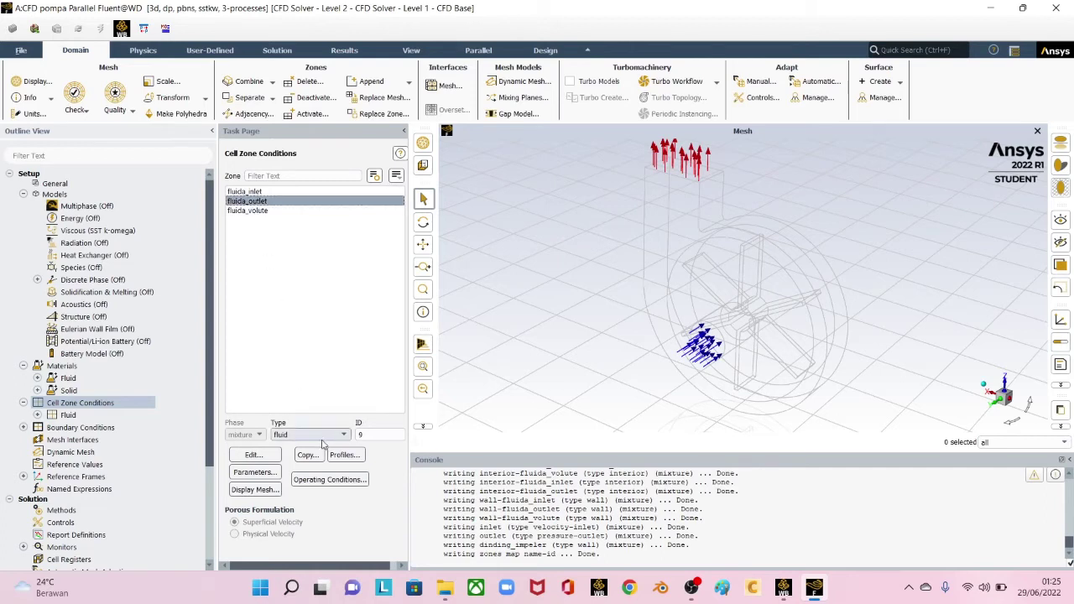
click(255, 212)
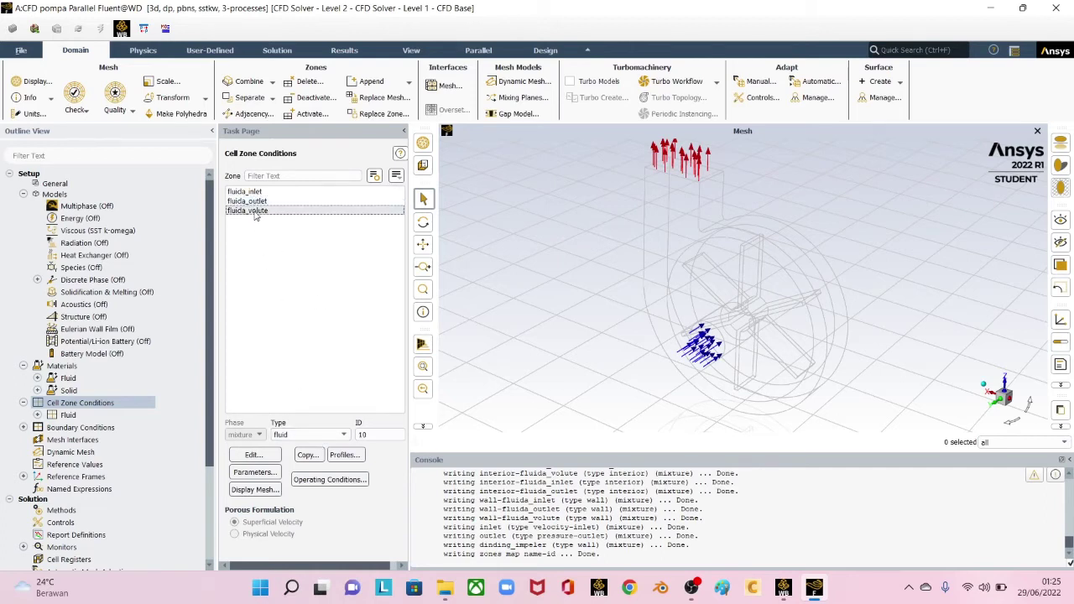
click(53, 198)
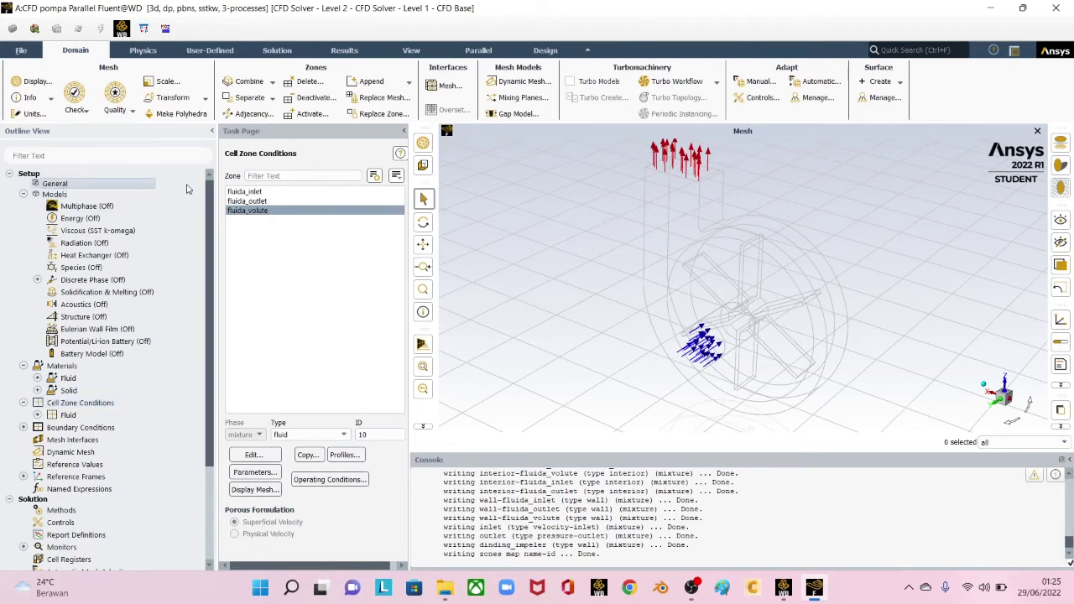
click(188, 187)
click(254, 203)
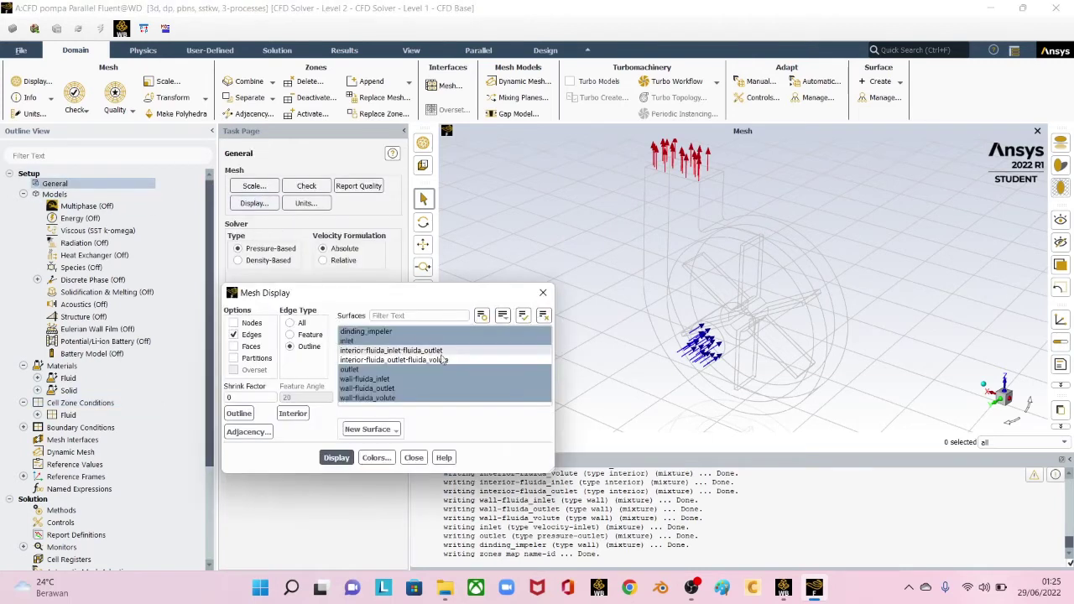
click(543, 315)
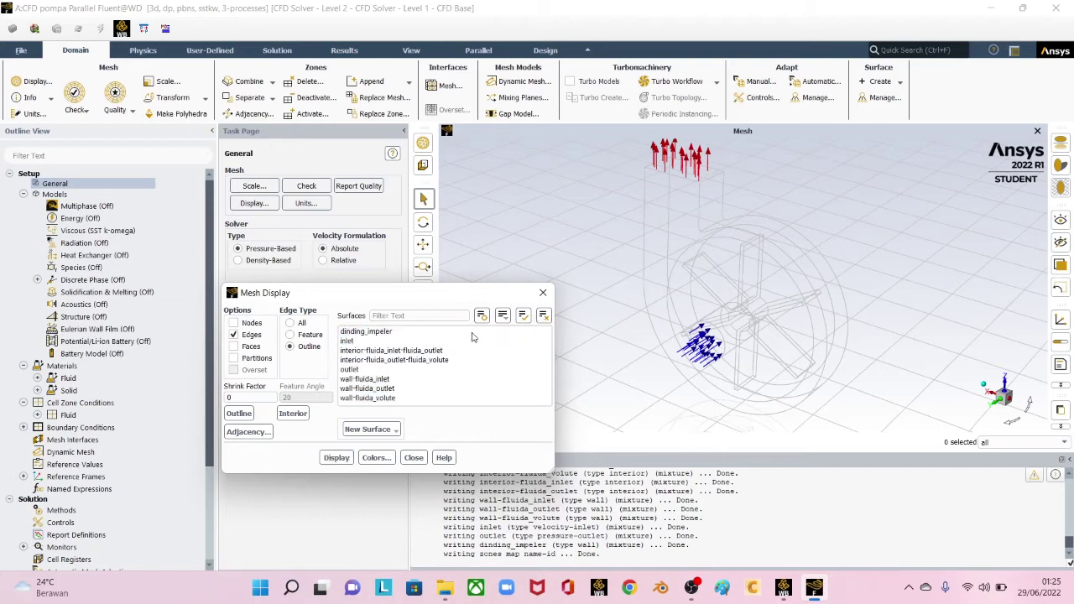
click(372, 390)
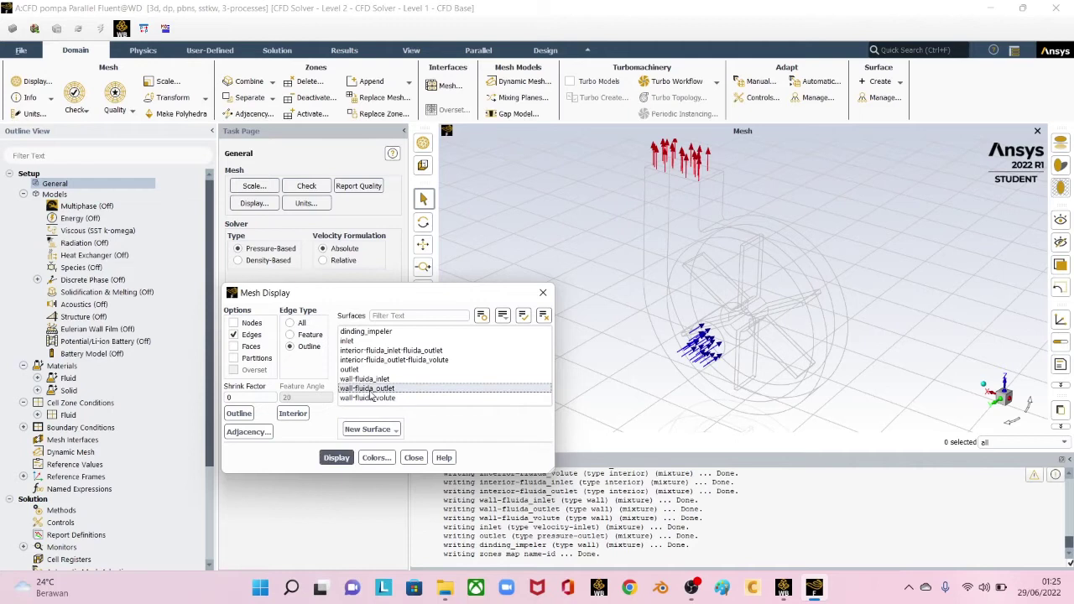
click(337, 460)
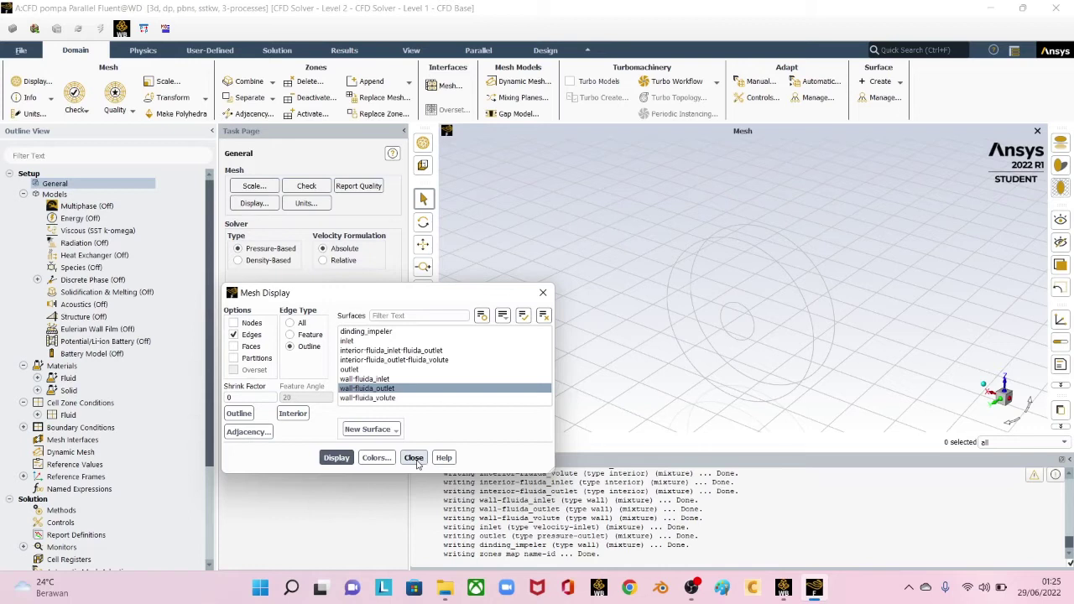
click(414, 458)
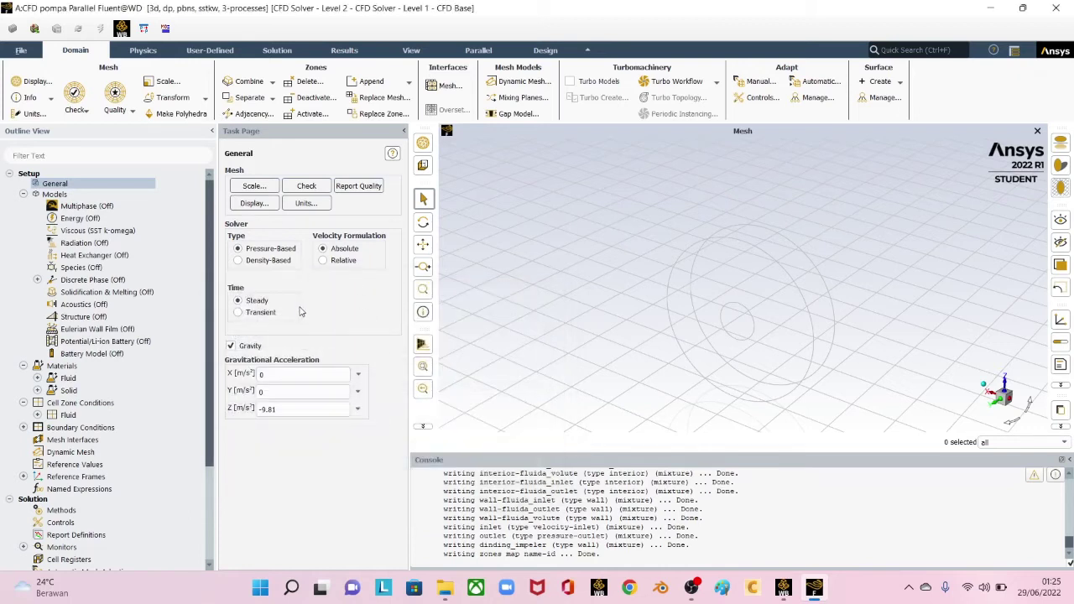
Step: Display all mesh surfaces in the graphics view, including the interior ones
click(254, 203)
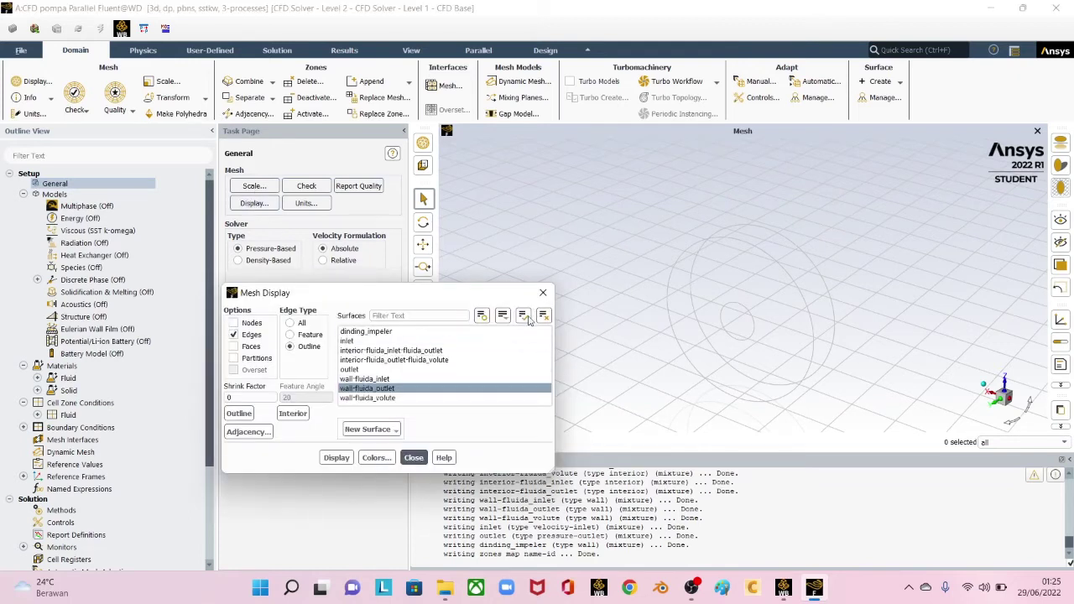
click(523, 316)
click(337, 457)
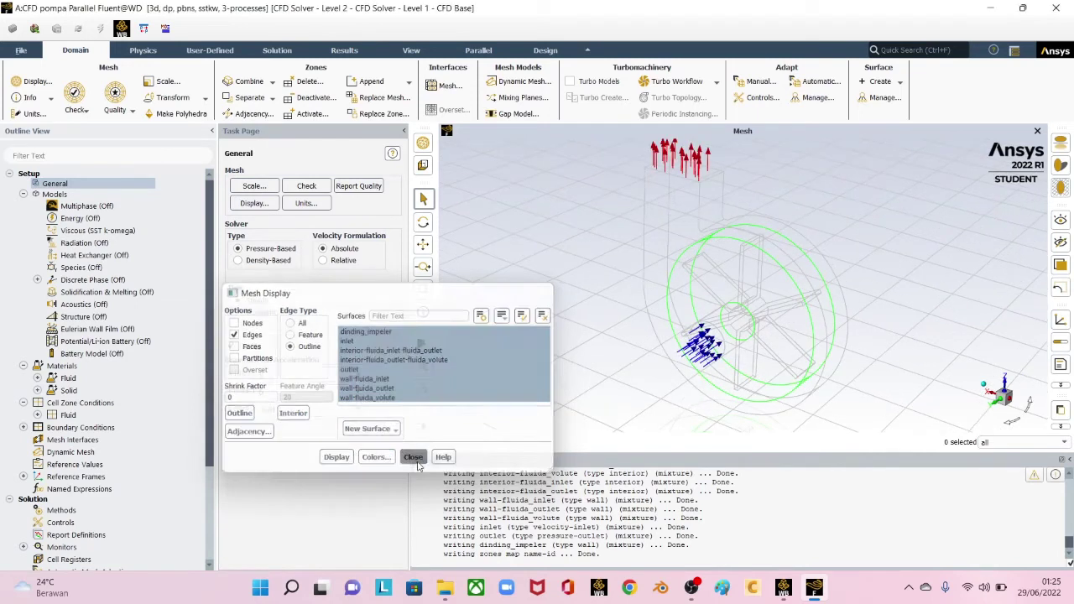
click(413, 457)
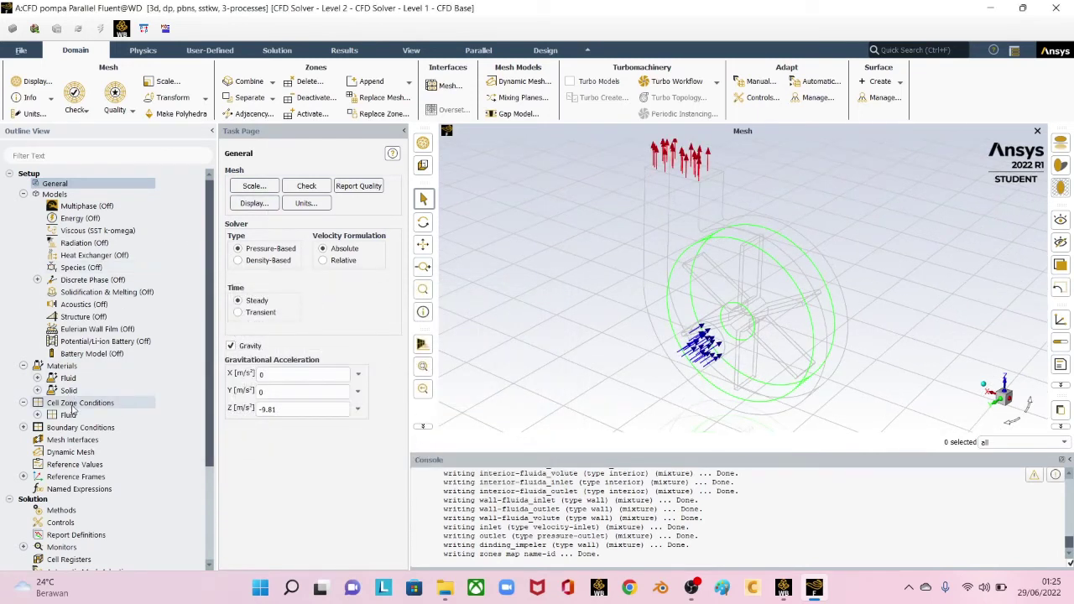
Step: Set the fluida_outlet cell zone's material to water-liquid and rename the zone fluida-impeler
click(37, 416)
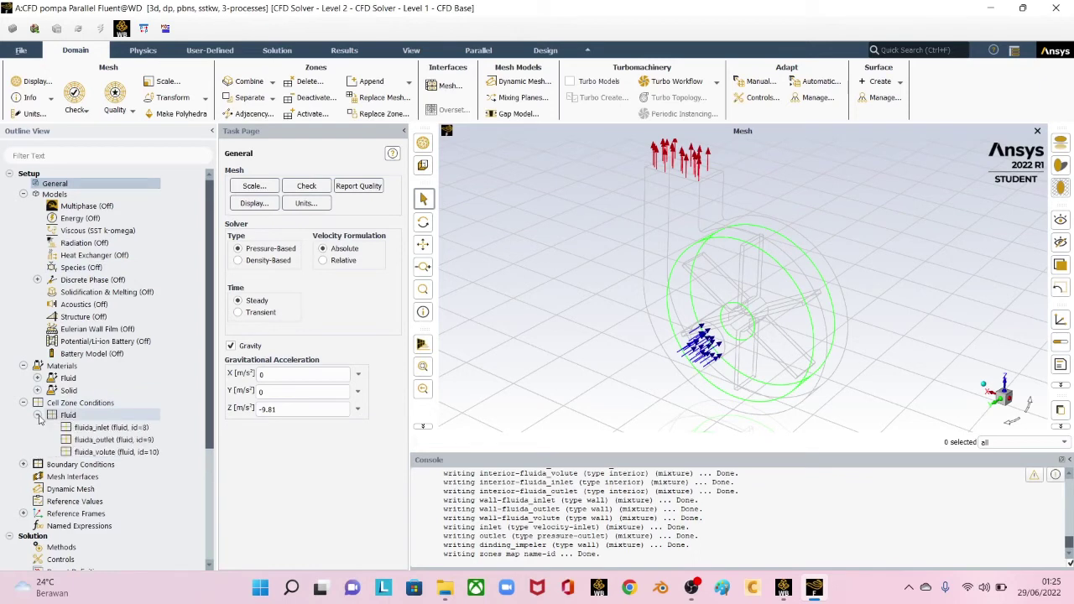
click(103, 441)
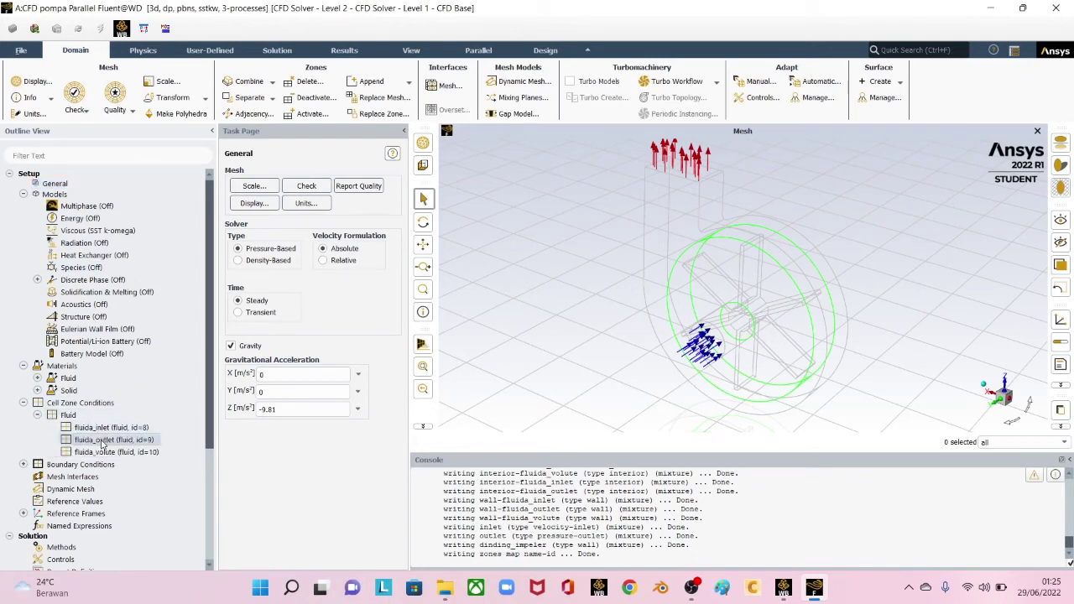
double_click(101, 440)
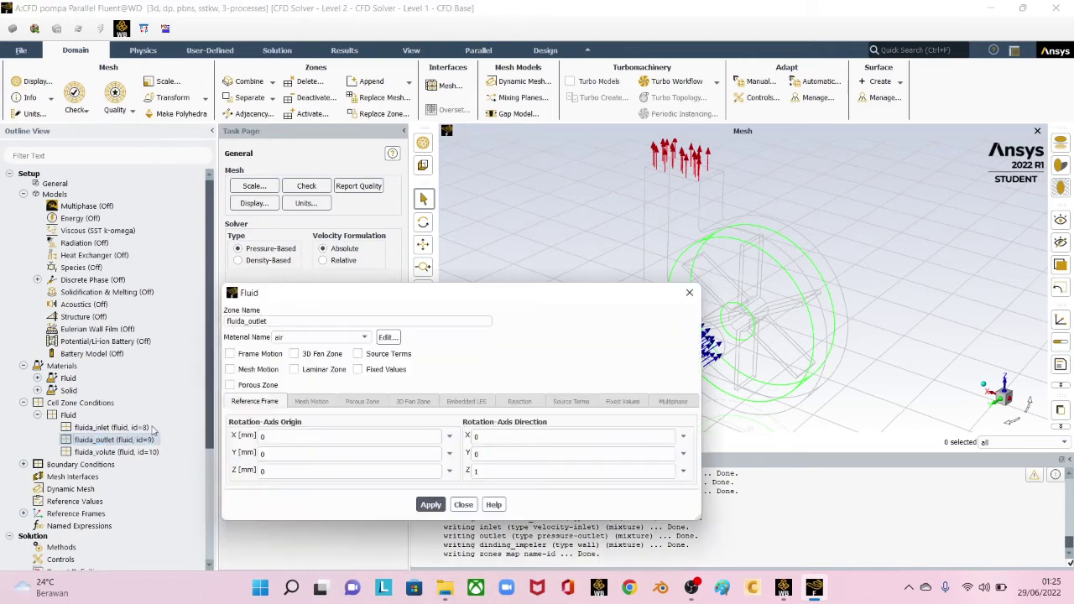
click(330, 338)
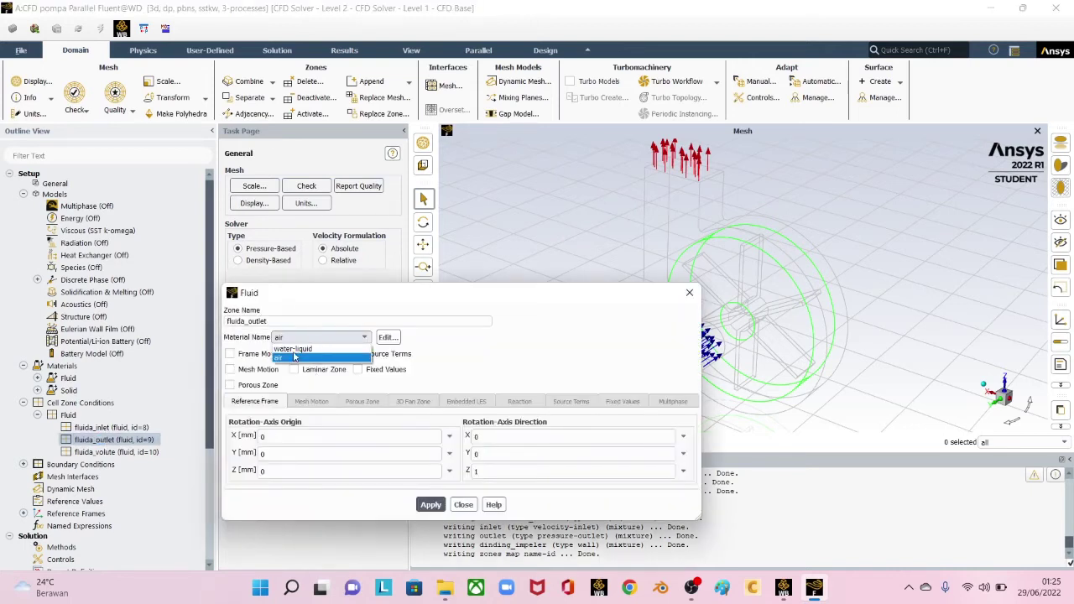
click(295, 357)
double_click(273, 321)
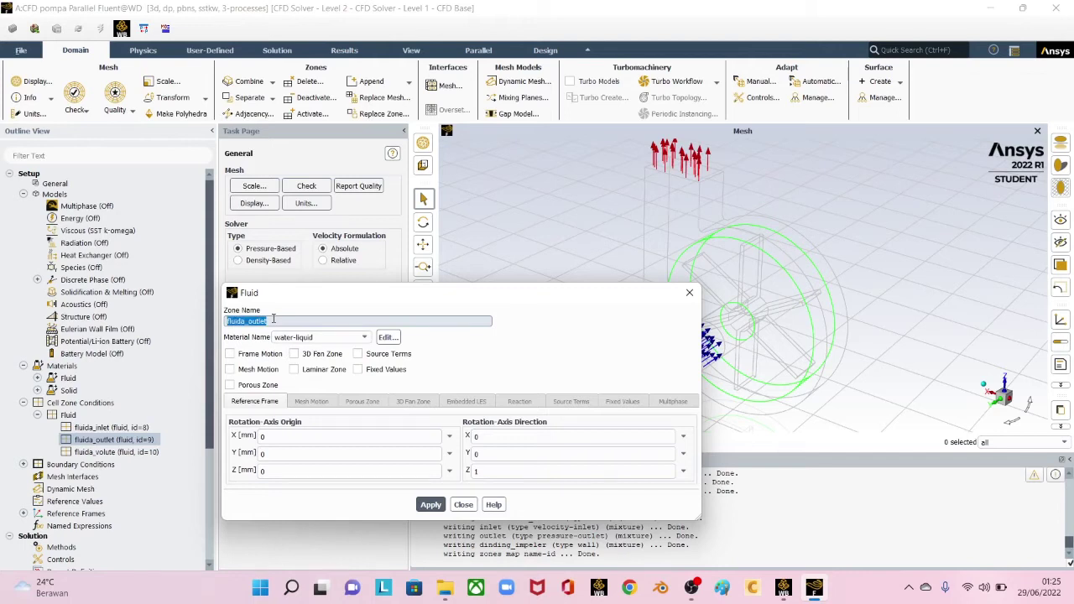
key(BackSpace)
text(fluida-impeler)
Step: Enable frame motion for the fluida-impeler zone and set its rotation-axis direction to Y 1 and Z 0
click(246, 353)
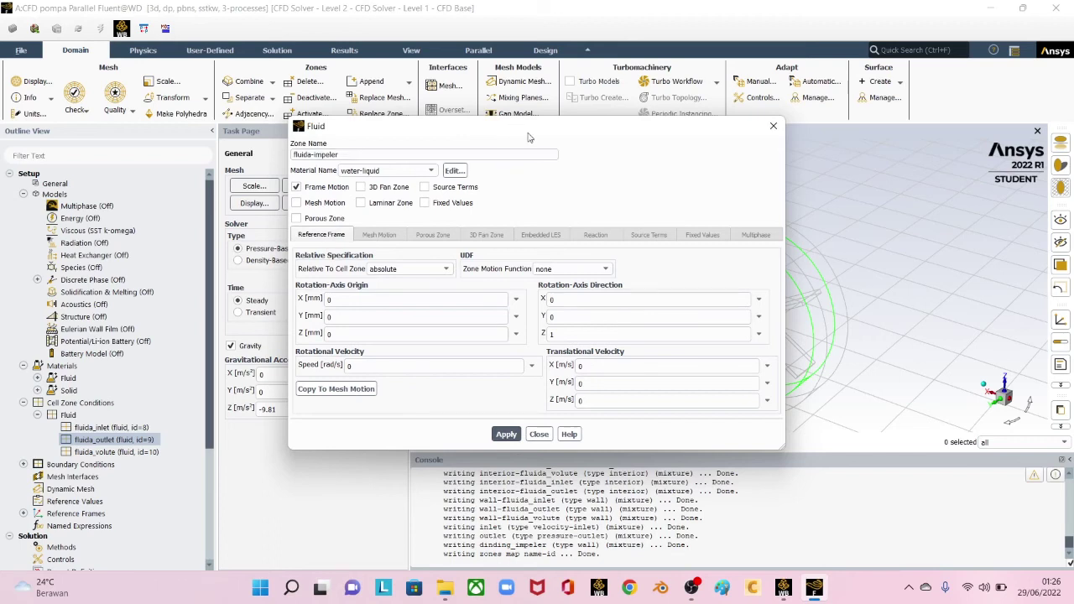
drag(560, 142, 369, 146)
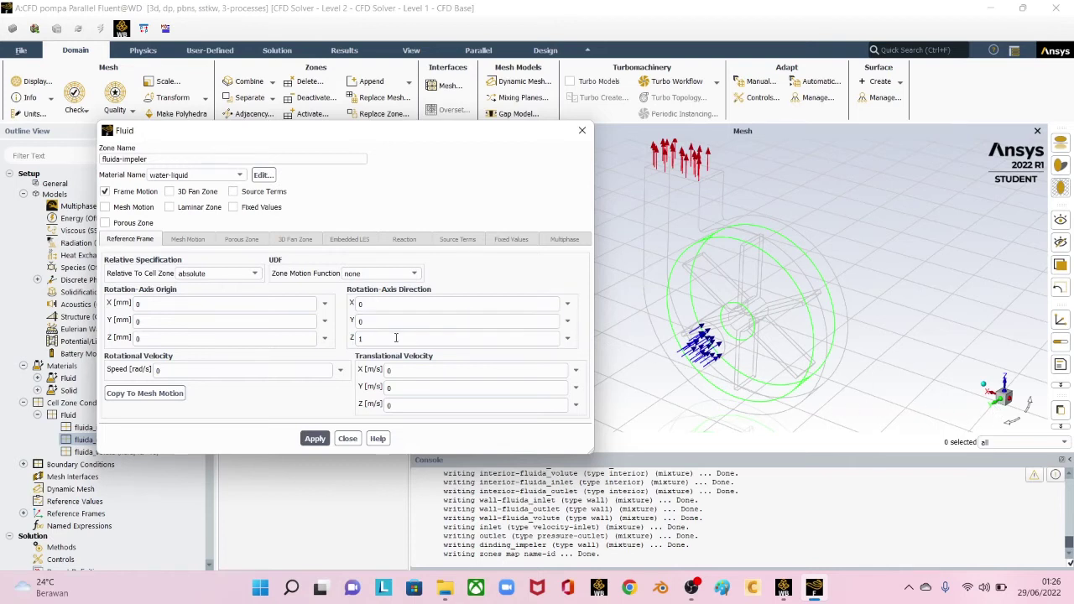
text(1)
click(366, 338)
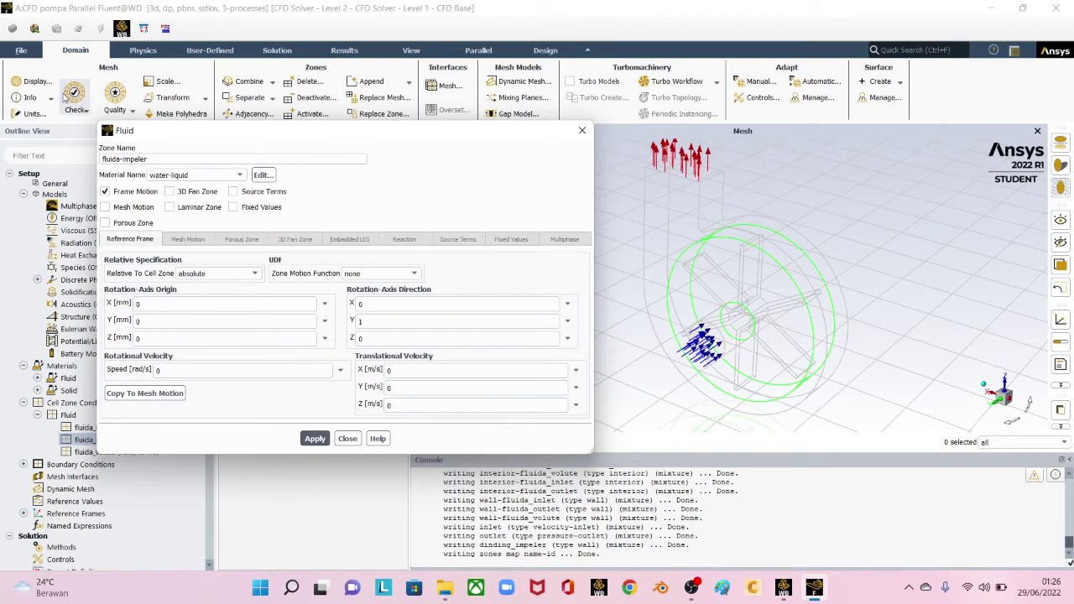
Step: Set the angular-velocity unit to rev/min
click(31, 115)
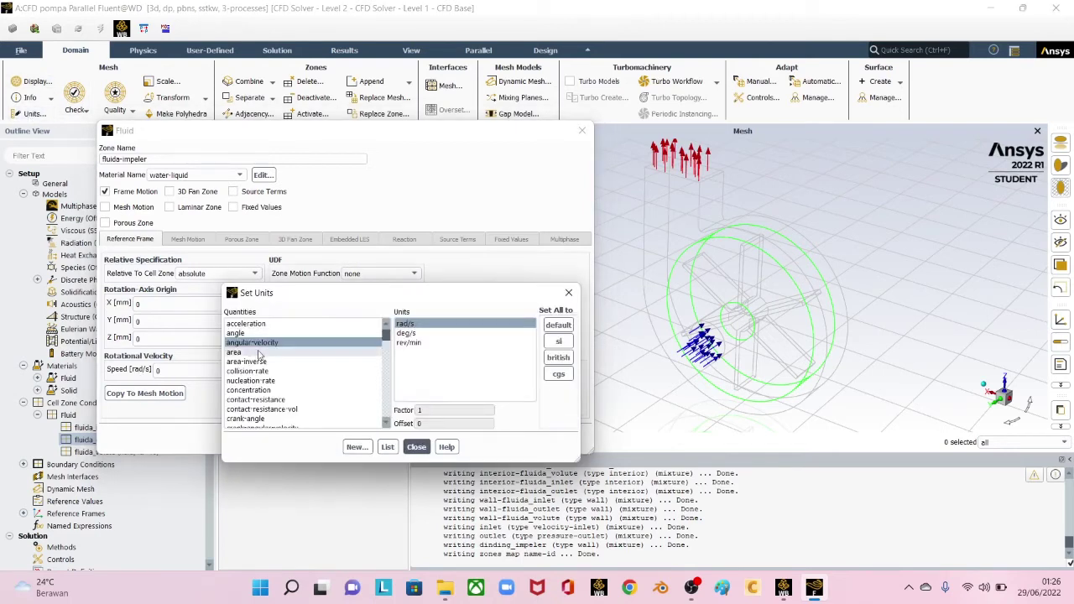
click(408, 342)
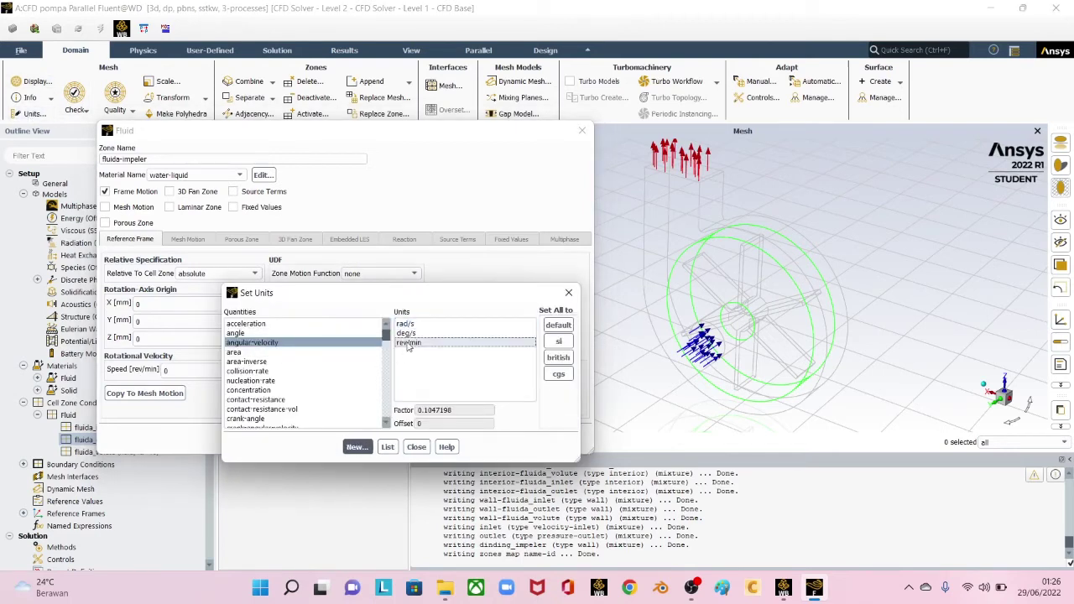
click(418, 447)
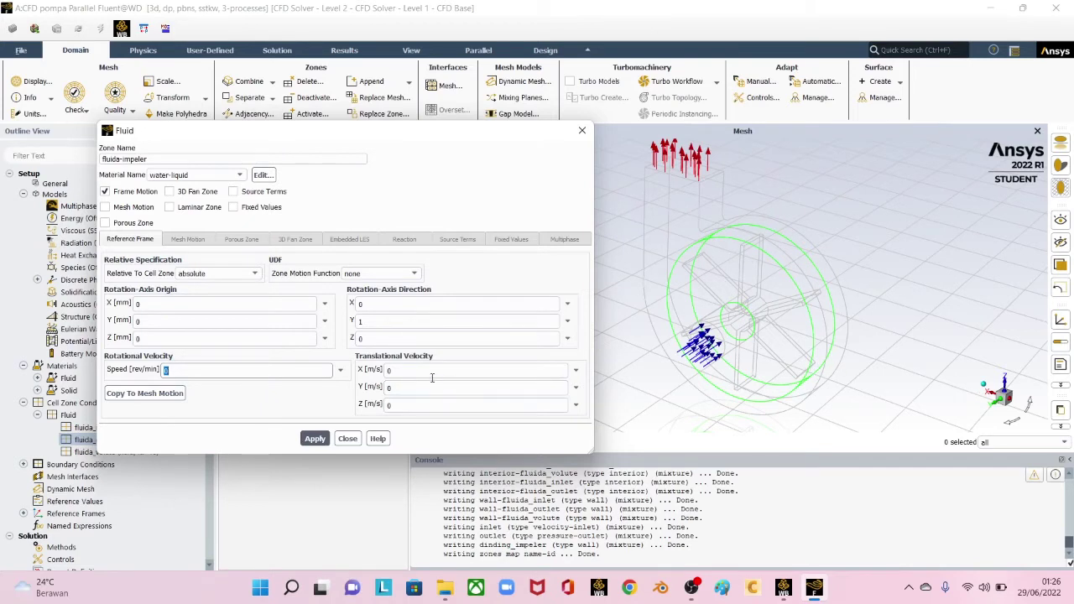
Step: Set the fluida-impeler zone's rotational speed to -1000 rev/min and apply the cell zone settings
text(-1000)
mouse_move(760, 281)
mouse_down()
mouse_move(803, 265)
mouse_move(740, 283)
mouse_up()
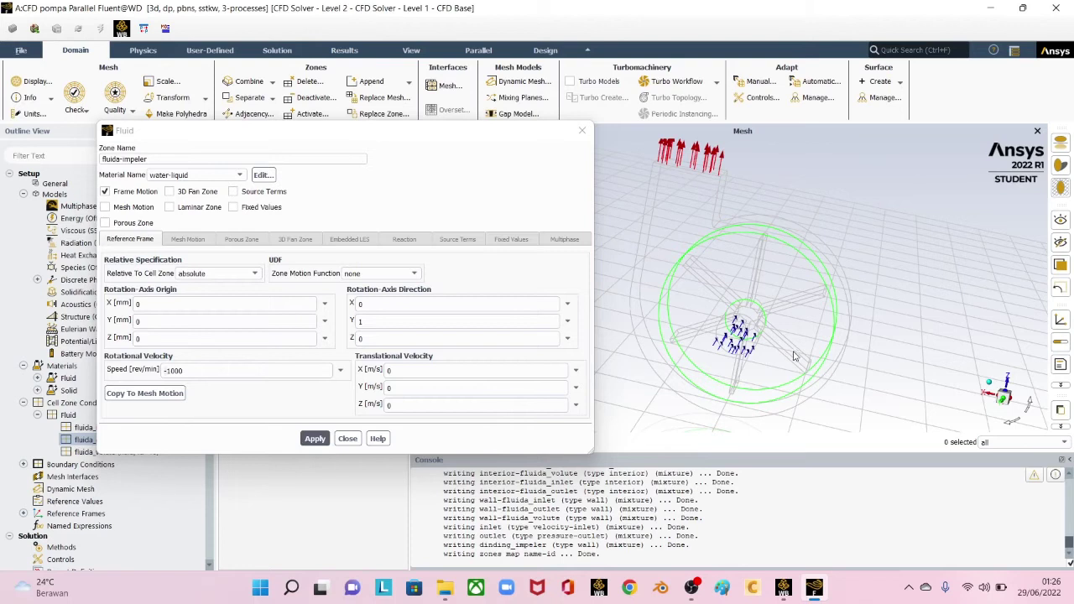
click(313, 440)
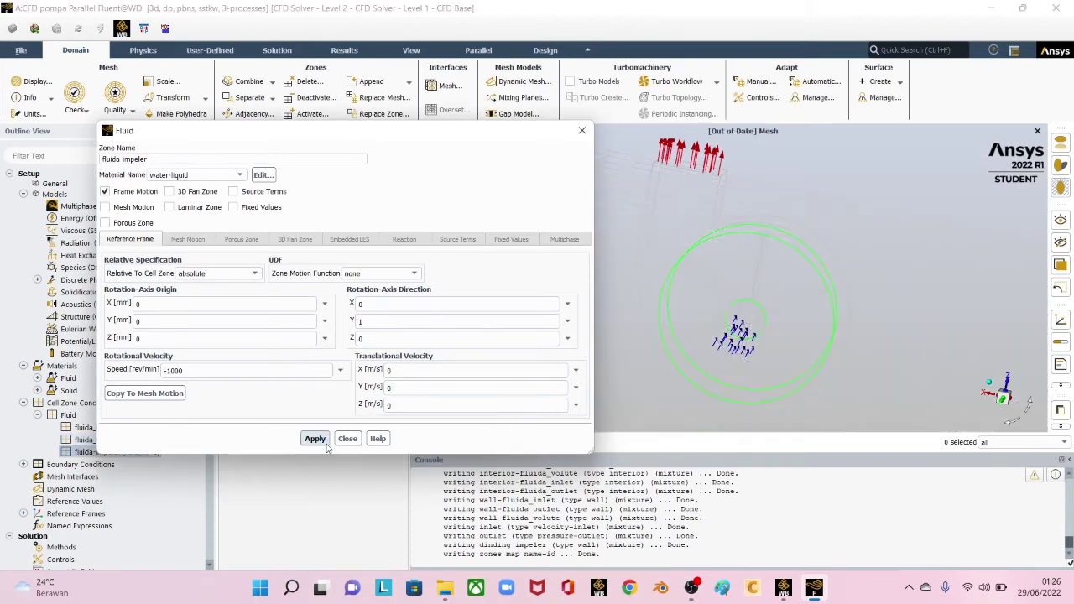
click(347, 438)
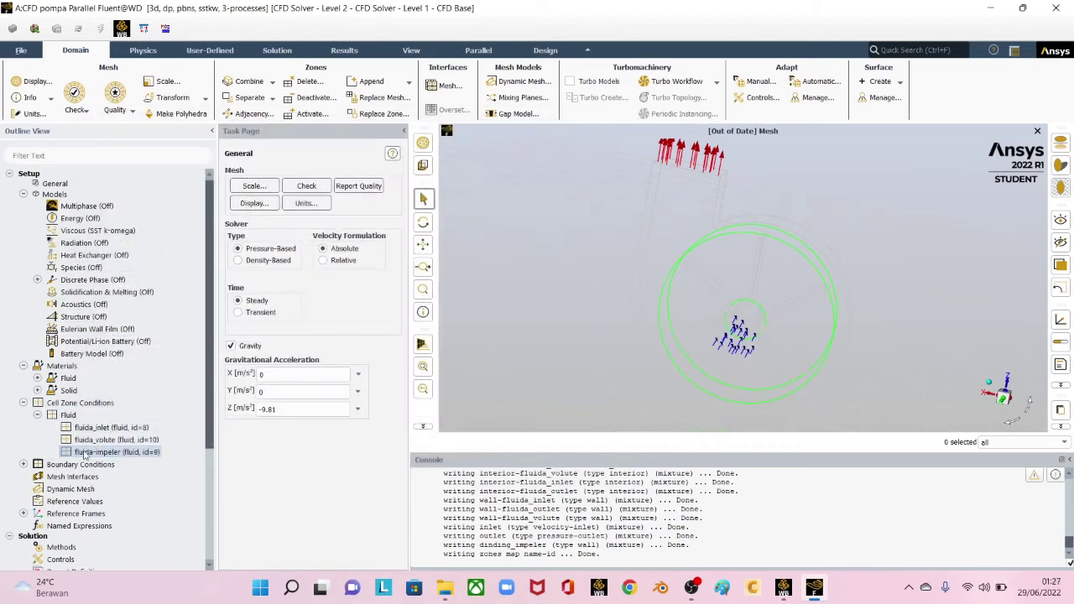
Step: Assign water-liquid as the material of the fluida_volute cell zone
double_click(73, 405)
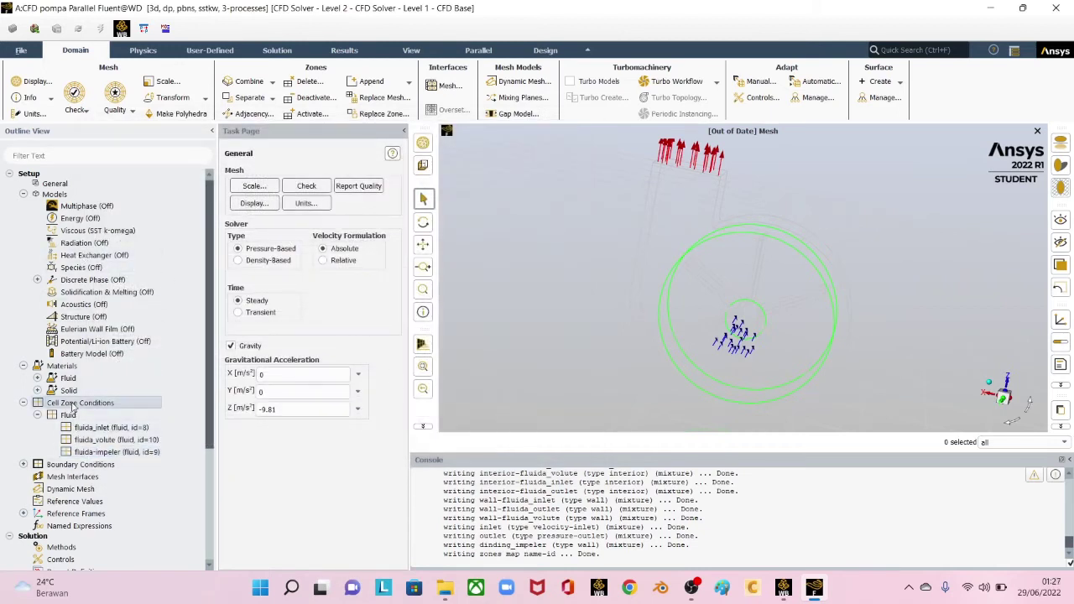
click(252, 211)
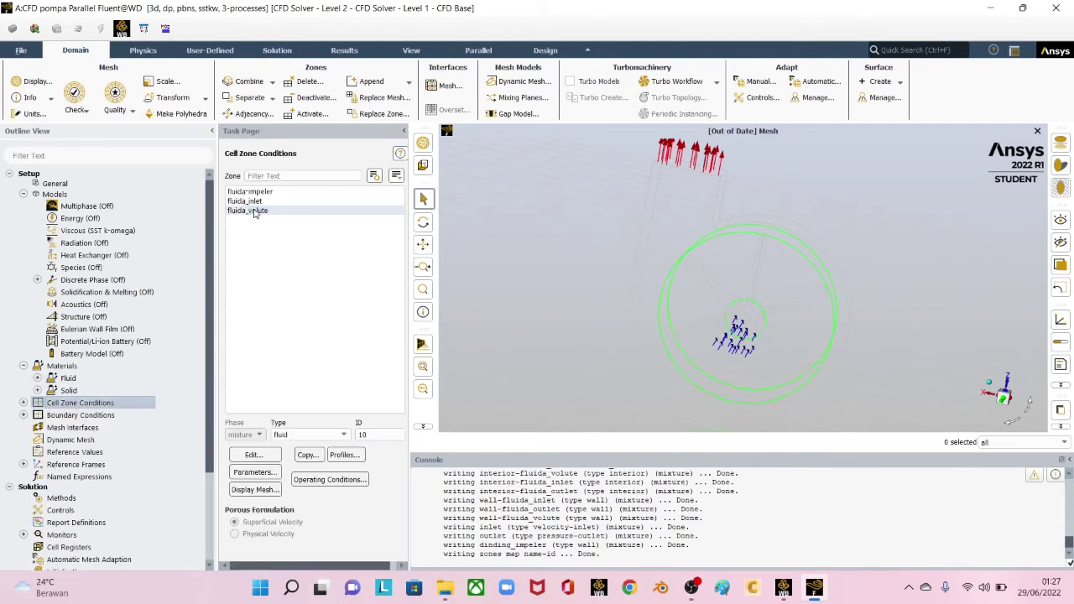
double_click(252, 211)
click(360, 337)
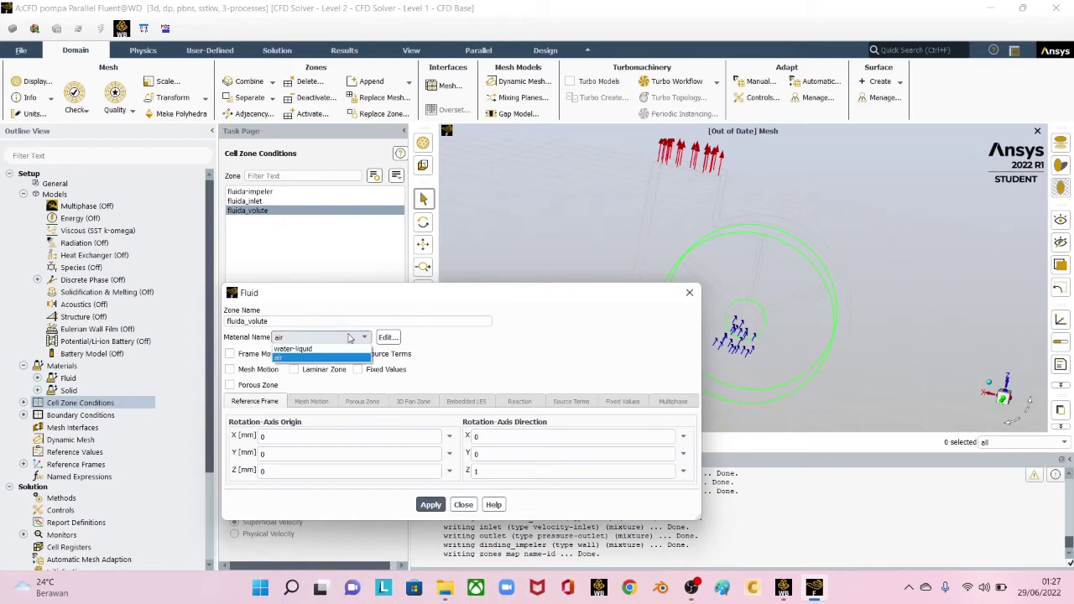
click(329, 359)
click(430, 505)
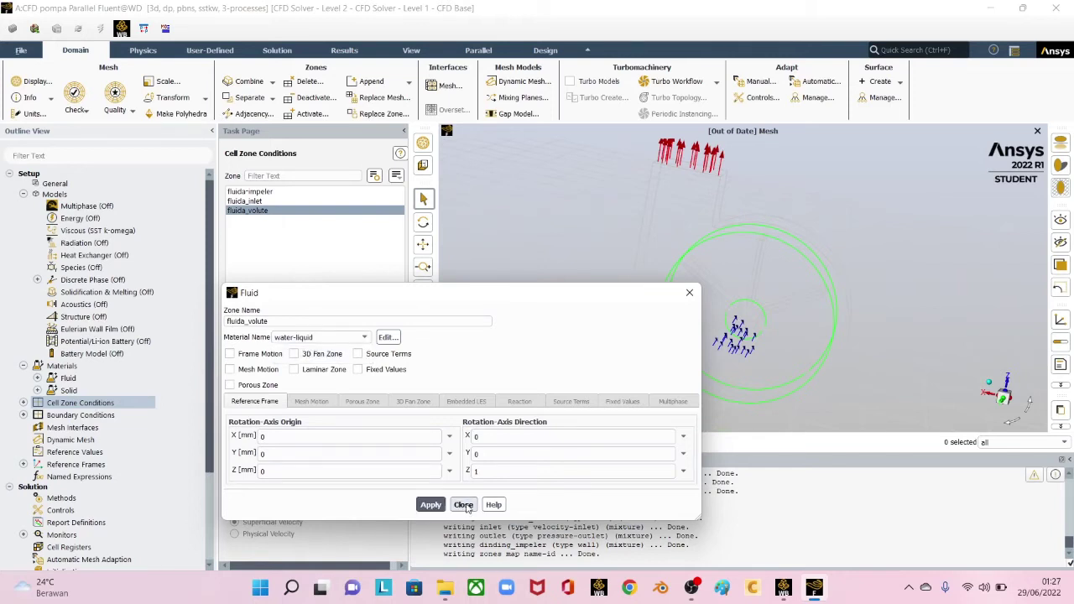
click(463, 504)
Step: Check the material and motion settings of the fluida-impeler and fluida_inlet cell zones
double_click(250, 192)
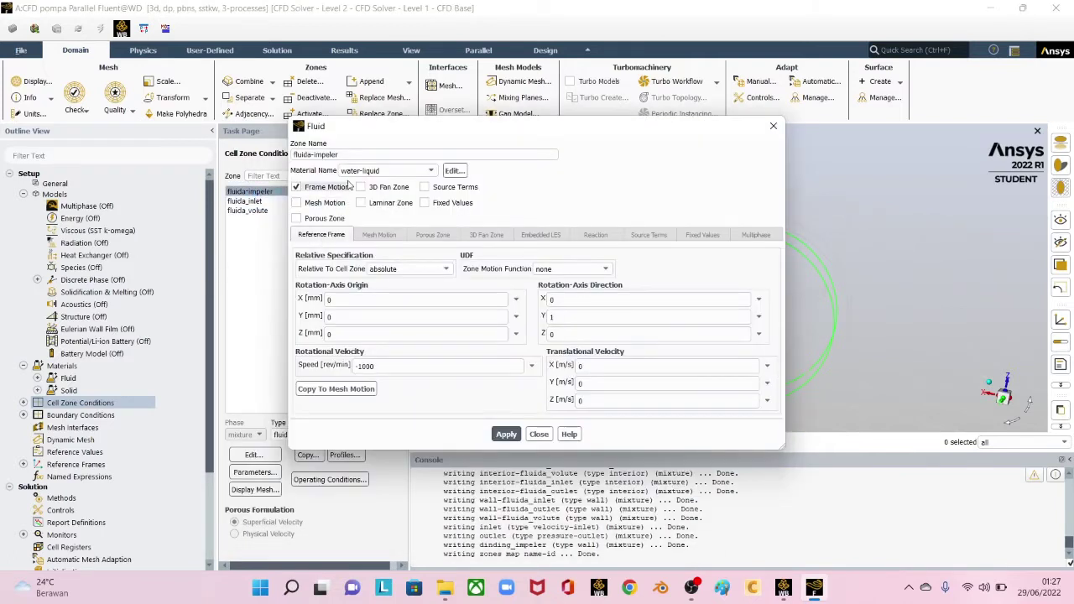
click(537, 436)
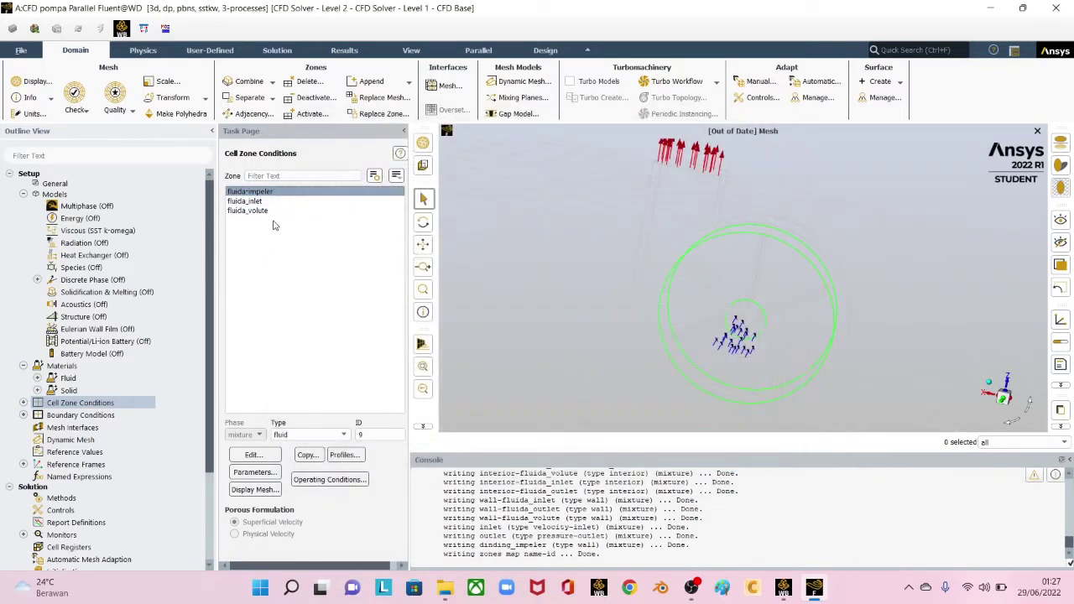
double_click(244, 201)
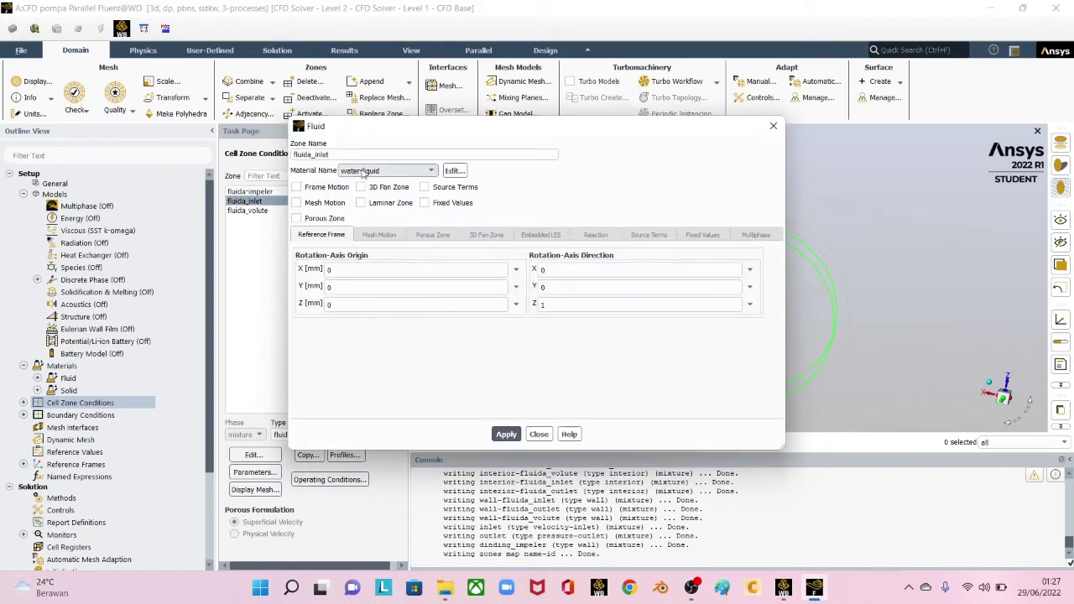
click(538, 434)
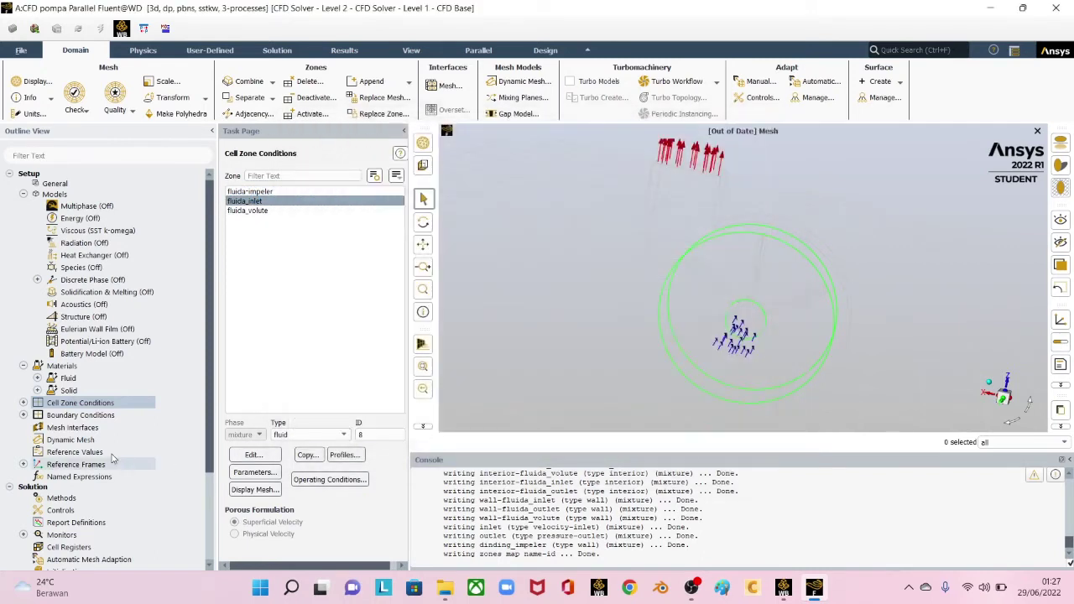
Step: Change the inlet boundary's type to pressure-inlet and apply it with the default pressure and turbulence settings
double_click(65, 417)
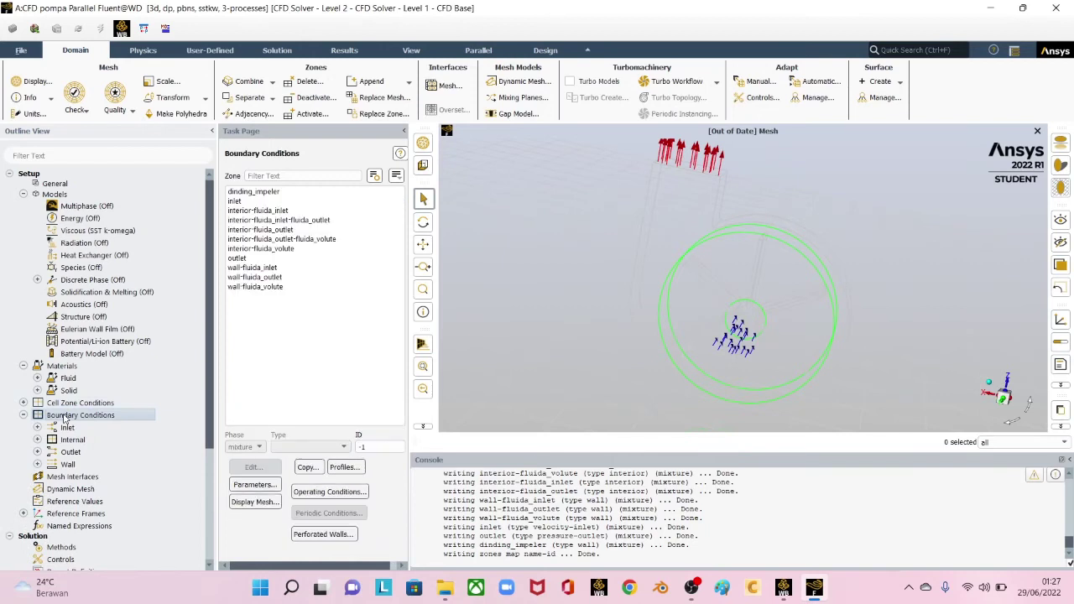
click(248, 192)
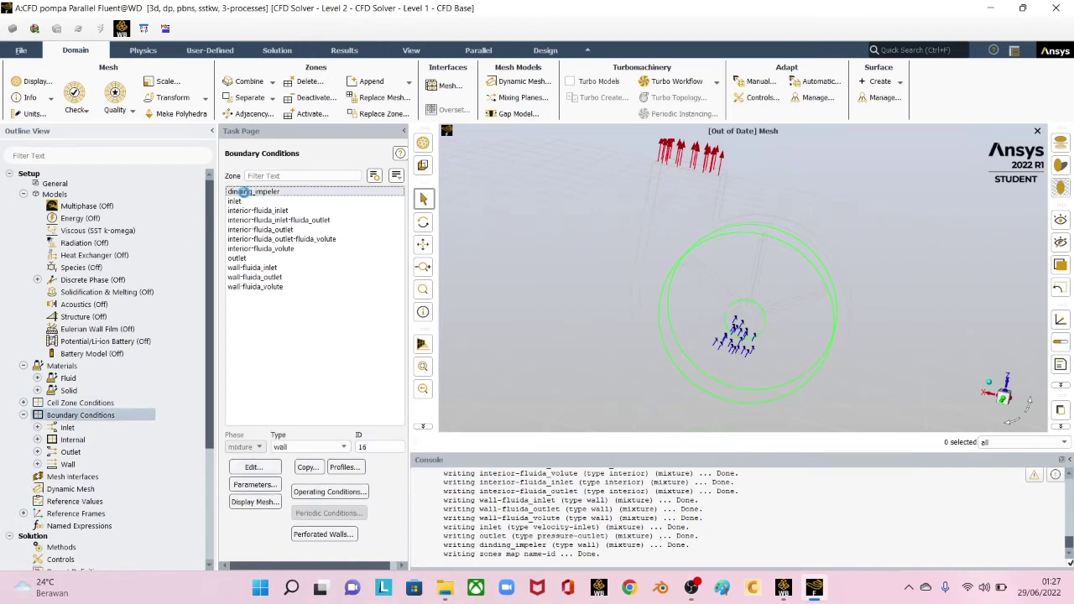
click(239, 201)
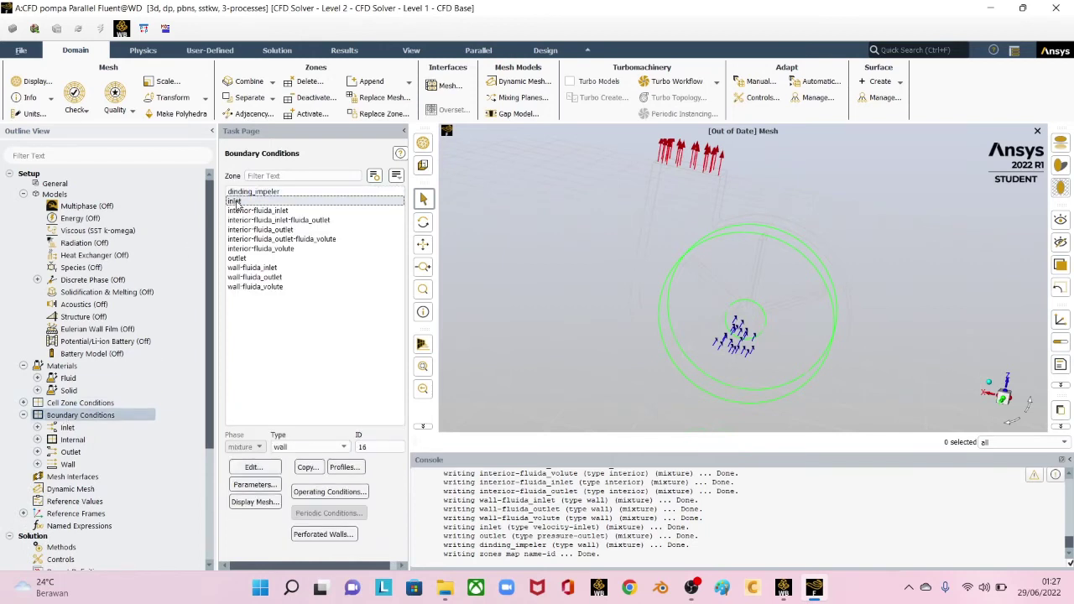
click(237, 259)
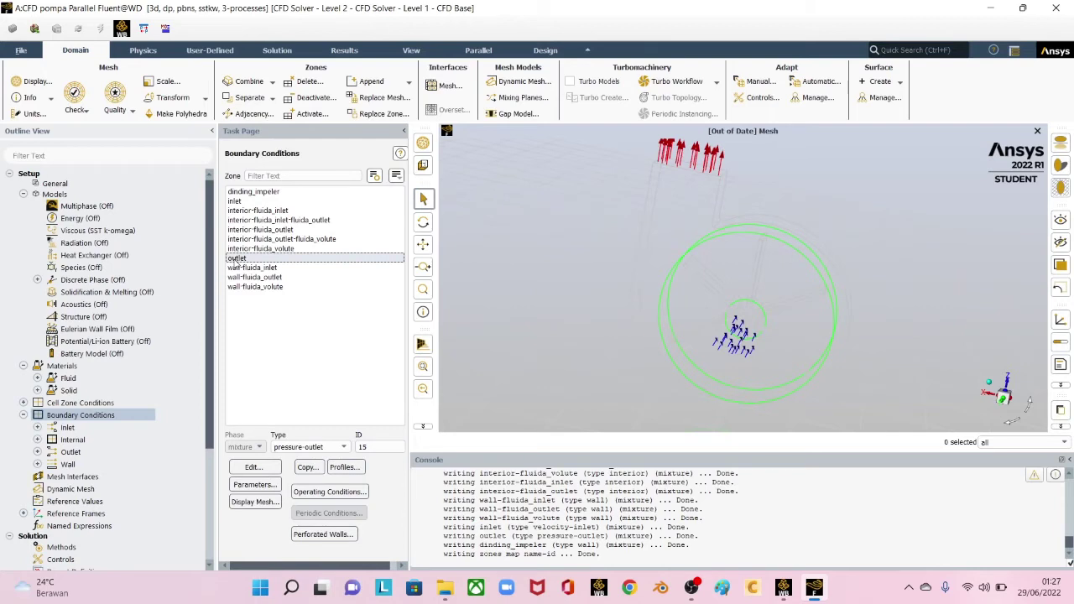
click(235, 203)
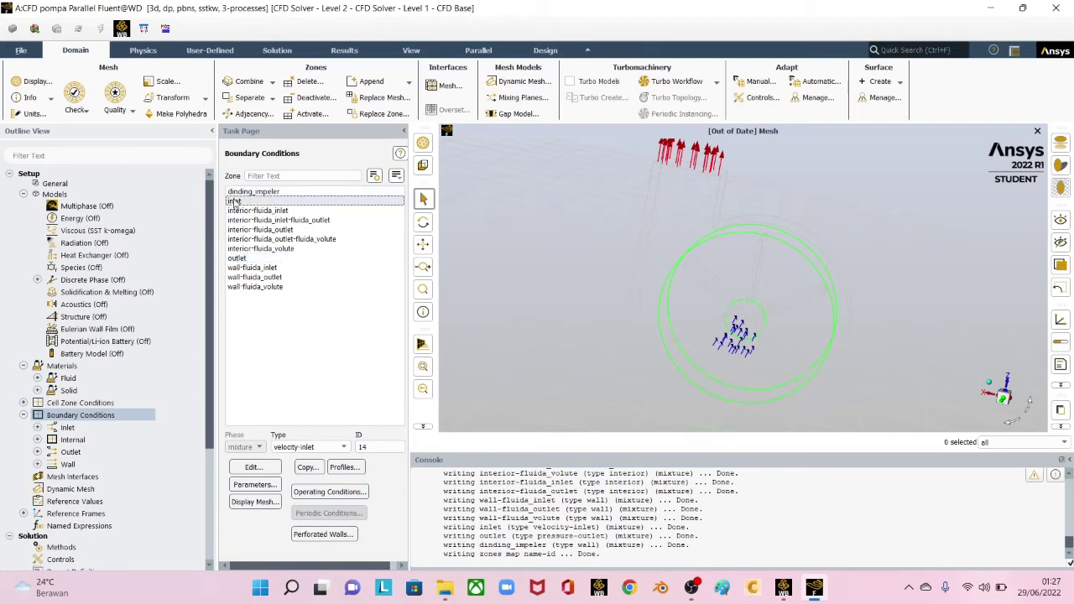
click(319, 447)
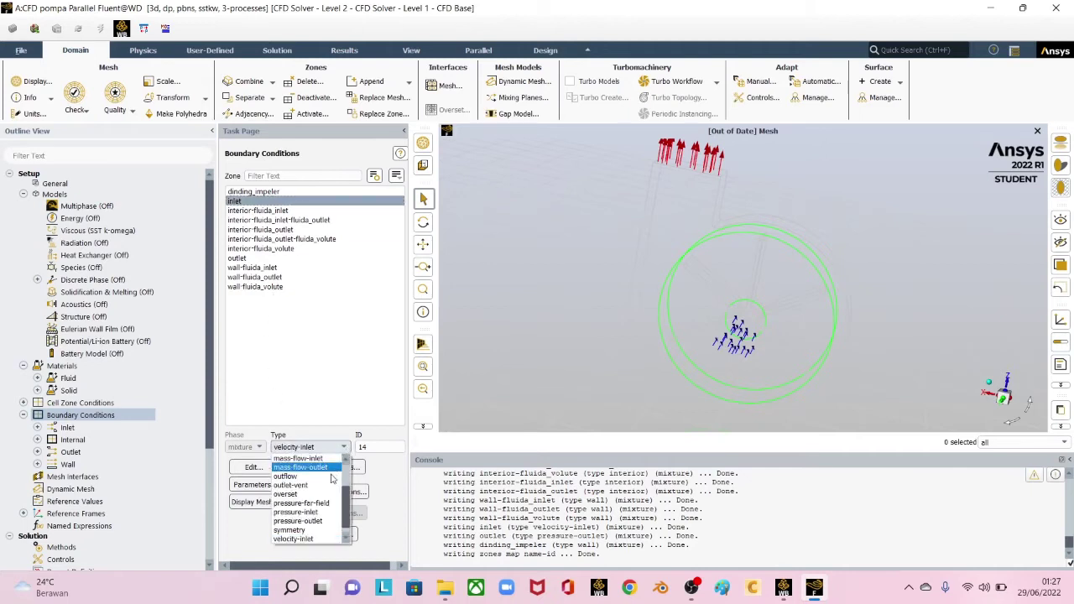
click(302, 511)
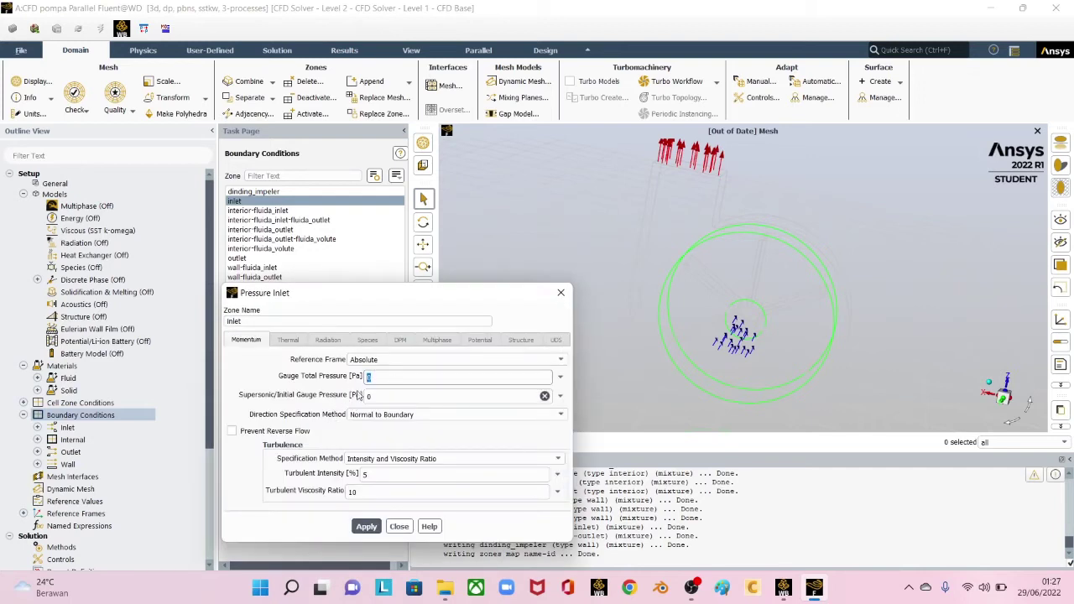
click(364, 526)
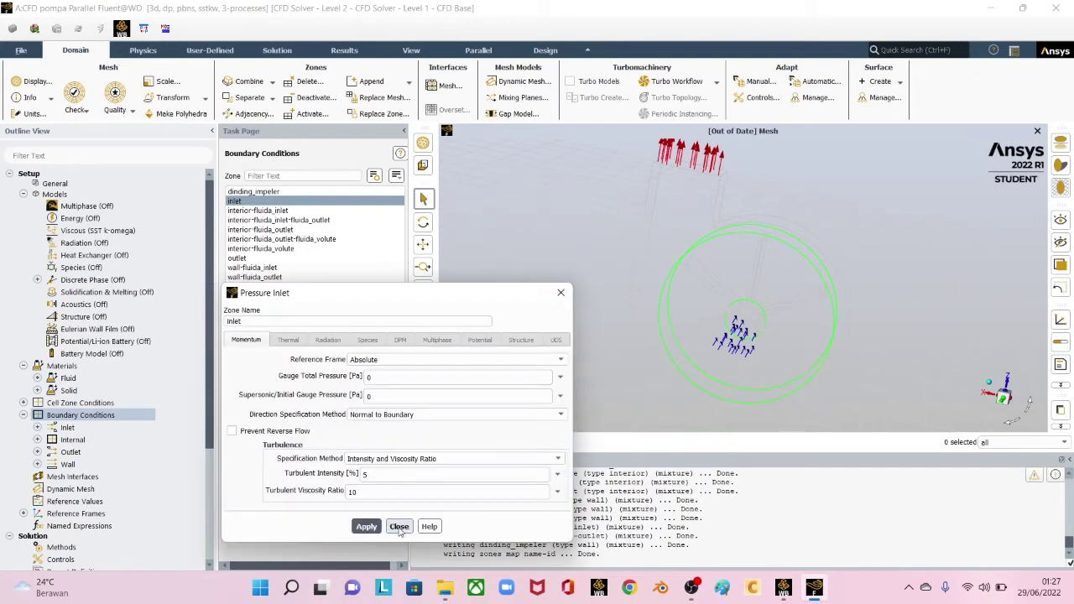
click(399, 527)
Step: Change the outlet boundary's type to mass-flow-outlet and set its mass flow rate to 1 kg/s
click(251, 257)
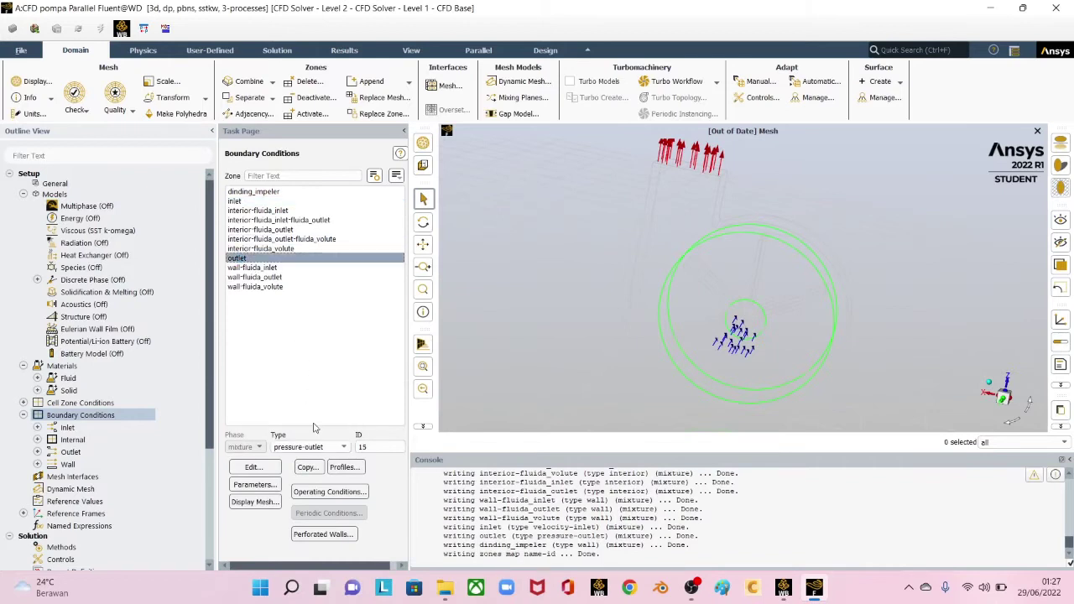
click(336, 449)
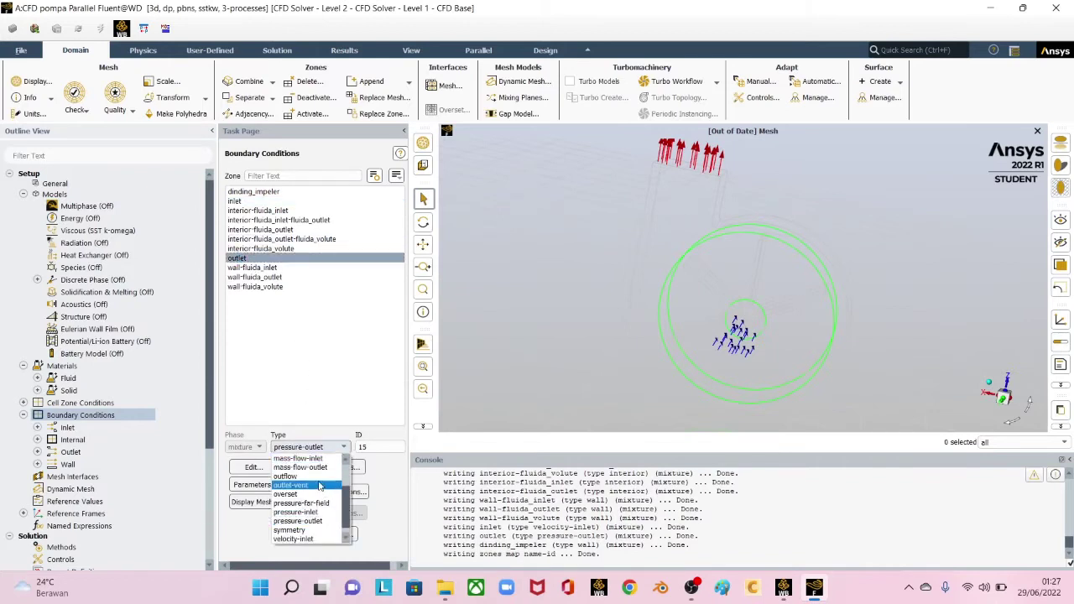
click(313, 467)
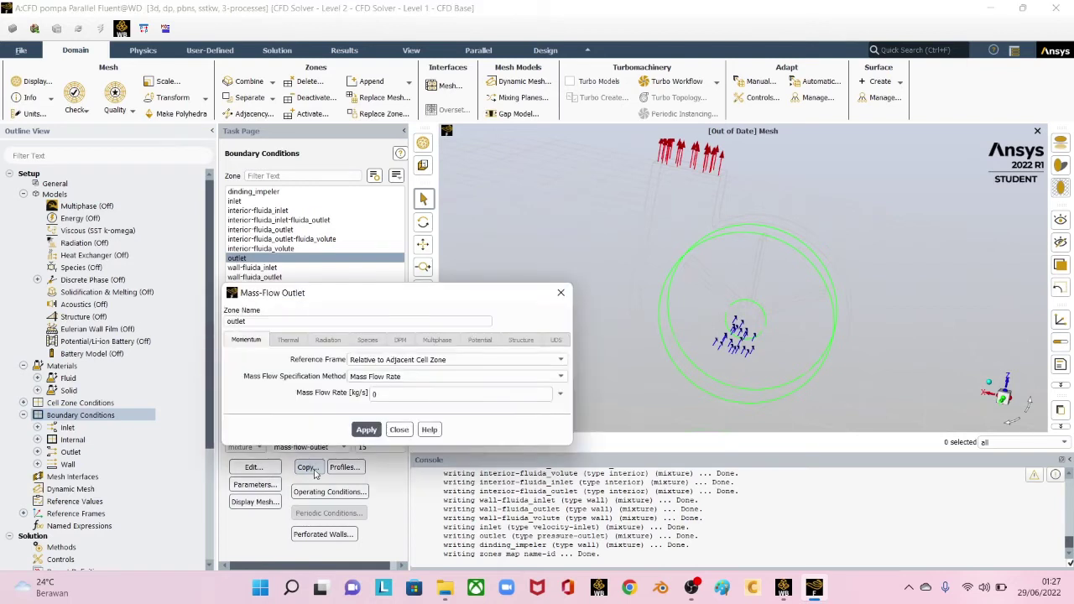
click(379, 392)
text(1)
click(363, 432)
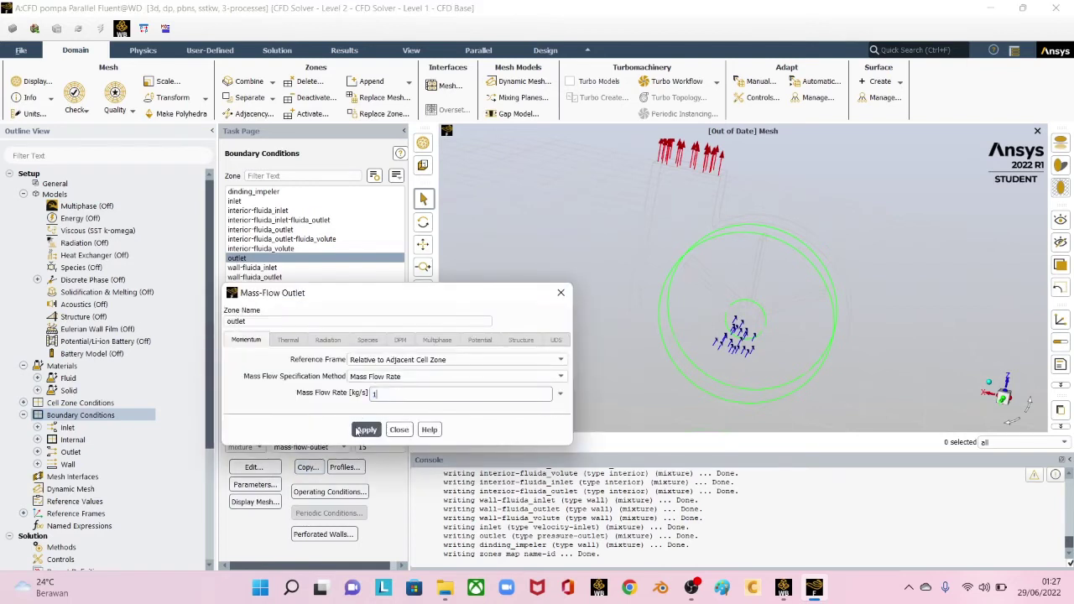
click(362, 431)
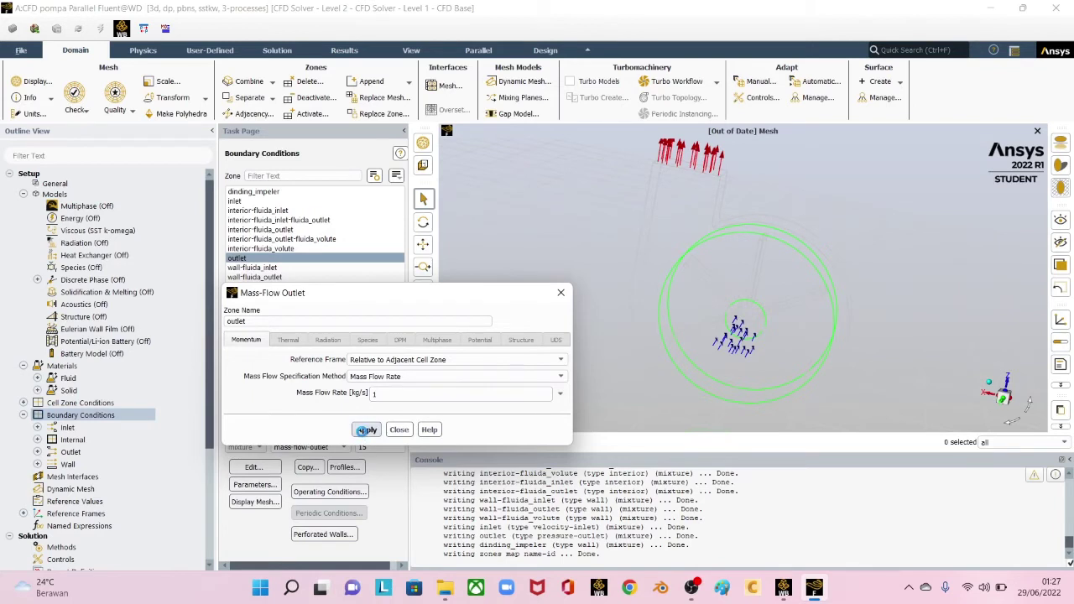
click(399, 430)
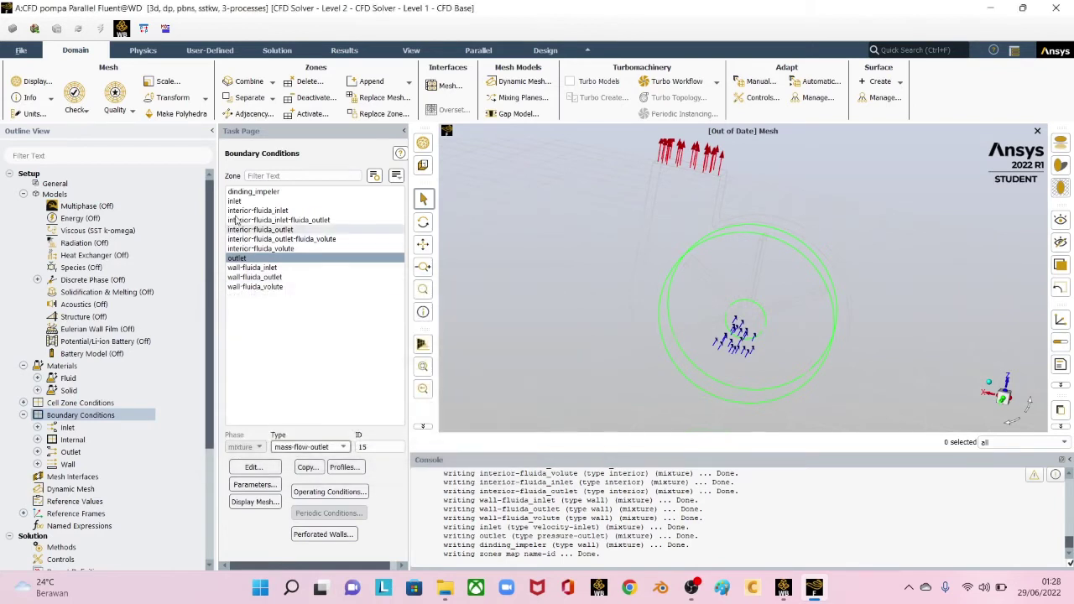
Step: Define dinding_impeler as a moving wall rotating relative to the adjacent cell zone, with rotation-axis direction X 0, Y 1, Z 0
click(251, 193)
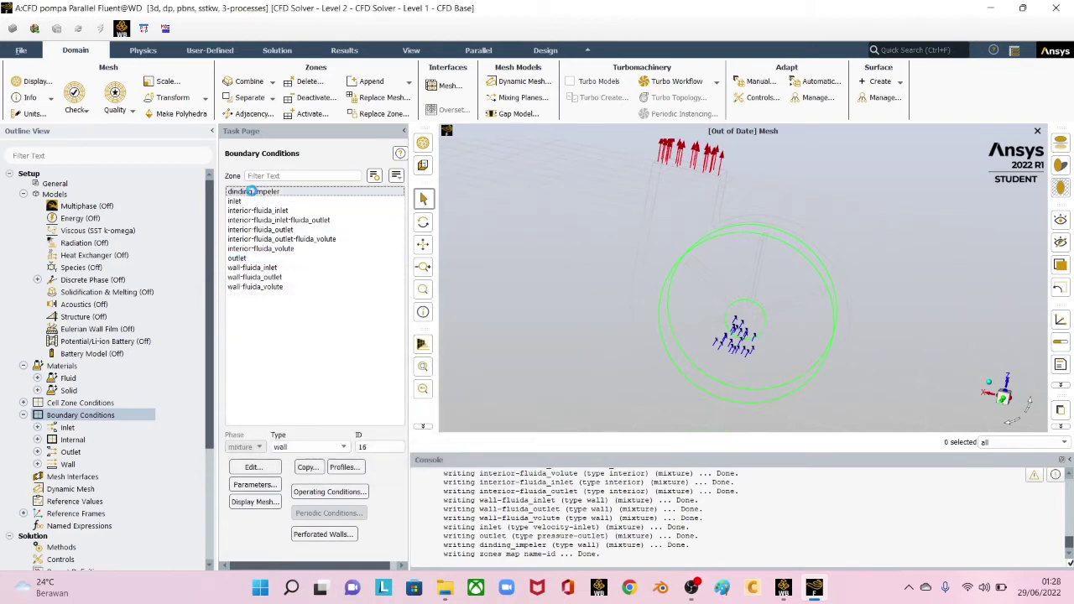
click(268, 469)
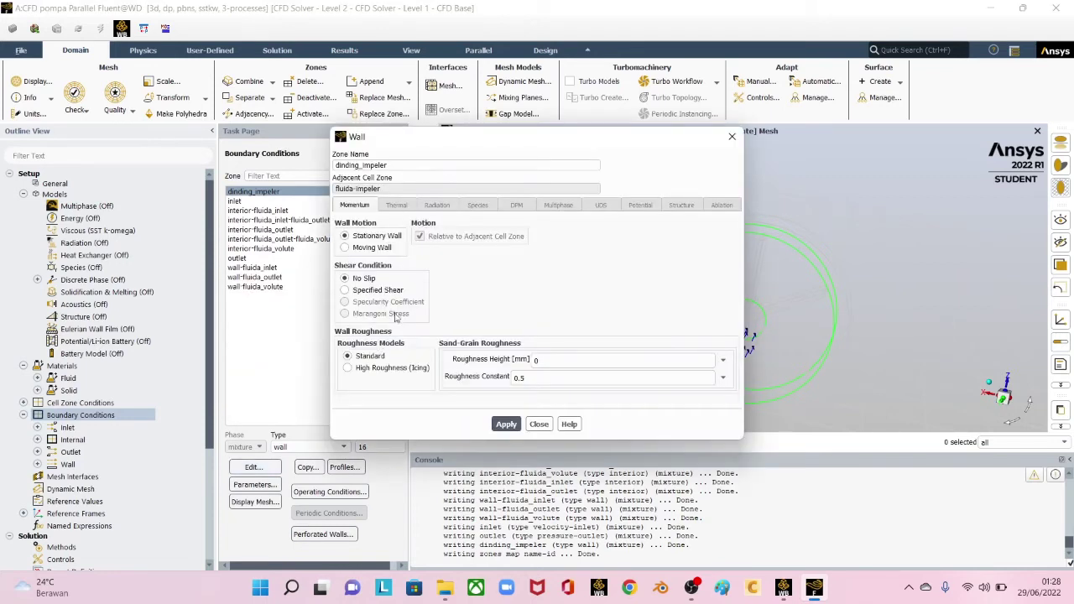
click(372, 248)
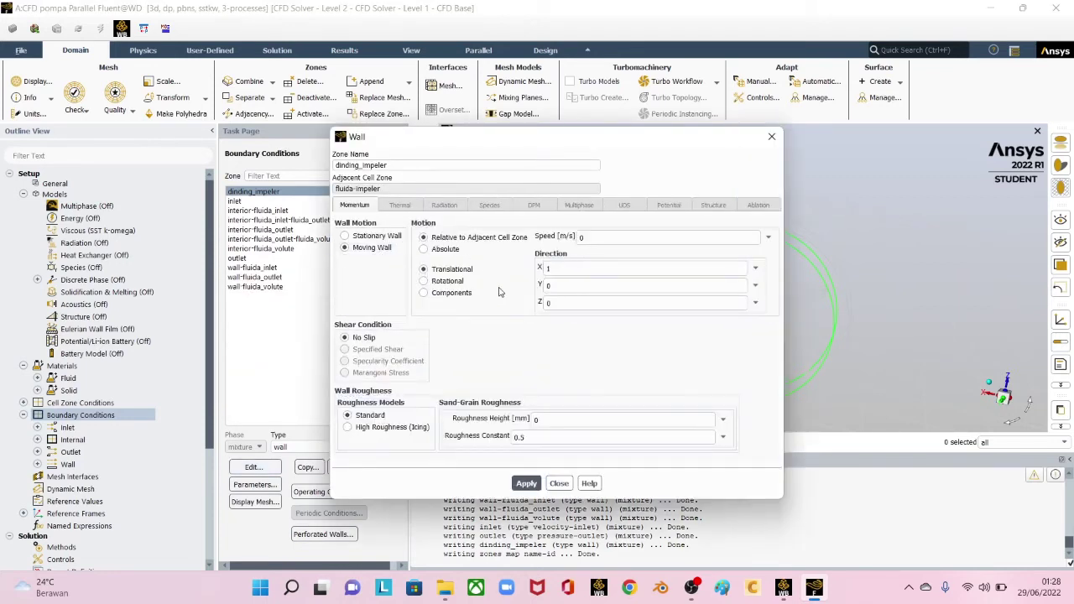
click(425, 281)
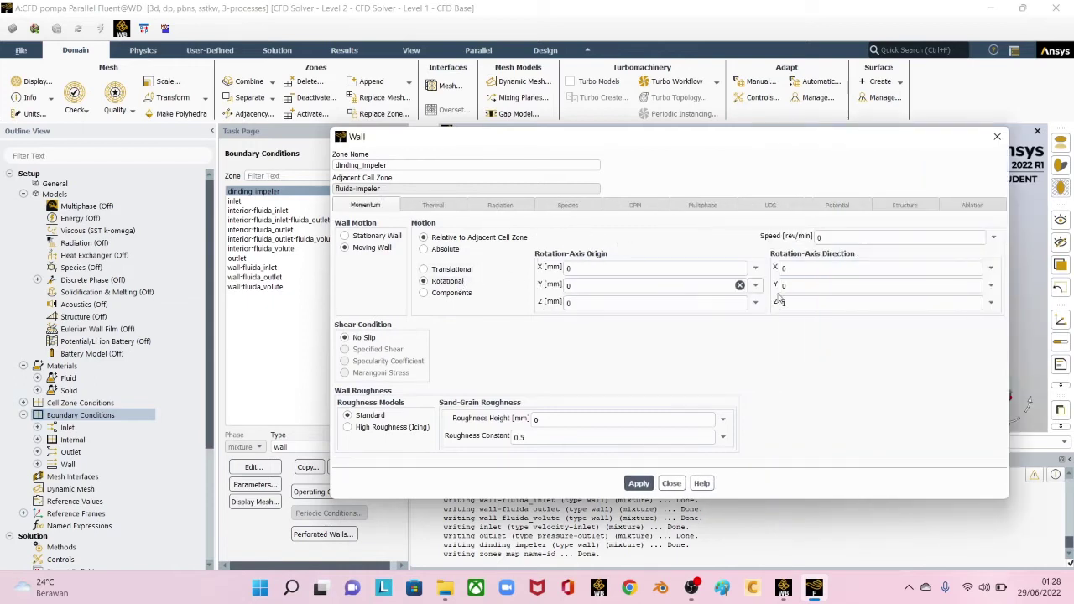
click(800, 286)
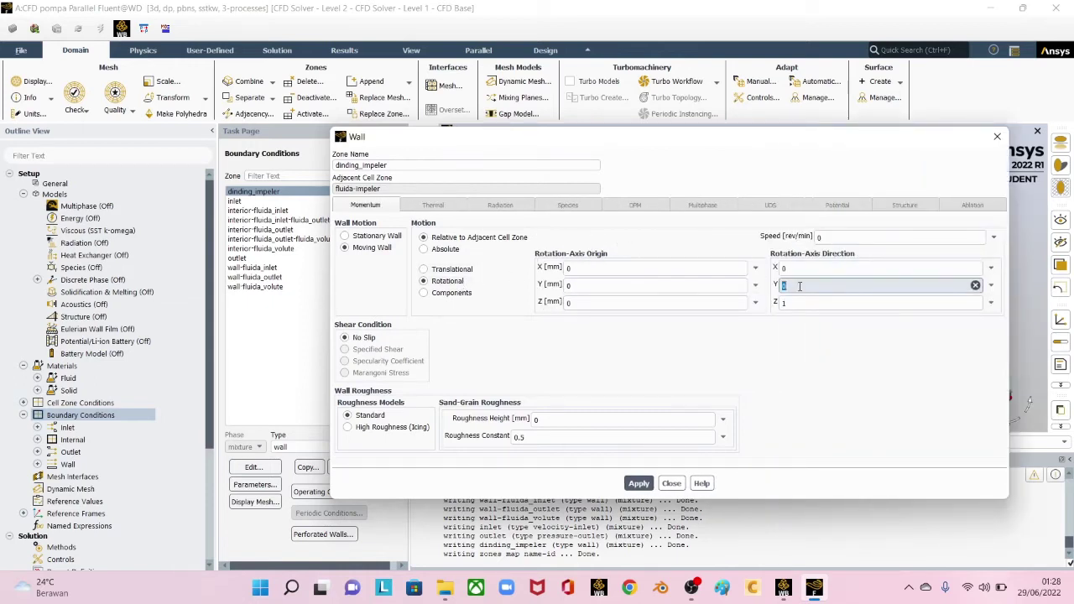
text(1)
click(797, 303)
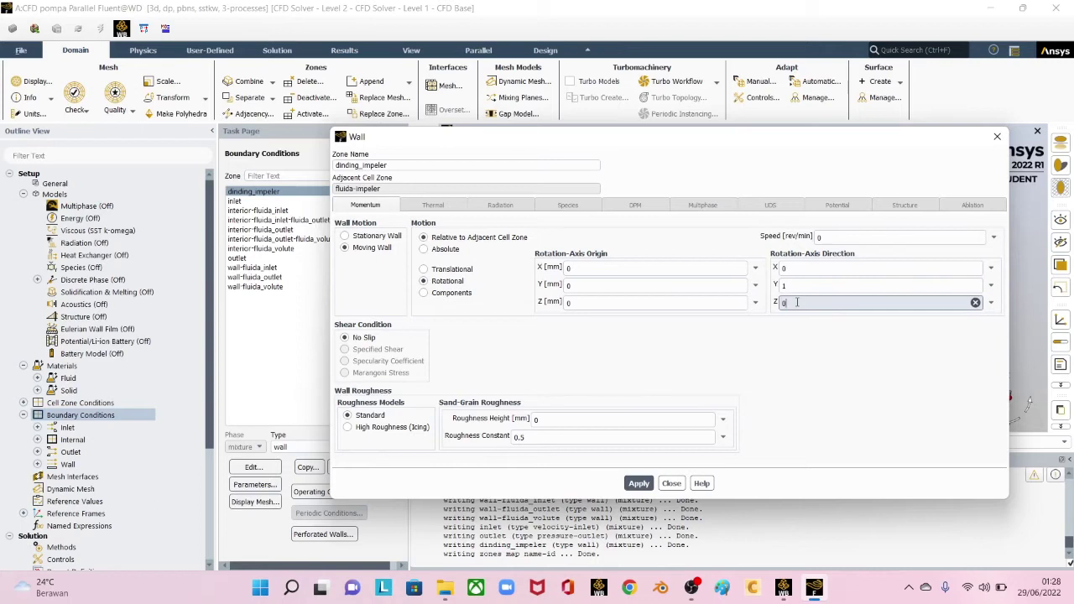
click(849, 236)
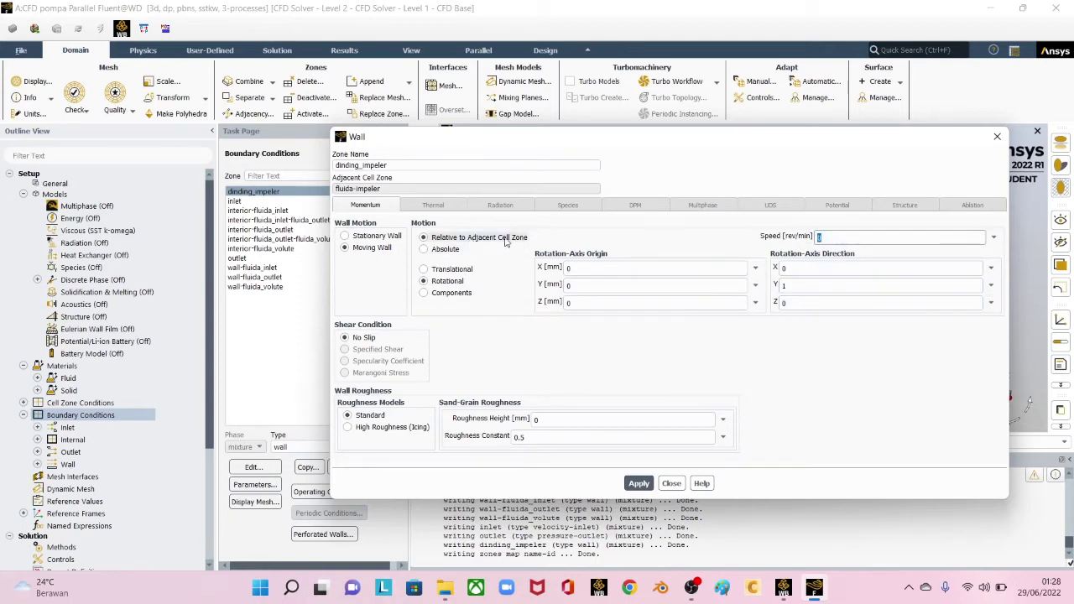
drag(541, 236, 459, 241)
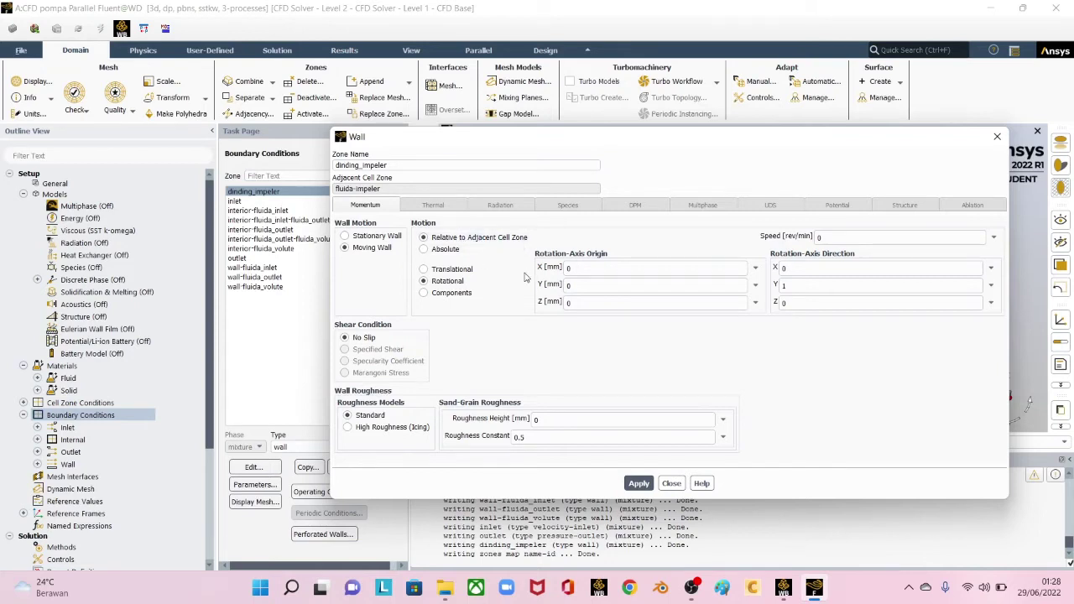
click(672, 484)
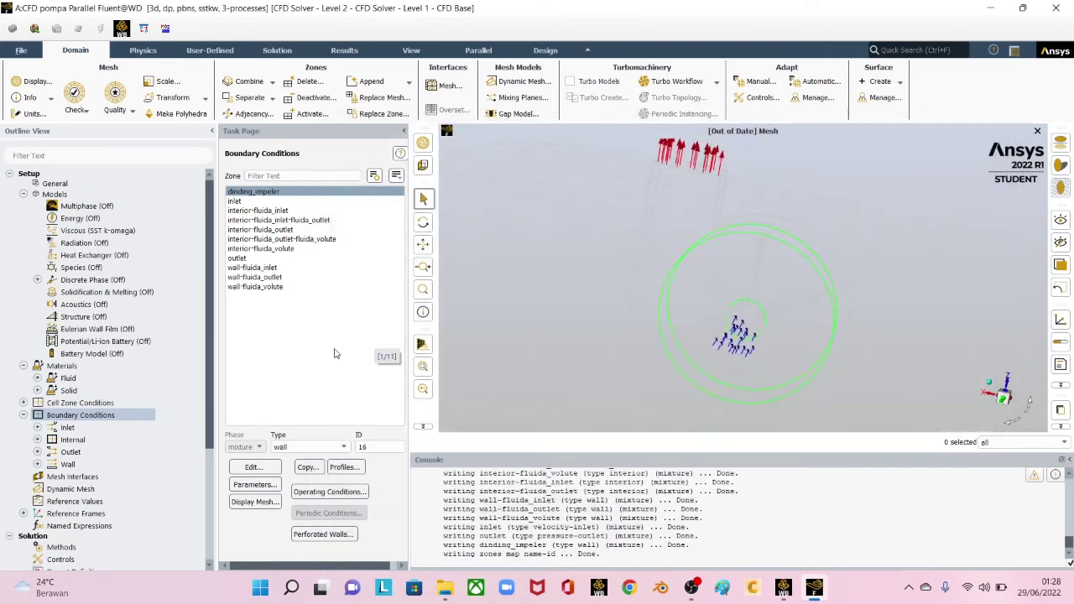
Step: Check the operating pressure and gravity in the operating conditions and accept them without changes
click(330, 492)
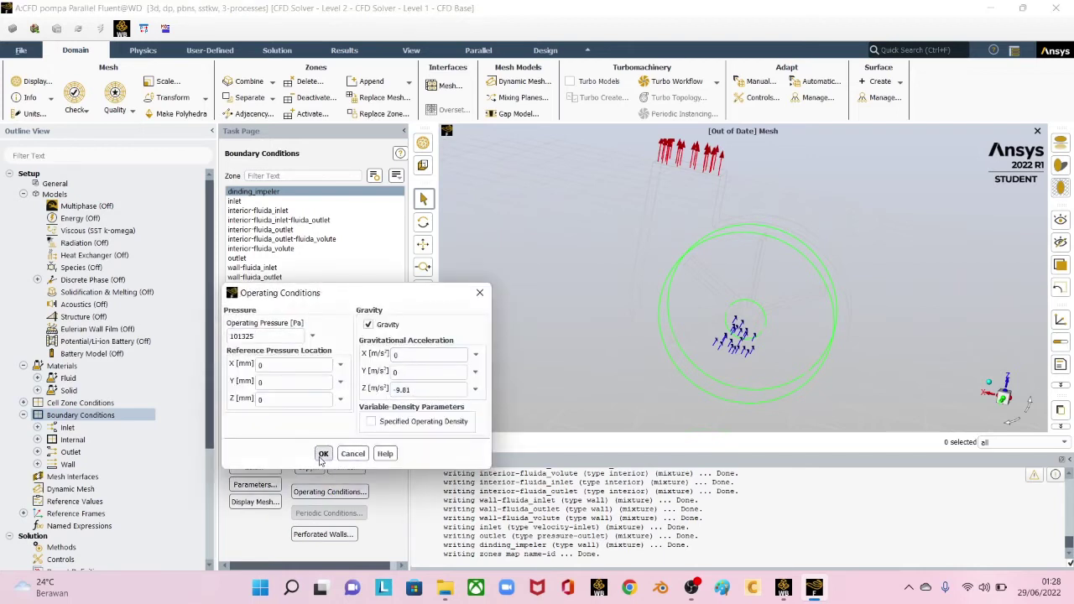
click(320, 456)
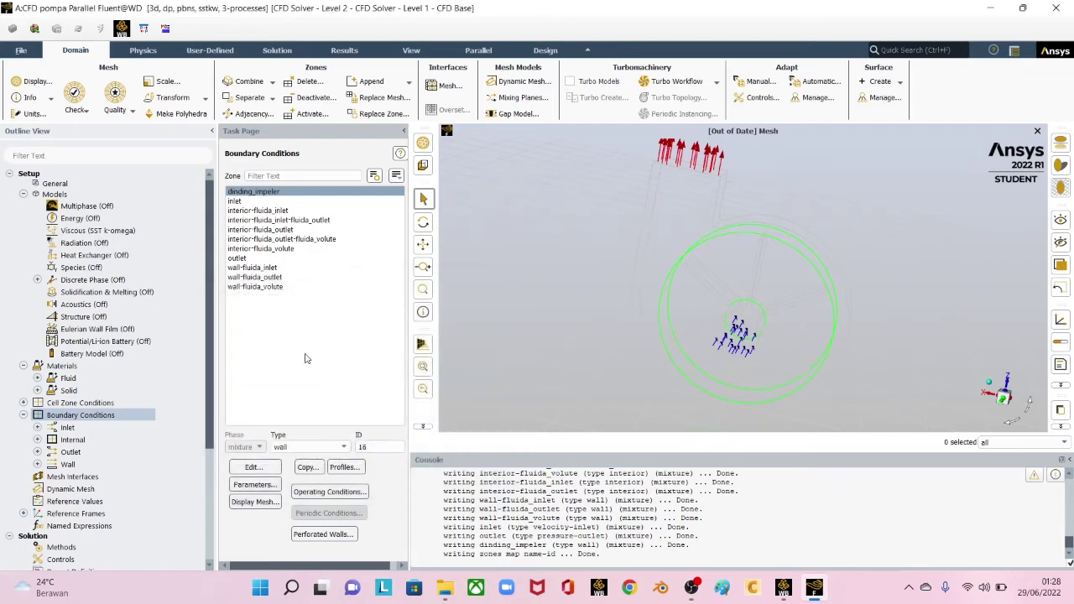
click(24, 415)
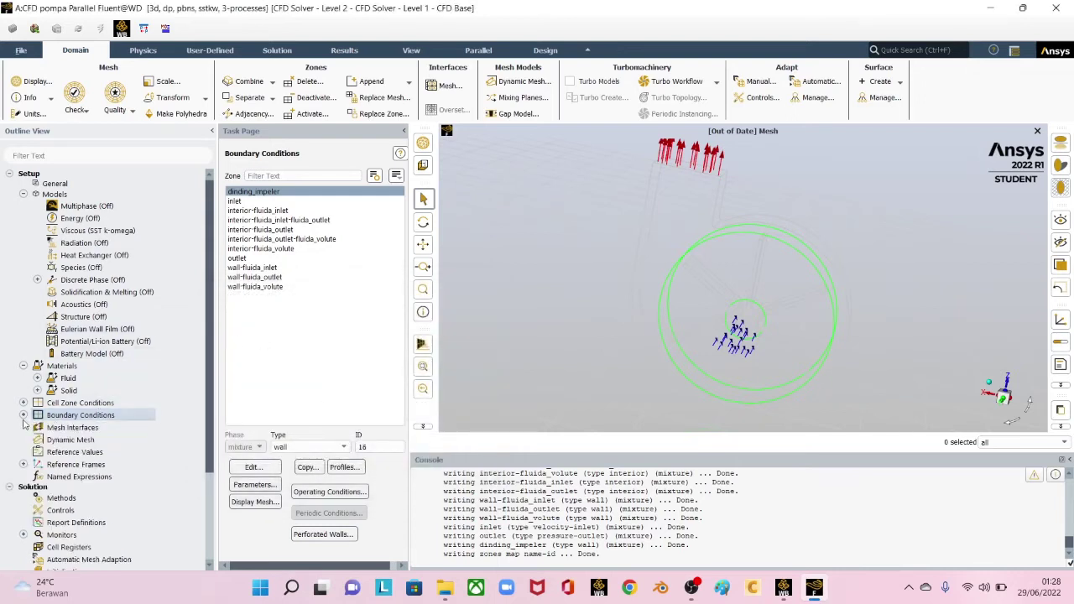
Step: In the solution methods, keep the Rhie-Chow: distance based flux type and set the gradient to Green-Gauss Node Based
scroll(82, 468, down, 2)
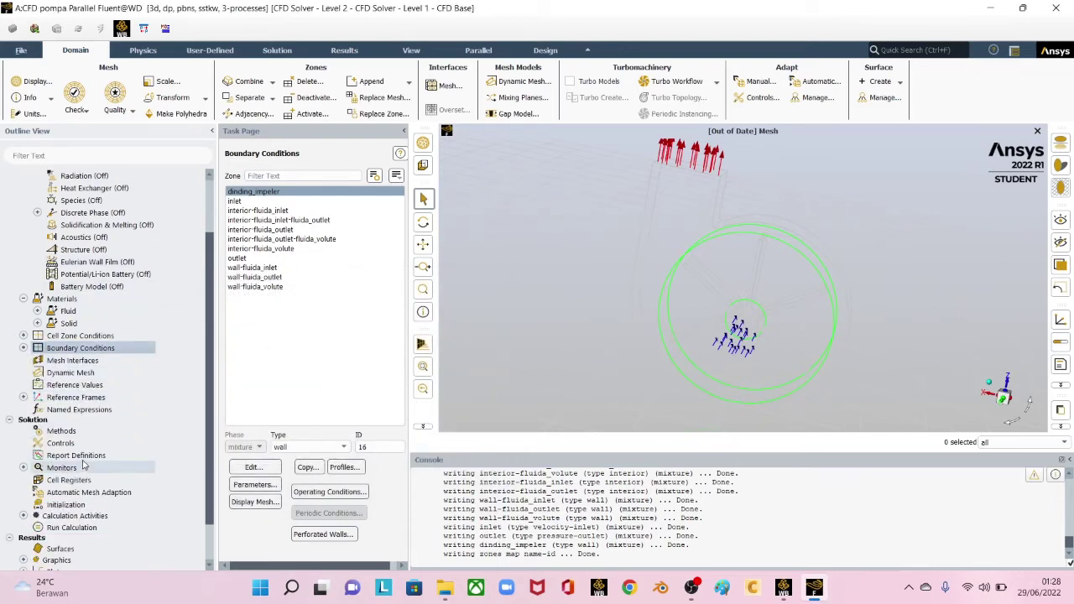
click(64, 432)
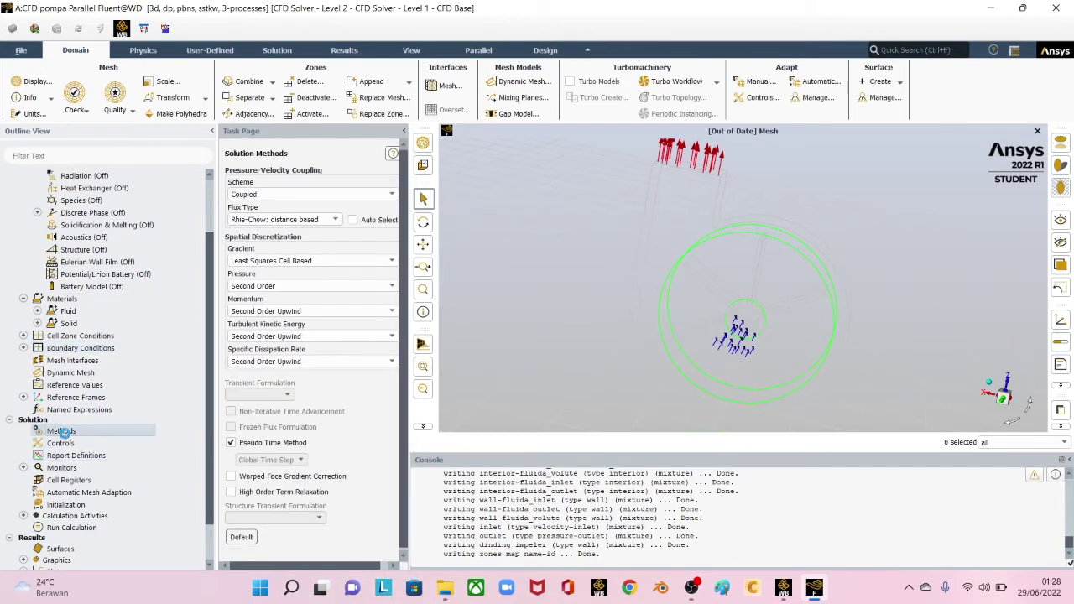
click(281, 220)
click(281, 229)
click(267, 264)
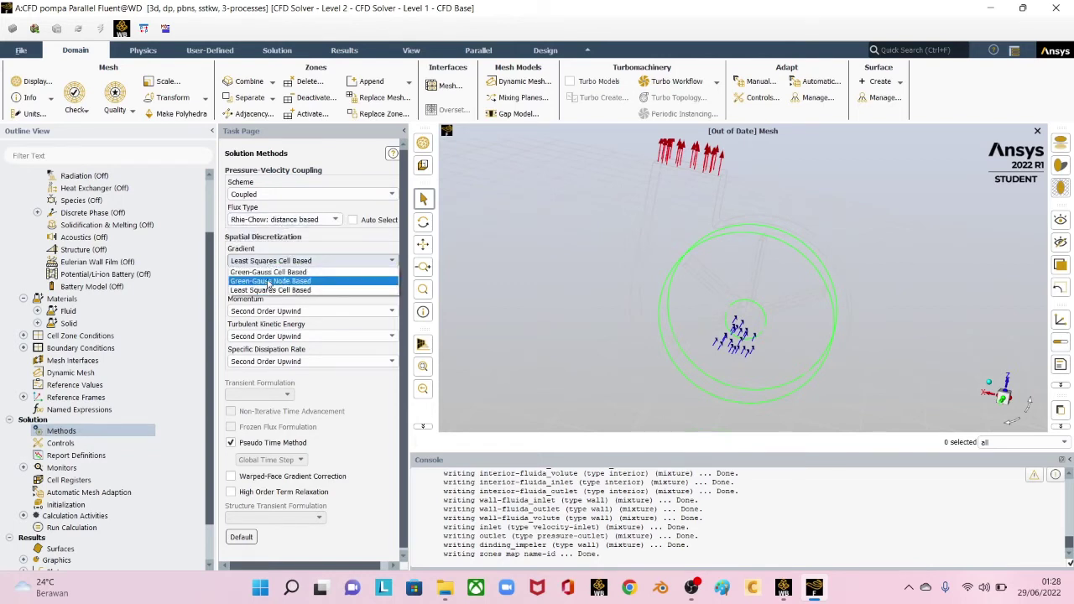
click(268, 282)
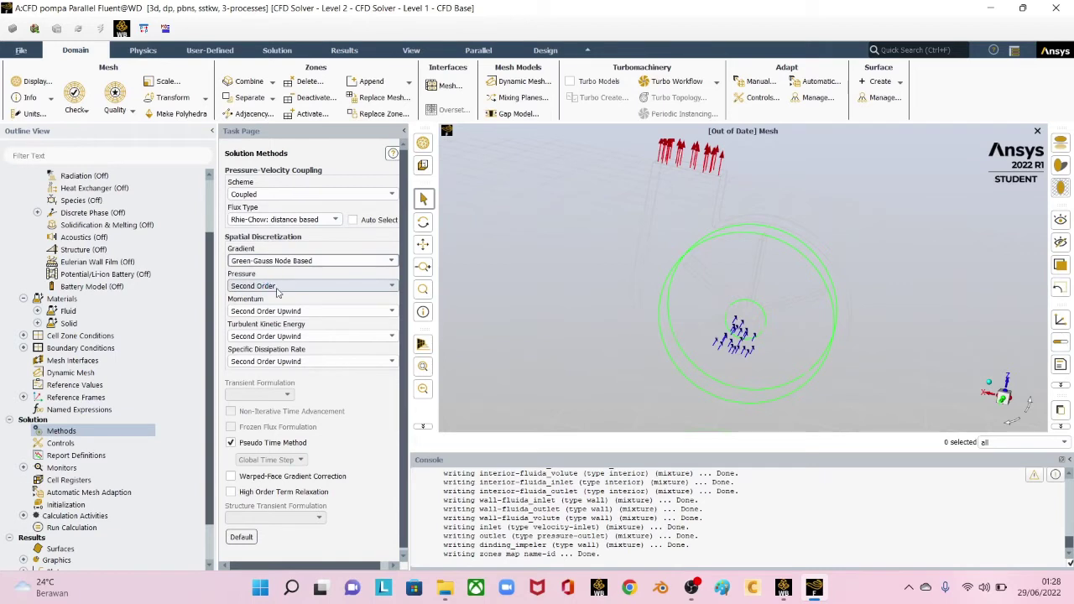
Step: Set turbulent kinetic energy and specific dissipation rate discretization to First Order Upwind and enable High Order Term Relaxation
click(256, 337)
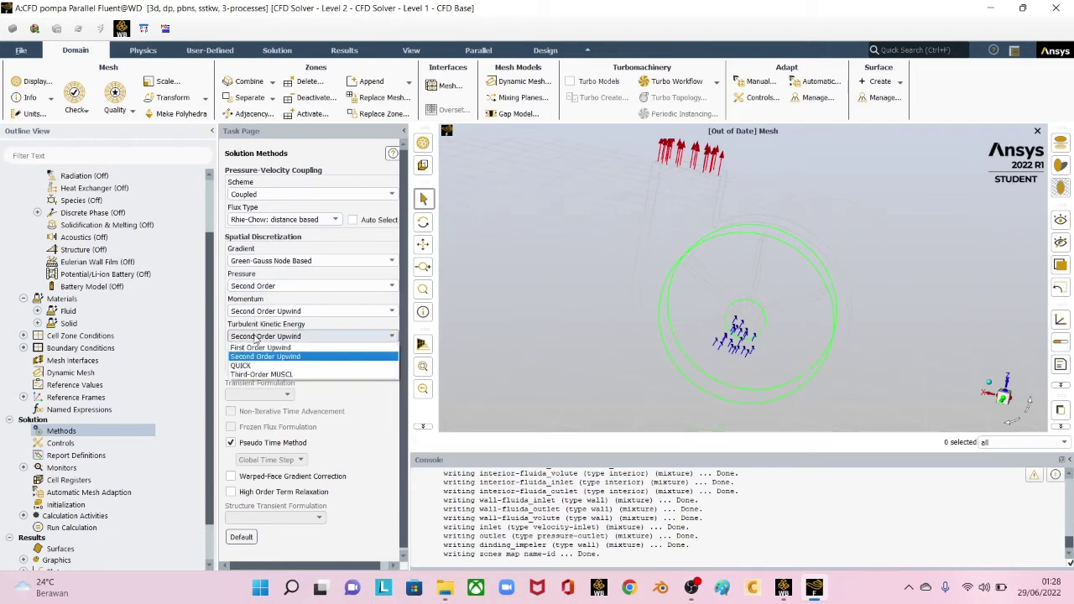
click(253, 348)
click(252, 362)
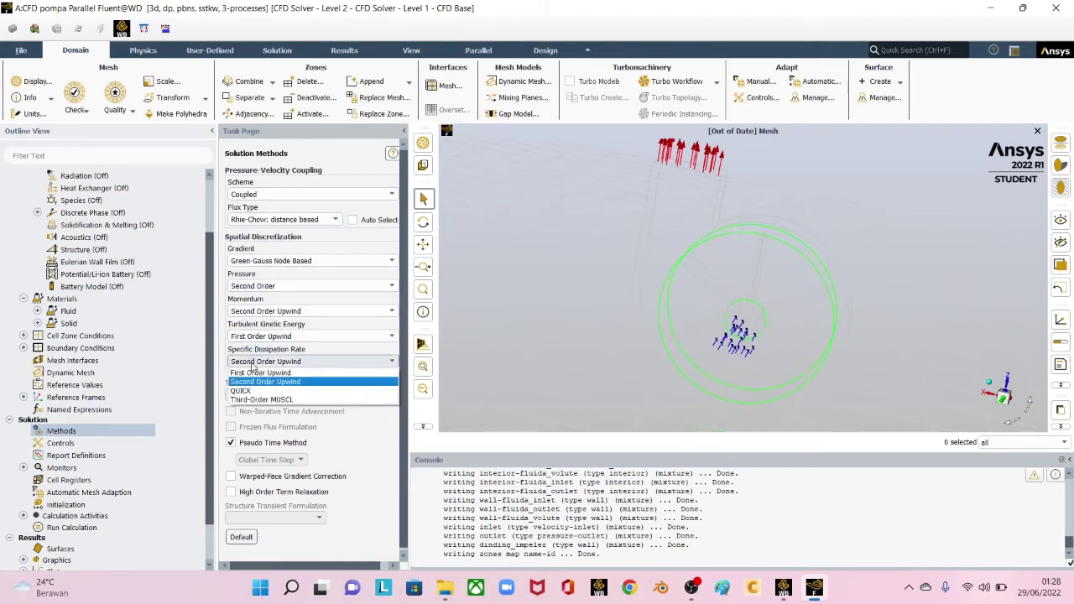
click(257, 374)
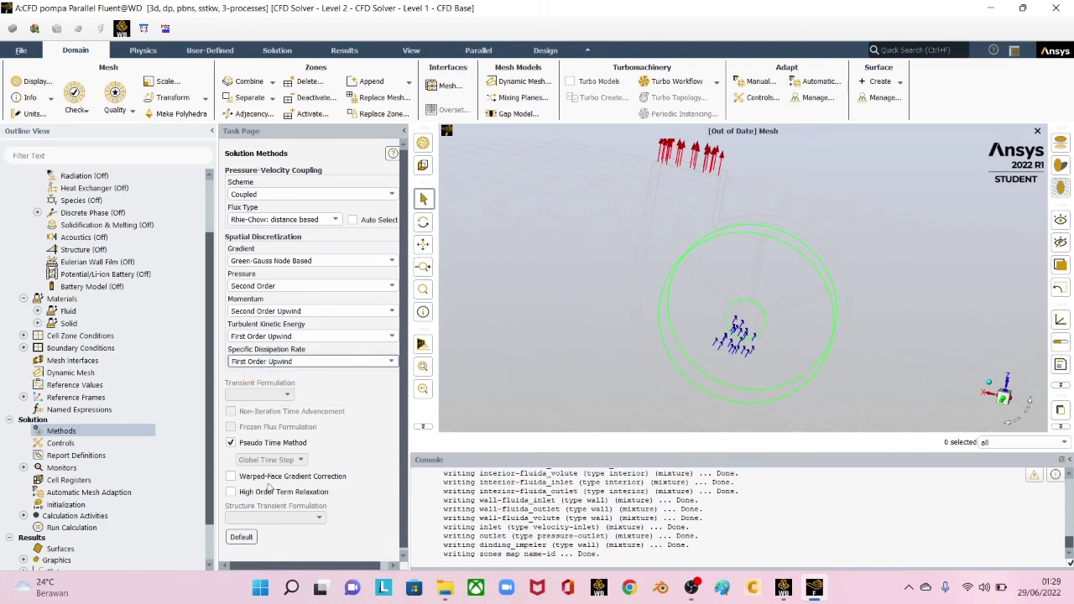
click(248, 495)
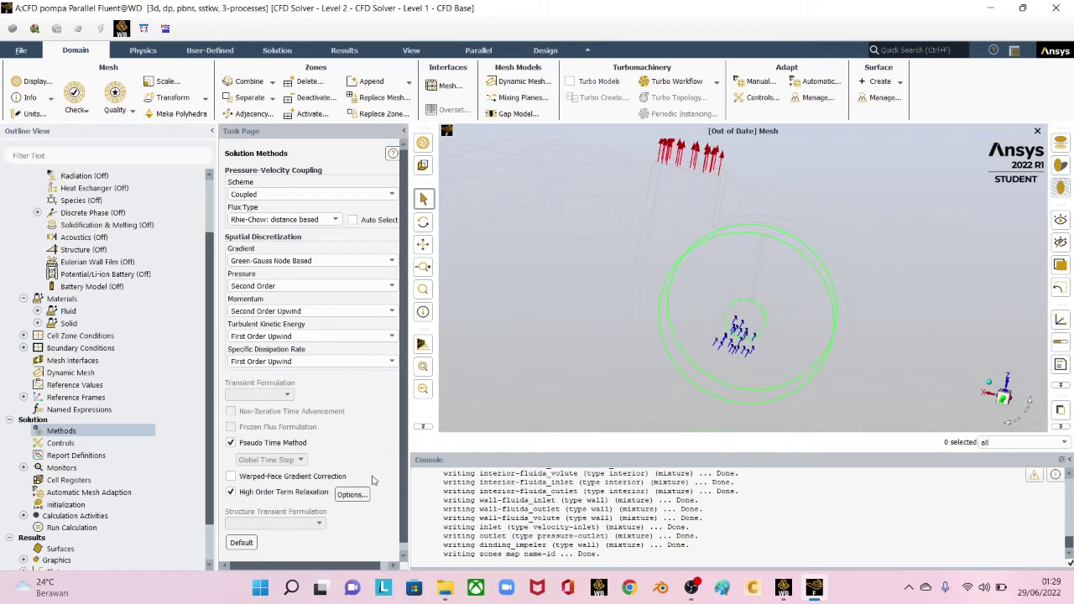
scroll(374, 445, down, 1)
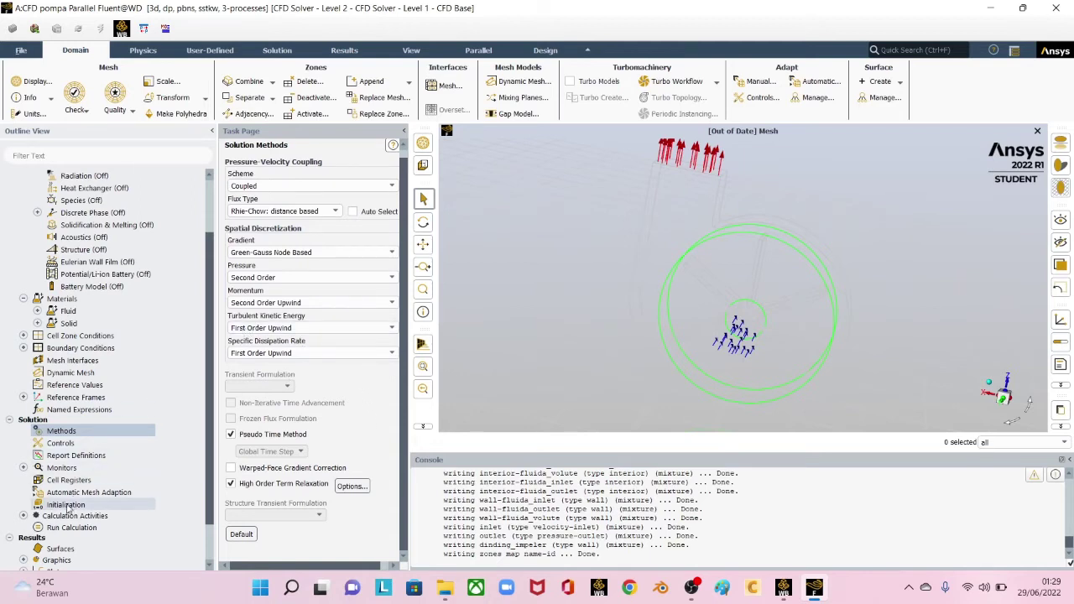
Step: Set the pseudo time explicit relaxation factors of turbulent kinetic energy and specific dissipation rate to 0.5
click(60, 443)
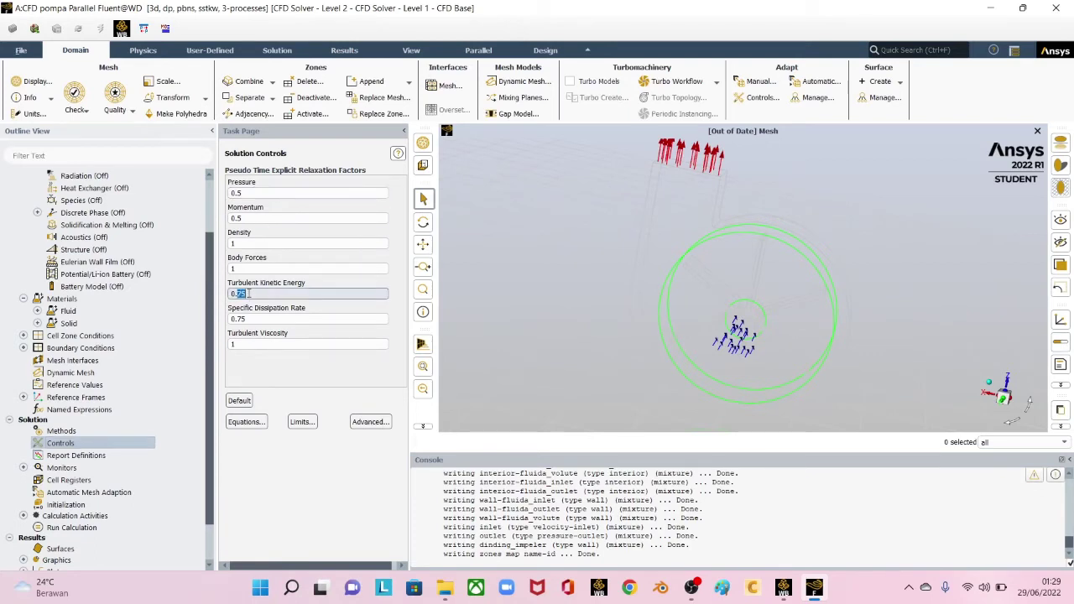
text(5)
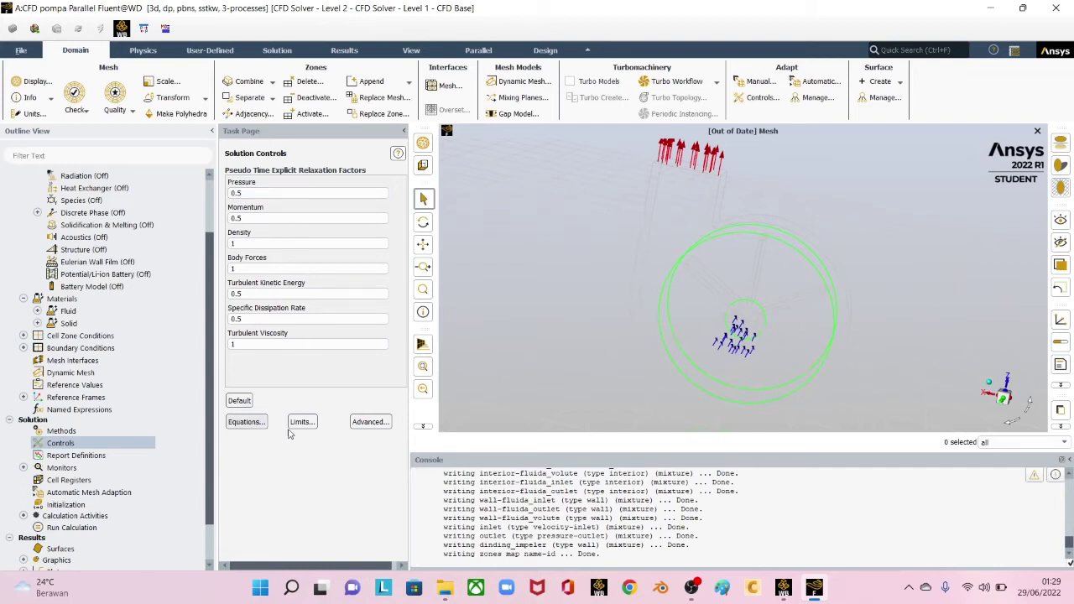
Step: Initialize the solution with the hybrid method and repeat the initialization with 15 iterations, discarding the unsaved data
click(67, 506)
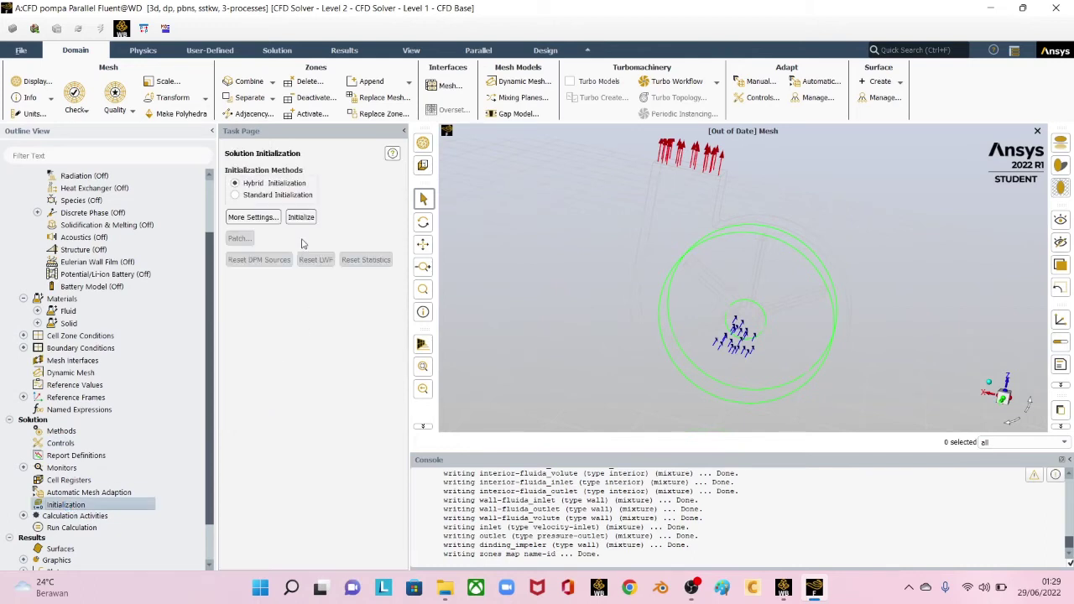
click(300, 217)
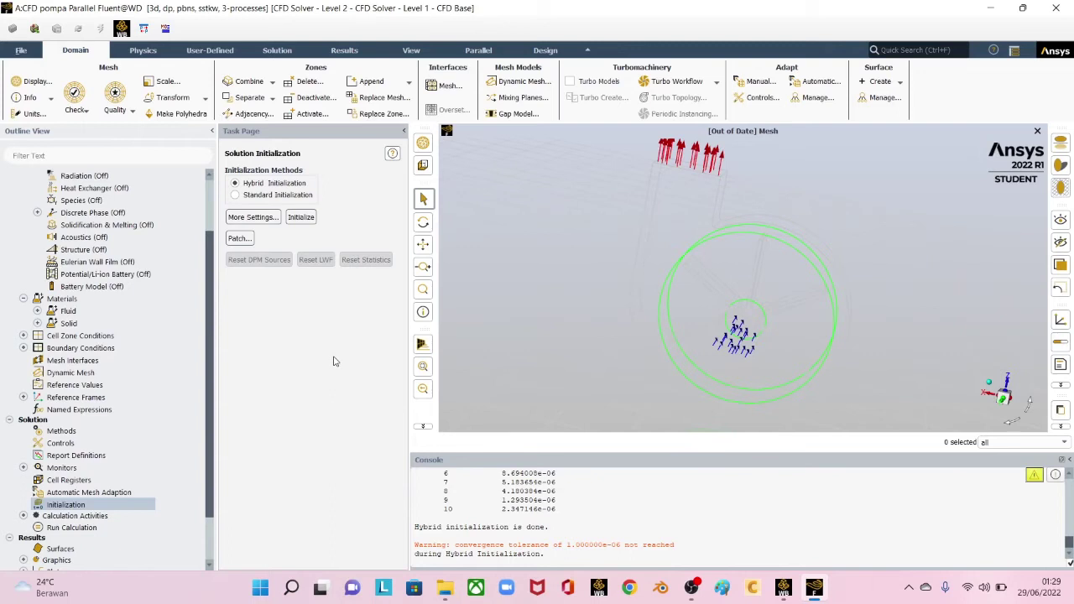
click(261, 217)
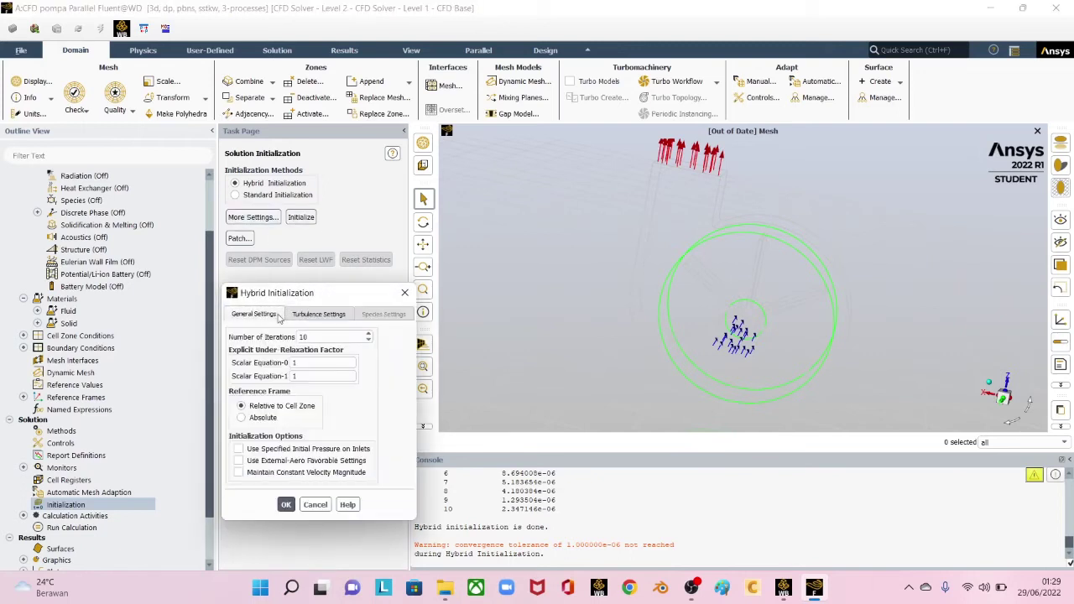
click(368, 333)
click(368, 333)
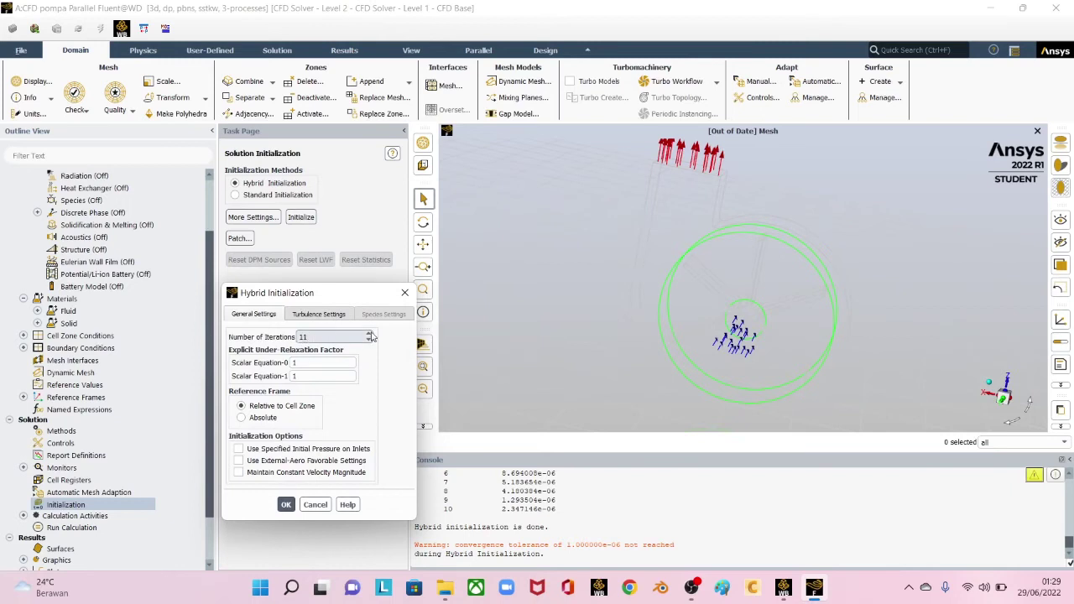
click(368, 333)
click(368, 333)
click(368, 333)
click(287, 504)
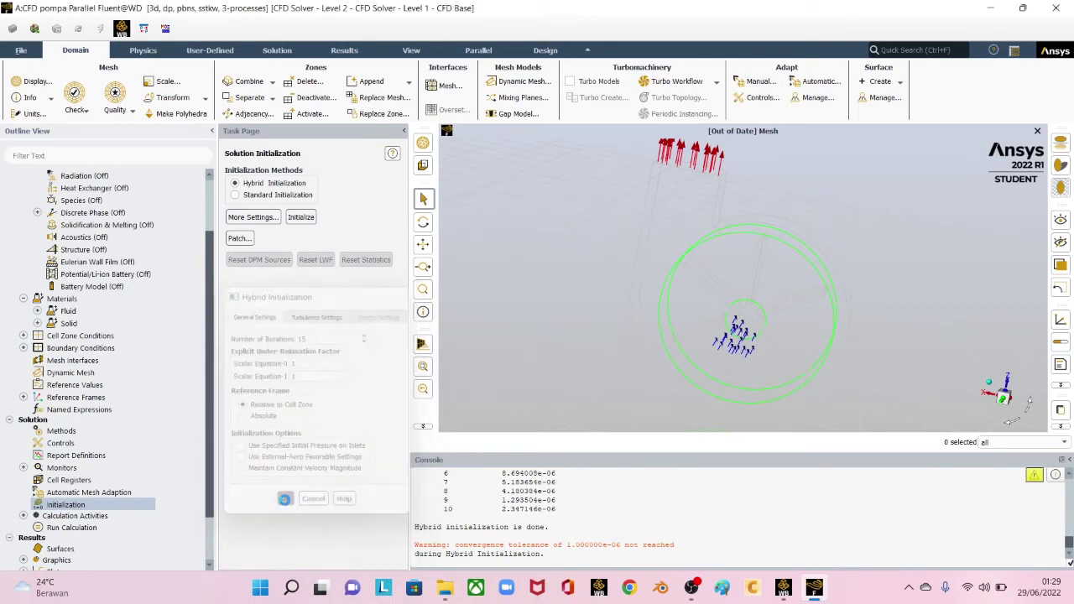
click(299, 218)
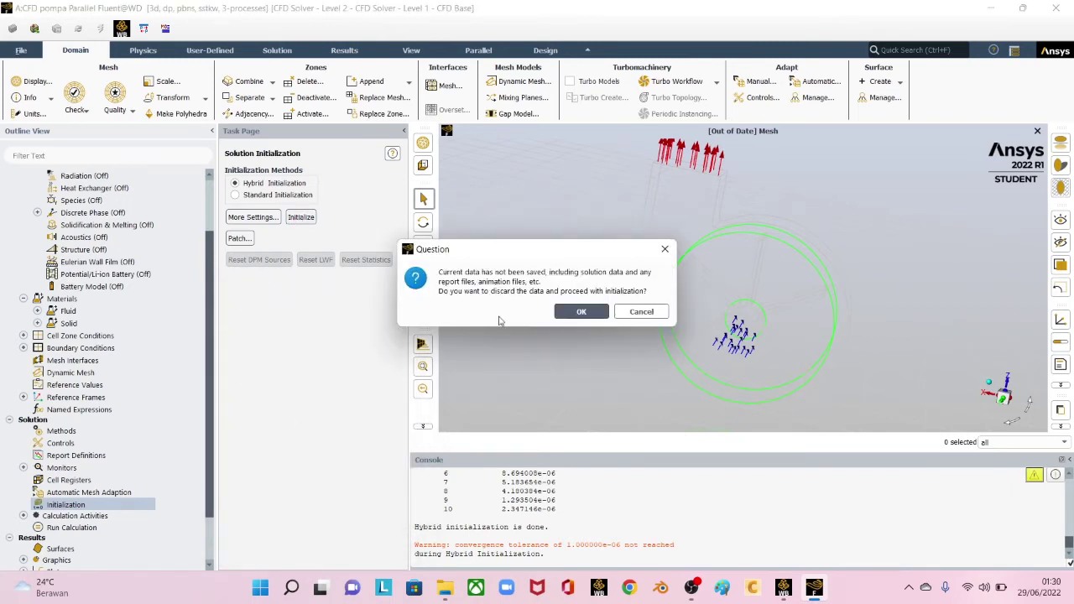
click(580, 311)
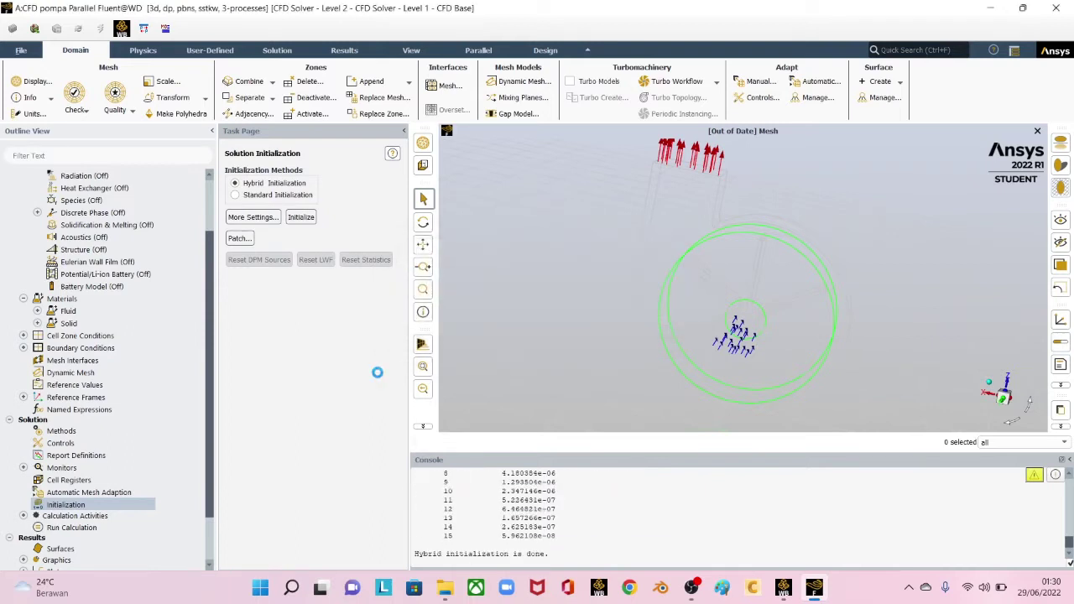
Step: Start the calculation with a time scale factor of 0.1 and 5000 iterations
click(83, 529)
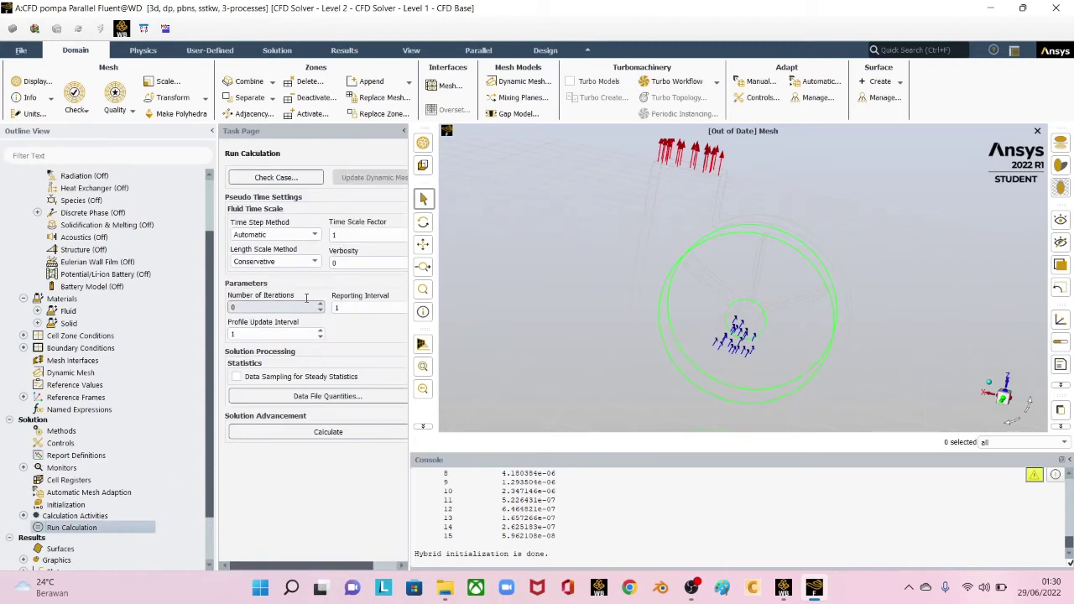
click(358, 234)
text(0.)
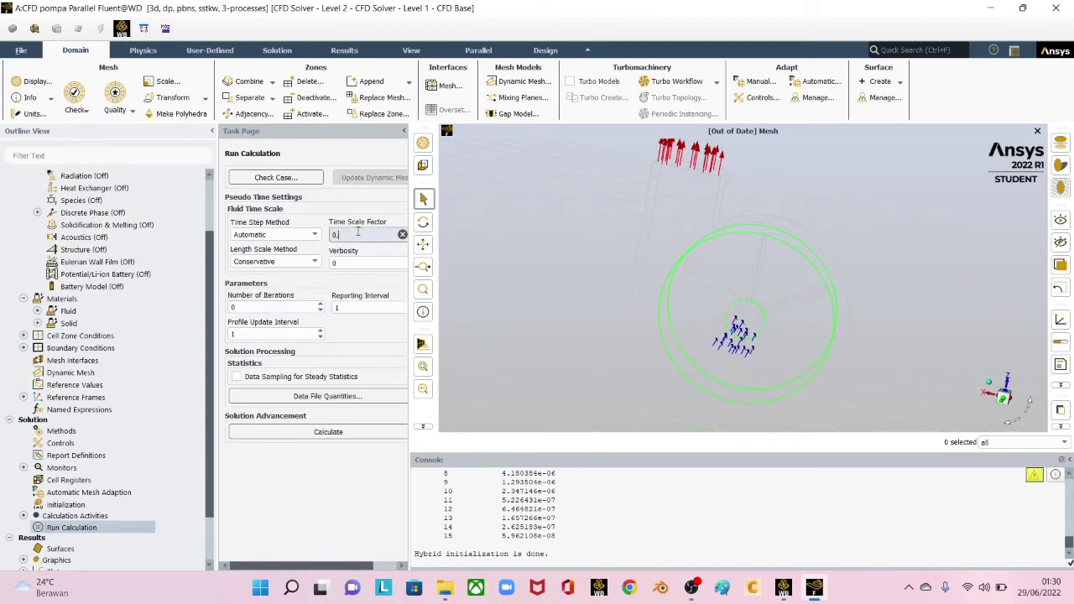
text(1)
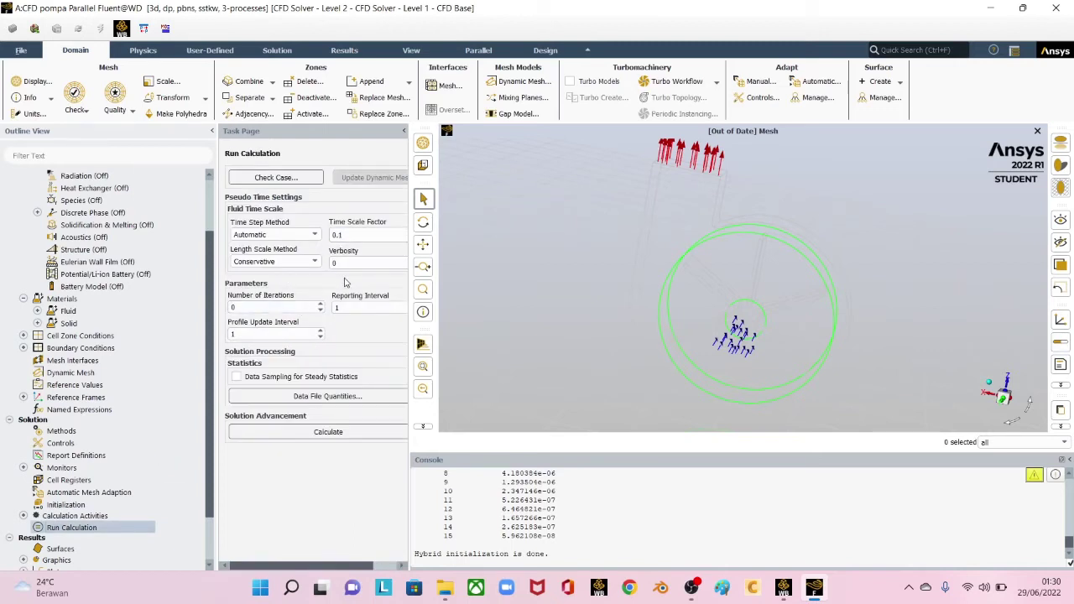
double_click(259, 307)
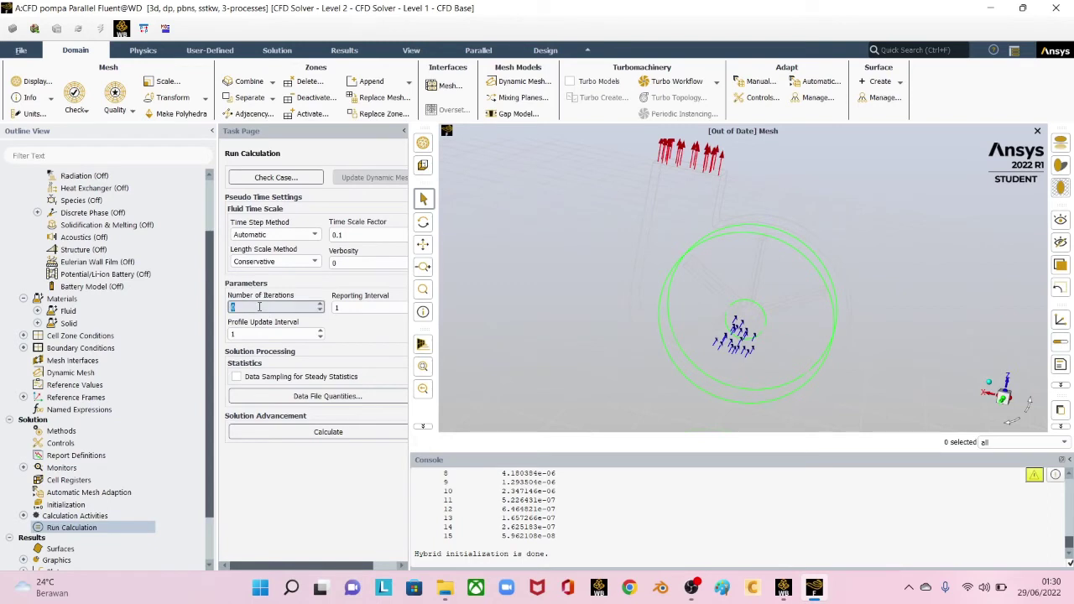
click(330, 433)
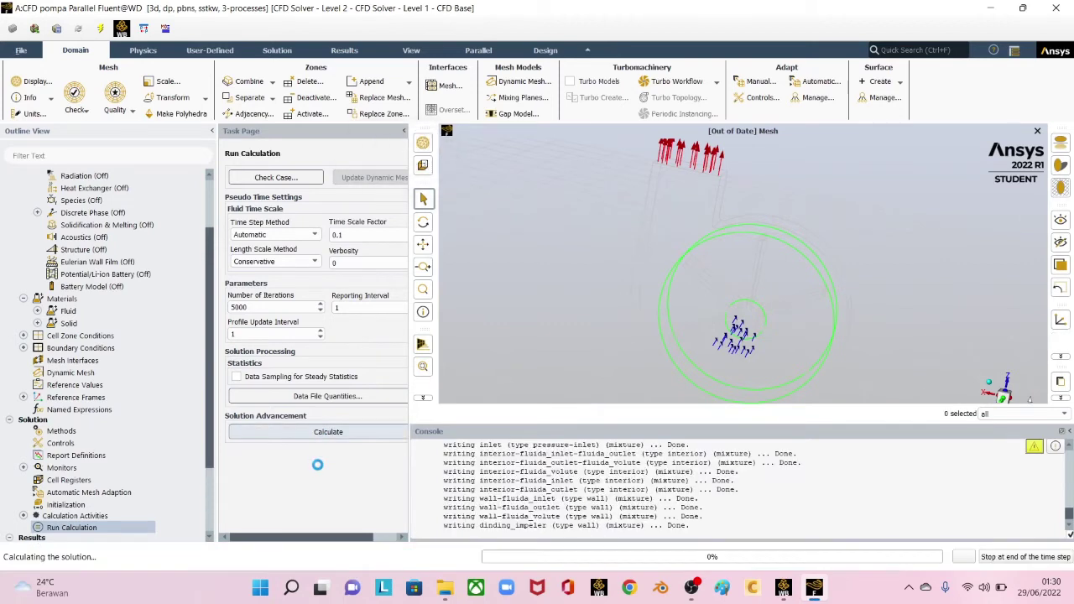
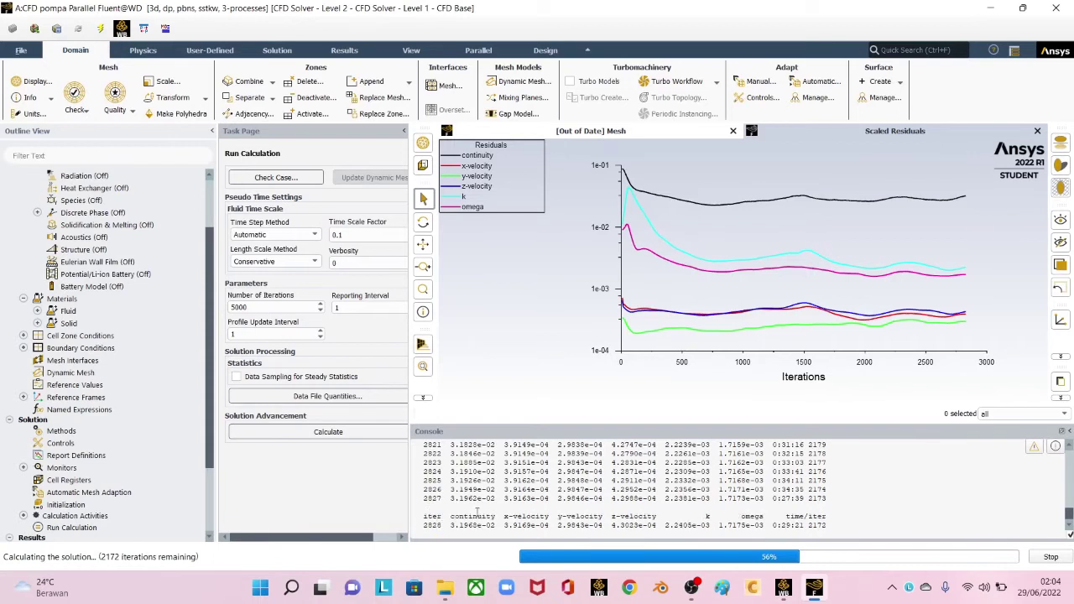
Step: Stop the running calculation and dismiss the completion notice
drag(425, 529, 444, 525)
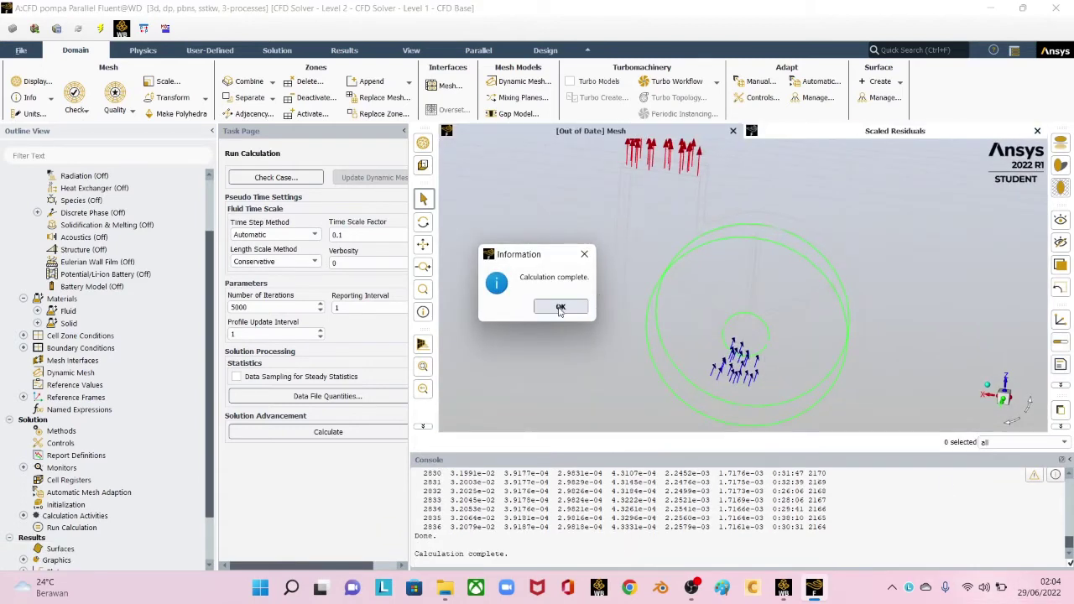
click(560, 308)
Step: Compute a mass flow rate flux report for the inlet and outlet boundaries, then close the report
scroll(57, 544, down, 2)
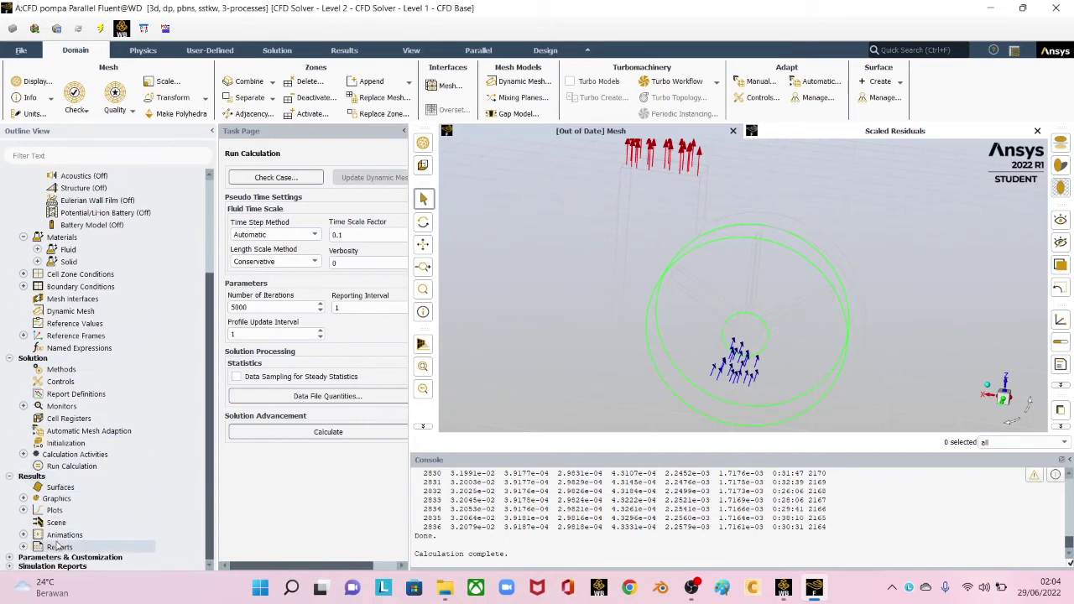
double_click(59, 546)
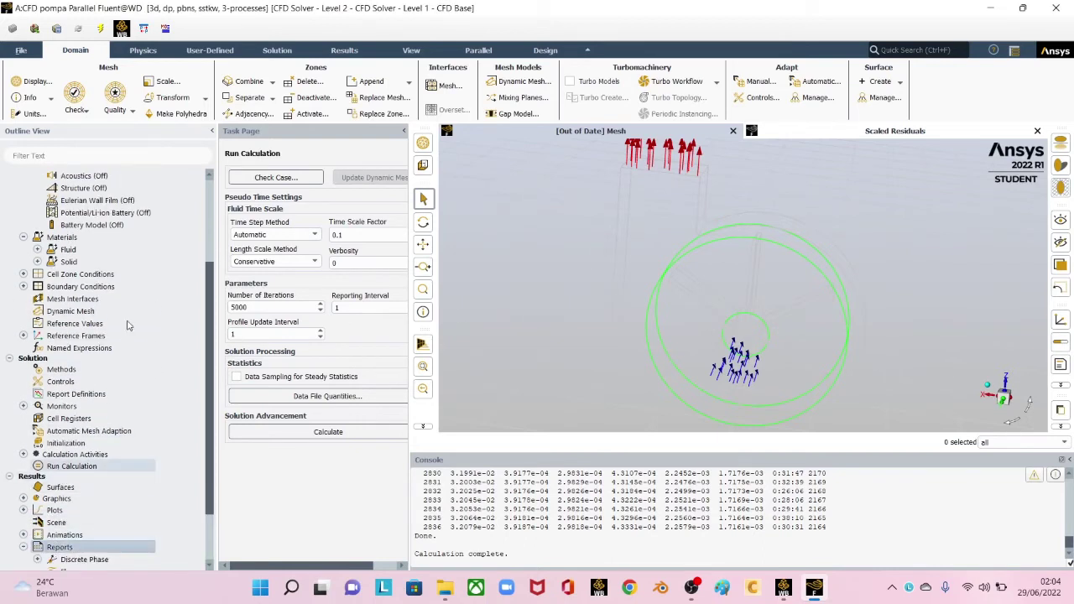
click(77, 499)
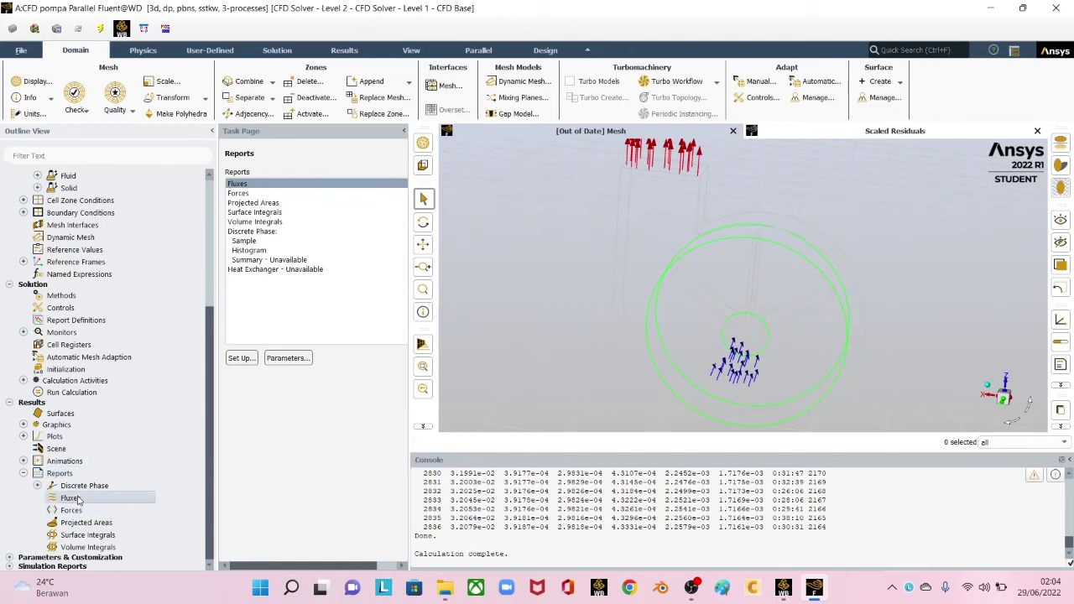
double_click(84, 496)
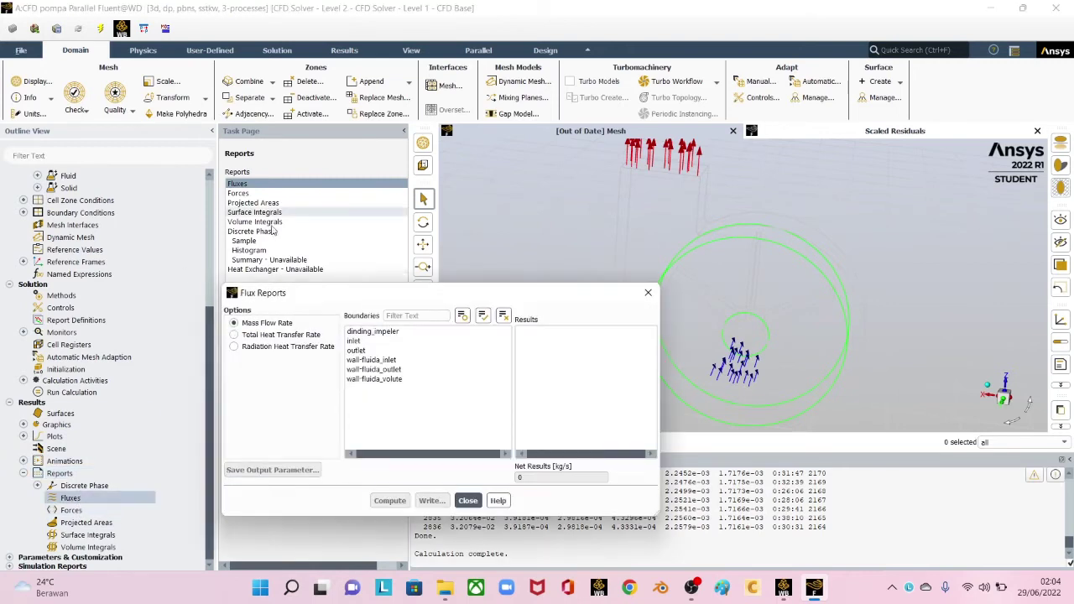
click(357, 341)
click(357, 350)
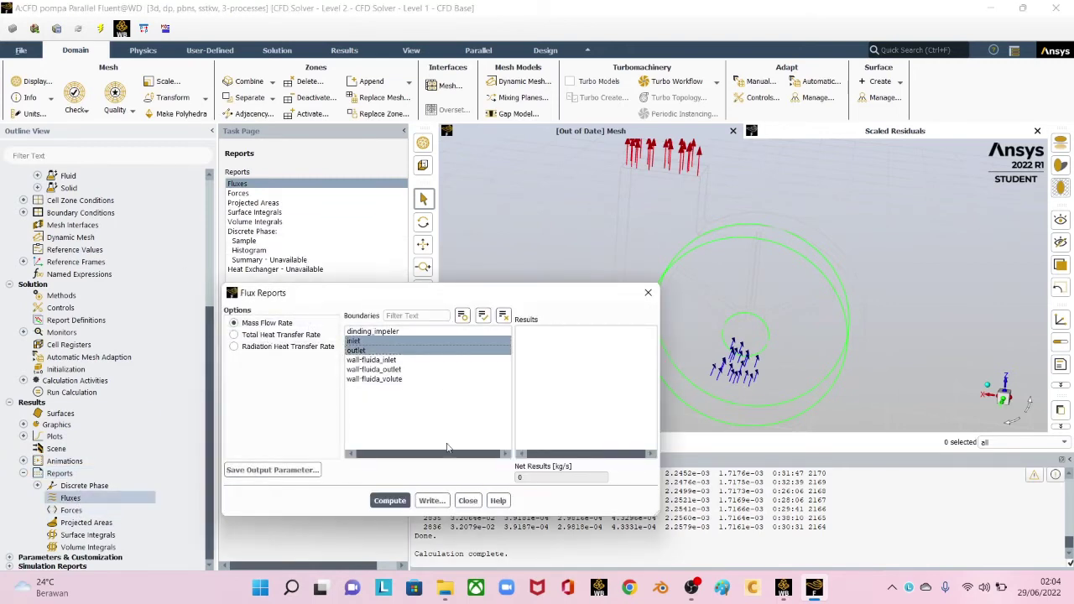
click(391, 501)
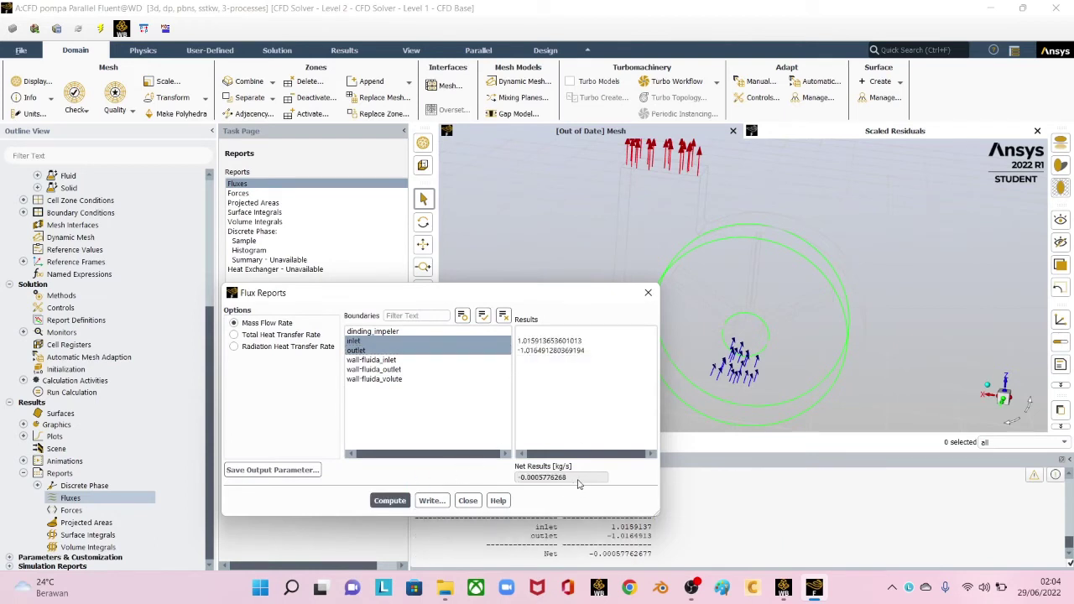
drag(578, 484, 510, 481)
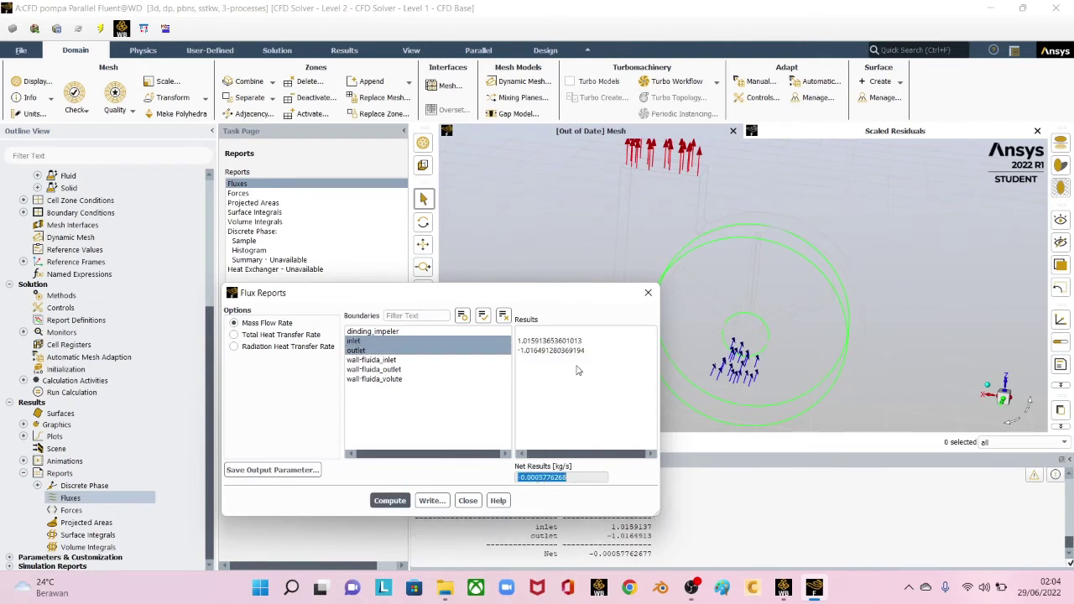
click(648, 292)
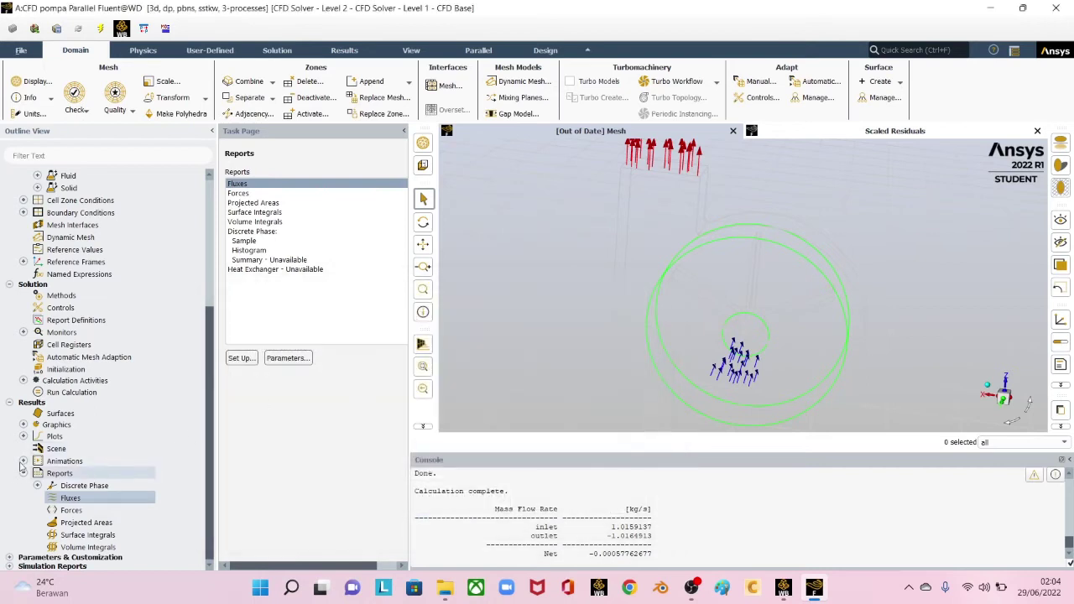
Step: Create contour-1 with filled static pressure contours on the dinding_impeler surface and inspect the impeller blades
double_click(55, 424)
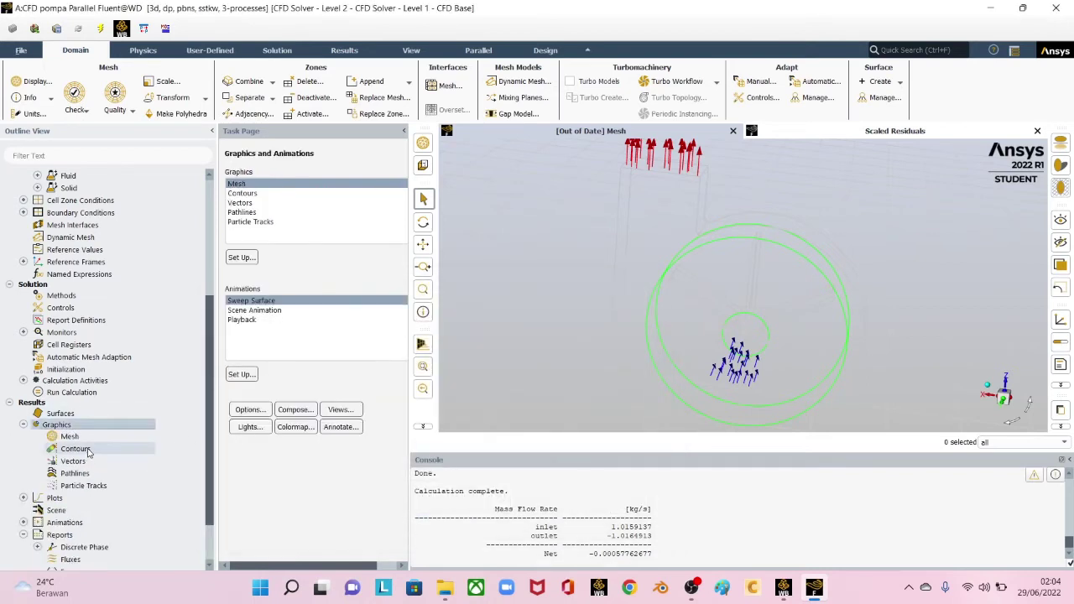
double_click(77, 449)
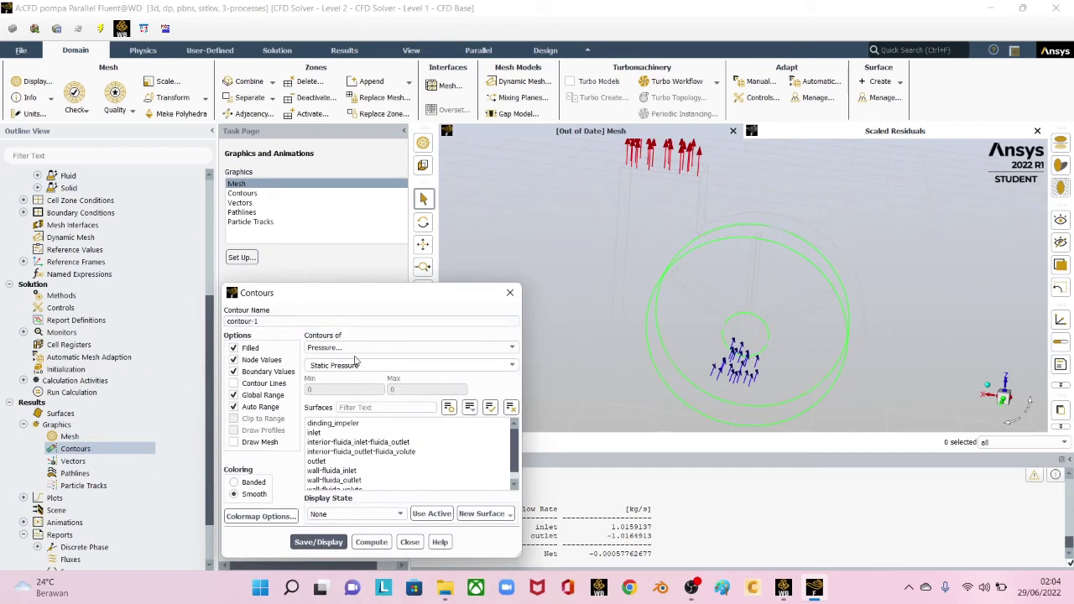
click(332, 423)
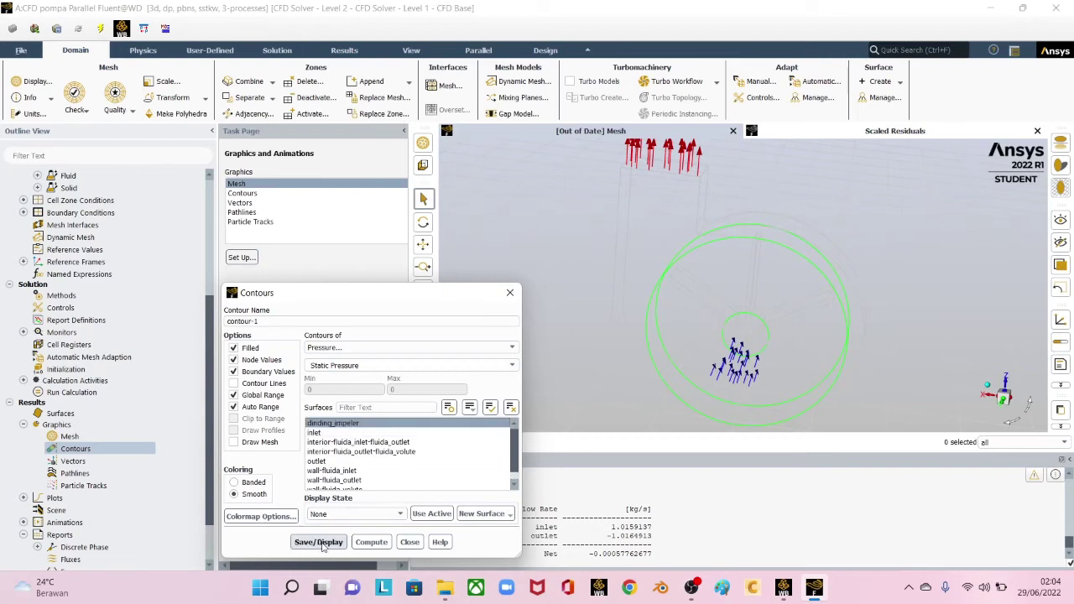
click(319, 543)
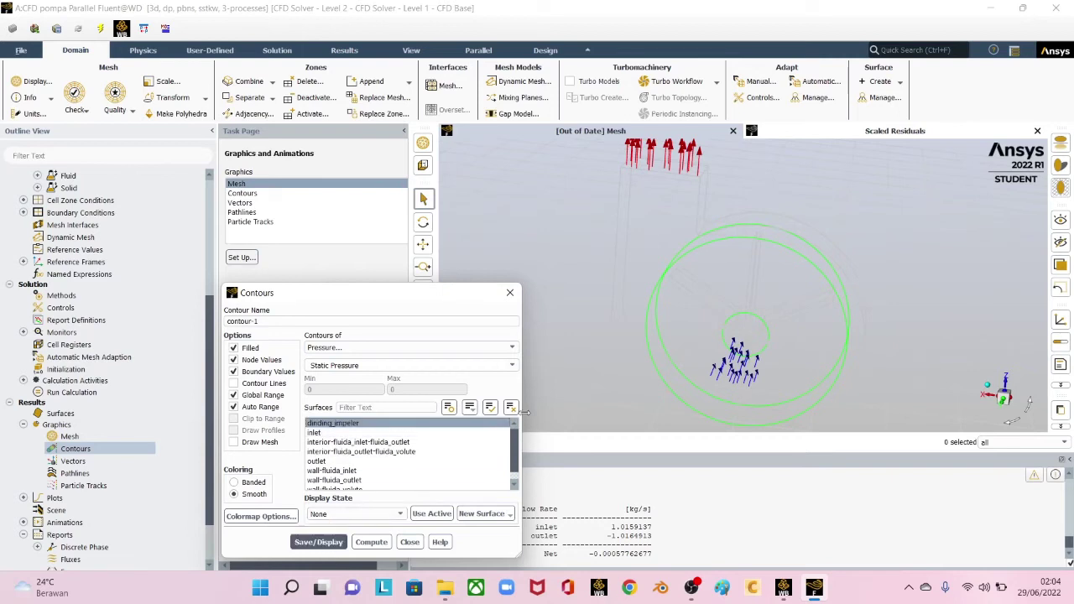
click(310, 543)
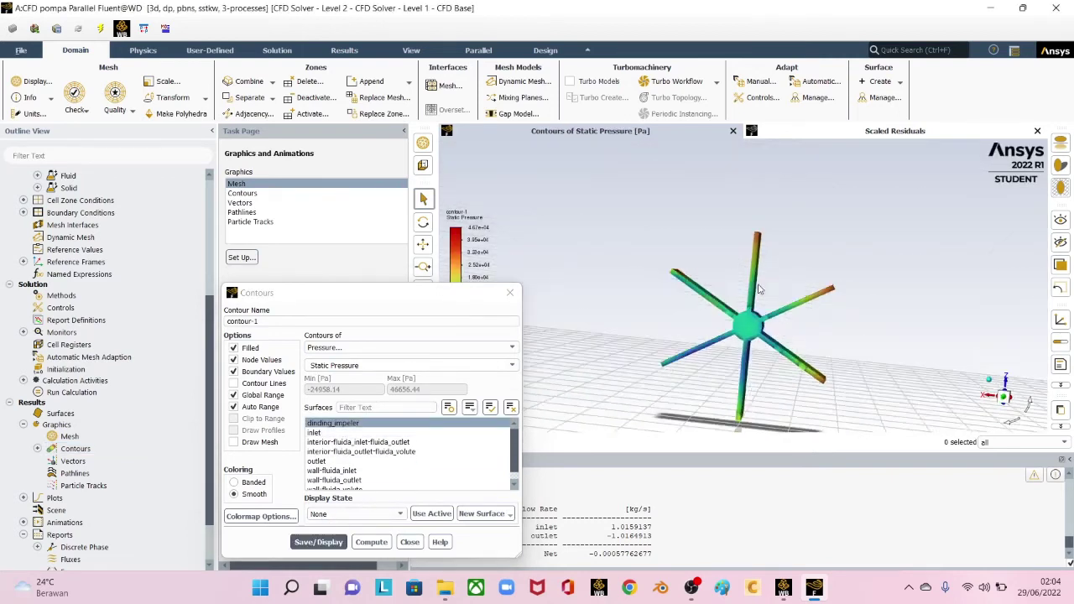
middle_drag(760, 289, 764, 251)
scroll(773, 299, down, 1)
scroll(761, 307, up, 2)
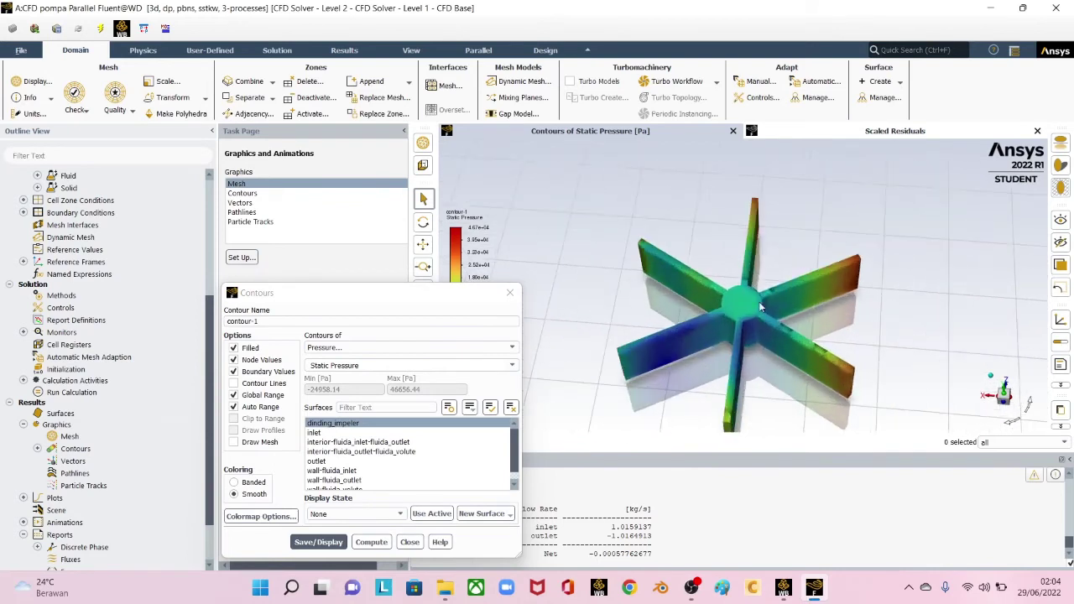
drag(760, 307, 726, 301)
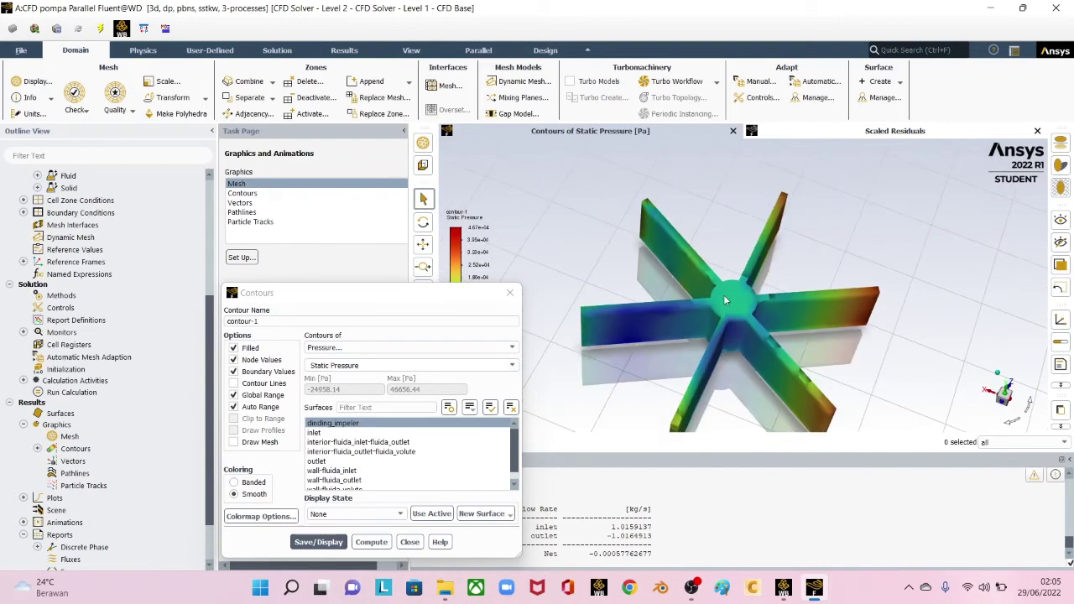
scroll(726, 289, down, 2)
Step: Replace the contour surface selection with wall-fluida_volute and display its static pressure contours, inspecting the volute from several angles
scroll(336, 457, down, 1)
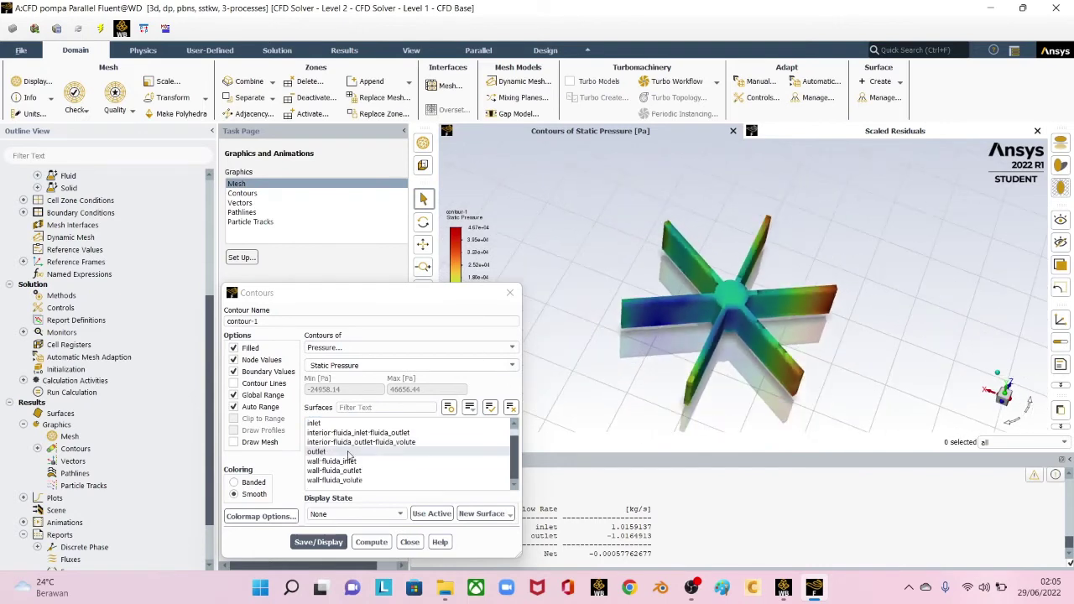
scroll(336, 445, up, 1)
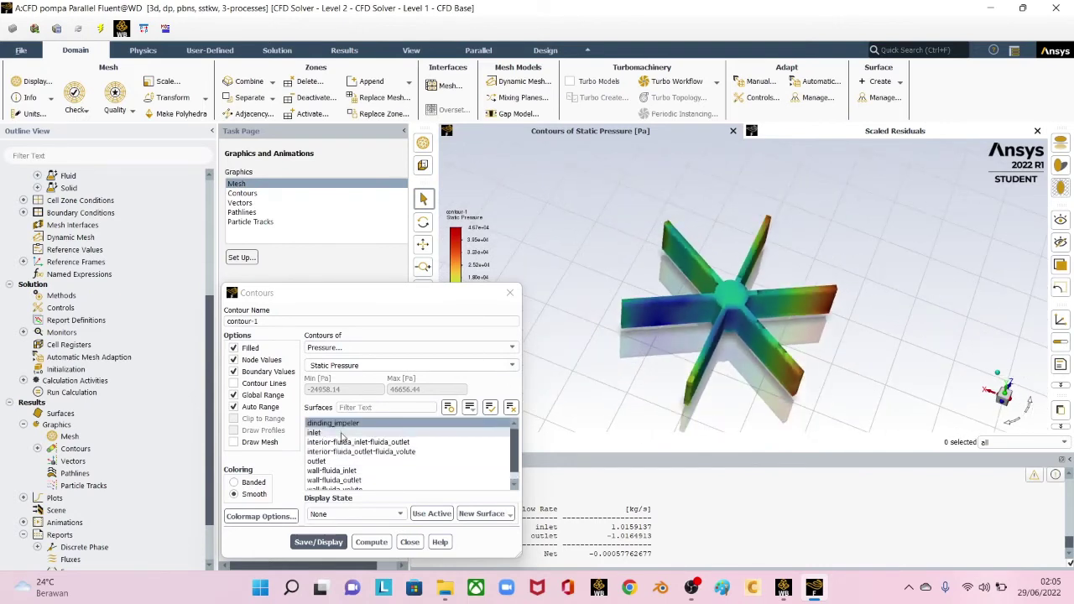
click(512, 409)
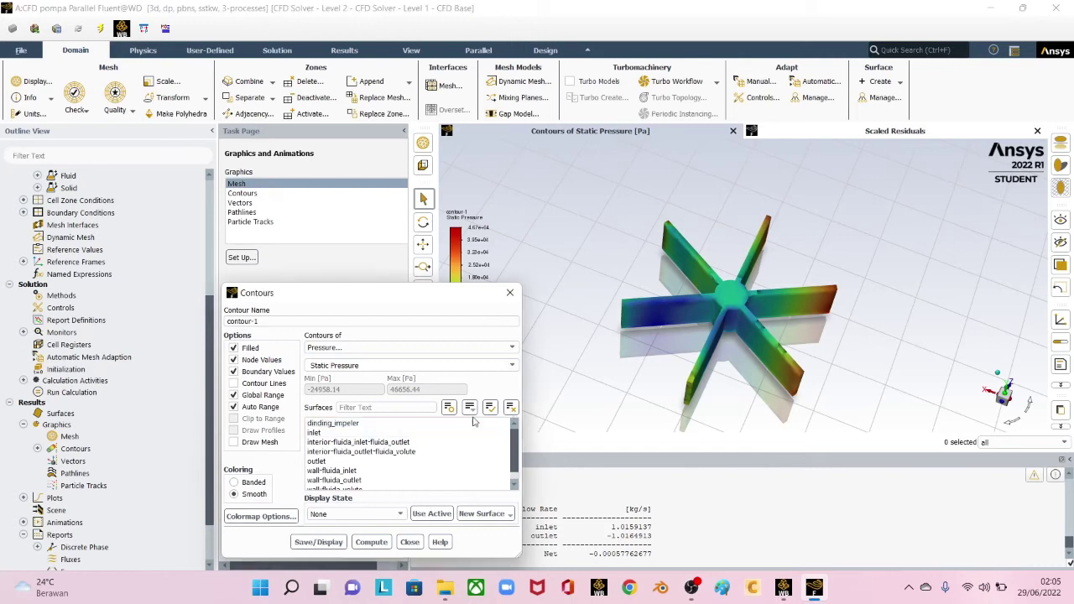
scroll(346, 480, down, 1)
click(344, 480)
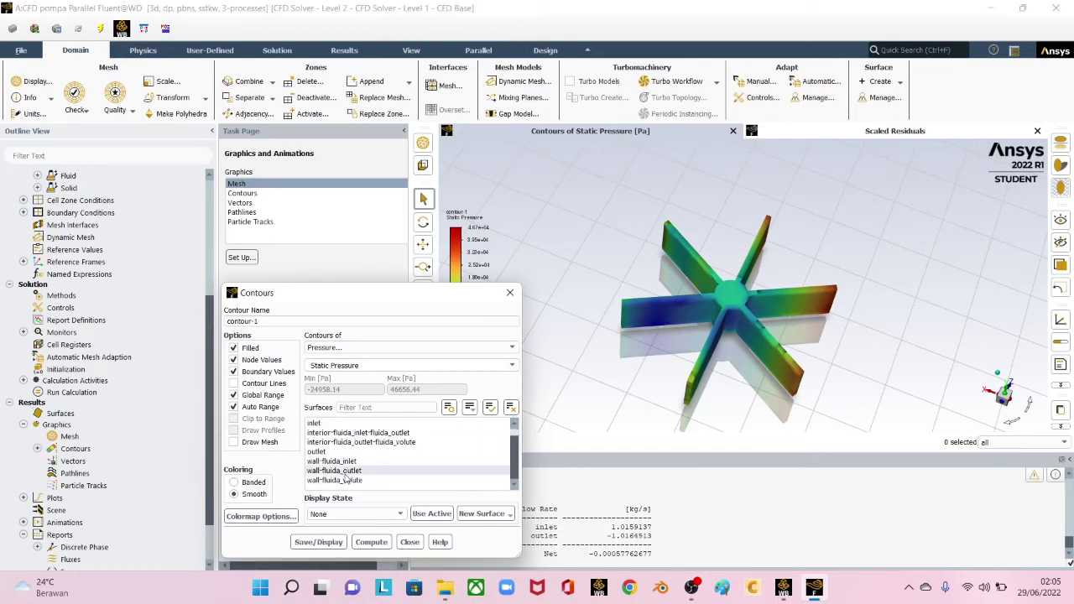
click(304, 542)
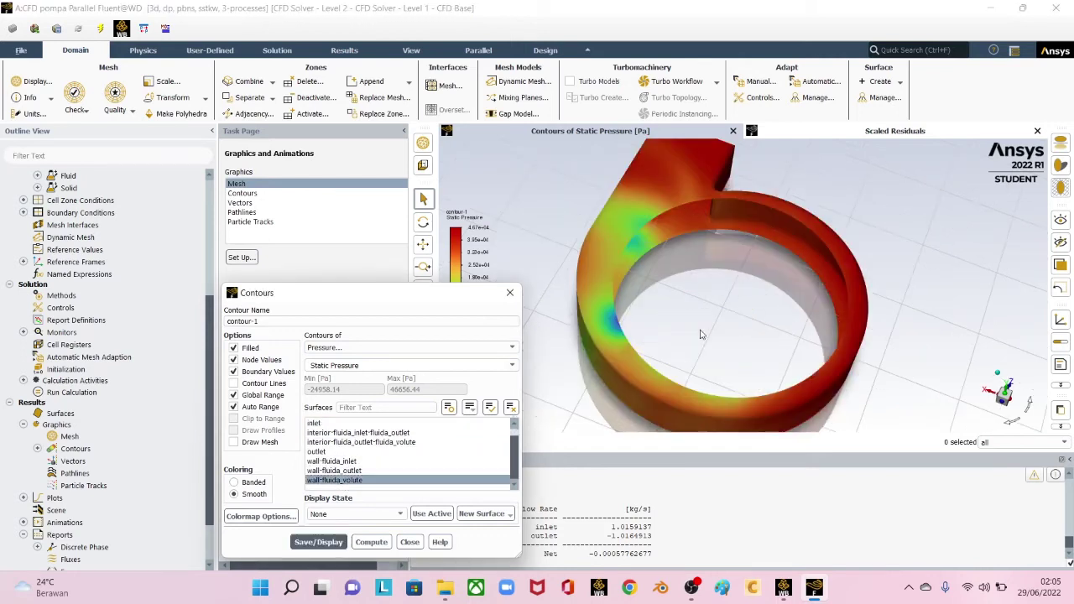
middle_drag(748, 289, 643, 324)
drag(642, 324, 760, 323)
scroll(762, 328, up, 3)
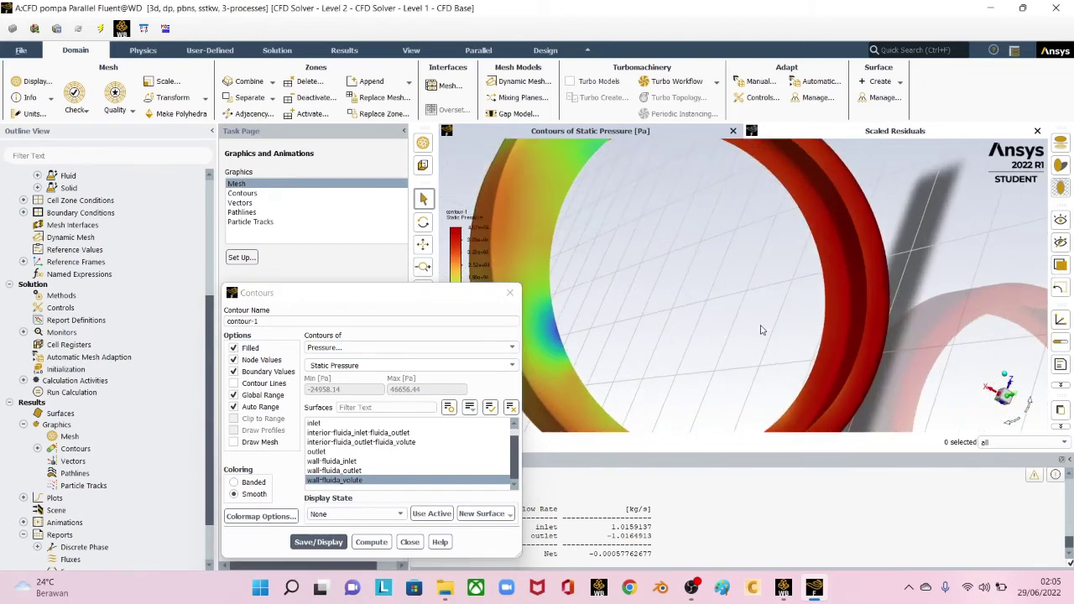
scroll(762, 330, down, 5)
middle_drag(762, 330, 634, 314)
drag(634, 314, 697, 334)
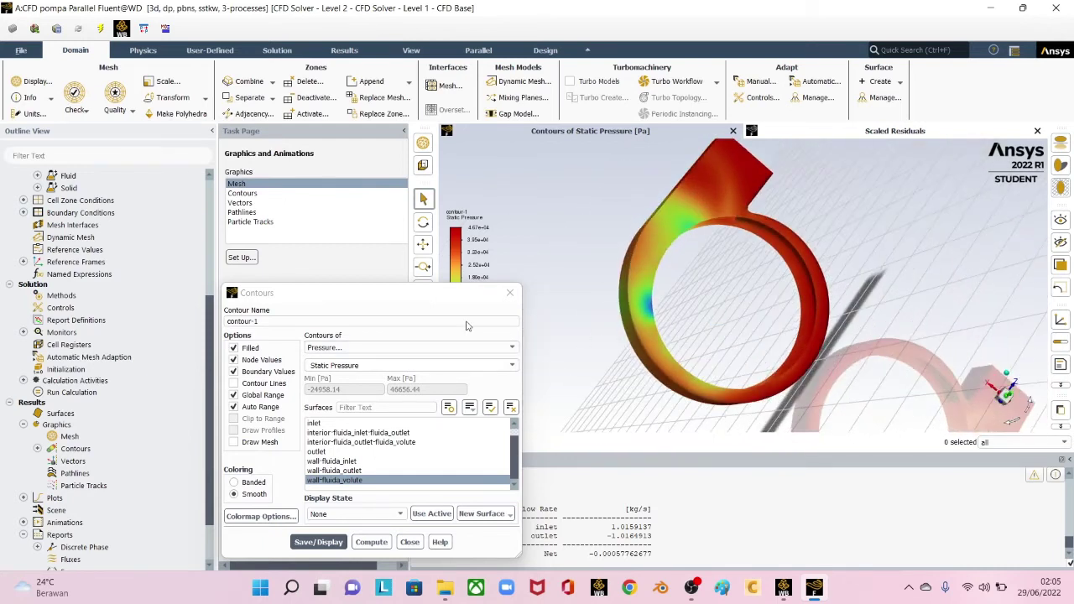
Step: Switch contour-1 to velocity magnitude and display it on the wall-fluida_volute surface
drag(431, 299, 313, 276)
drag(657, 287, 612, 295)
click(303, 328)
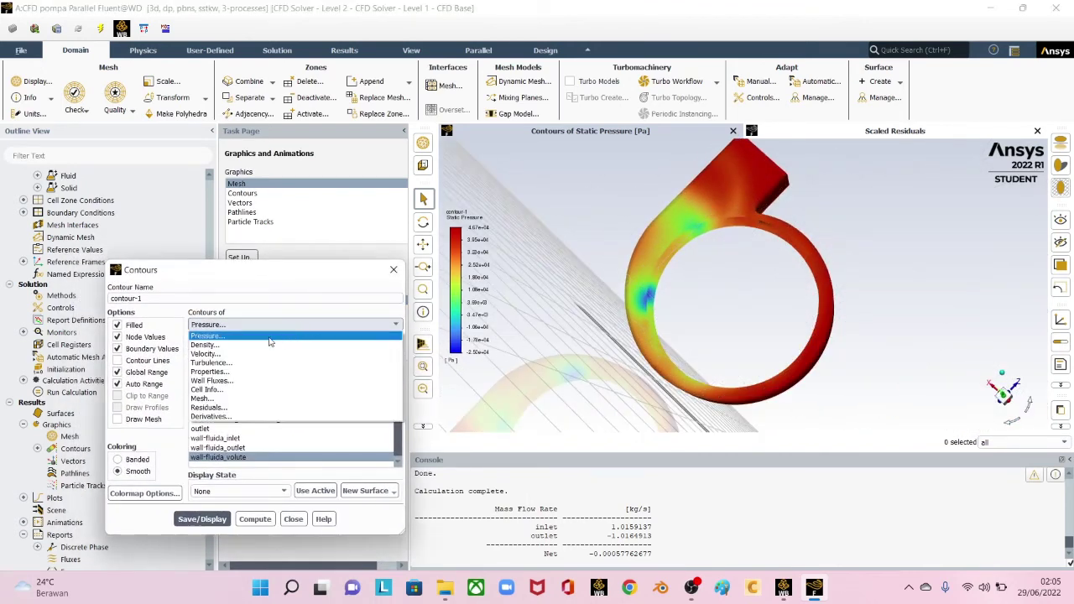
click(228, 348)
click(201, 518)
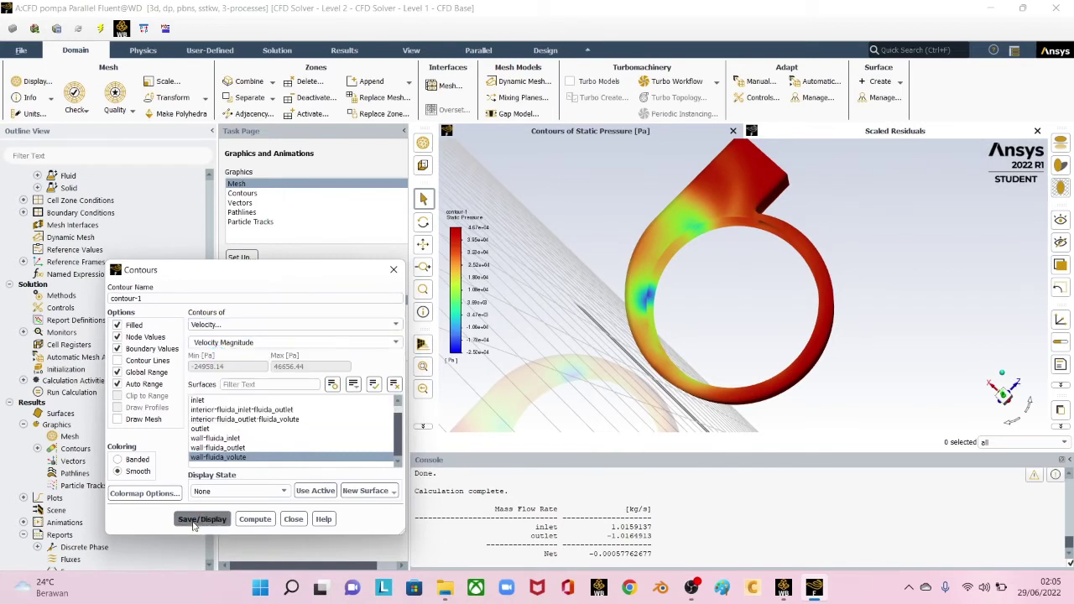
drag(805, 286, 722, 239)
scroll(210, 408, up, 1)
Step: Add the dinding_impeler surface to the velocity magnitude contours, display them together with the volute, and close the contour settings
click(215, 400)
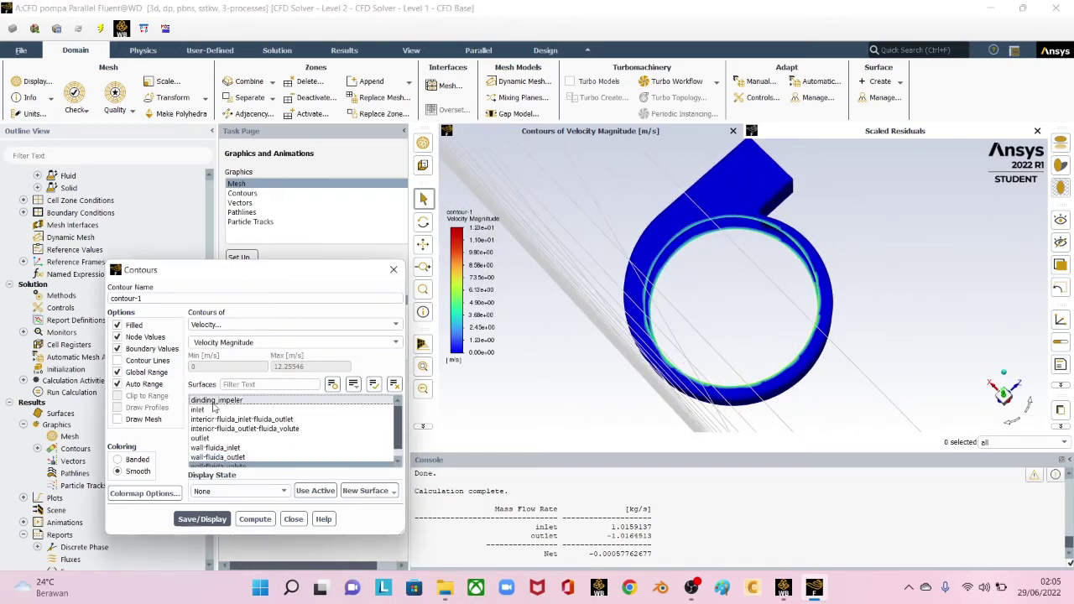
click(202, 519)
drag(698, 316, 755, 298)
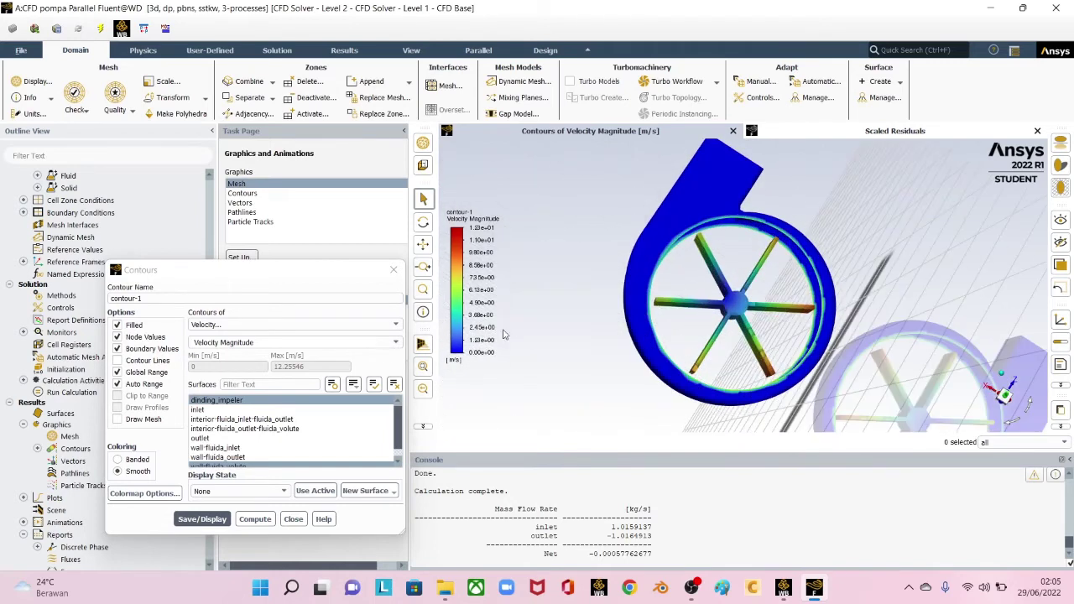
click(293, 519)
Step: Create pathlines-1 released from dinding_impeler, colored by Particle ID, and display them
scroll(95, 480, down, 2)
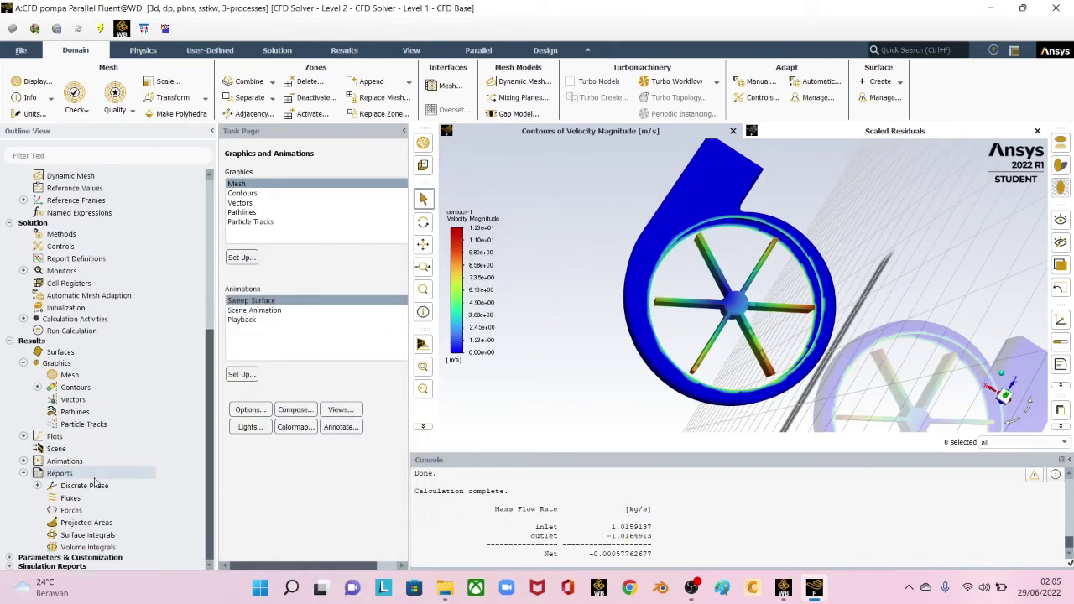
double_click(72, 412)
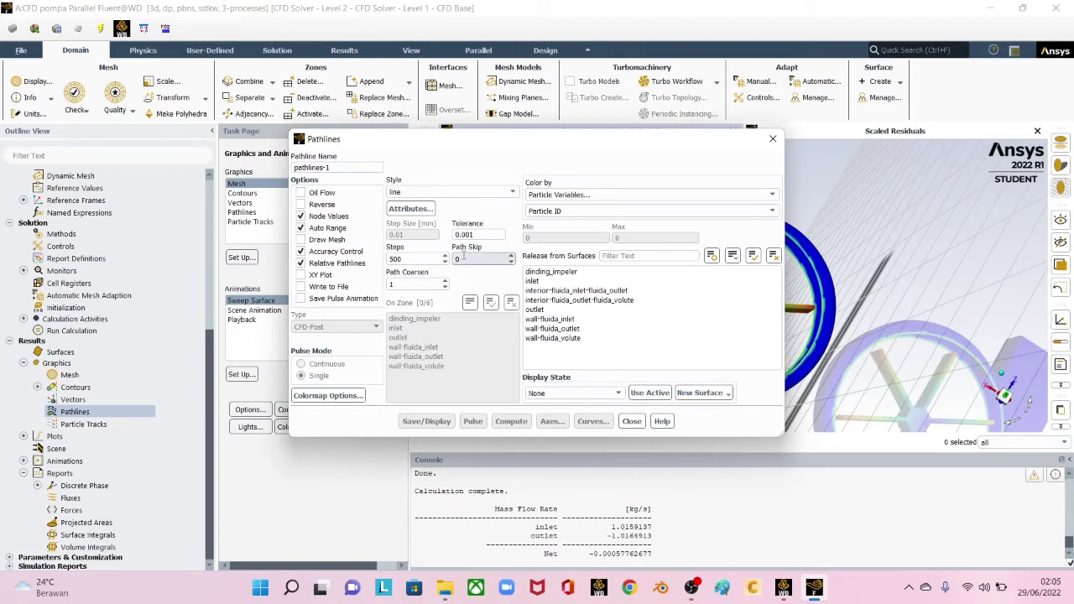
click(566, 274)
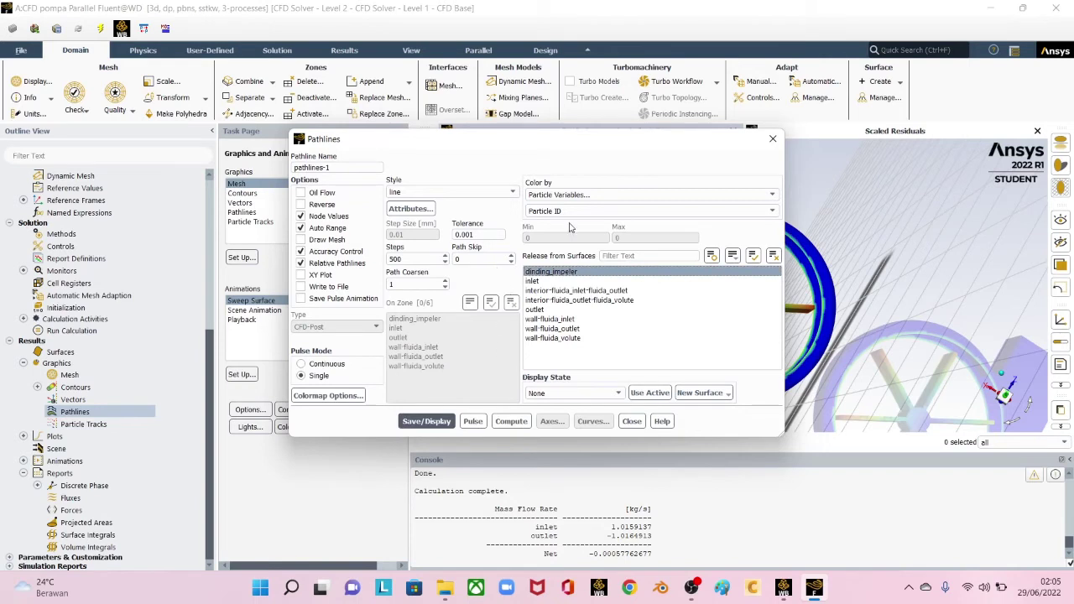
drag(634, 144, 404, 127)
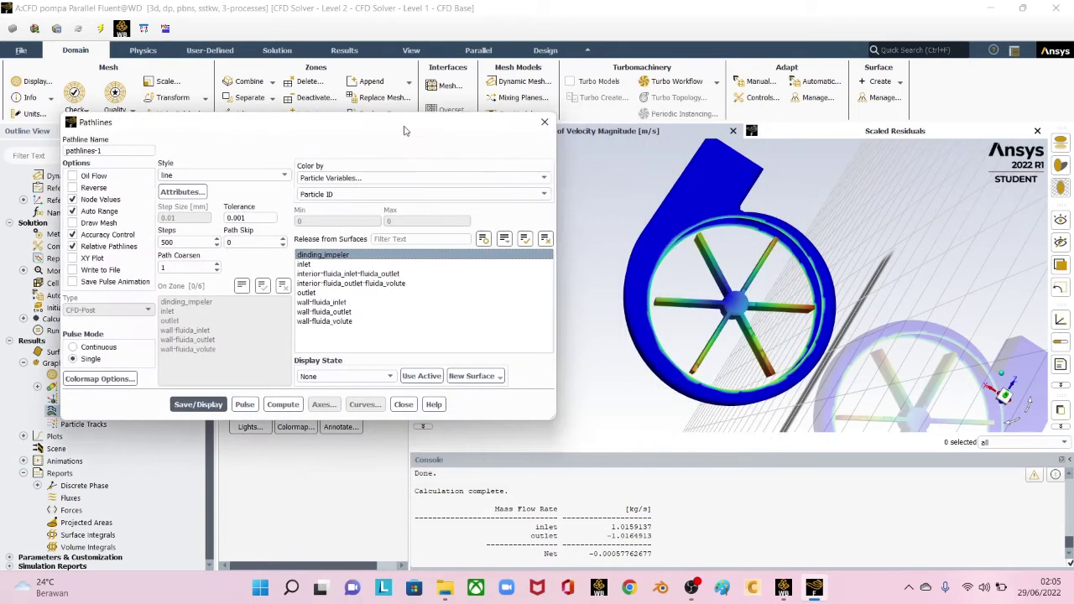
click(198, 405)
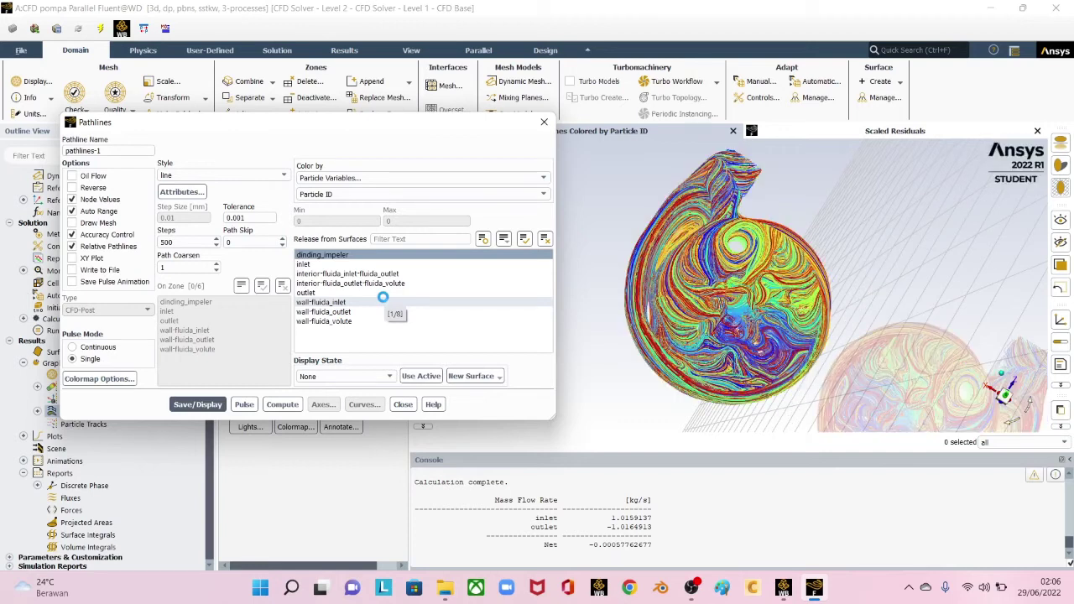
Step: Color pathlines-1 by static pressure, display the pathlines released from dinding_impeler, and view them from another angle
click(424, 178)
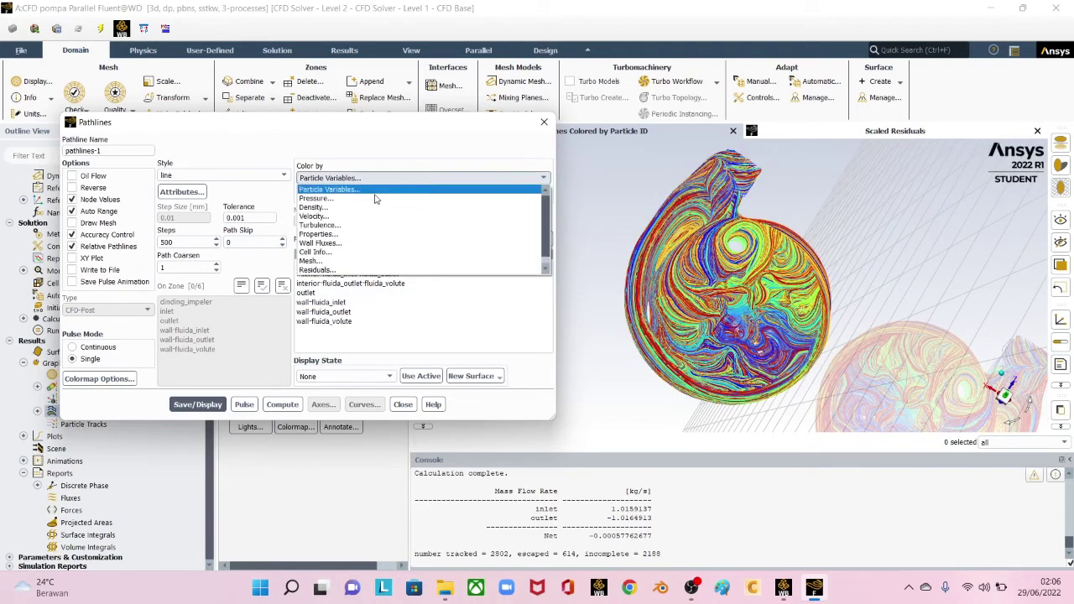
click(323, 199)
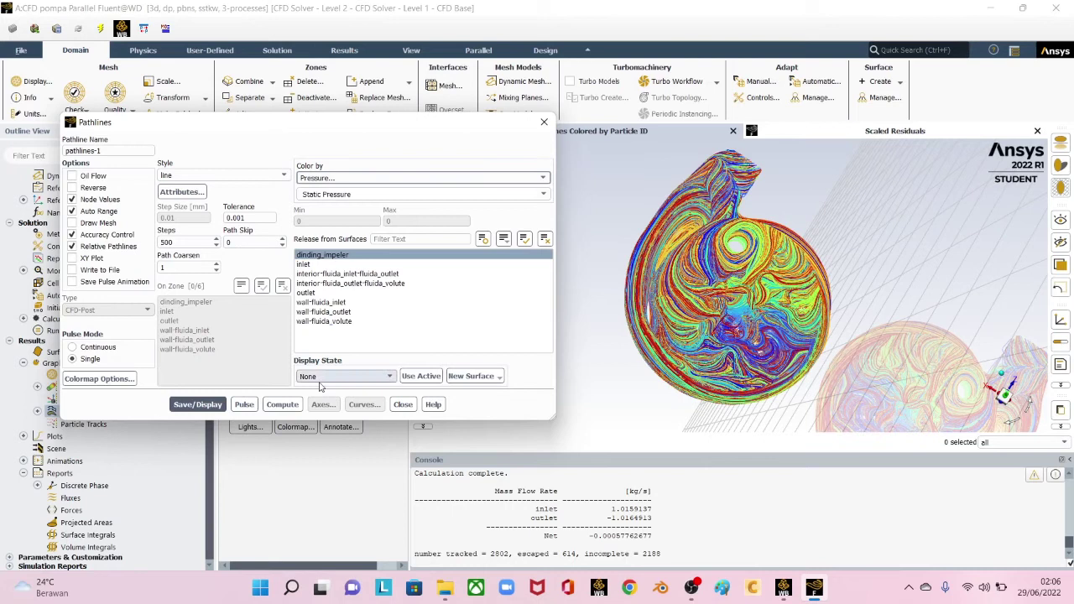
click(201, 406)
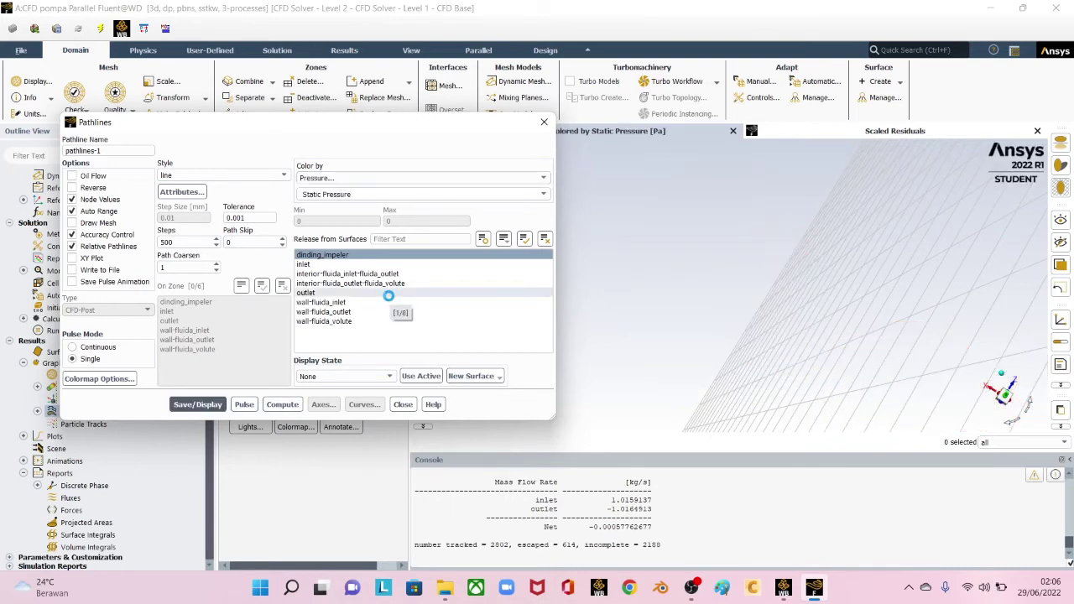
drag(714, 300, 521, 329)
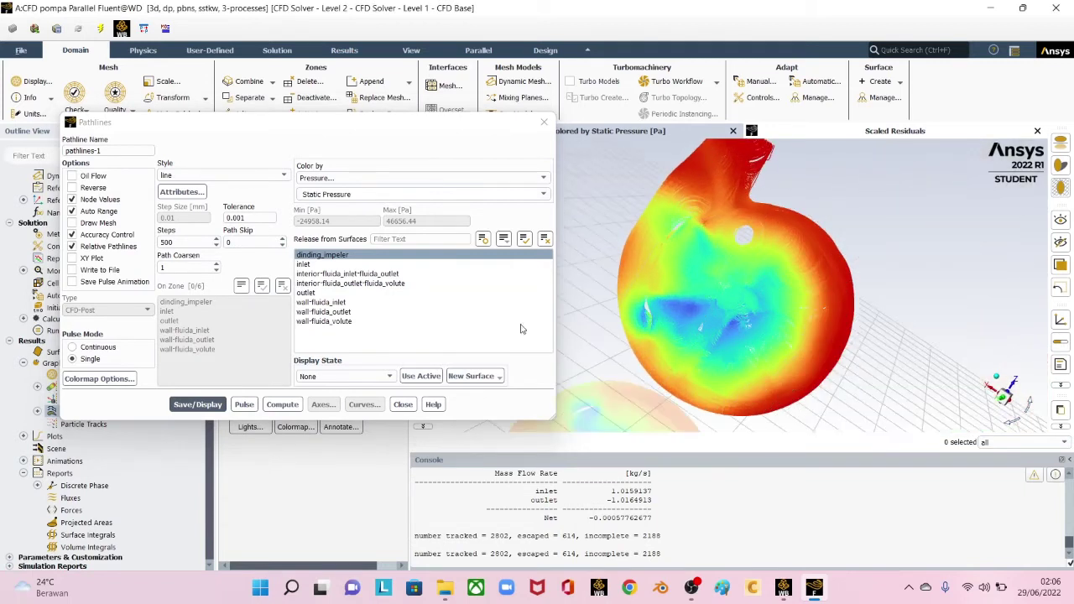
Step: Animate the static pressure pathlines with a single pulse, examine the flow from several angles, stop the animation and close the pathline settings
click(244, 405)
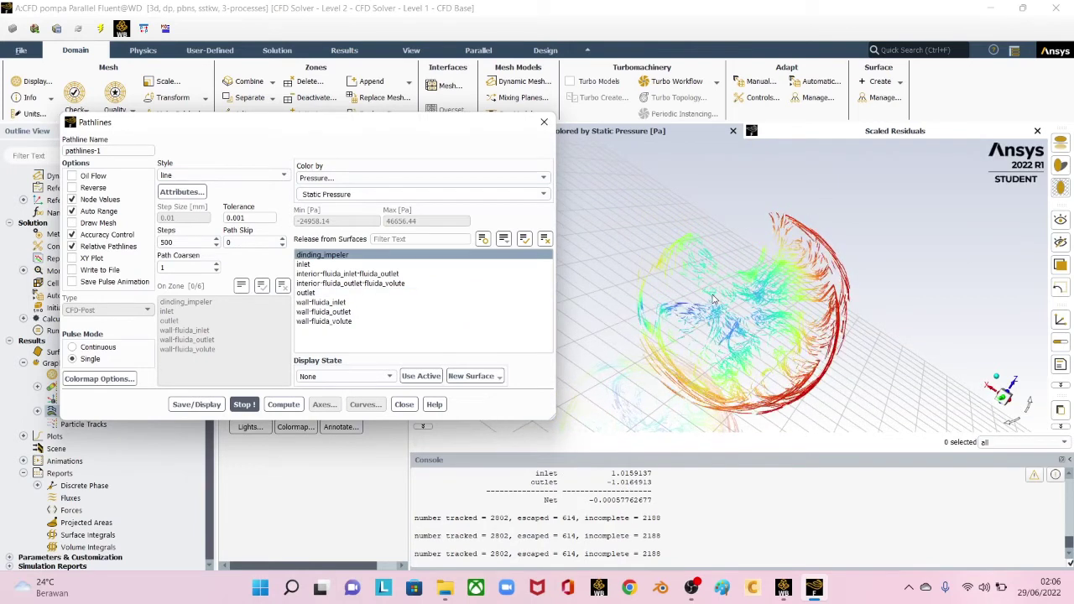
drag(713, 299, 828, 296)
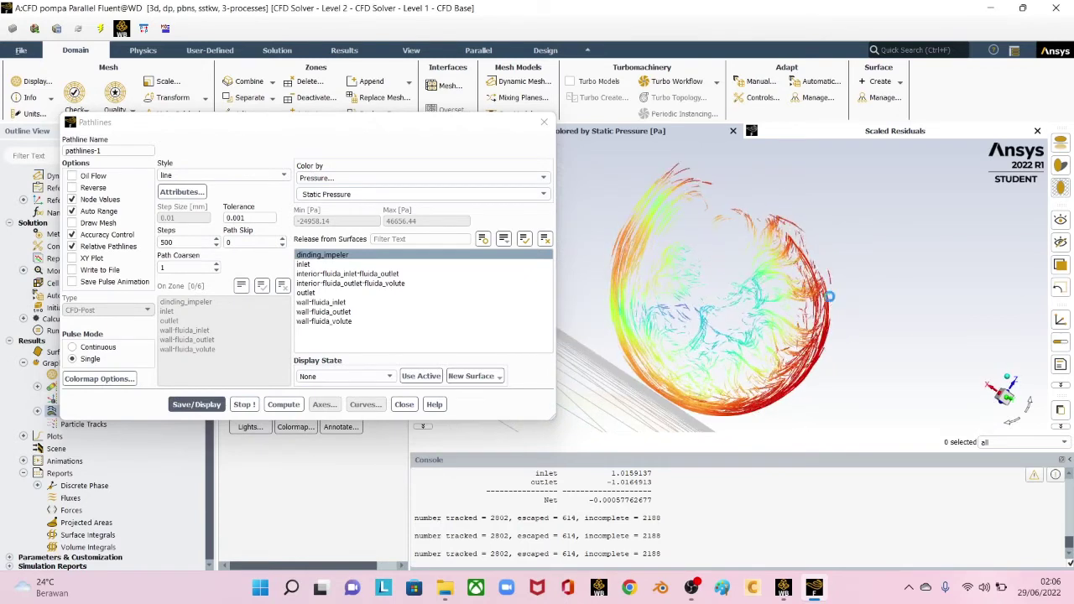
drag(763, 270, 710, 228)
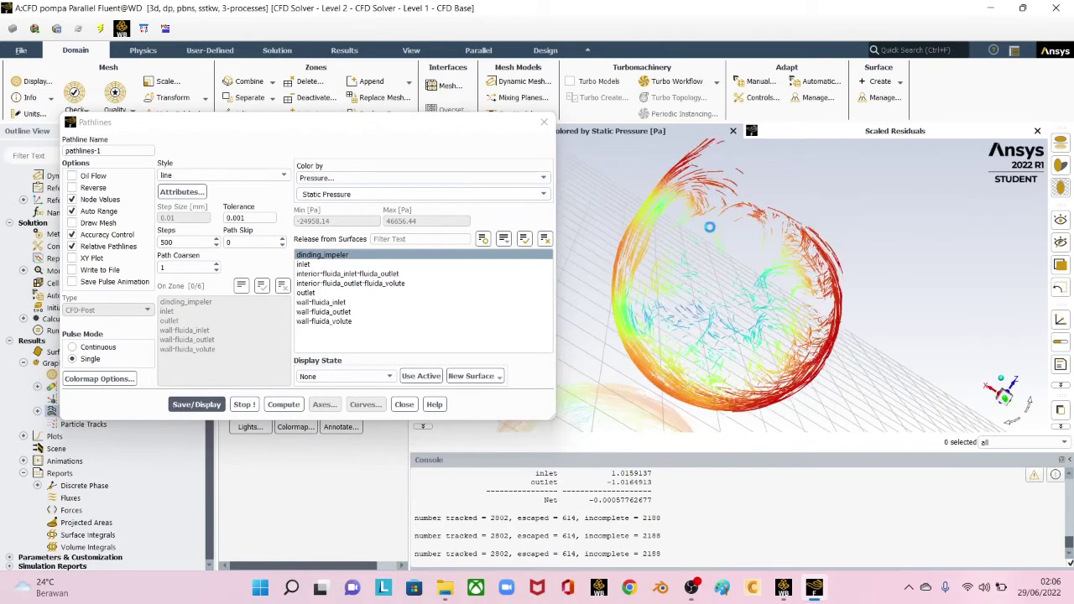
drag(705, 180, 729, 222)
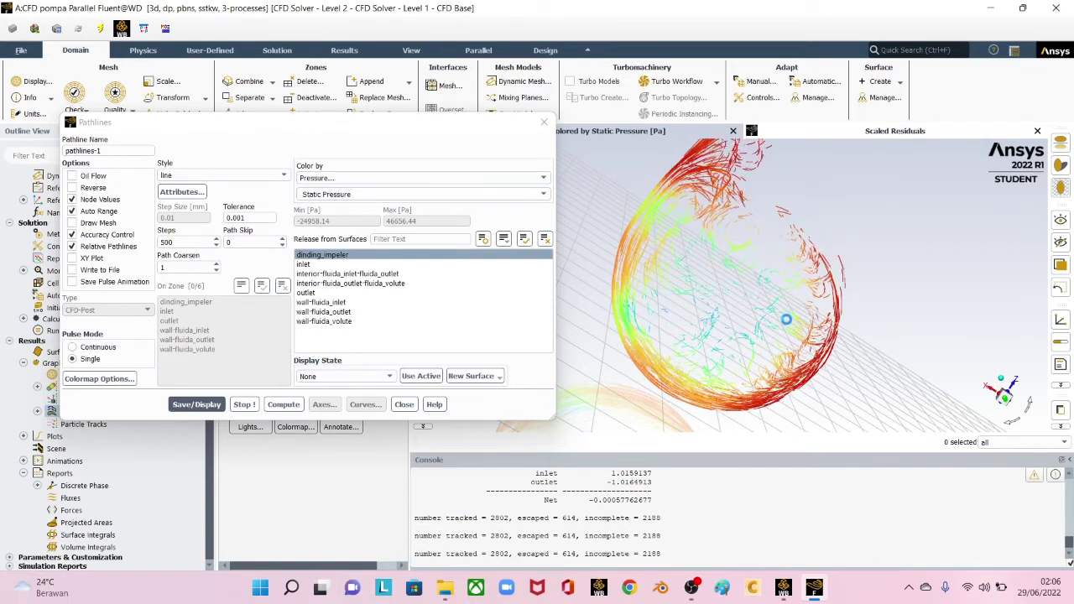
drag(749, 286, 794, 284)
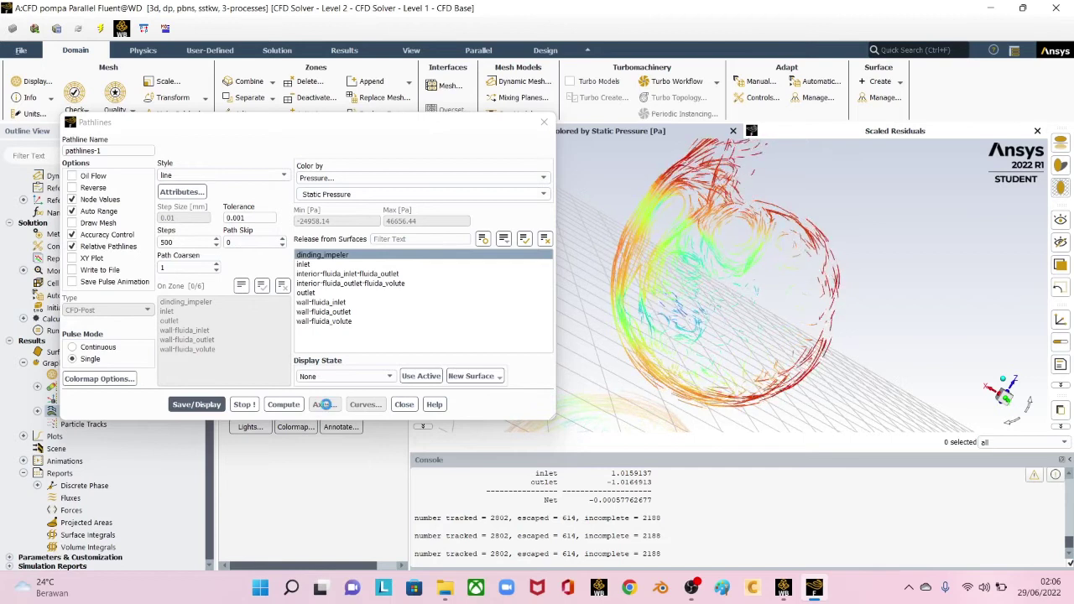
click(244, 403)
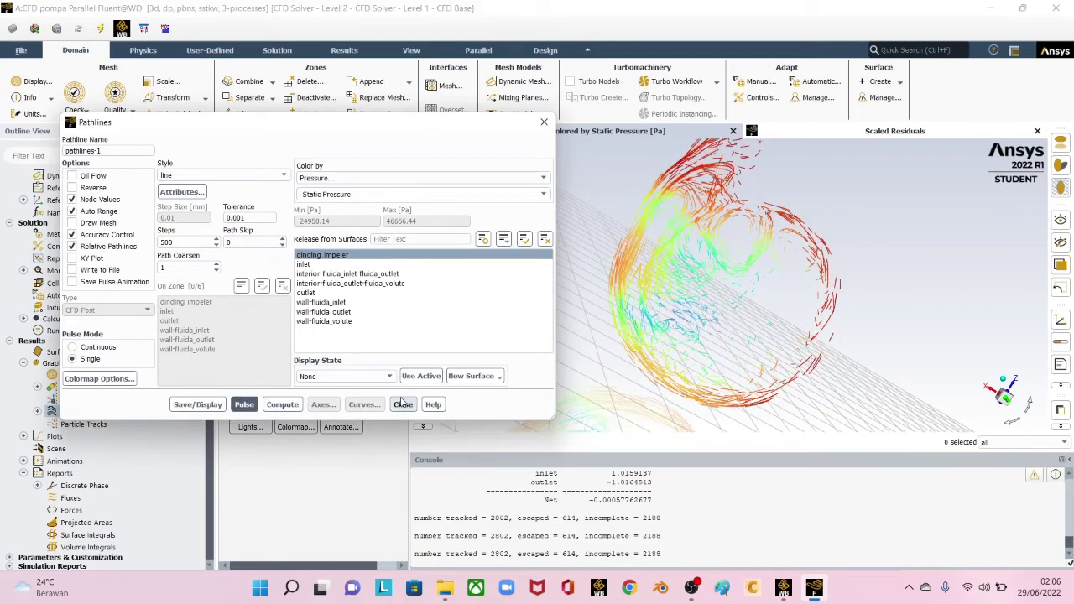
click(403, 404)
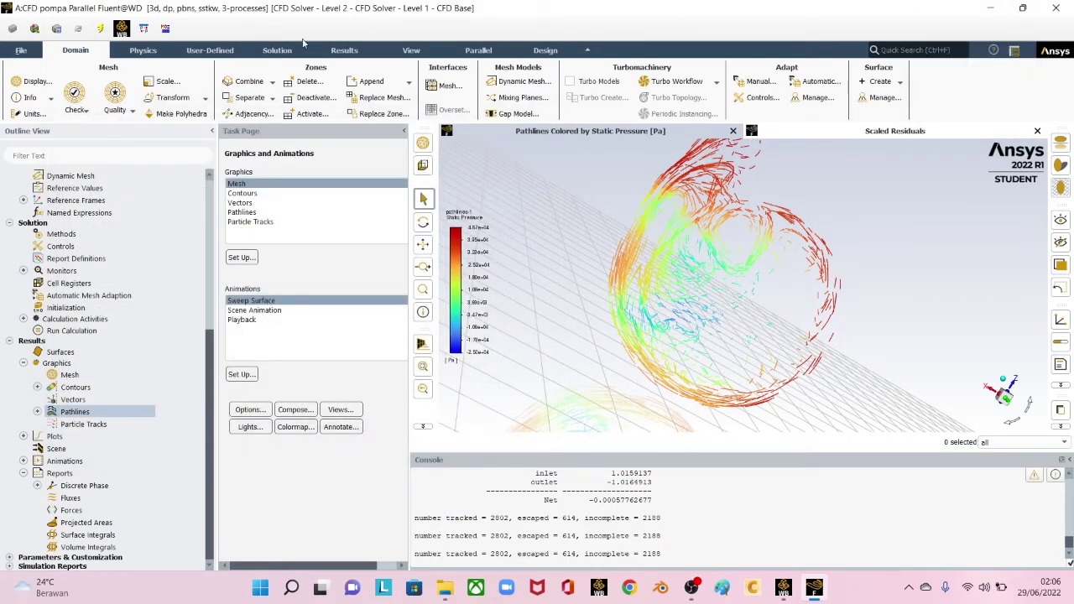
Step: Export the case and data as FFF.cas.h5 in the CFF Case/Data format
click(33, 52)
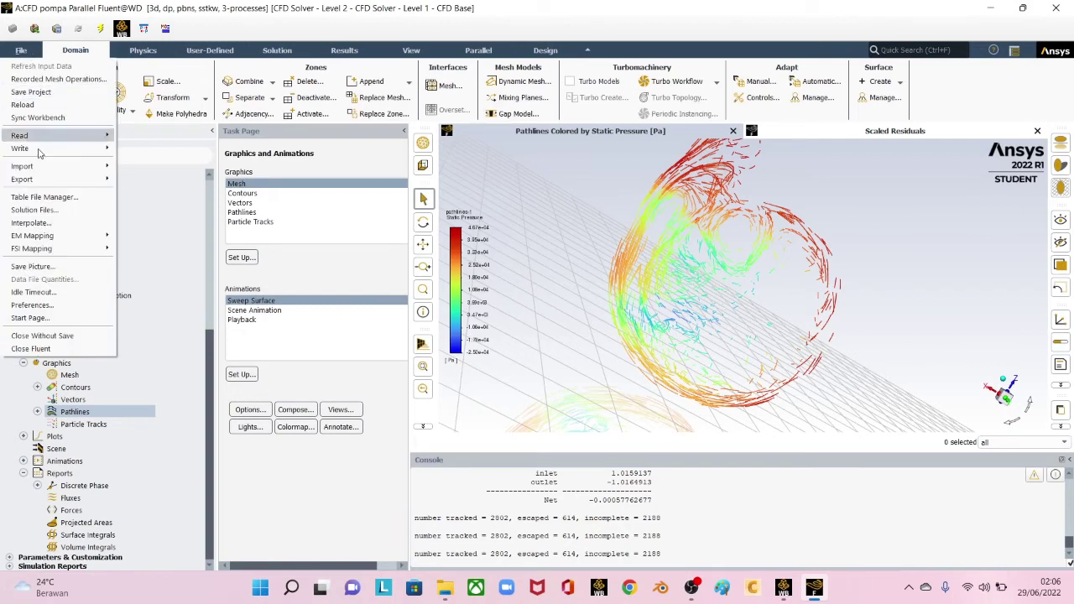
mouse_move(89, 181)
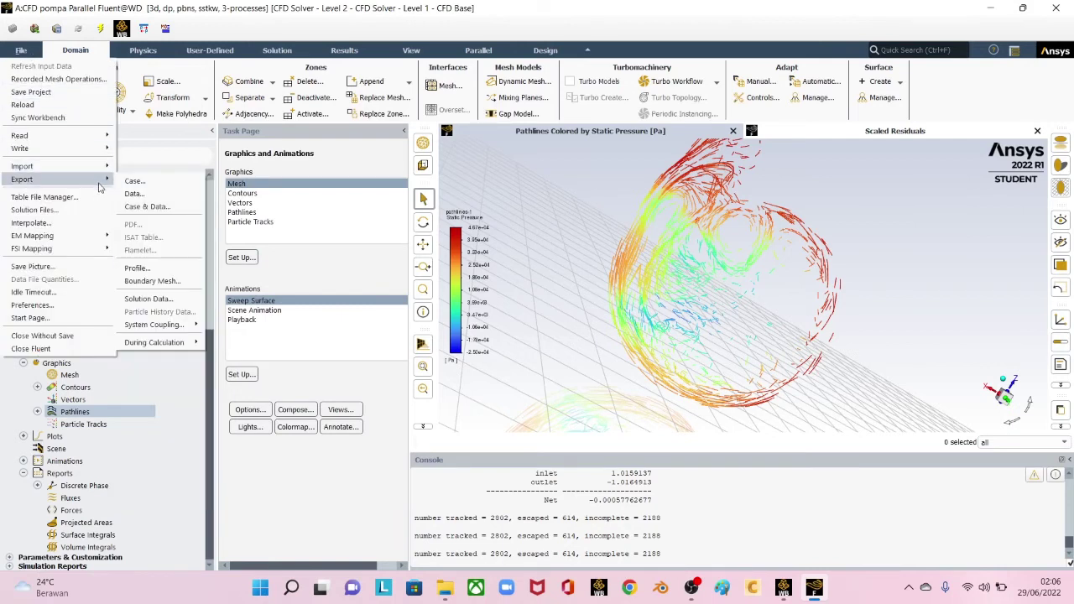
click(147, 206)
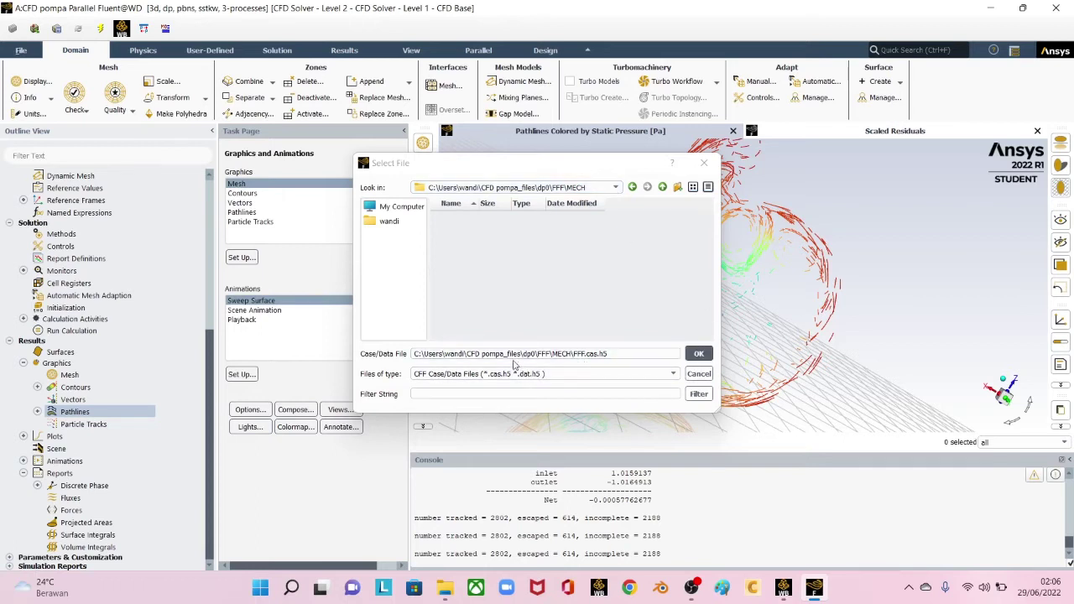
click(700, 354)
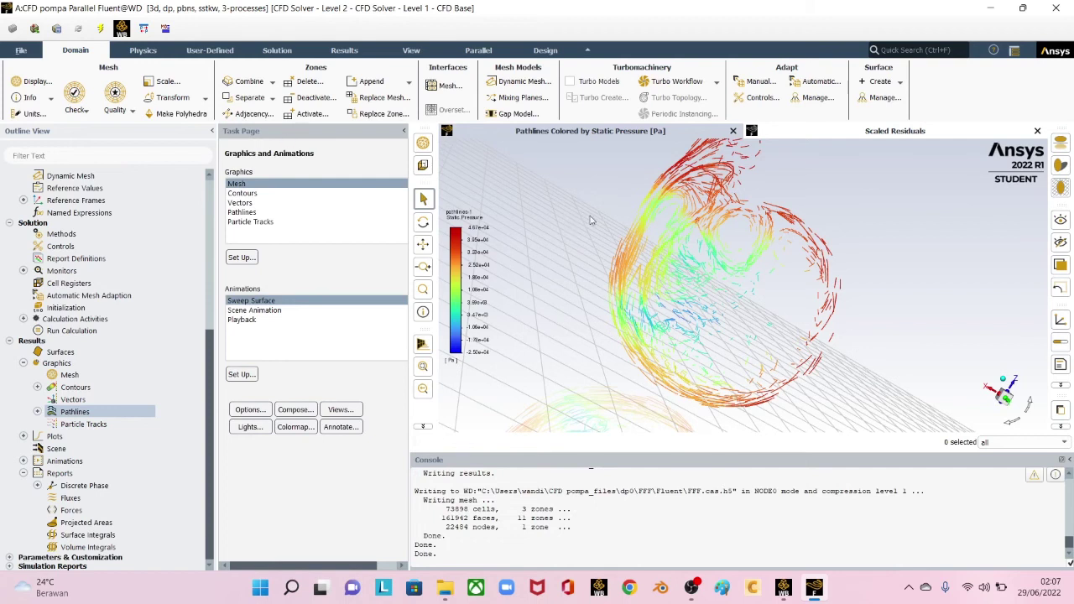
Step: Change the viscous model to k-epsilon (2 eqn) with the Standard variant and Standard Wall Functions
scroll(104, 249, up, 6)
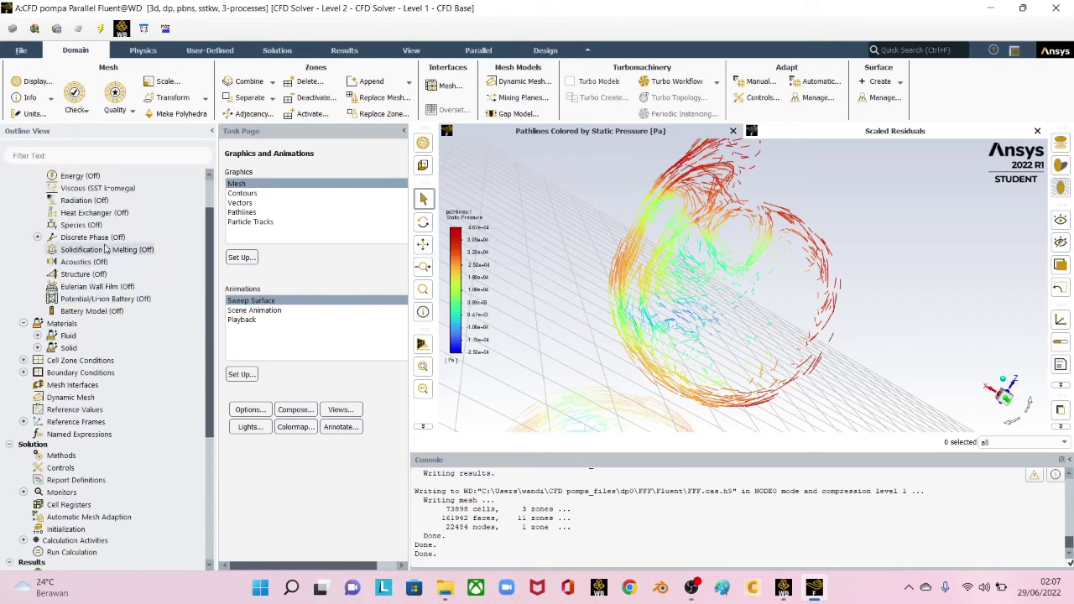
scroll(104, 249, up, 1)
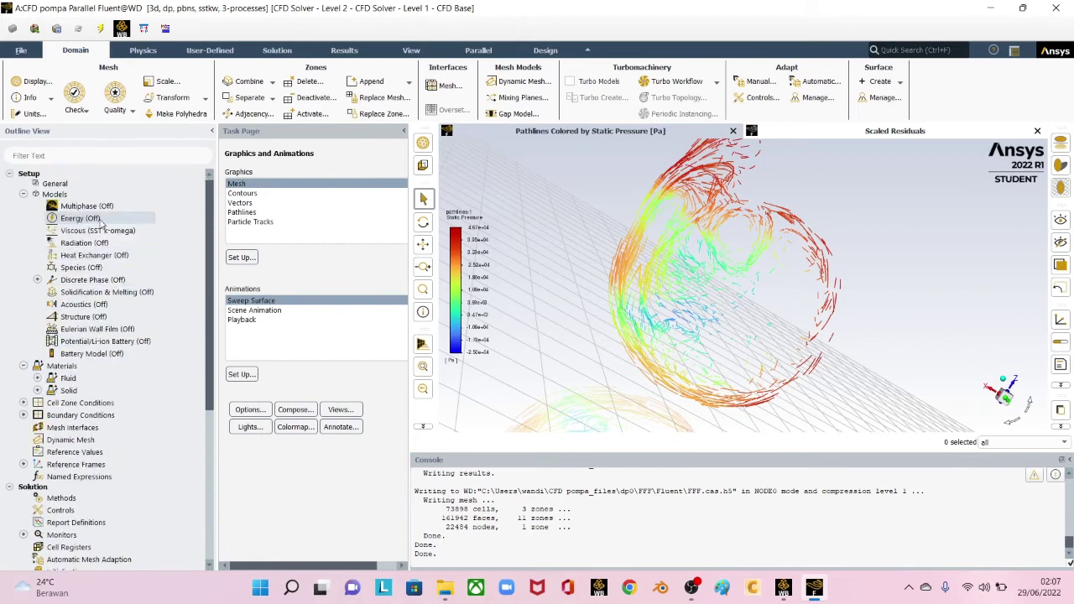
double_click(55, 196)
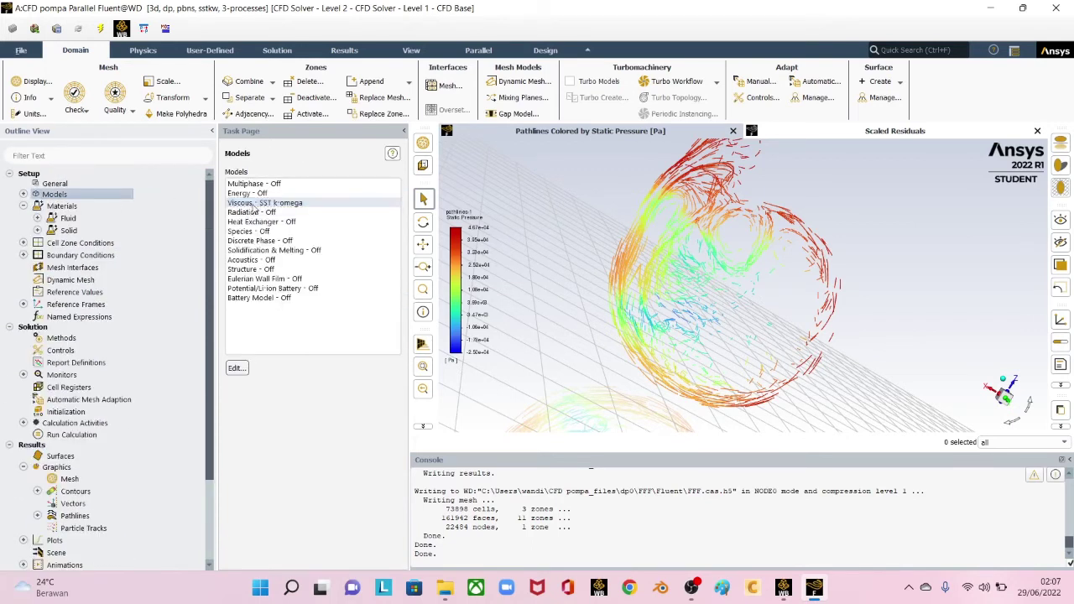
double_click(252, 203)
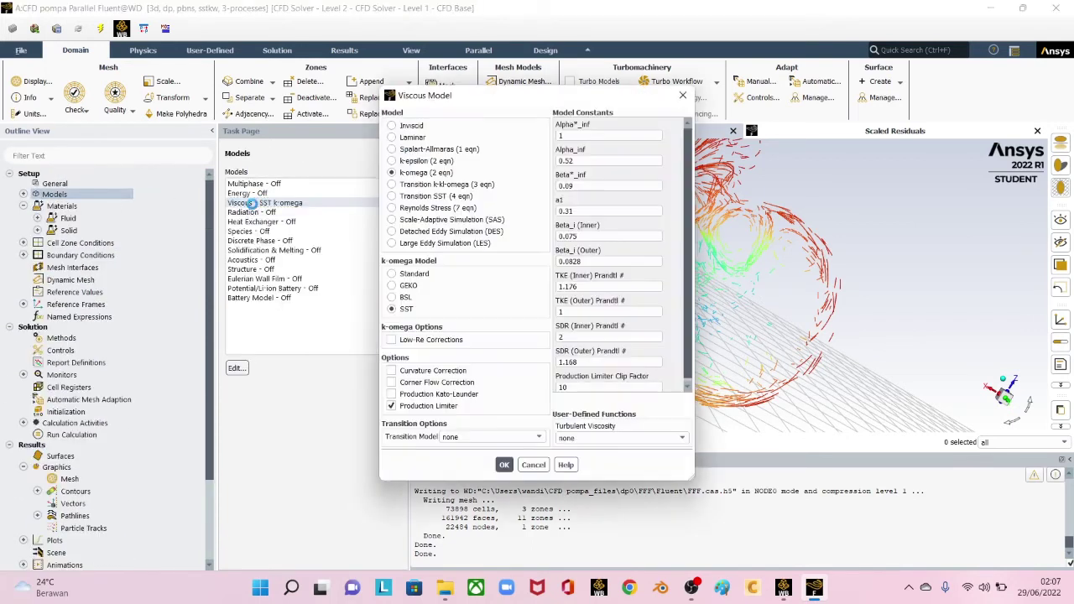
click(411, 162)
click(411, 299)
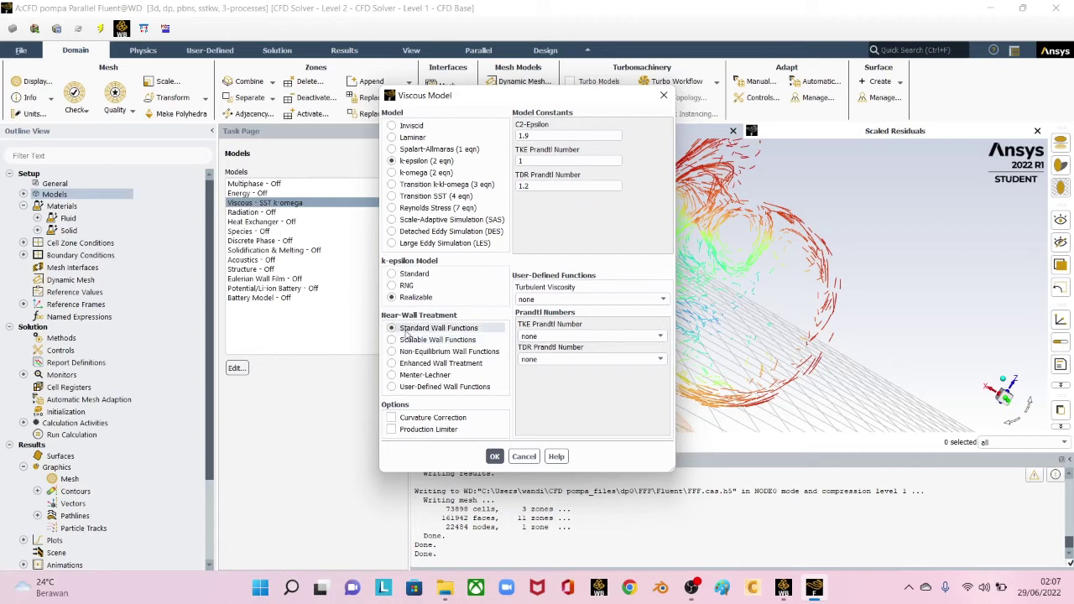
click(415, 277)
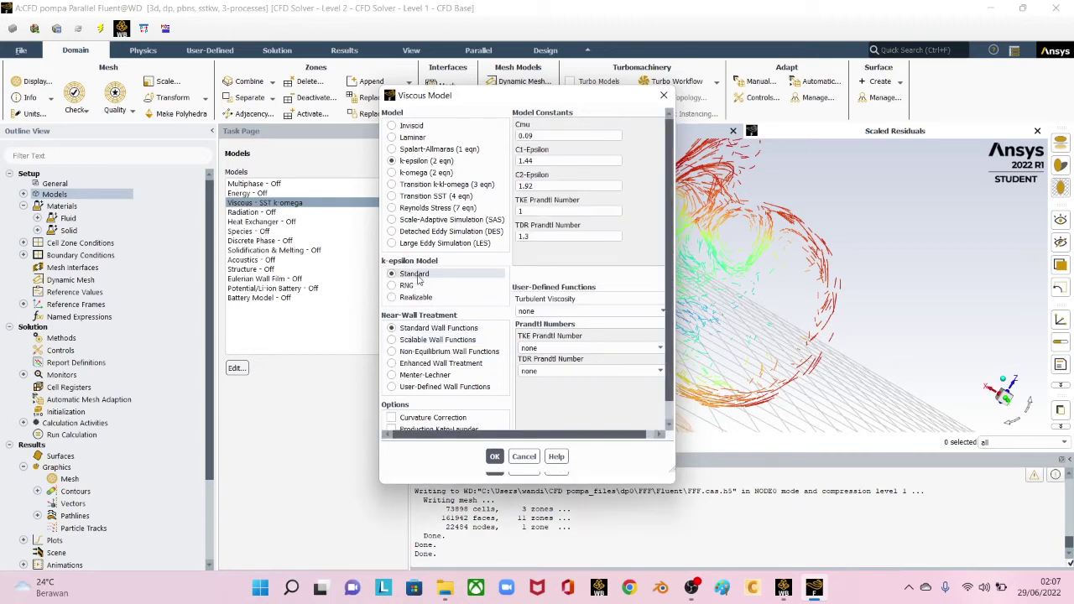
click(495, 468)
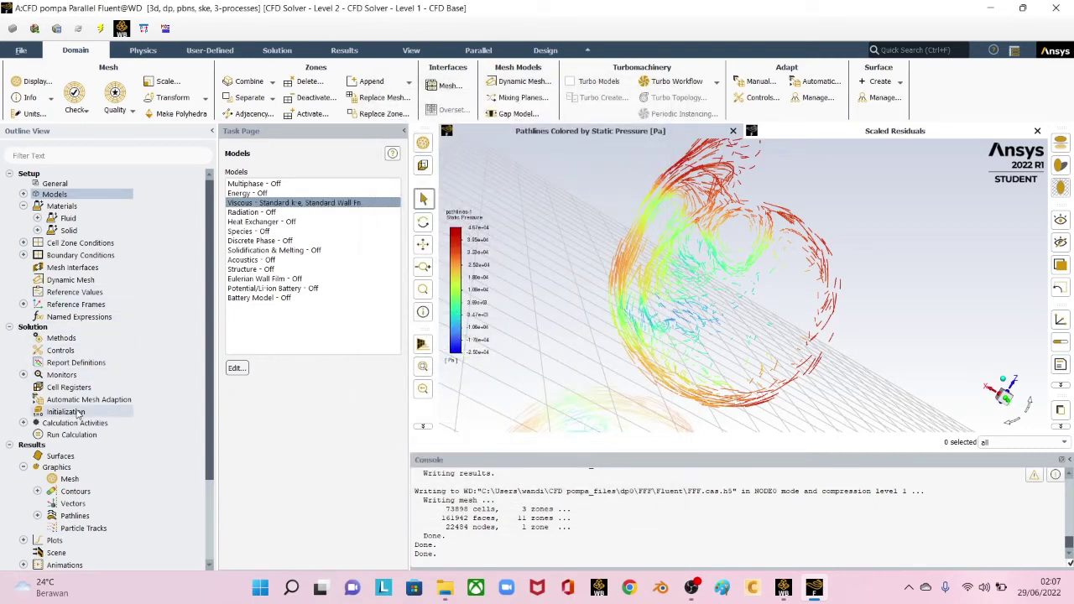
Step: Set the pseudo time explicit relaxation factors to 1 for pressure, 1 for momentum and 0.5 for turbulent dissipation rate
click(61, 350)
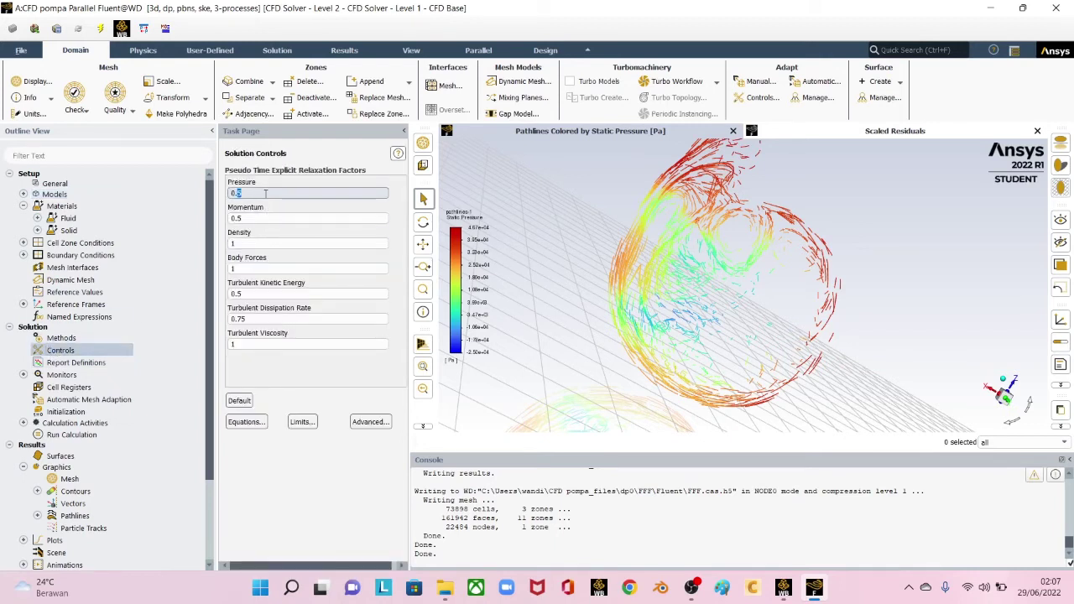
text(1)
click(246, 218)
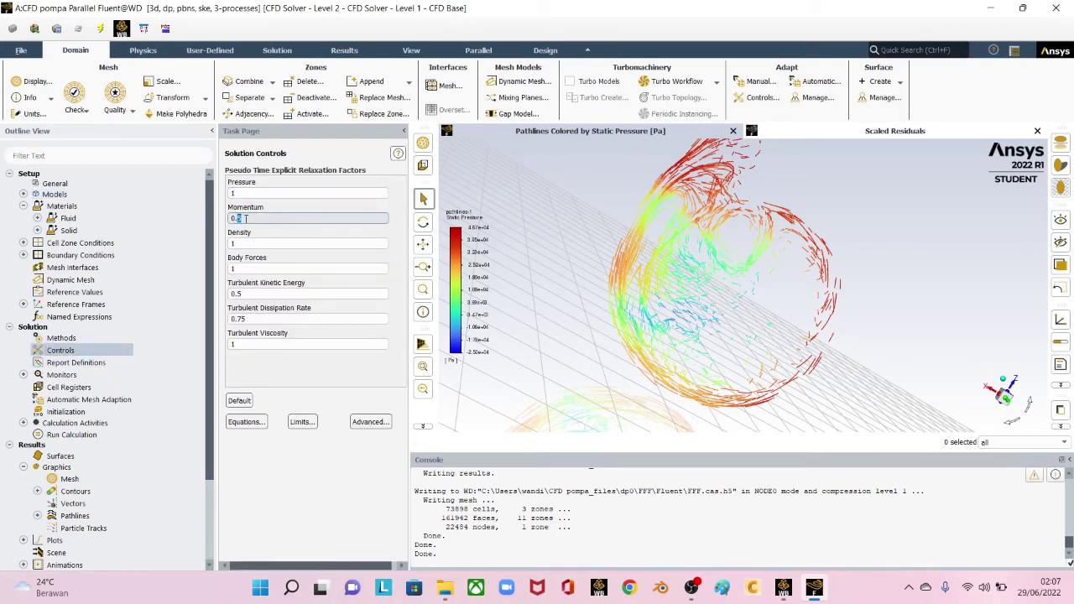
text(1)
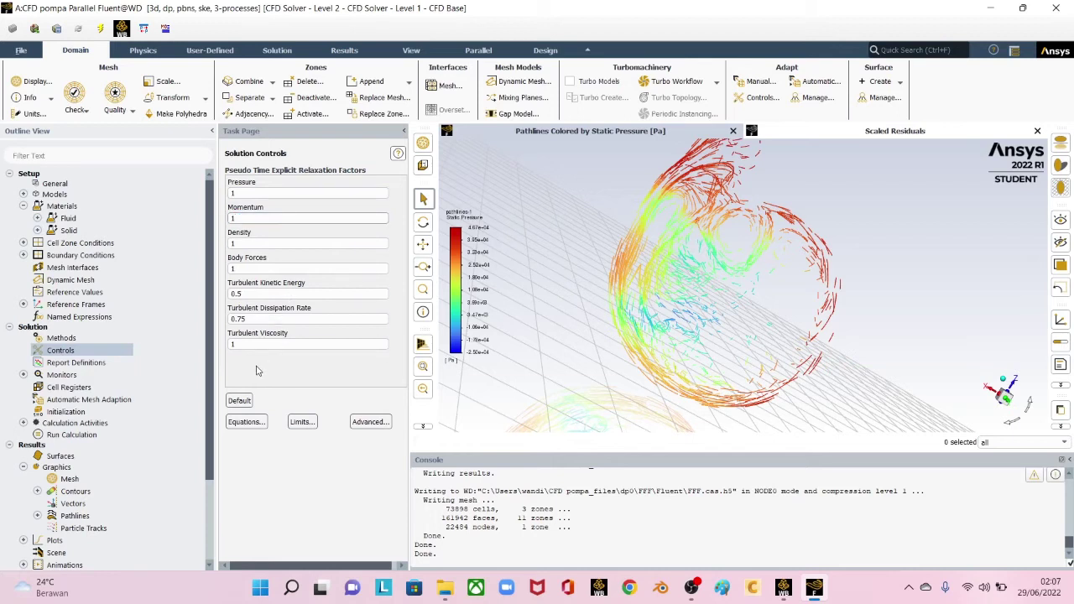
click(266, 318)
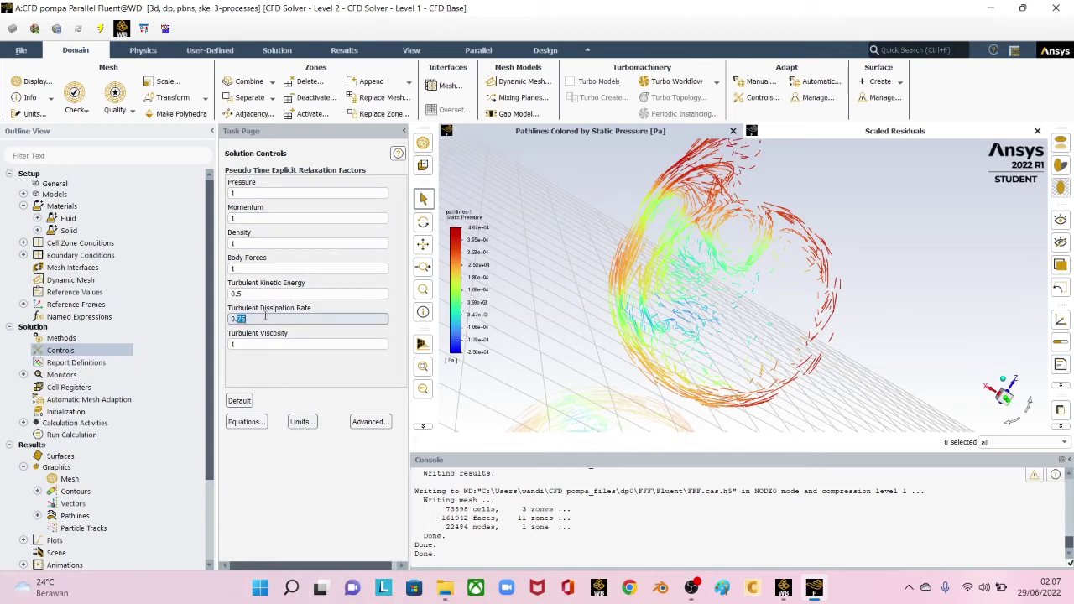
text(0.5)
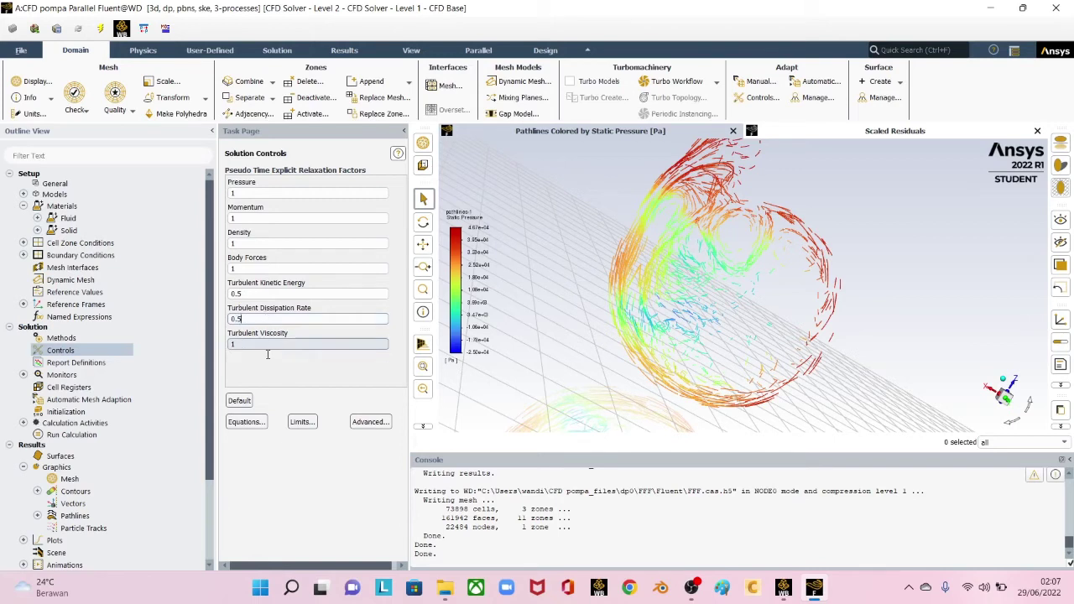
click(284, 384)
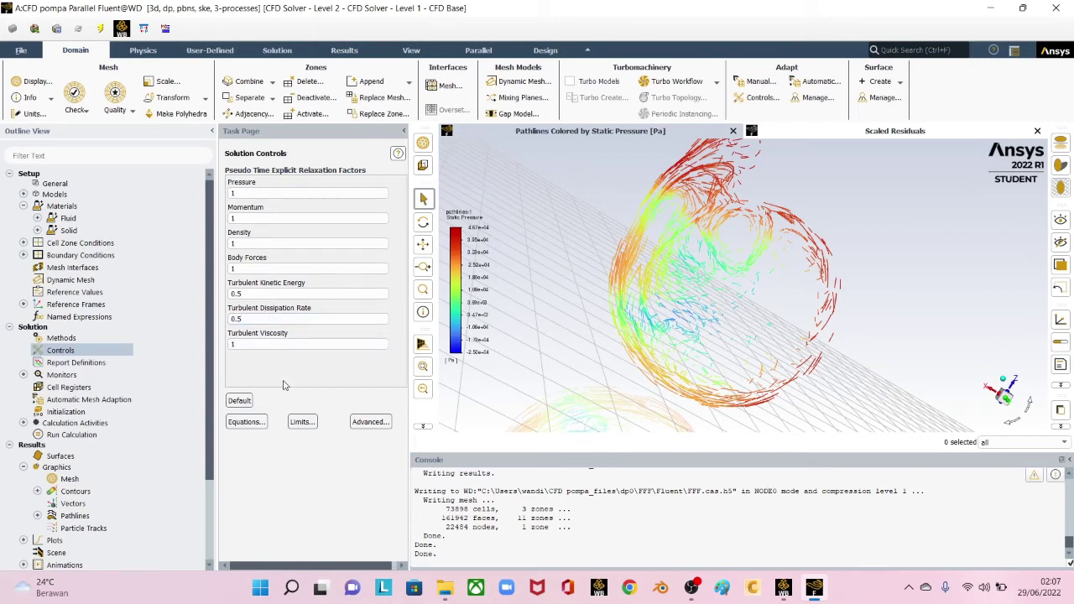
Step: Initialize the solution with Hybrid Initialization, discarding the unsaved data
click(77, 415)
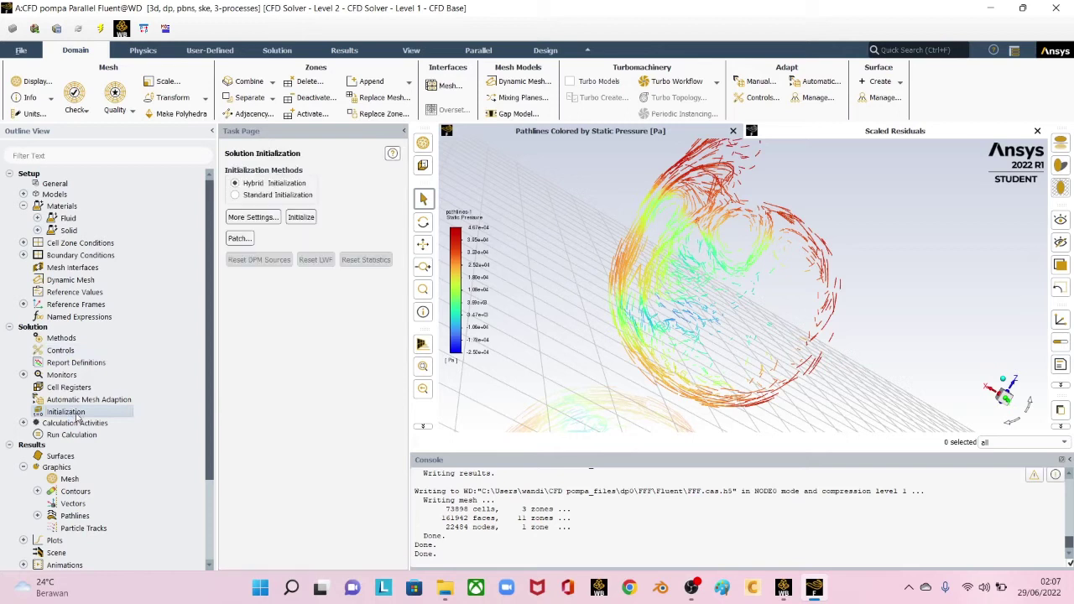
click(301, 217)
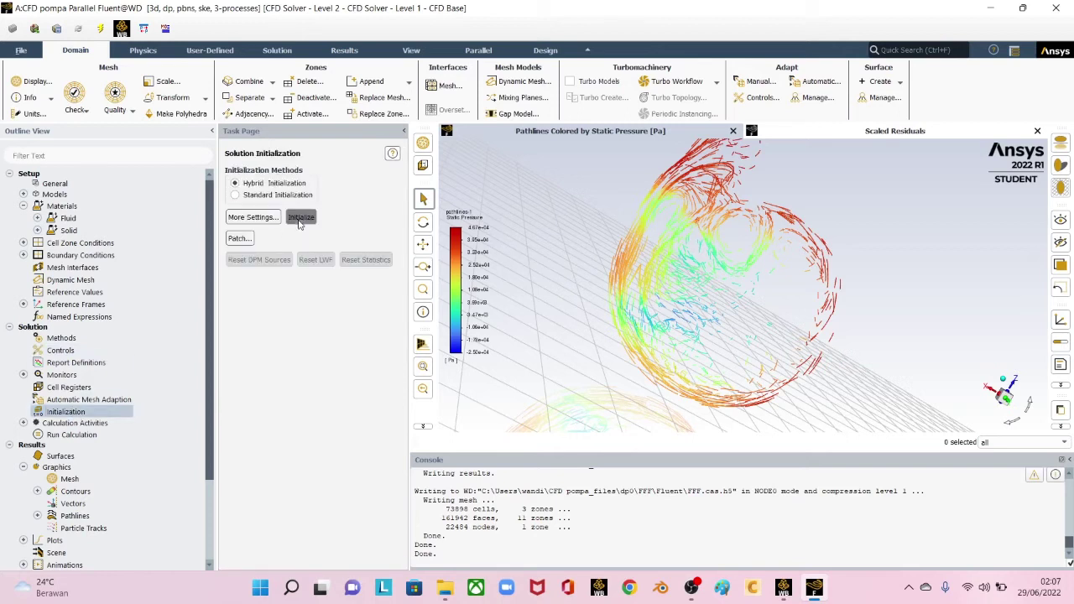
click(579, 313)
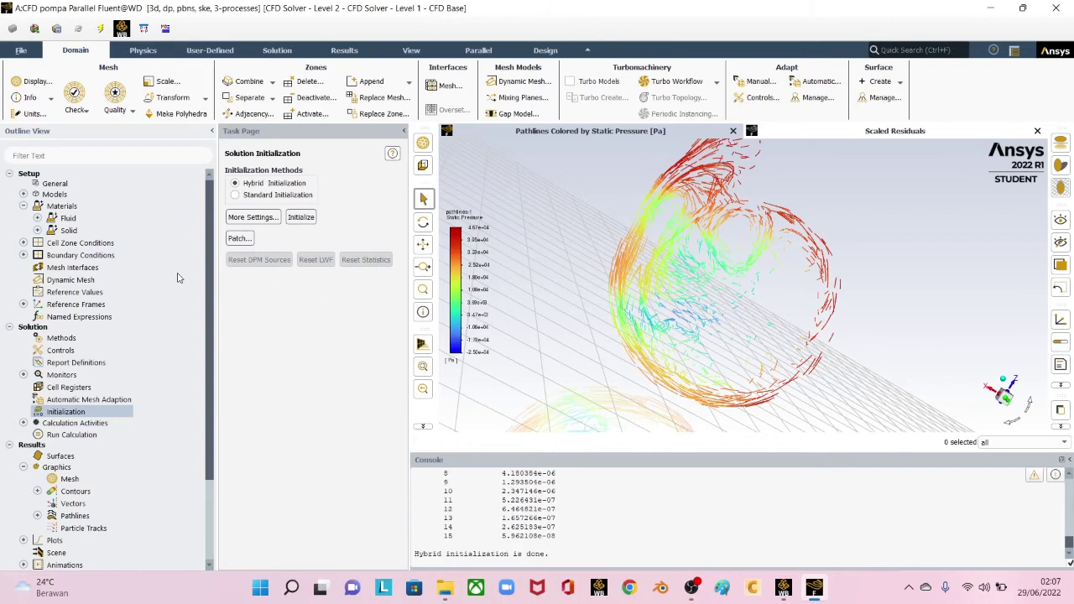
Step: Reinitialize the solution using Standard Initialization relative to the cell zone, discarding the current data
click(256, 196)
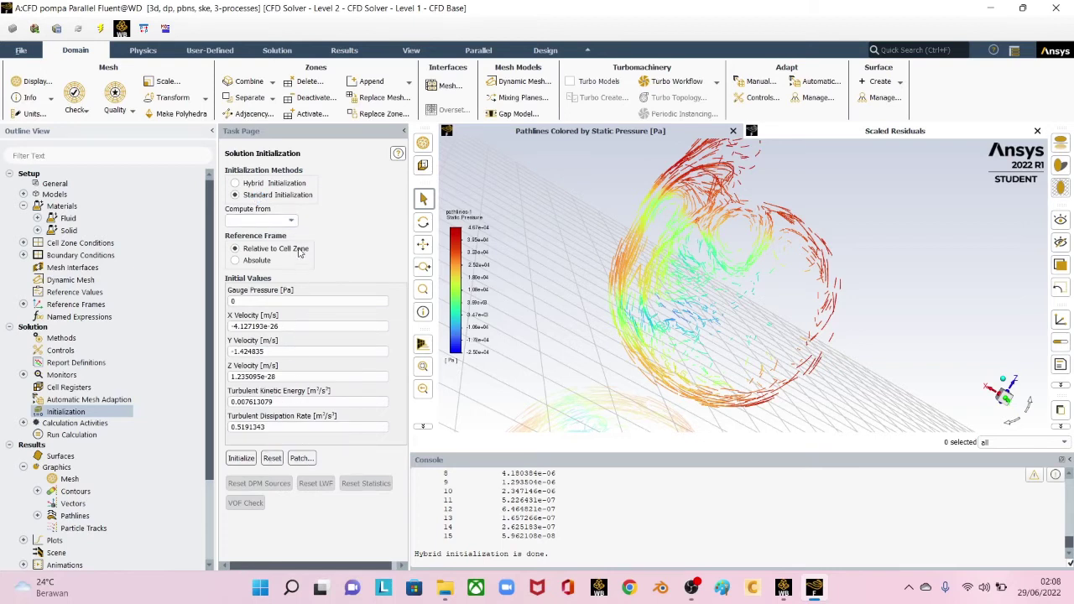
click(241, 459)
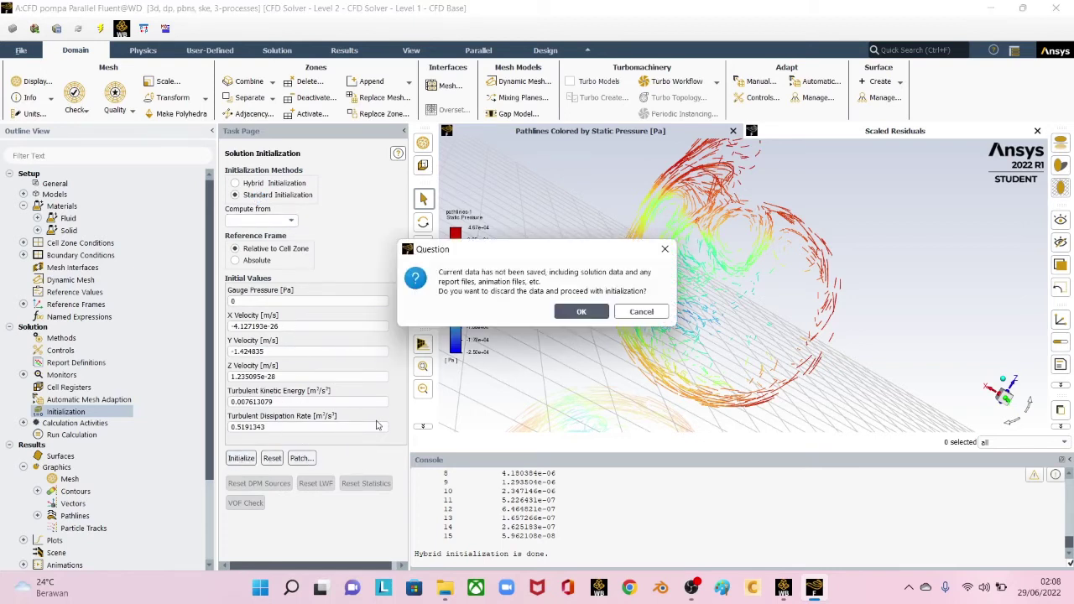
click(579, 312)
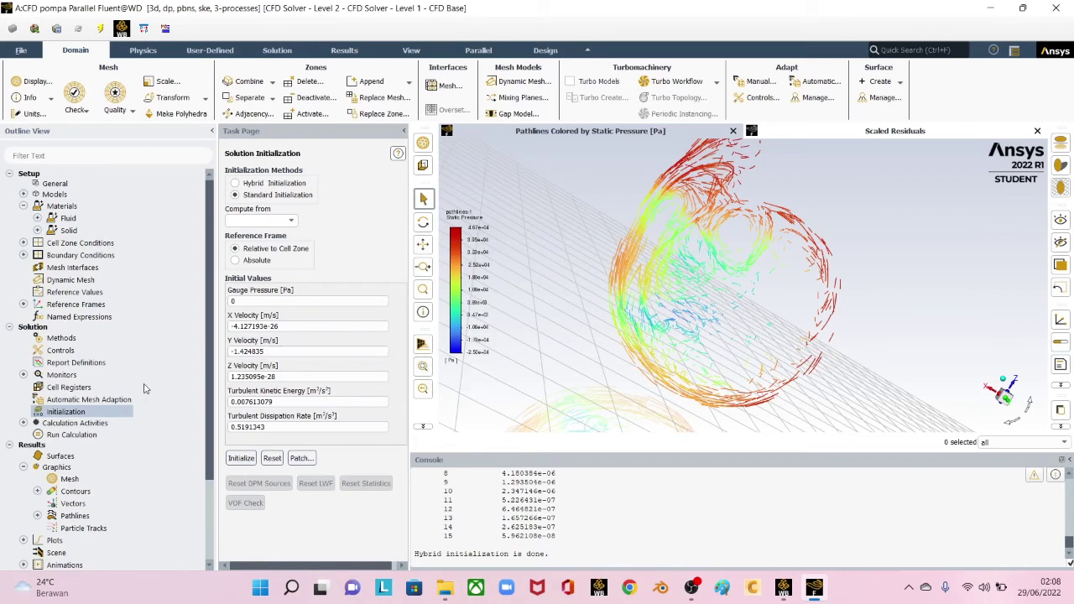
Step: Run the calculation for 5000 iterations with the automatic time step method, closing the completion notice
click(56, 434)
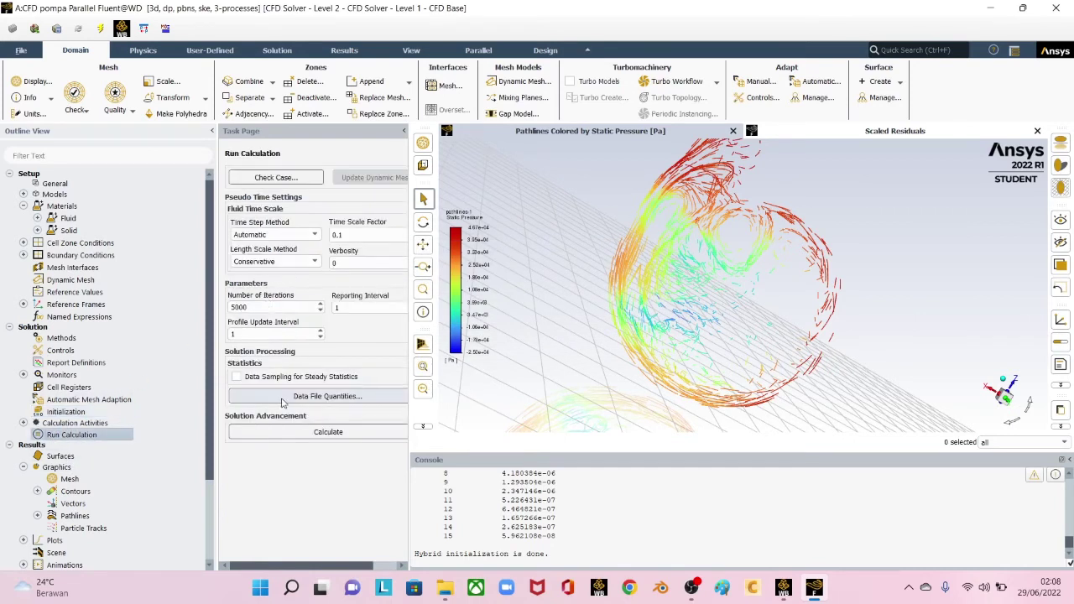
click(323, 433)
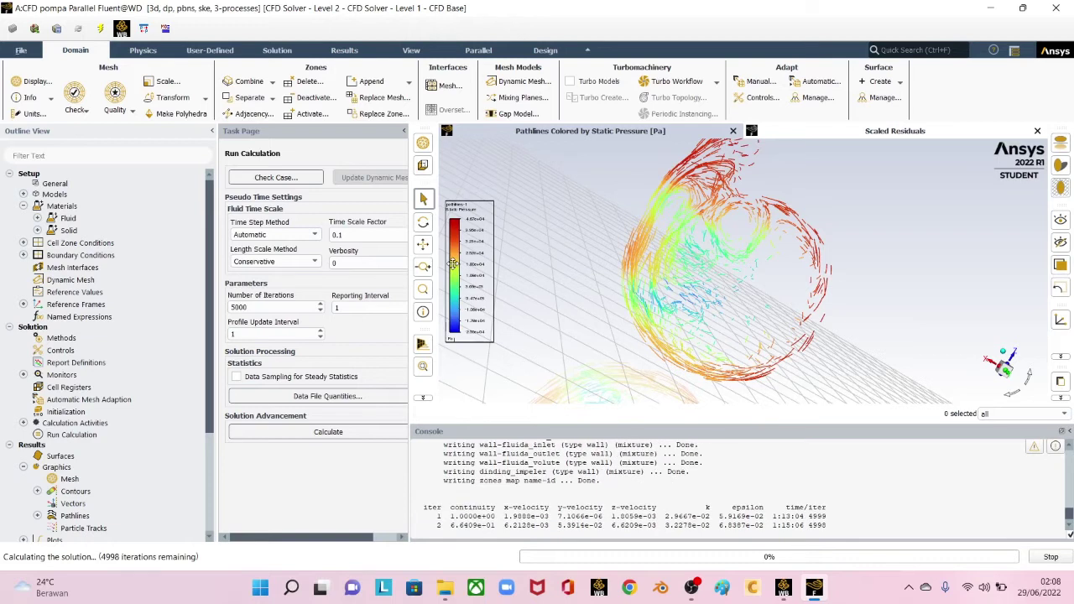
click(852, 131)
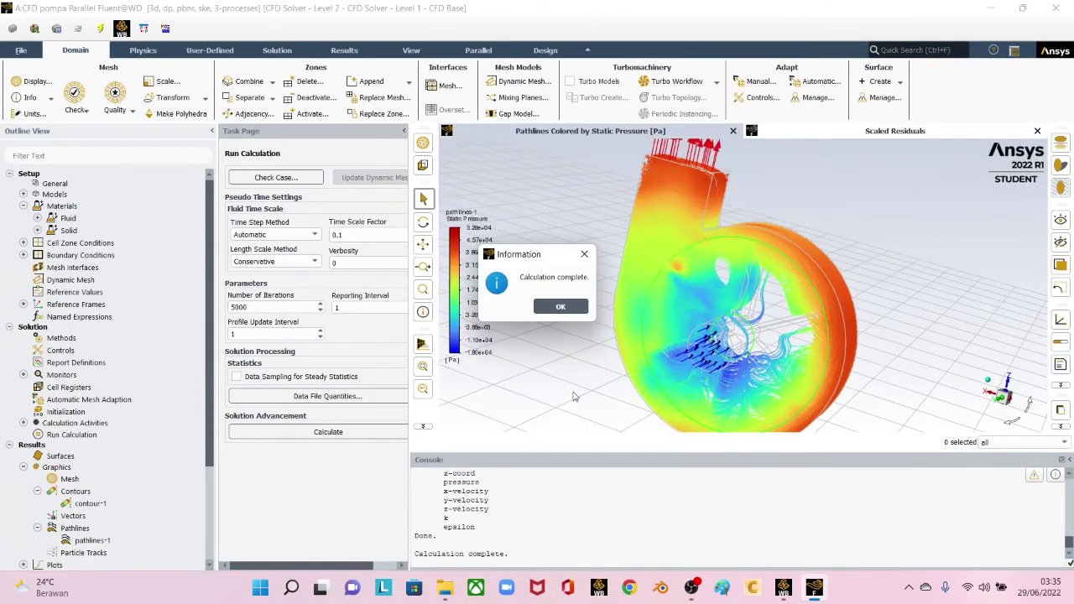
click(560, 306)
Step: Examine the console output for the convergence status and inspect the pathlines on the pump
scroll(586, 504, up, 3)
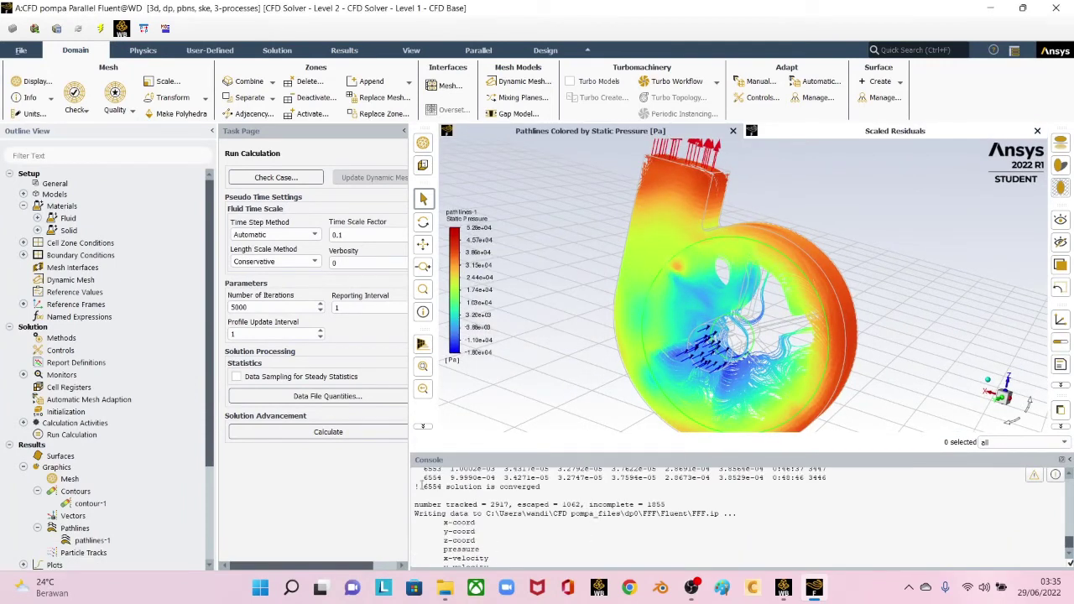
drag(415, 486, 535, 495)
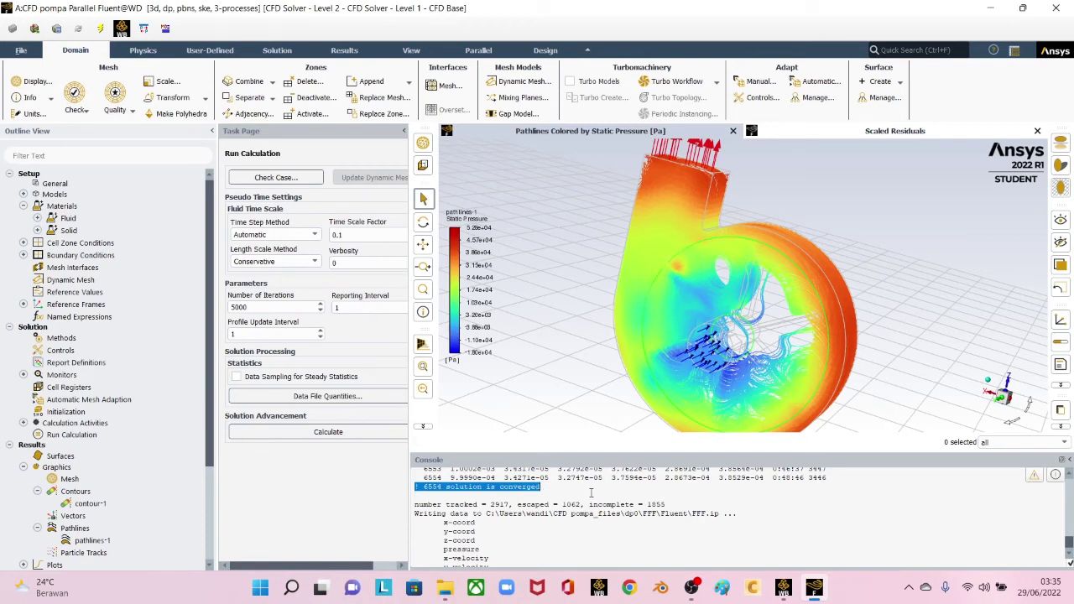
drag(701, 414, 792, 293)
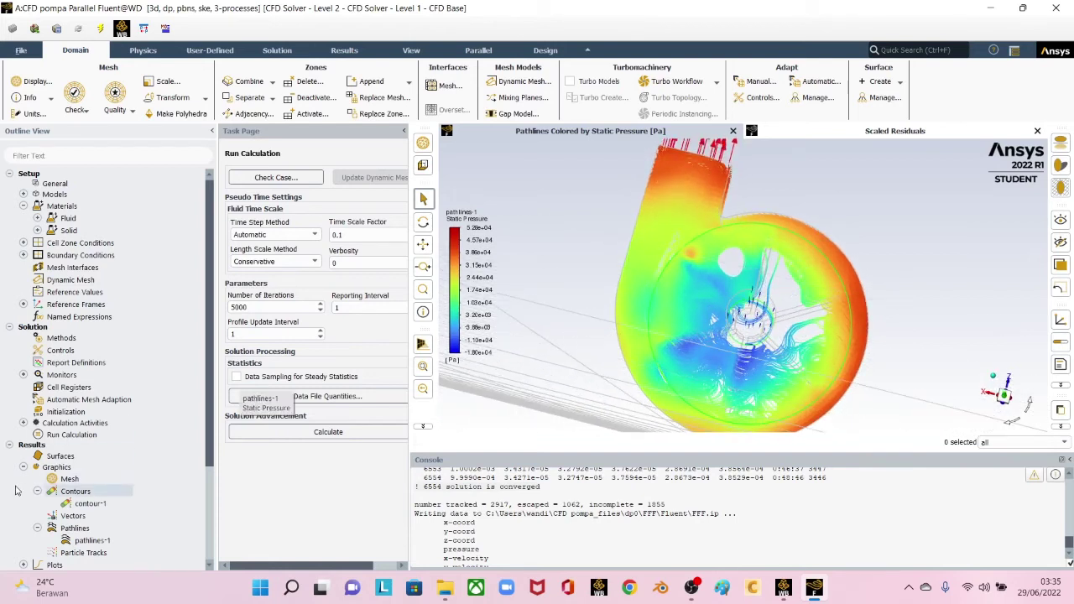
Step: Compute the mass flow rate flux report for the inlet and outlet boundaries and review the net result
scroll(74, 504, down, 4)
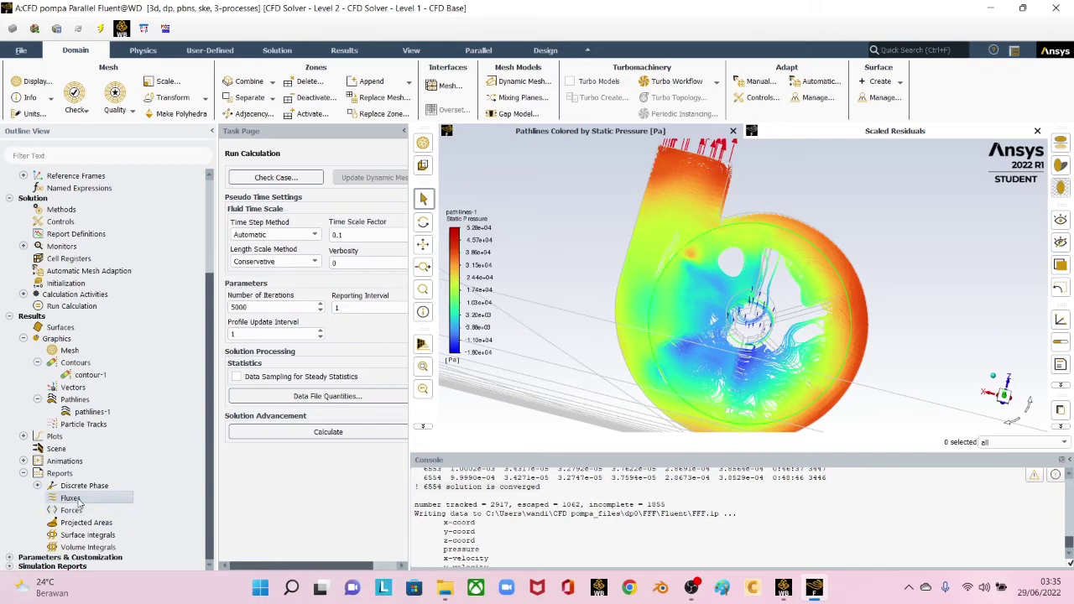
double_click(75, 499)
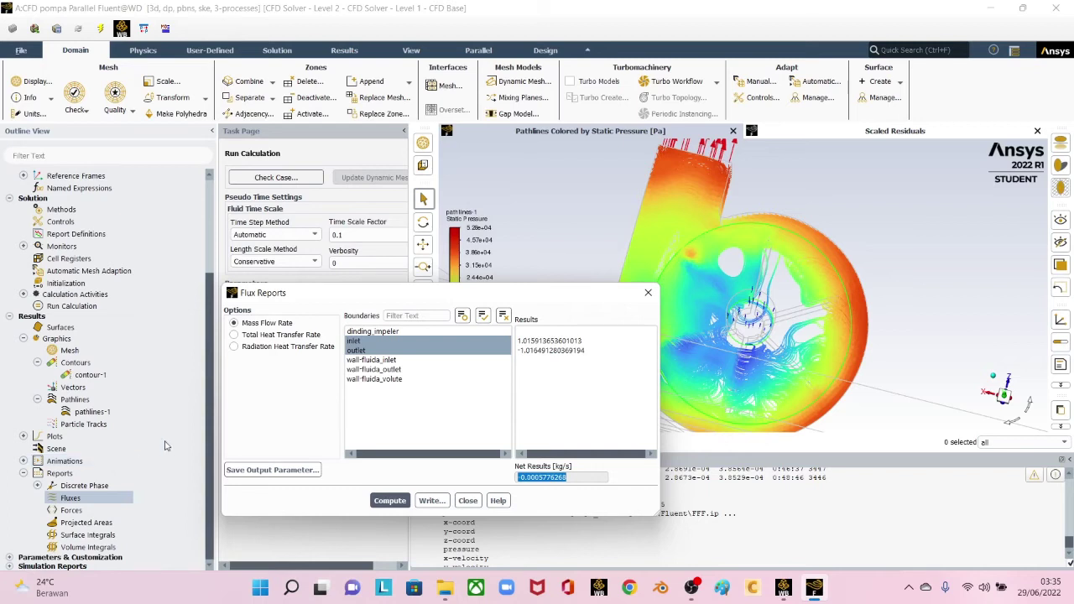
click(401, 500)
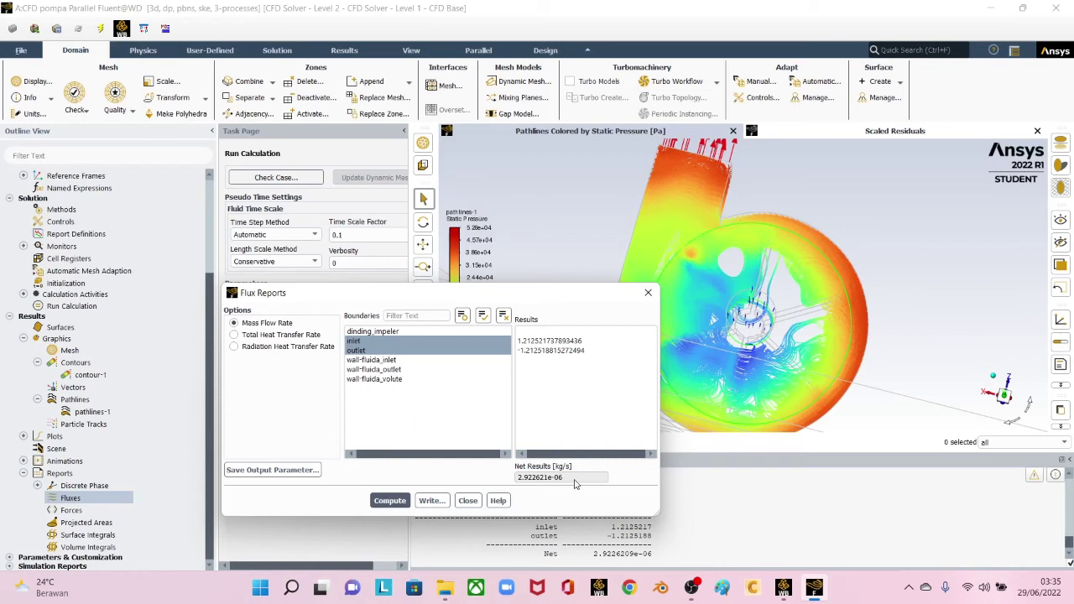
drag(555, 479, 516, 482)
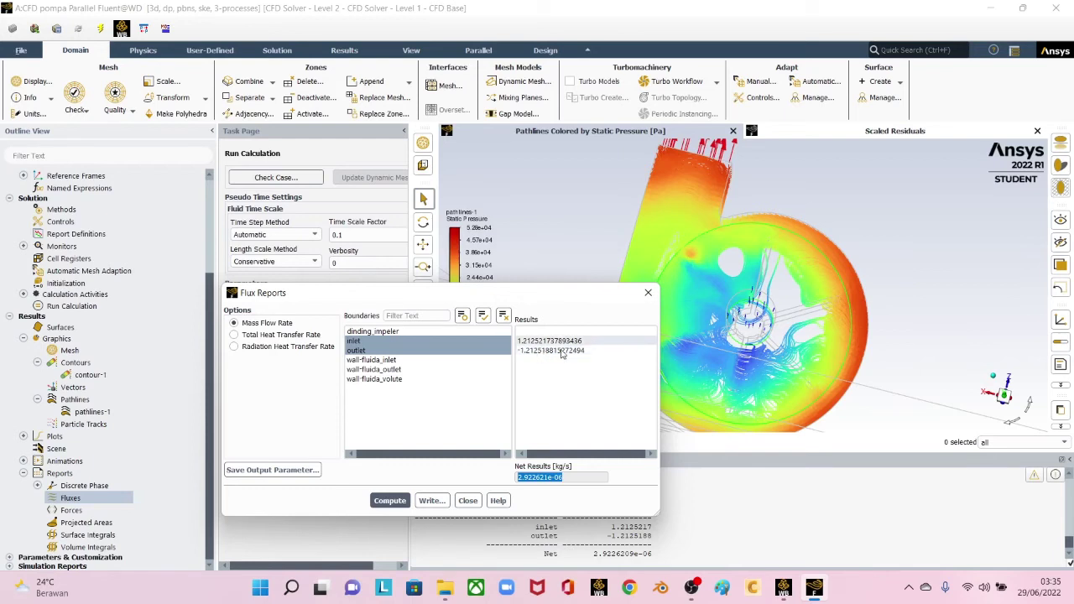
click(467, 501)
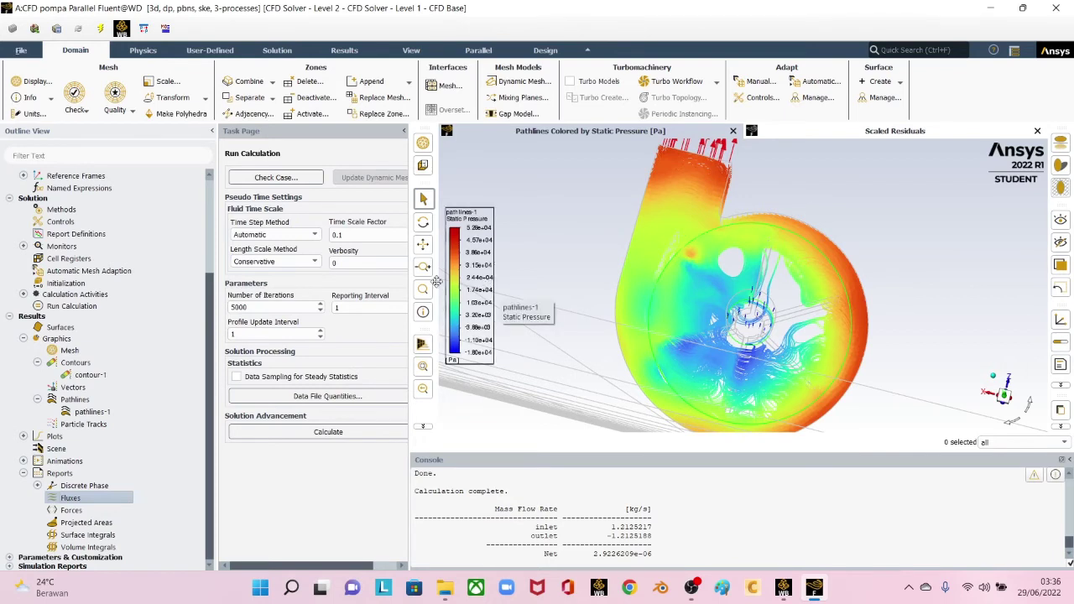
Step: Quit Fluent and save the CFD pompa project in Workbench
click(1056, 8)
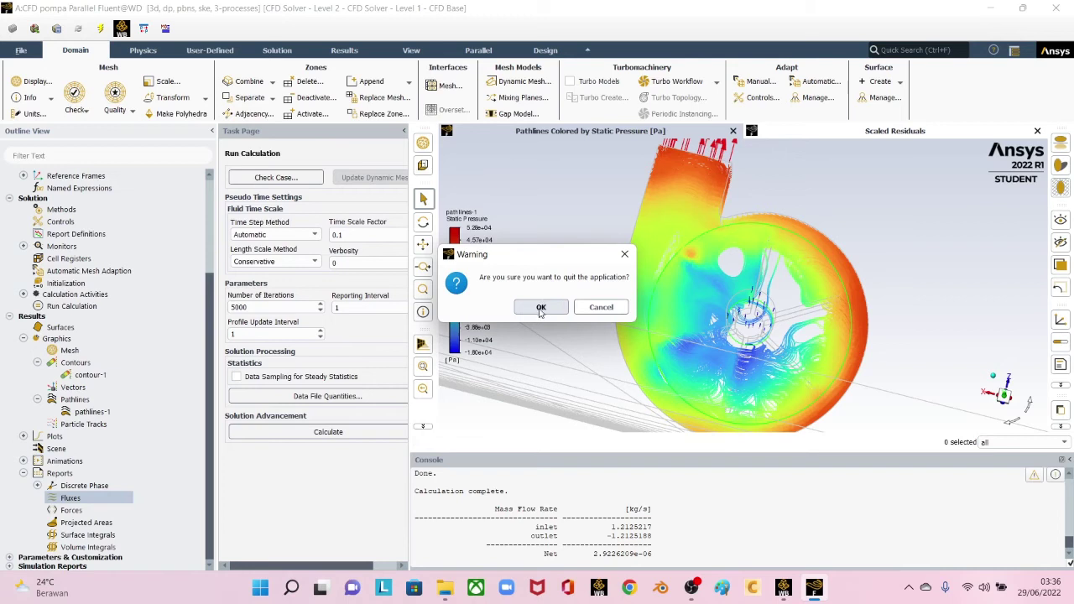
click(542, 307)
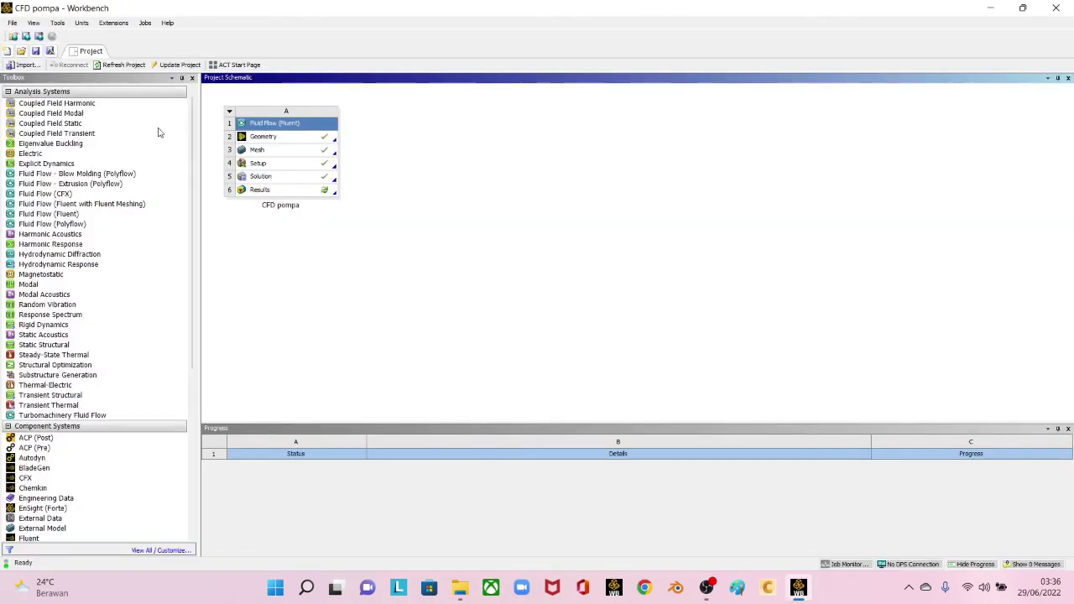
click(35, 51)
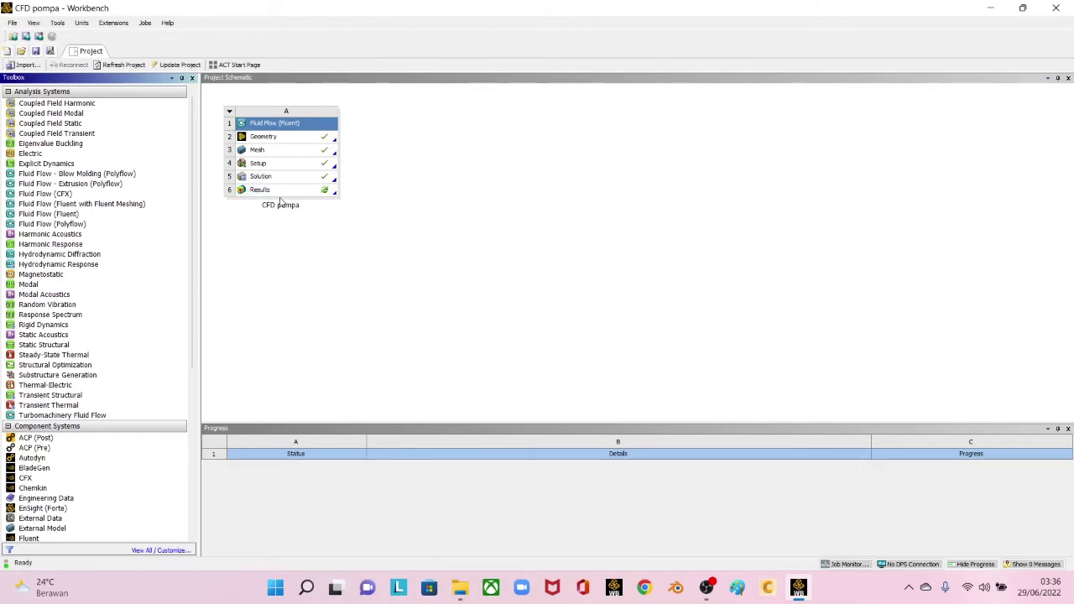
Step: Open the Results of the CFD pompa system in CFD-Post and orient the pump to show its impeller face
right_click(306, 193)
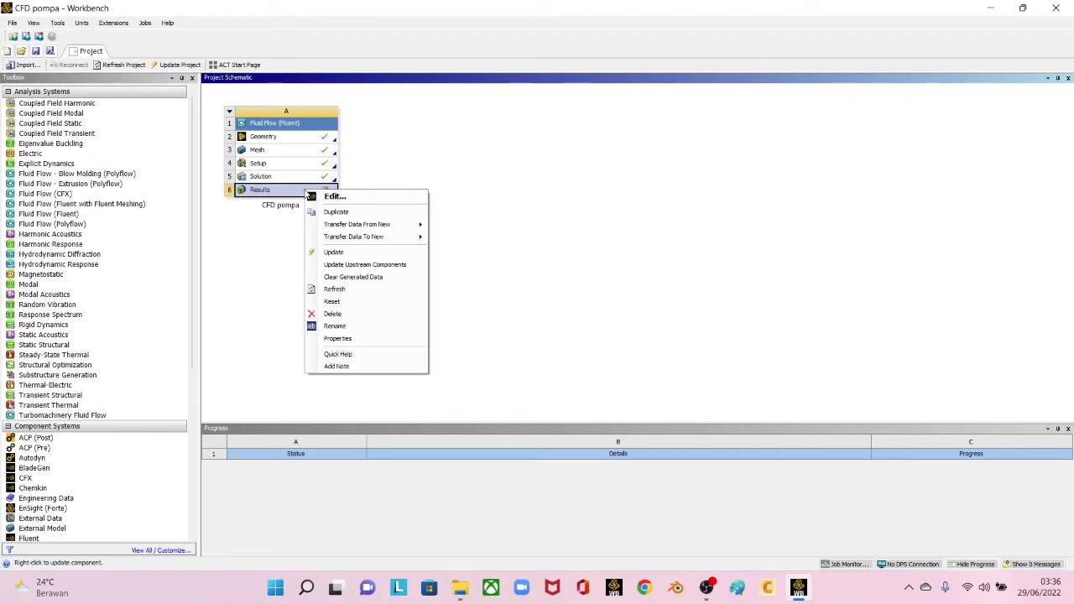
click(344, 197)
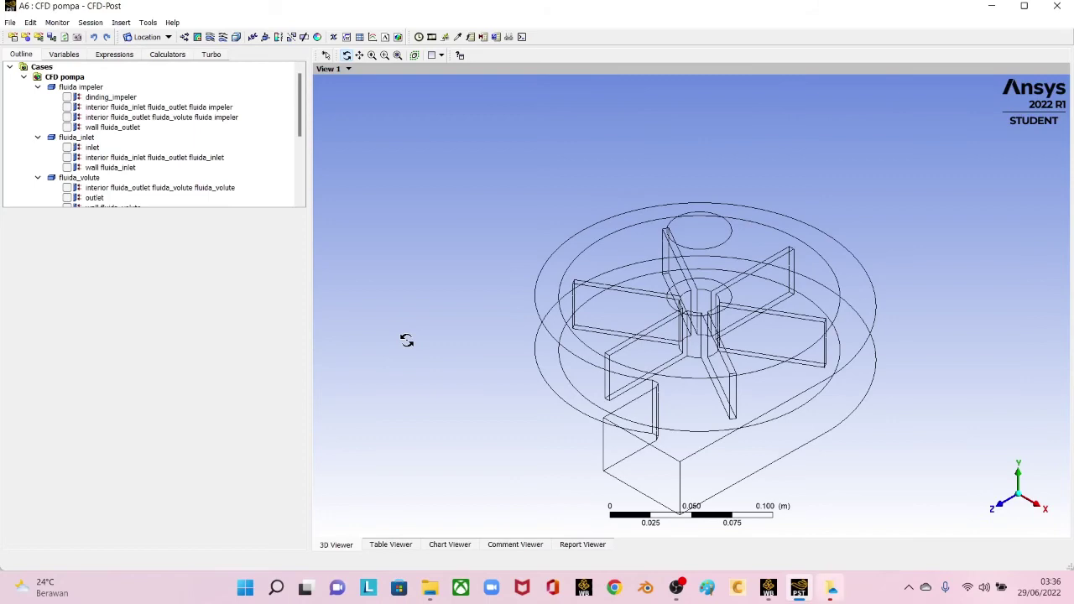
drag(624, 341, 408, 243)
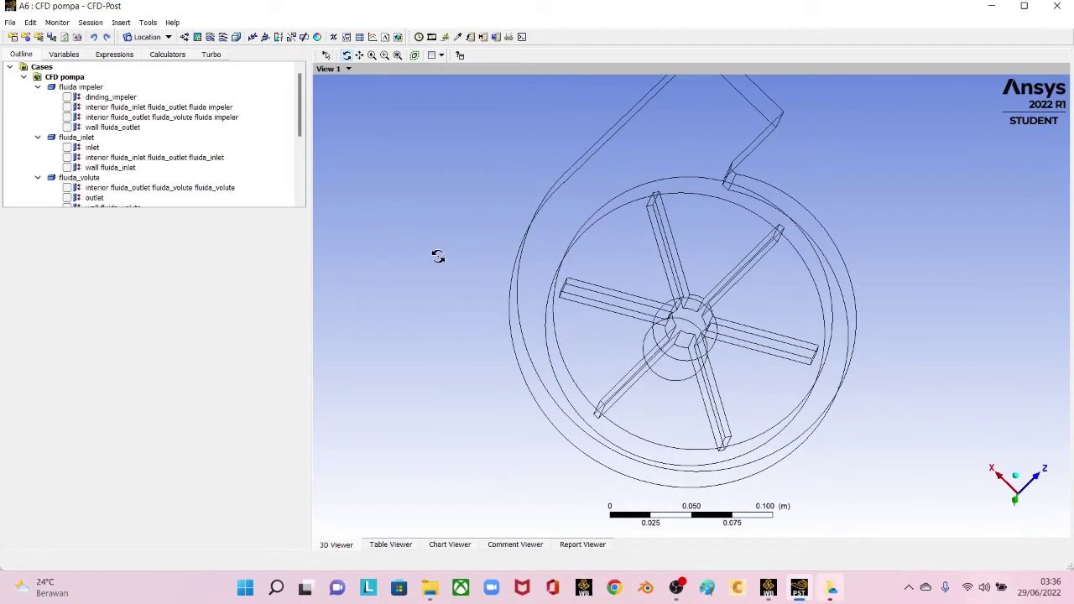
drag(561, 296, 571, 298)
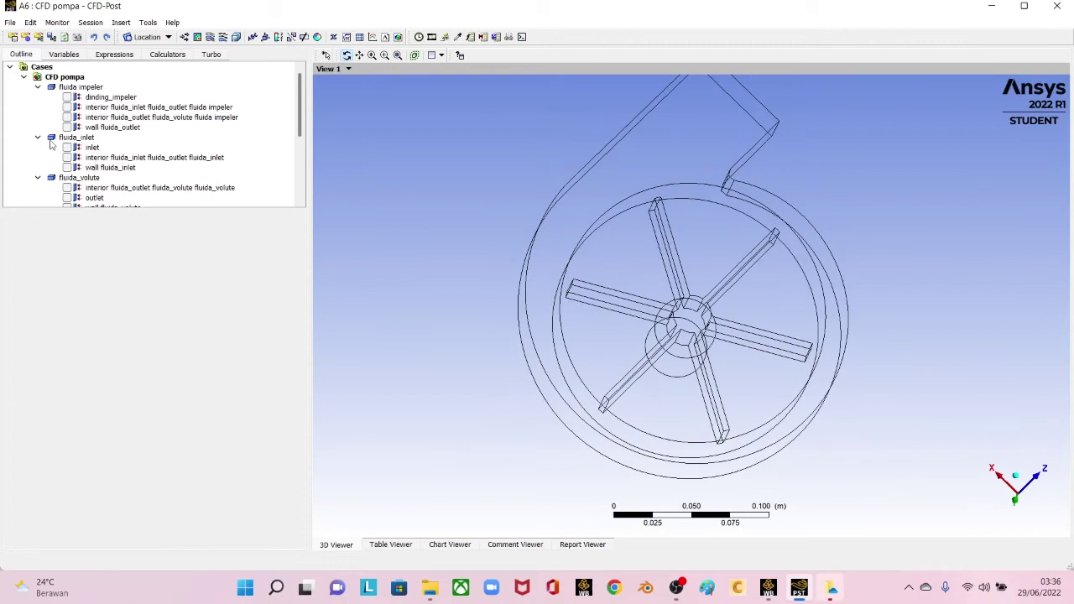
Step: Create Contour 1 of Pressure on dinding_impeler with the Global range and 11 contours
click(197, 38)
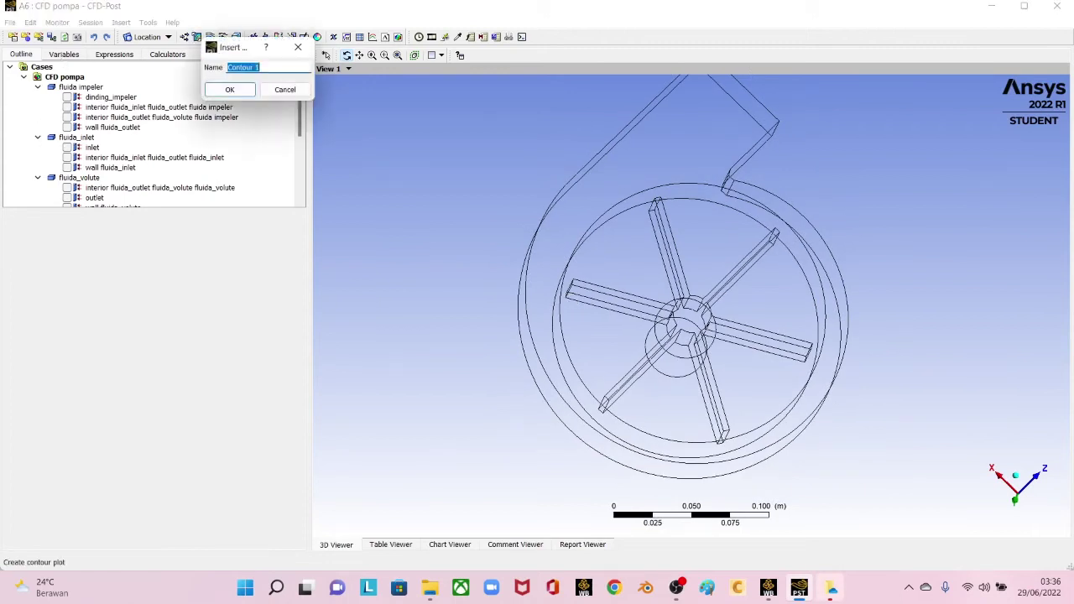
click(229, 89)
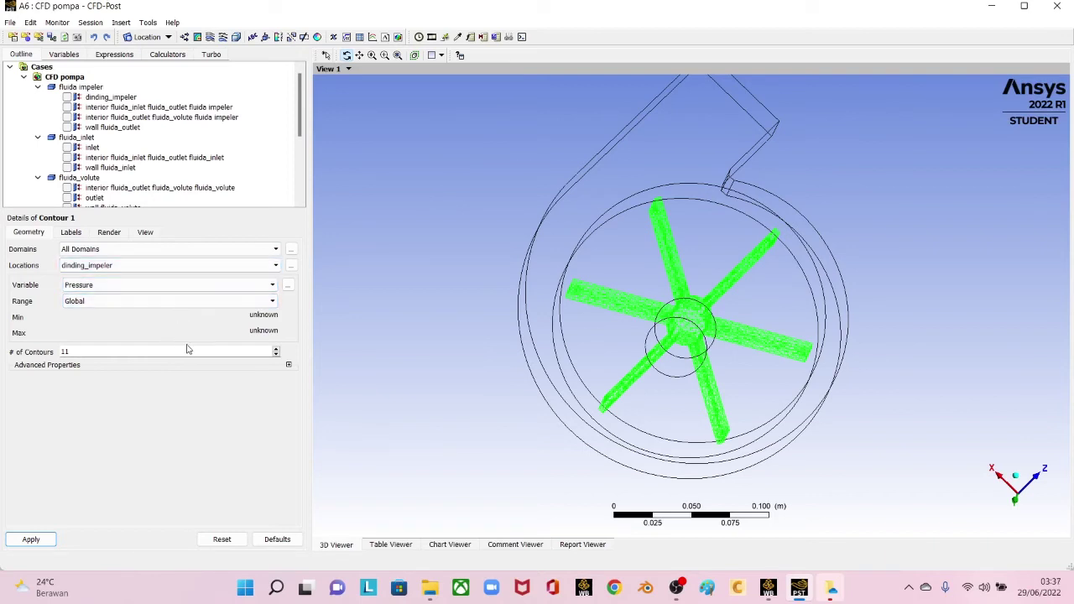
click(31, 539)
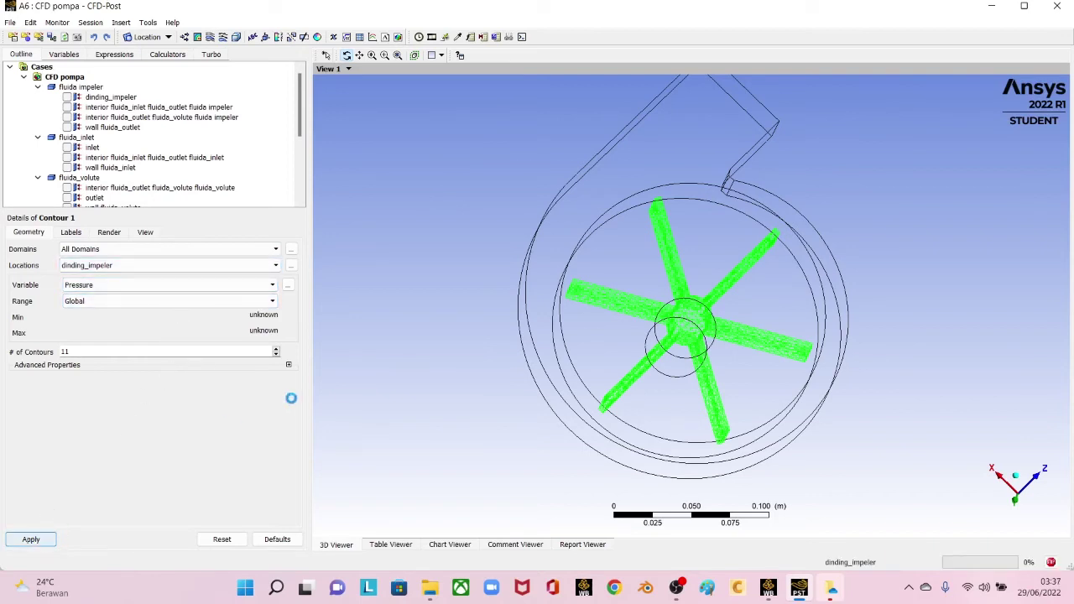
drag(358, 357, 531, 347)
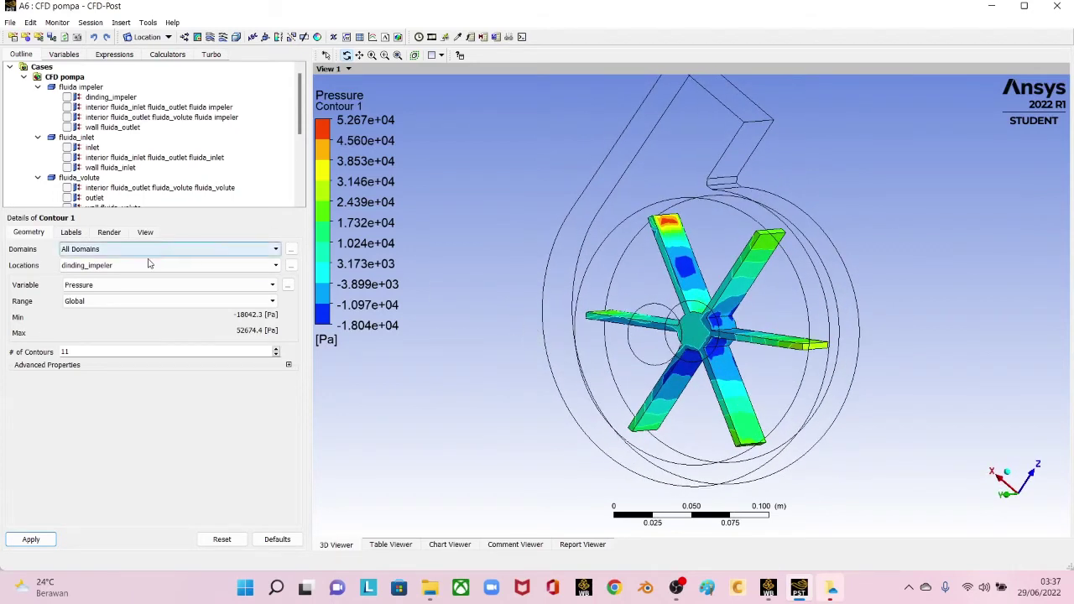
Step: Change the location of Contour 1 to wall fluida_volute and apply it
click(183, 266)
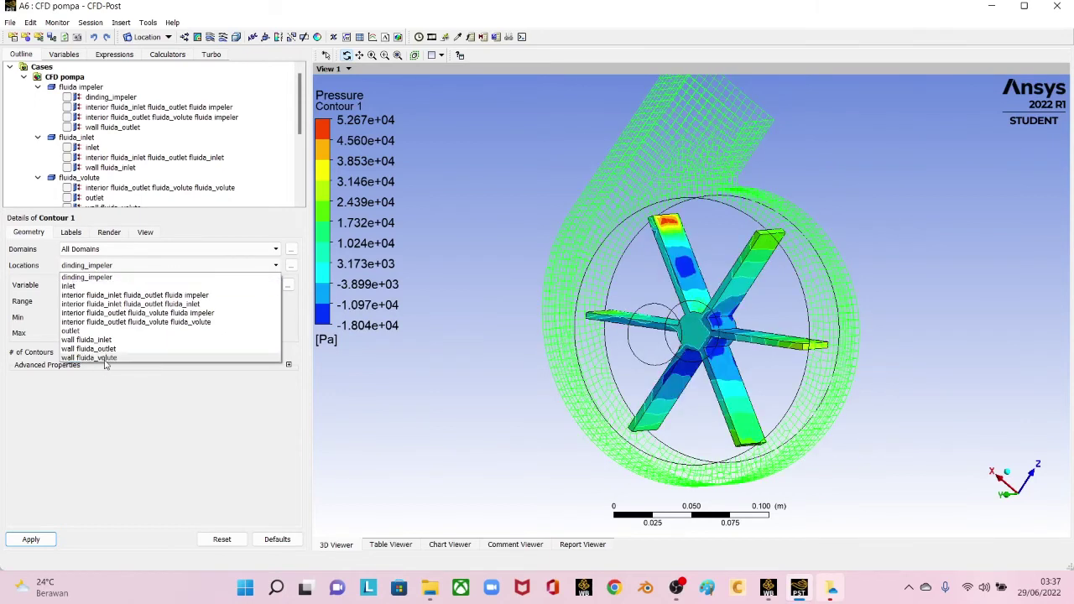
click(105, 359)
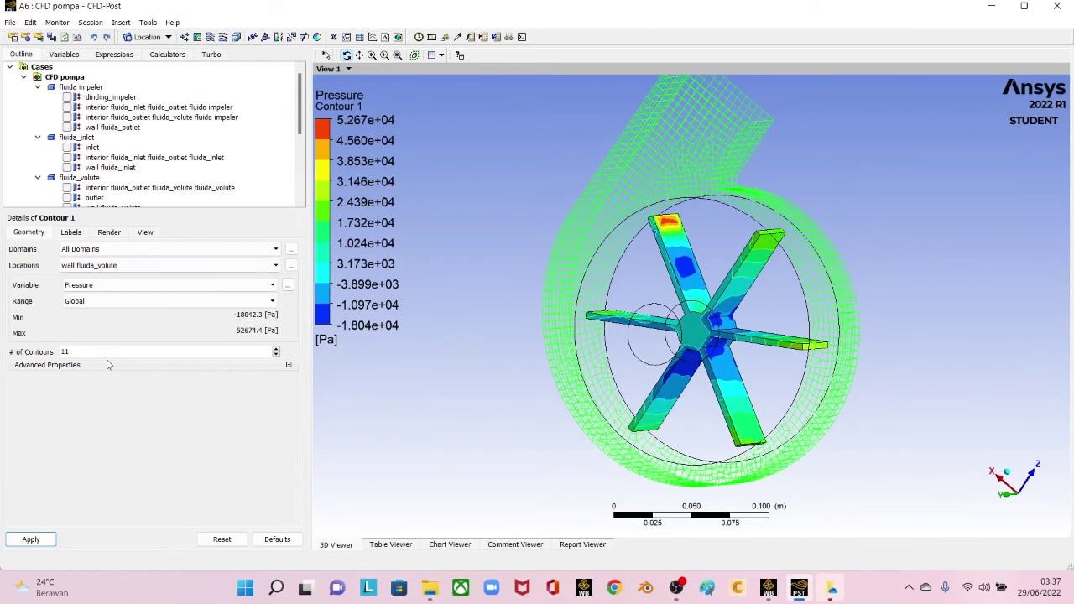
click(25, 537)
drag(501, 323, 559, 311)
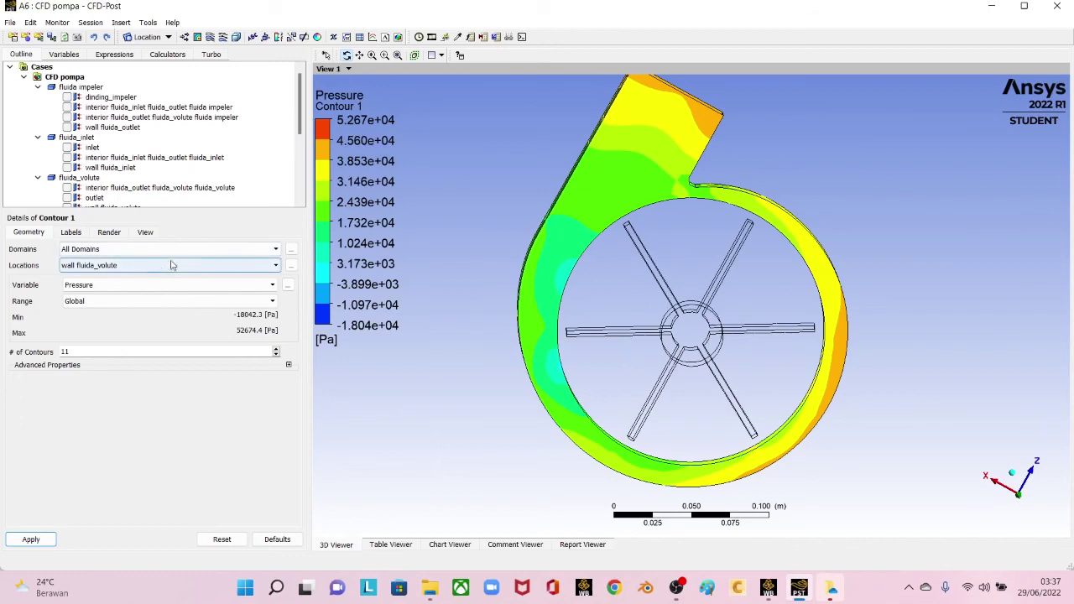
Step: Apply the Local range to the pressure contour on the volute wall and inspect it
click(140, 302)
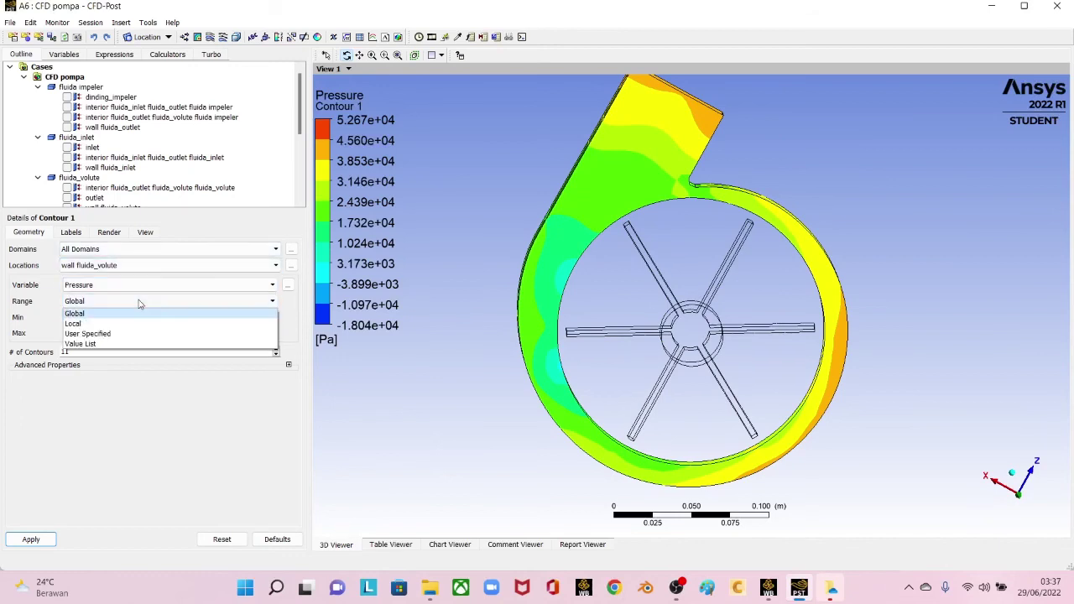
click(94, 324)
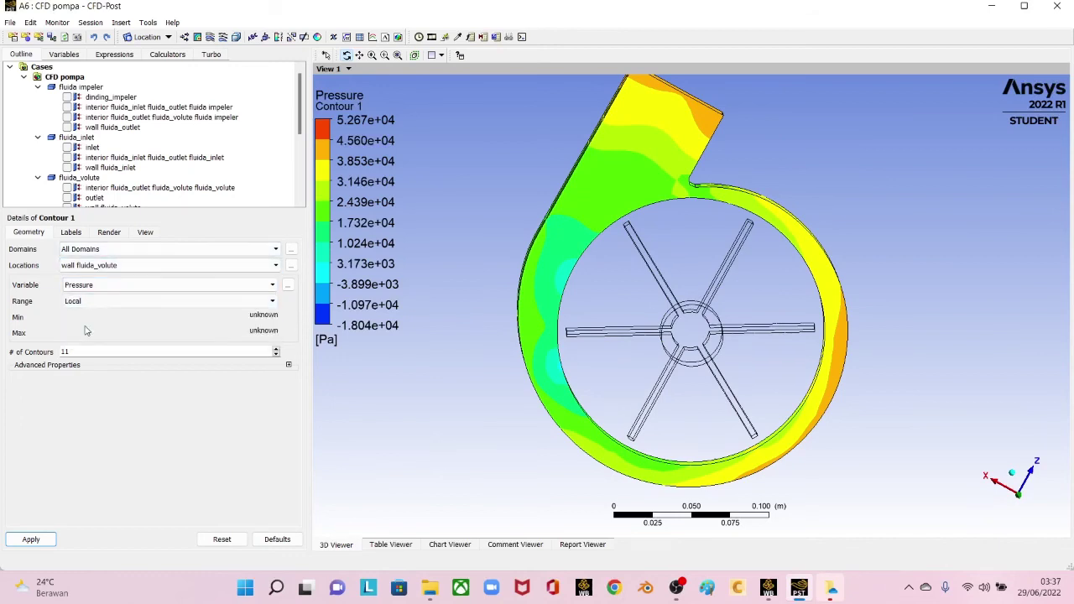
click(30, 540)
mouse_move(395, 364)
mouse_down()
mouse_move(439, 364)
mouse_move(401, 349)
mouse_up()
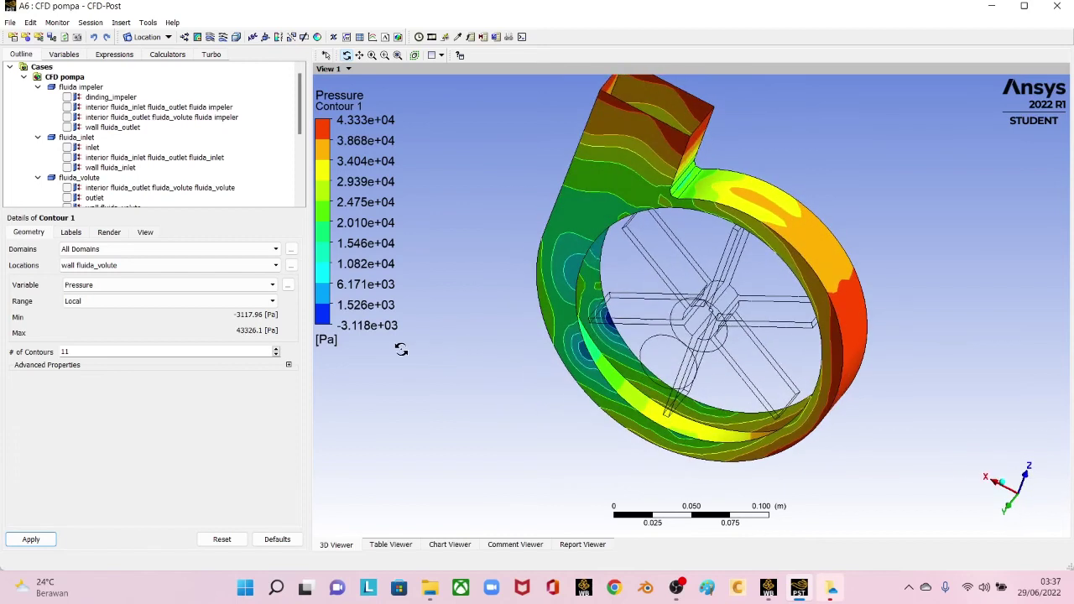
Step: Set the volute wall contour to the Velocity variable with the Global range and apply it
click(117, 302)
click(100, 308)
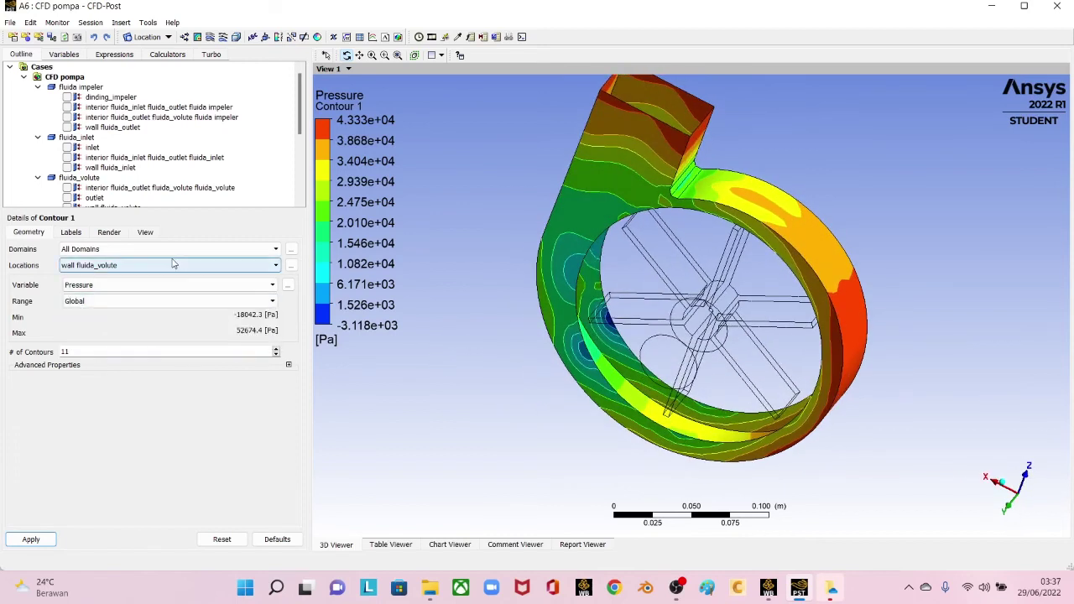
click(154, 286)
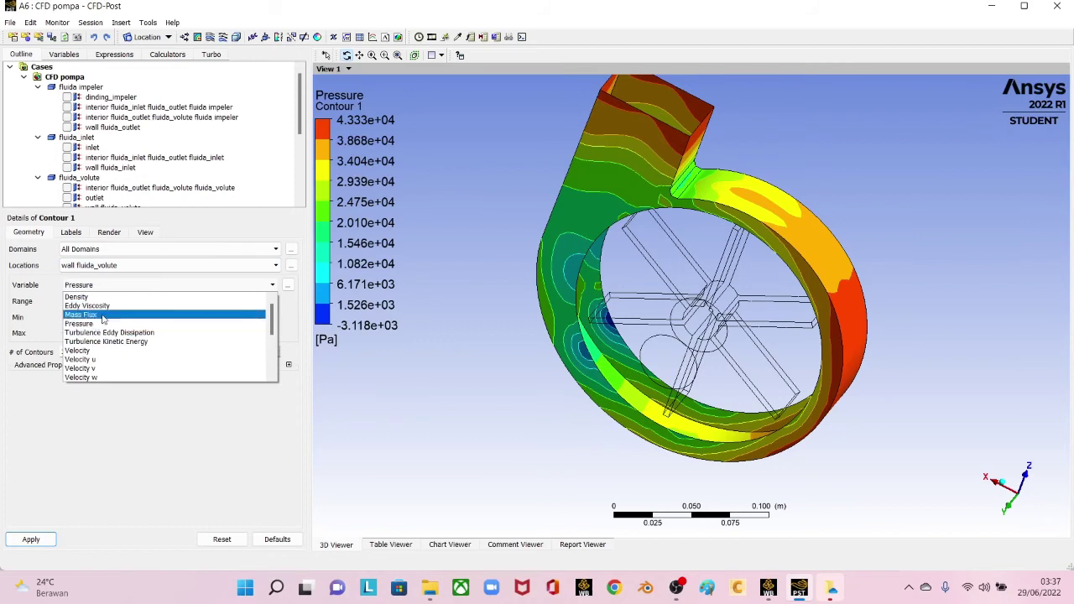
click(80, 351)
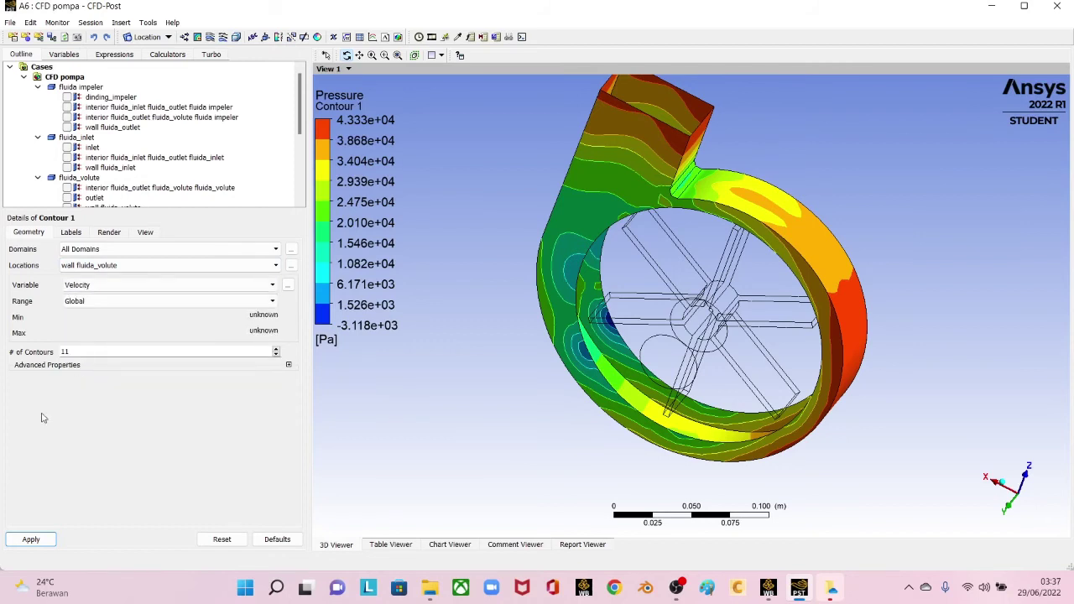
click(30, 540)
mouse_move(528, 251)
mouse_down()
mouse_move(558, 262)
mouse_move(537, 256)
mouse_move(546, 259)
mouse_up()
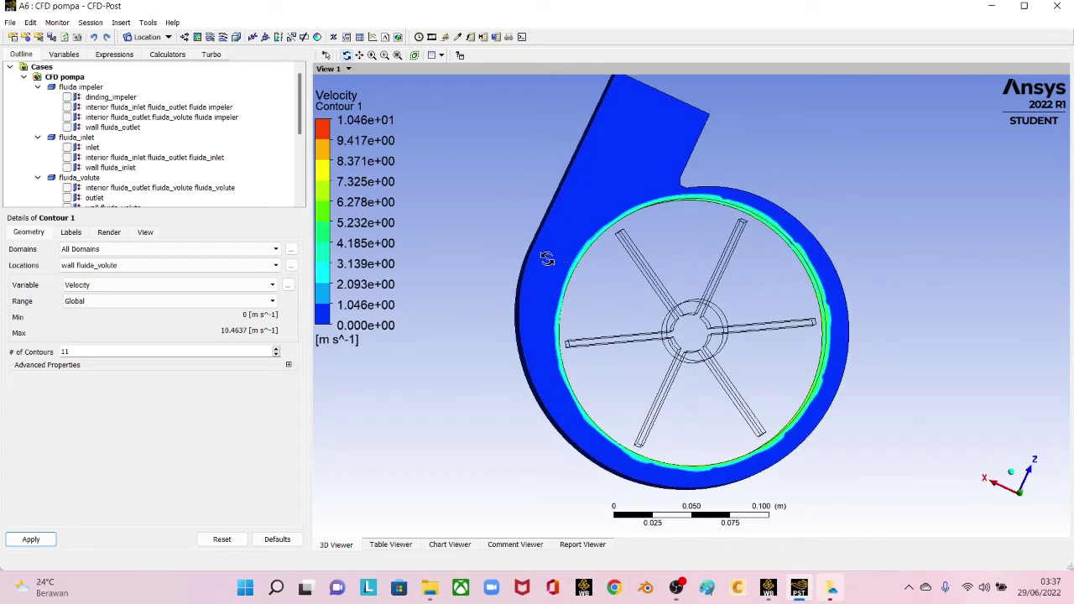
Step: Change the location of the velocity Contour 1 to dinding_impeler
click(291, 266)
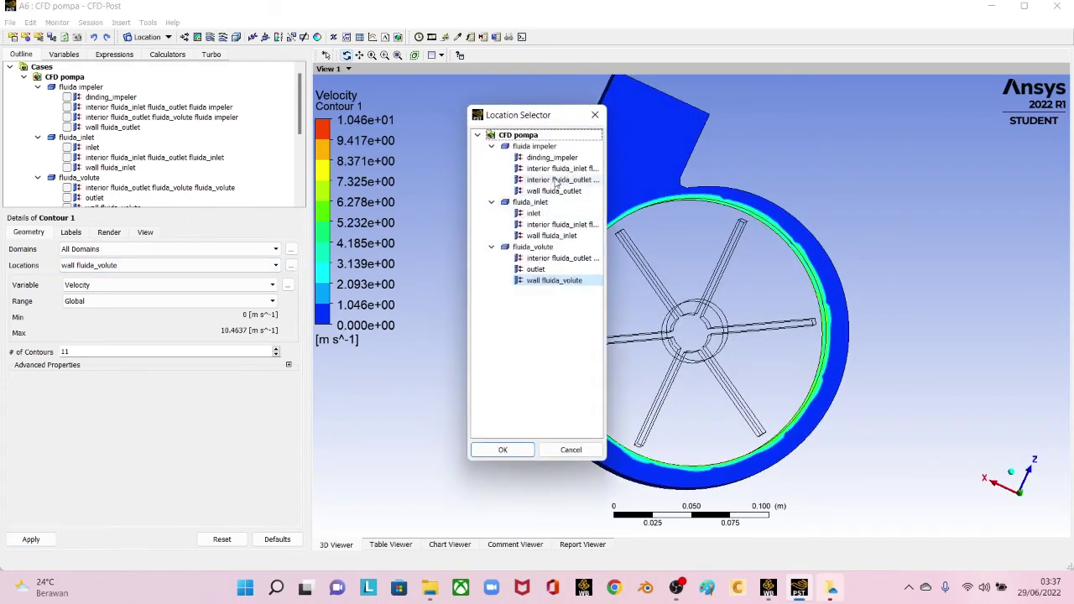
click(552, 158)
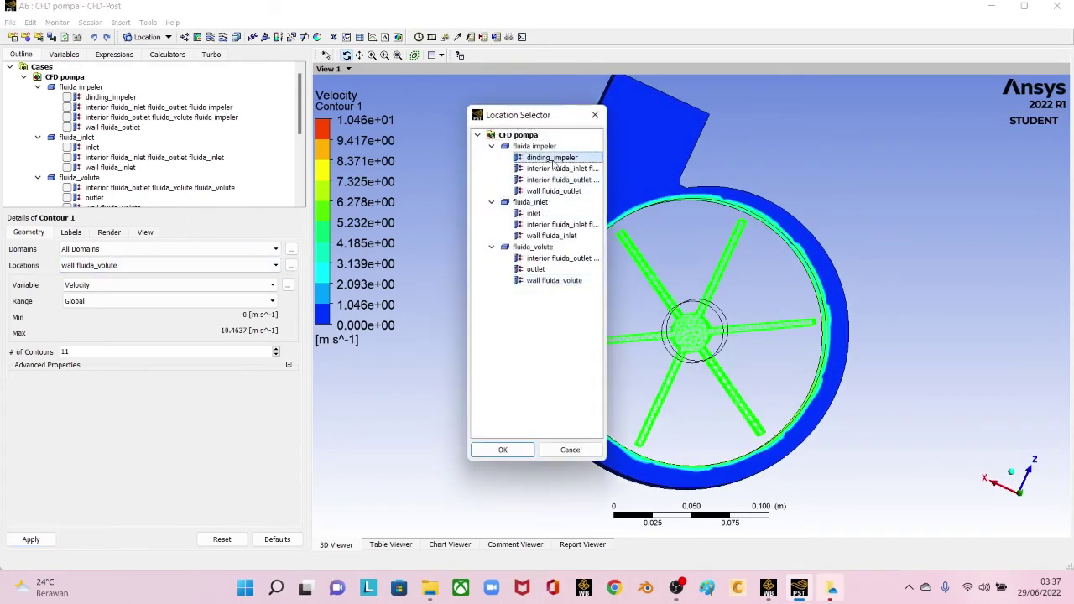
click(503, 450)
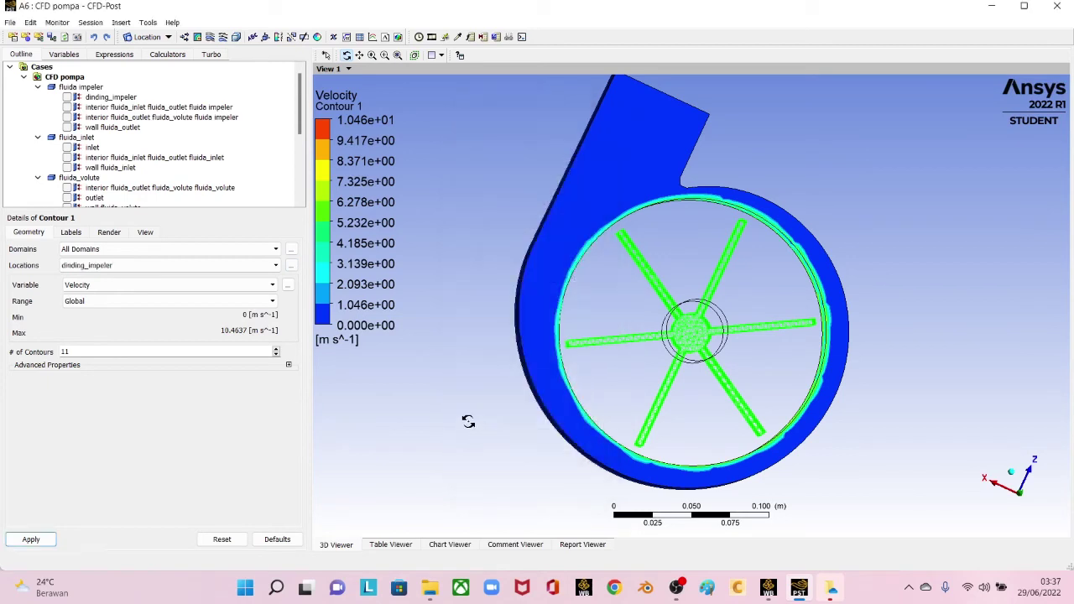
Step: Try to use the whole fluida_volute domain as a location for Contour 1
click(291, 266)
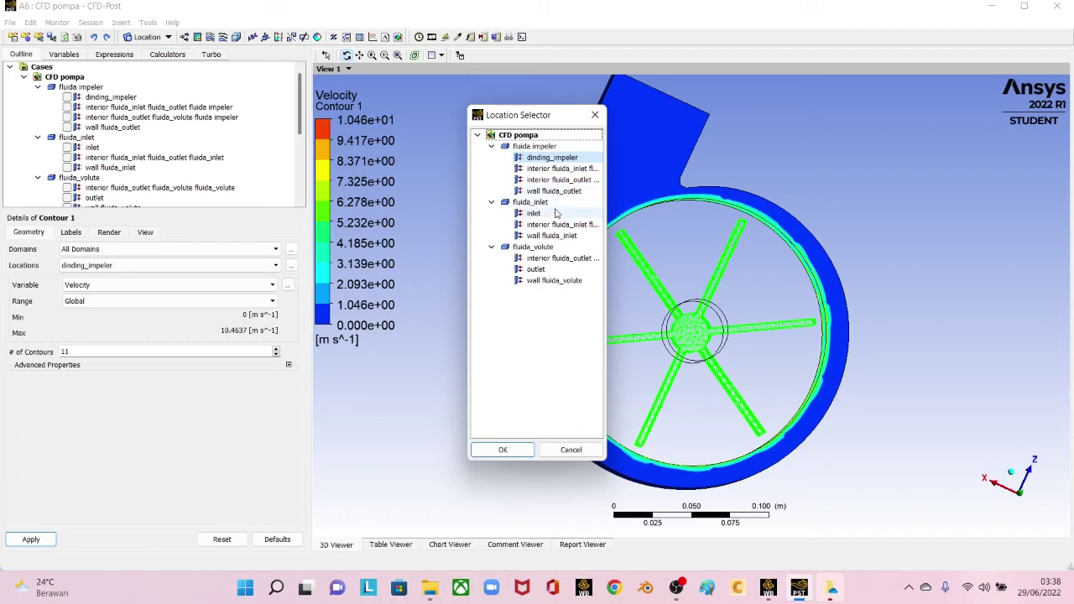
click(533, 247)
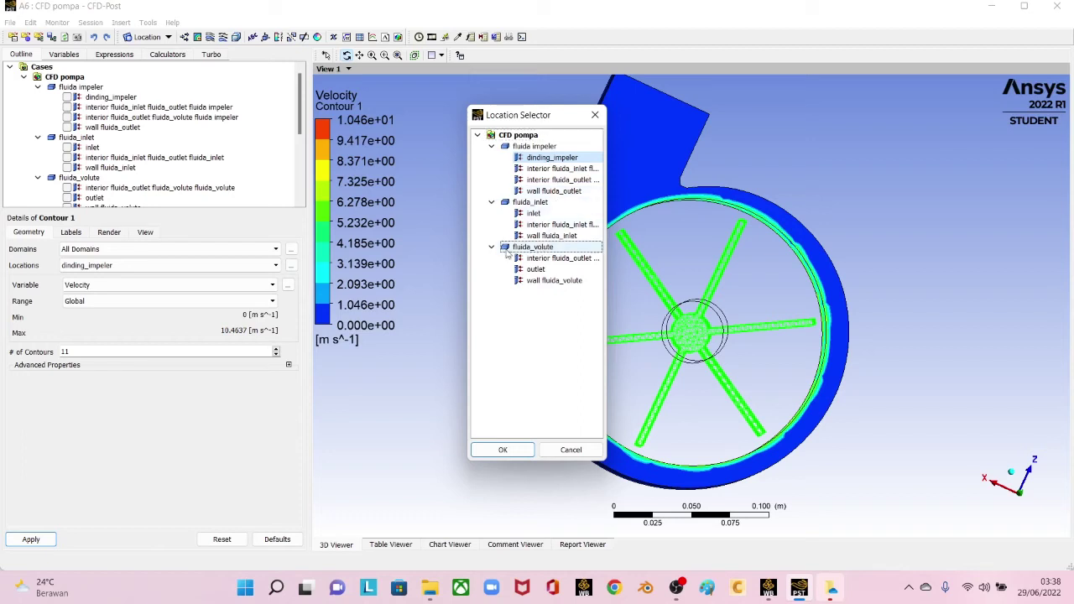
click(501, 450)
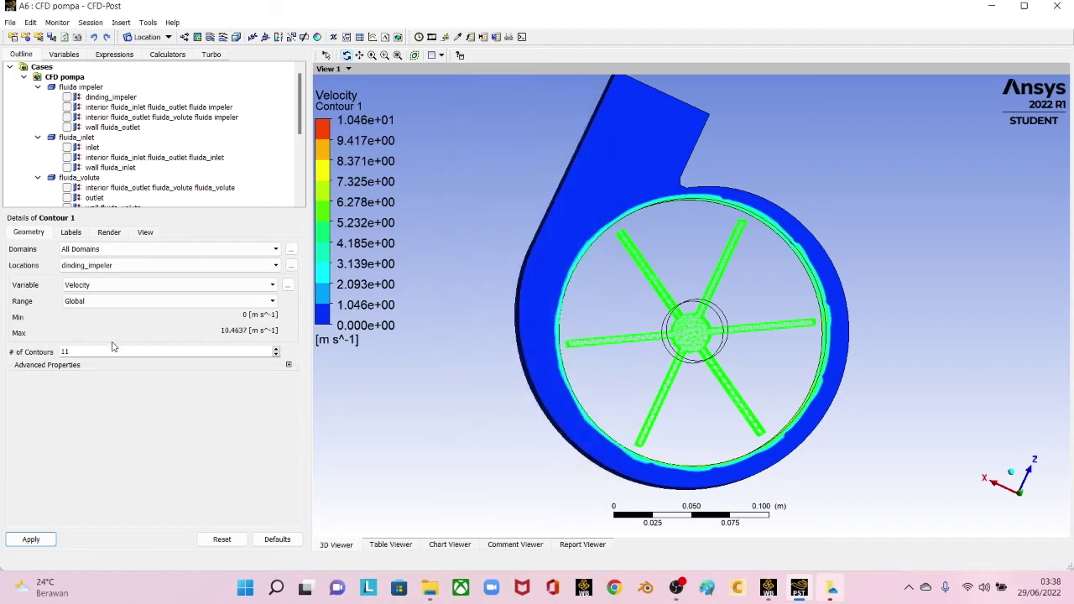
Step: Add wall fluida_volute to dinding_impeler as Contour 1 locations, apply the velocity contour and inspect it at an angle
click(291, 265)
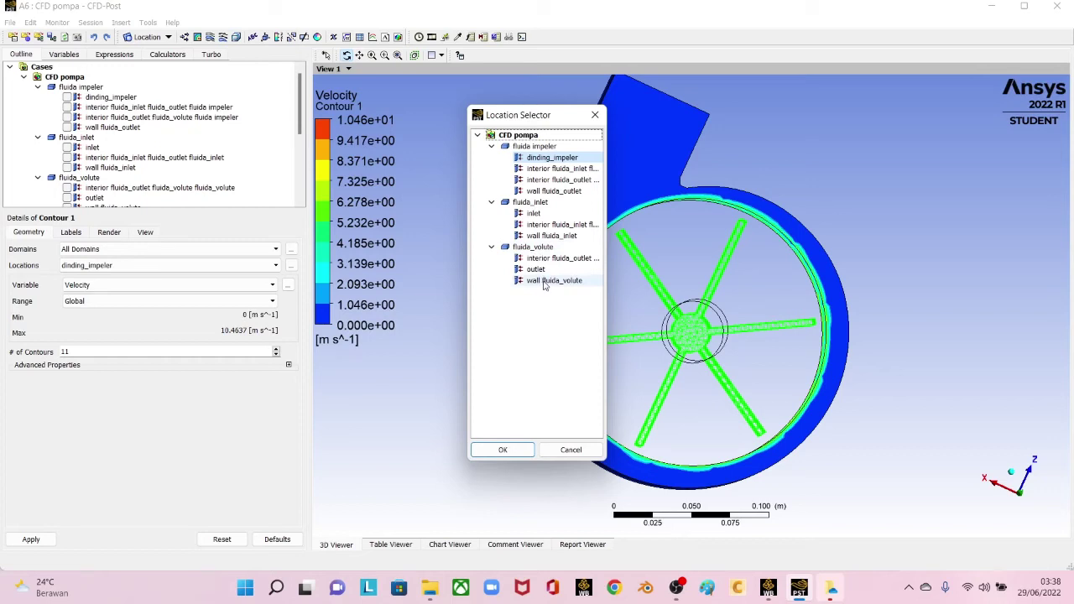
ctrl+click(544, 282)
click(503, 450)
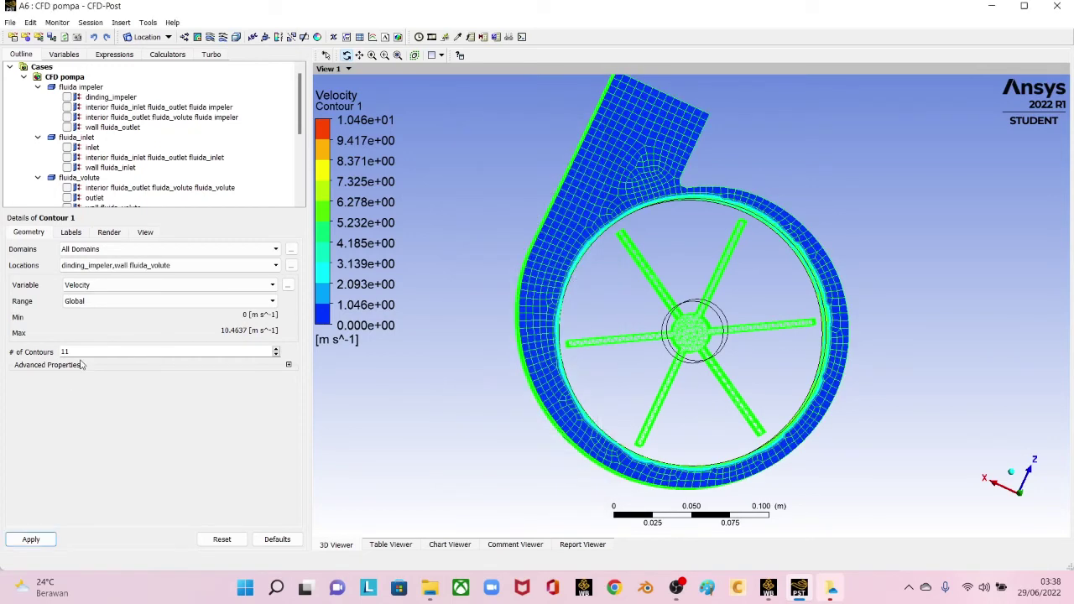
click(33, 541)
drag(454, 365, 466, 347)
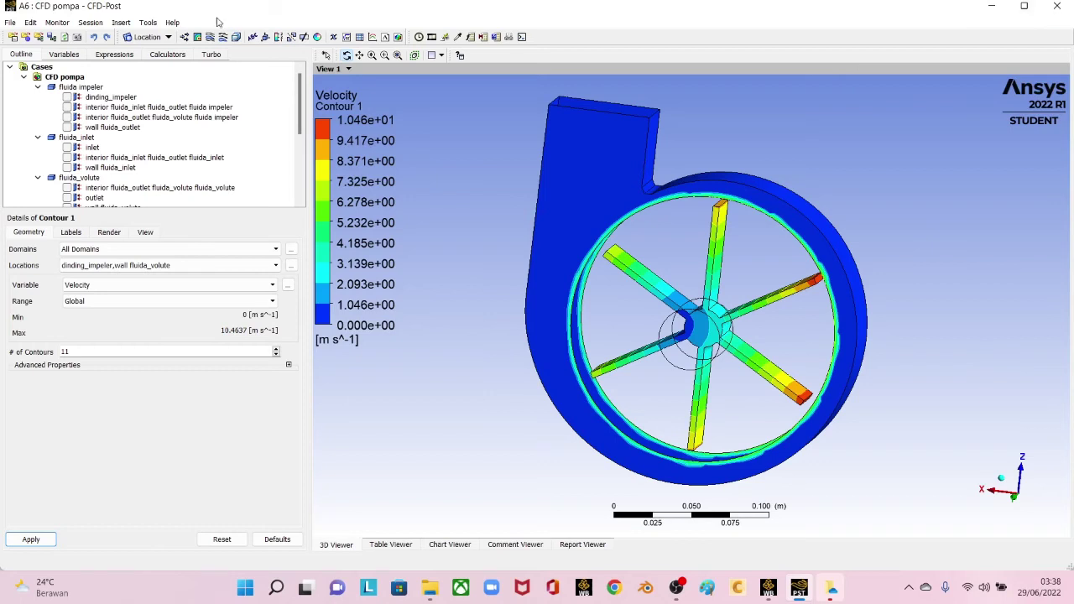
Step: Save the project from CFD-Post
click(11, 23)
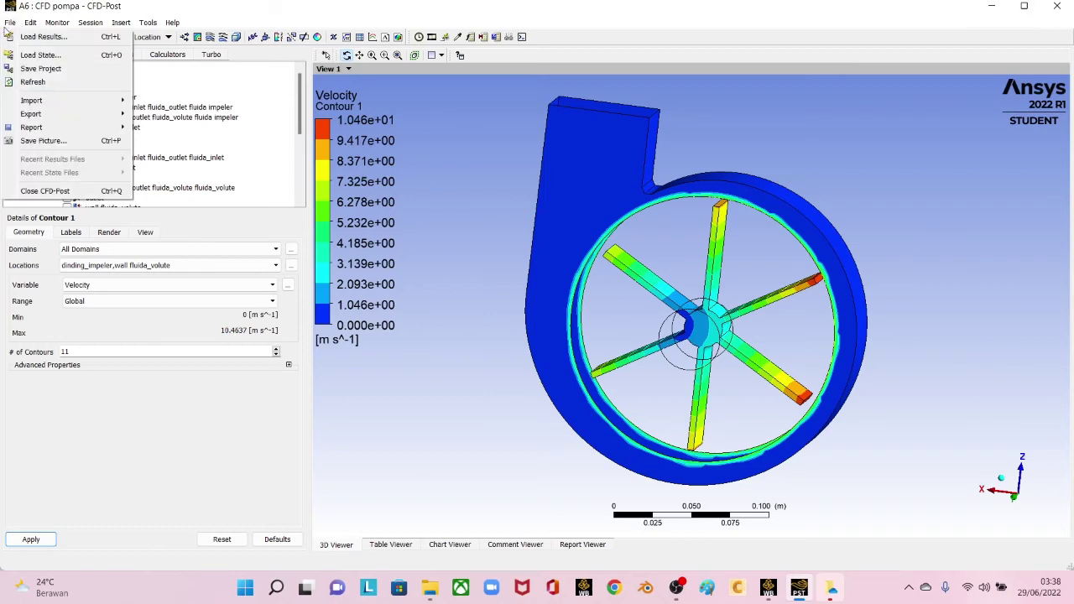
click(53, 69)
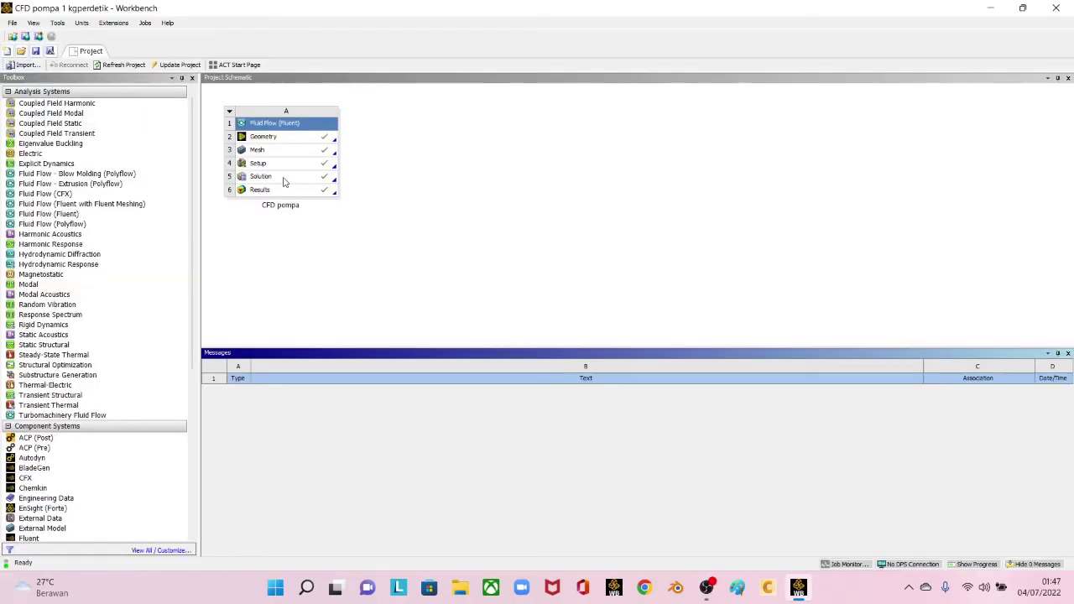
Step: Open the Solution of the CFD pompa system in Fluent from the CFD pompa 1 kgperdetik Workbench project
click(286, 178)
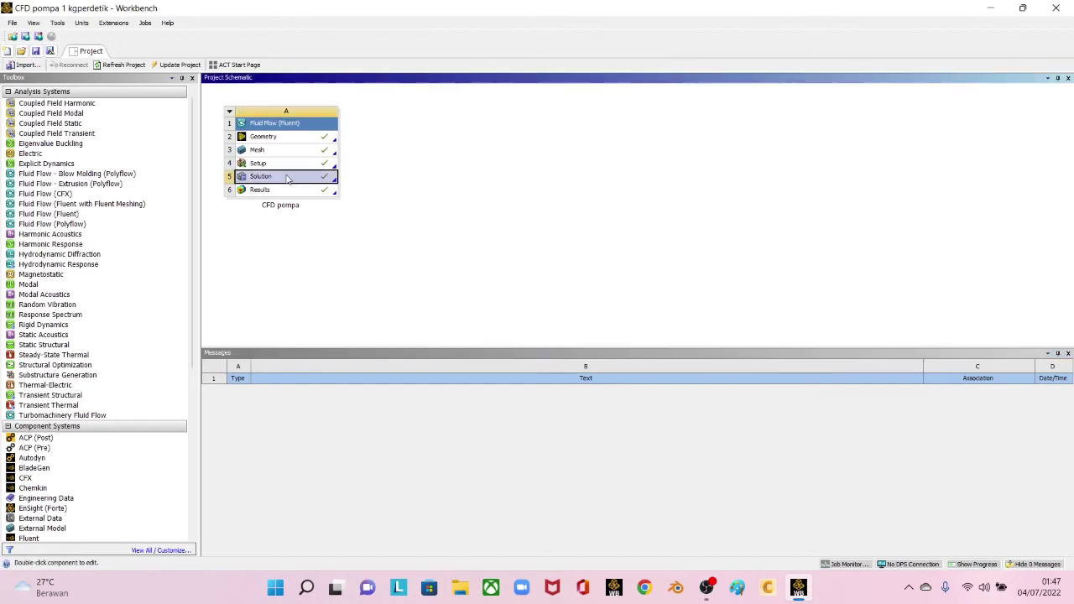
right_click(286, 179)
click(317, 184)
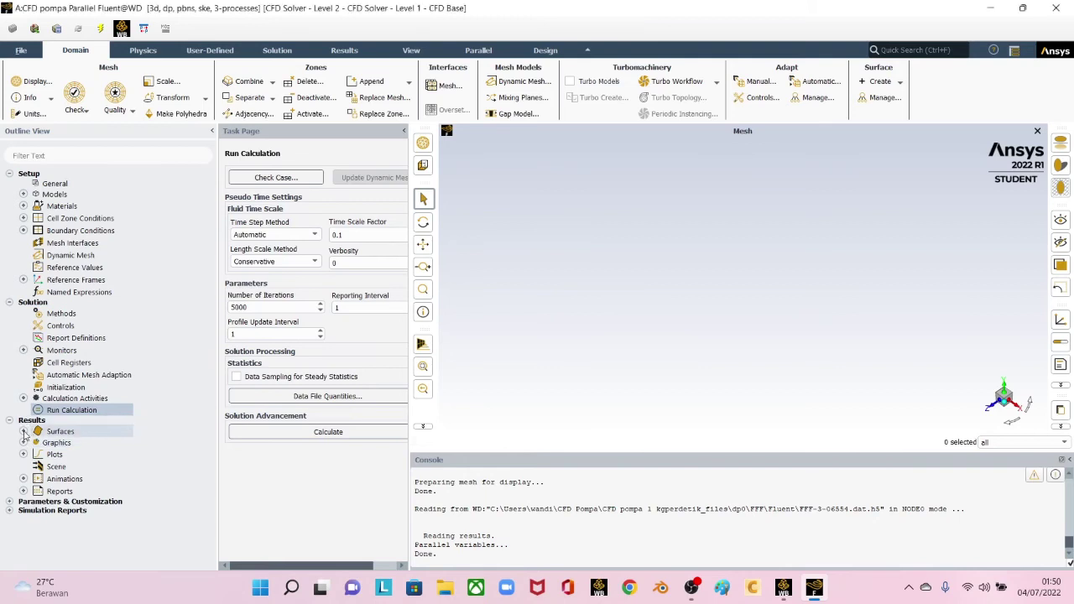
click(23, 432)
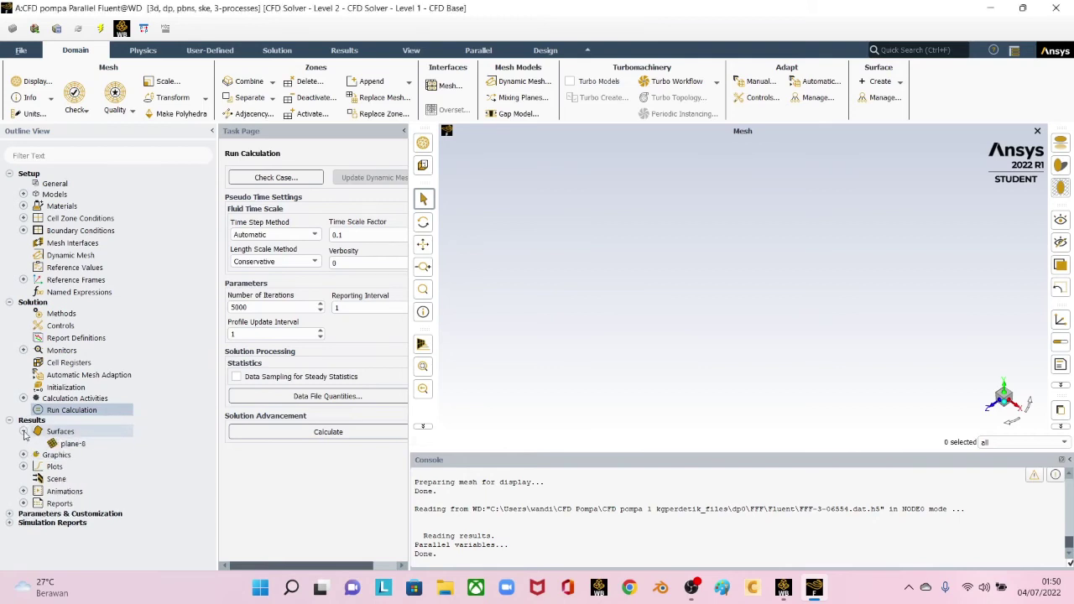
click(24, 431)
click(24, 443)
click(24, 443)
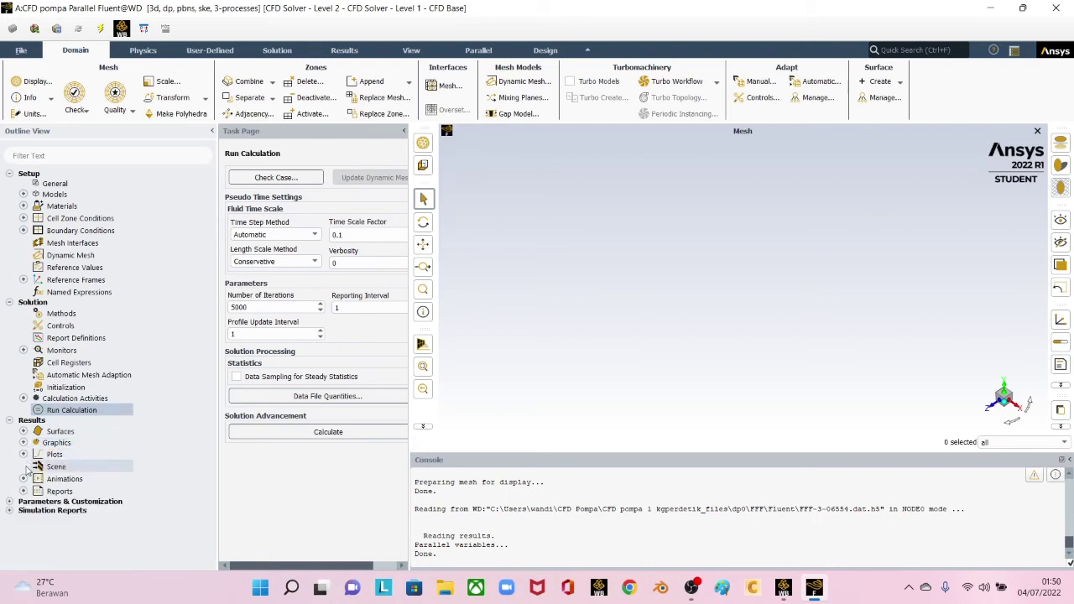
Step: Compute the mass flow rate flux report for the inlet and outlet, and close the report
click(24, 492)
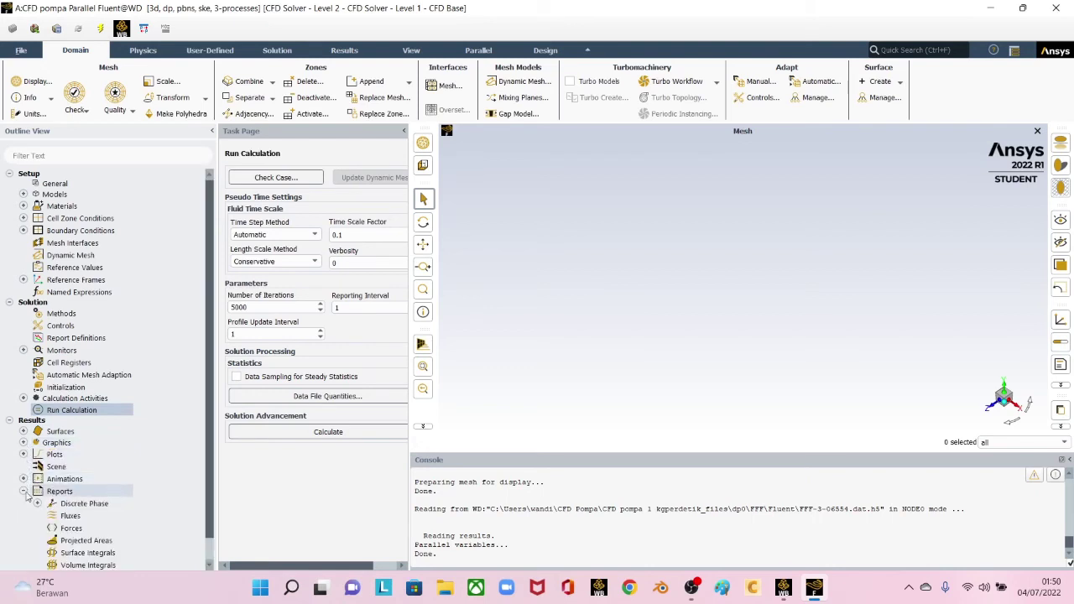
scroll(67, 495, down, 1)
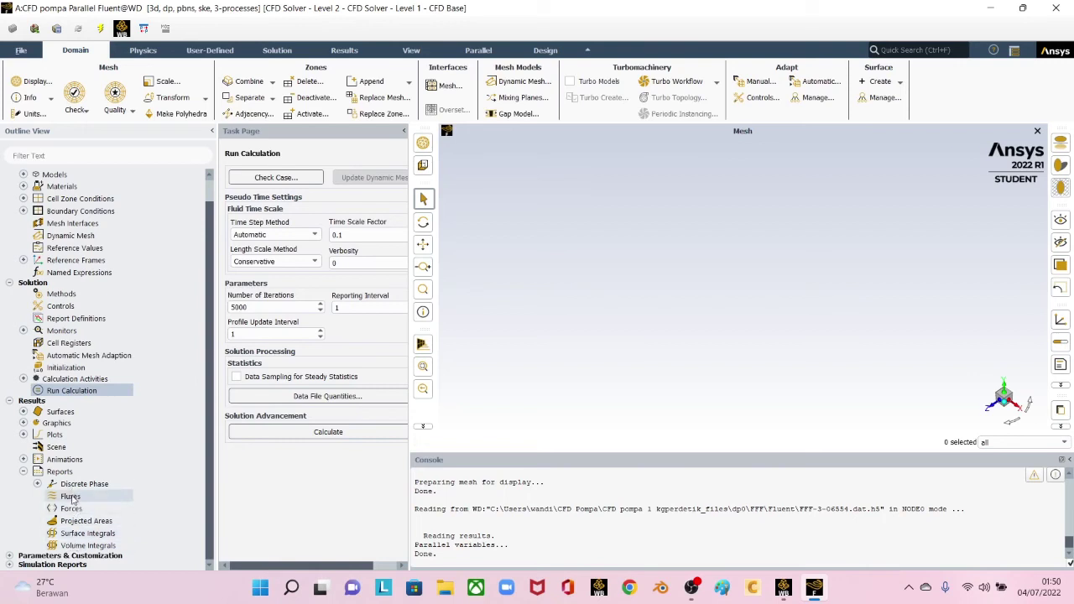
double_click(71, 497)
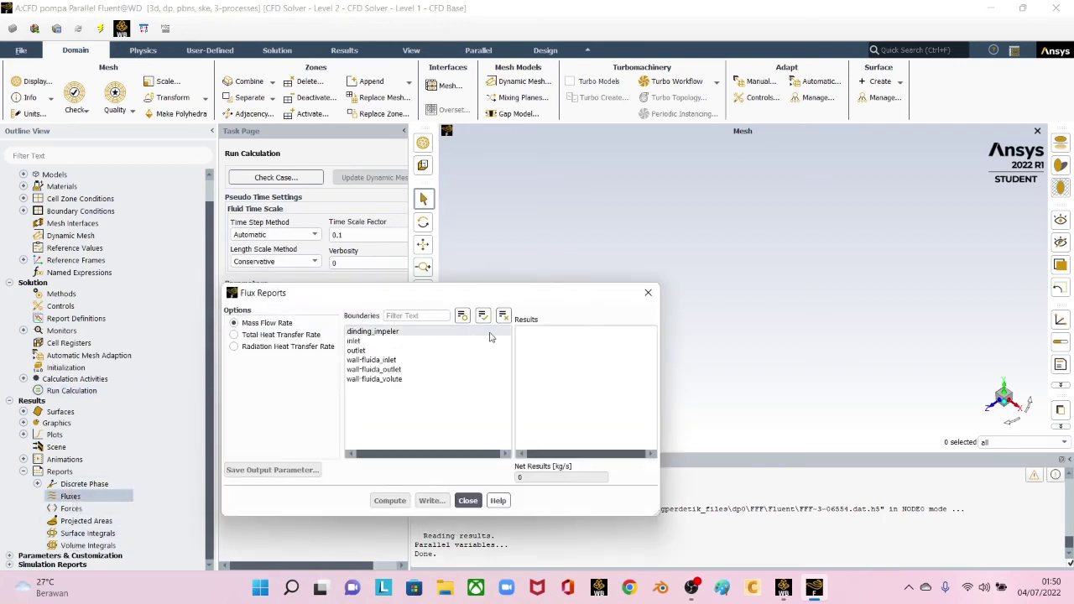
click(376, 342)
click(361, 351)
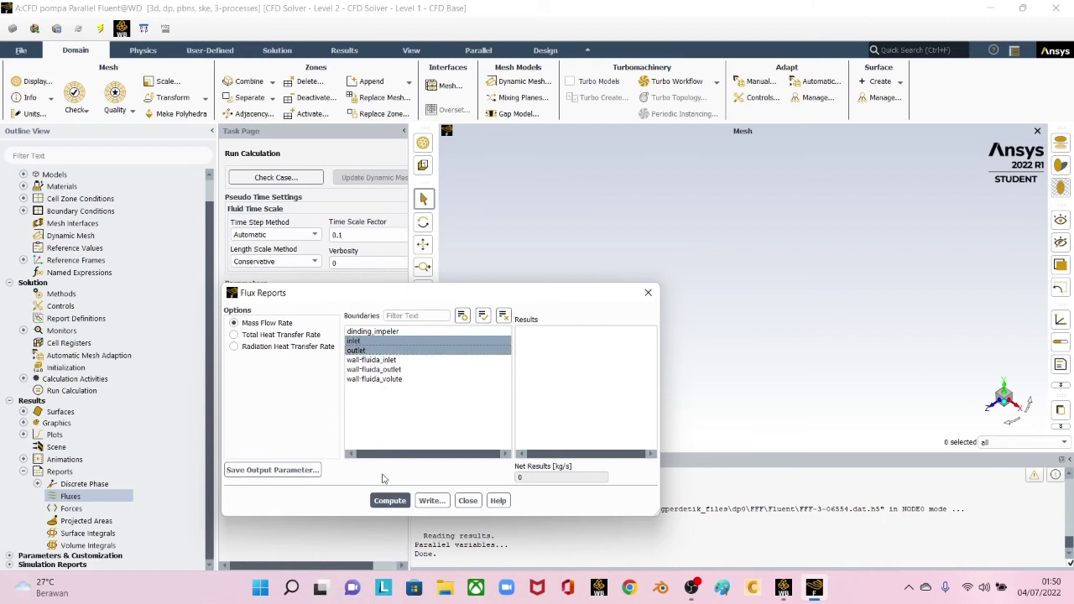
click(388, 500)
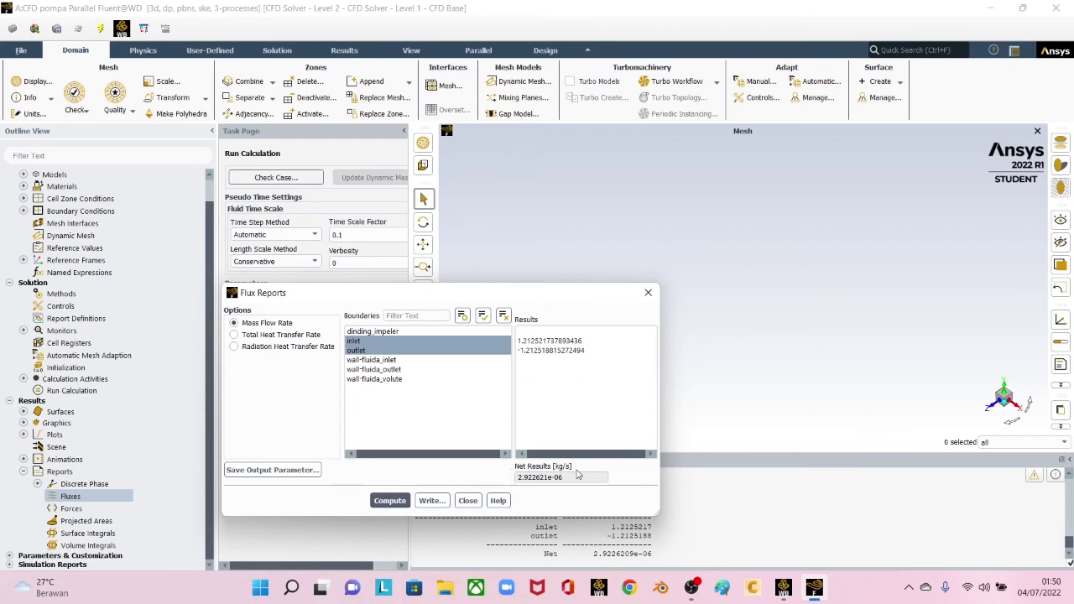
click(460, 501)
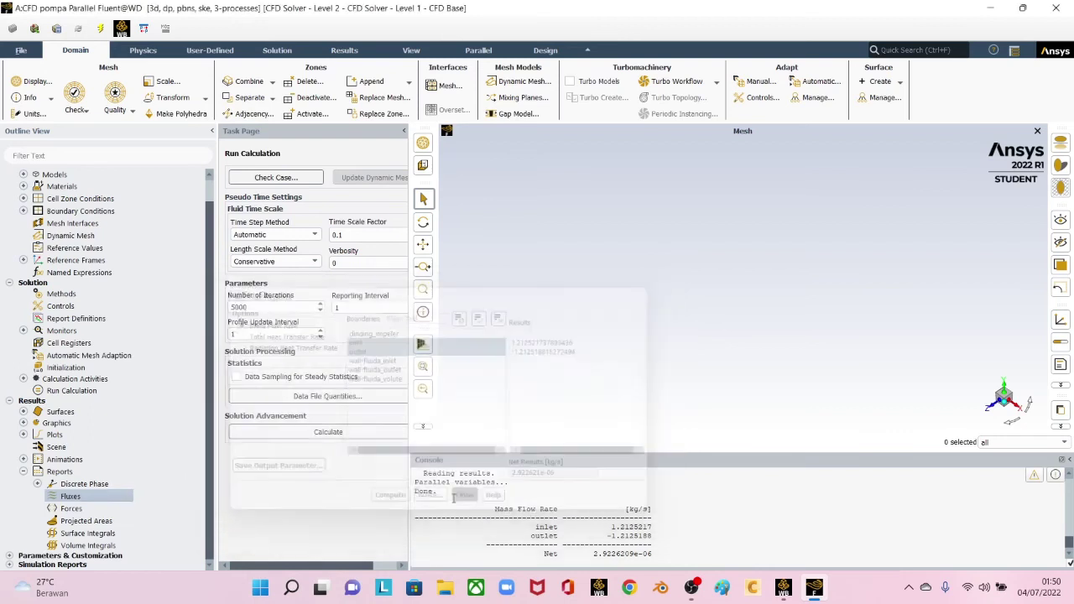
Step: Compute the area-weighted average static pressure on the inlet and outlet surfaces with a surface integral report
double_click(87, 534)
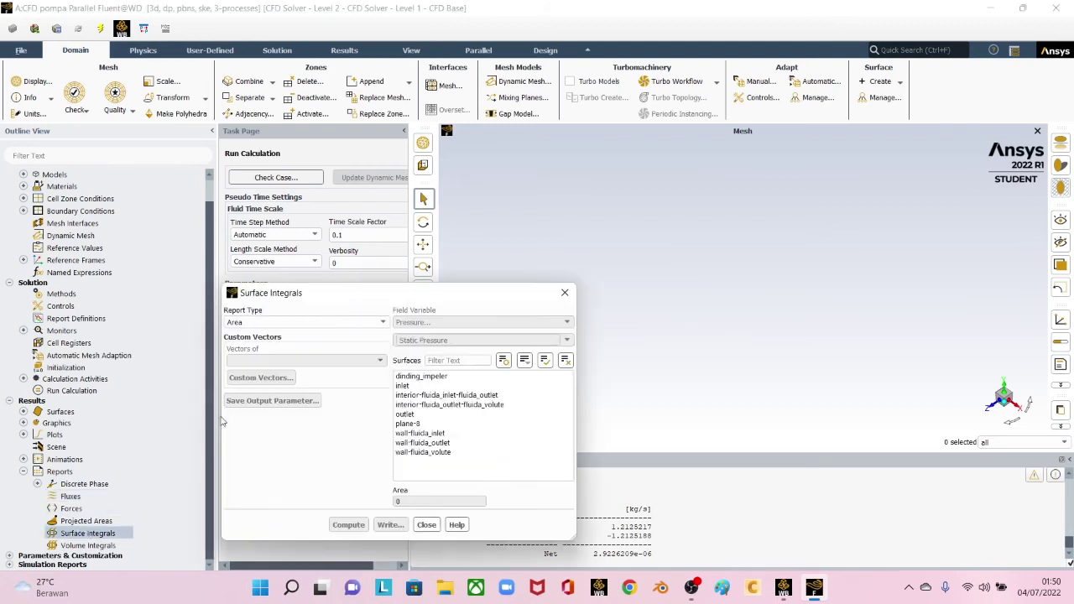
click(305, 323)
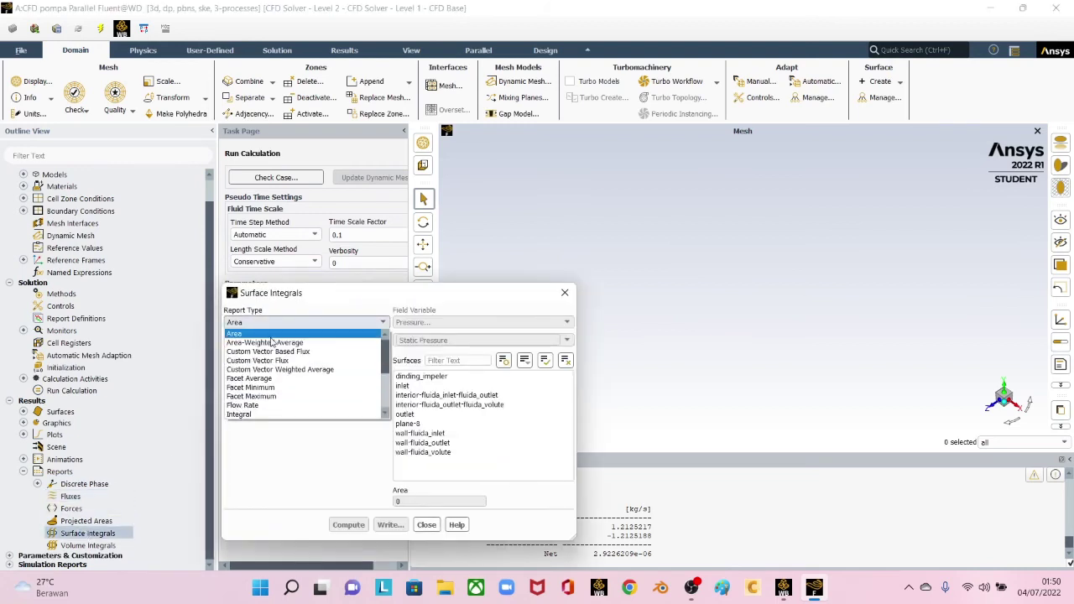
click(271, 343)
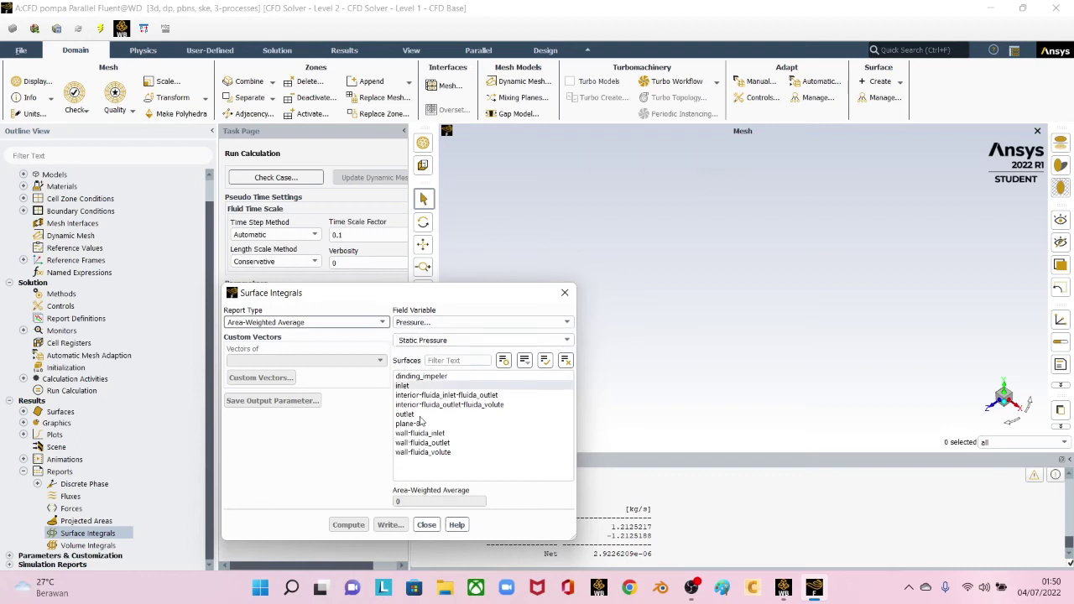
click(405, 386)
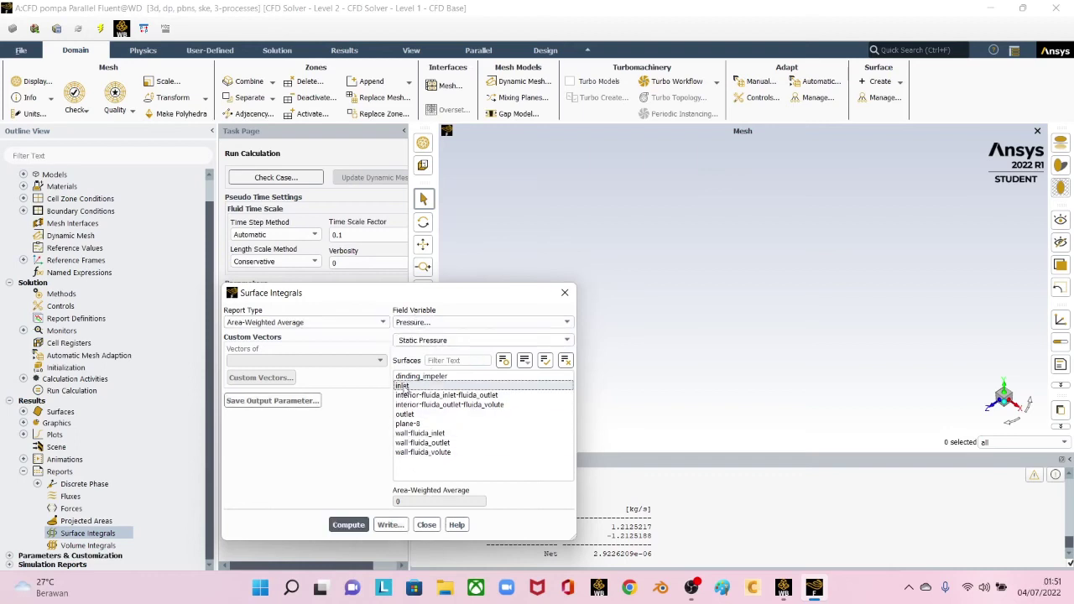
ctrl+click(404, 415)
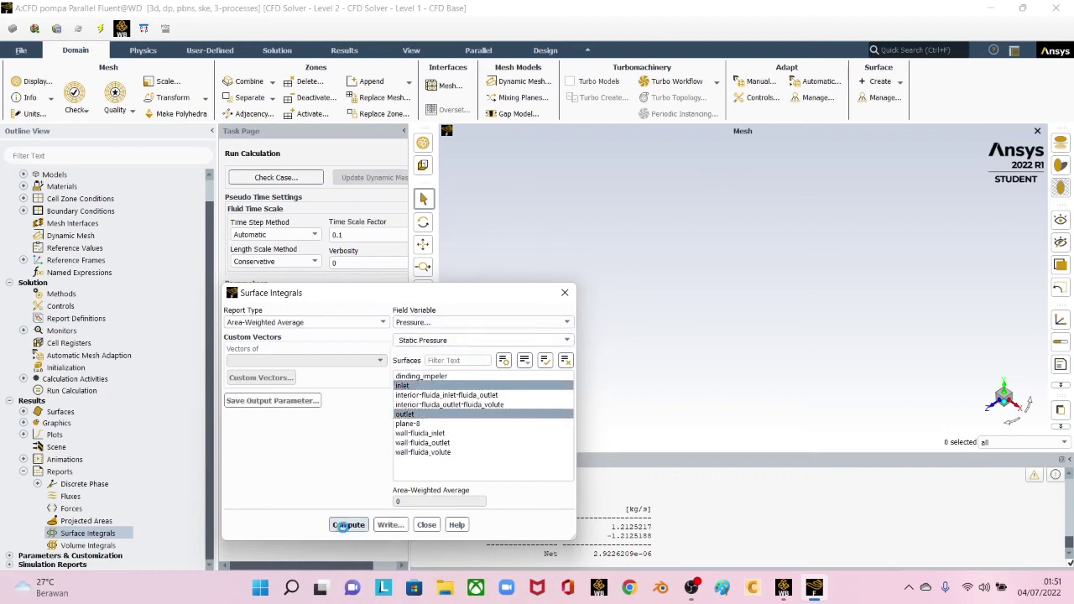
click(345, 524)
Step: Examine the inlet and outlet static pressures in the console, and close the surface integral report
drag(497, 294, 293, 161)
drag(600, 527, 664, 527)
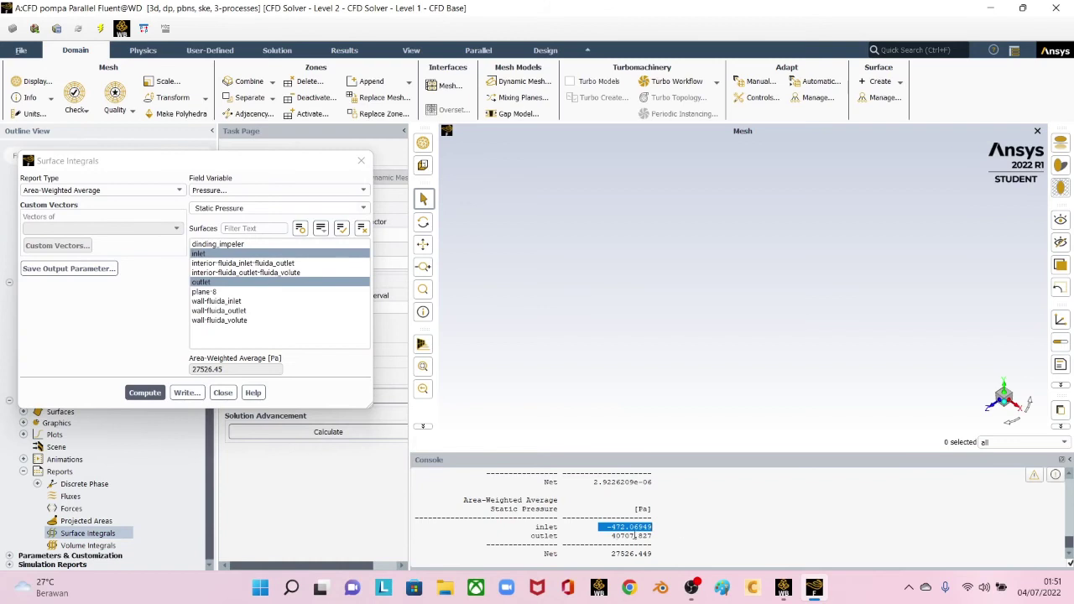
drag(606, 537, 661, 539)
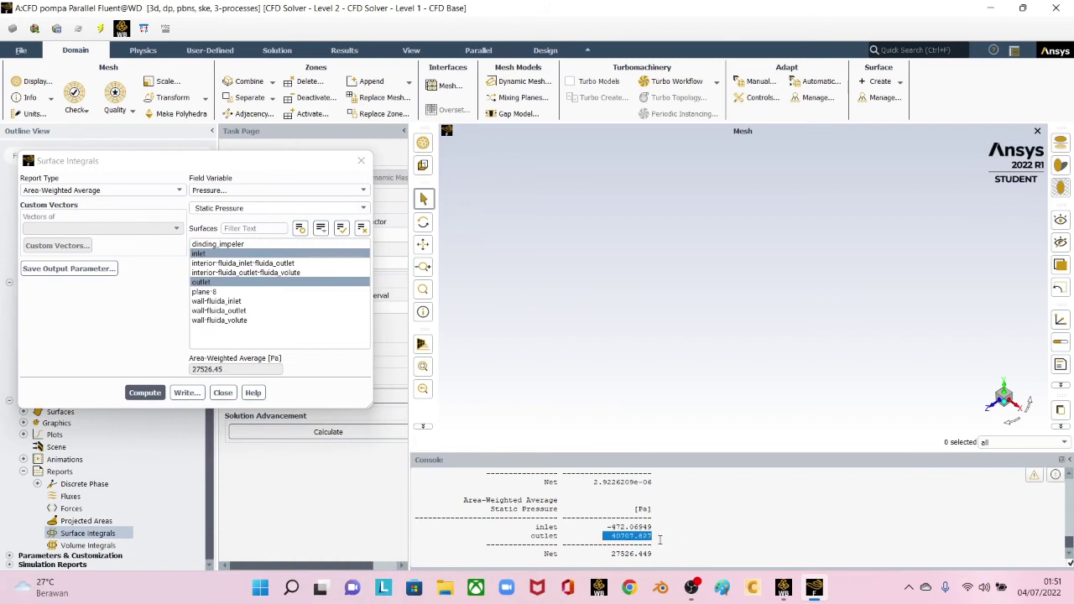
click(697, 508)
click(223, 394)
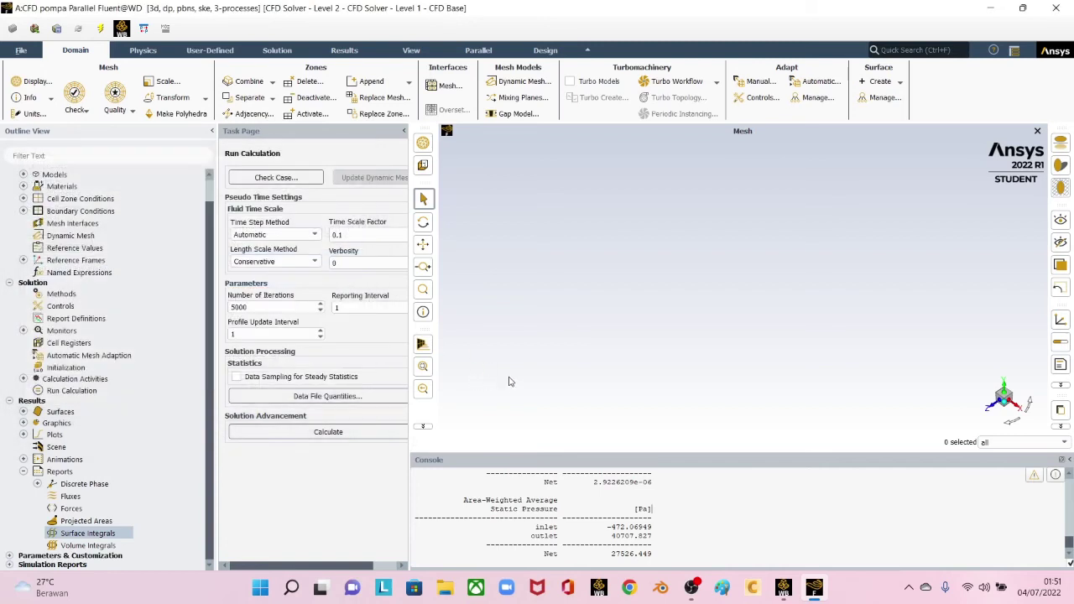
Step: Quit Fluent and confirm the exit
click(1056, 8)
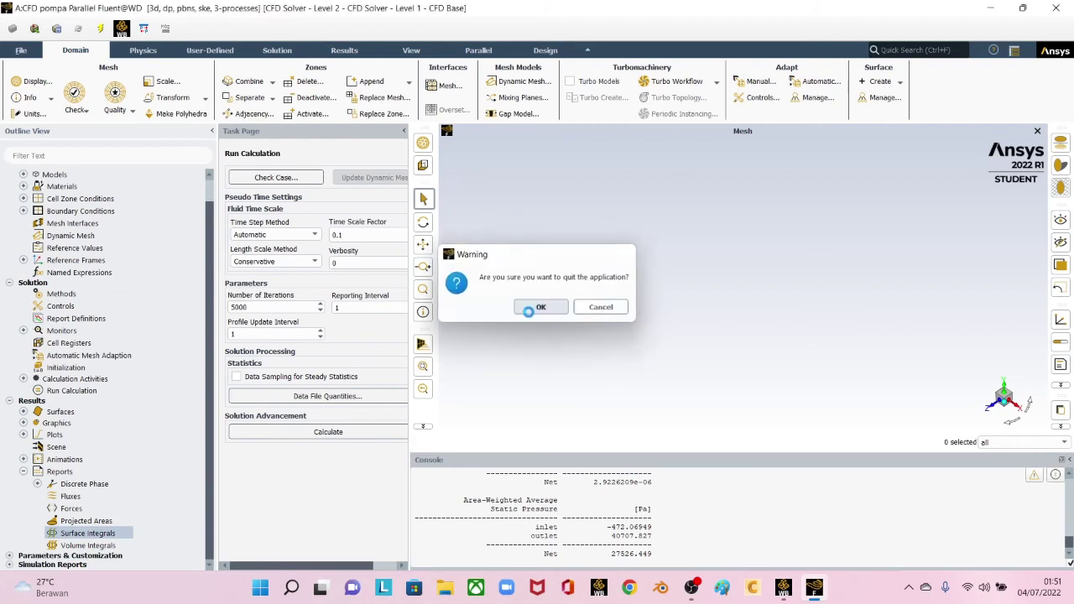
click(532, 308)
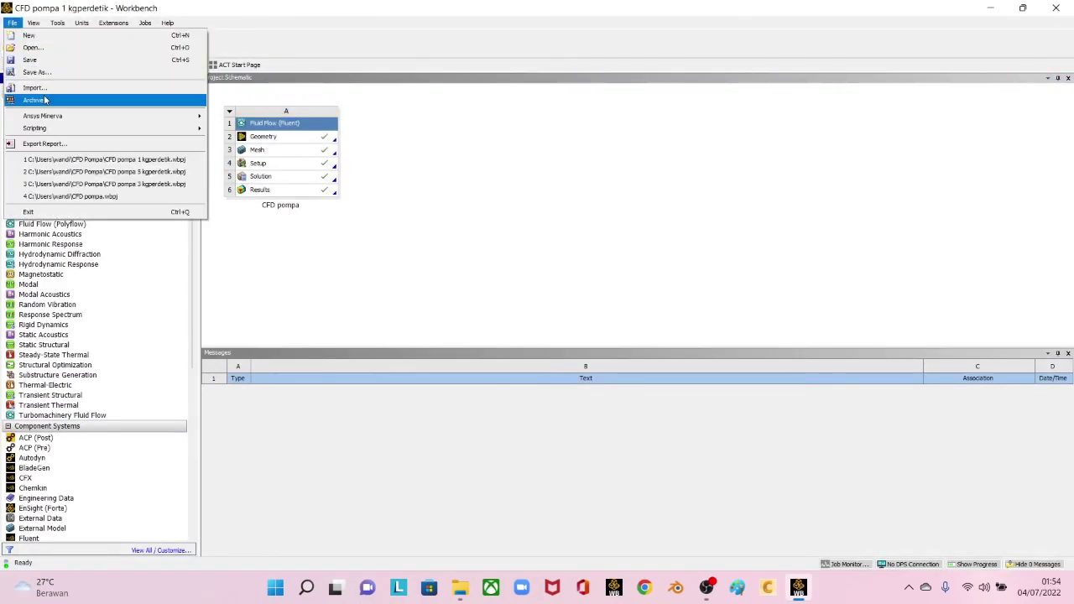
Step: Save a copy of the project in the CFD Pompa folder as CFD pompa 2kgperdetik
click(38, 73)
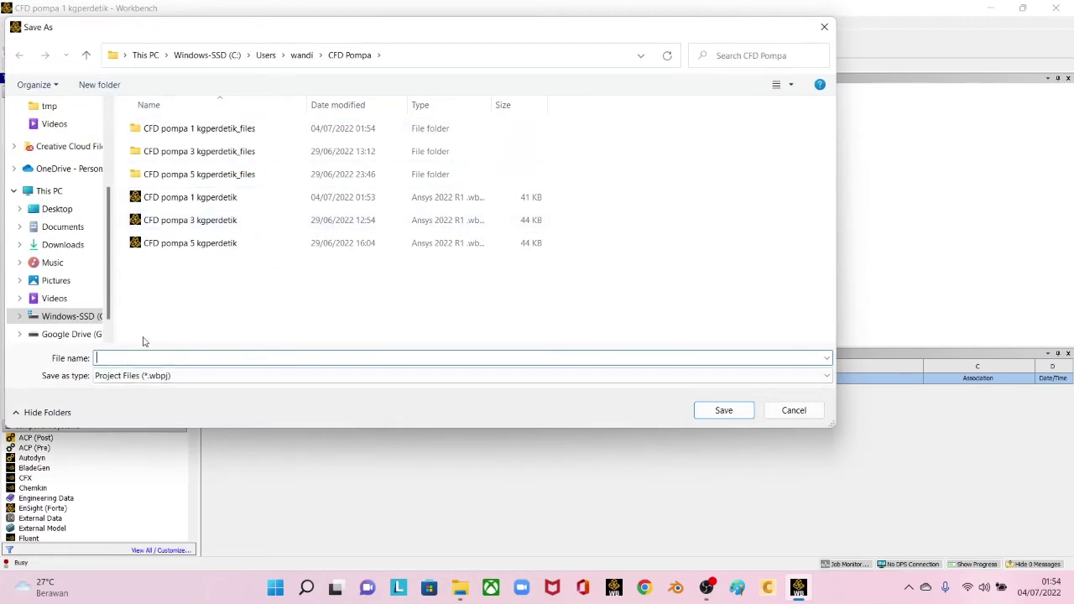
click(422, 55)
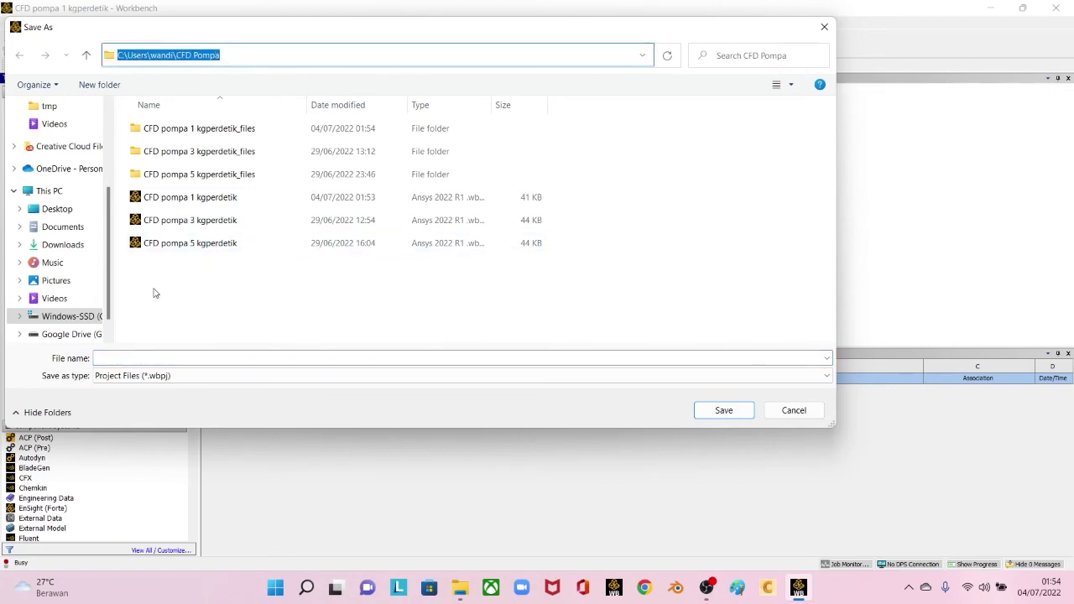
click(138, 359)
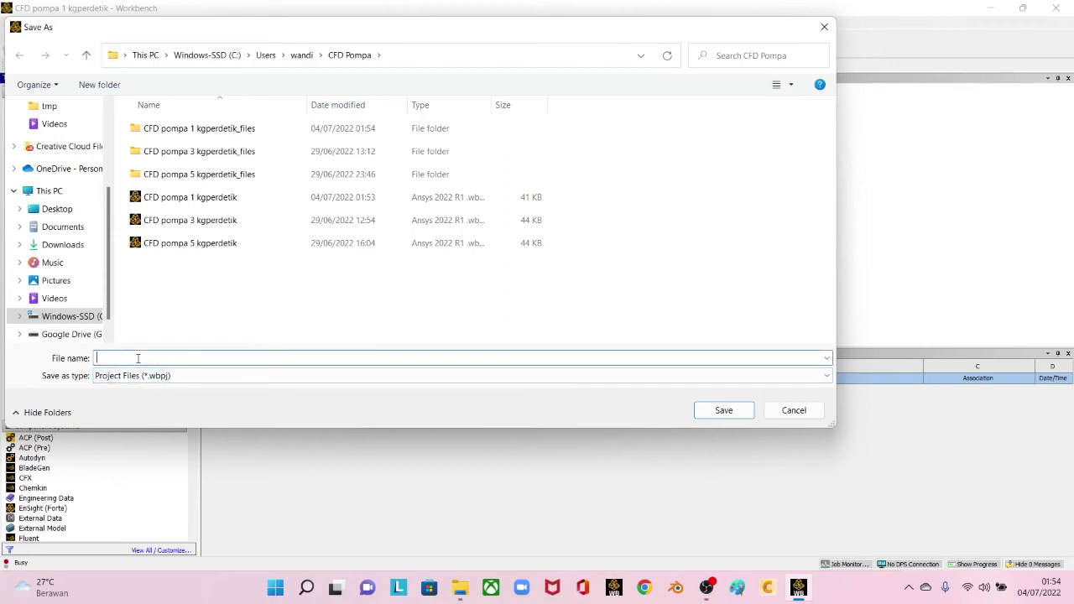
text(CFD pom)
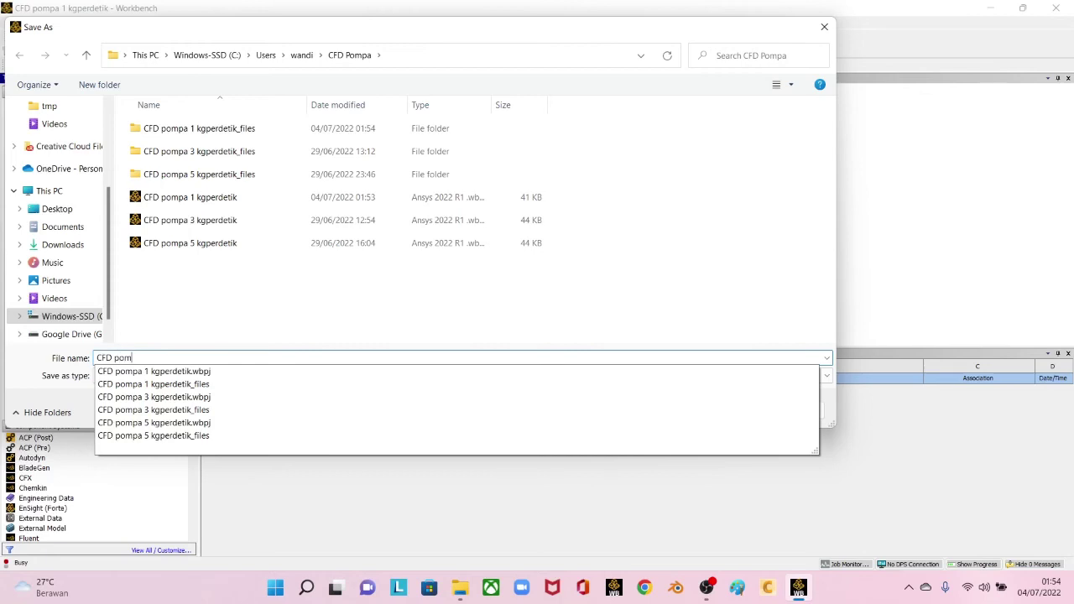
text(pa 2kgperdetik)
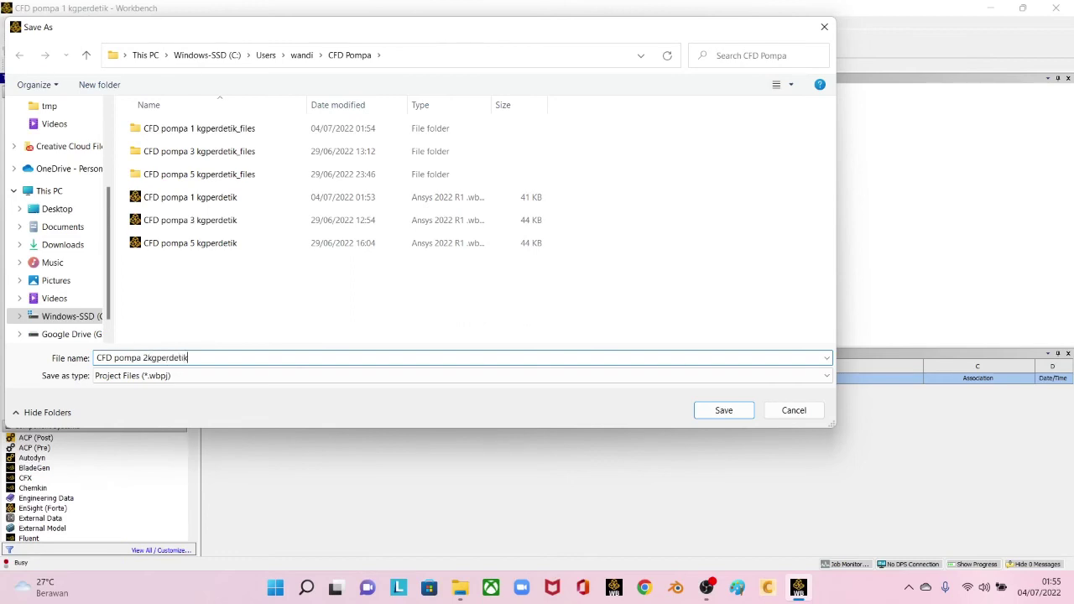
click(720, 412)
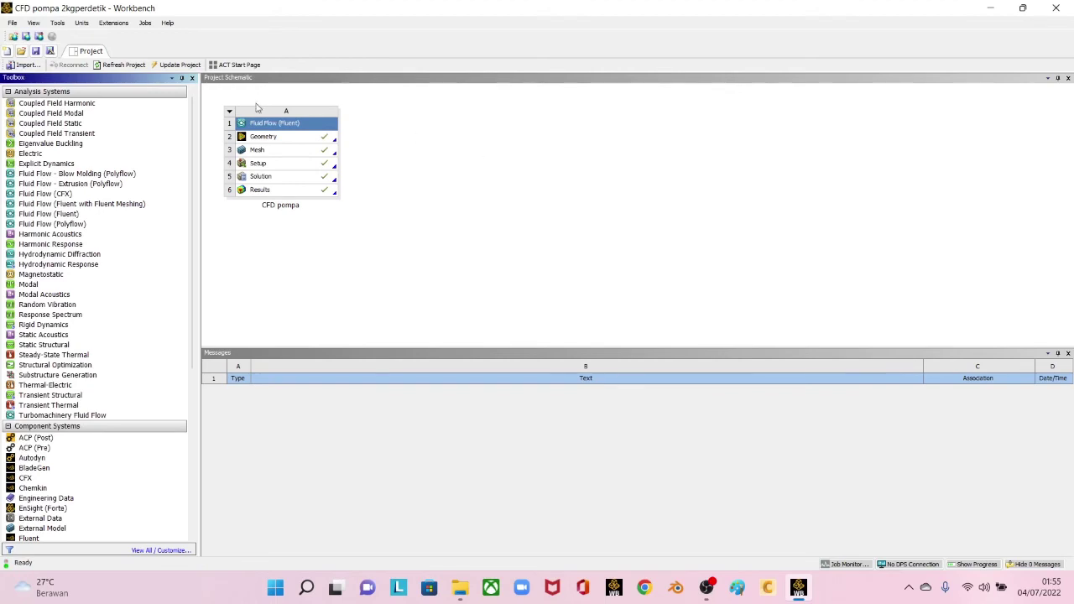
Step: Delete the Fluid Flow (Fluent) system from the project schematic and confirm the deletion
click(231, 111)
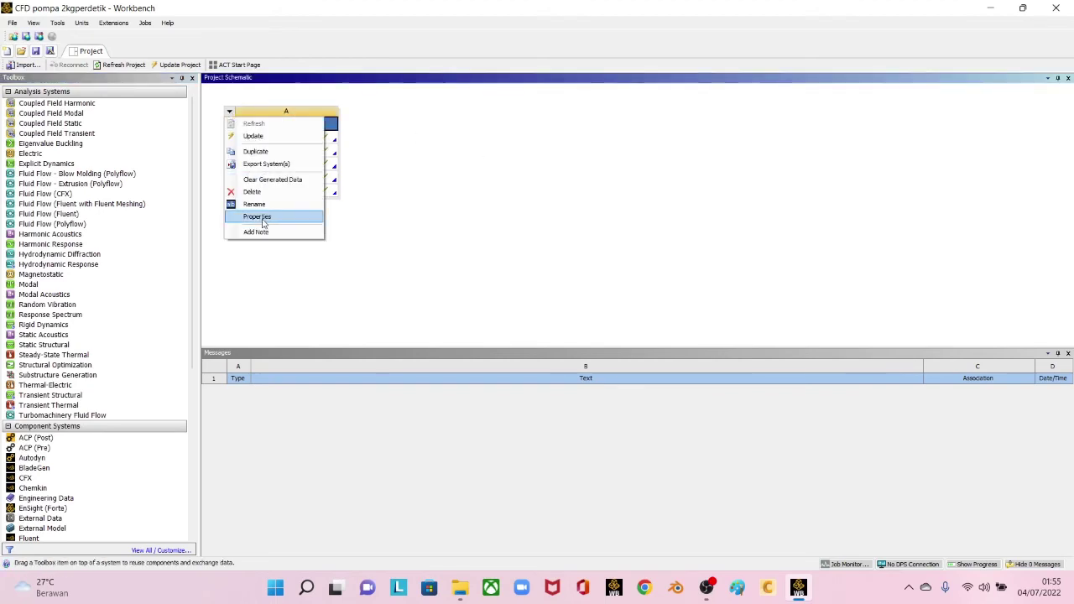
click(264, 180)
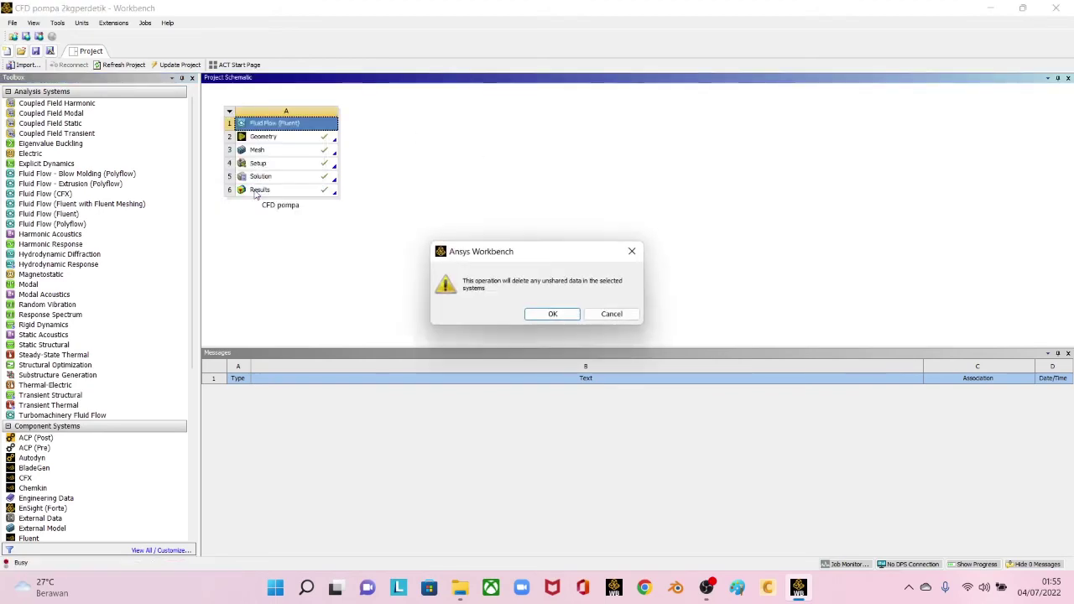
click(548, 318)
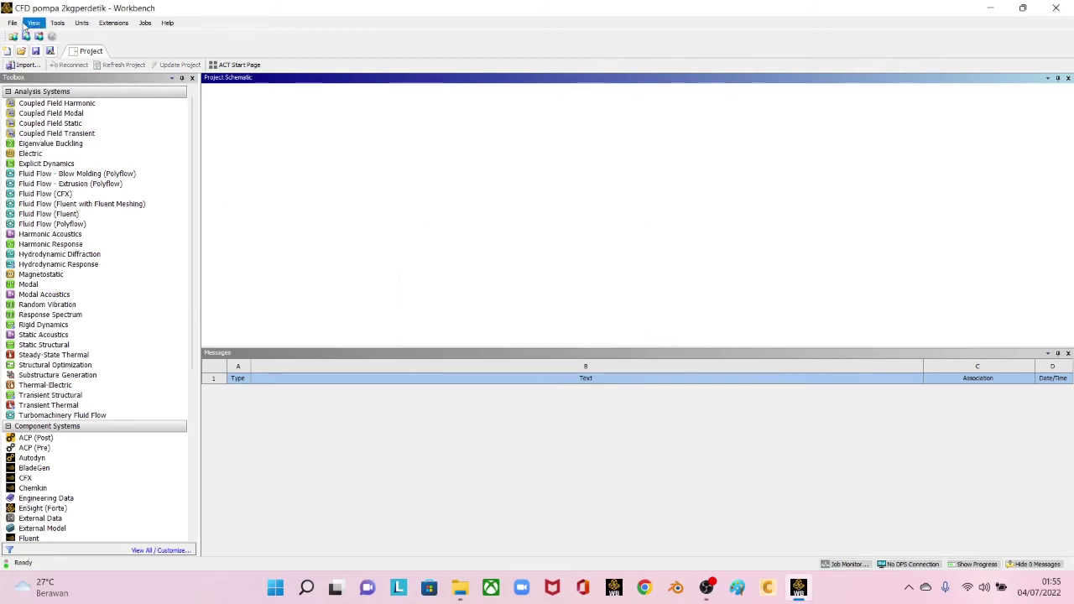
Step: Reopen the CFD pompa 2kgperdetik project without saving the current changes
click(21, 51)
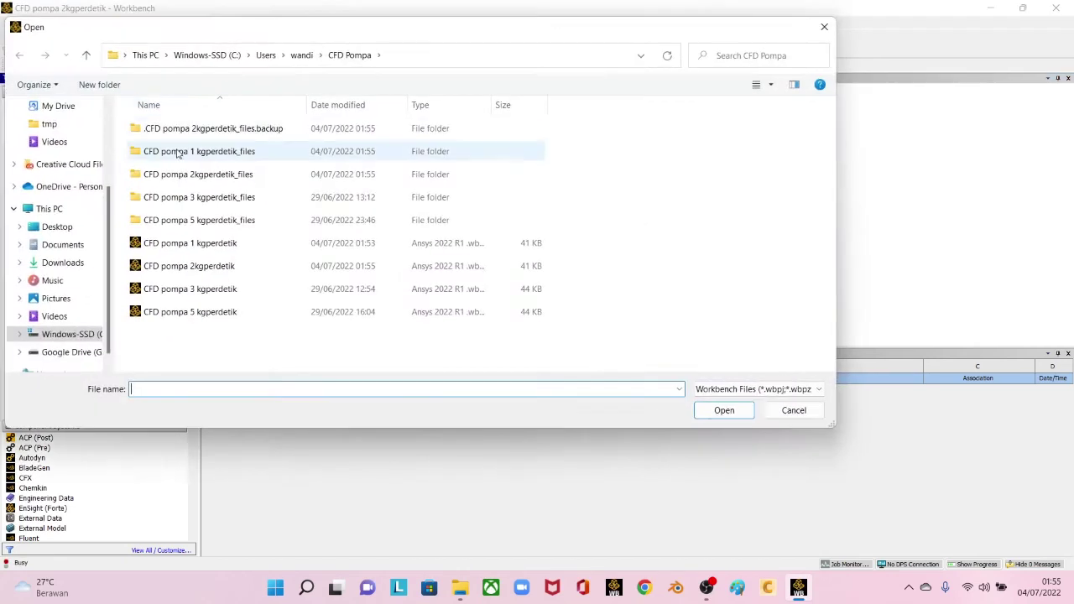
click(183, 267)
click(724, 410)
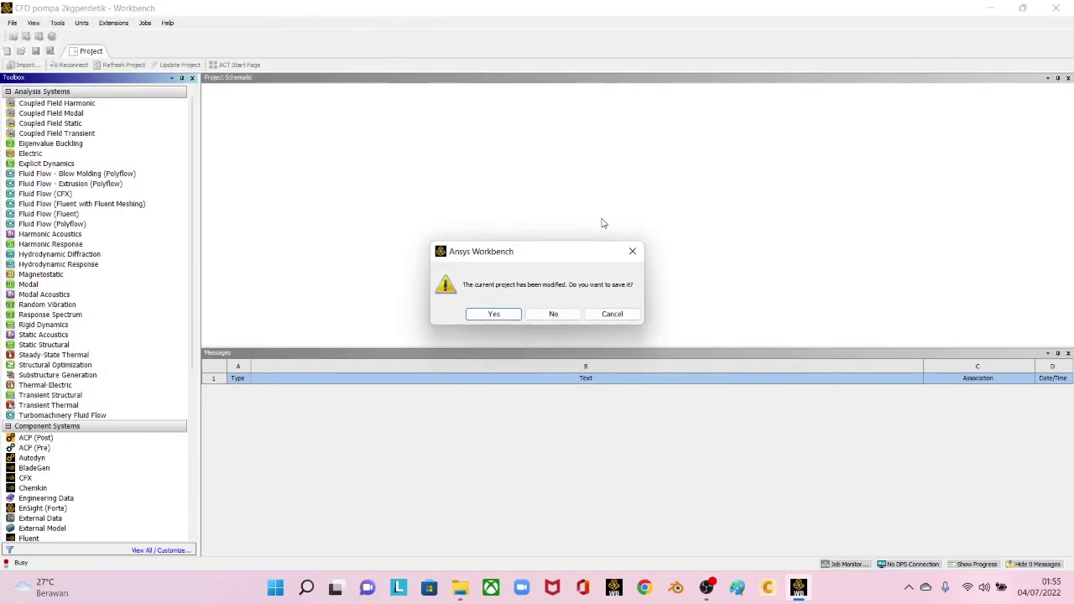
click(555, 313)
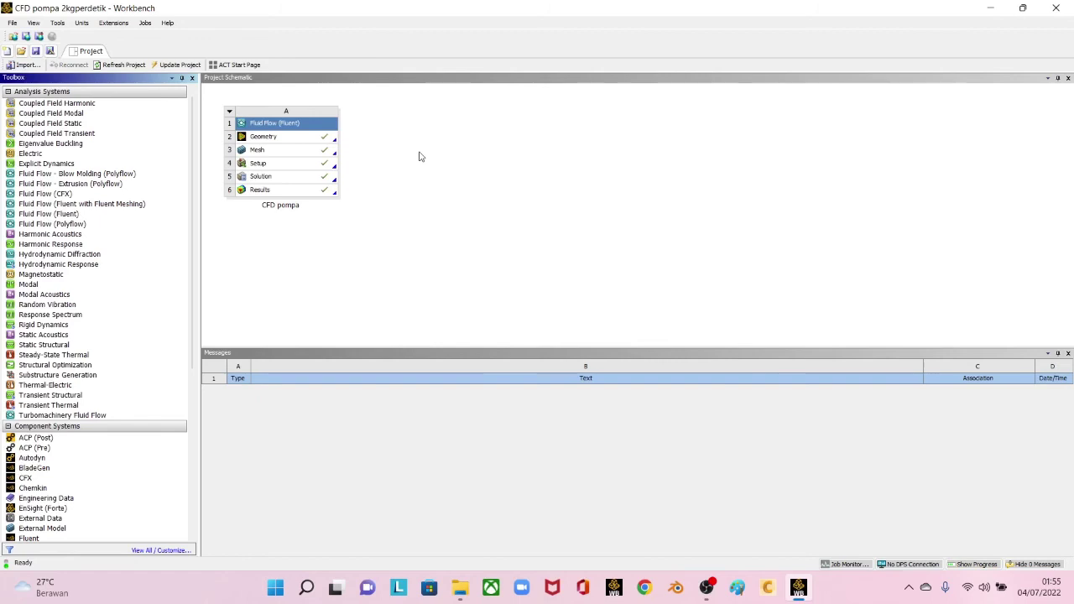
Step: Open the project's Solution in Fluent and set the outlet boundary's mass flow rate to 2 kg/s
right_click(284, 182)
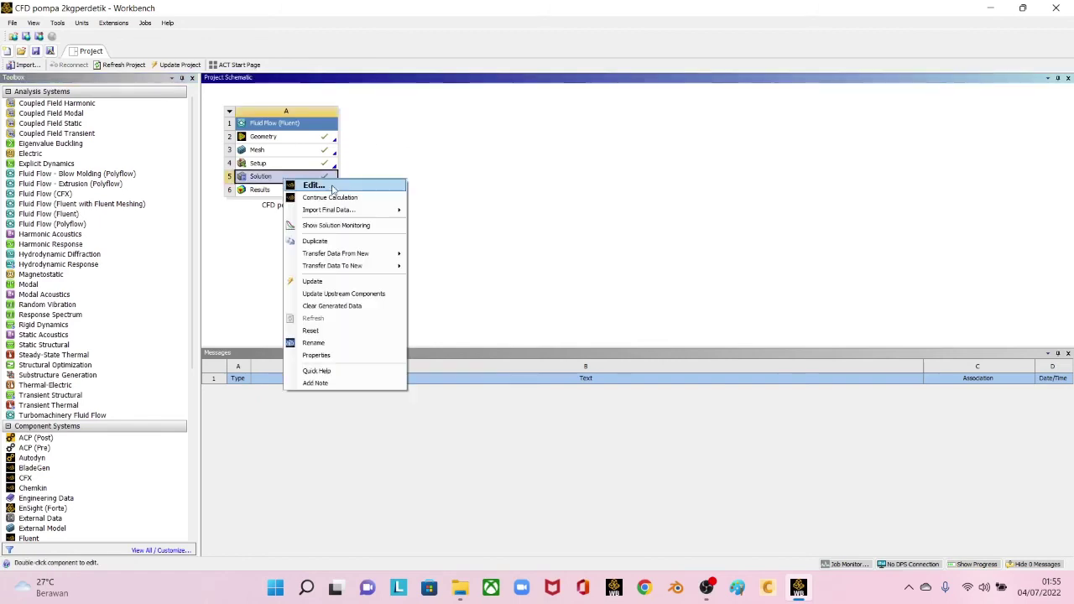
click(333, 186)
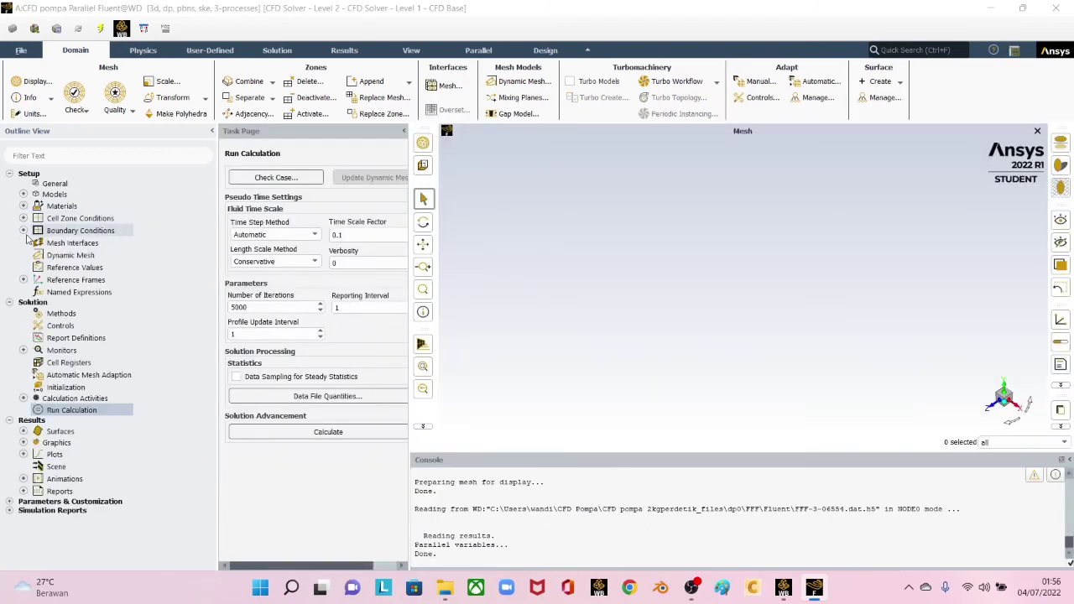
click(24, 230)
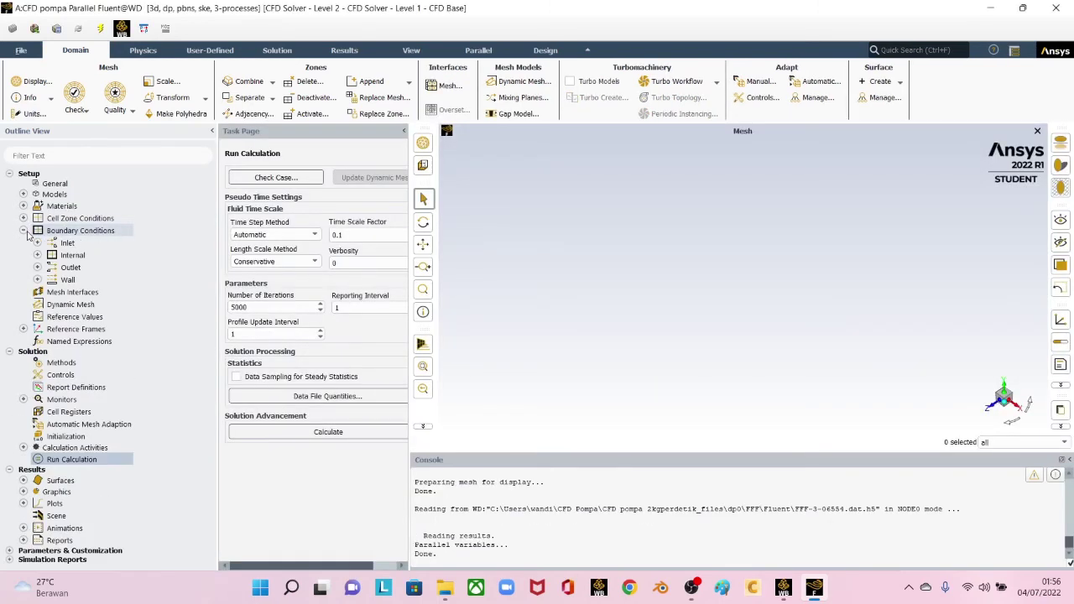
double_click(71, 267)
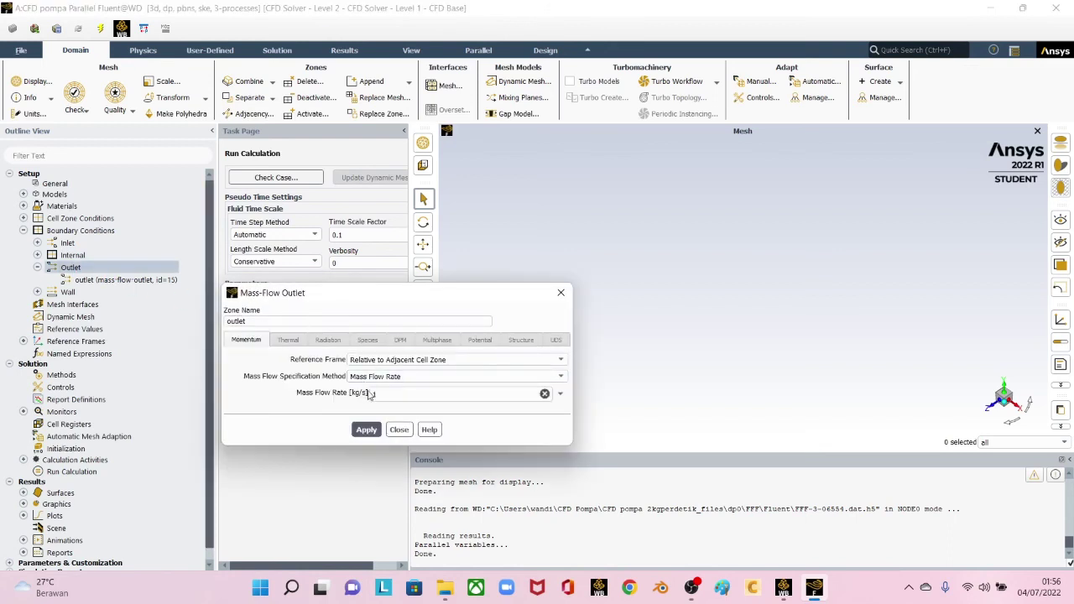
double_click(385, 392)
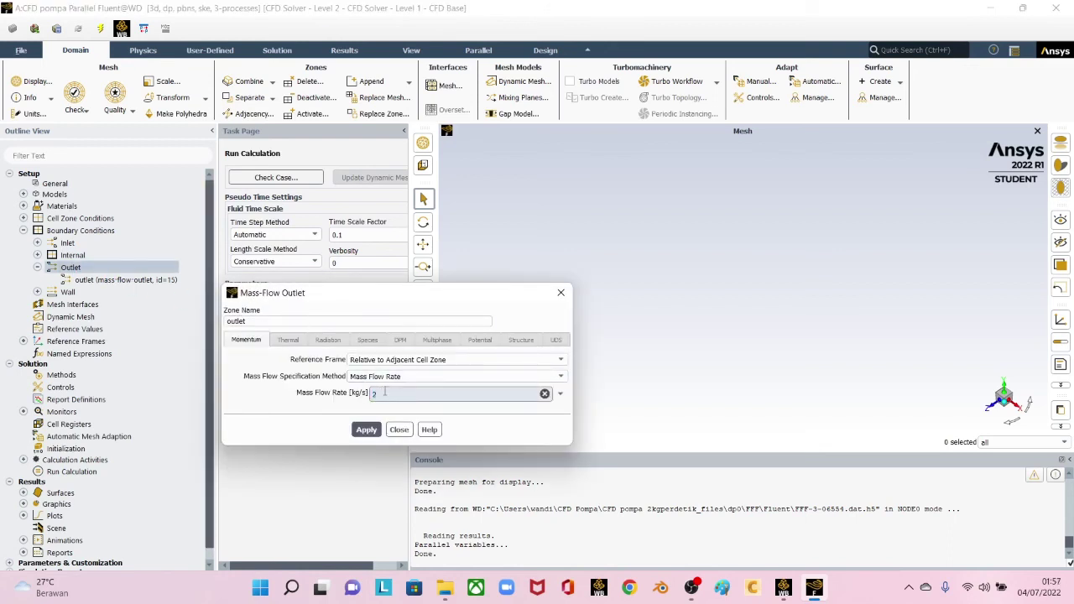
text(2)
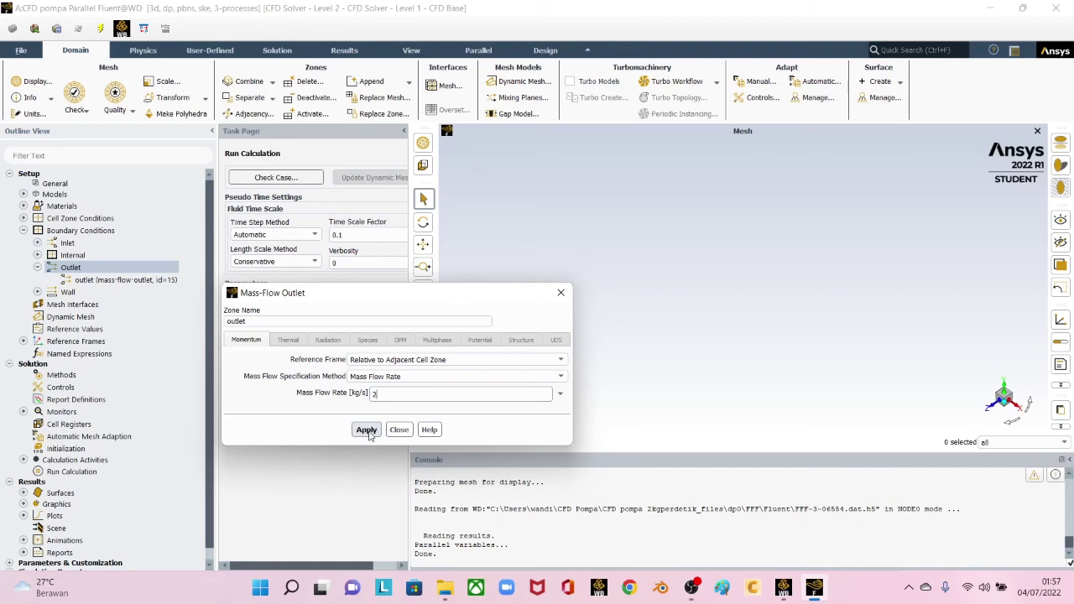
click(367, 430)
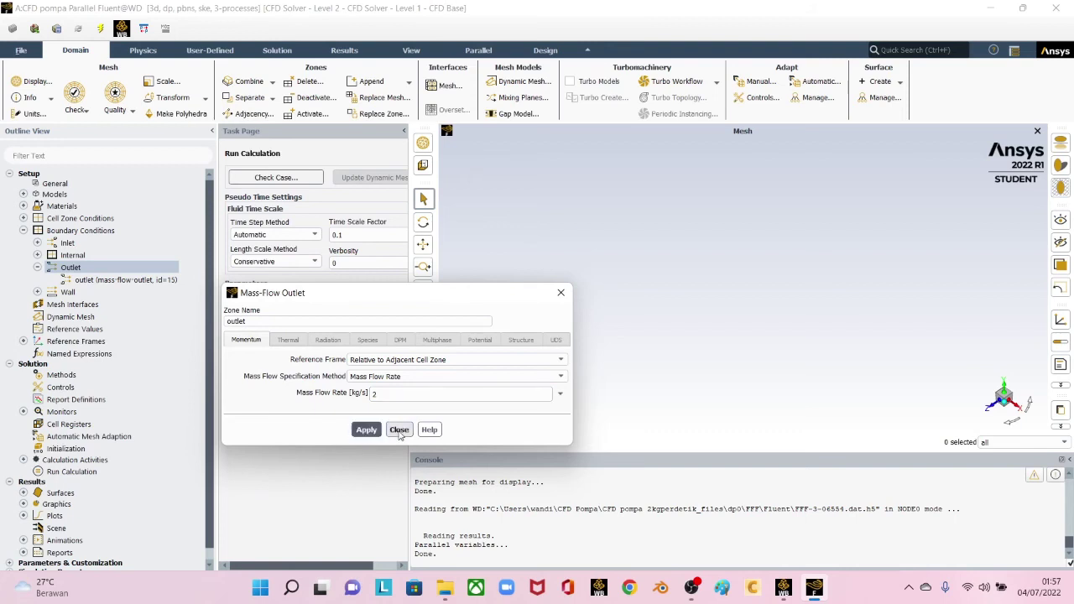
click(398, 430)
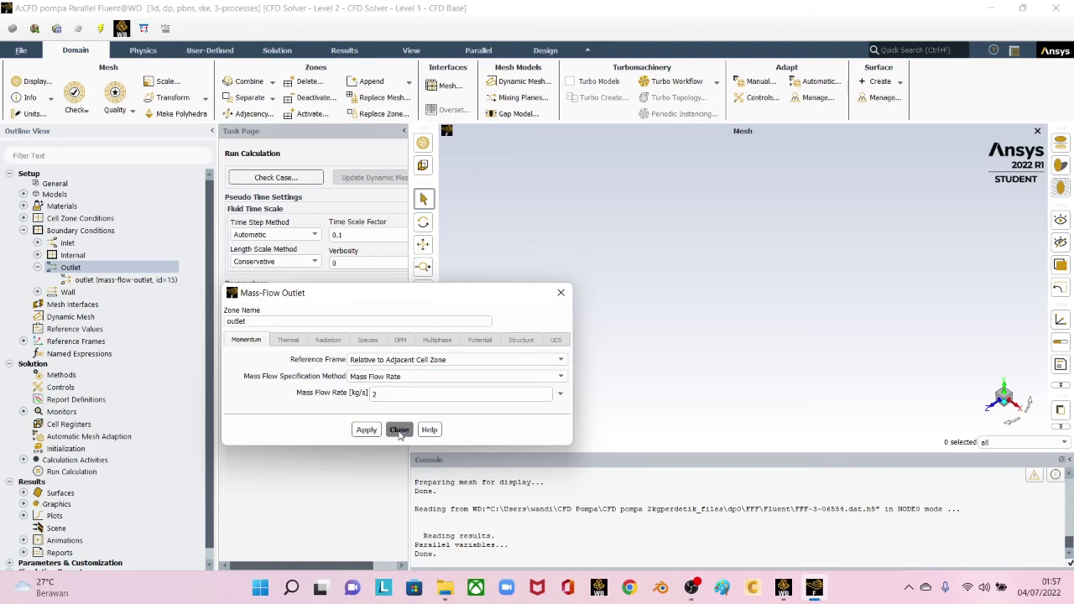
Step: Initialize the solution with standard initialization and run the calculation, stopping it after about 16 iterations
click(67, 449)
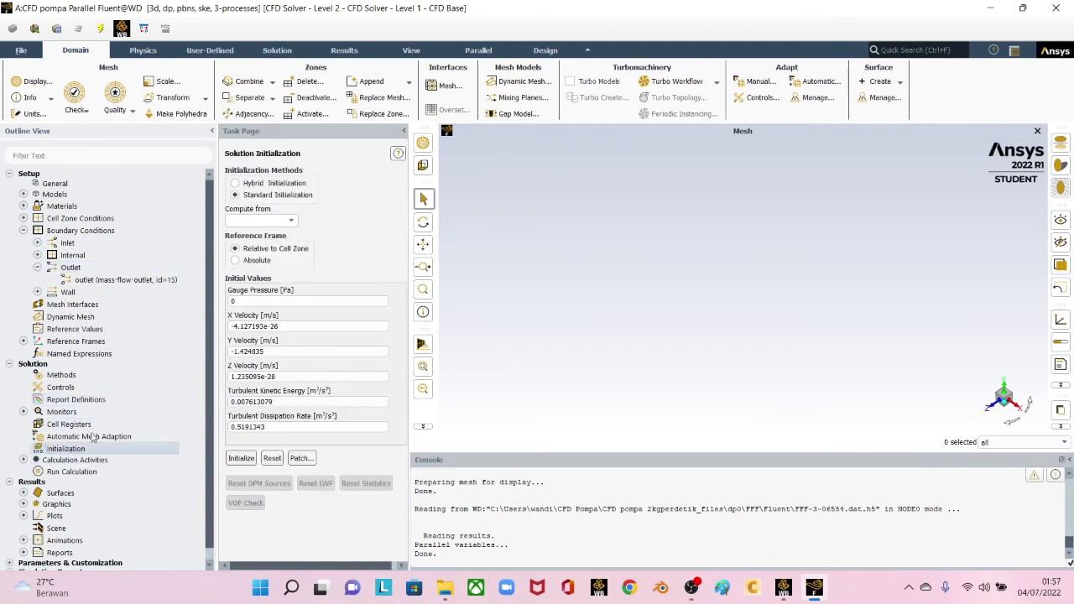
click(245, 462)
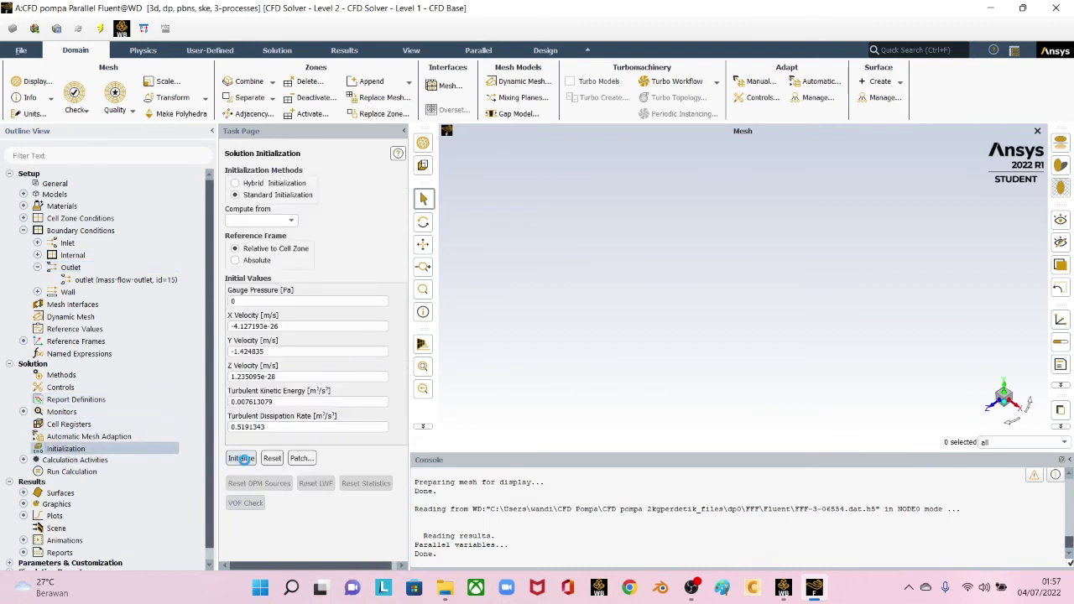
click(82, 474)
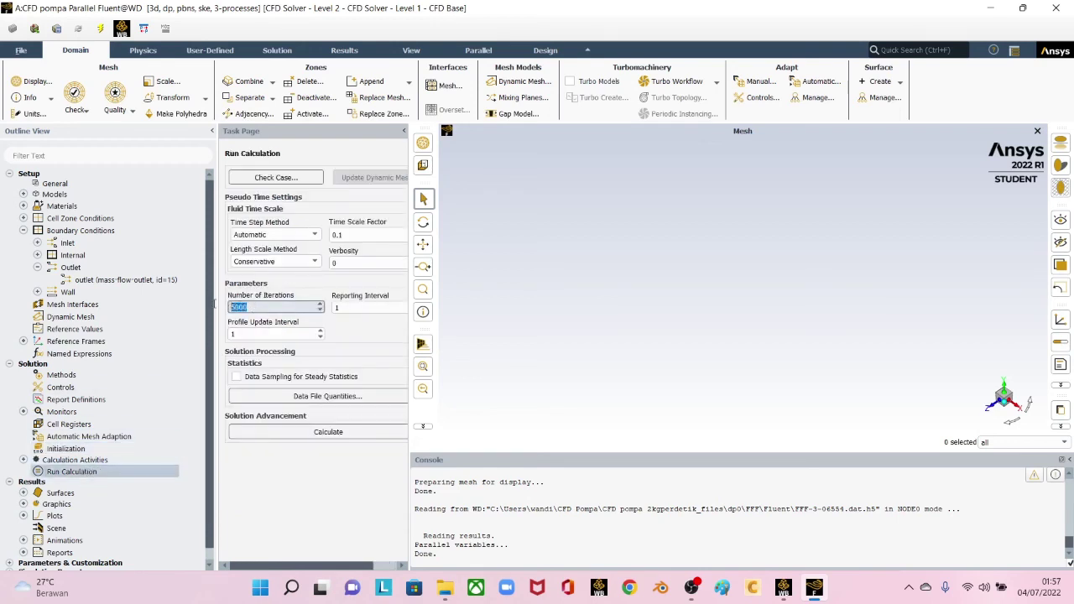
click(310, 439)
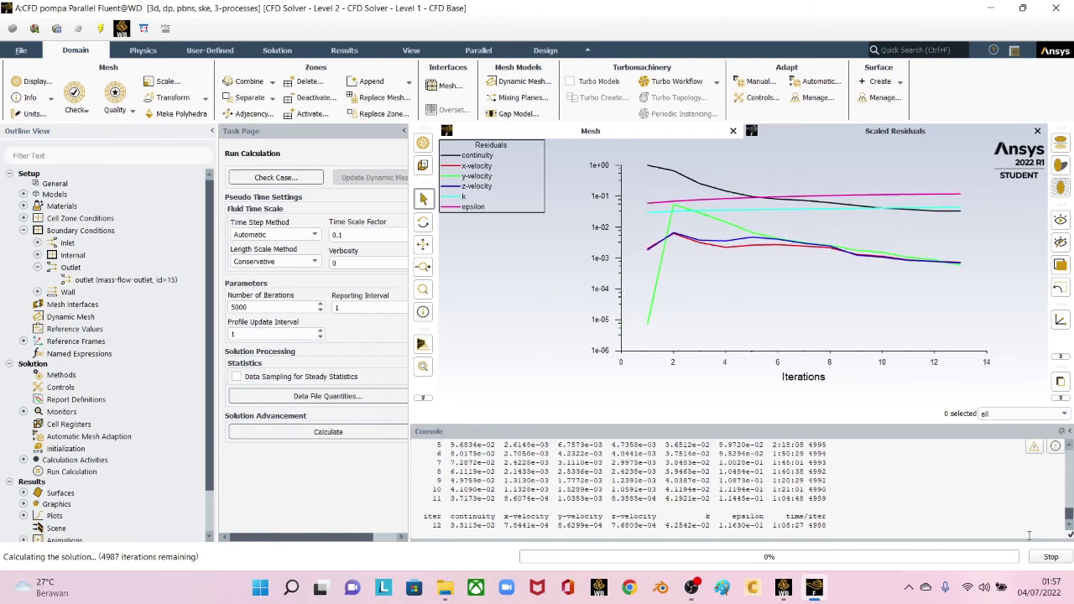
click(1051, 558)
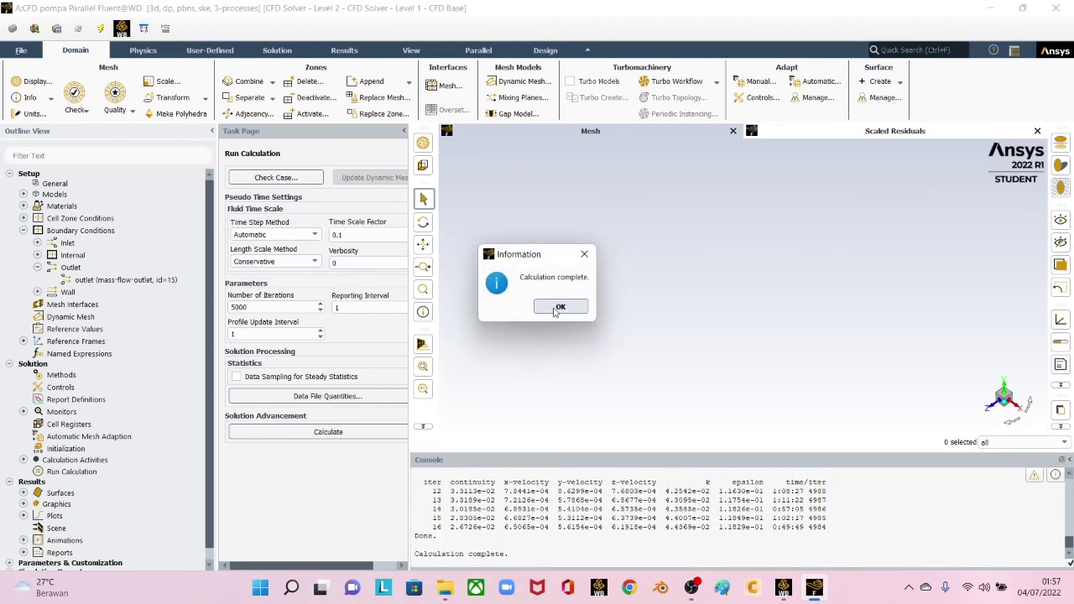
click(556, 309)
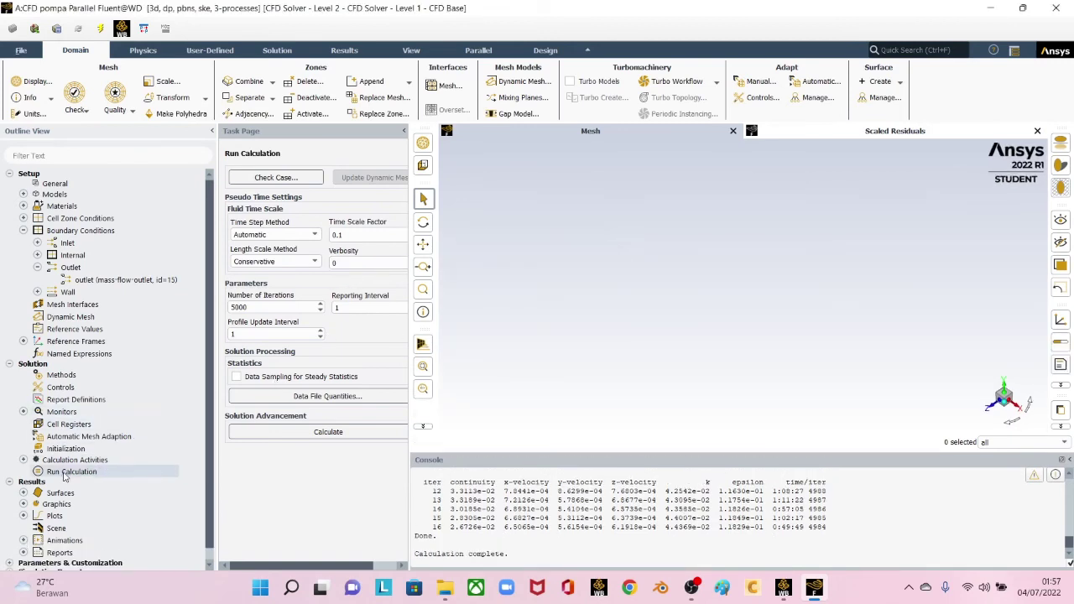
Step: Compute the mass flow rate flux report for the inlet and outlet to check the net balance, and close it
scroll(66, 477, down, 1)
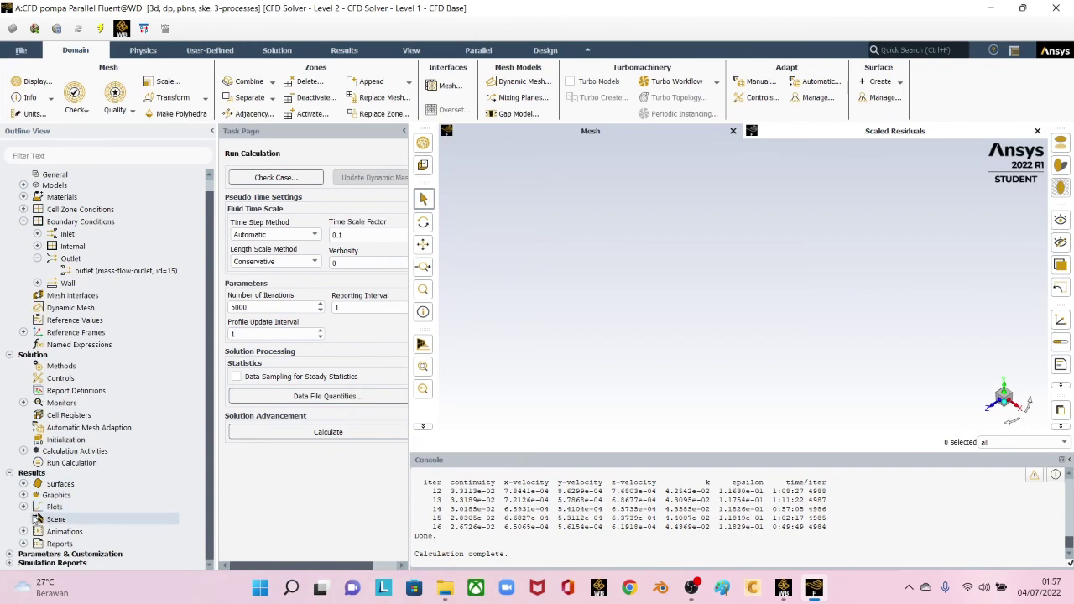
click(24, 544)
scroll(66, 547, down, 2)
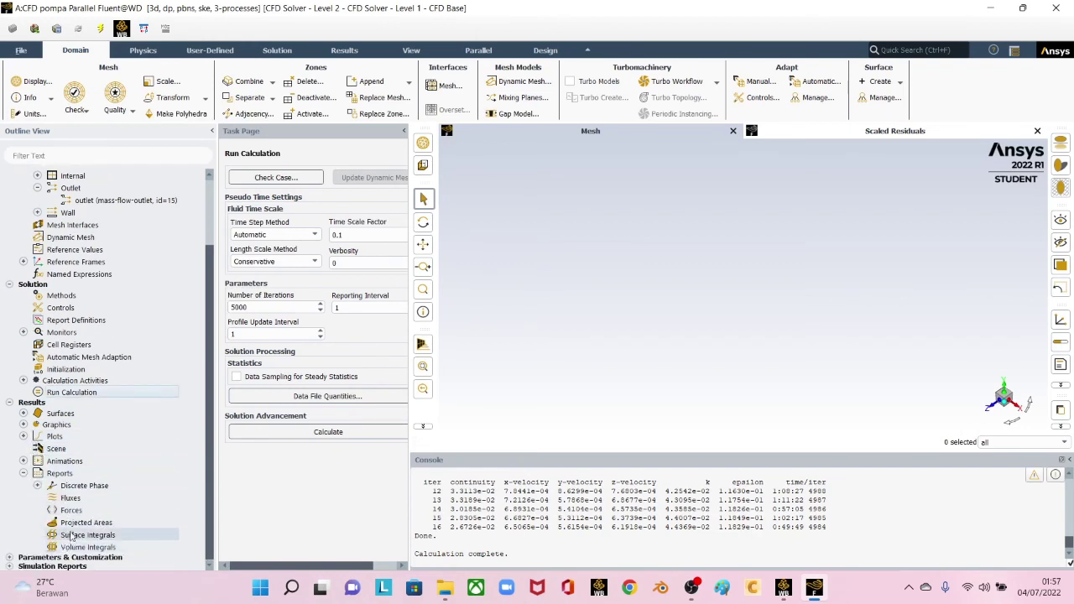
double_click(72, 498)
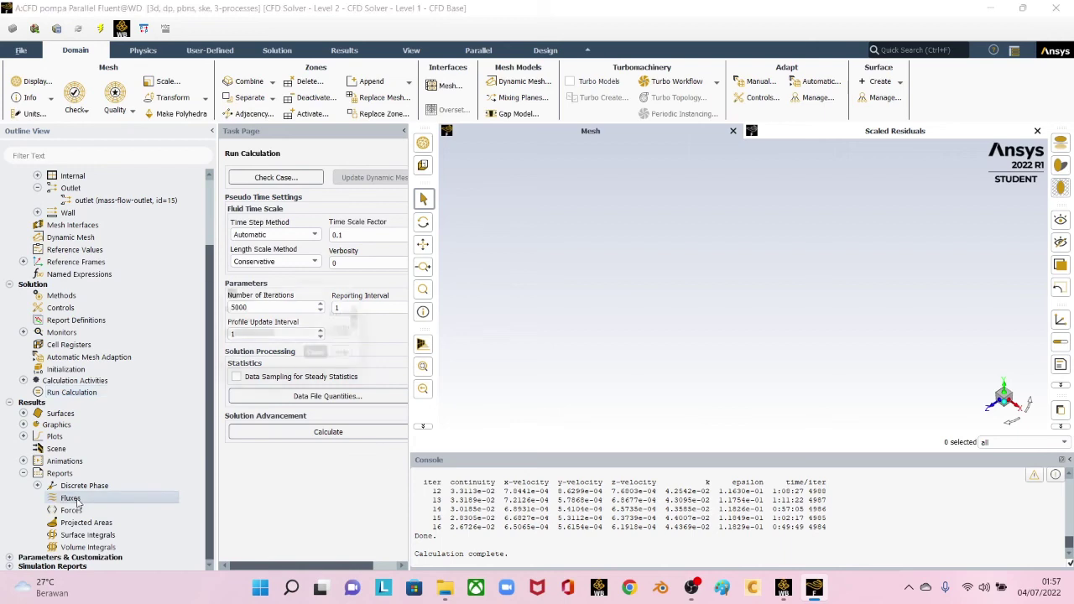
click(356, 341)
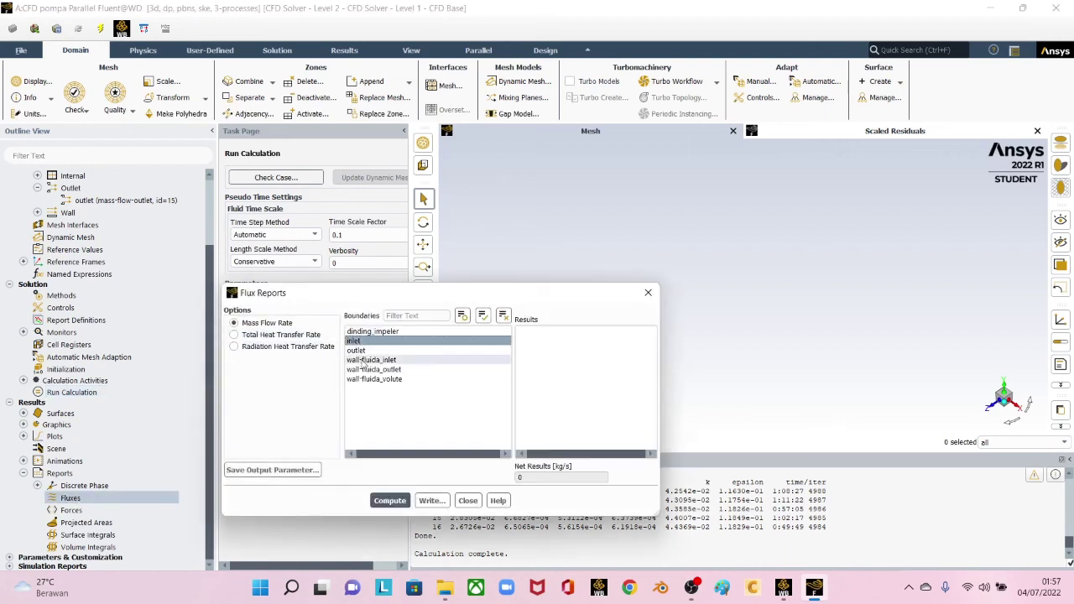
click(356, 351)
click(390, 500)
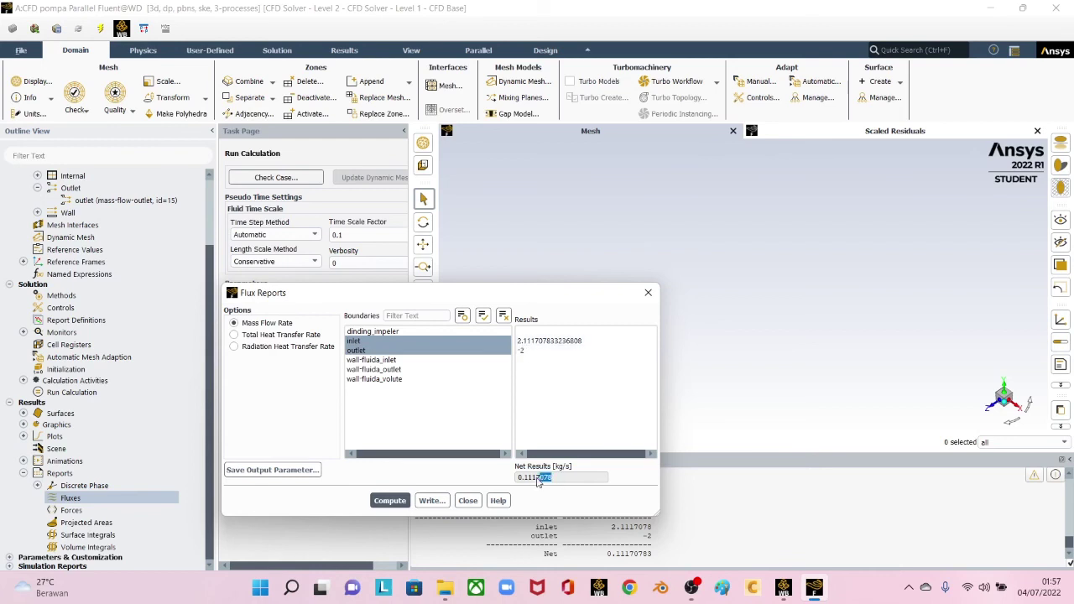
drag(538, 482, 512, 484)
click(648, 293)
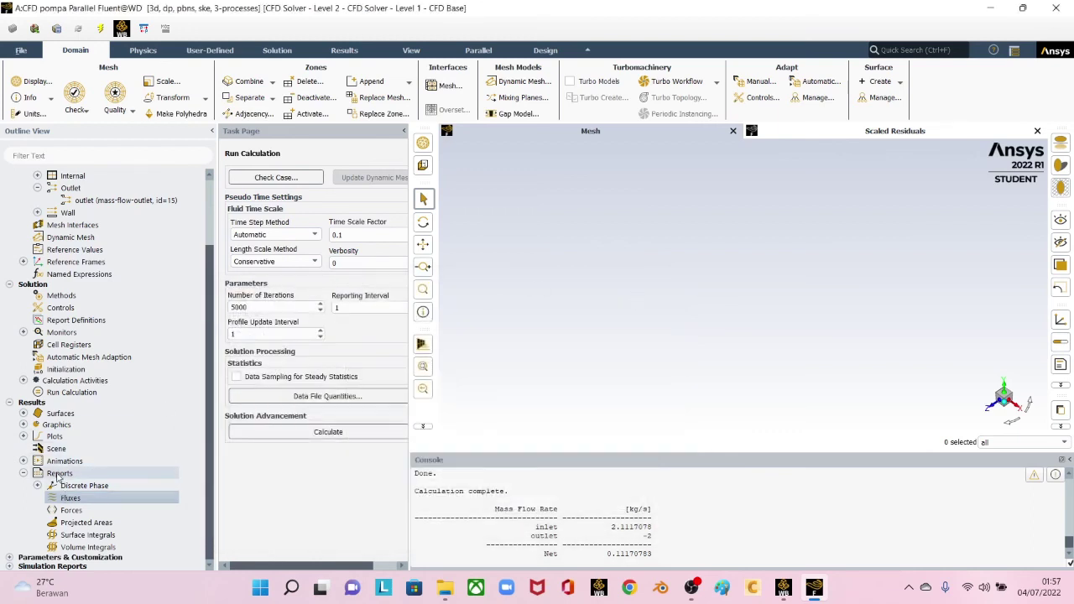
Step: Compute the area-weighted average static pressure at the inlet and outlet, check the inlet value, and close the report
double_click(84, 539)
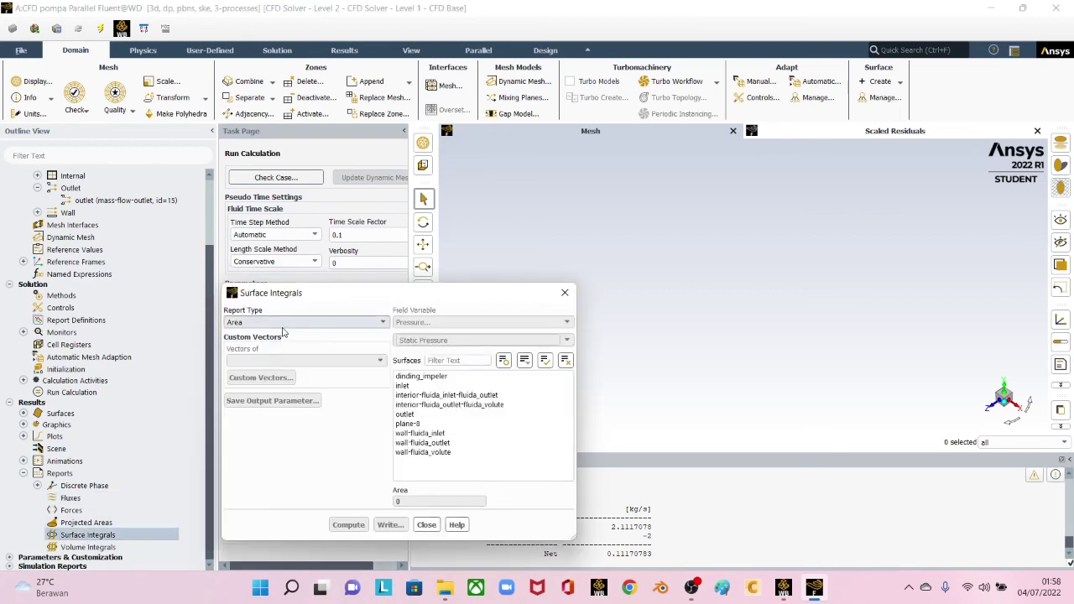
click(285, 323)
click(285, 344)
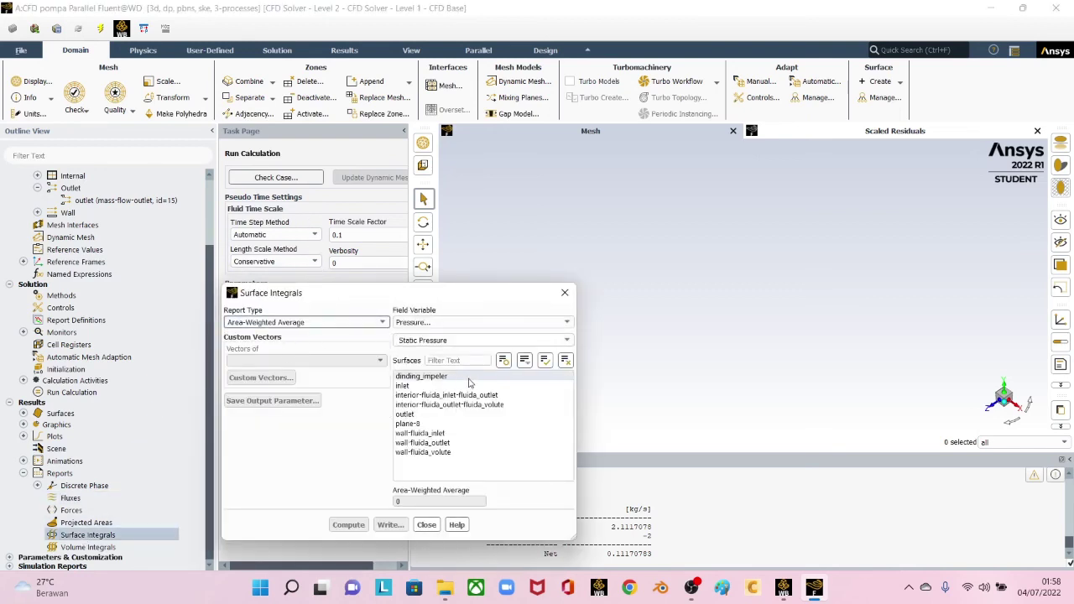
click(409, 386)
click(406, 415)
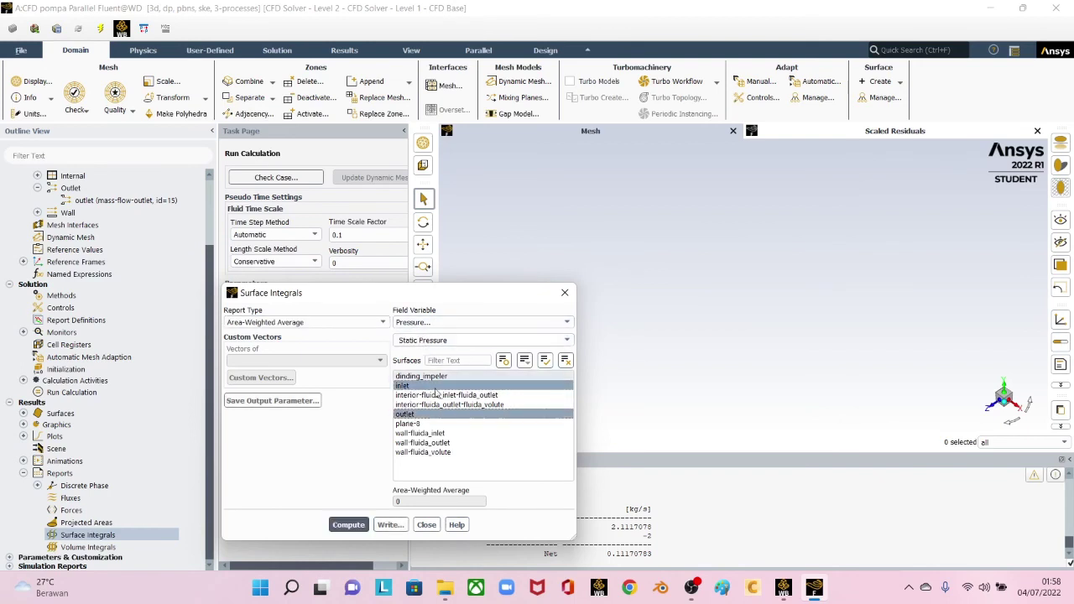
click(349, 526)
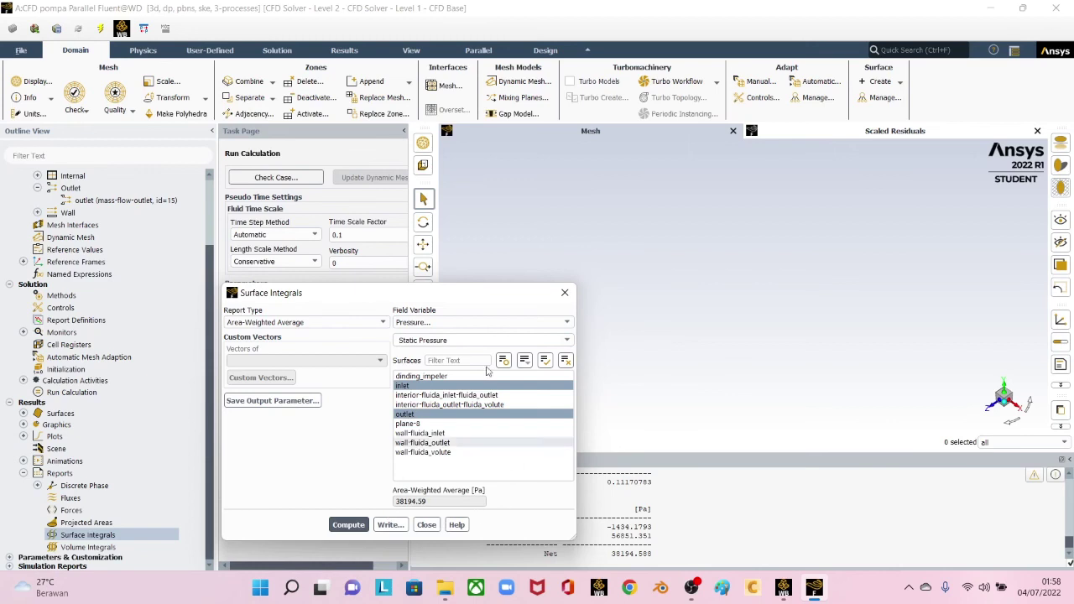
drag(470, 298, 403, 281)
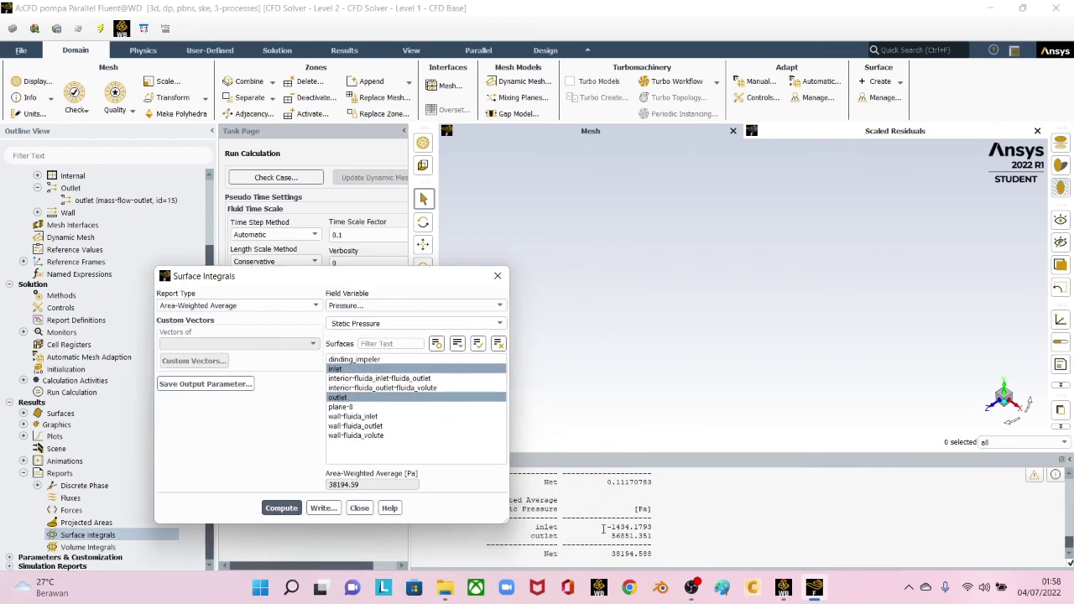
drag(602, 529, 648, 527)
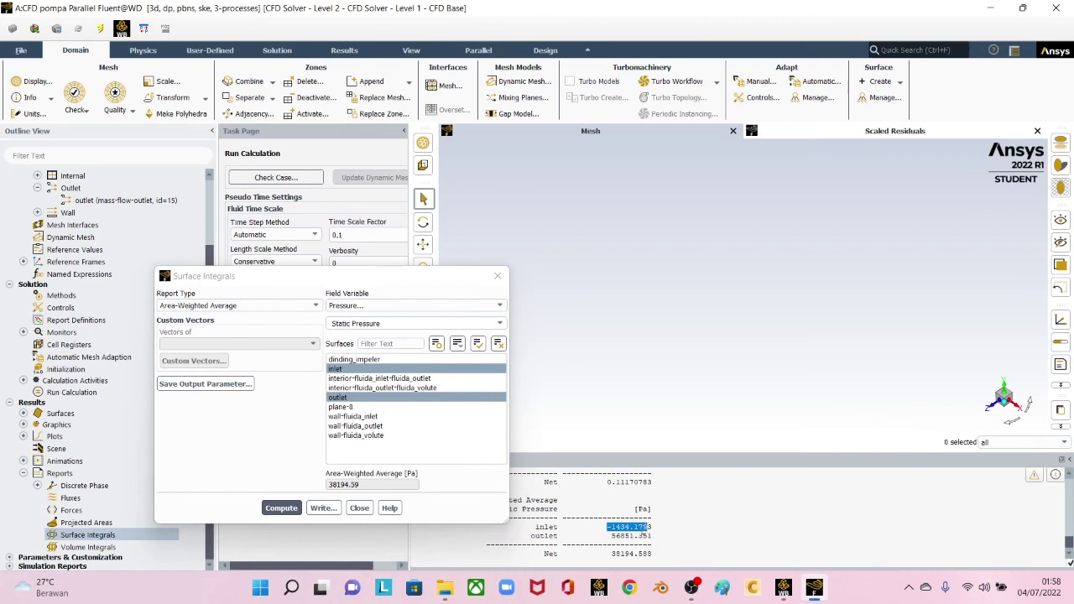
click(681, 527)
click(359, 507)
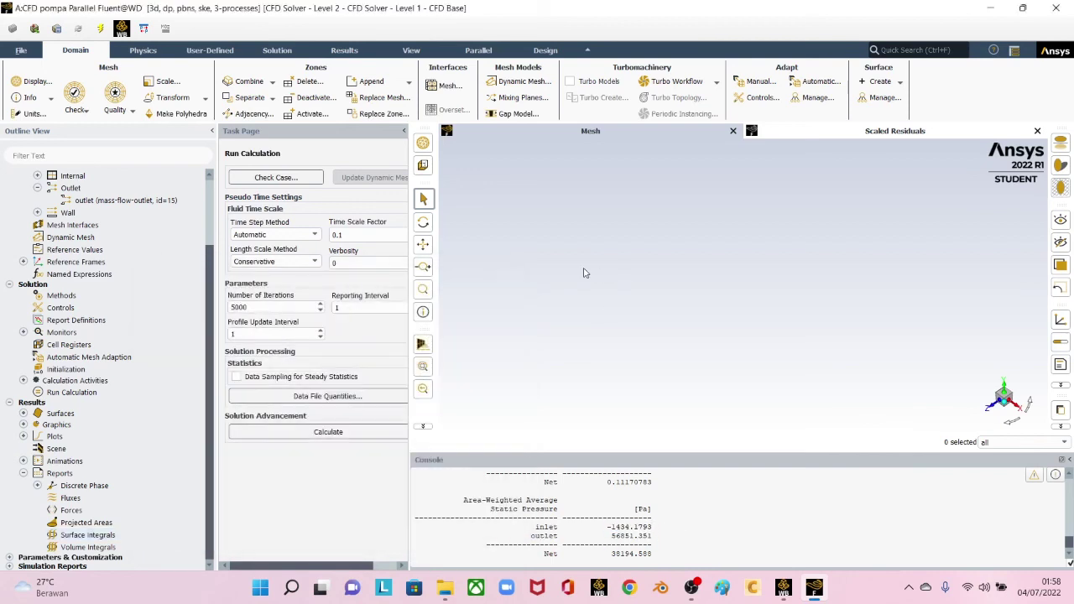
Step: Set the outlet boundary's mass flow rate to 0.5 kg/s and apply it
scroll(193, 300, up, 1)
scroll(168, 291, up, 2)
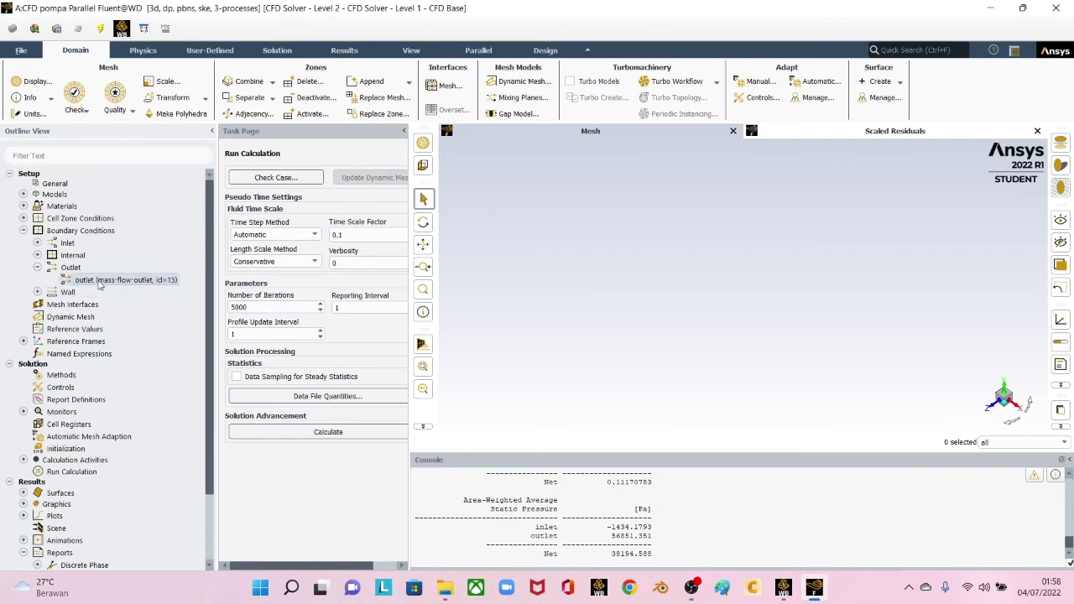
double_click(99, 282)
double_click(382, 393)
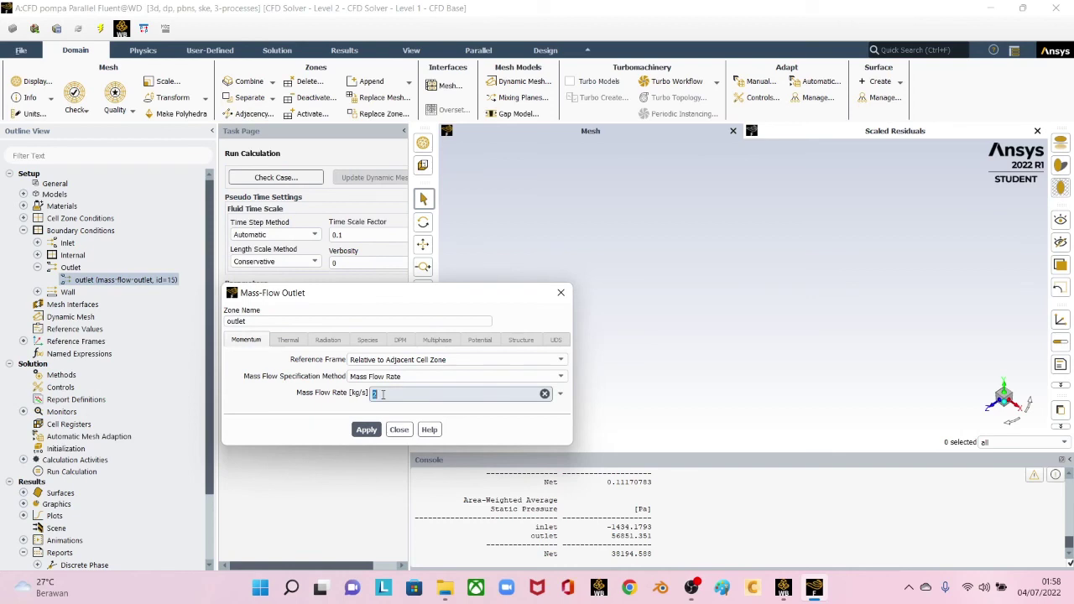
text(0.5)
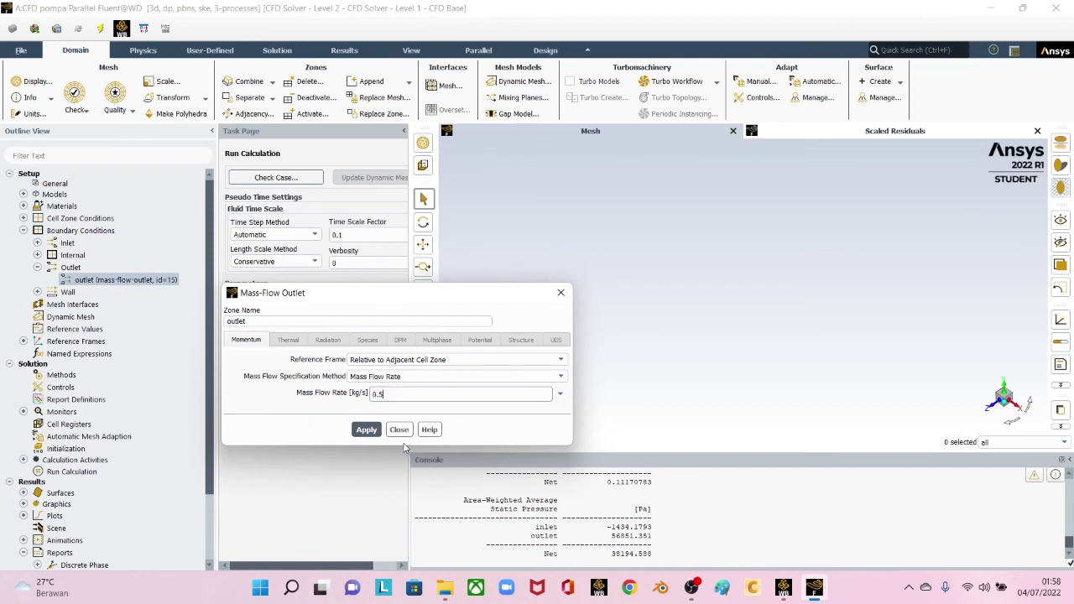
click(366, 431)
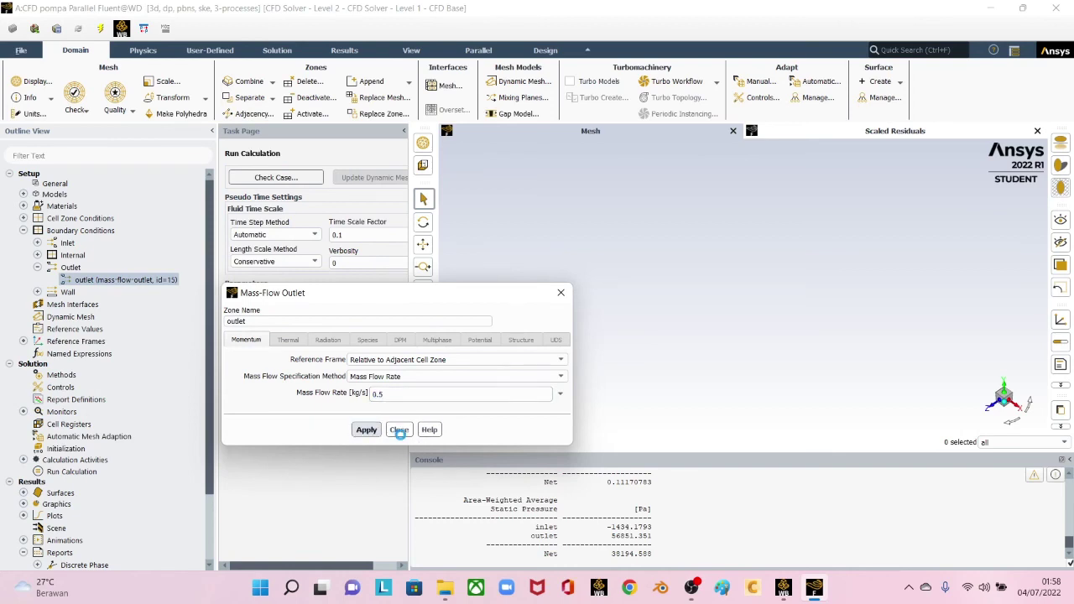
click(400, 430)
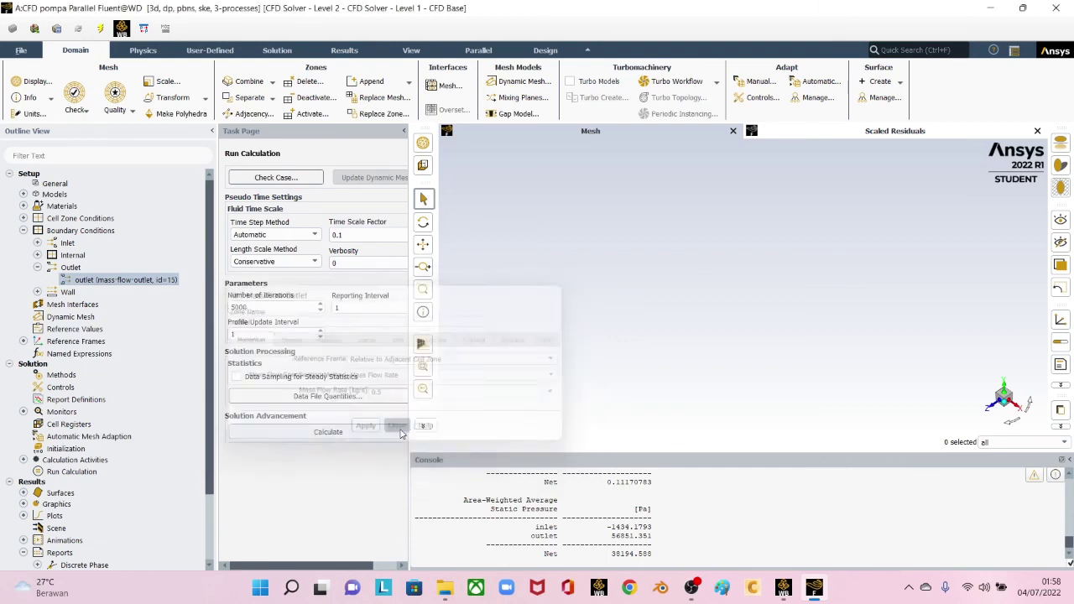
Step: Reinitialize the flow solution with standard initialization, discarding the current data
click(67, 449)
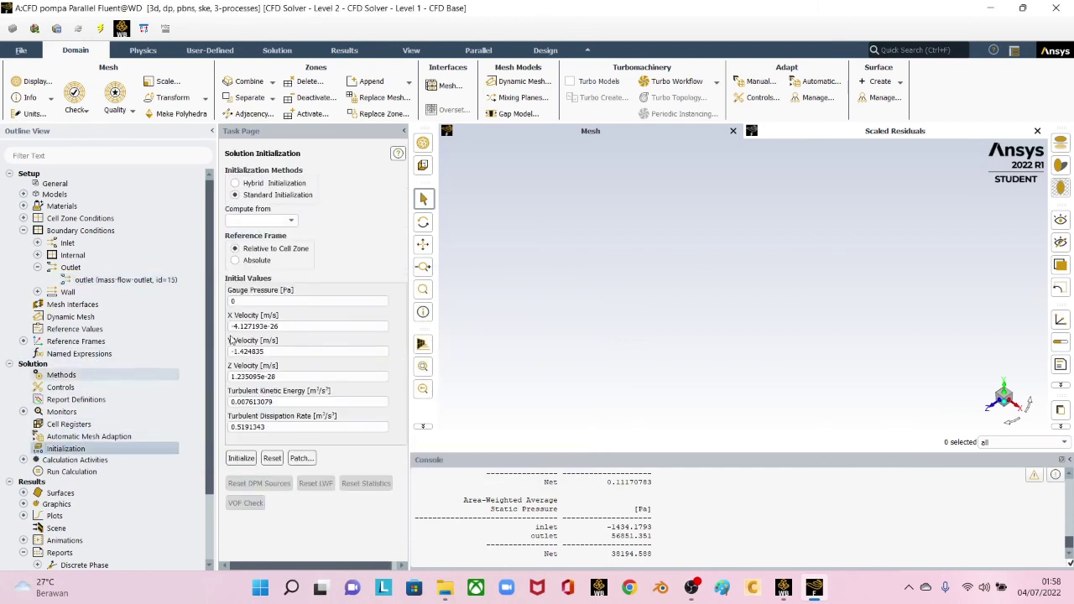
click(249, 460)
click(579, 313)
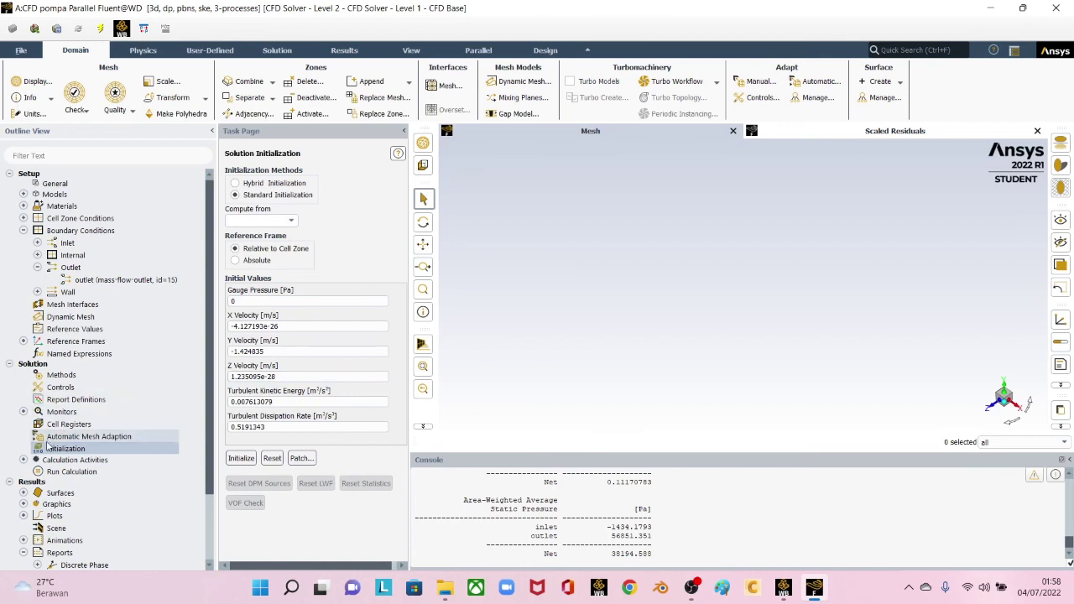
Step: Run the calculation with 5000 iterations set, and stop it after about 28 iterations
scroll(89, 483, down, 2)
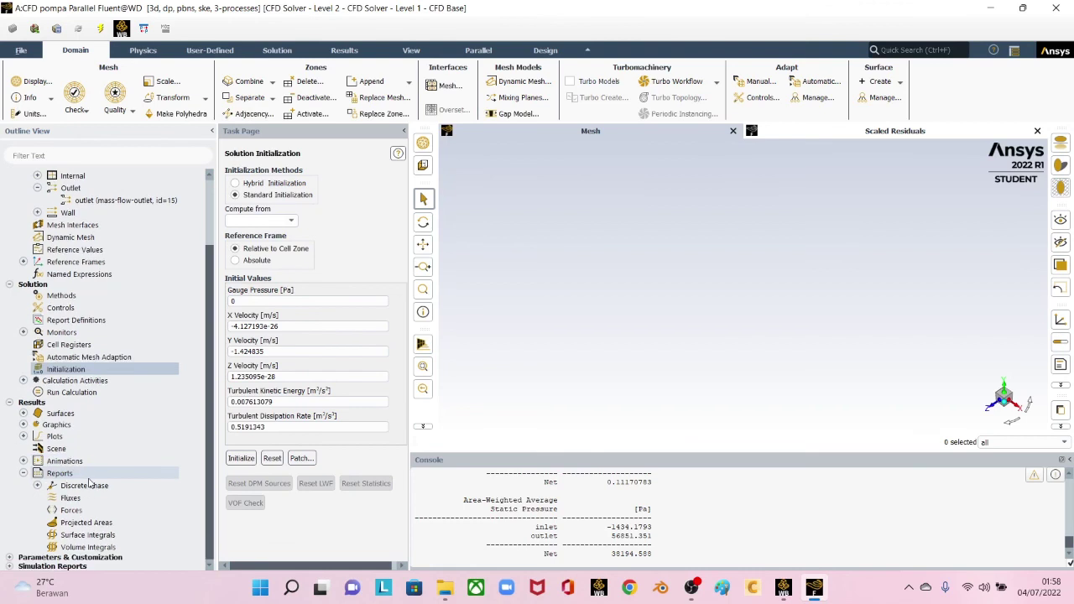
double_click(88, 535)
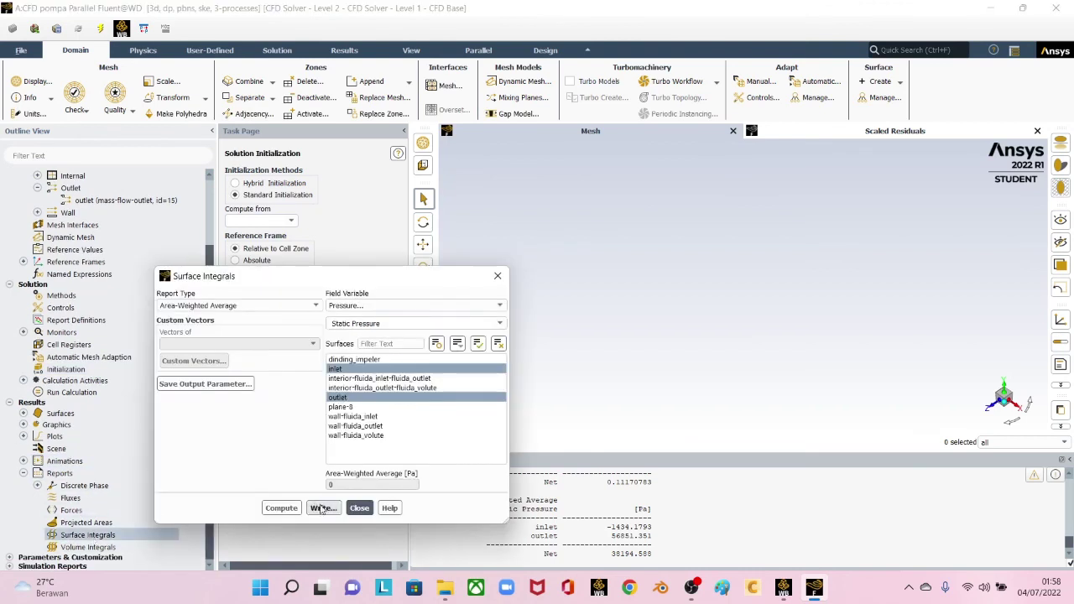
click(359, 508)
double_click(69, 392)
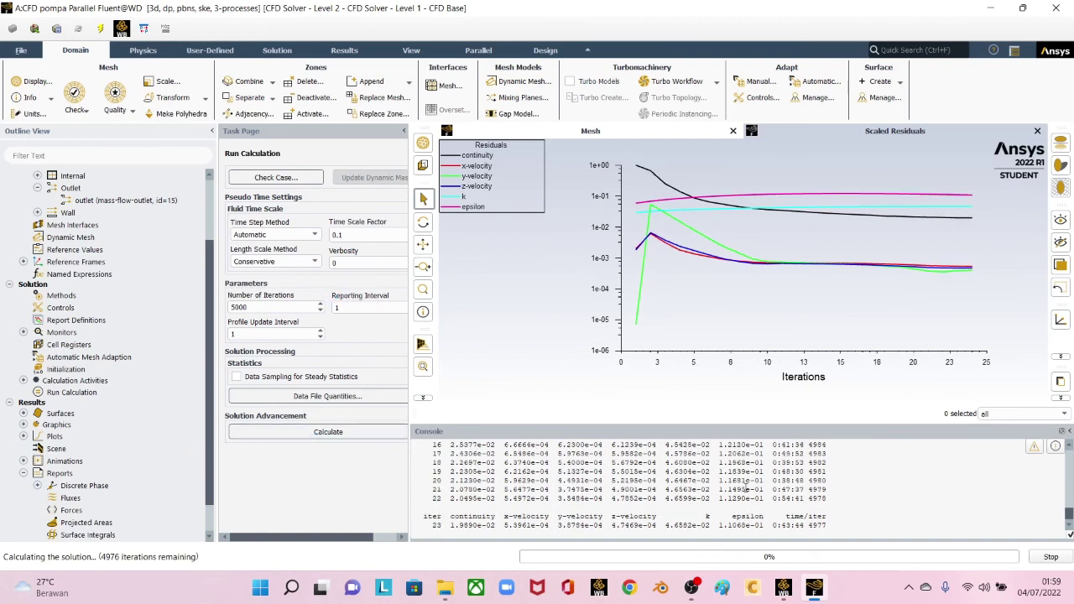
click(1048, 557)
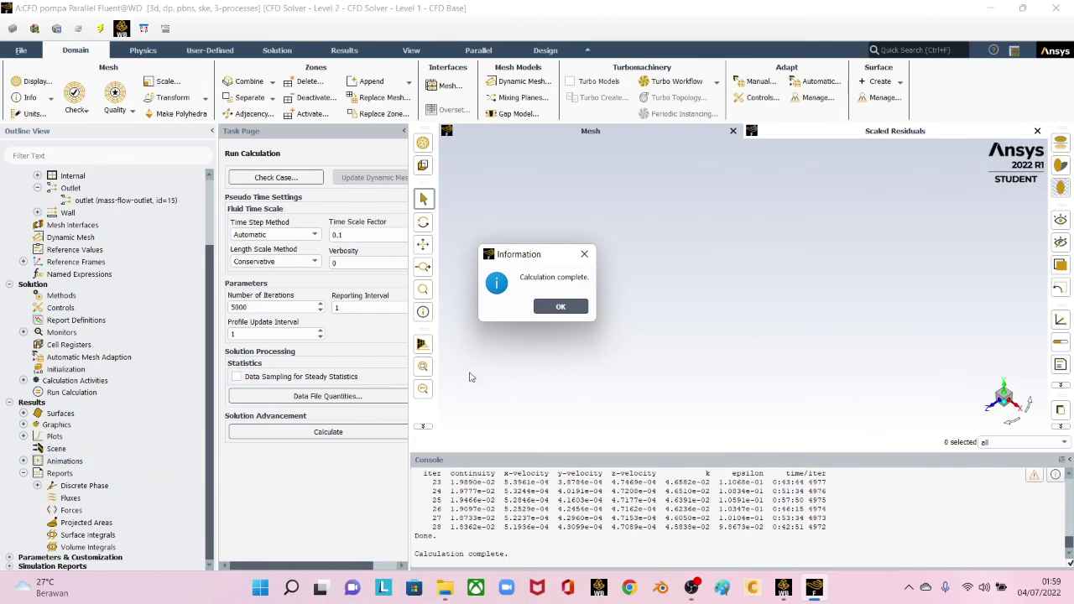
click(559, 309)
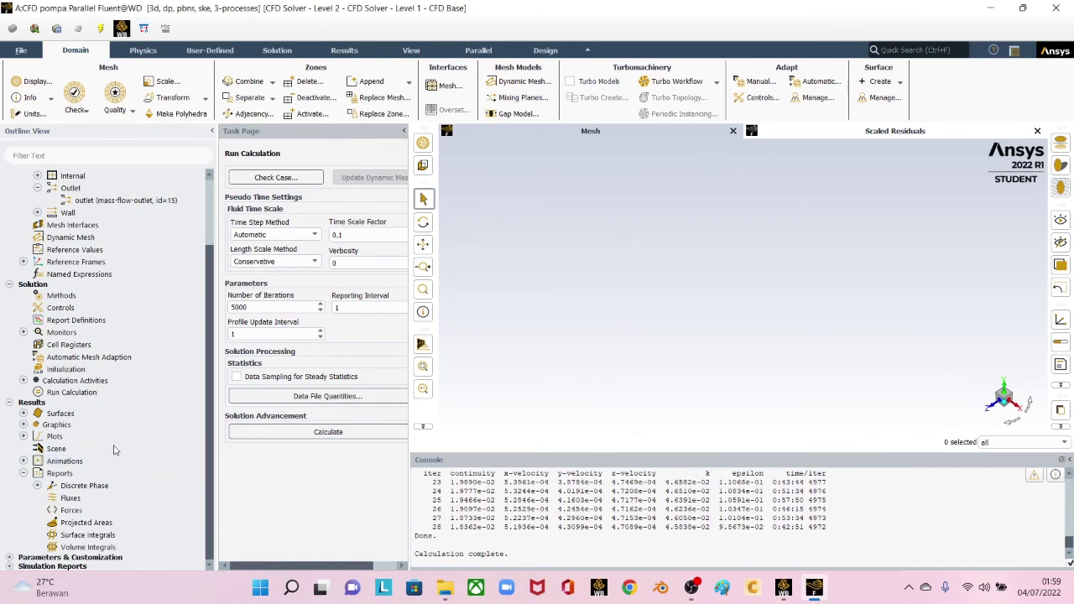
Step: Compute the mass flow rate flux report for the inlet and outlet, check the net result, and close the report
double_click(70, 498)
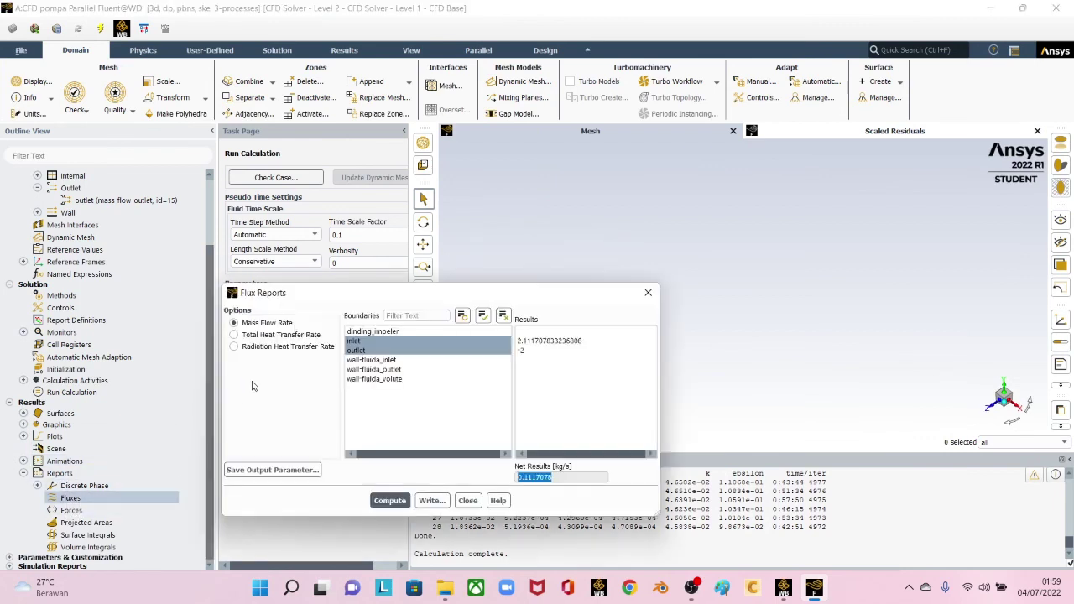
click(355, 342)
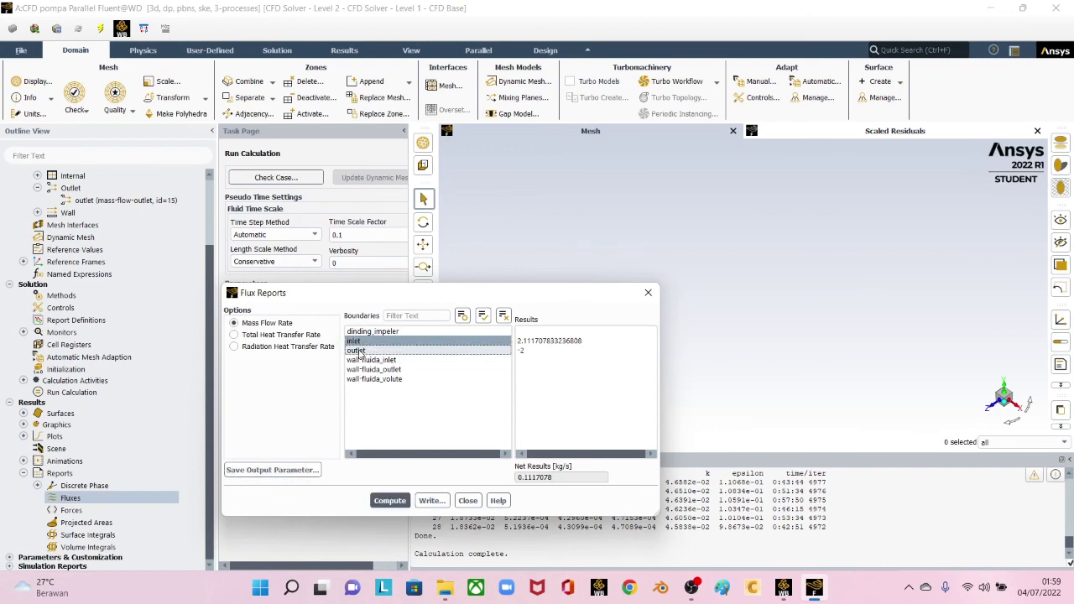
click(355, 351)
click(389, 501)
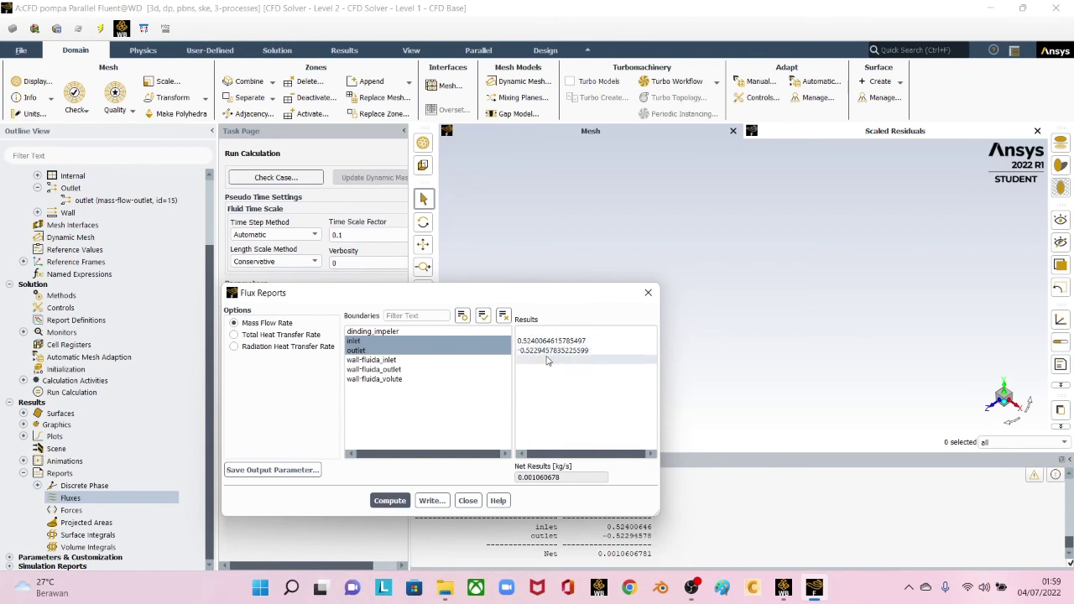
drag(548, 480, 515, 478)
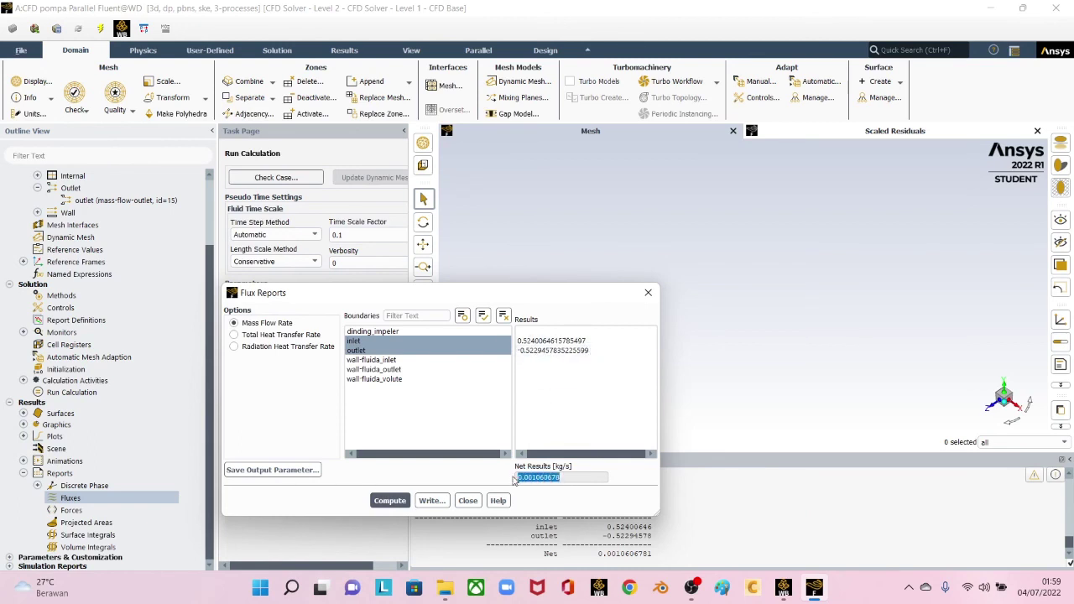
click(468, 501)
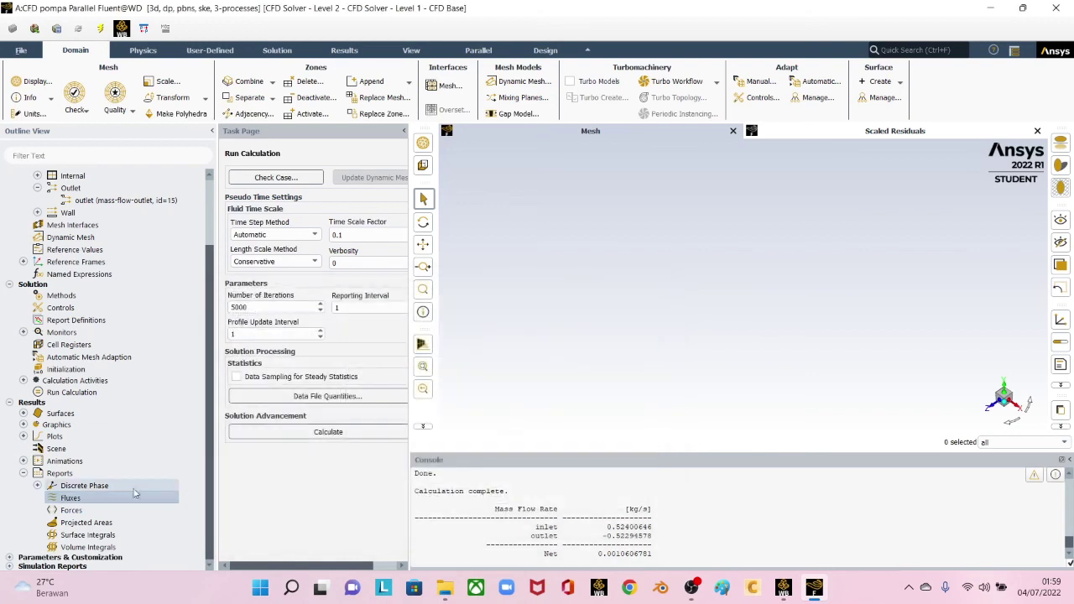
Step: Recompute the area-weighted average static pressure at the inlet and outlet for the new flow rate, and close the report
double_click(88, 536)
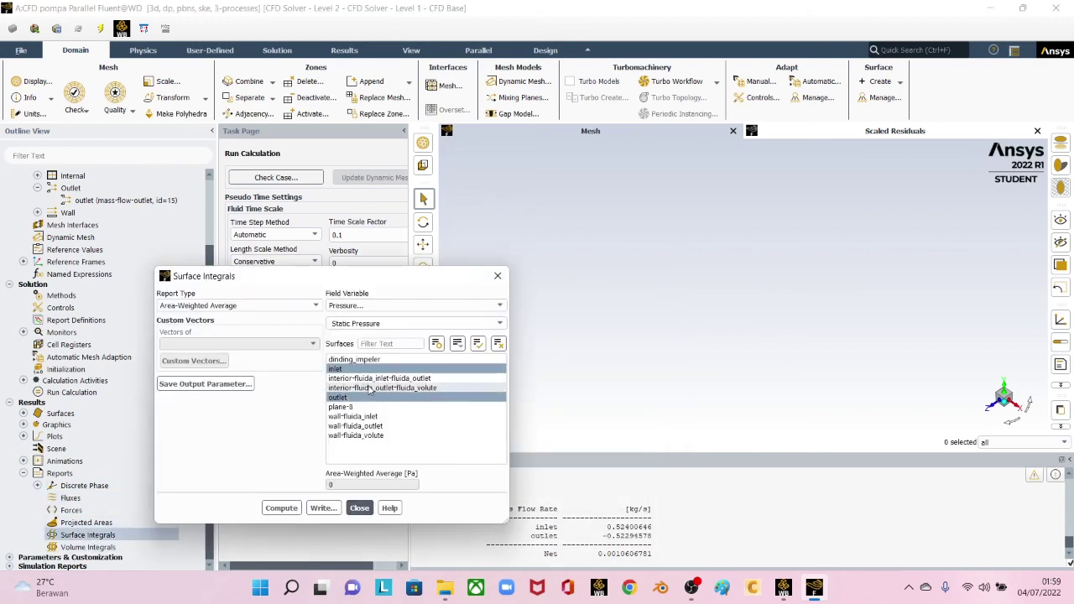
click(281, 508)
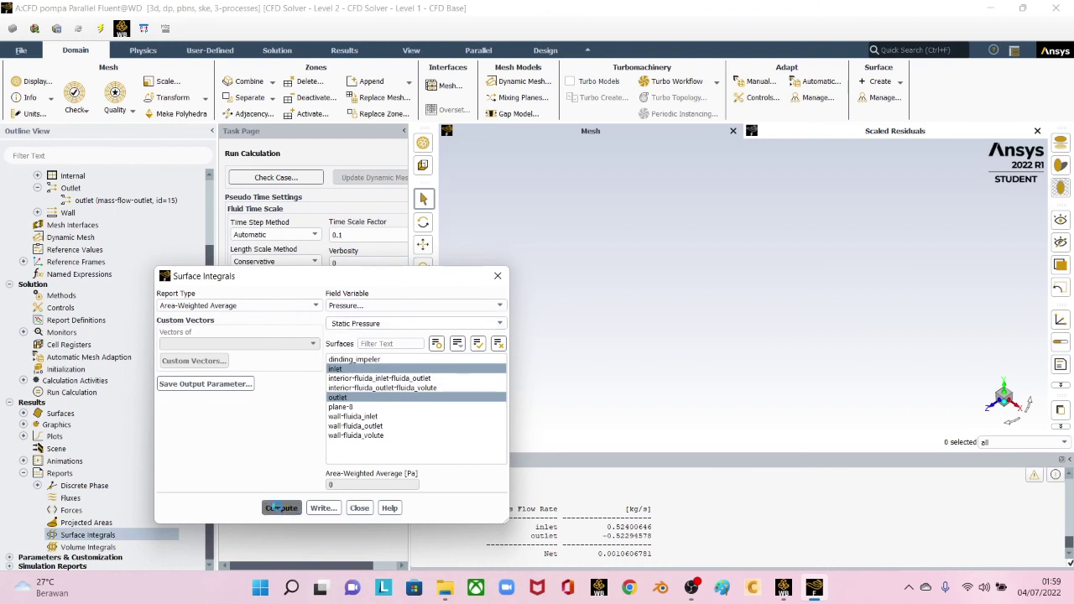
drag(607, 528, 670, 534)
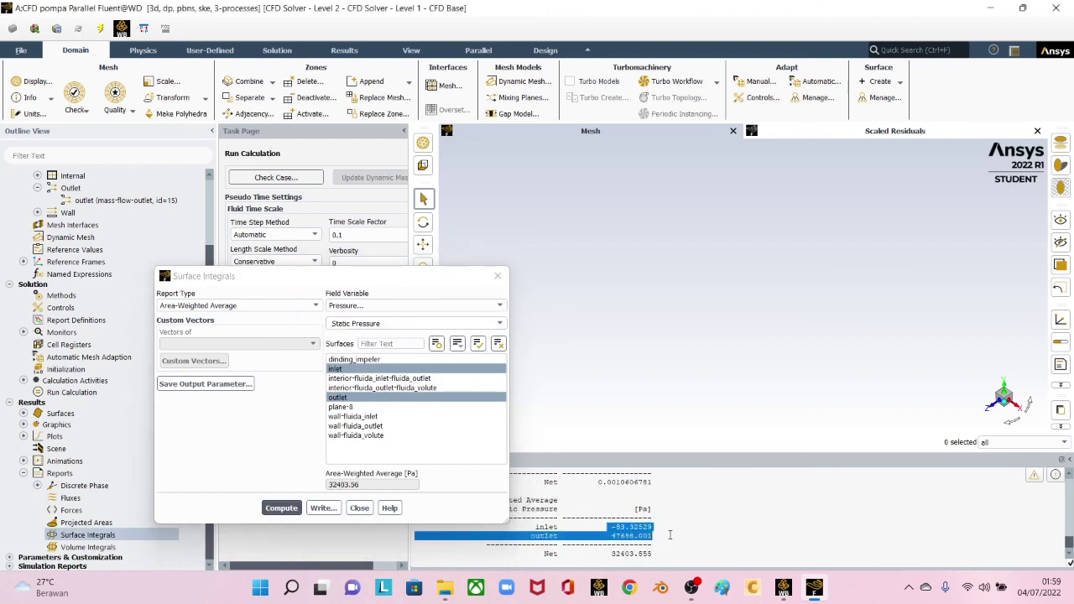
click(359, 508)
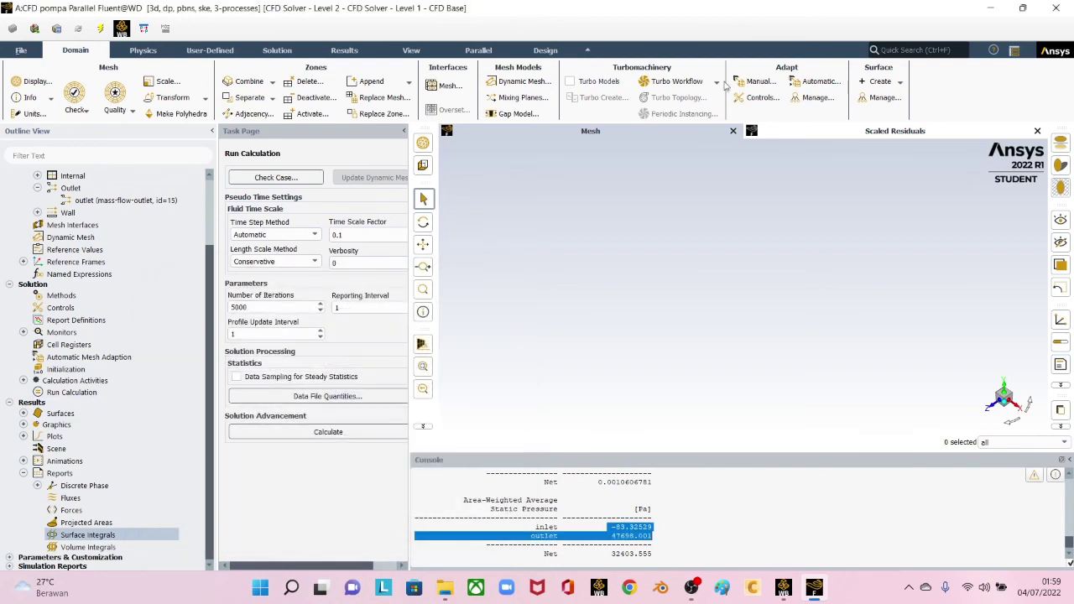
Step: Exit Fluent and Workbench, saving the CFD pompa 2kgperdetik project
click(1056, 8)
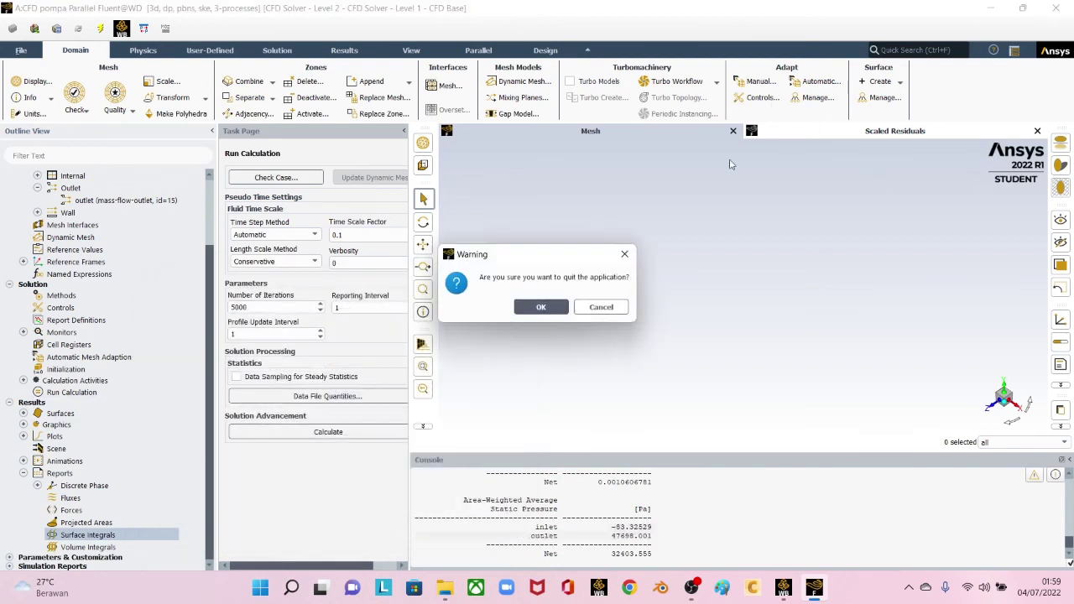
click(542, 307)
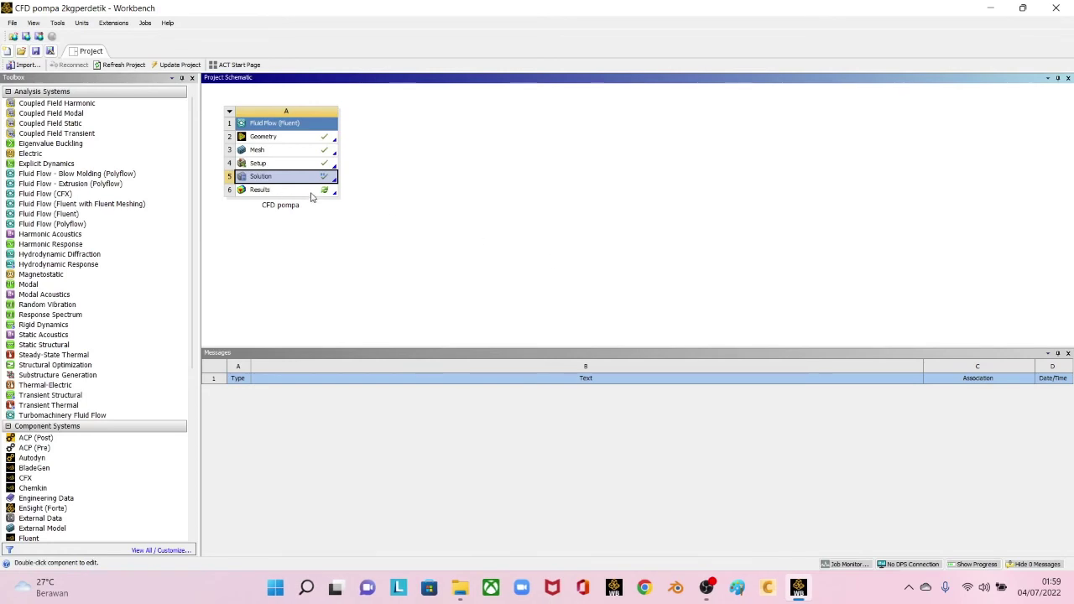
click(611, 313)
click(37, 51)
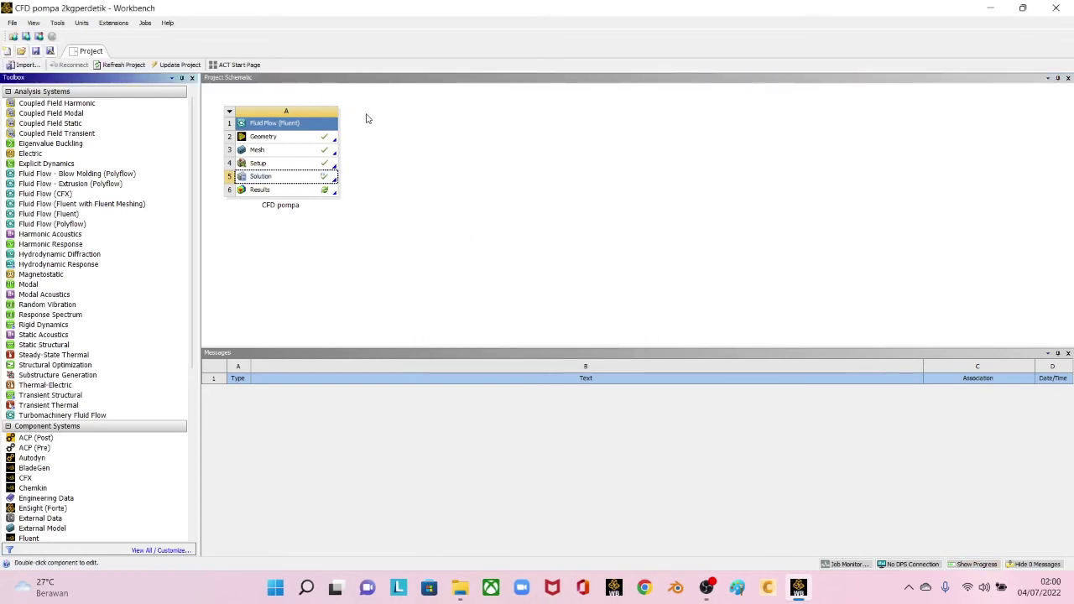
click(1056, 7)
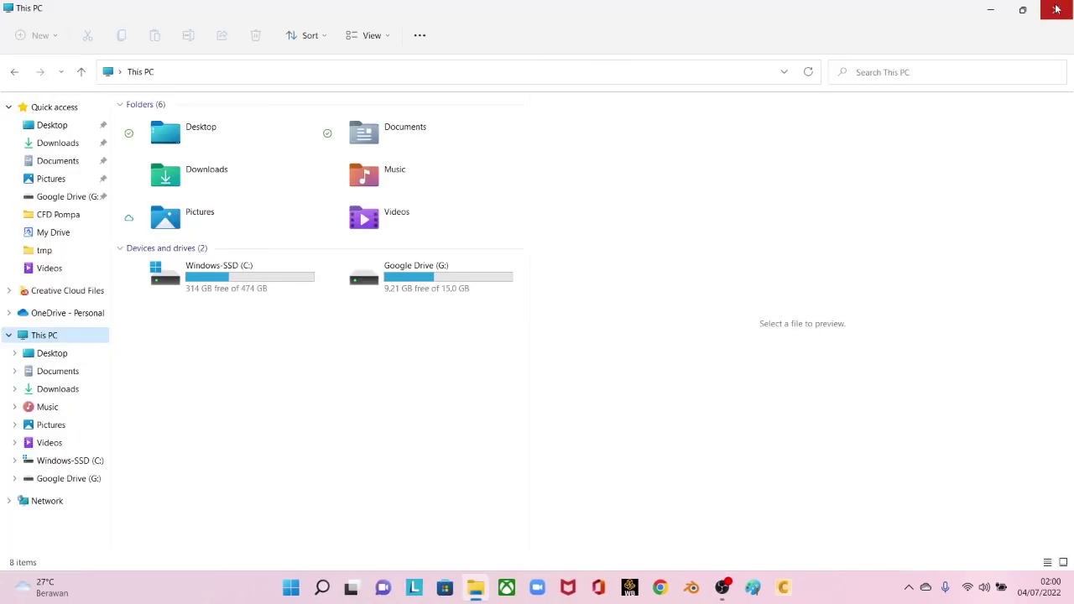